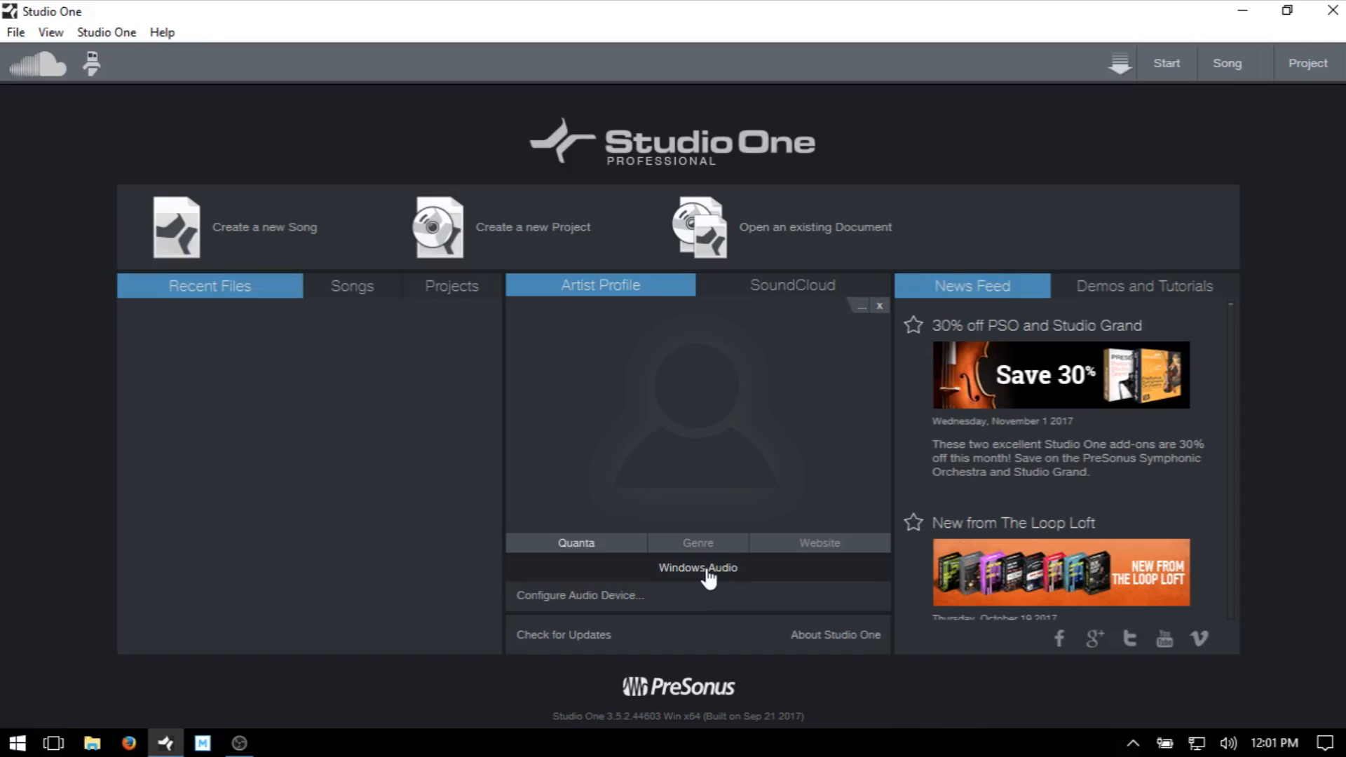
- Review the available audio devices in the audio setup options, then close the options without applying anything
left_click(699, 568)
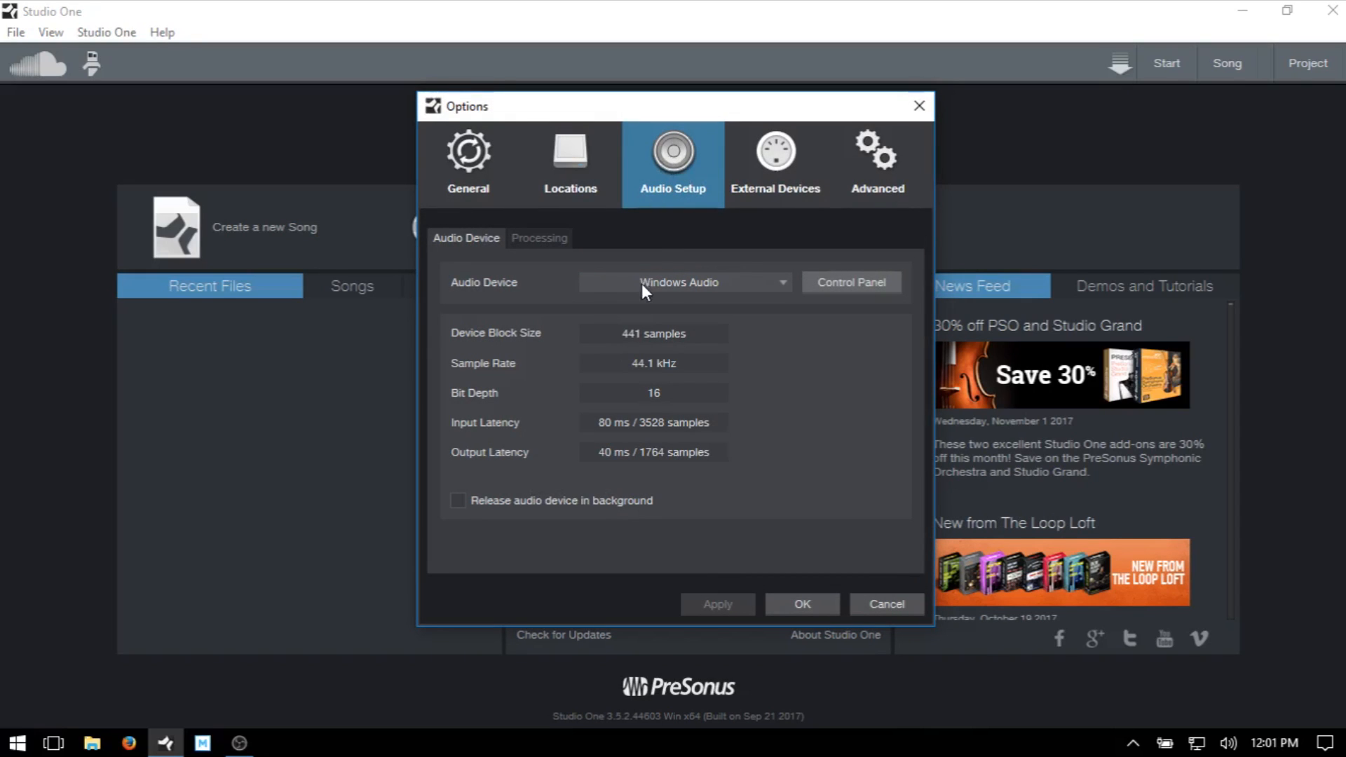
left_click(699, 284)
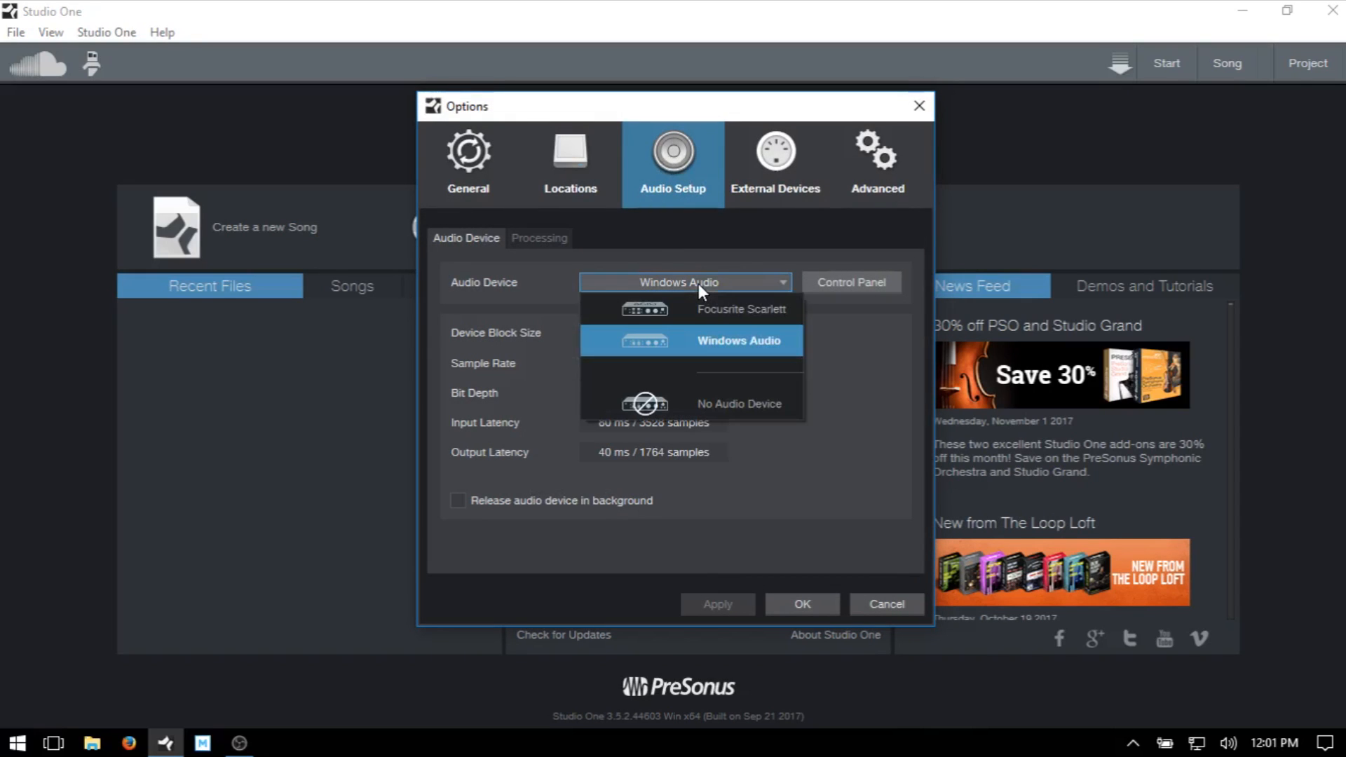
left_click(813, 247)
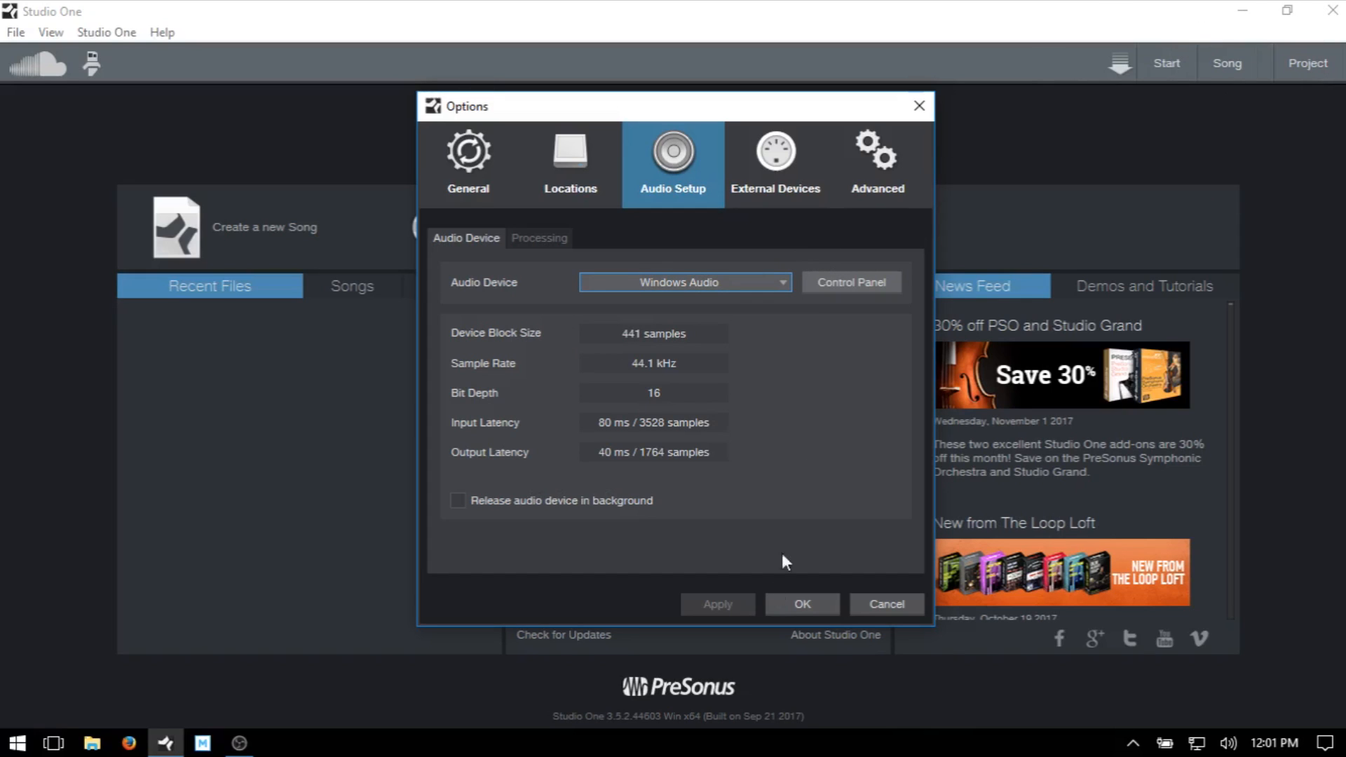
left_click(887, 604)
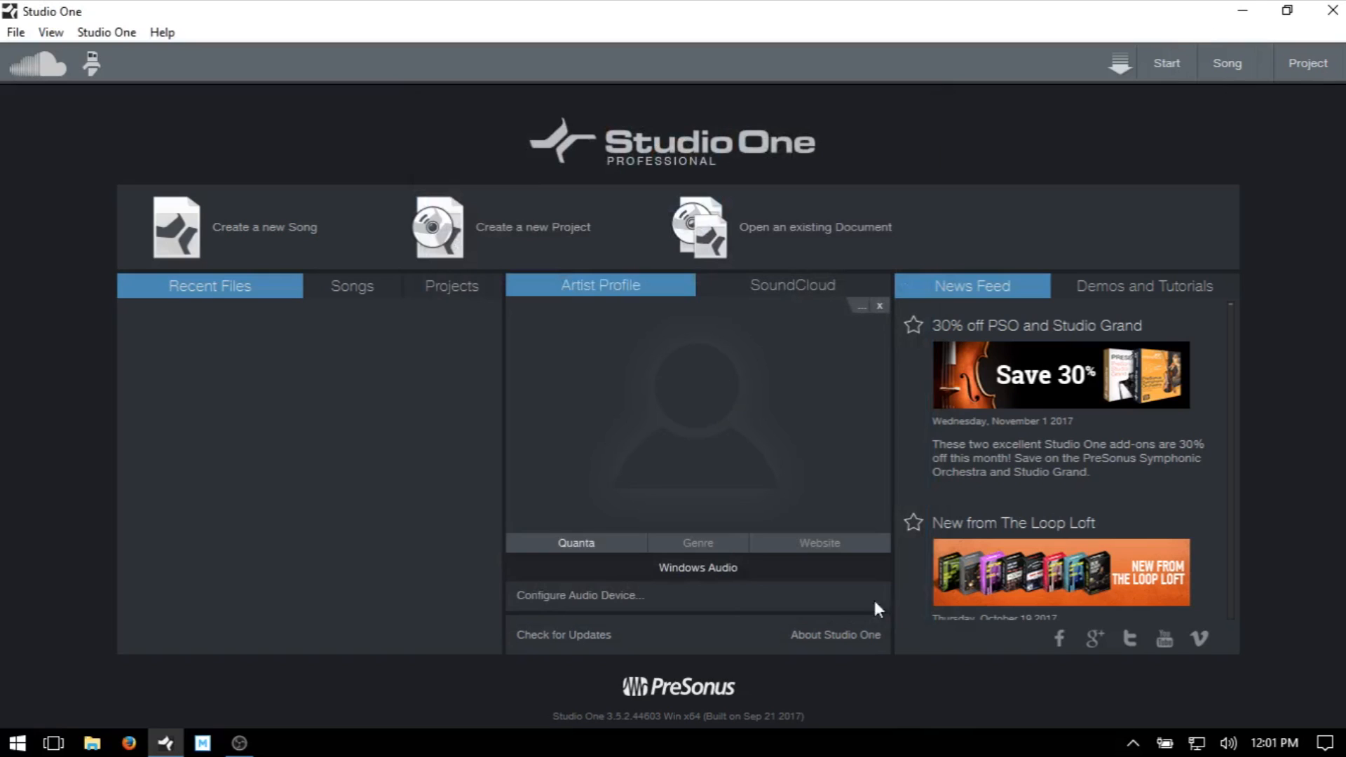
- Inspect the configured external devices and the list of device models available to add, then cancel out of the options
left_click(696, 614)
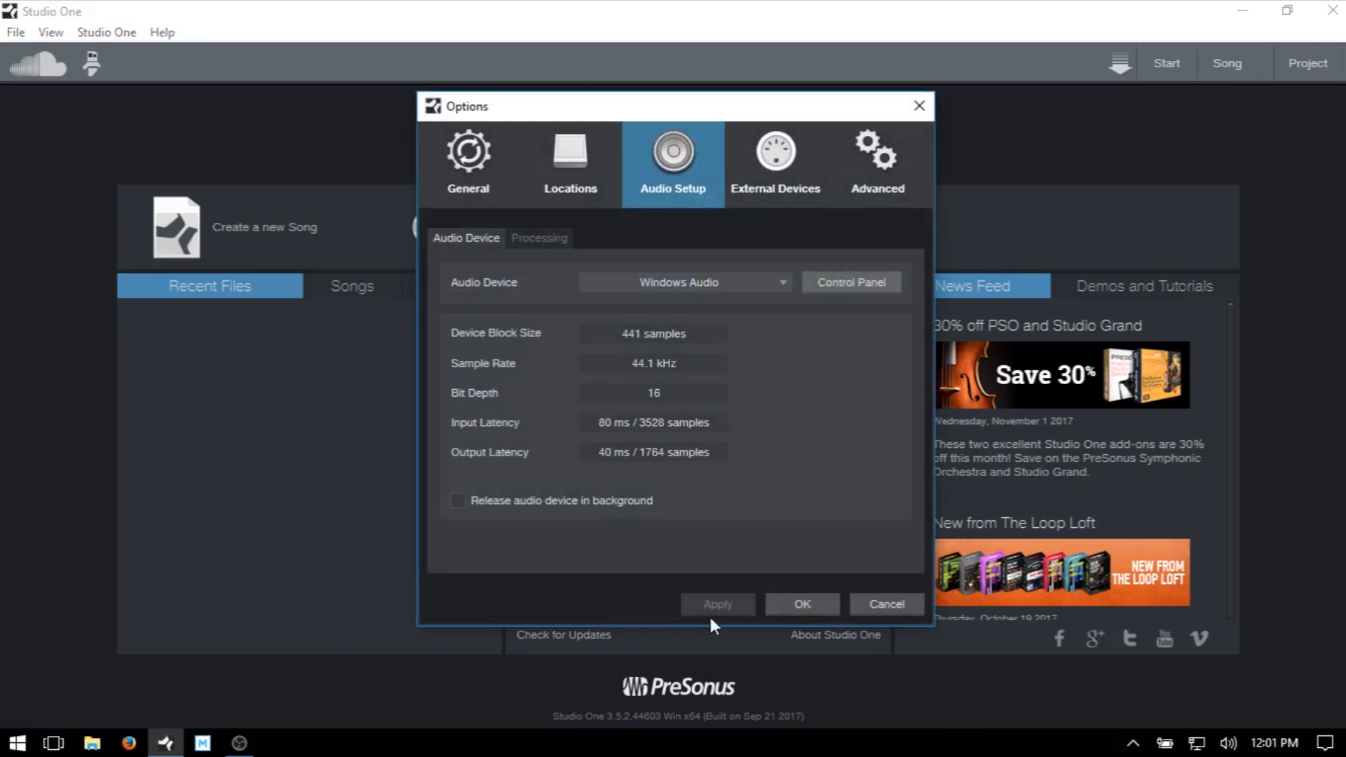
left_click(790, 159)
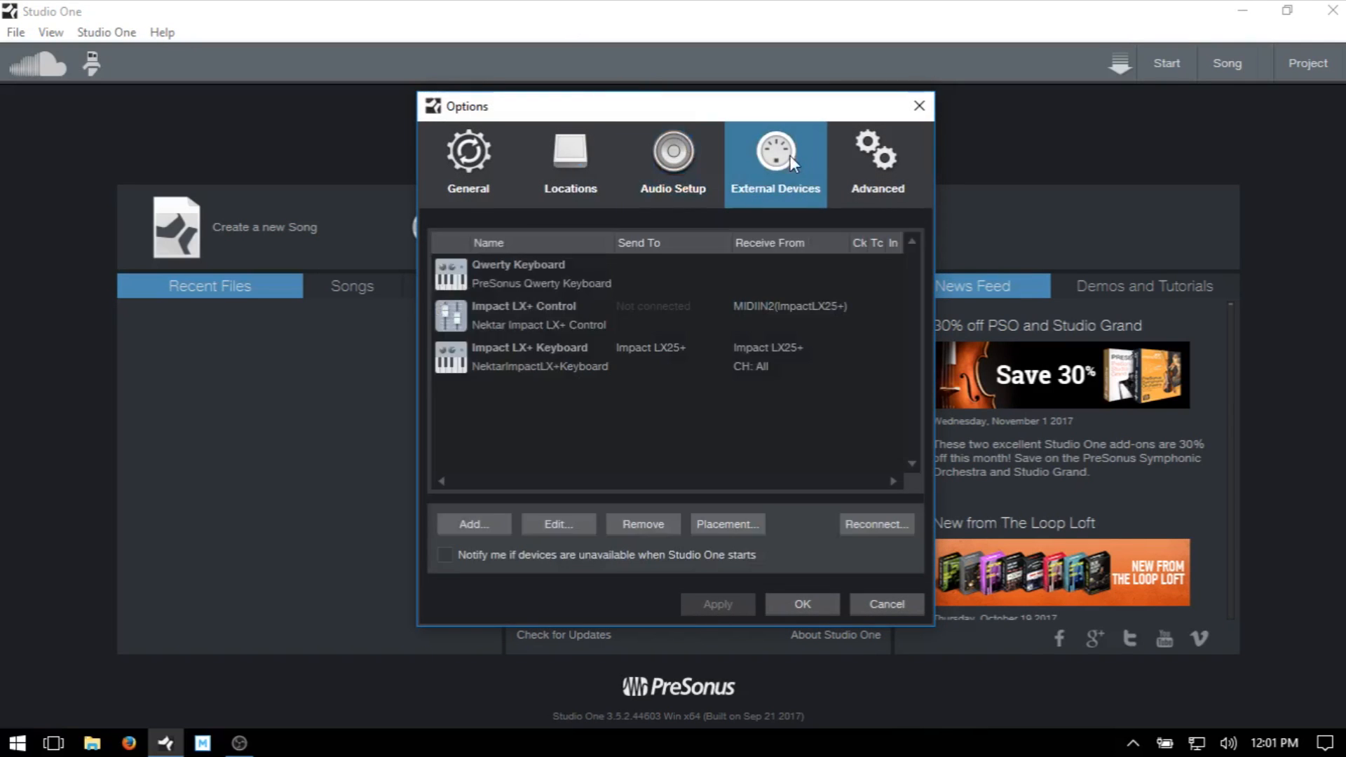
left_click(477, 523)
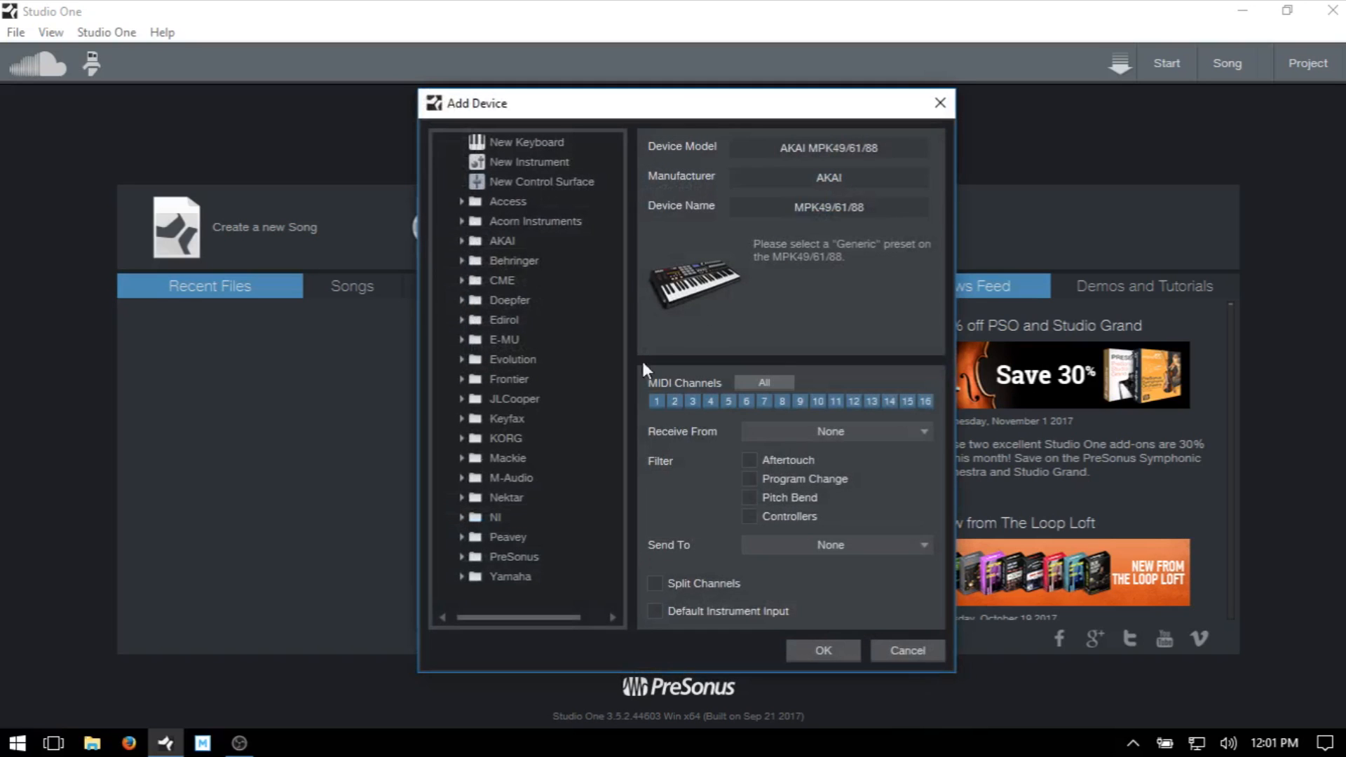
left_click(902, 654)
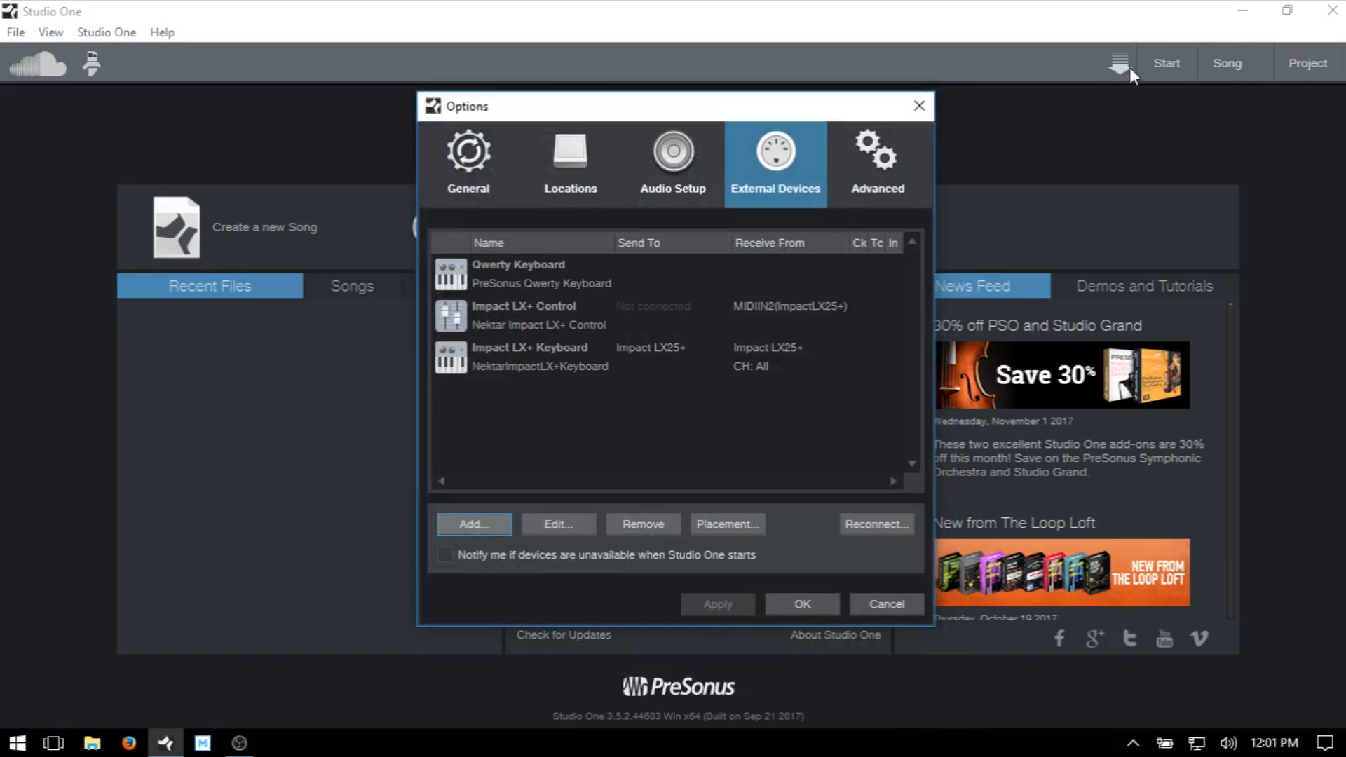
left_click(885, 605)
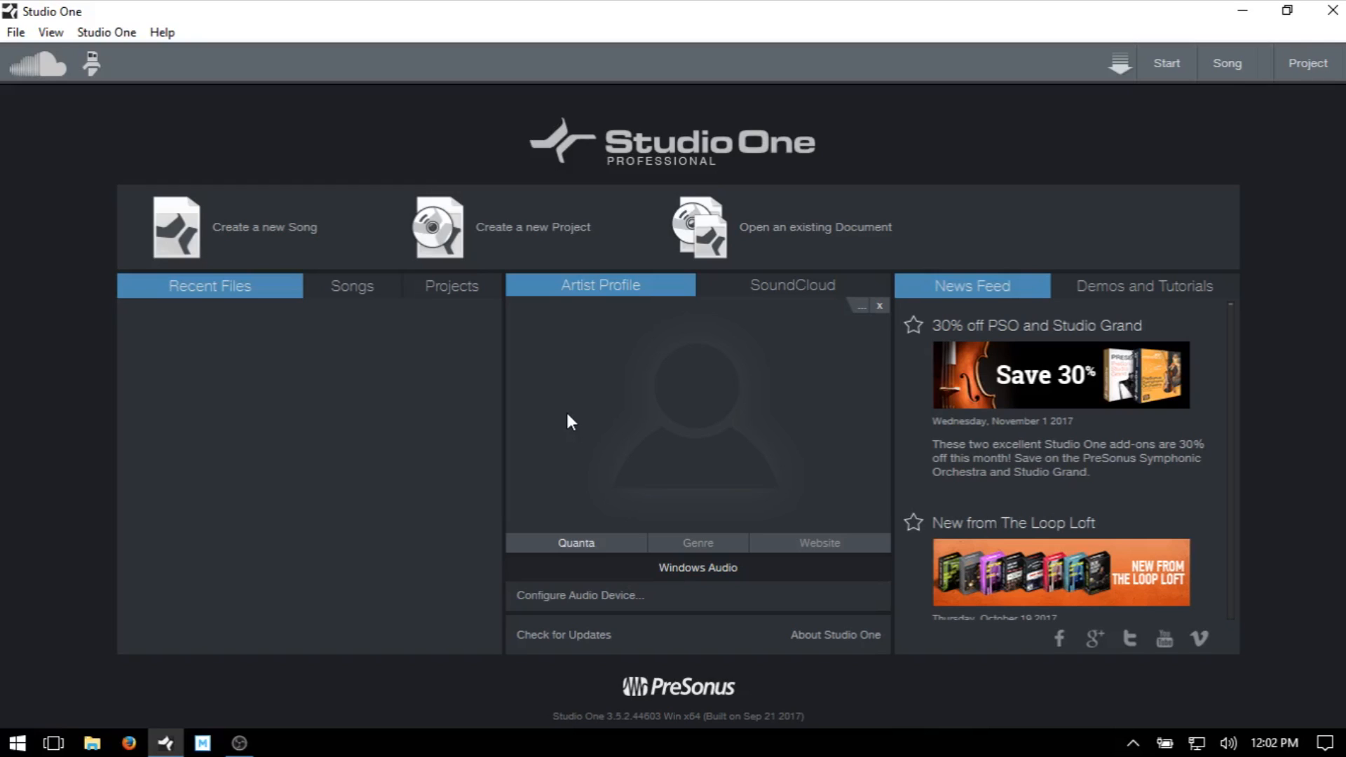
left_click(580, 544)
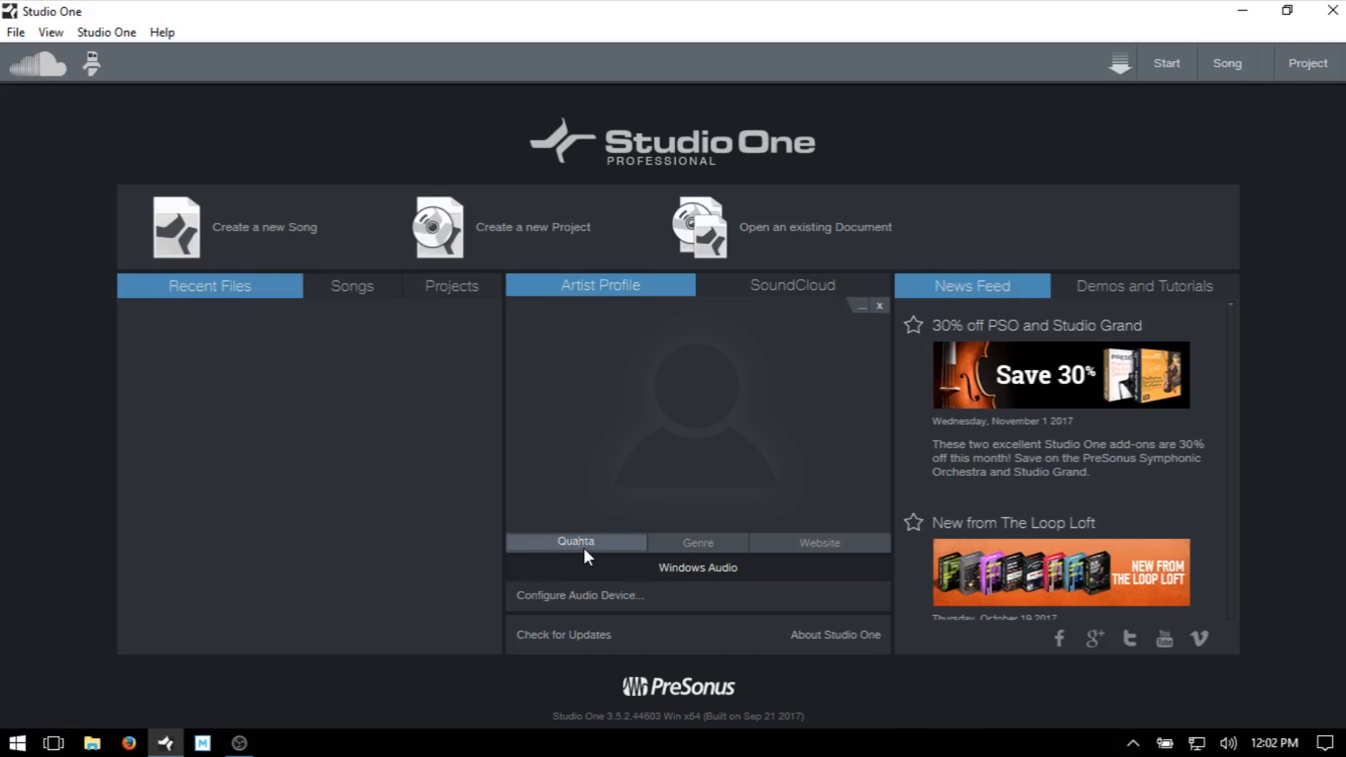
left_click(459, 540)
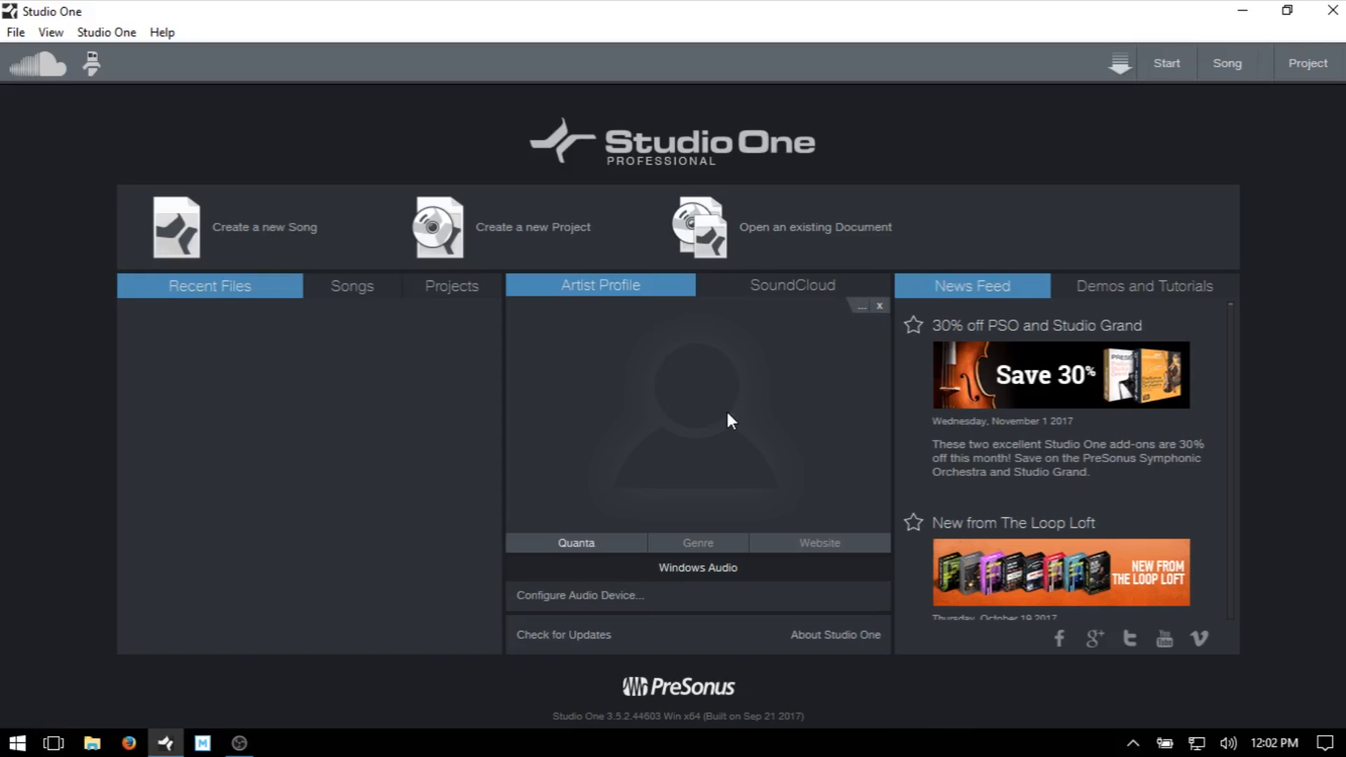
- Look through the new-song templates for styles, interfaces and user, check the save folder choices, and cancel the song setup
left_click(265, 239)
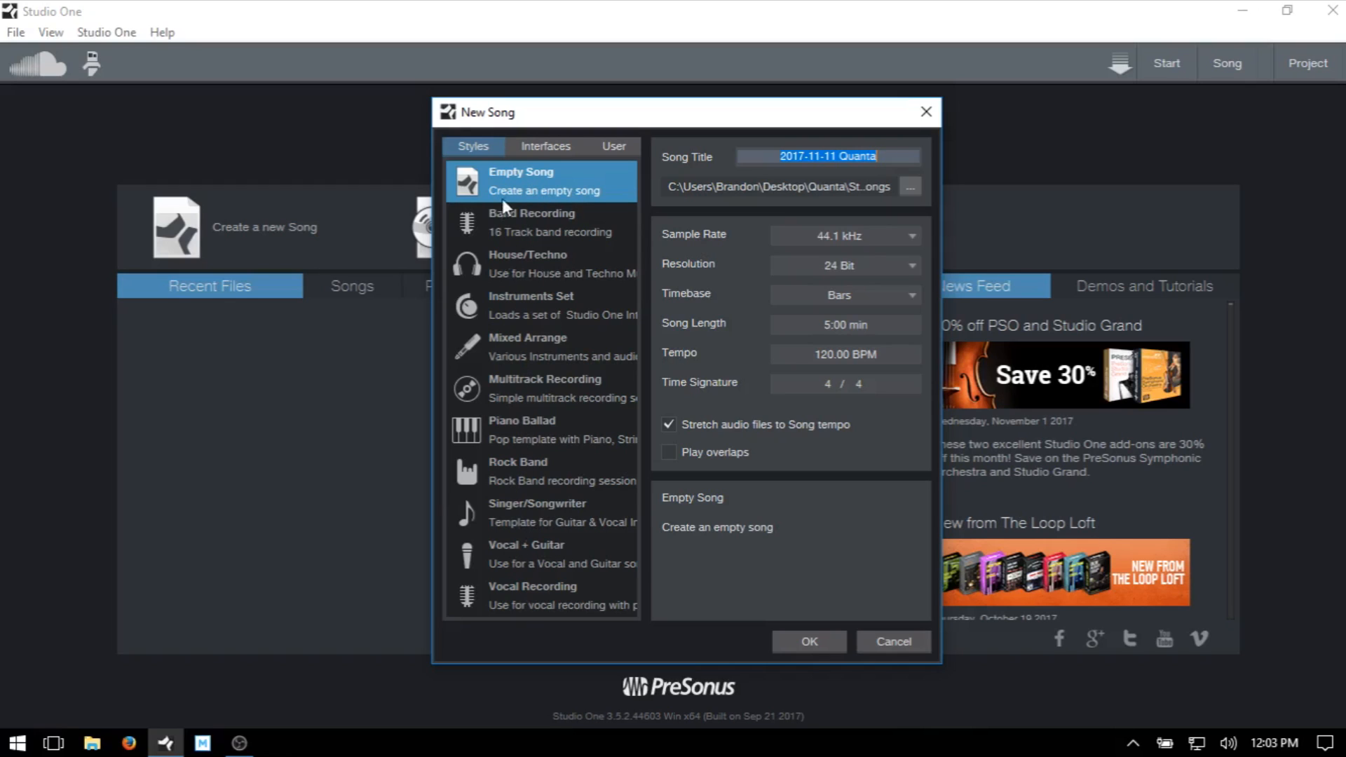
left_click(543, 144)
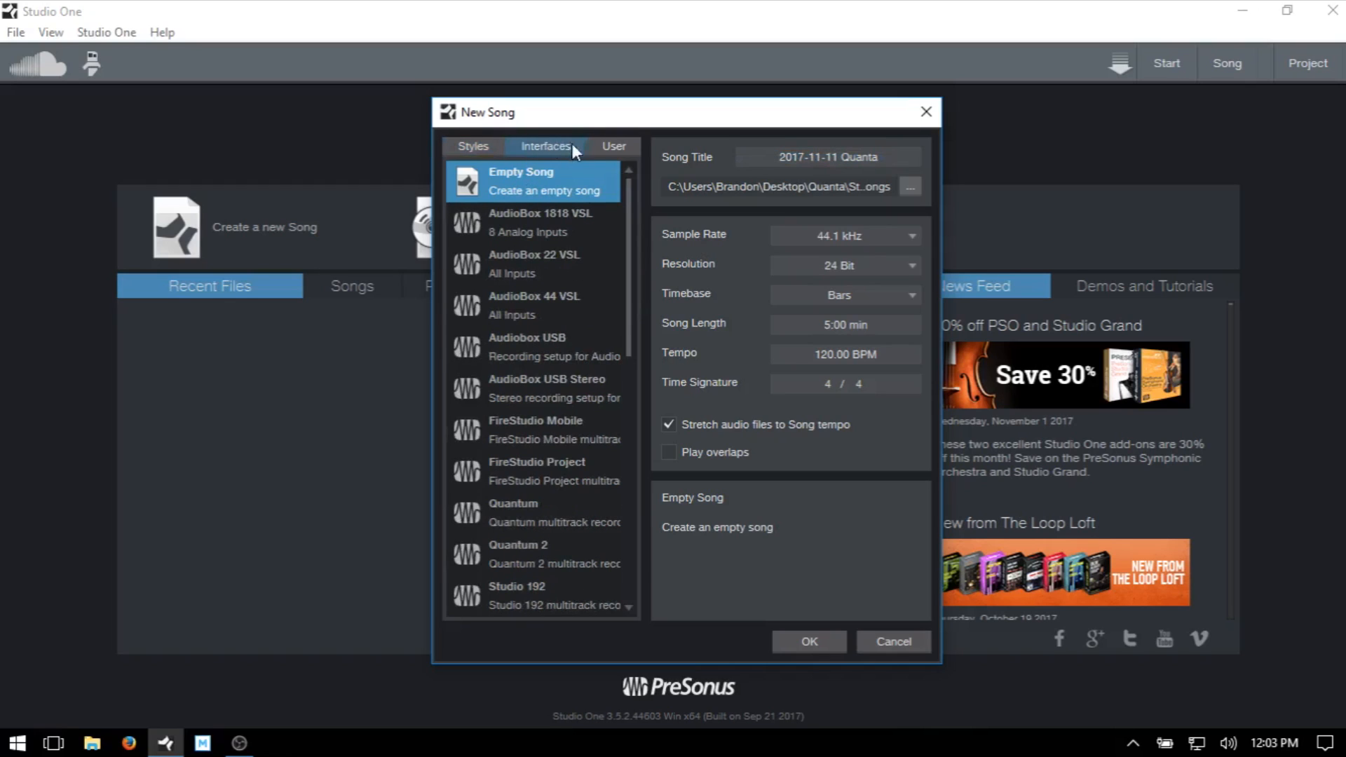
left_click(623, 144)
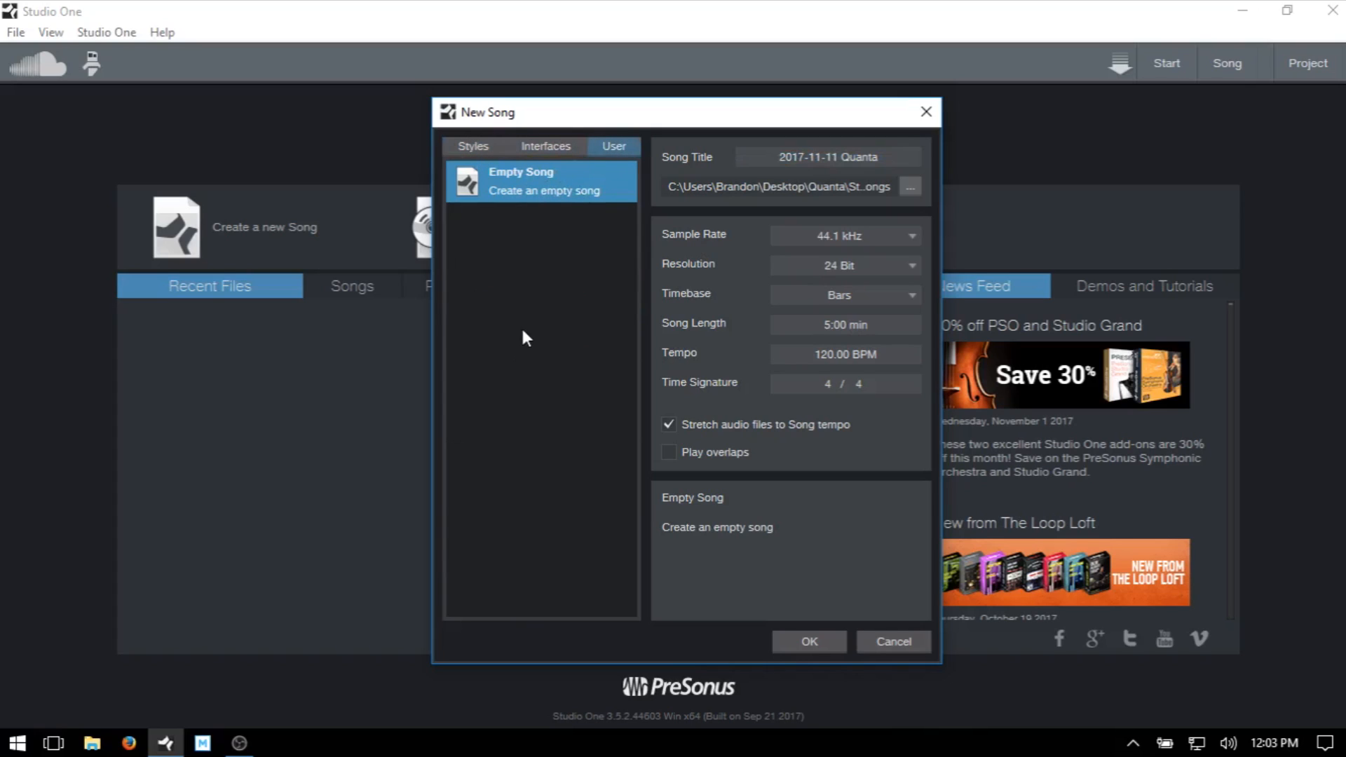
left_click(463, 148)
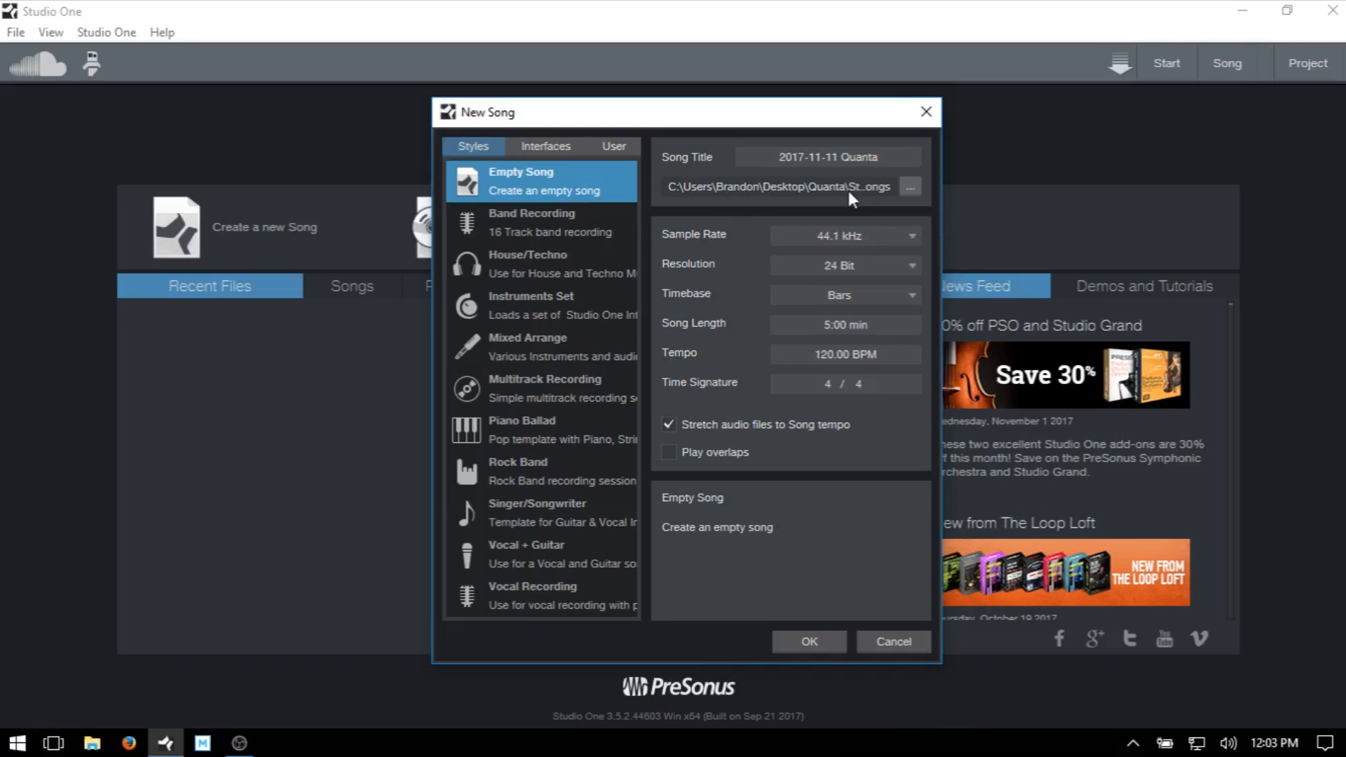
left_click(911, 187)
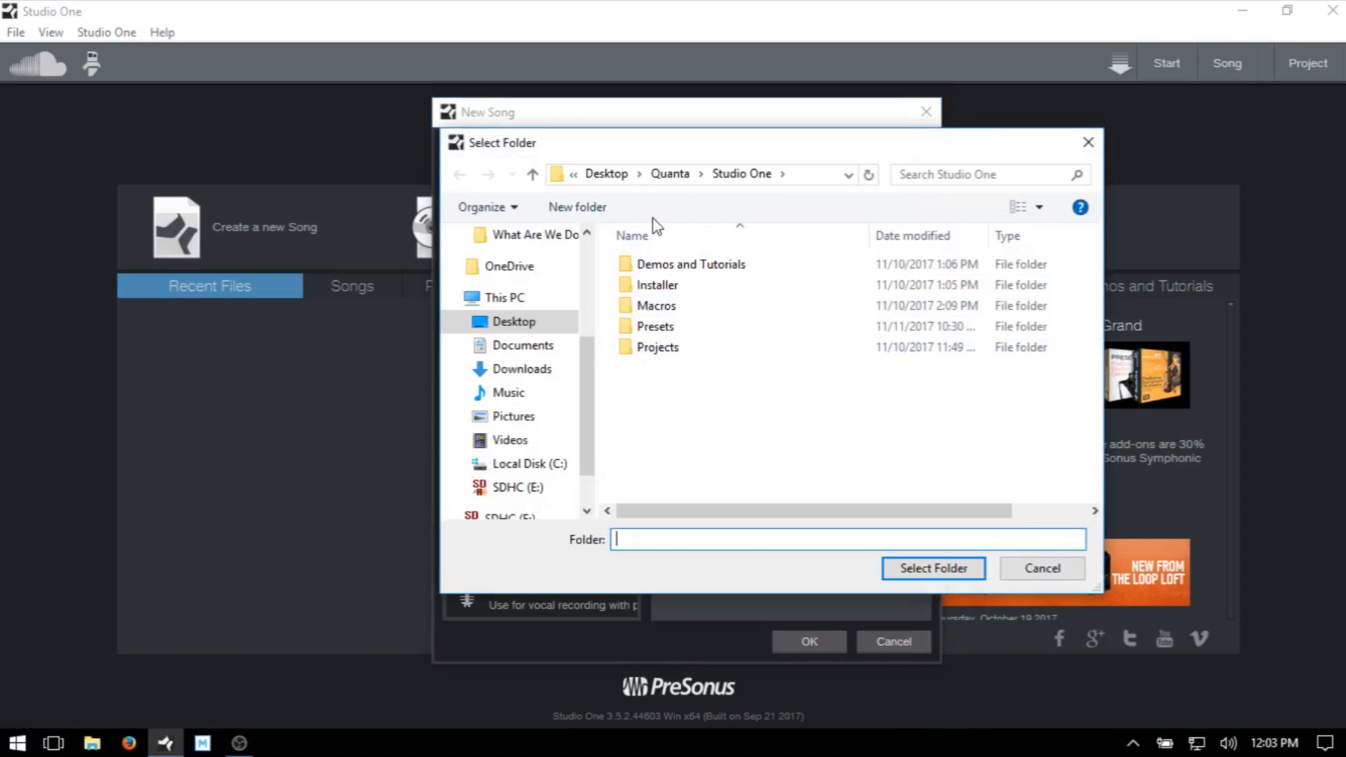
left_click(1063, 577)
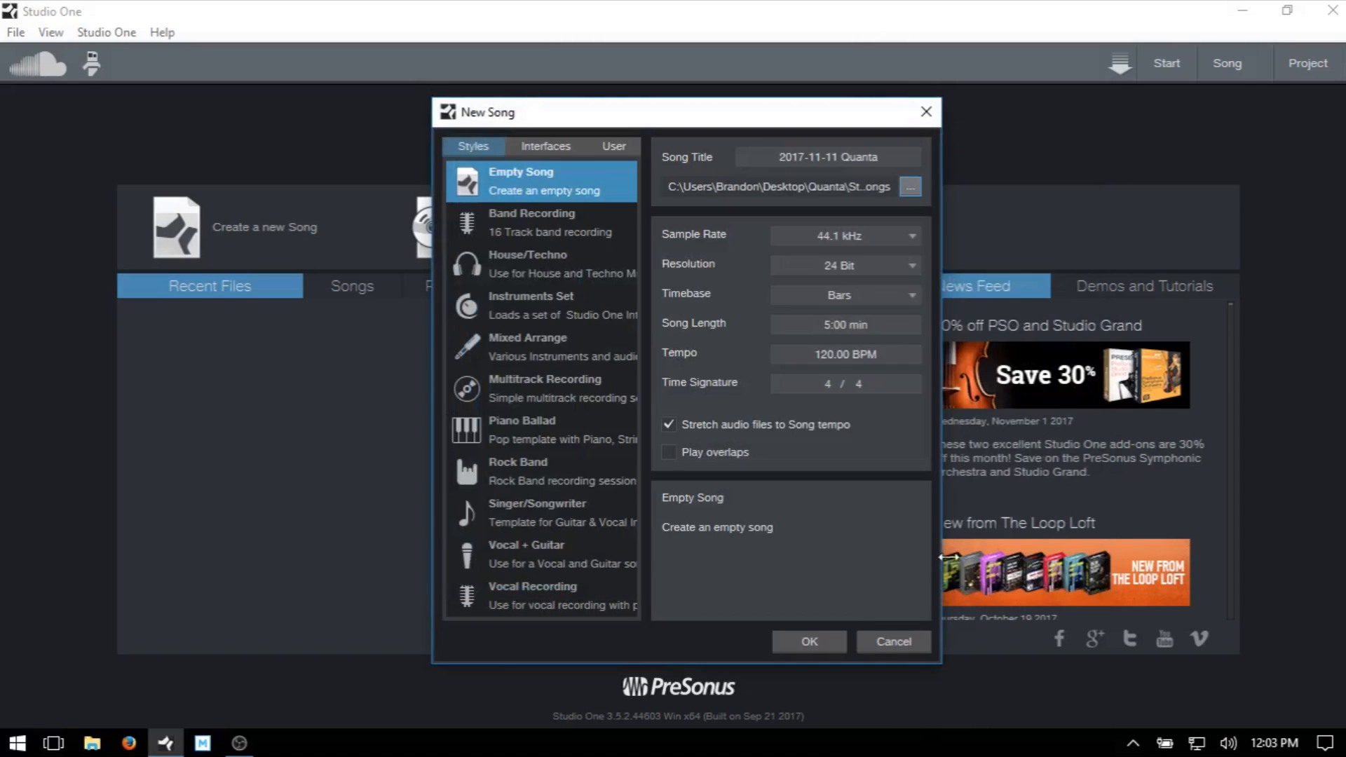
left_click(895, 646)
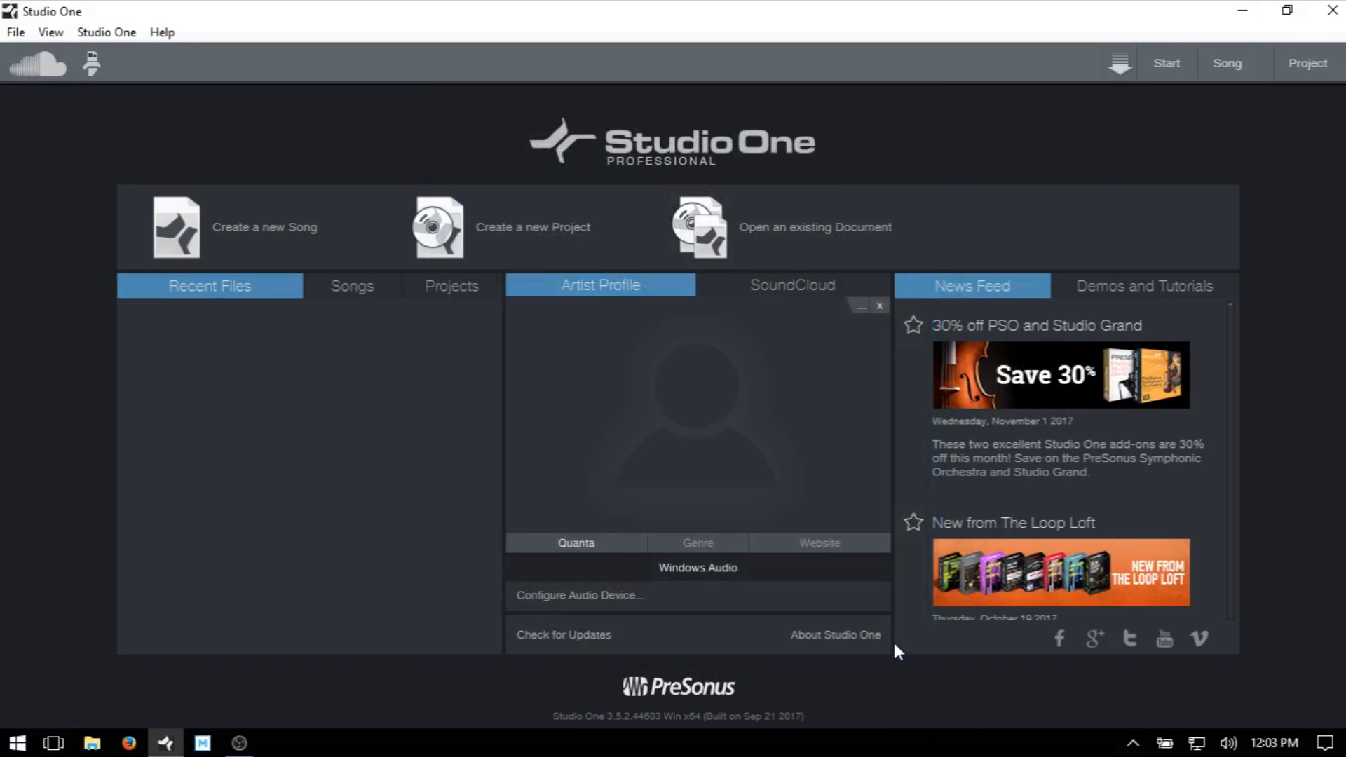
- Check the user data location for songs, projects and presets in the options, including its folder selection, and cancel out
key("ctrl+comma")
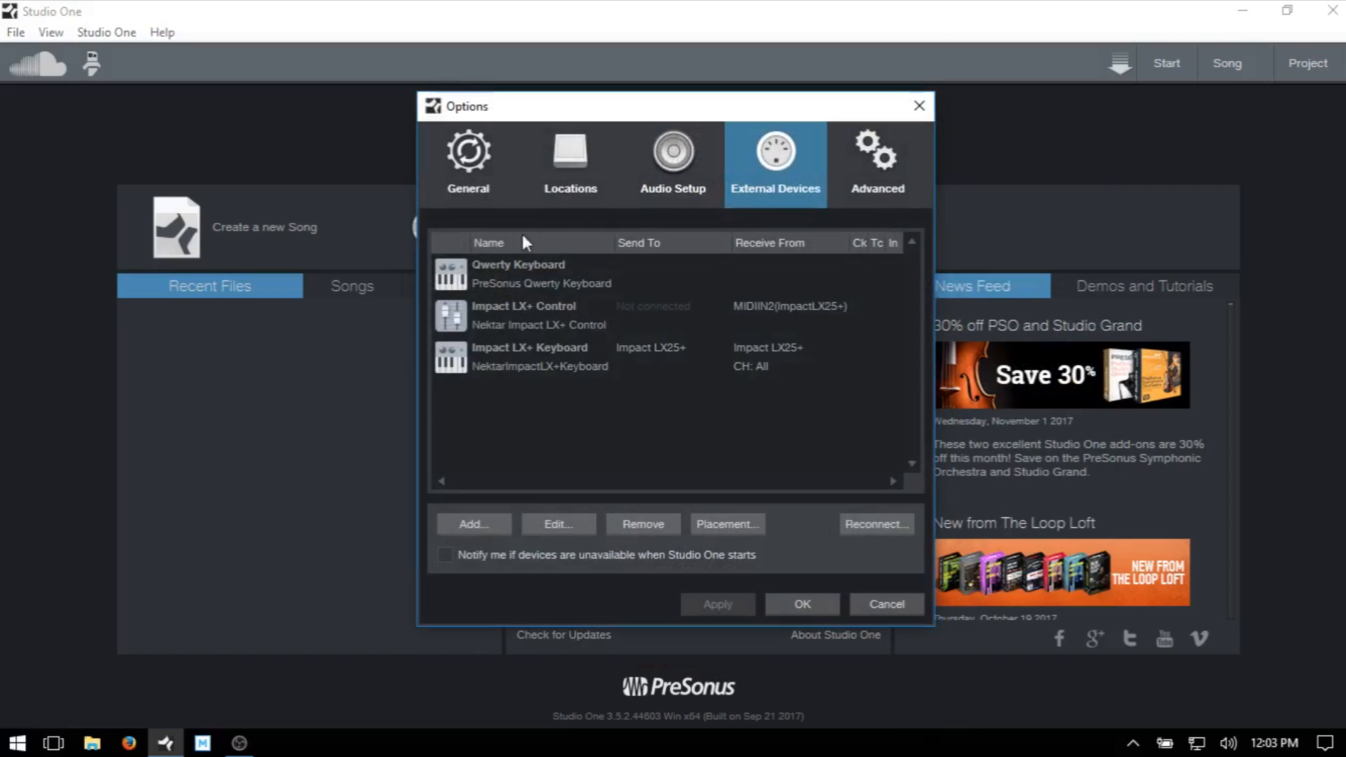
left_click(561, 175)
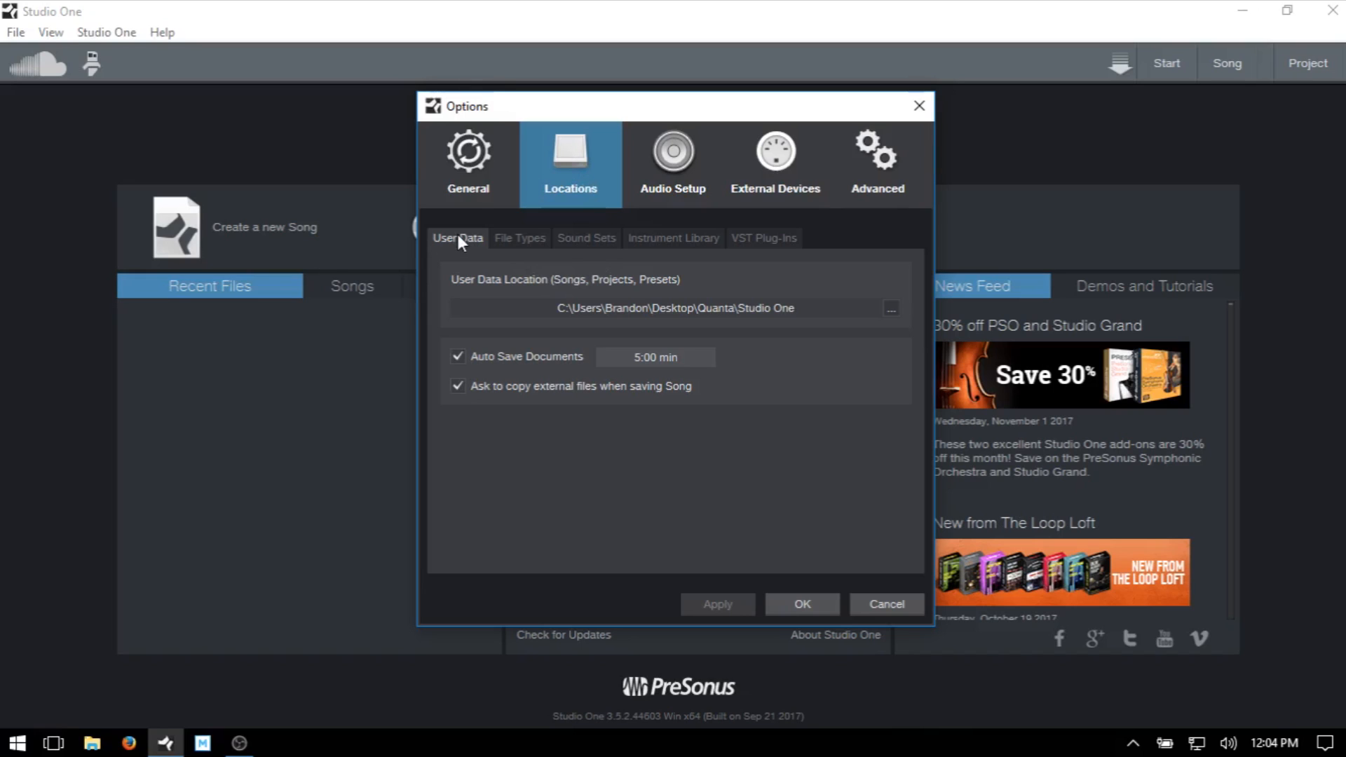
left_click(890, 310)
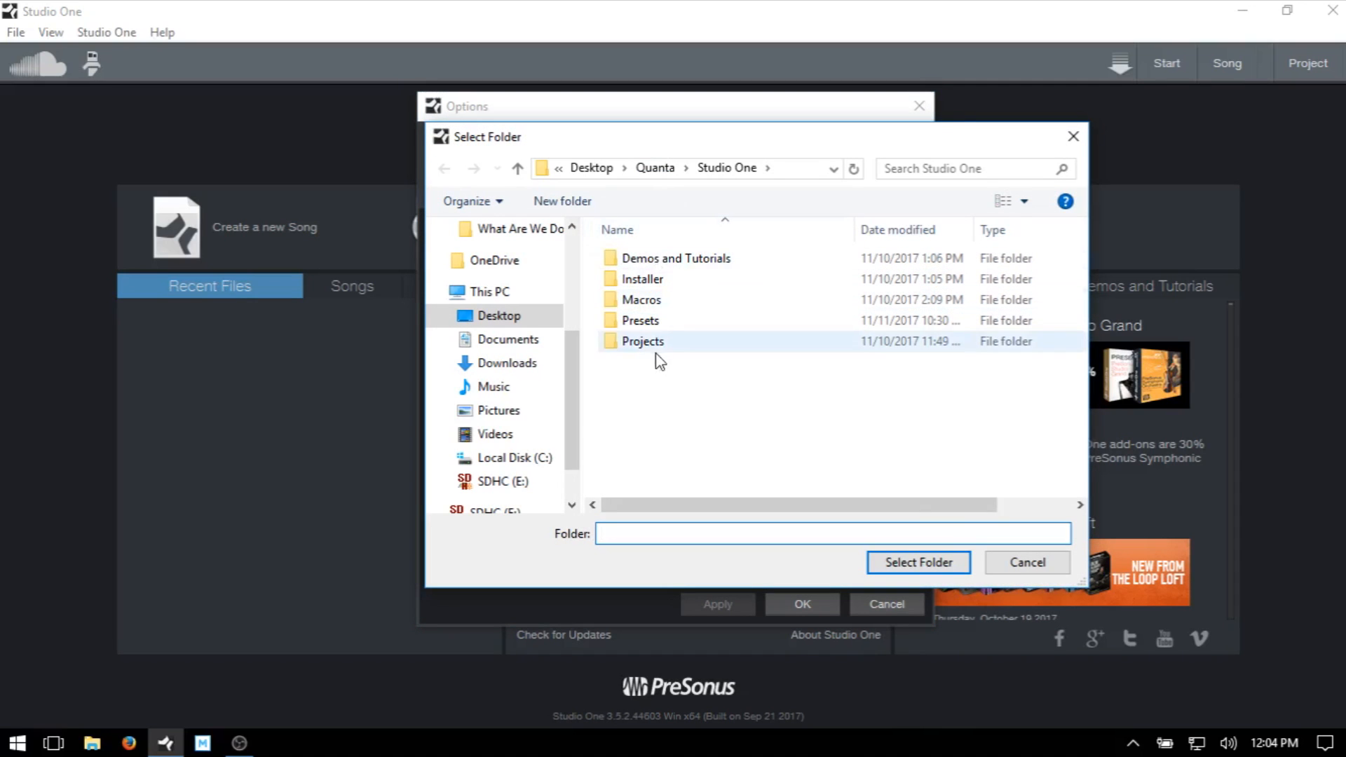
left_click(1026, 566)
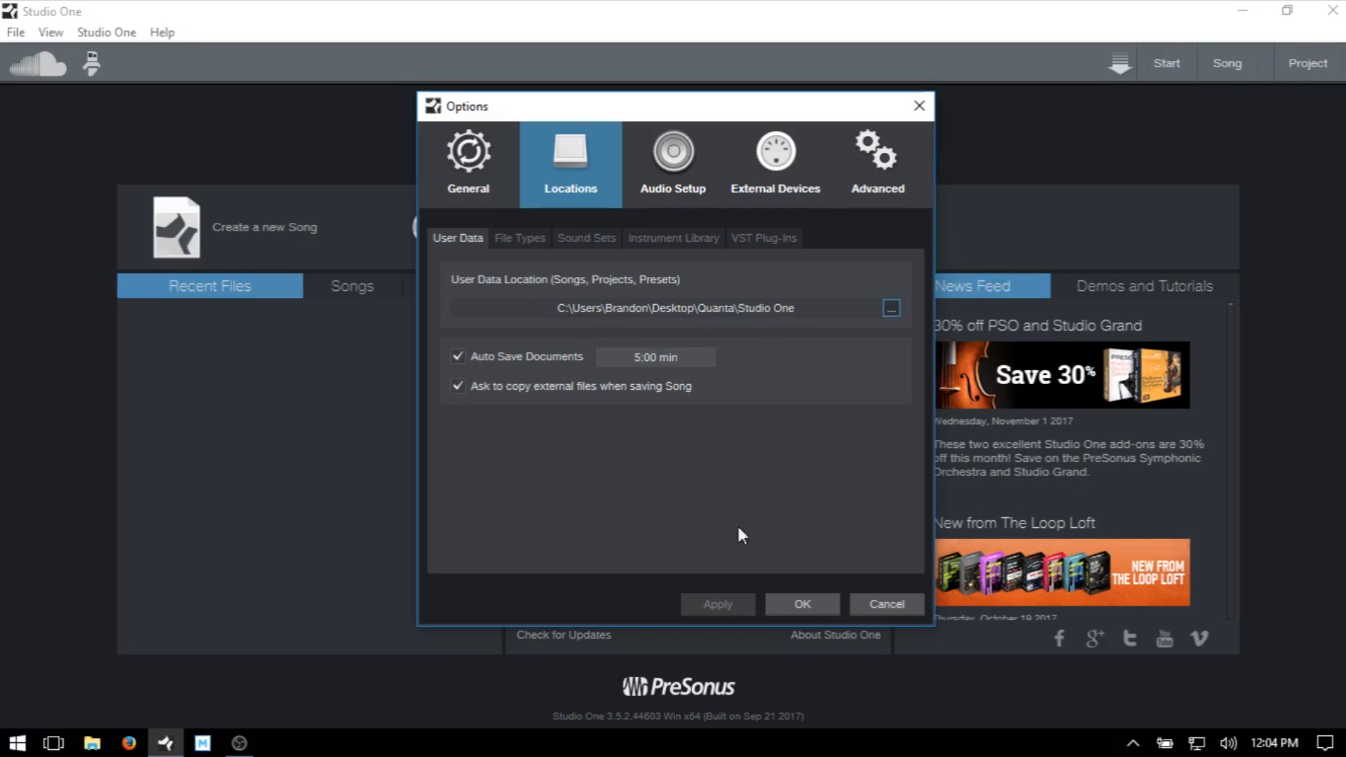
left_click(889, 605)
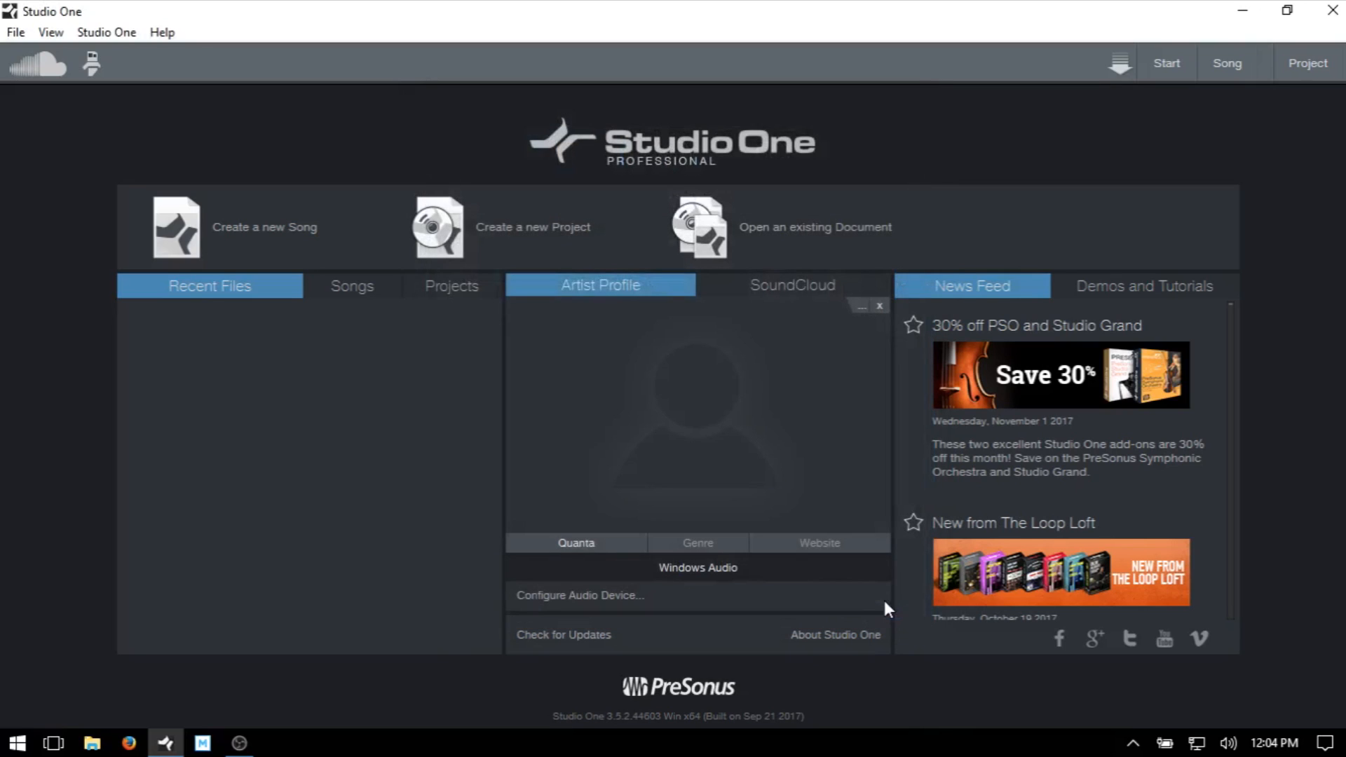
- Create a new empty song with the Desktop as its save location
left_click(259, 231)
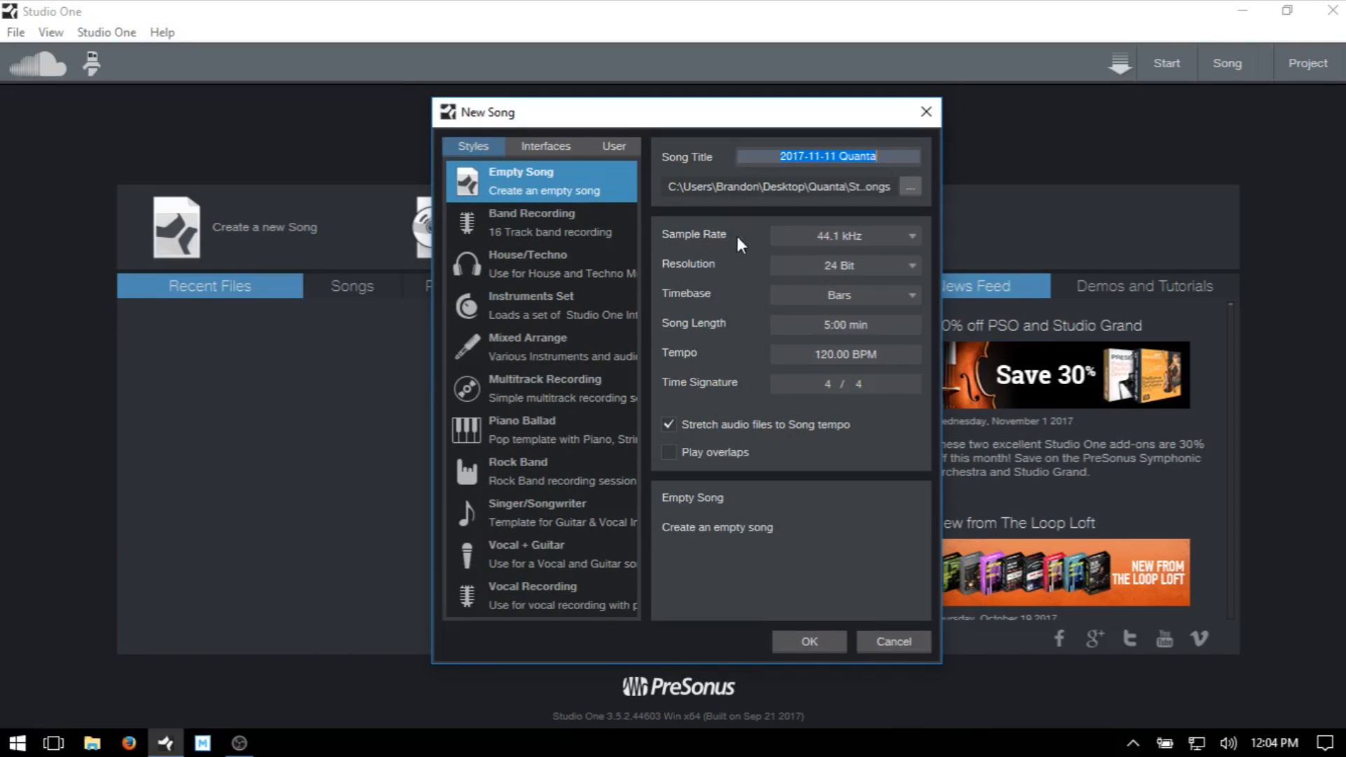
left_click(912, 186)
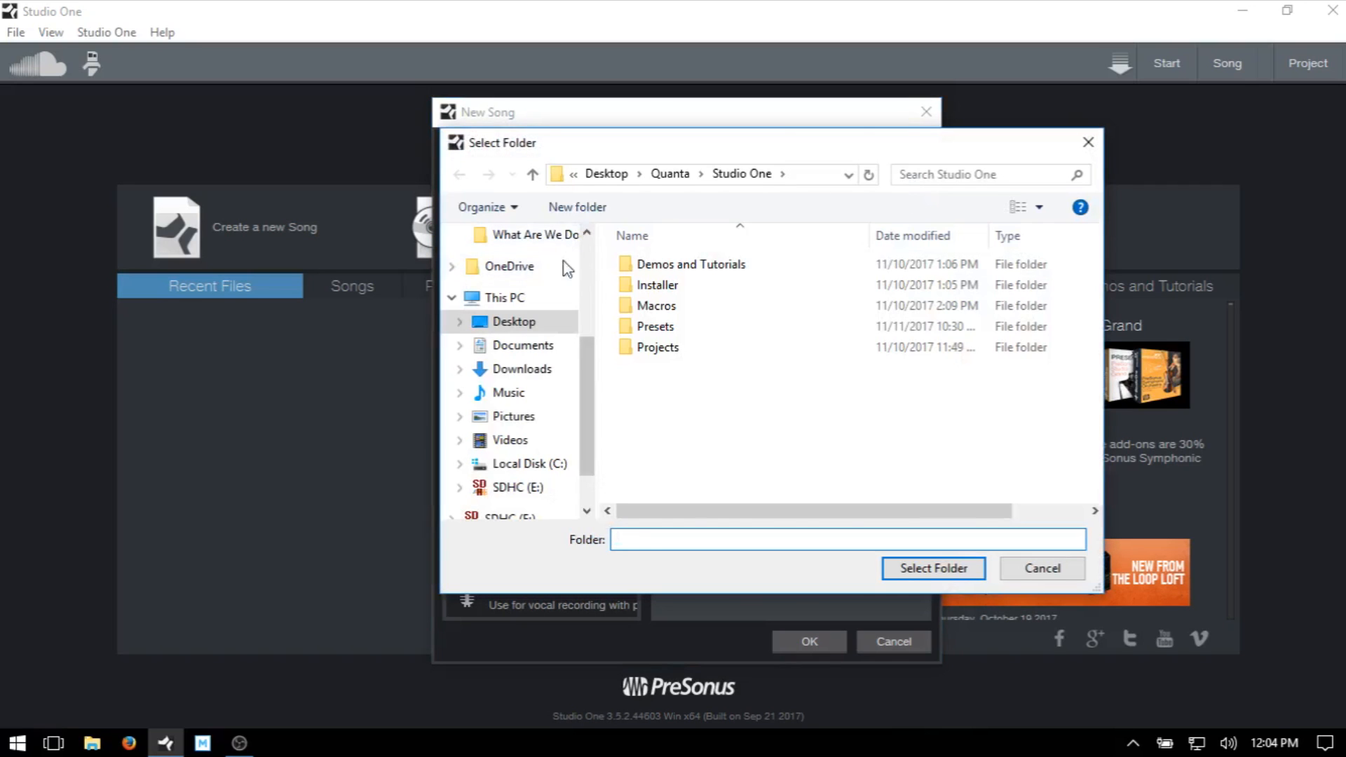
left_click(510, 323)
left_click(925, 569)
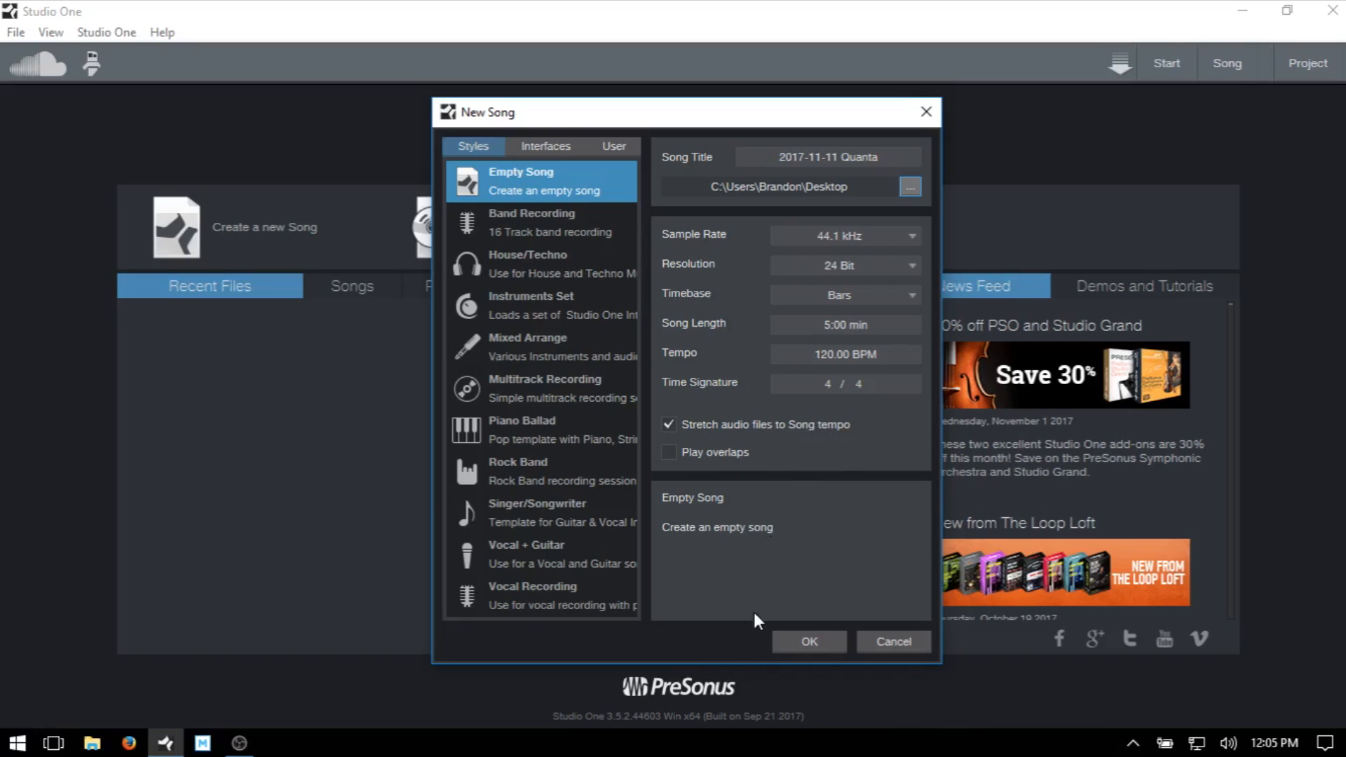
left_click(809, 641)
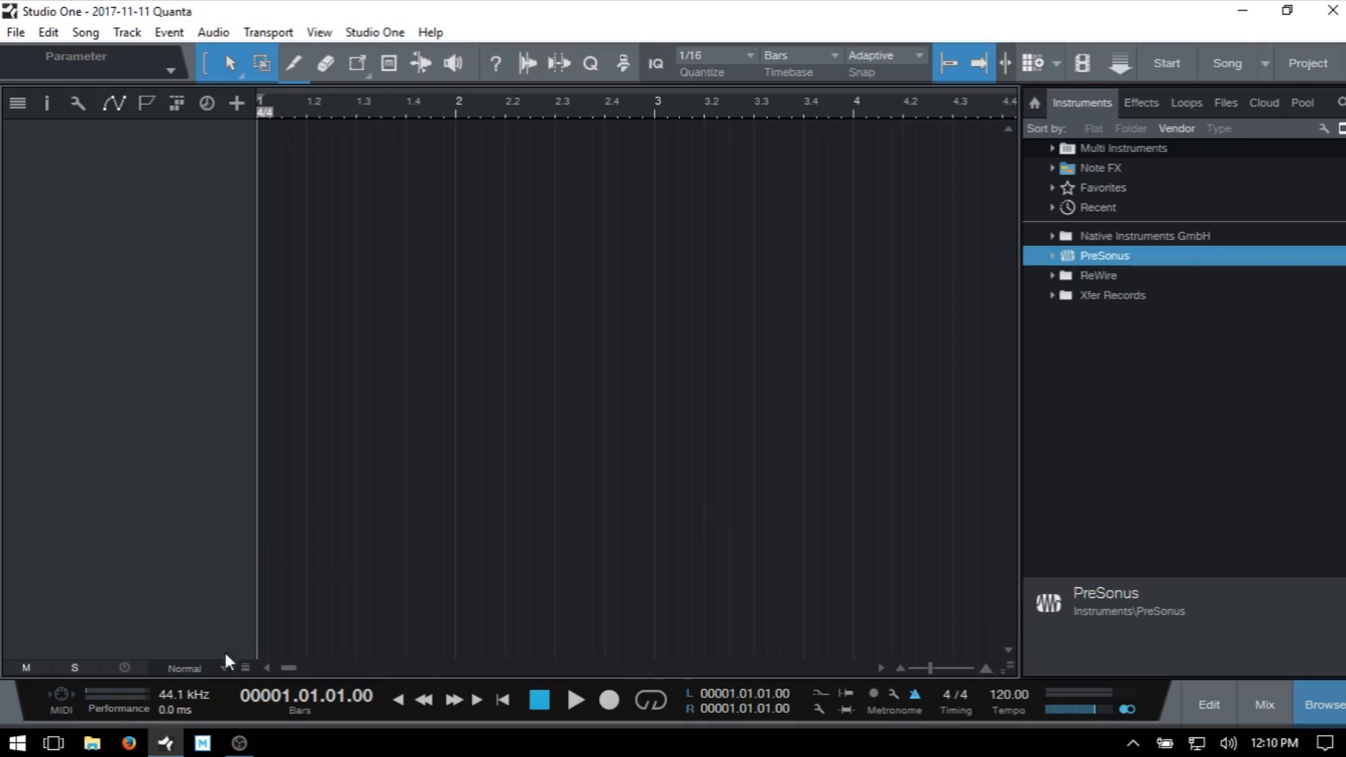
- Review the general settings in the Song Setup, such as sample rate, resolution and timebase, and cancel out
left_click(182, 694)
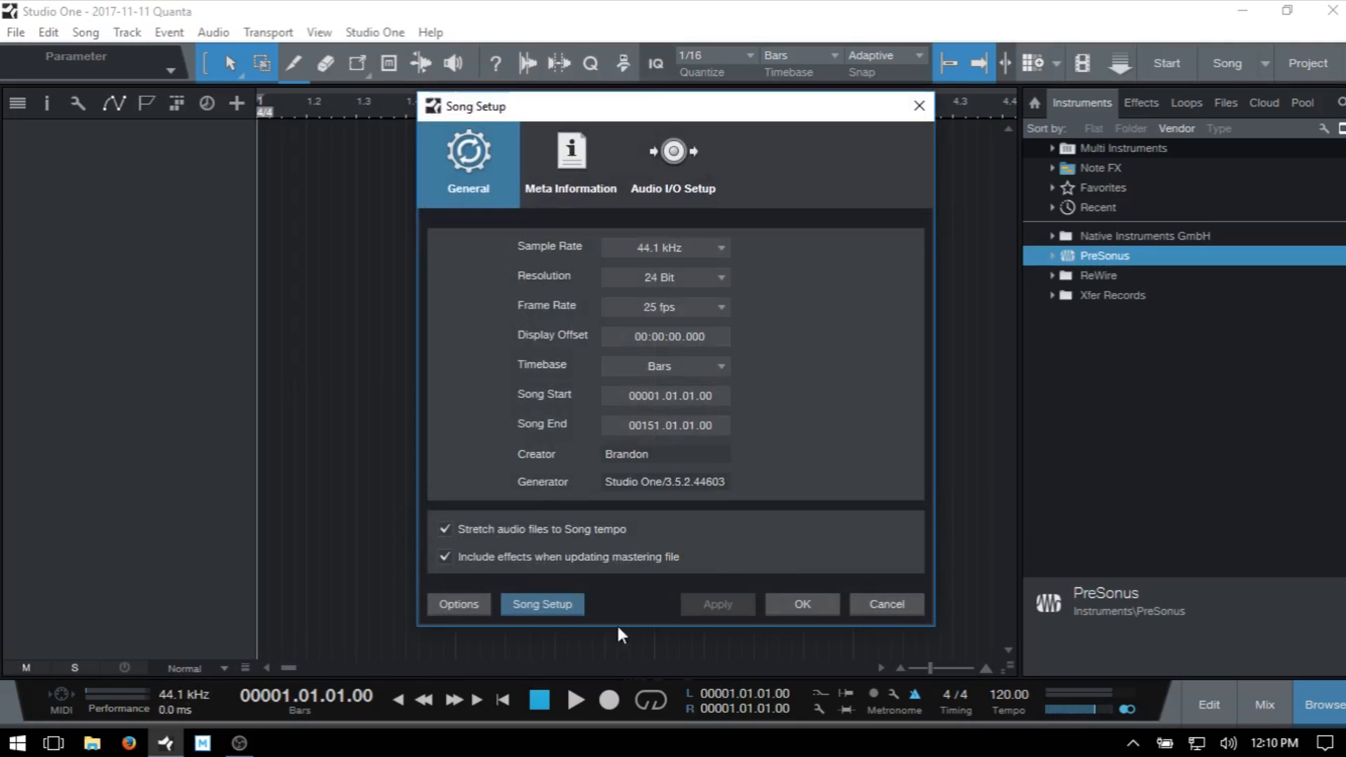
left_click(884, 606)
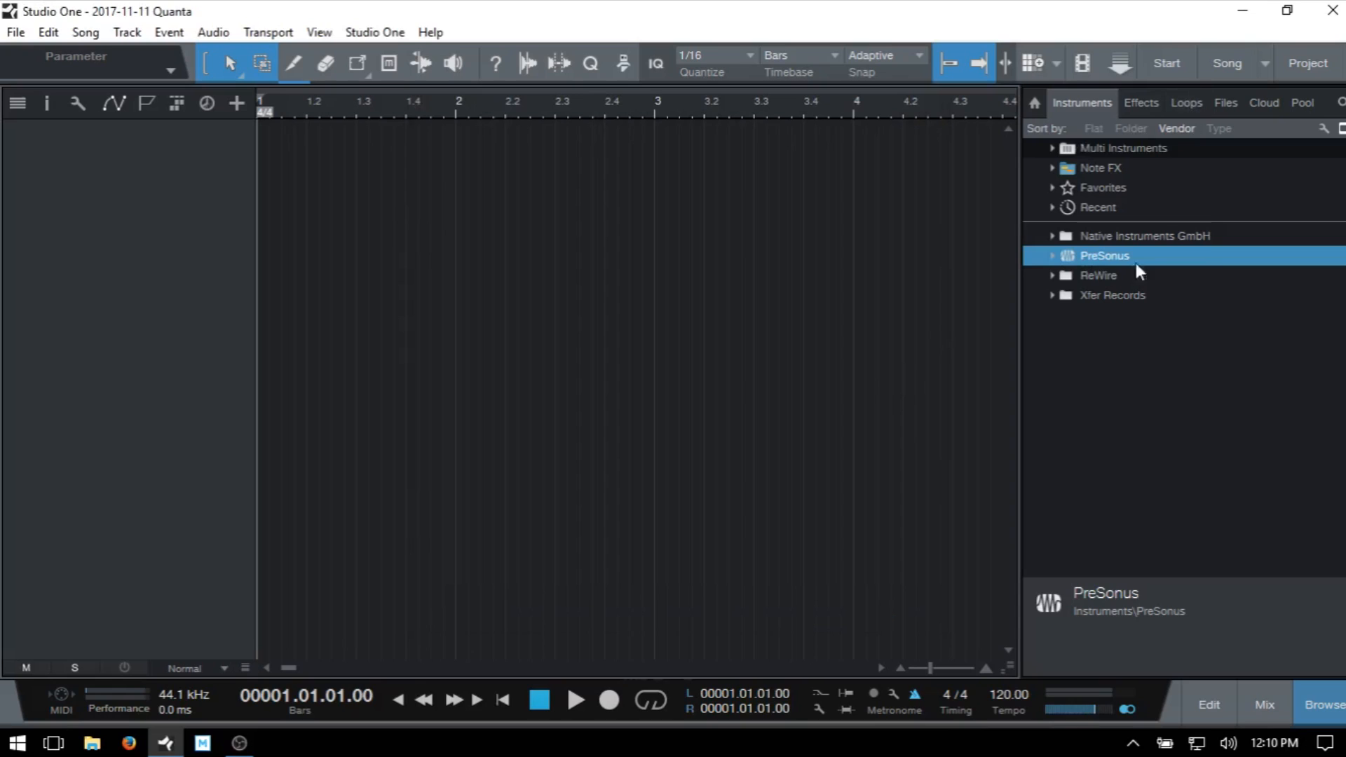
- Show the Loops library in the browser and sort it by Instrument as the first criterion
key("F8")
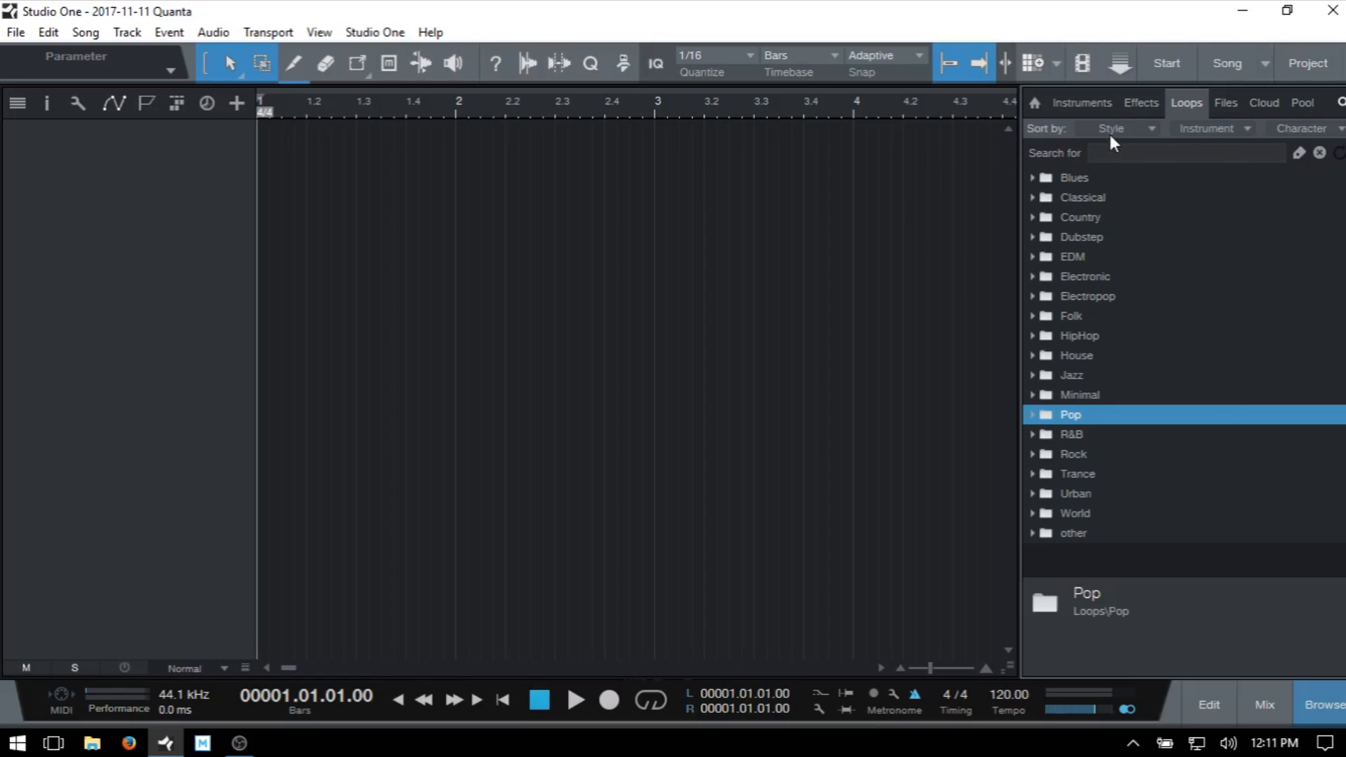
left_click(1148, 130)
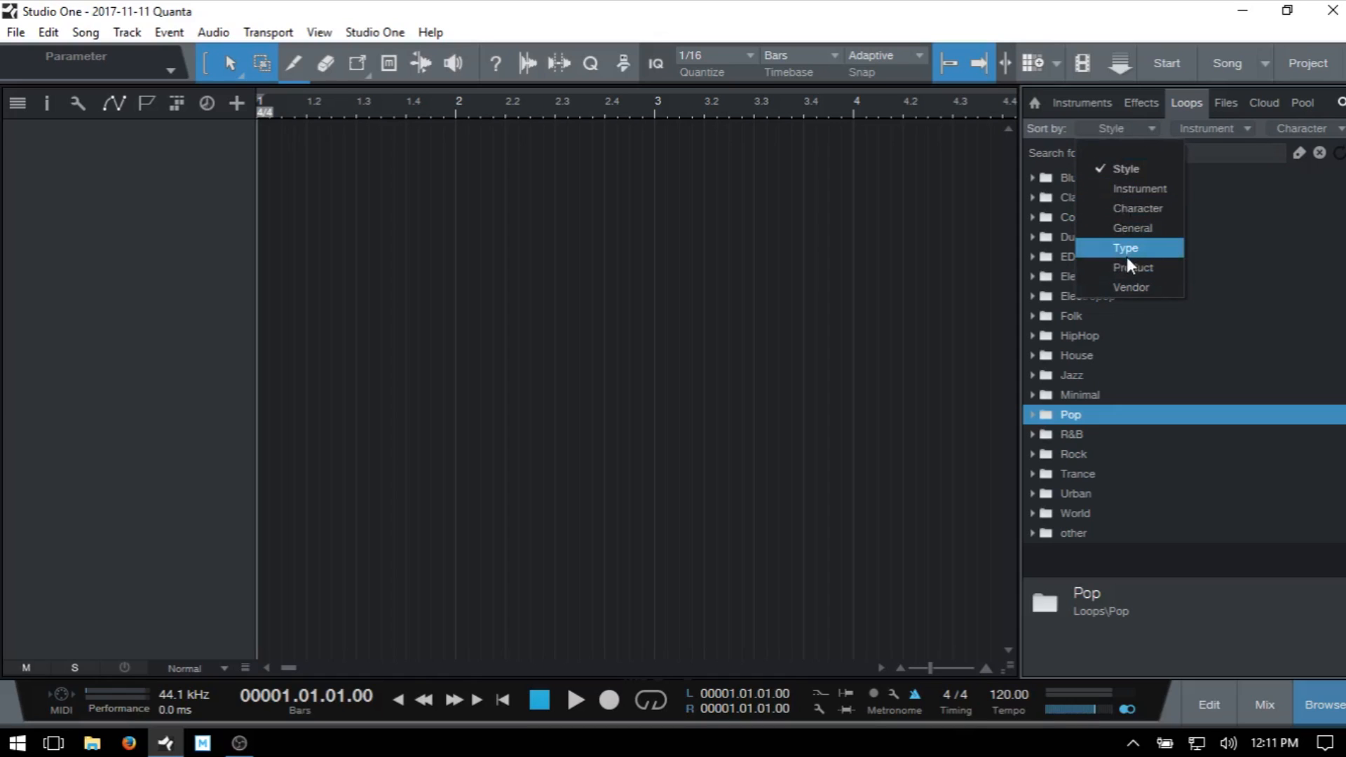
left_click(1243, 256)
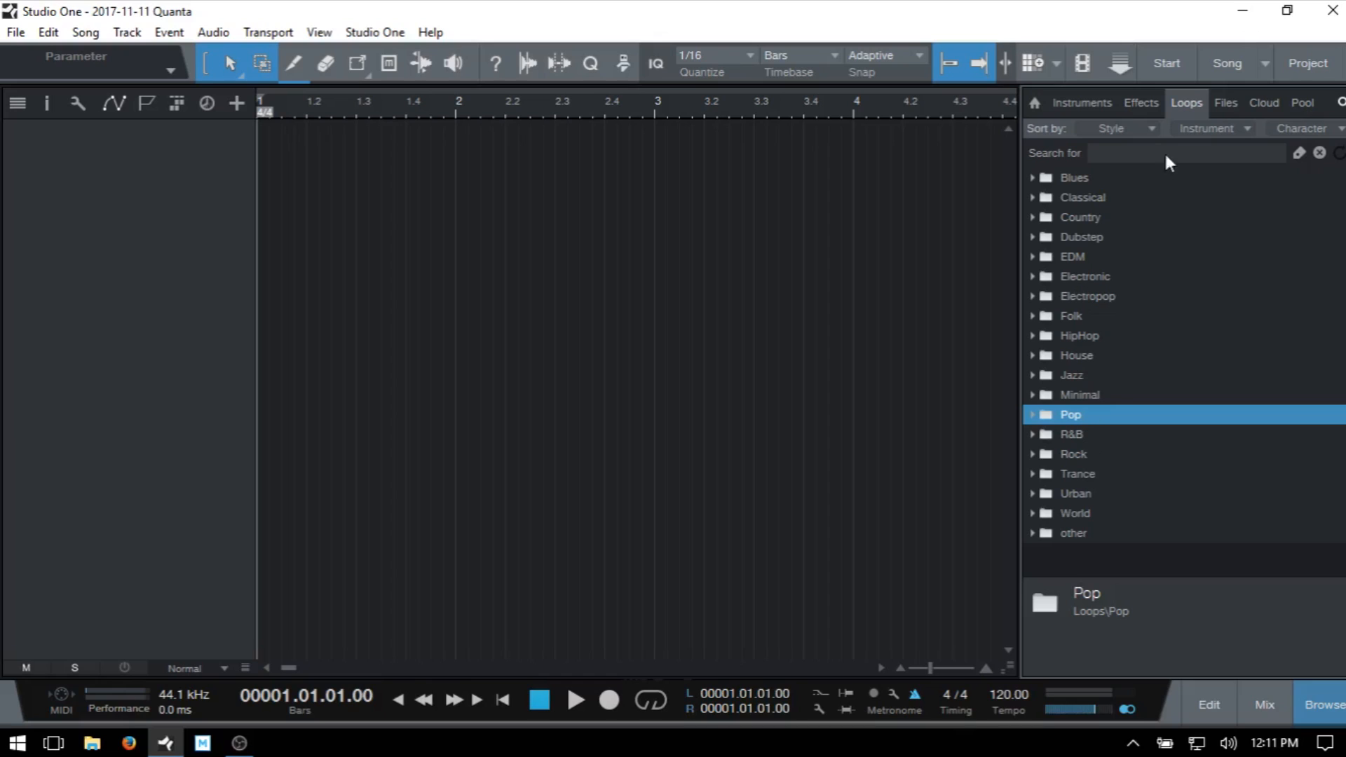
left_click(1148, 128)
left_click(1129, 191)
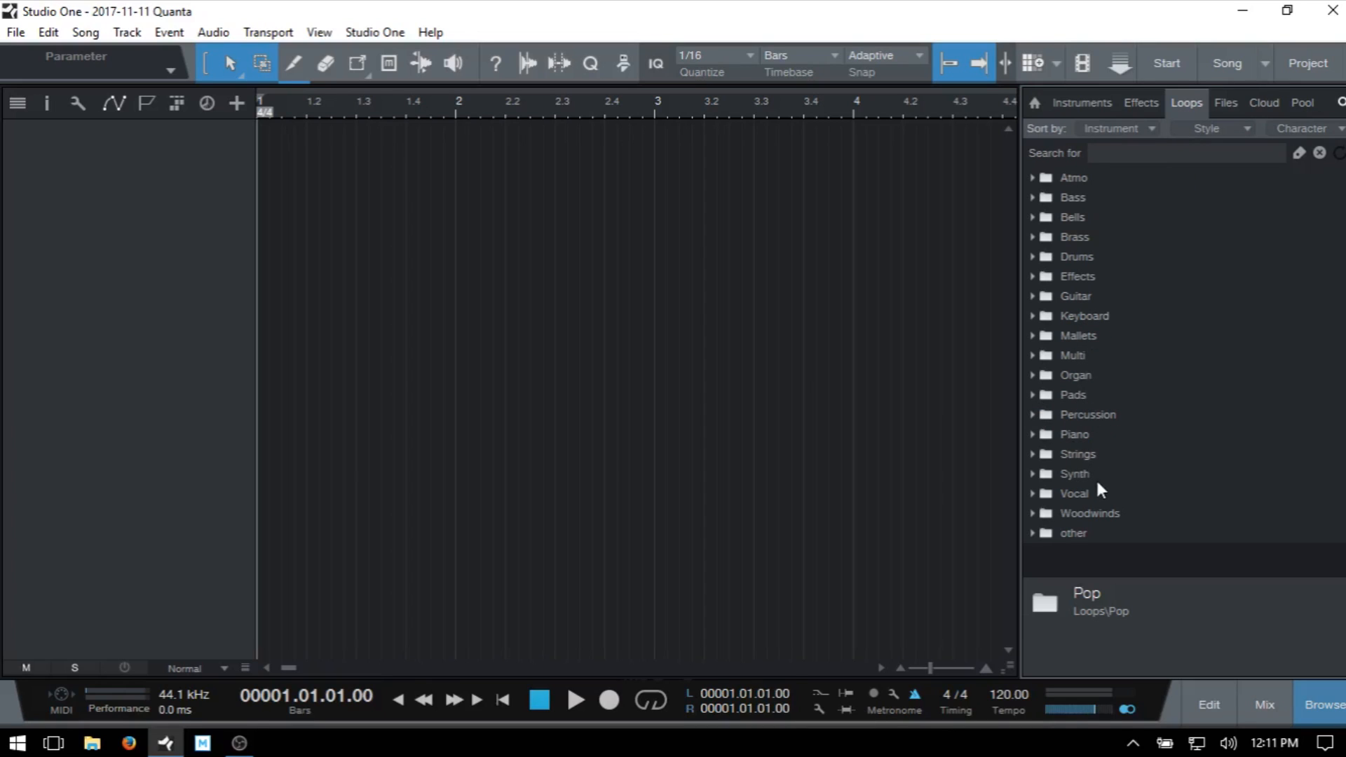
- Look inside the Atmo folder and its R&B subfolder in the Loops library, and collapse both again
left_click(1032, 178)
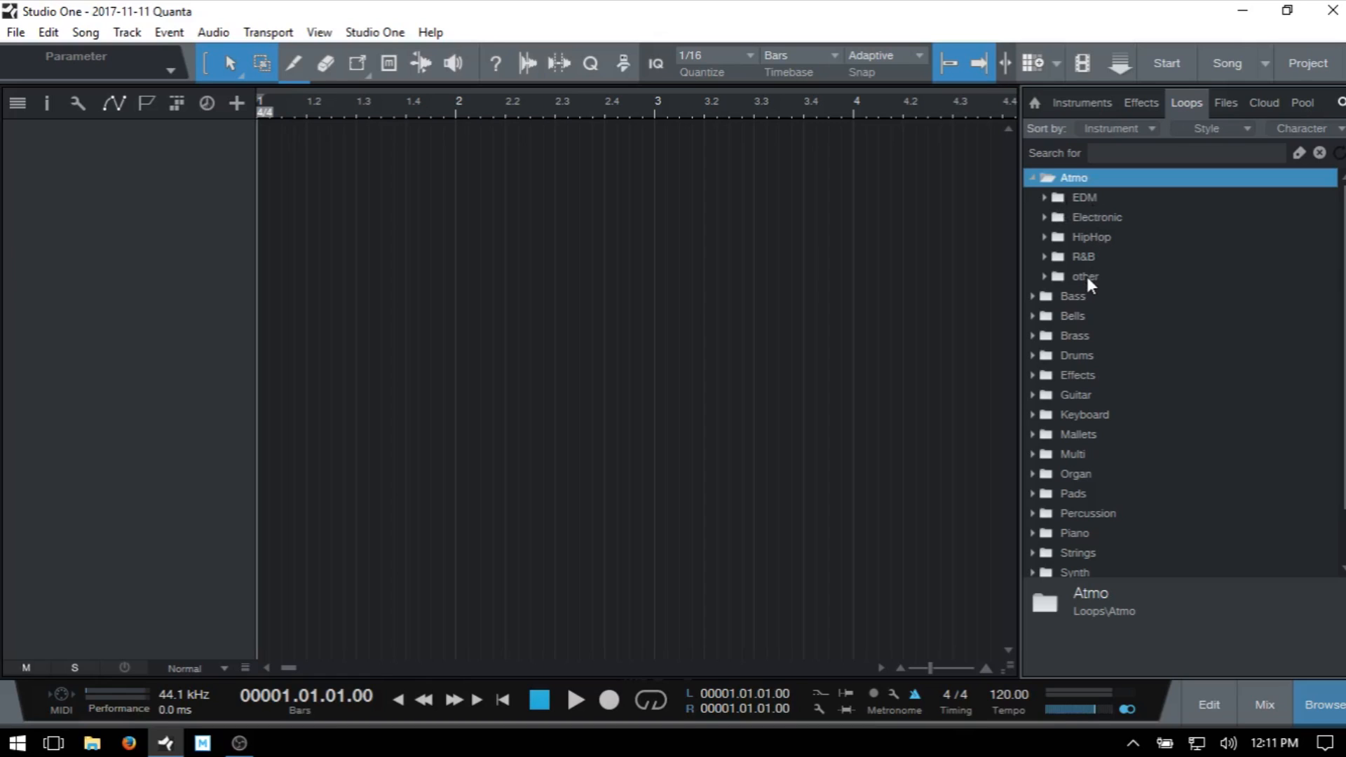
left_click(1044, 255)
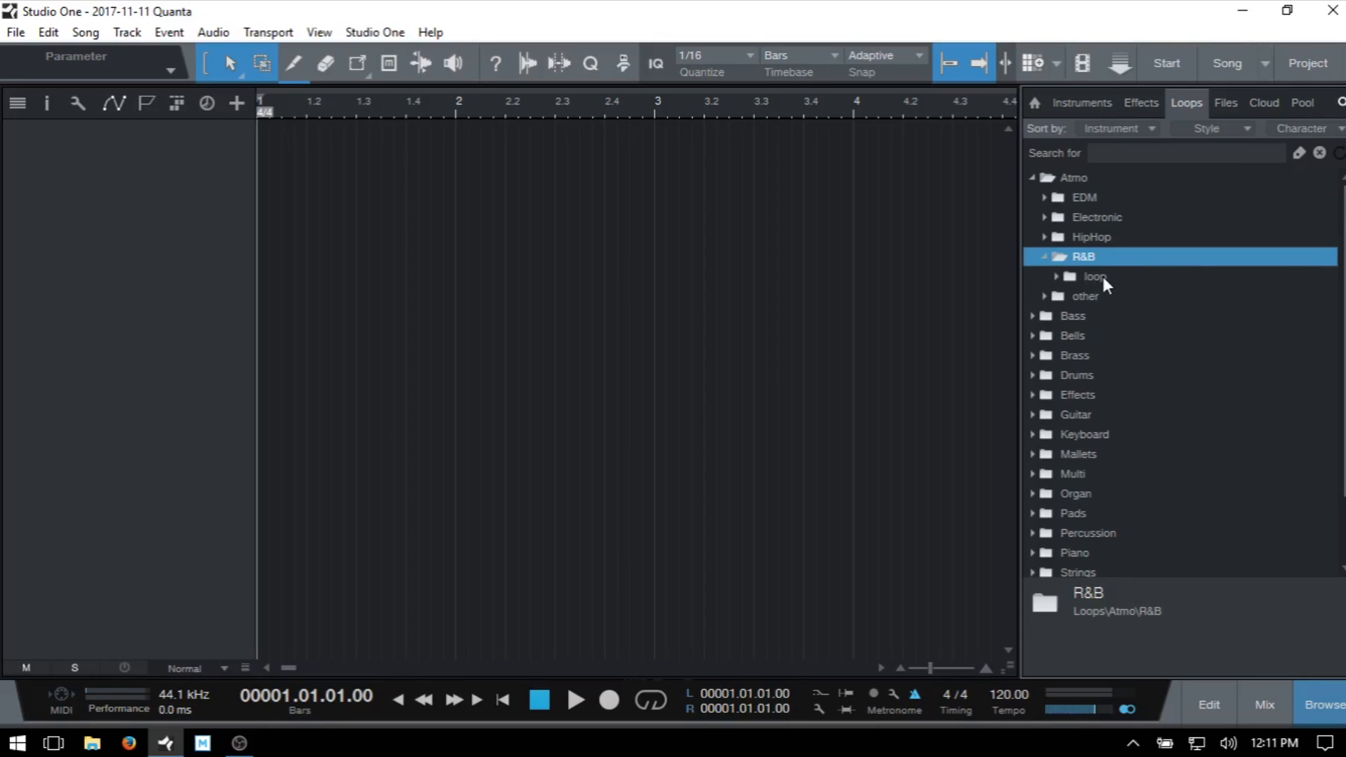
left_click(1044, 256)
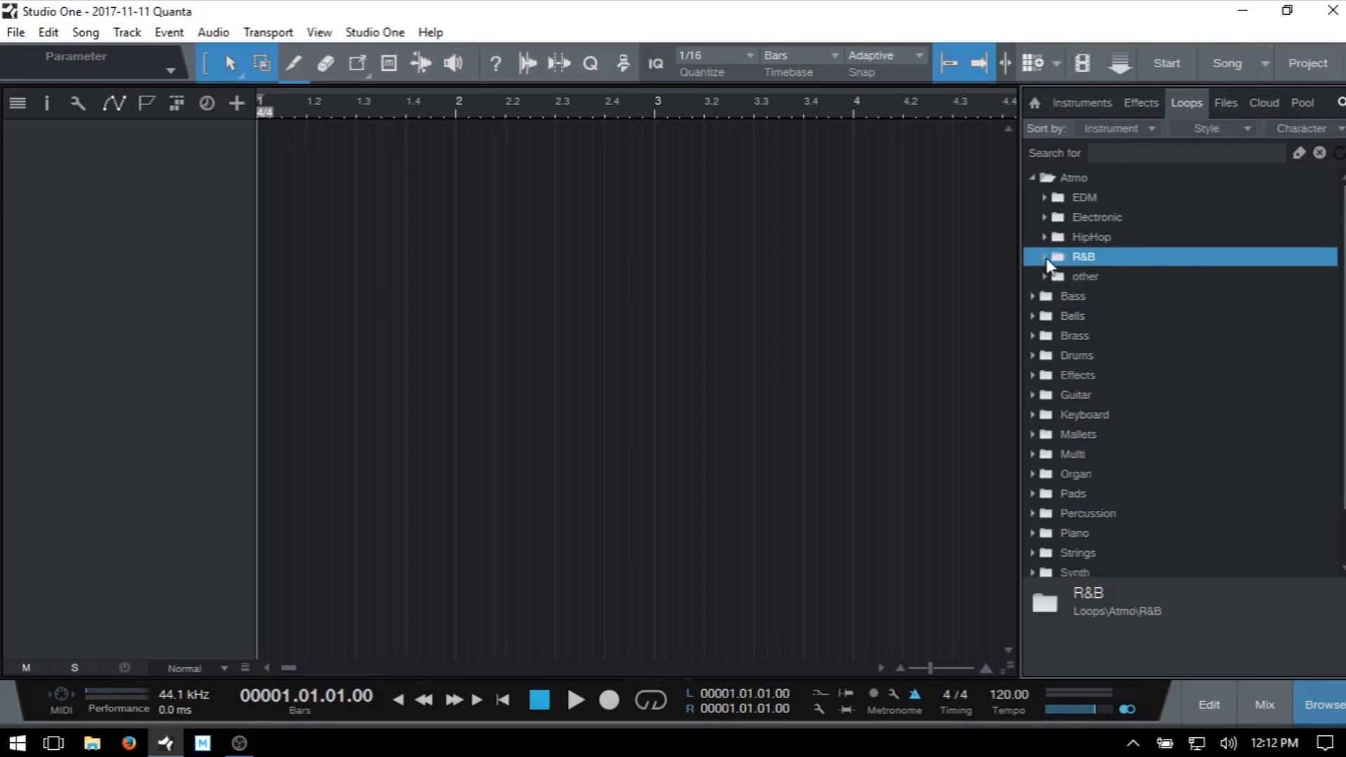
left_click(1034, 177)
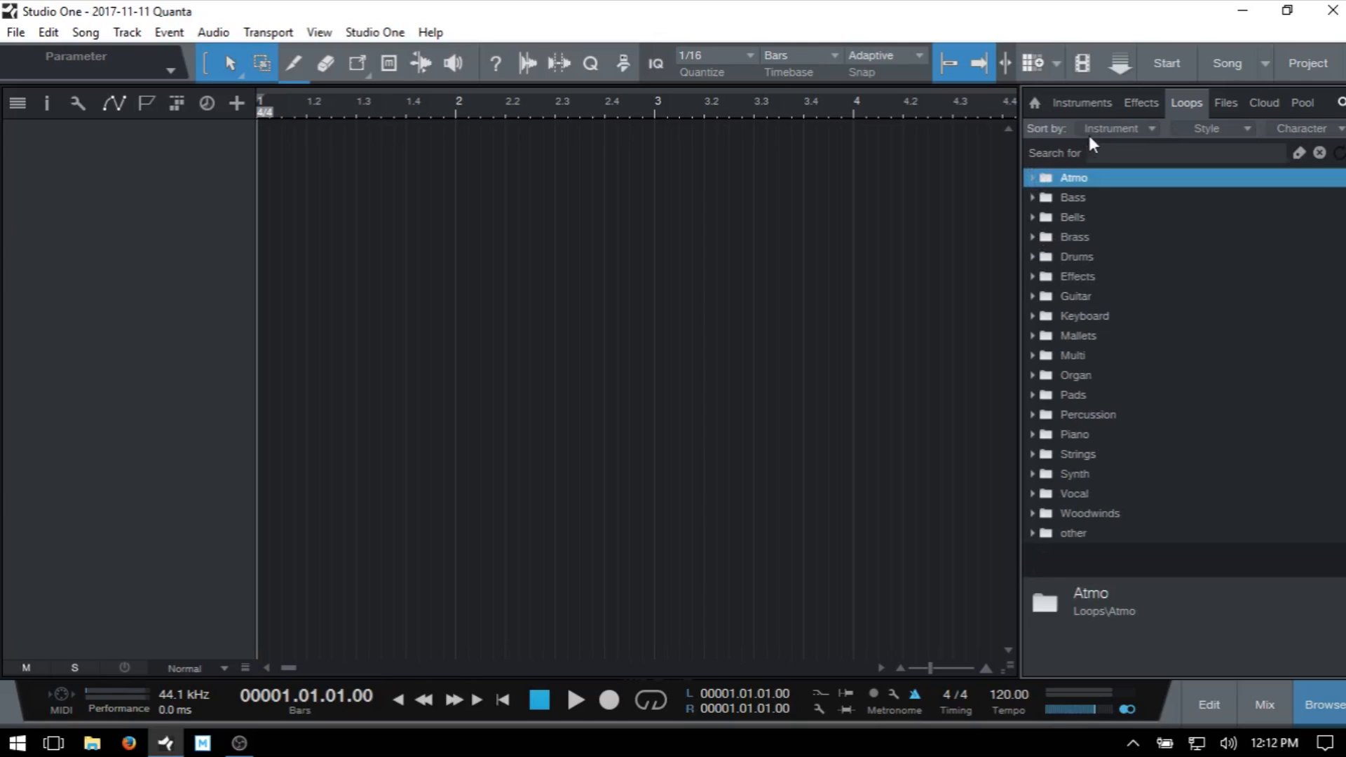
- Sort the Loops library by Style first and expand the folders Pop, Drums and loop to list the drum loops
left_click(1133, 127)
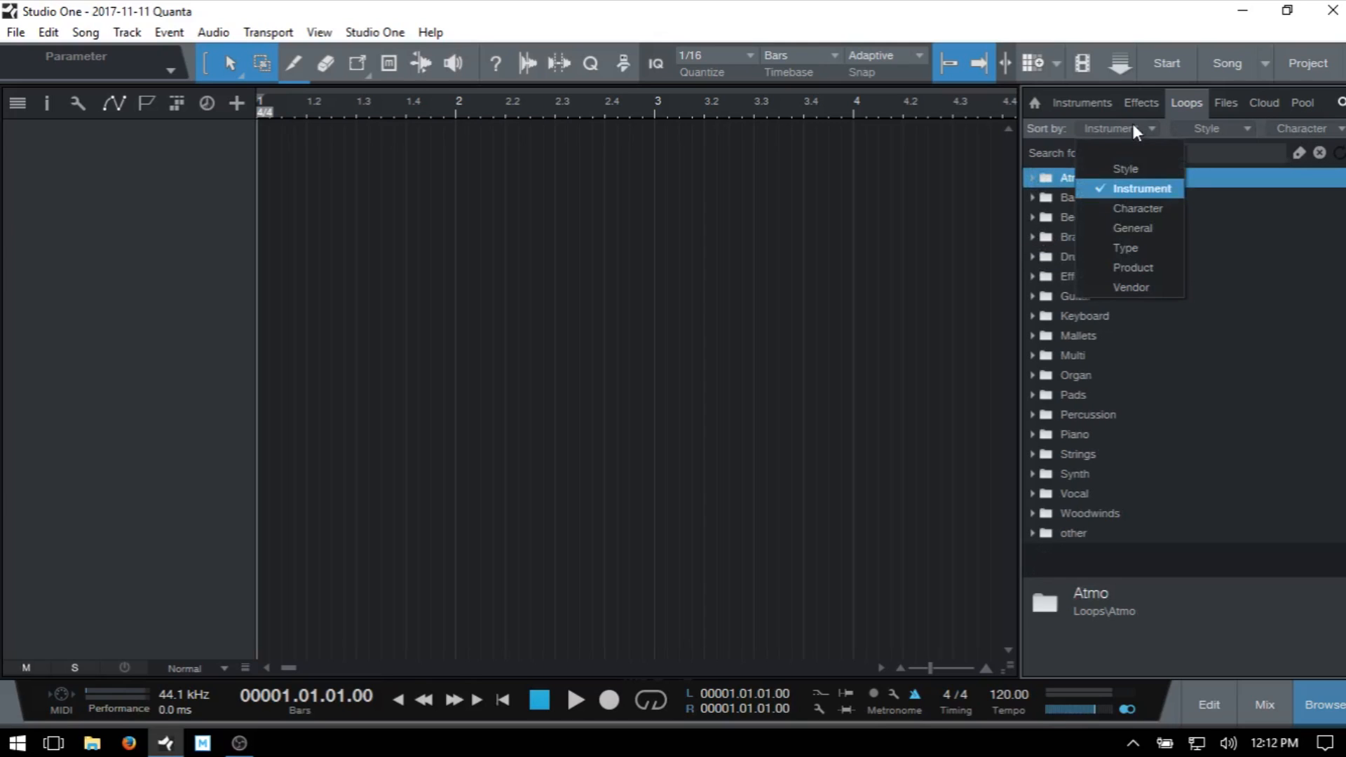
left_click(1129, 170)
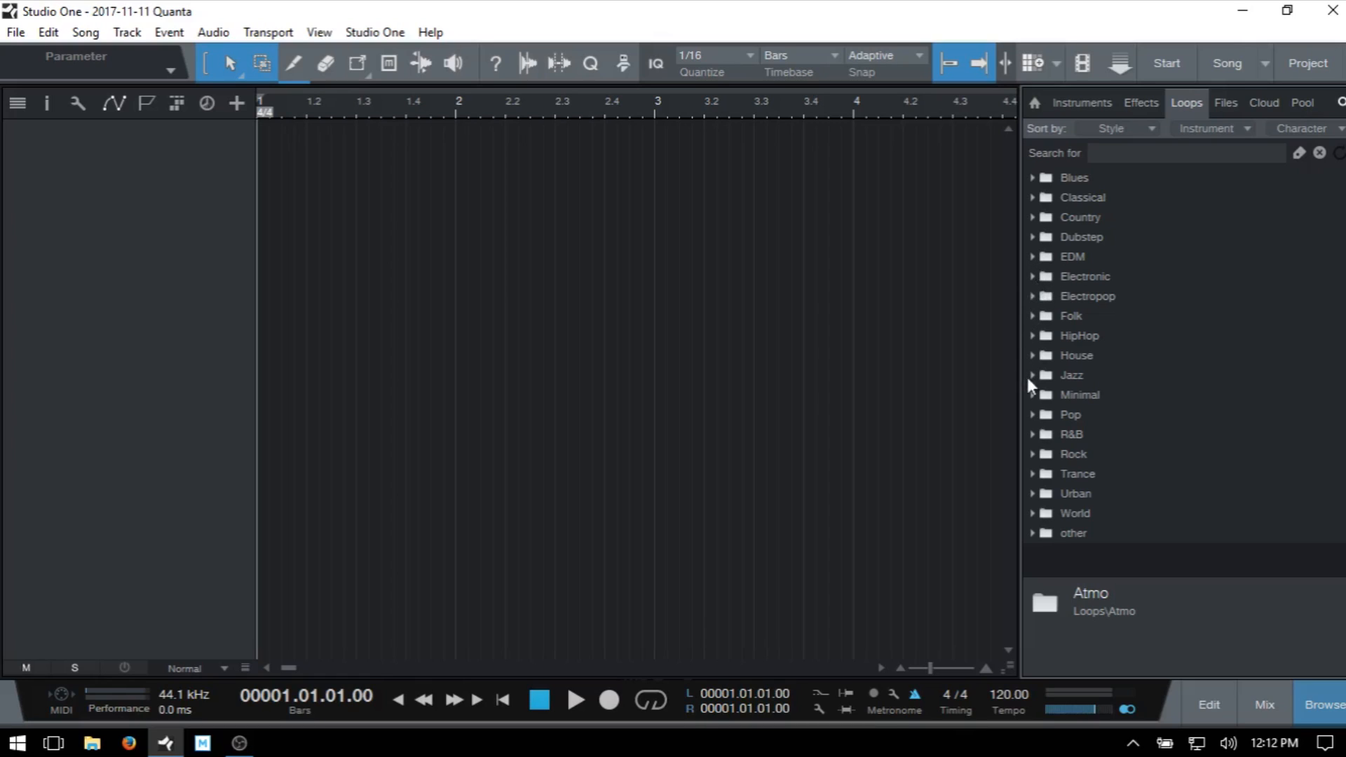
left_click(1032, 415)
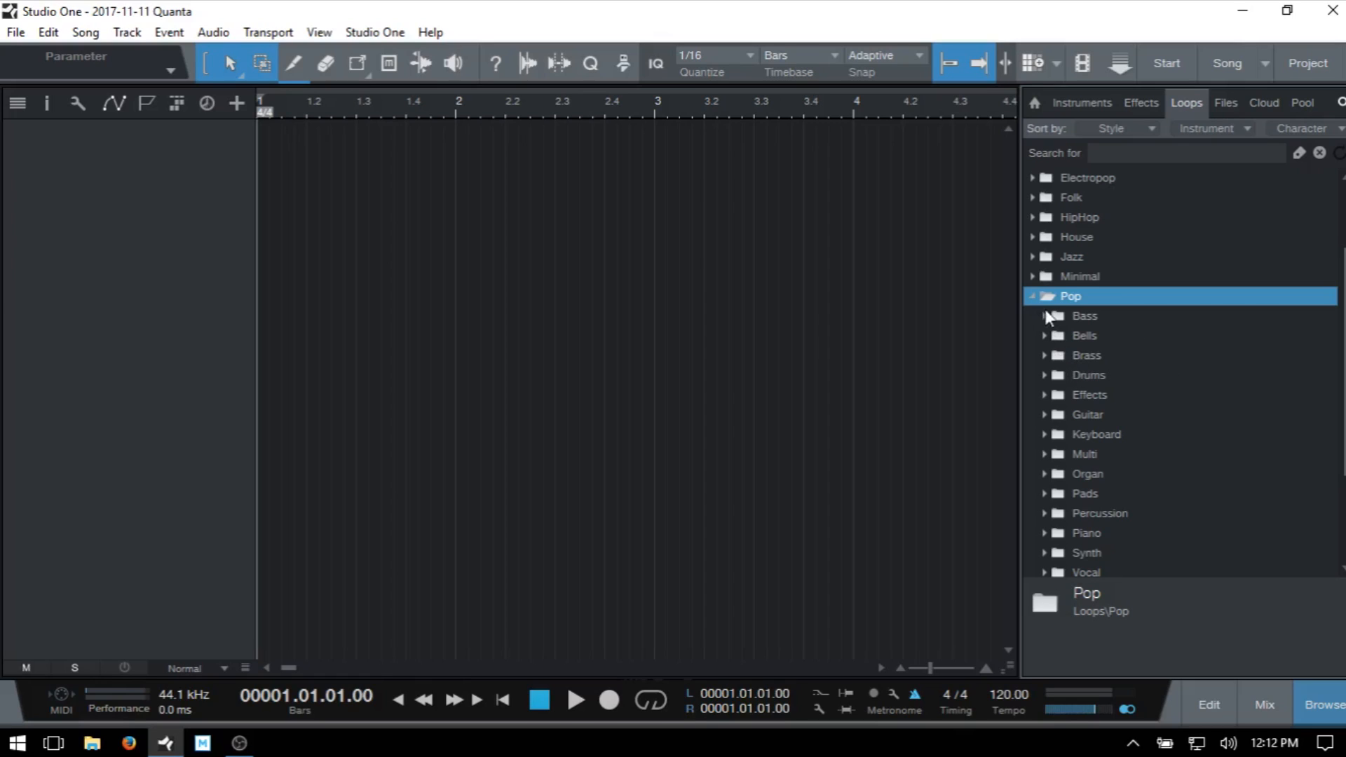
left_click(1045, 376)
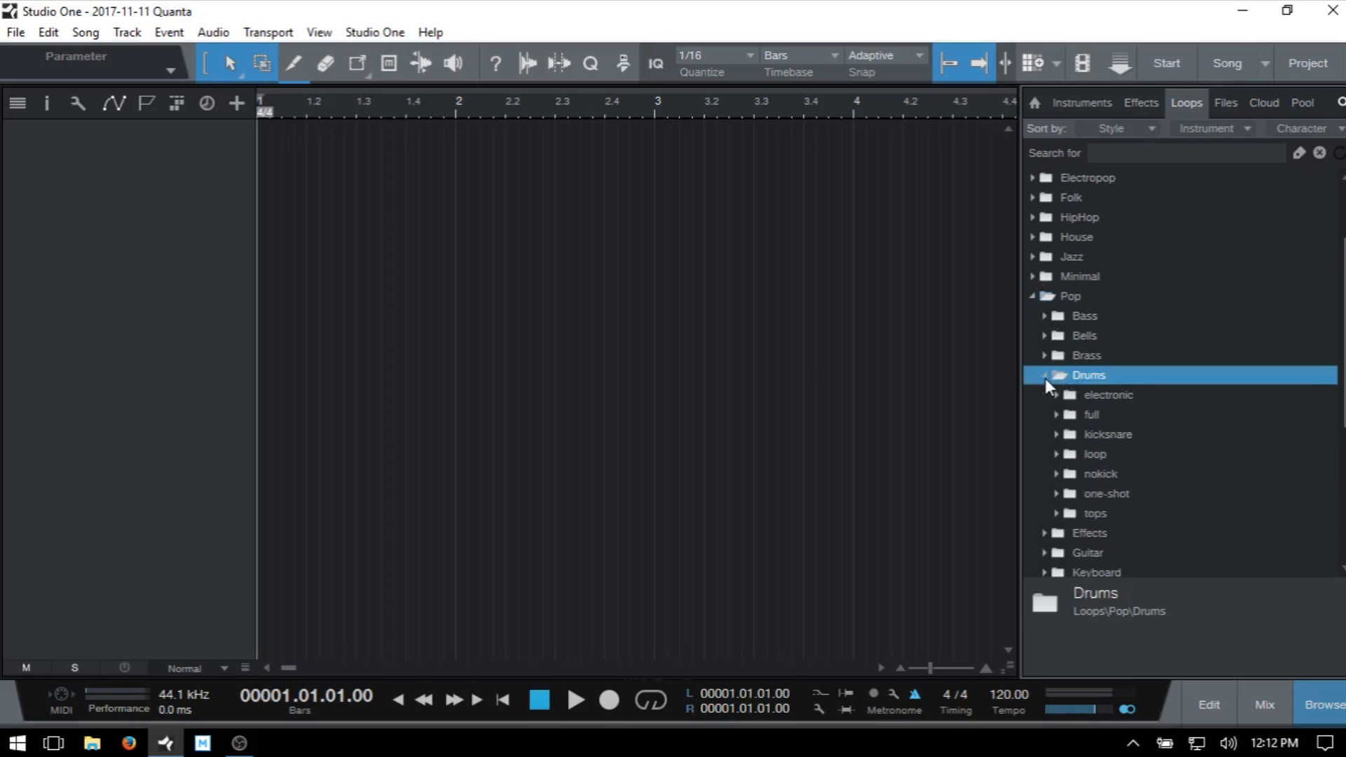
left_click(1057, 454)
scroll(1155, 424, "down", 3)
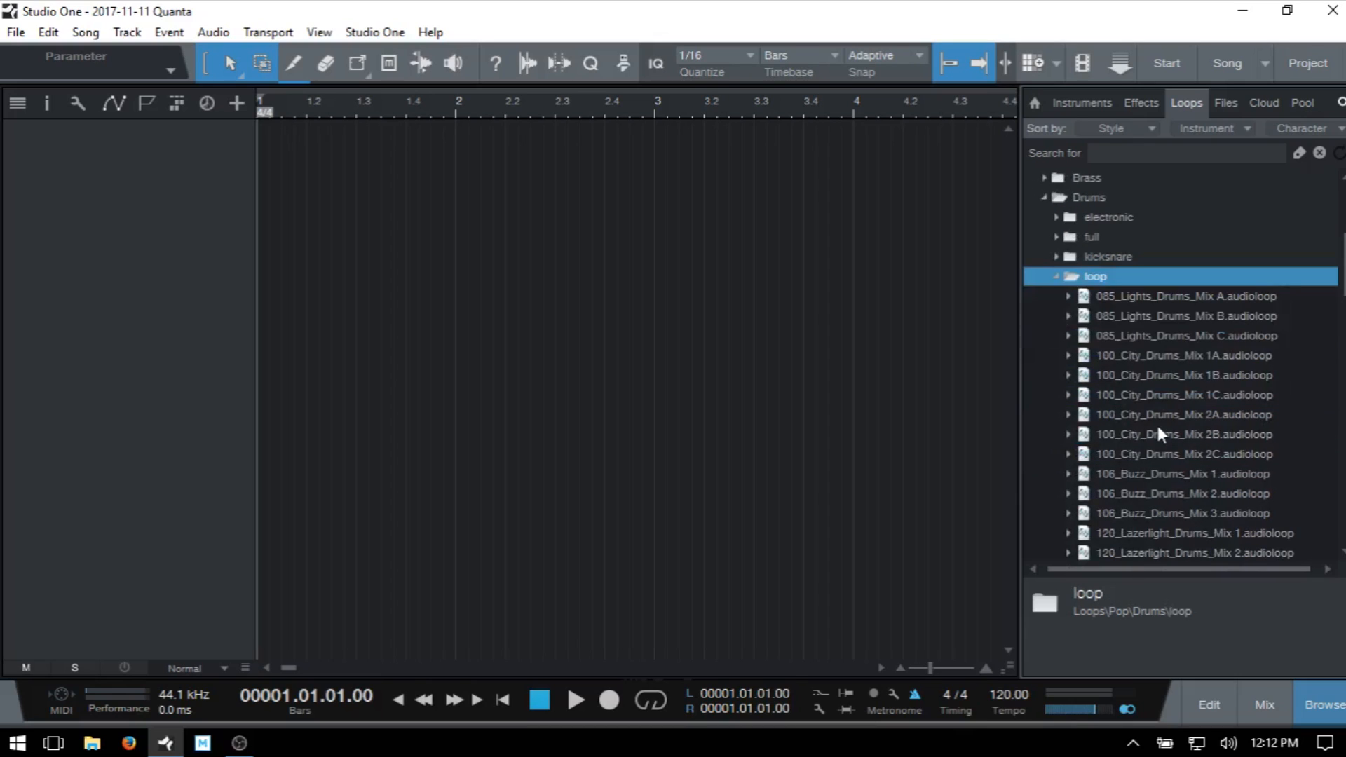
- Lower the browser's preview volume and audition the 085_Lights_Drums_Mix A loop at the song tempo, stopping it after listening
left_click(1134, 296)
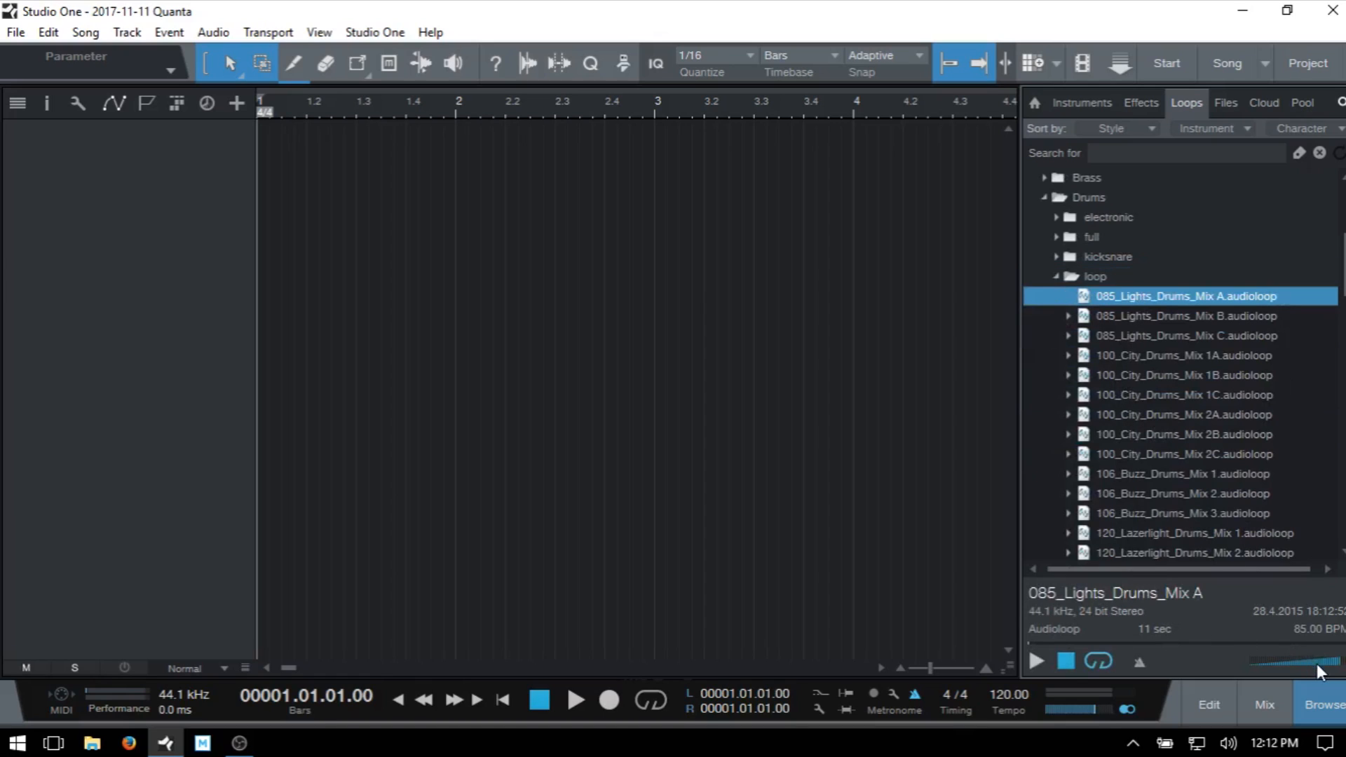
left_click_drag(1316, 663, 1313, 663)
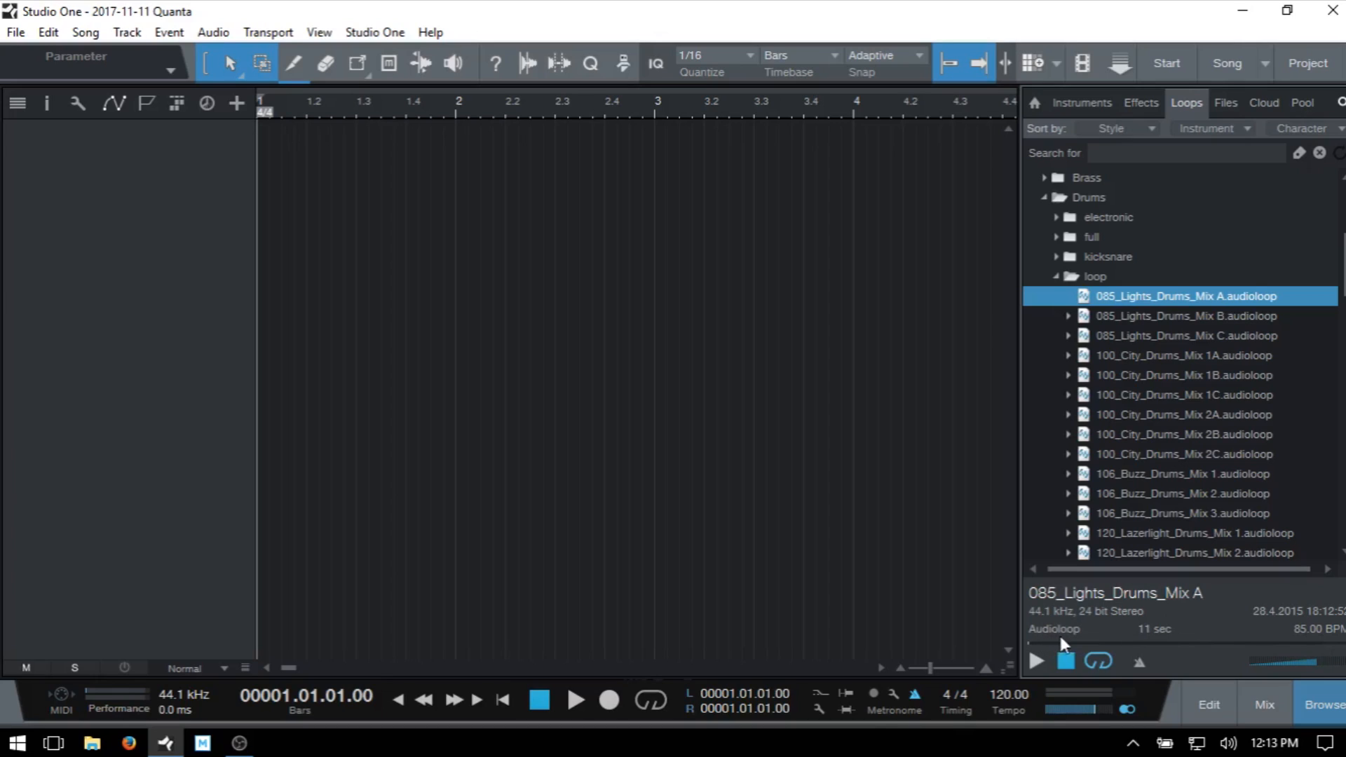
left_click(1030, 664)
left_click(1064, 662)
left_click(1098, 659)
left_click(1034, 661)
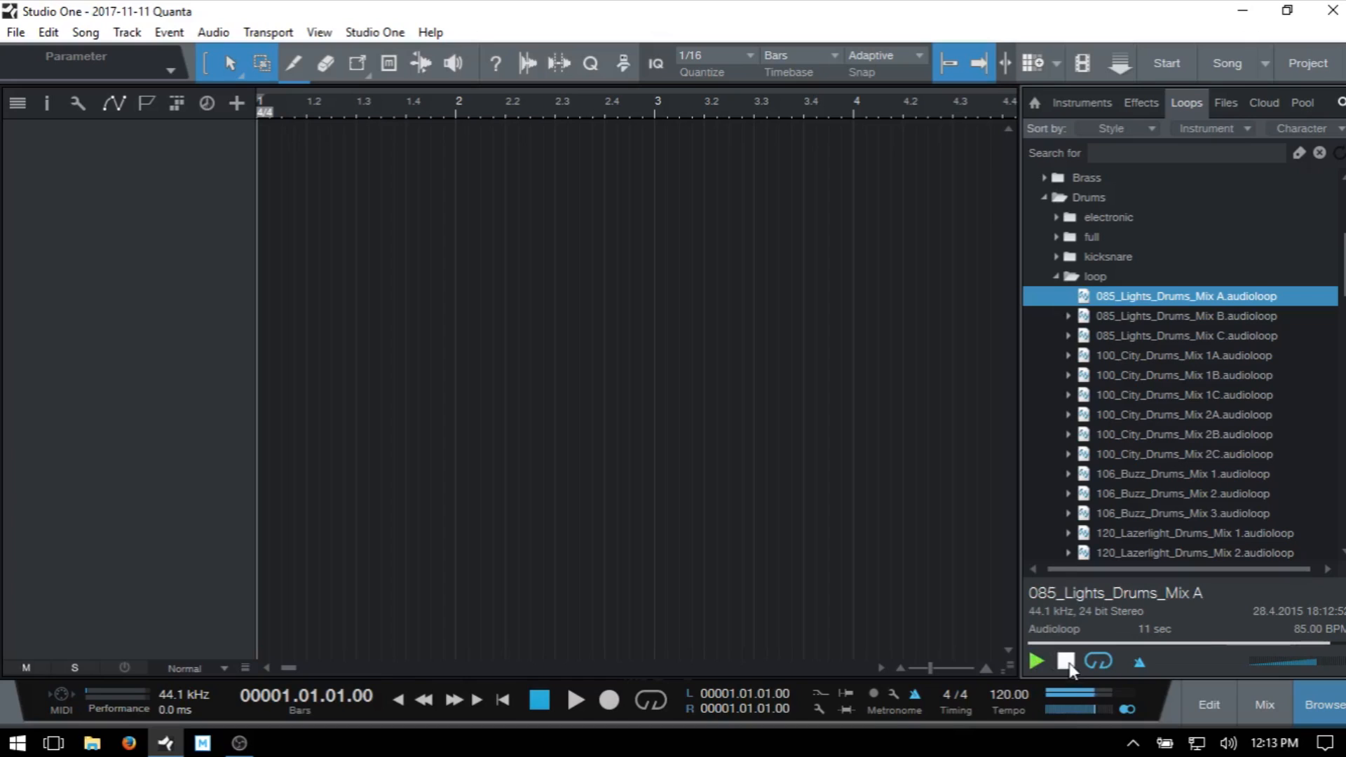
left_click(1066, 661)
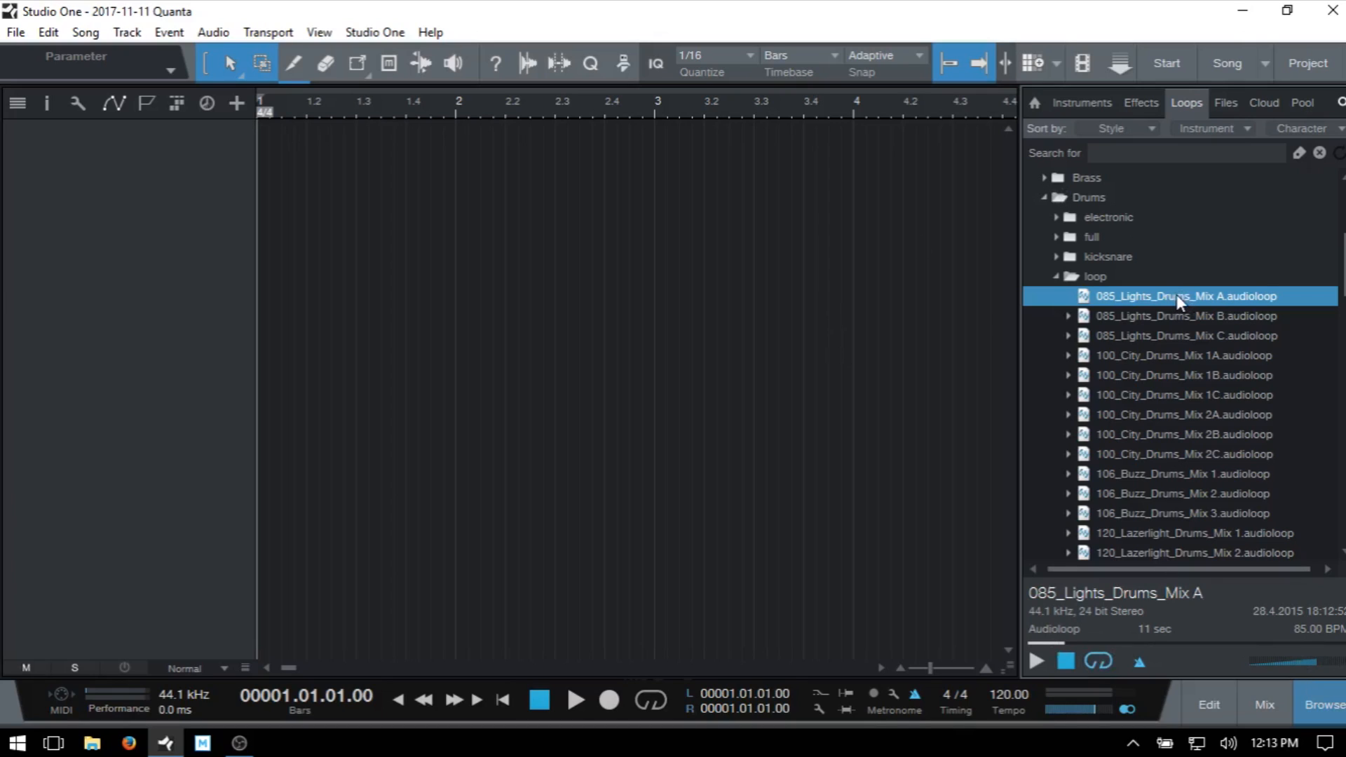
- Place the 085_Lights_Drums_Mix A loop on a new track at bar 2 and play it back with the browser hidden
left_click_drag(1181, 293, 492, 206)
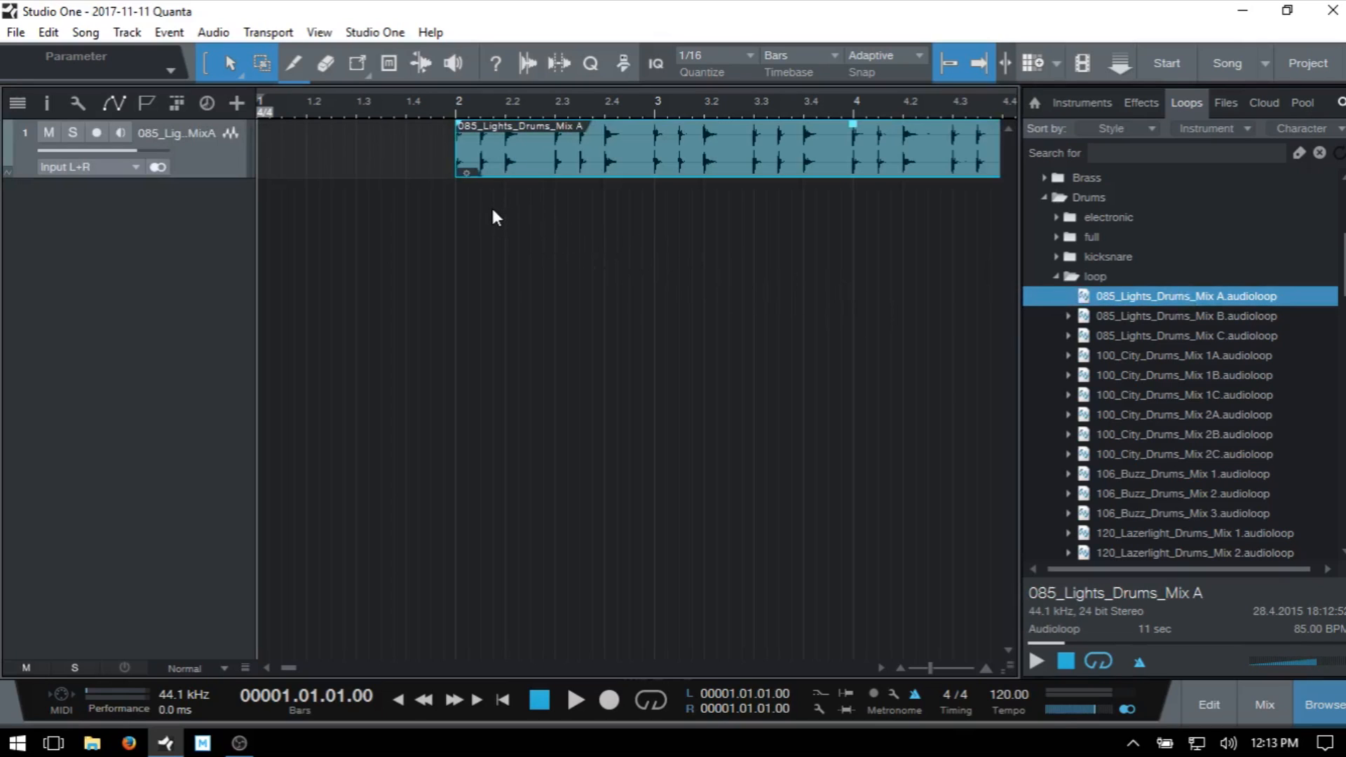
key("F5")
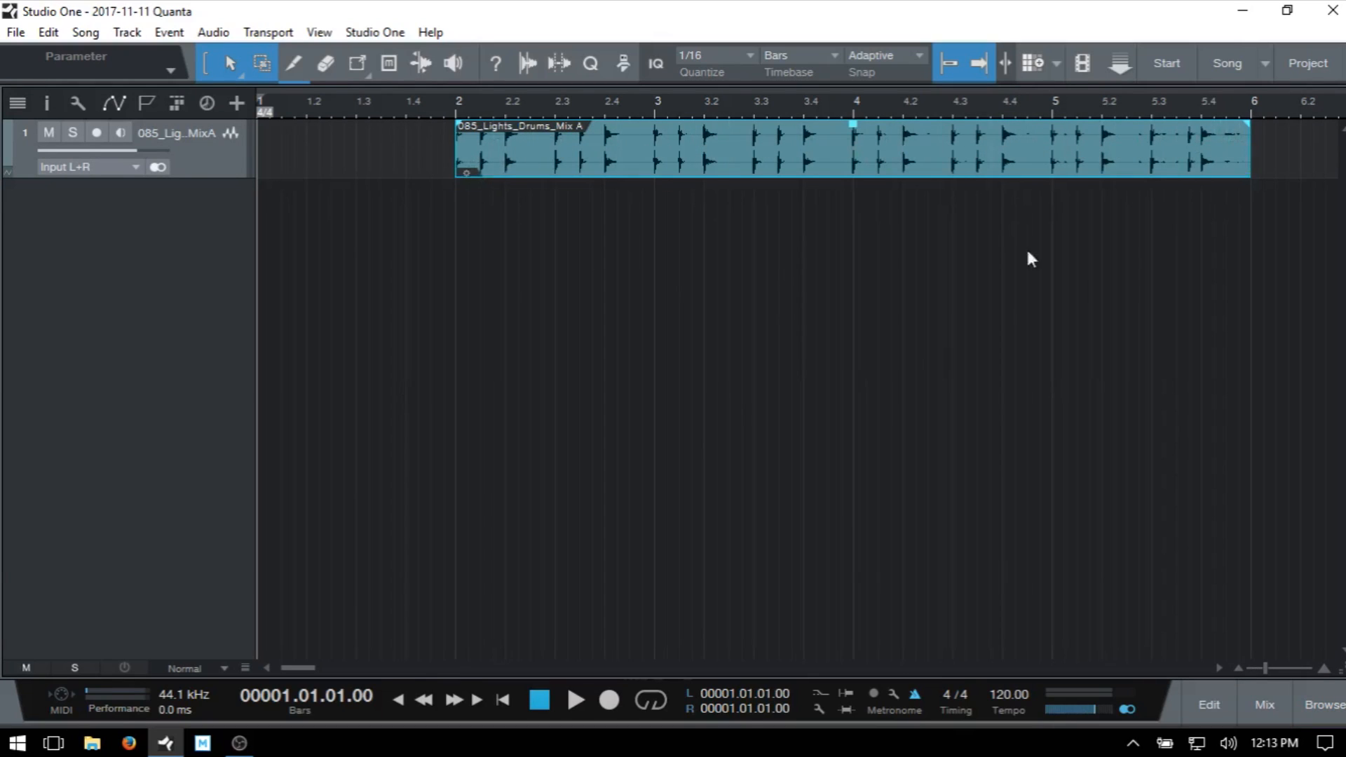
left_click(443, 105)
key("space")
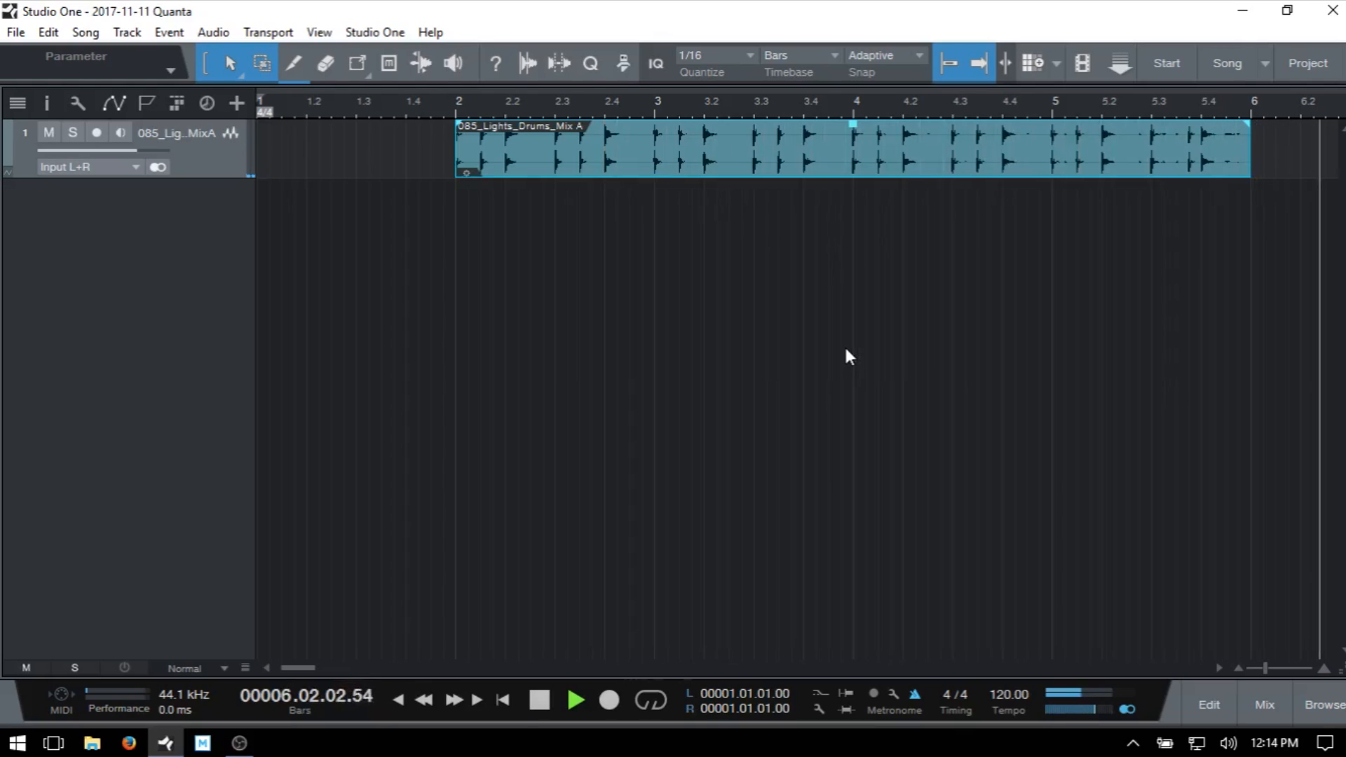
key("space")
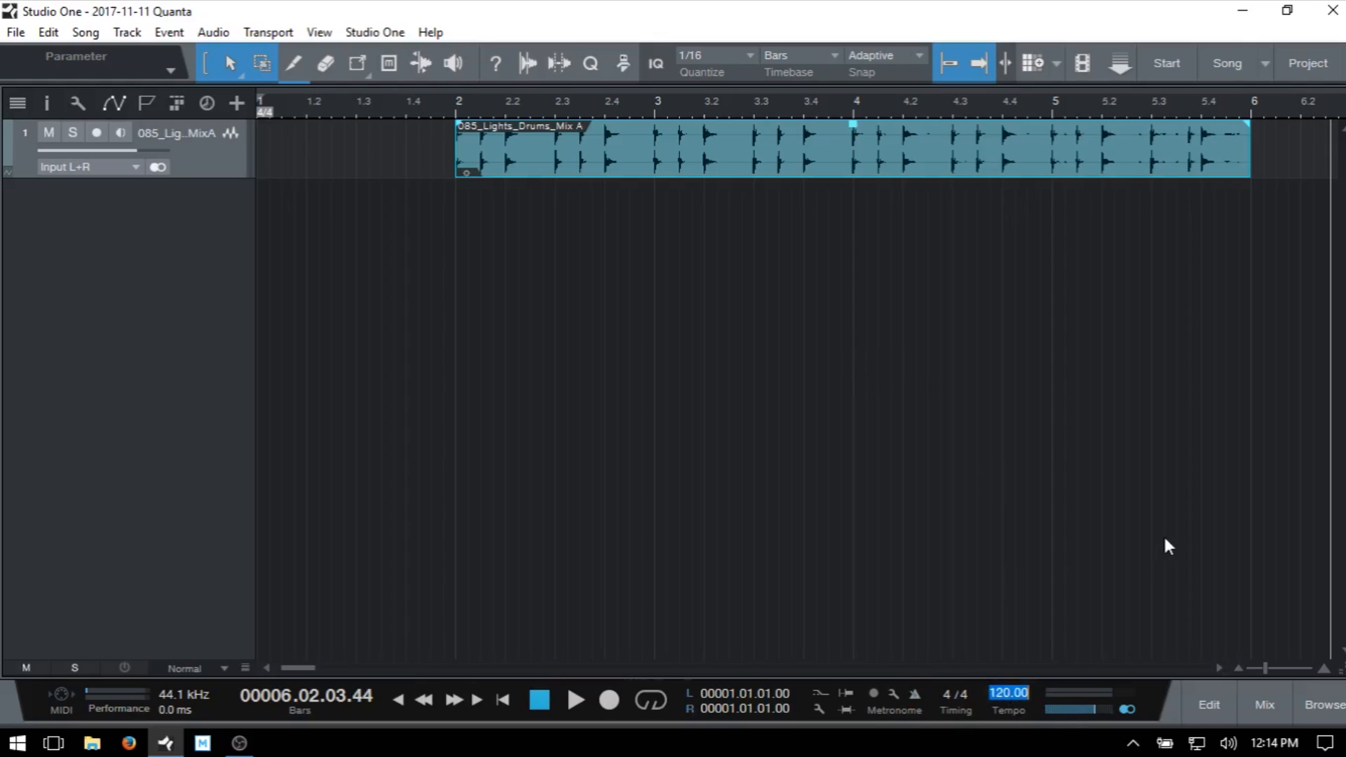
- Set the song tempo to 95 and bring the whole drum loop into view
type("95")
key("Return")
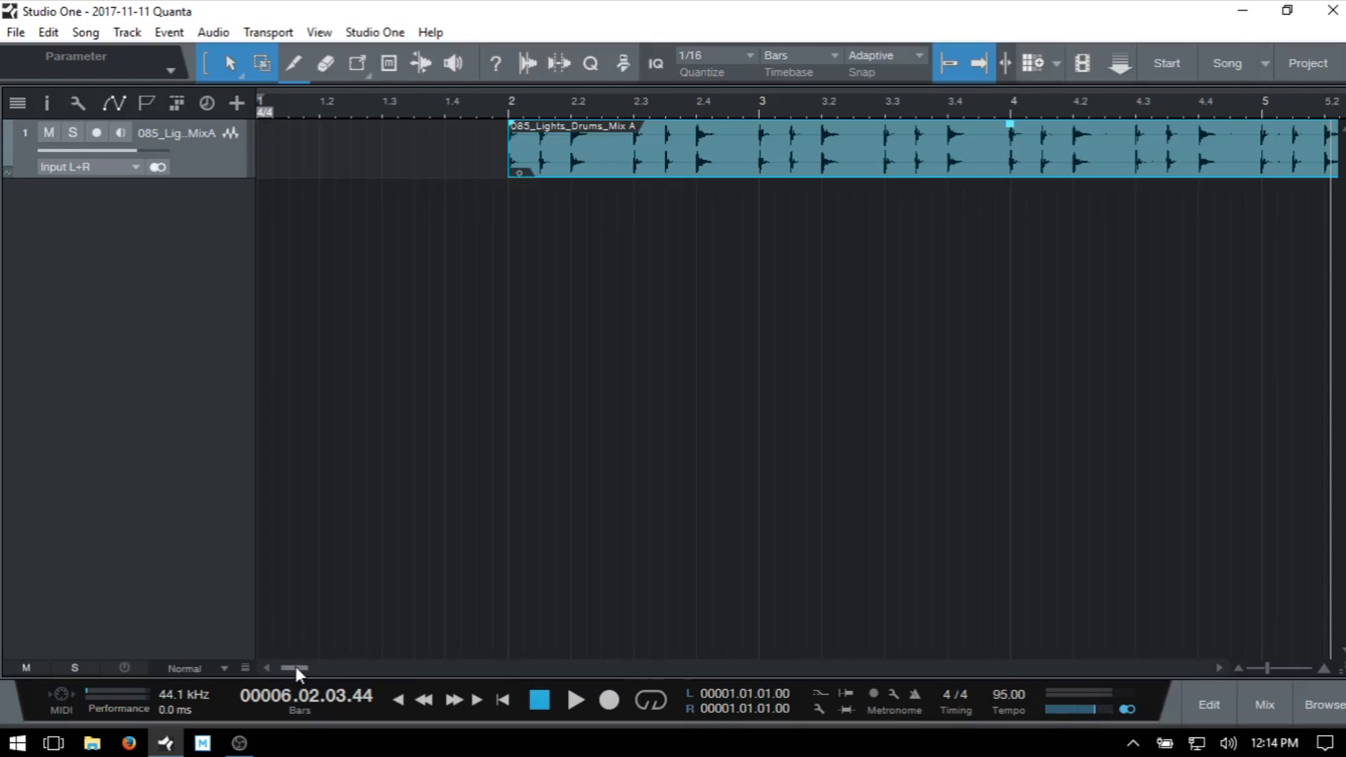
left_click_drag(296, 666, 300, 667)
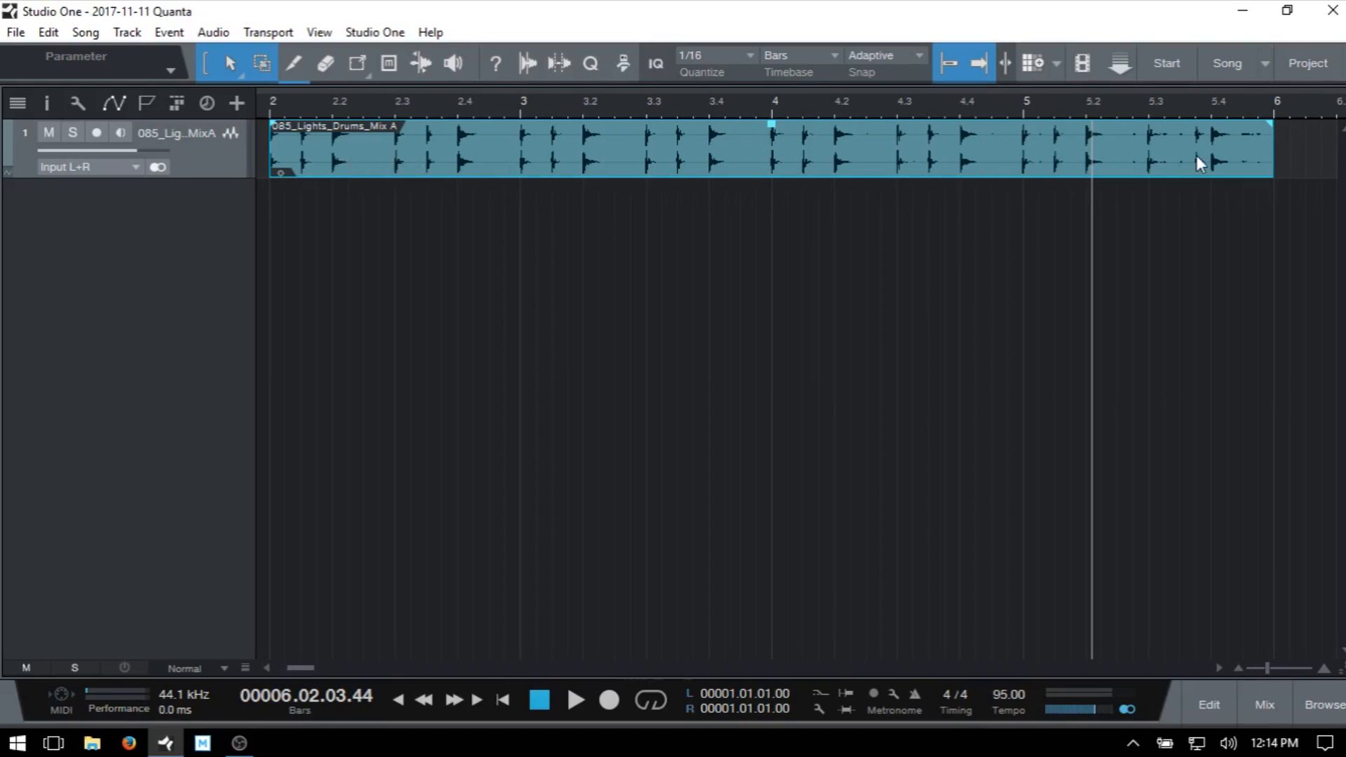
- Check the song's option to stretch audio files to tempo, and the drum track's Tempo and Timestretch modes, leaving them as they are
left_click(191, 689)
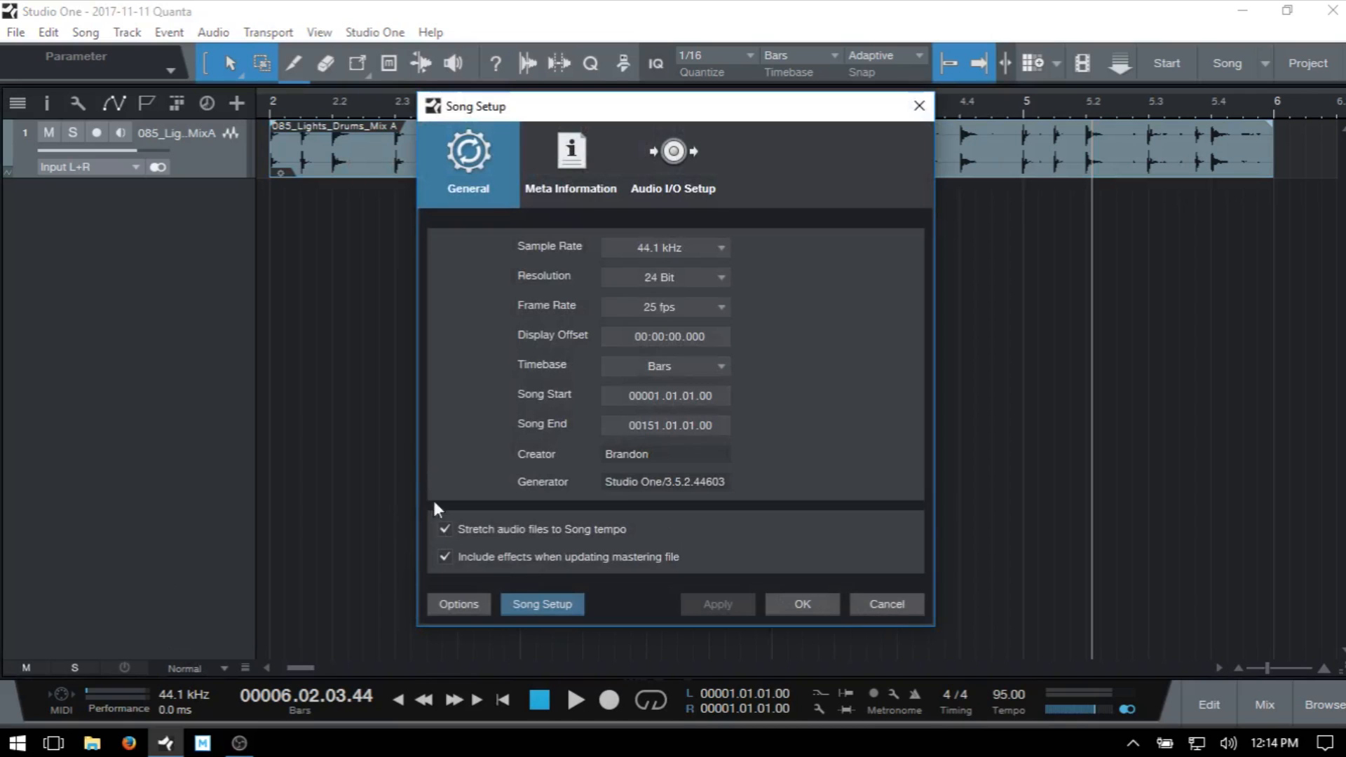
left_click(885, 606)
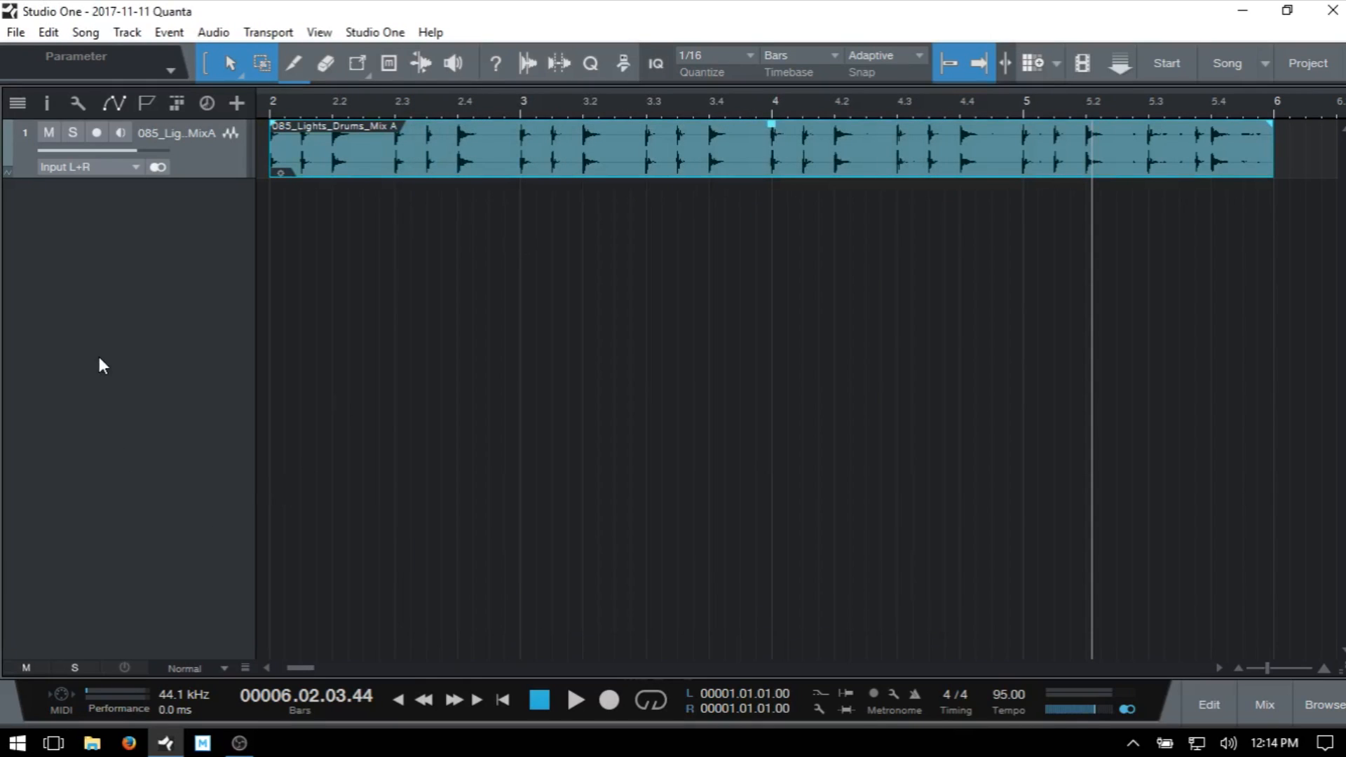
key("F4")
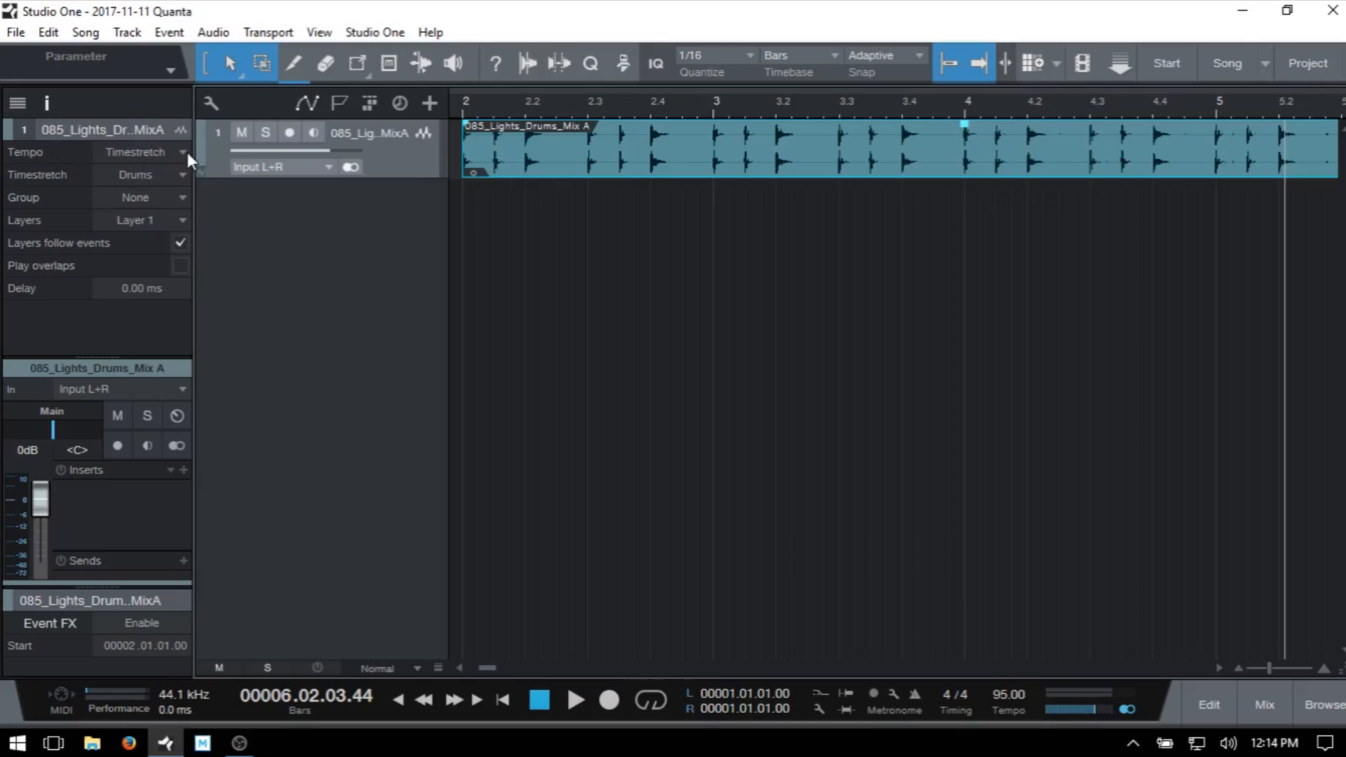
left_click(166, 149)
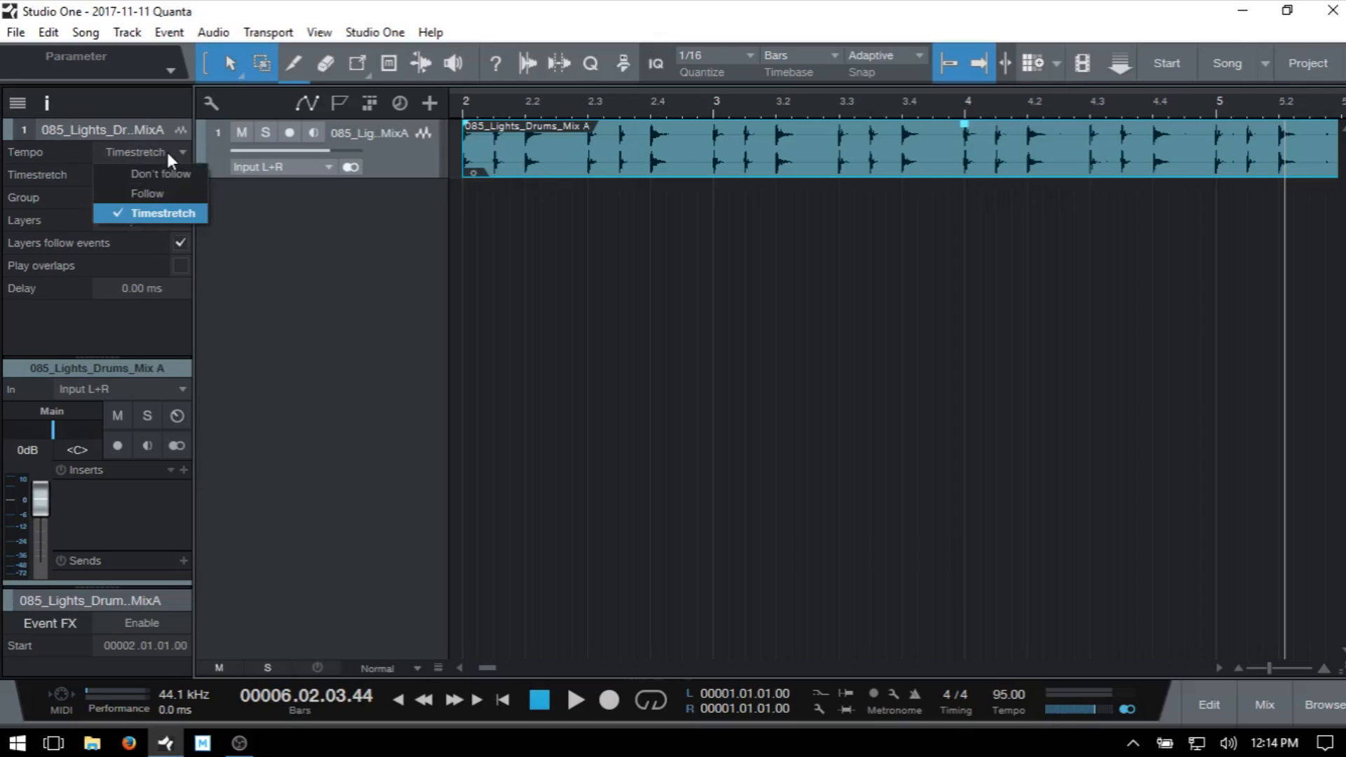
left_click(330, 295)
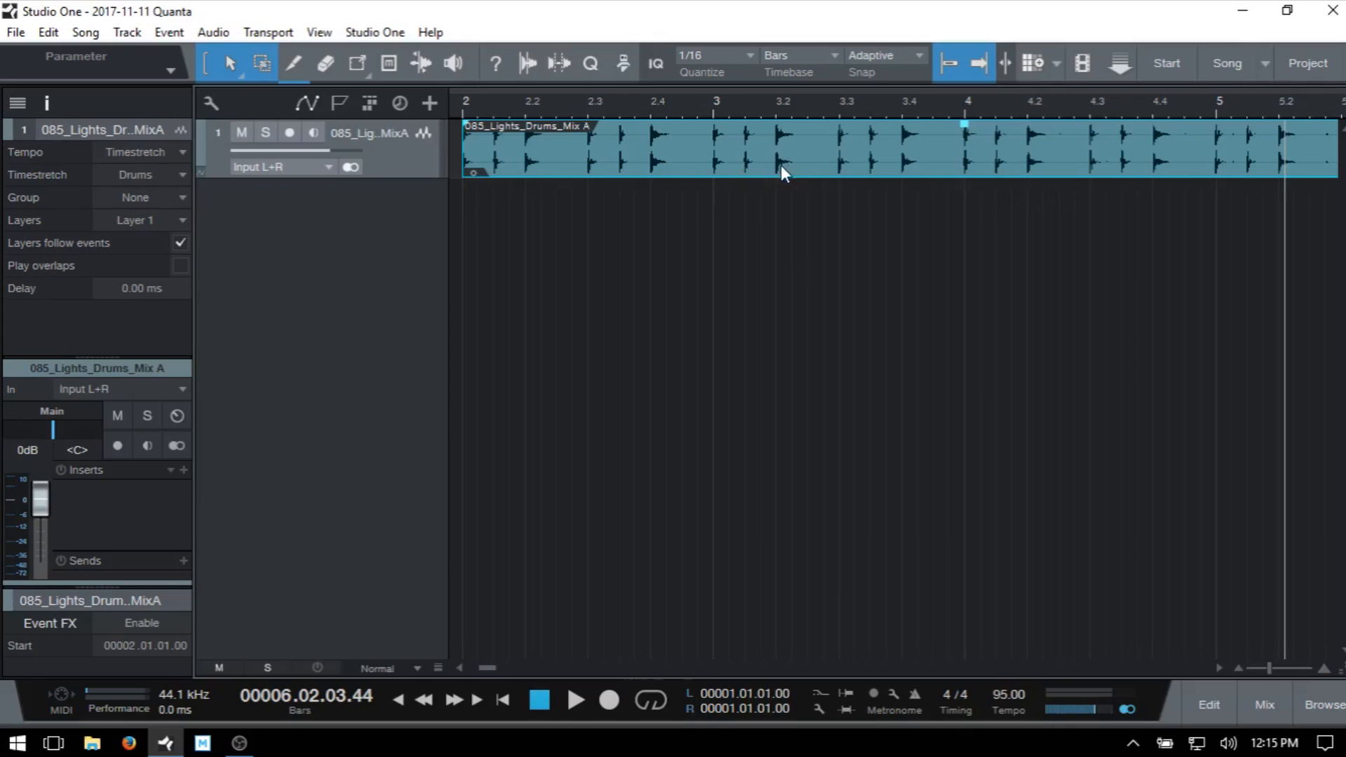
left_click(166, 174)
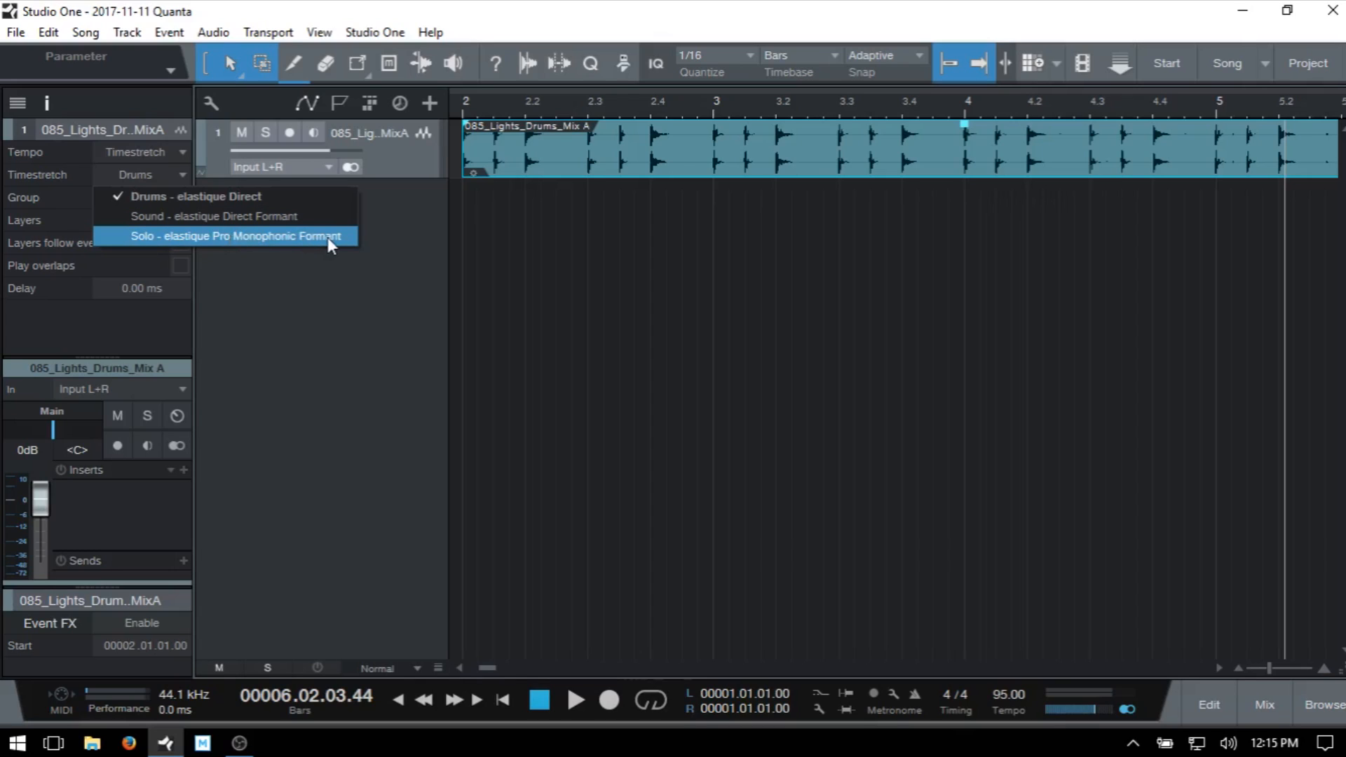
left_click(377, 223)
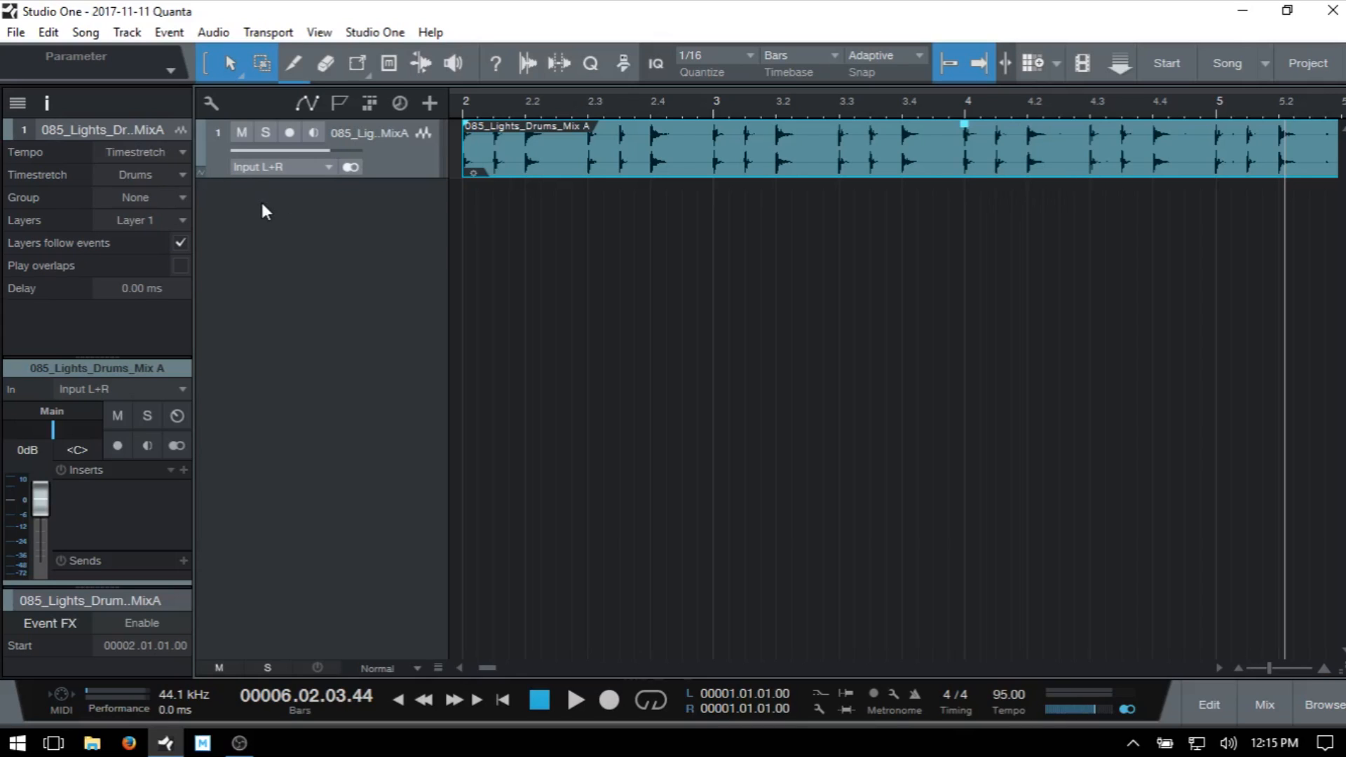
key("F4")
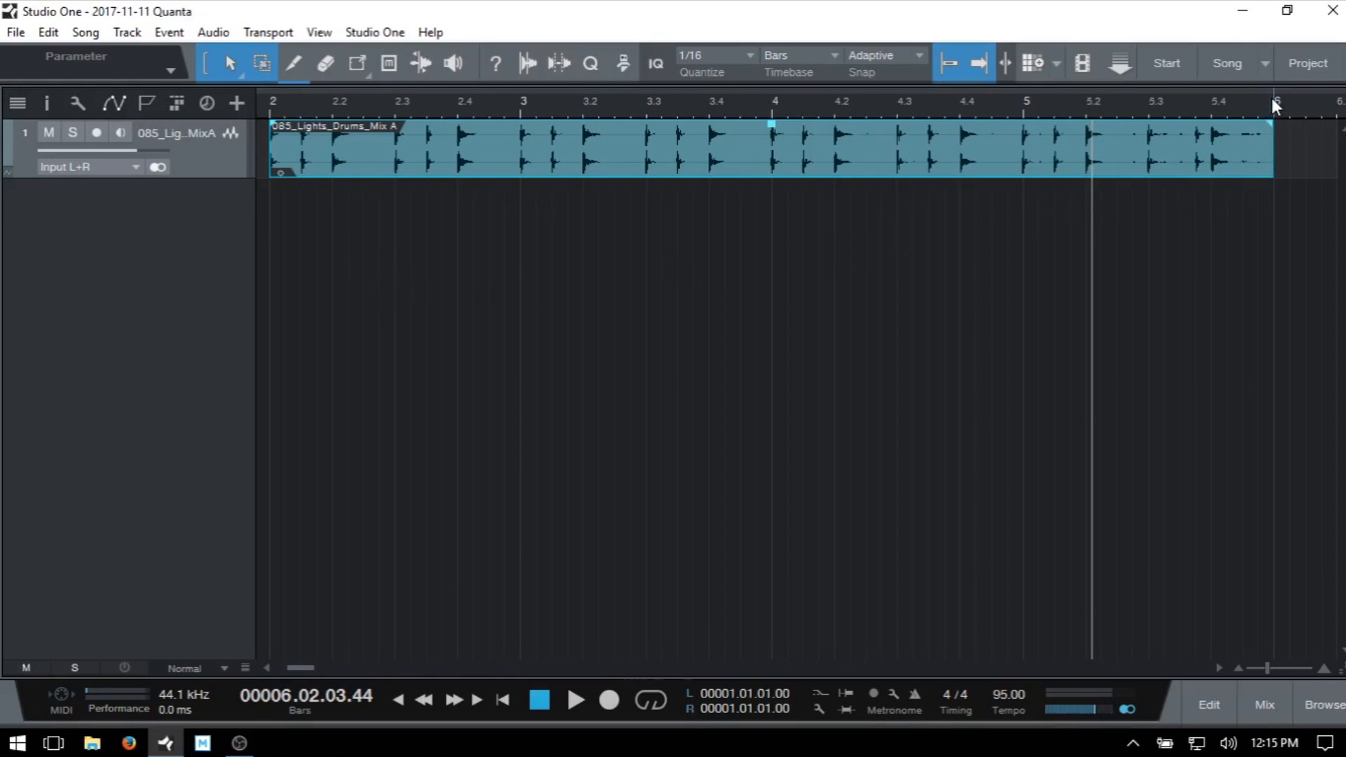
- Set the loop range from bar 2 to bar 6 around the drum event, enable looping, and play it repeatedly before stopping
key("alt")
key("alt")
left_click(1274, 104, "alt")
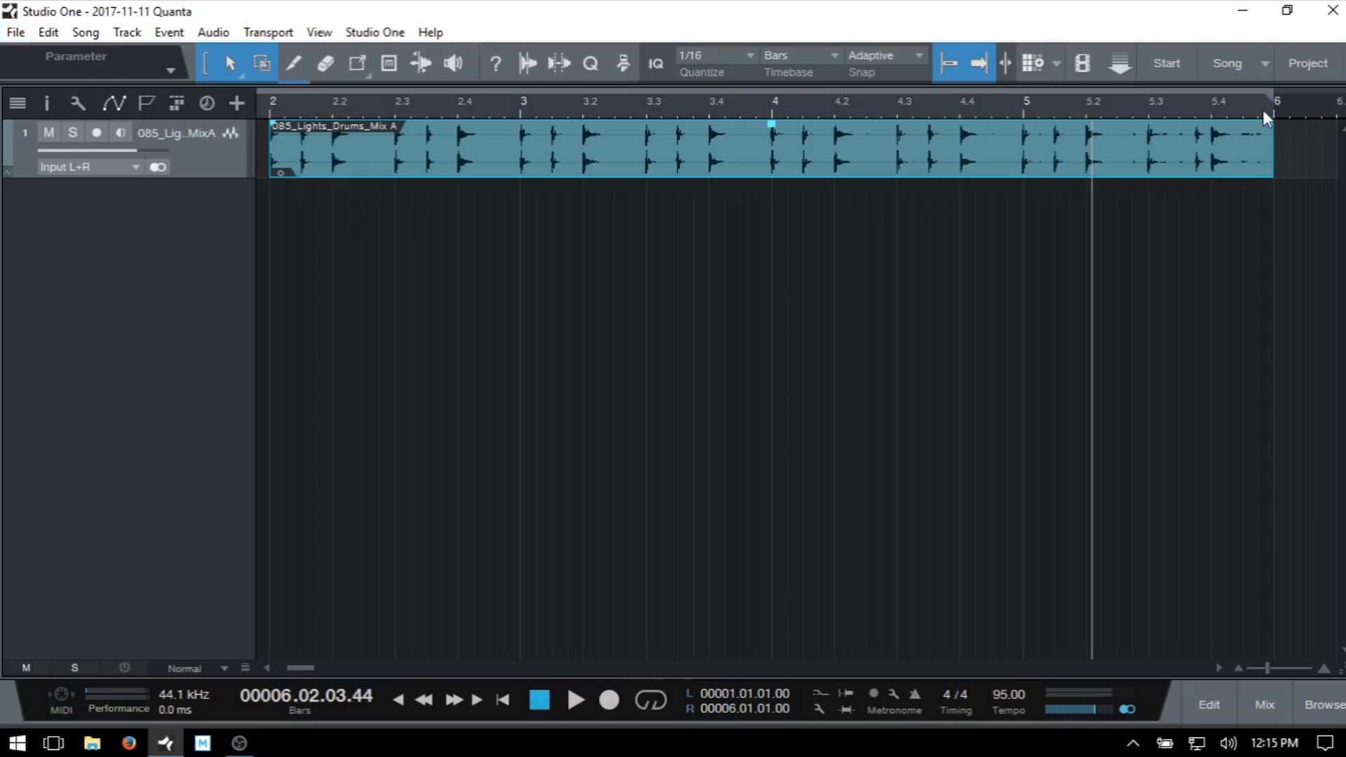
left_click(270, 106, "ctrl")
key("KP_Divide")
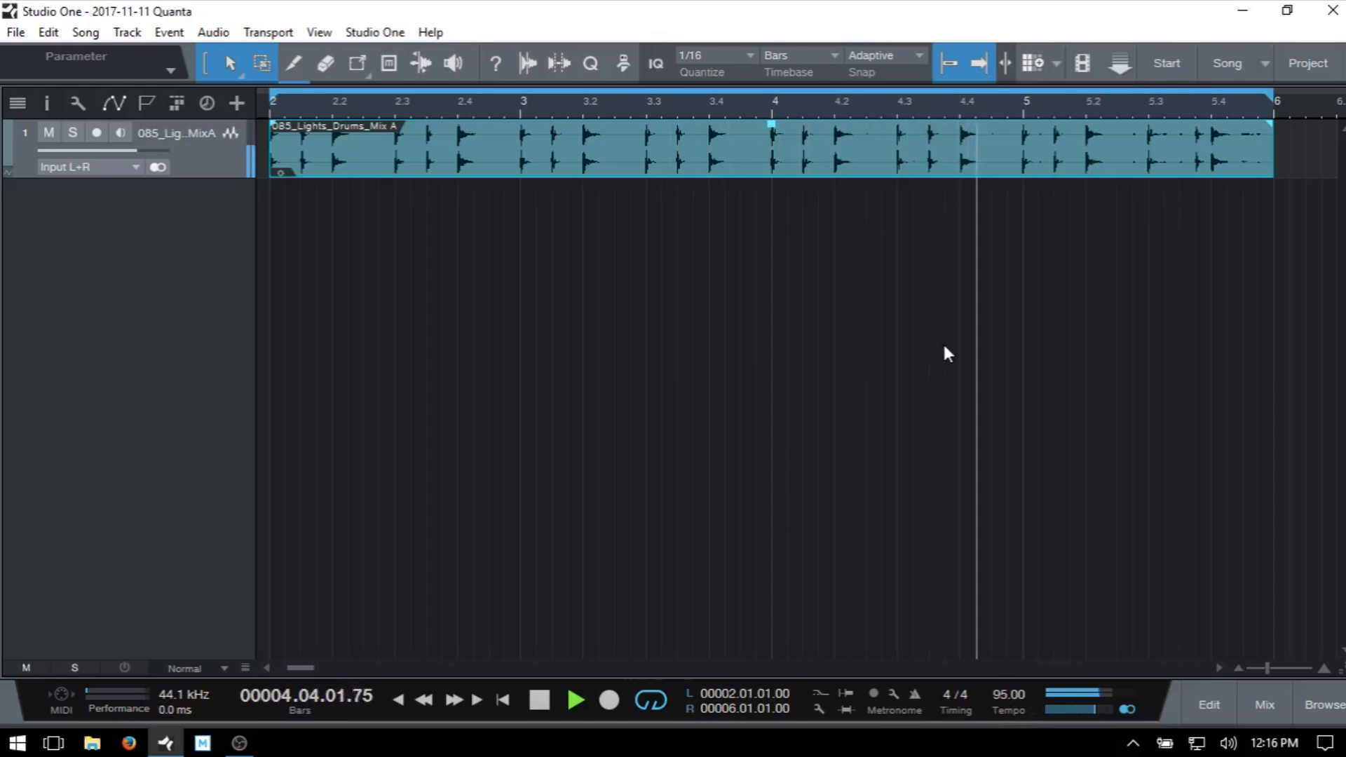
key("space")
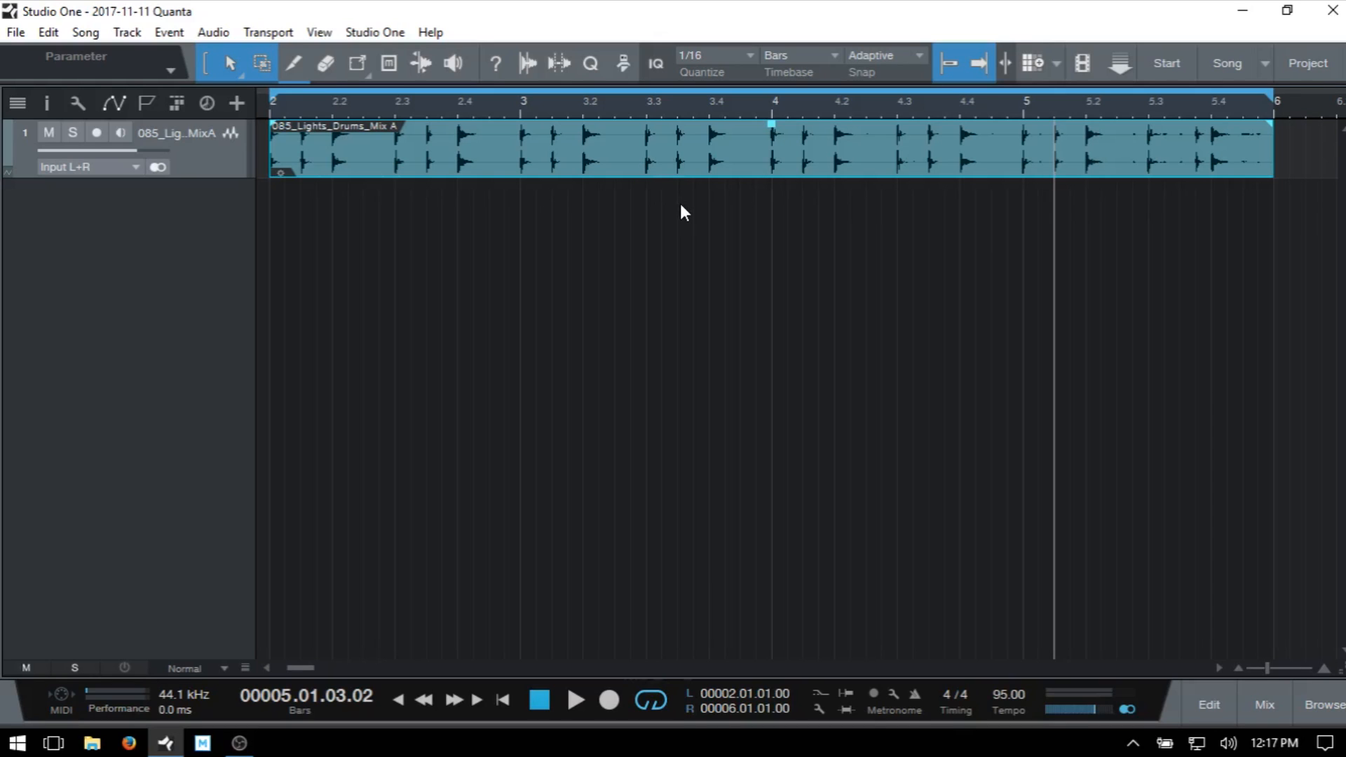
- Show the browser again and audition the 085_Lights_Drums_Mix B and Mix C loops, stopping the preview after listening
key("F5")
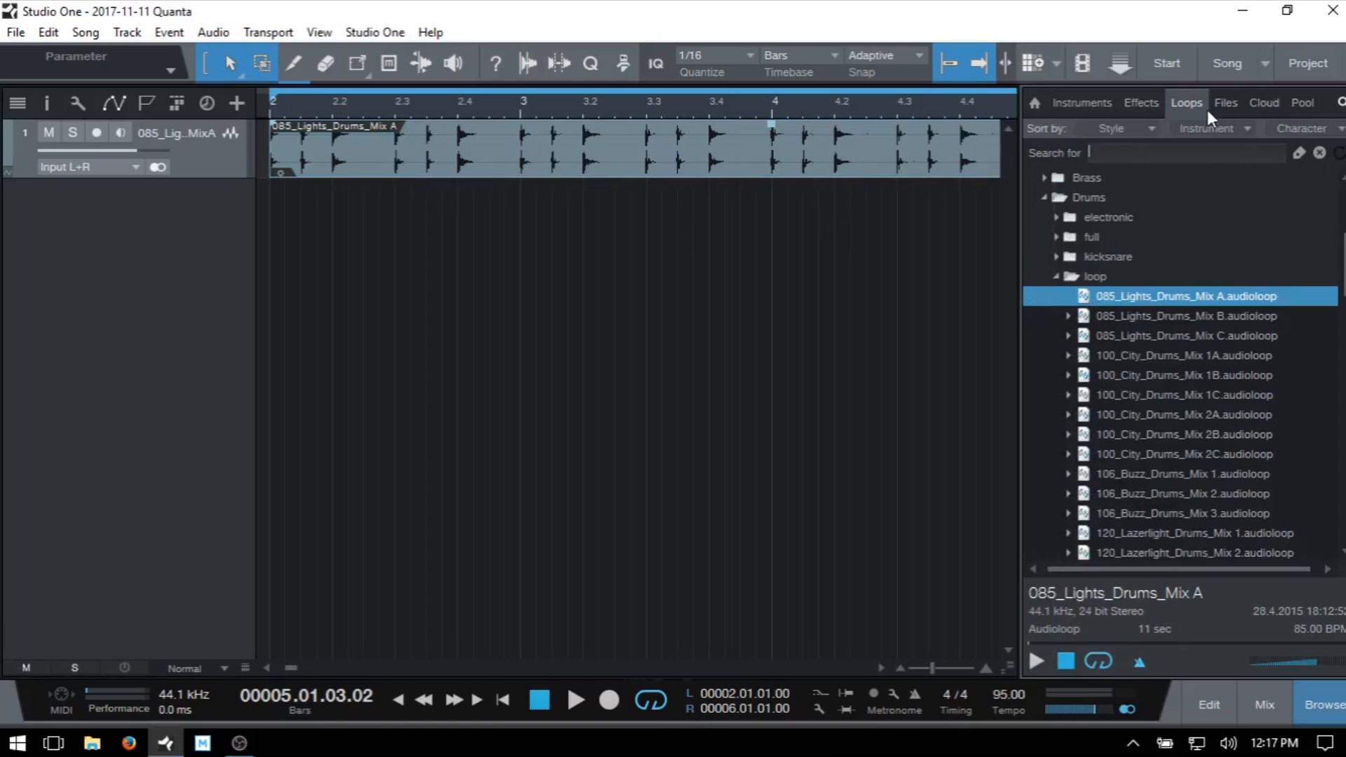
left_click(1146, 315)
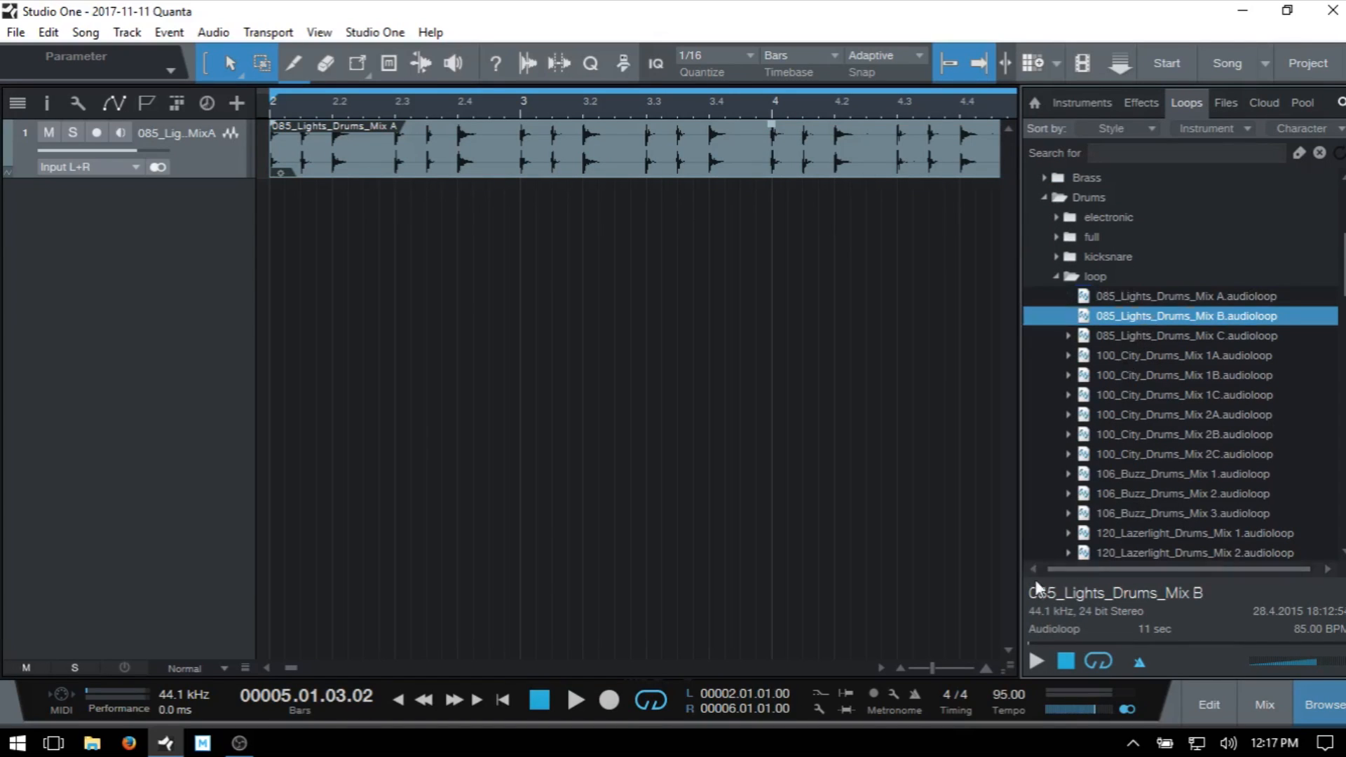
left_click(1036, 662)
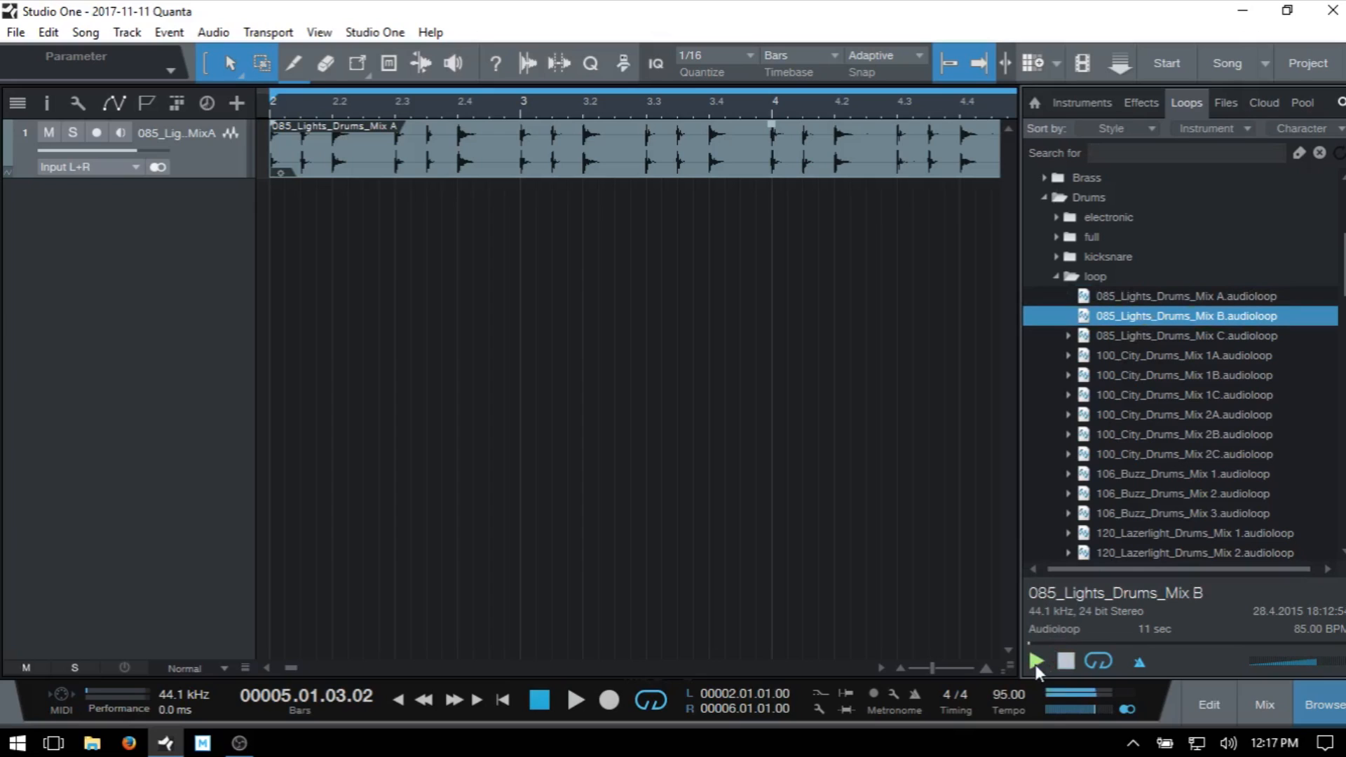
left_click(1154, 334)
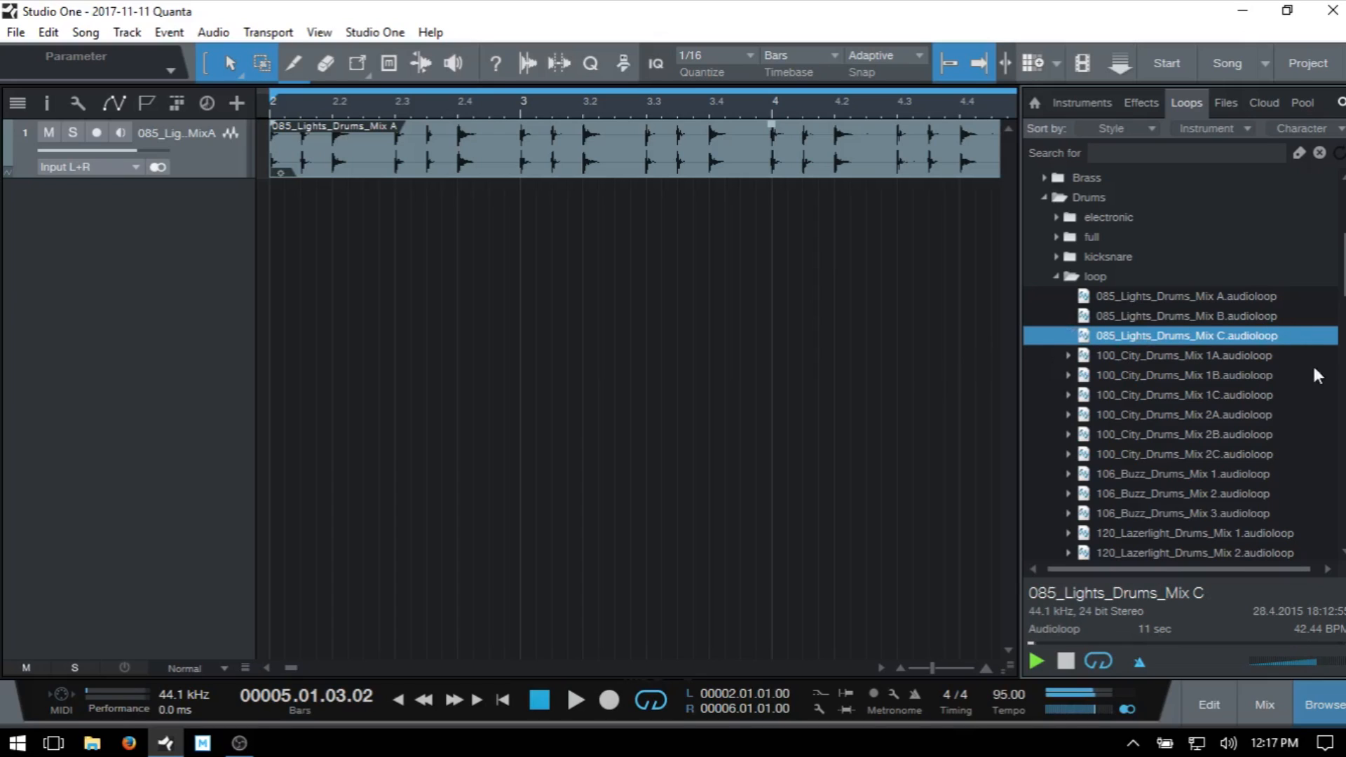
left_click(1065, 659)
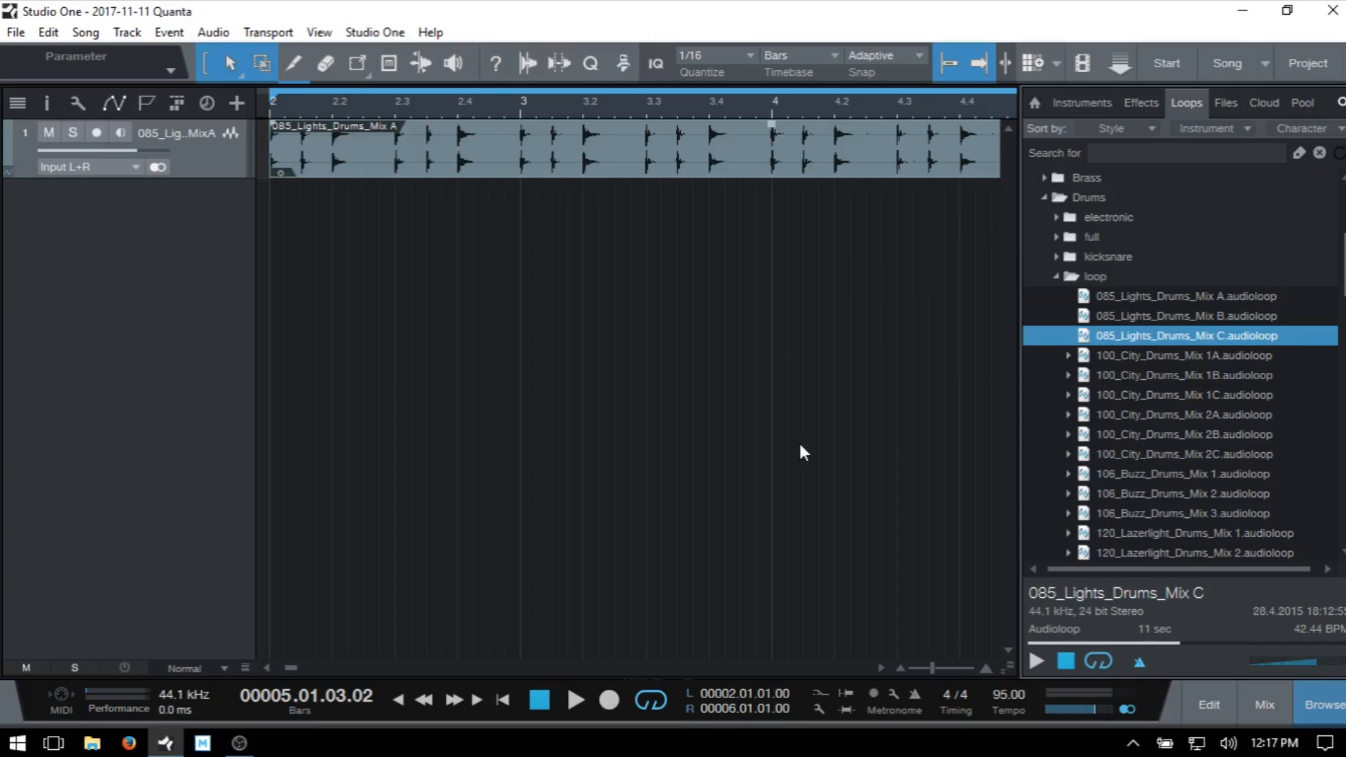
- Hide the browser and duplicate the drum loop event so the copy spans bars 6 to 10, with both events in view
key("F5")
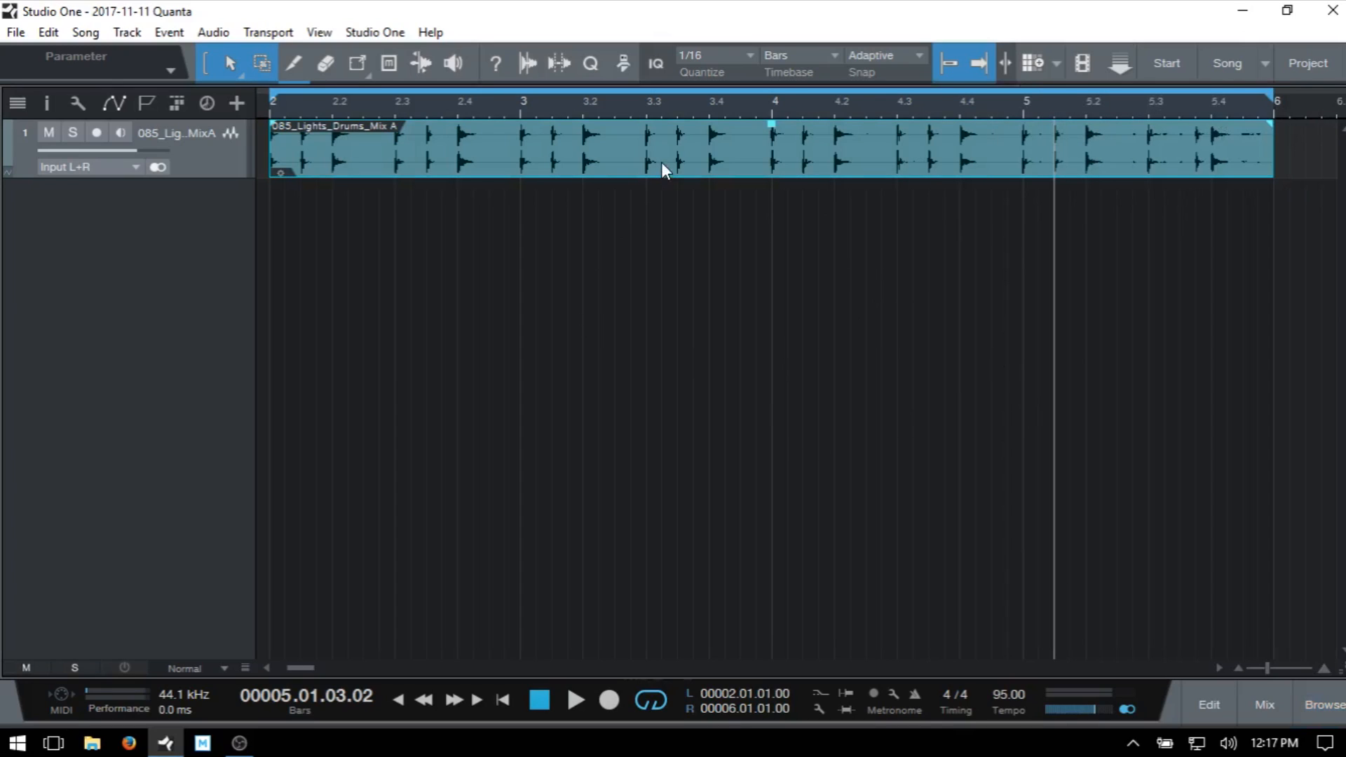
left_click(682, 285)
left_click(700, 154)
key("d")
left_click_drag(300, 668, 327, 673)
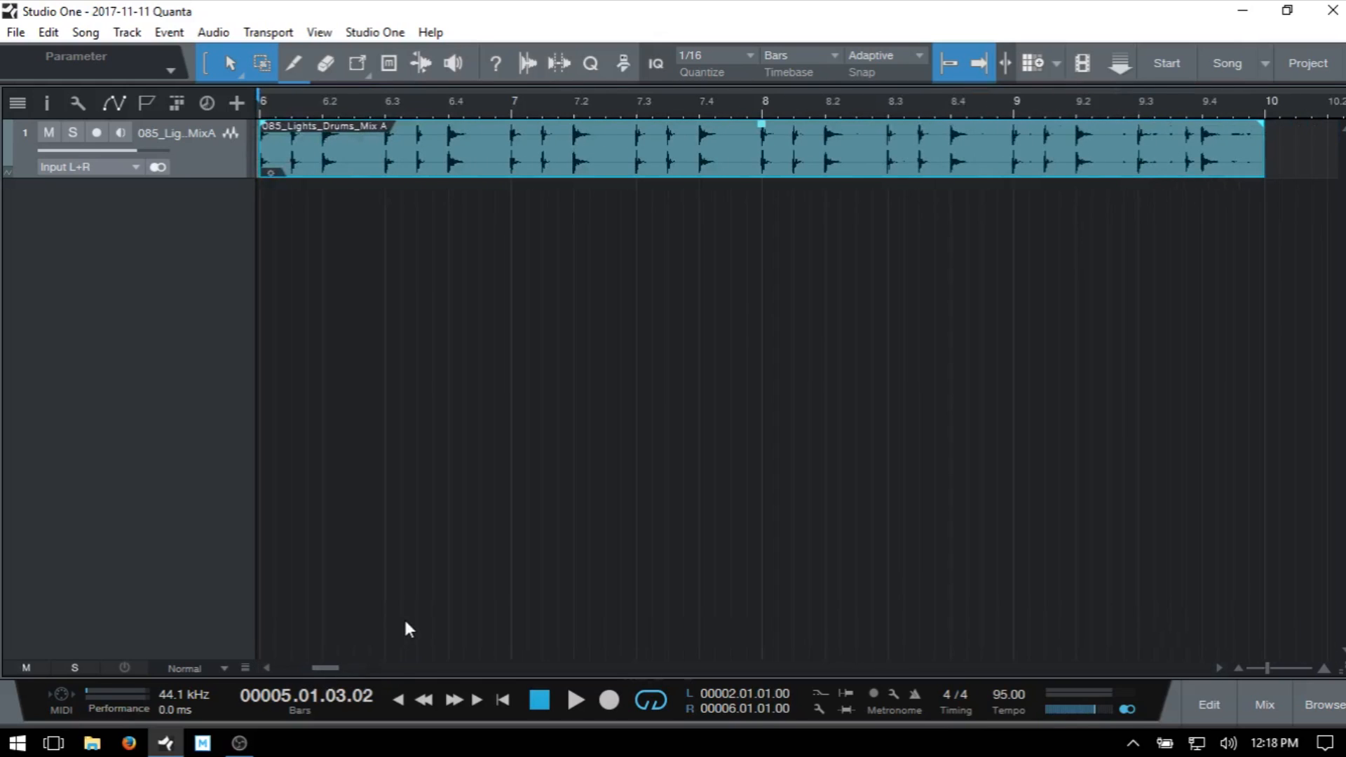
key("w")
key("w")
left_click_drag(364, 664, 347, 662)
key("w")
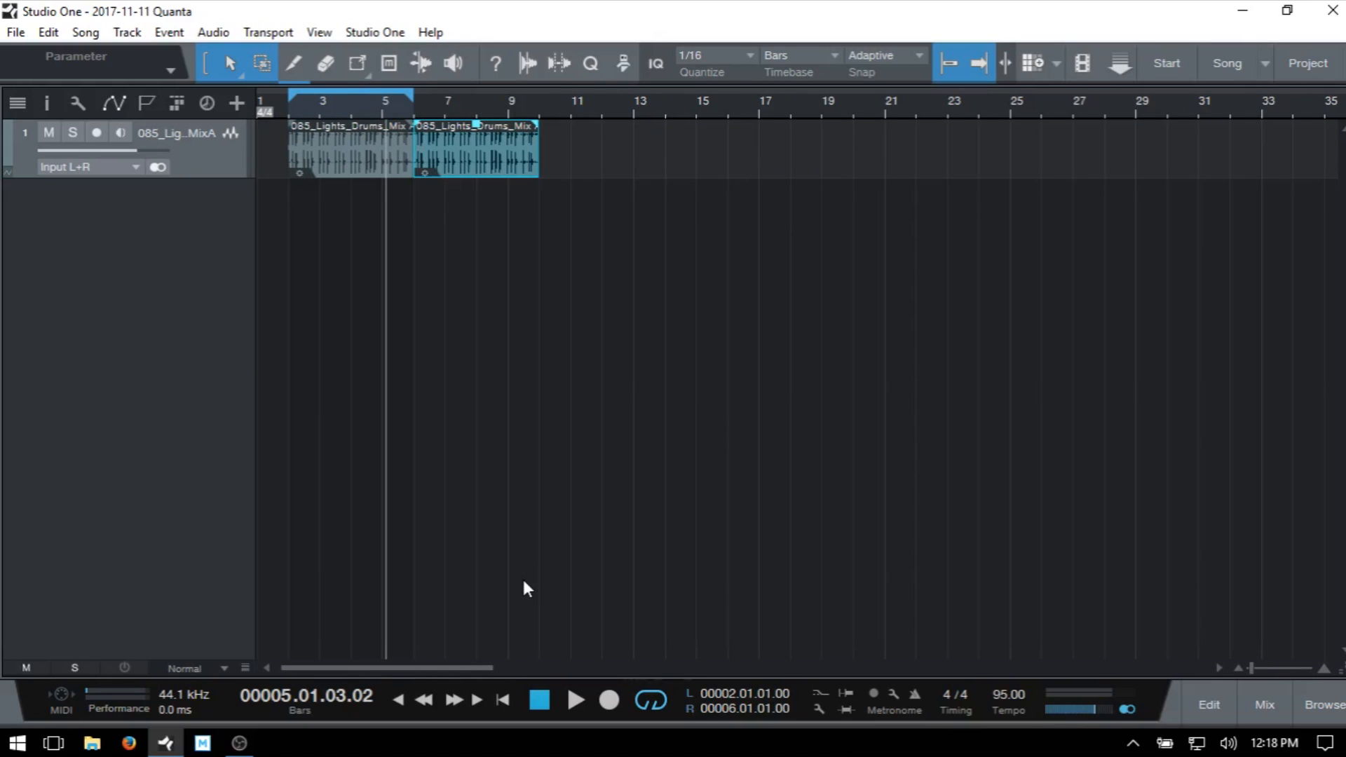
key("e")
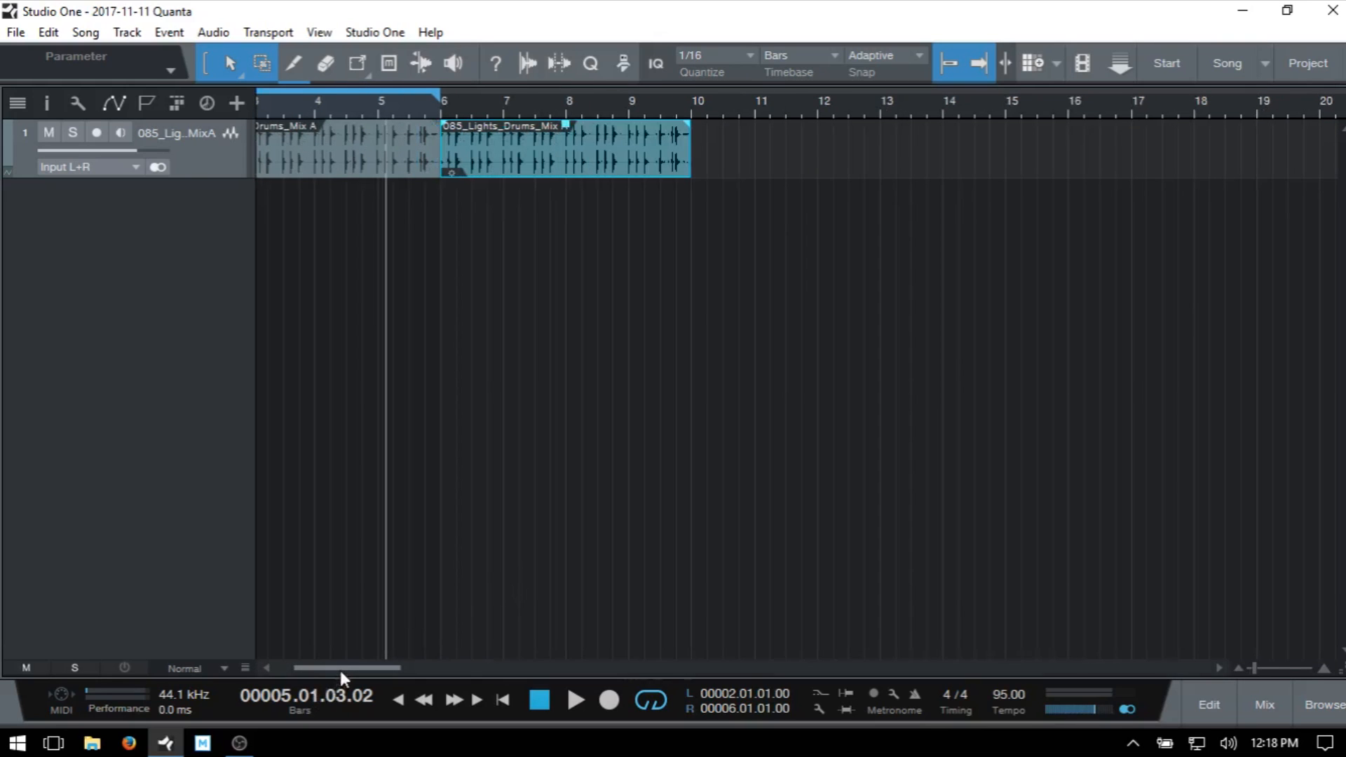
left_click_drag(341, 672, 329, 674)
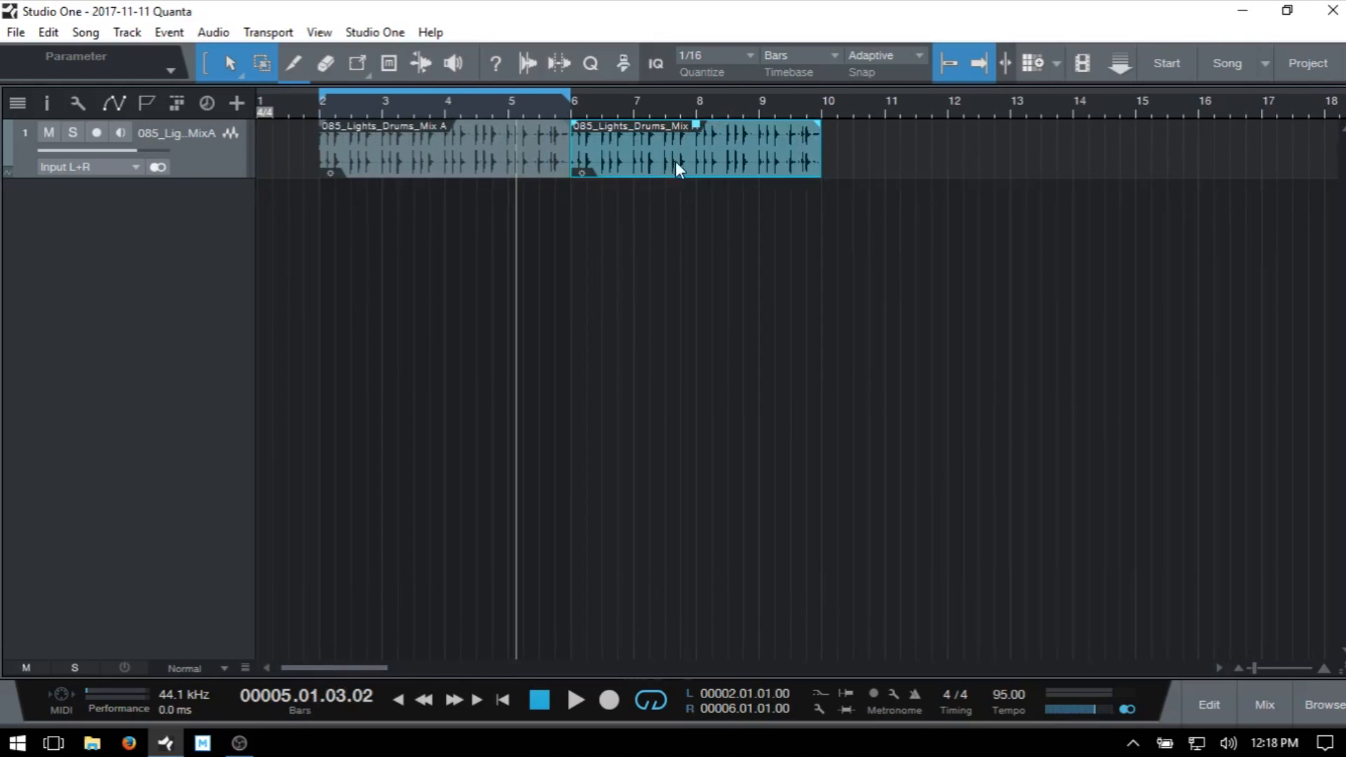
key("d")
key("d")
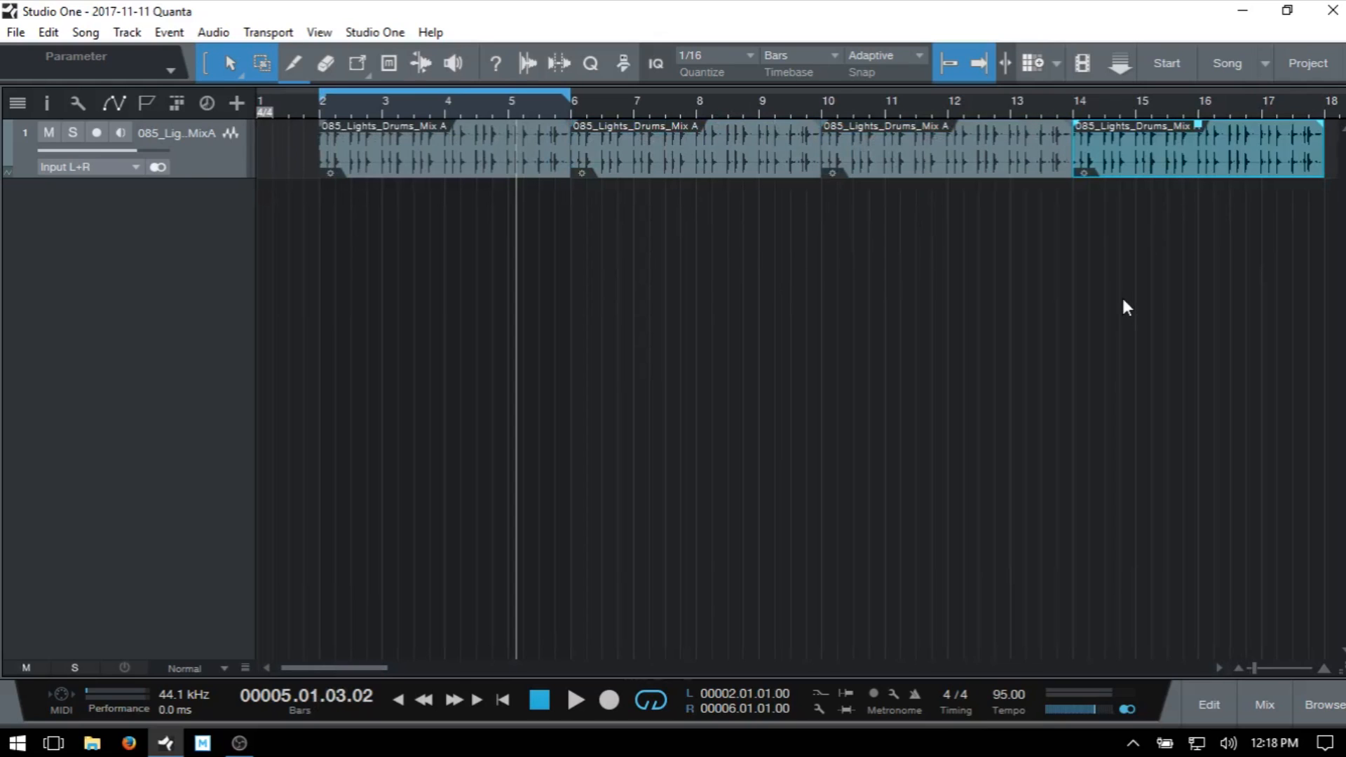
key("ctrl+z")
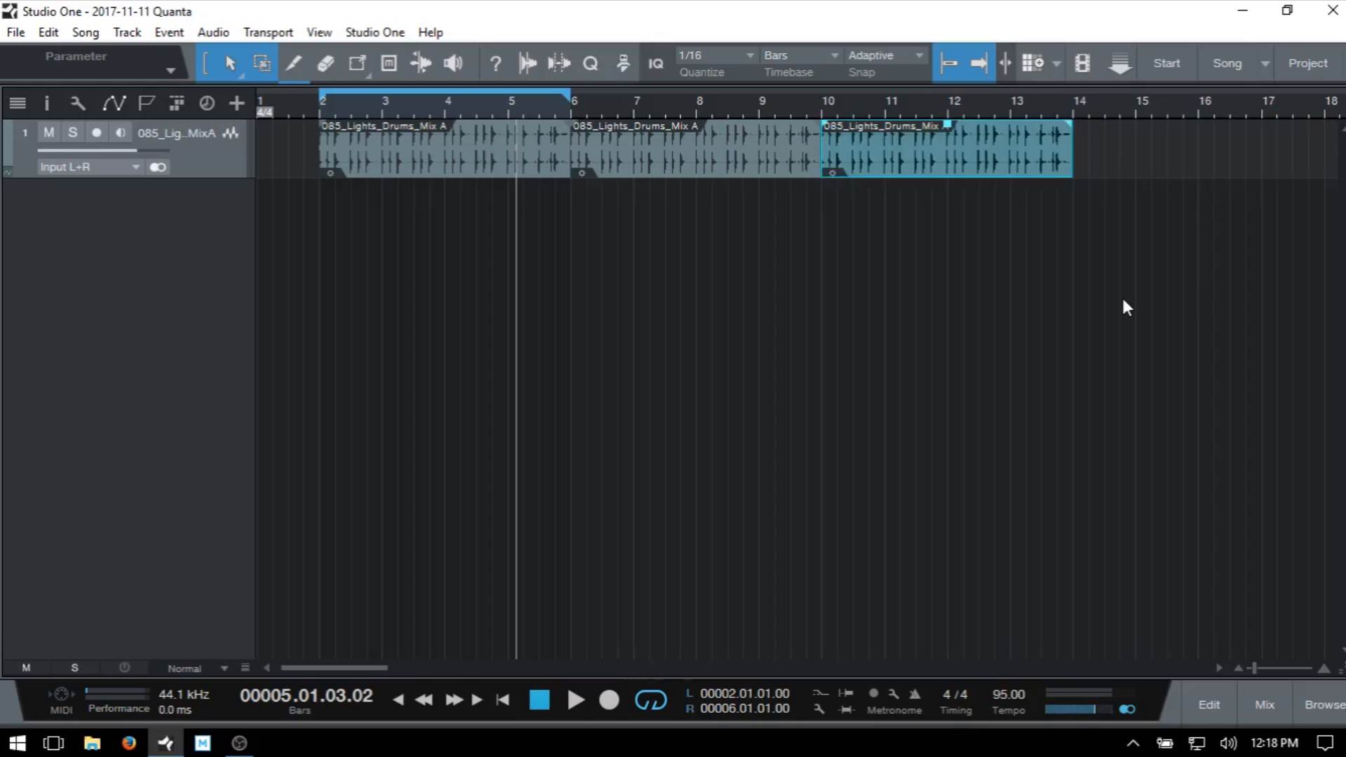
key("ctrl+z")
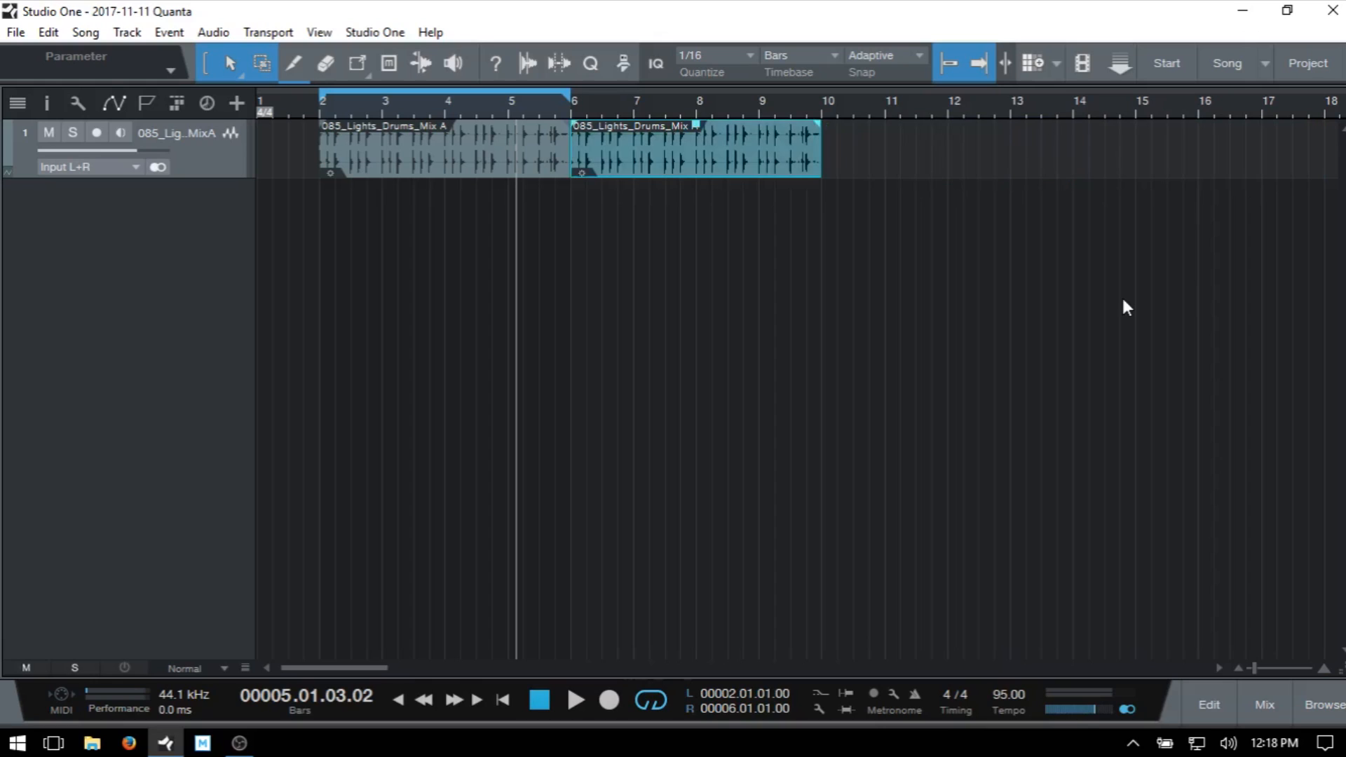
- Extend the end of the loop range to bar 10 so it covers both drum events, and deselect the copied event
left_click(823, 104, "alt")
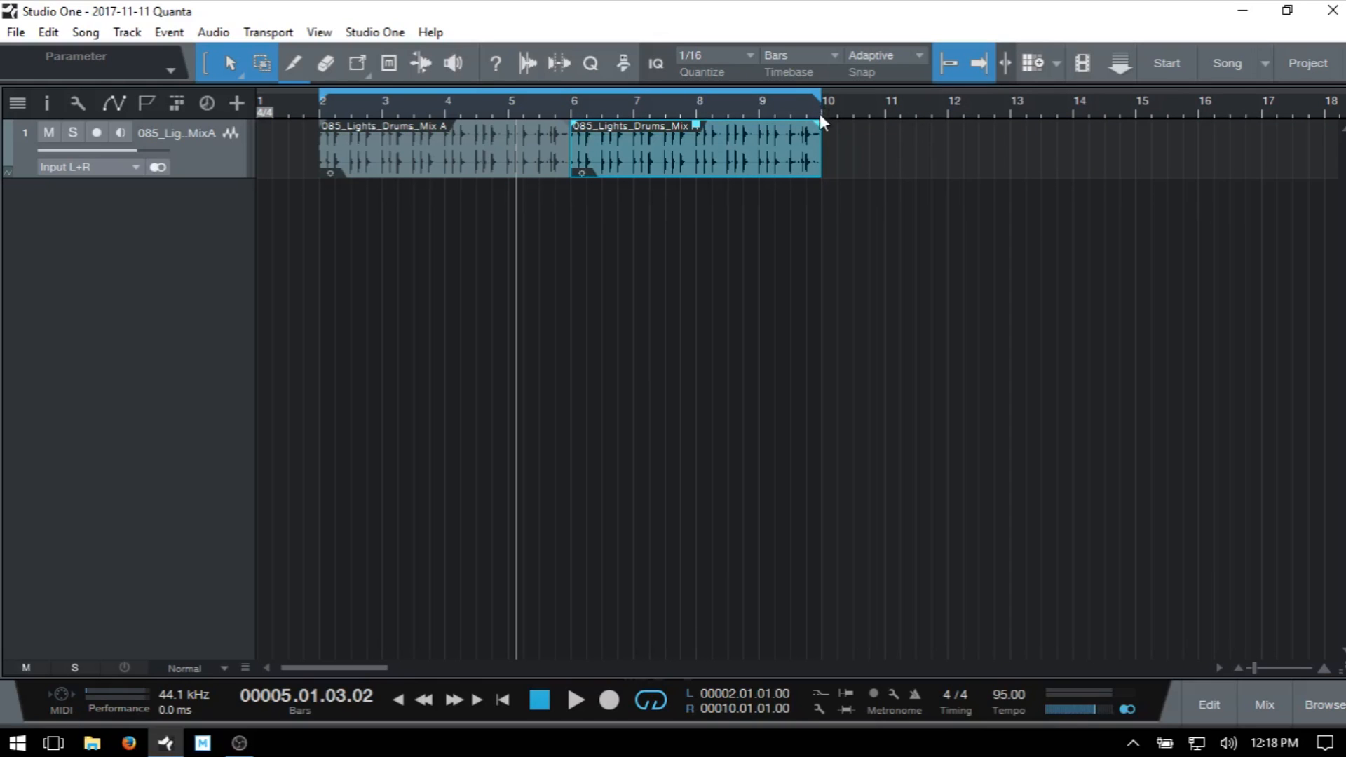
left_click(576, 329)
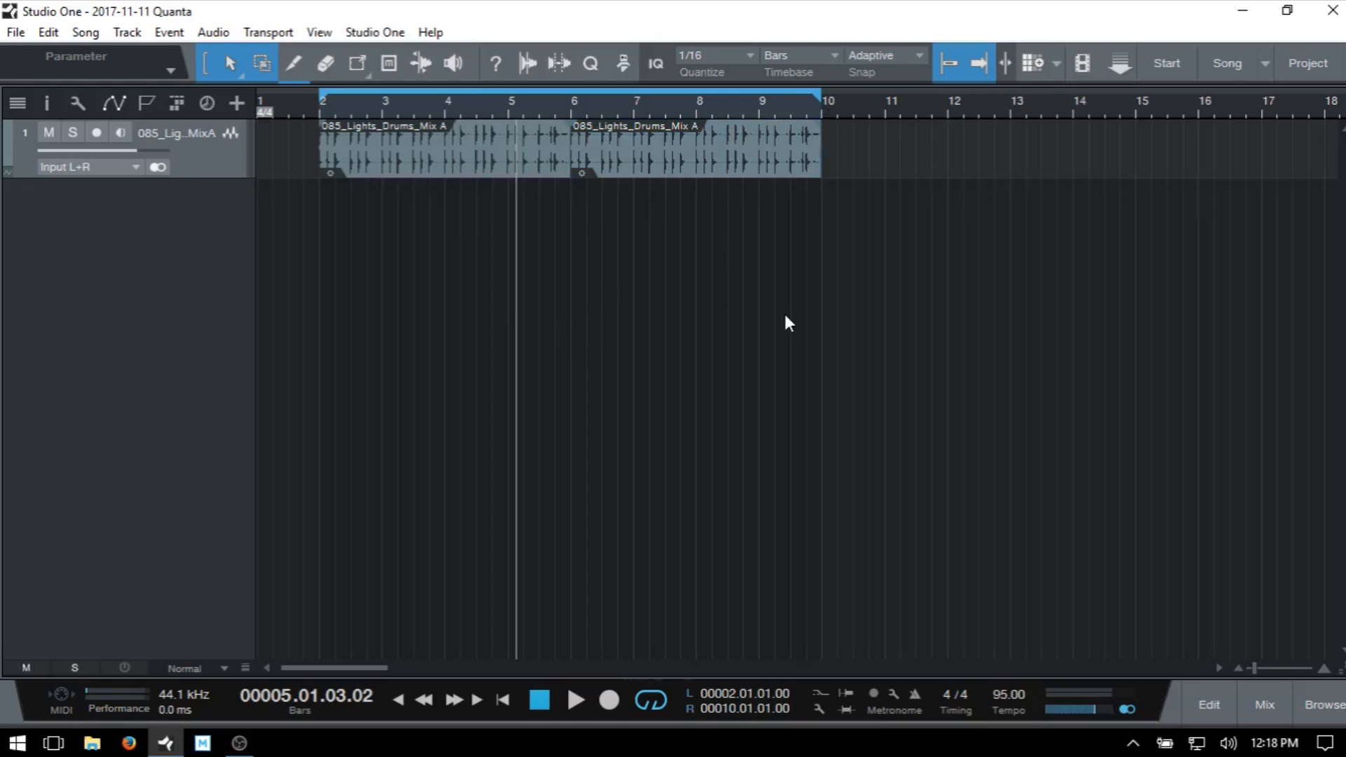
- Show the browser again and add PreSonus Presence's Studio Grand preset as a new instrument track, closing its instrument window
key("F5")
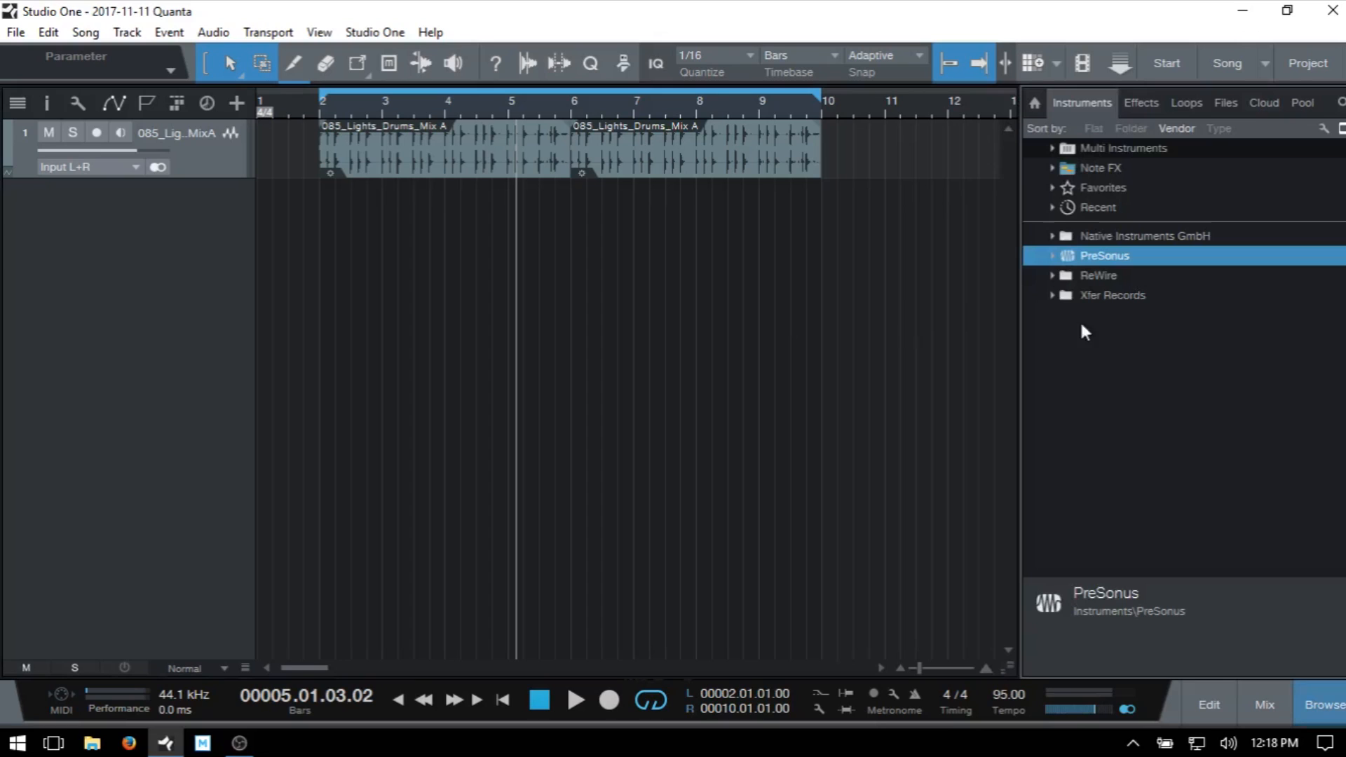
left_click(1051, 256)
scroll(1283, 312, "down", 1)
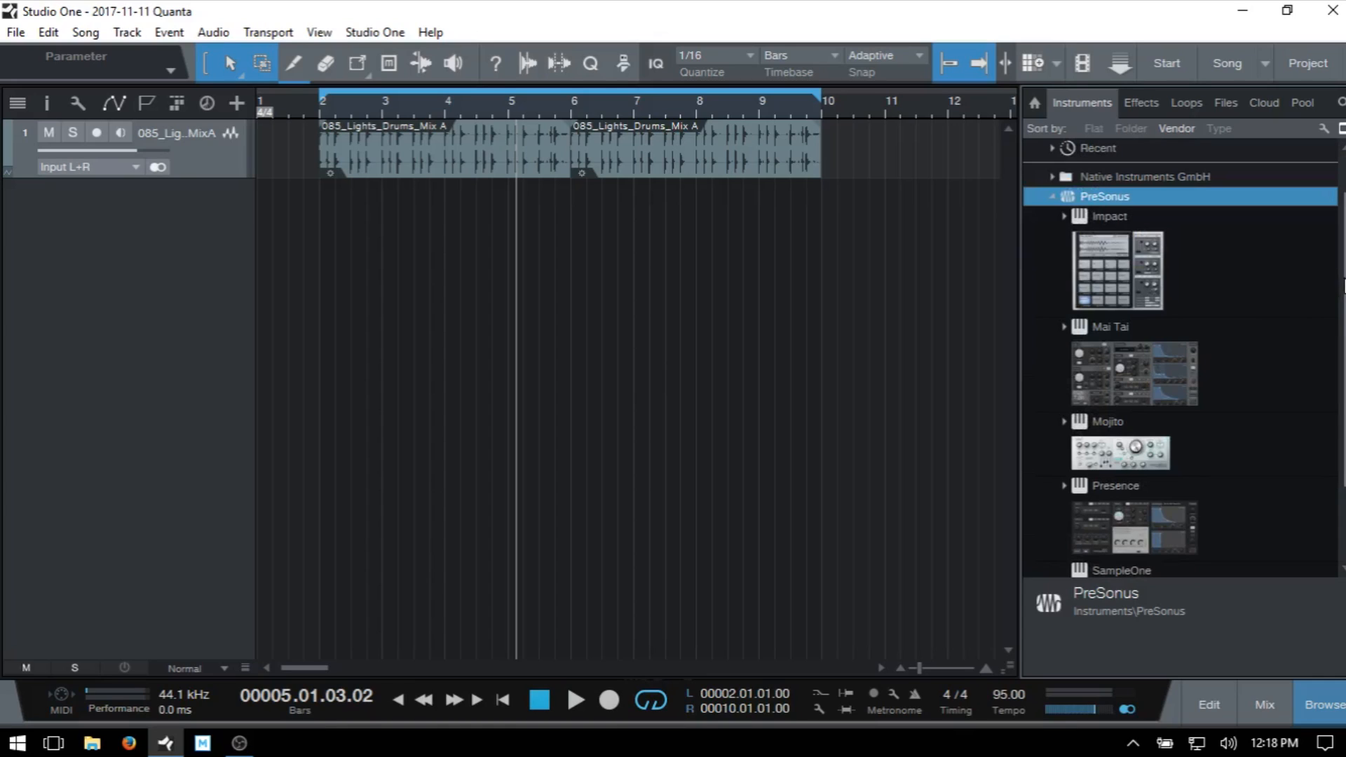
scroll(1343, 286, "down", 2)
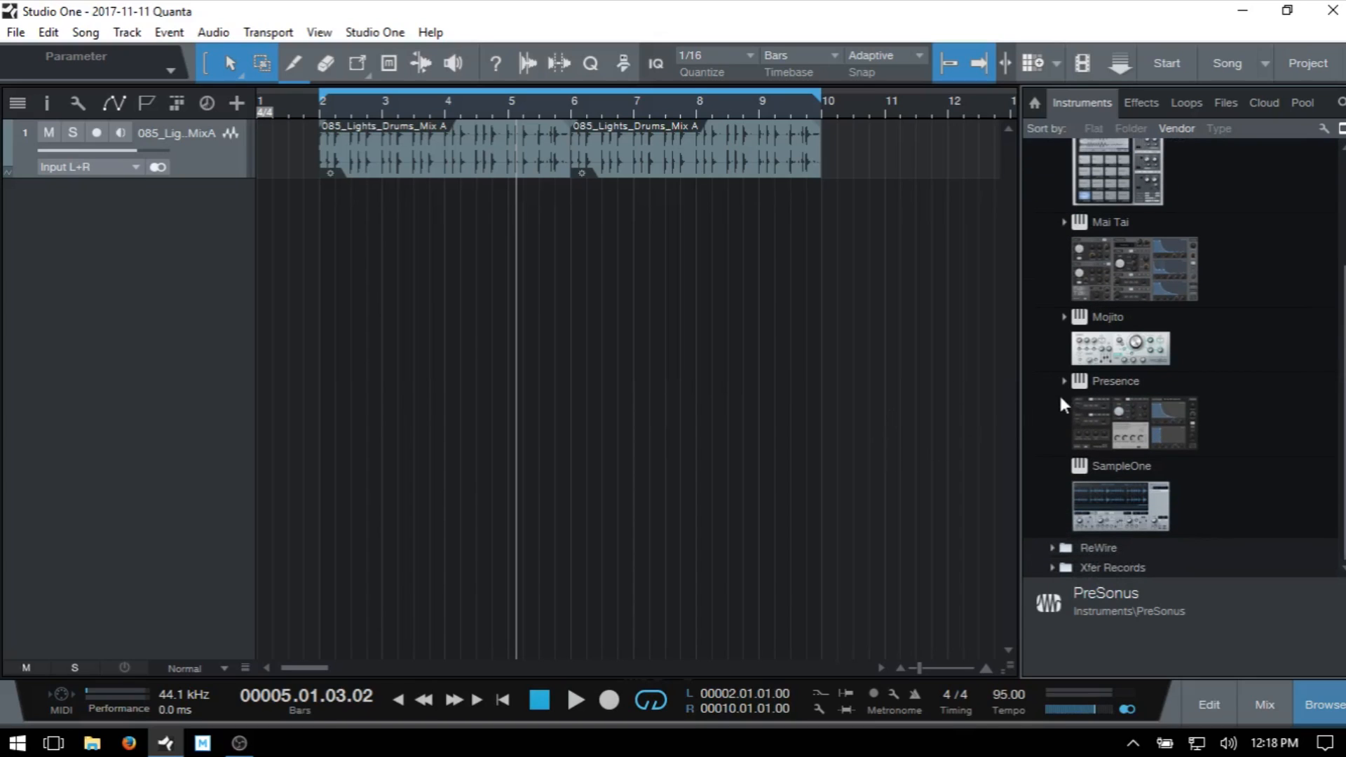
left_click(1062, 381)
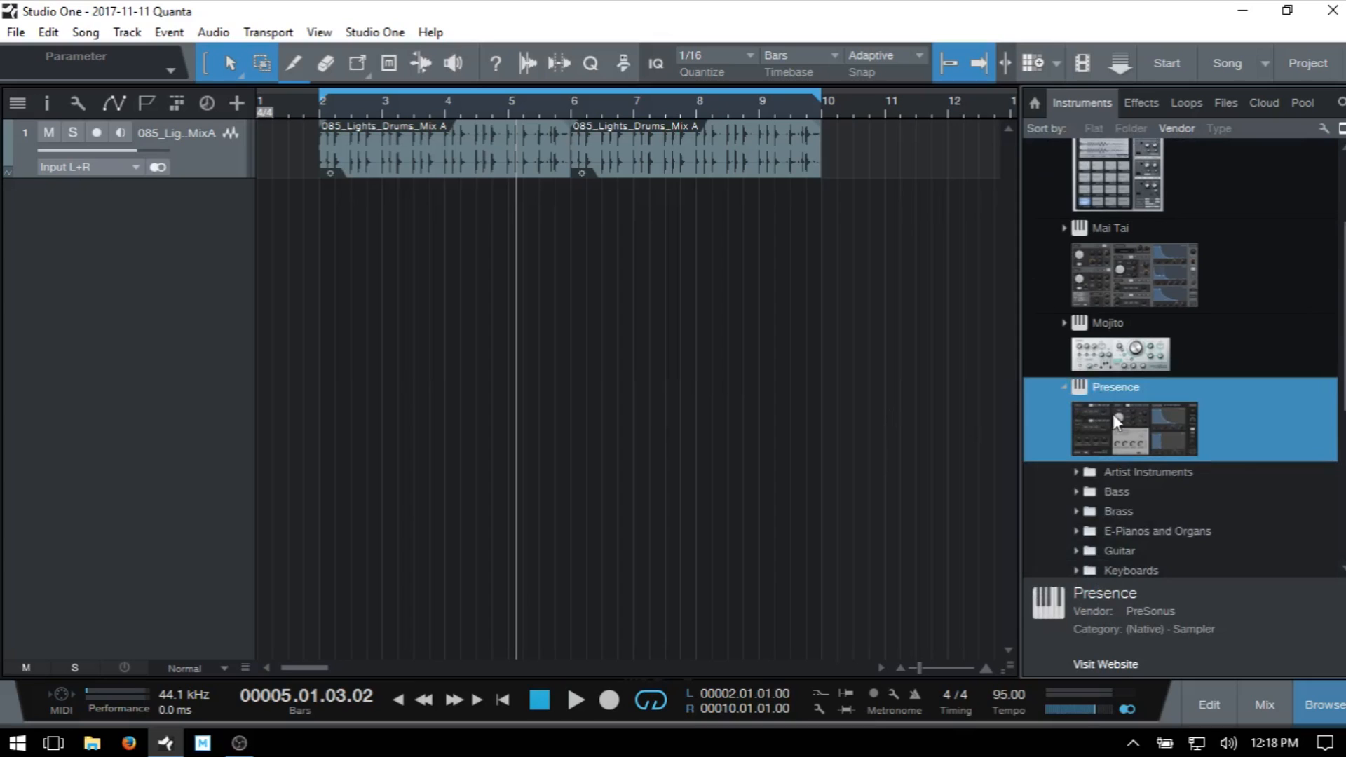
scroll(1156, 413, "down", 3)
scroll(1111, 351, "down", 2)
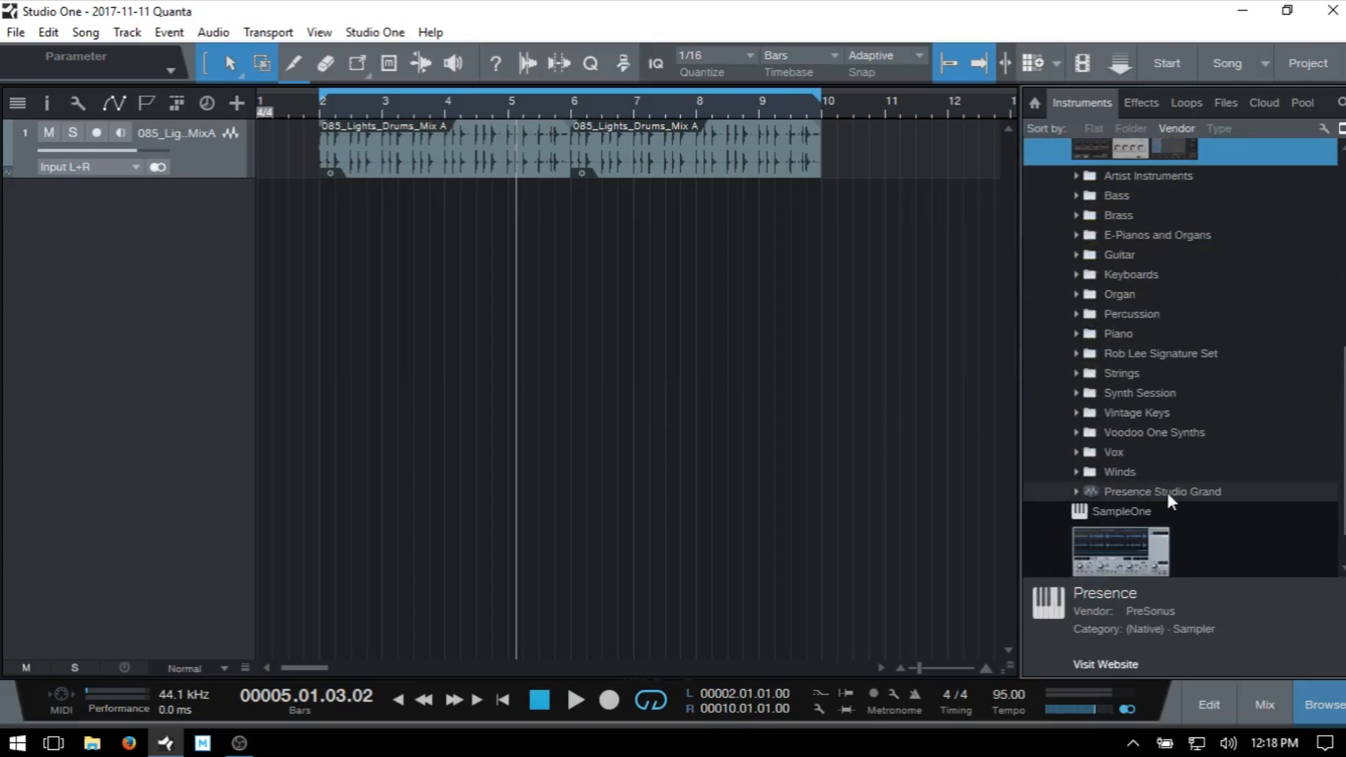
left_click(1126, 493)
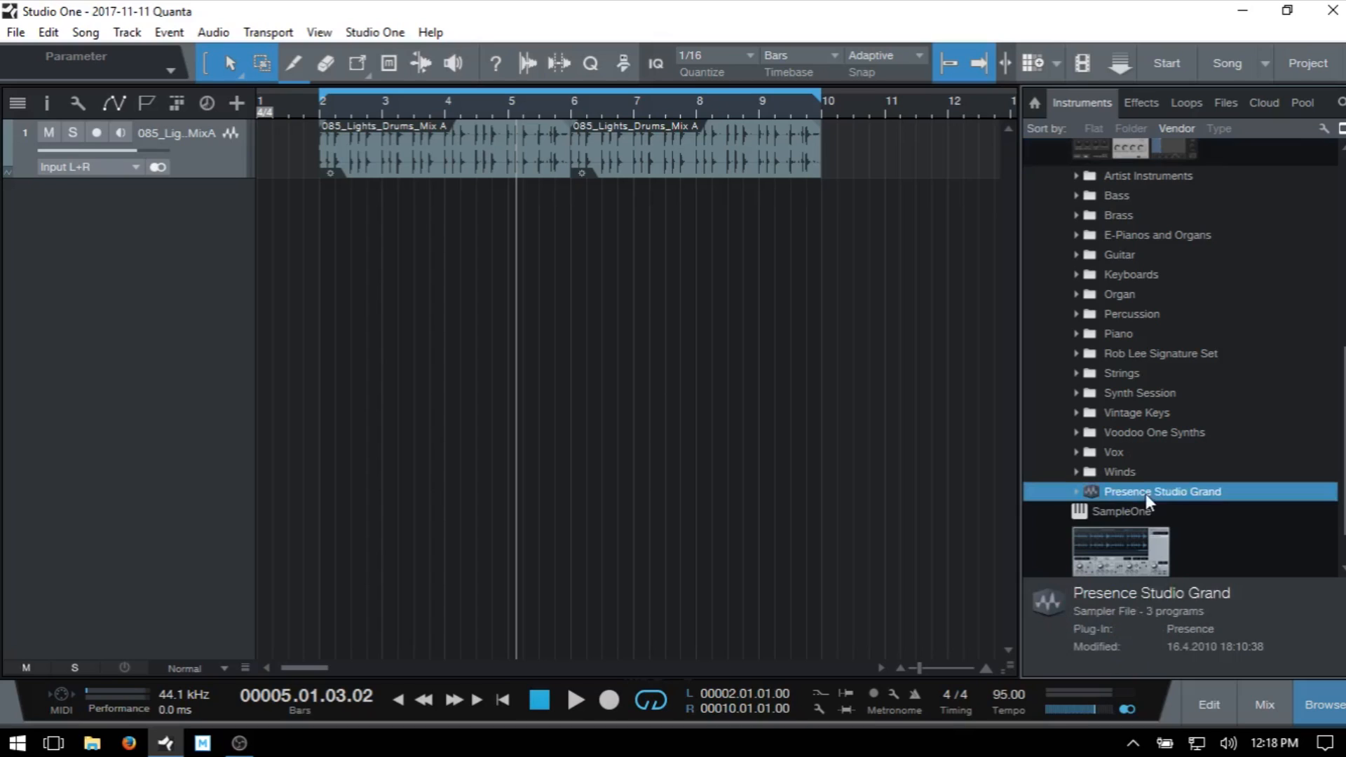
left_click(1078, 491)
scroll(1130, 483, "down", 1)
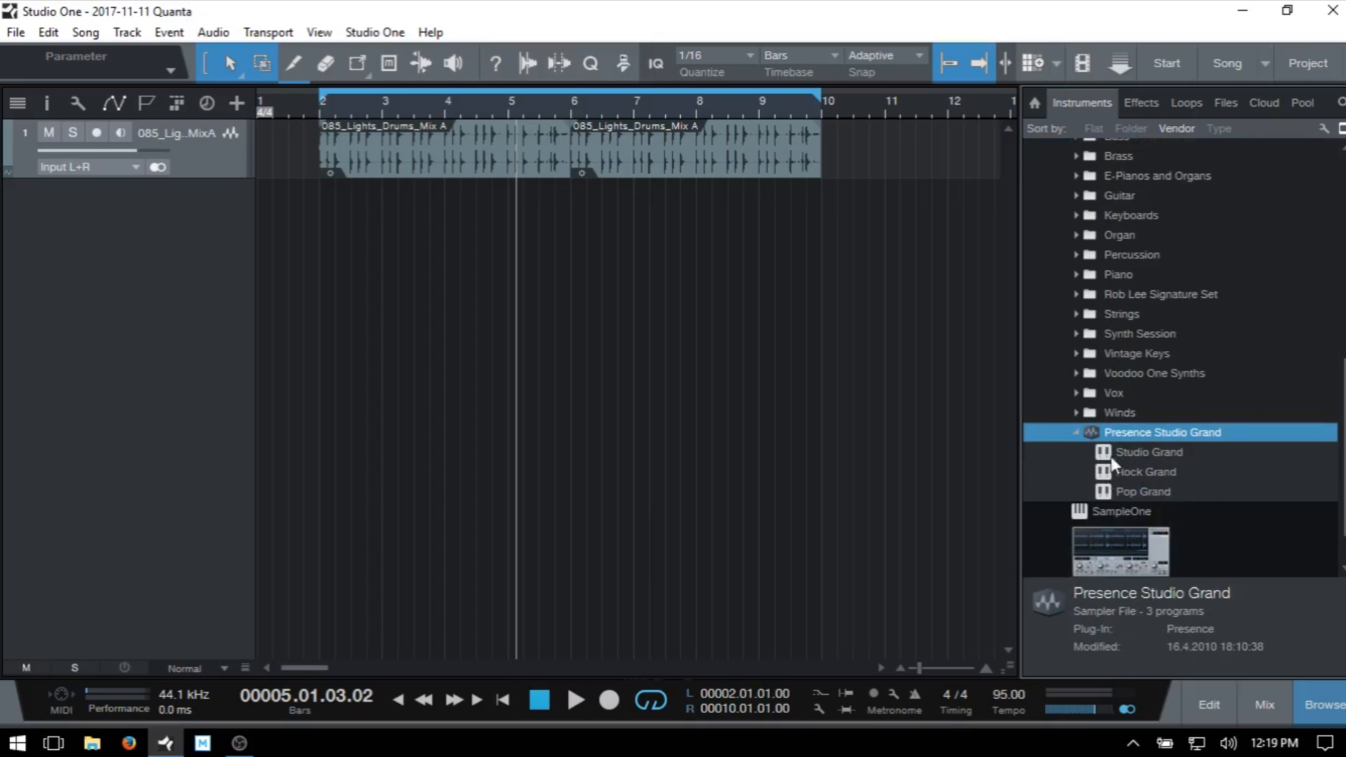
left_click_drag(1158, 452, 596, 289)
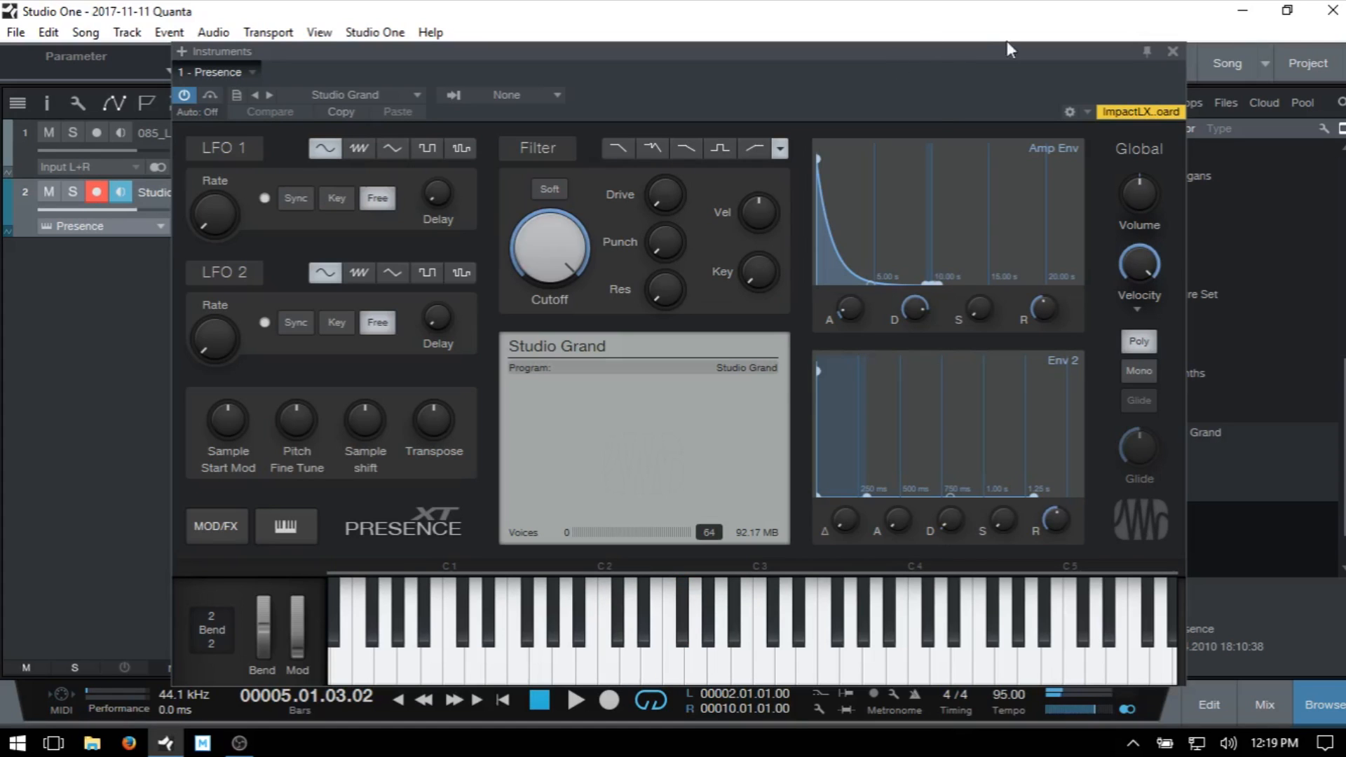
left_click(1173, 52)
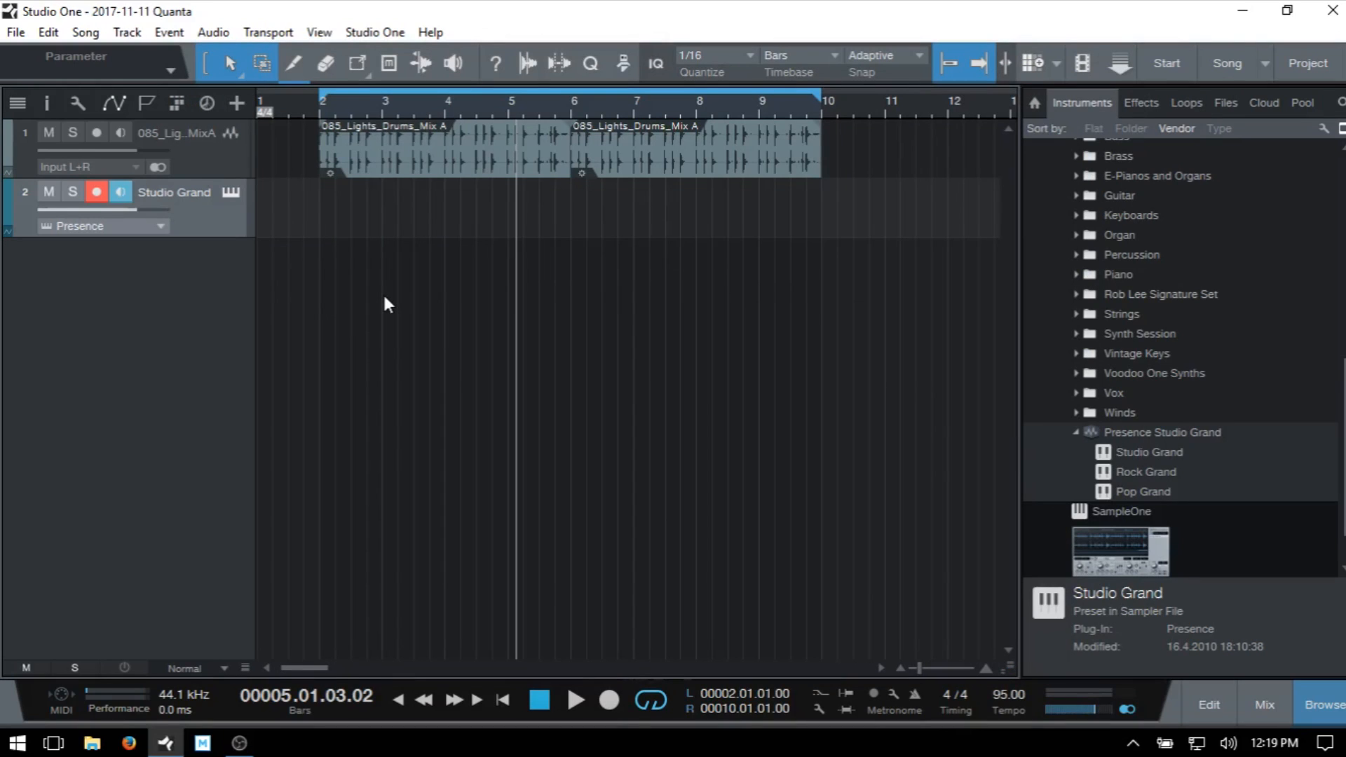
- Record a piano take from the song's start on the Studio Grand track, stop recording and delete both recorded parts
key("comma")
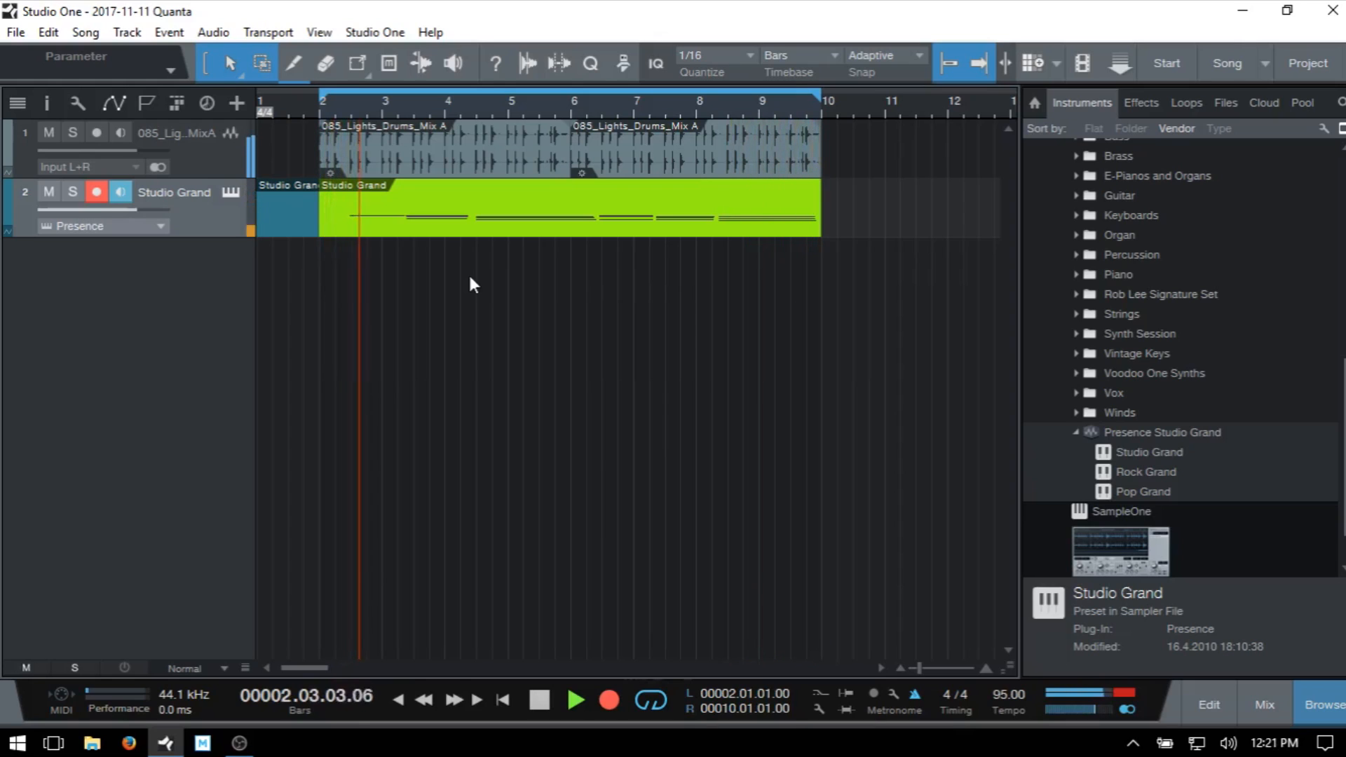
key("KP_Multiply")
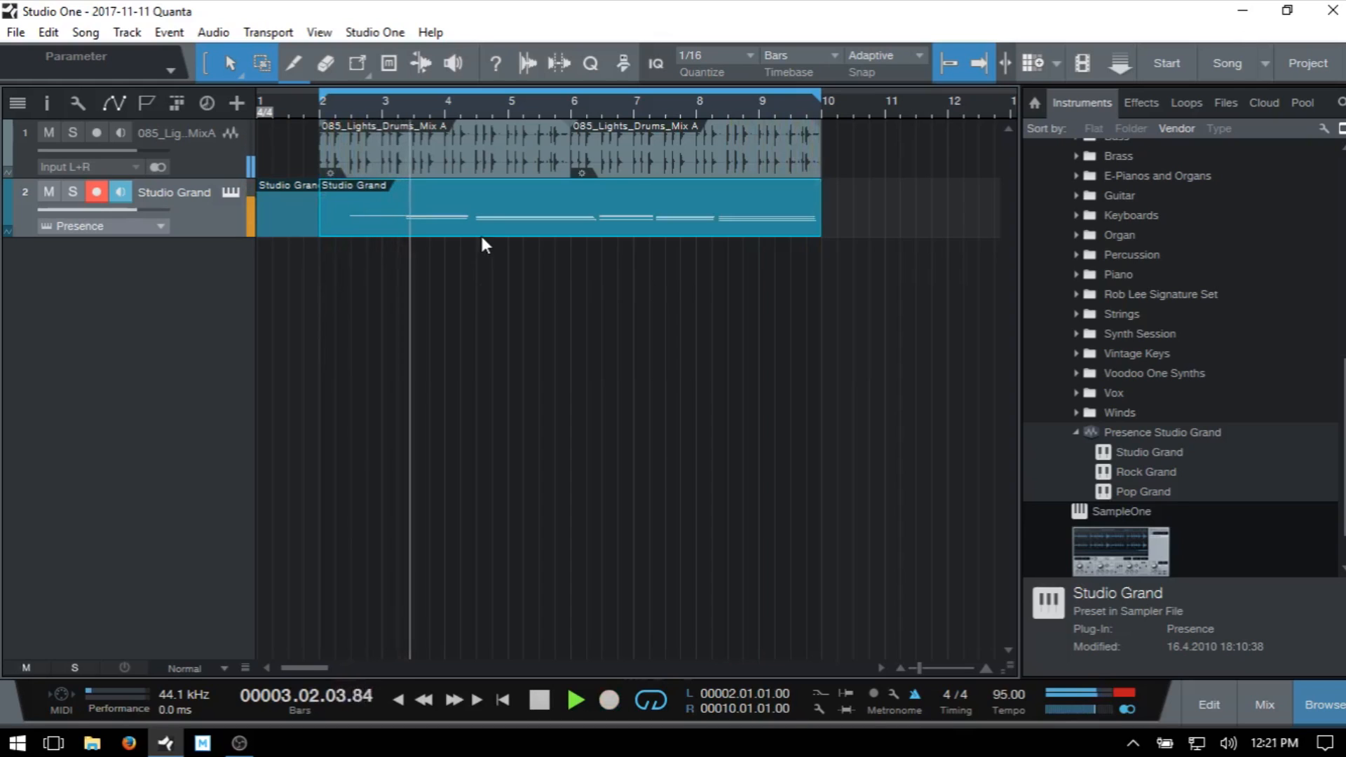
key("Delete")
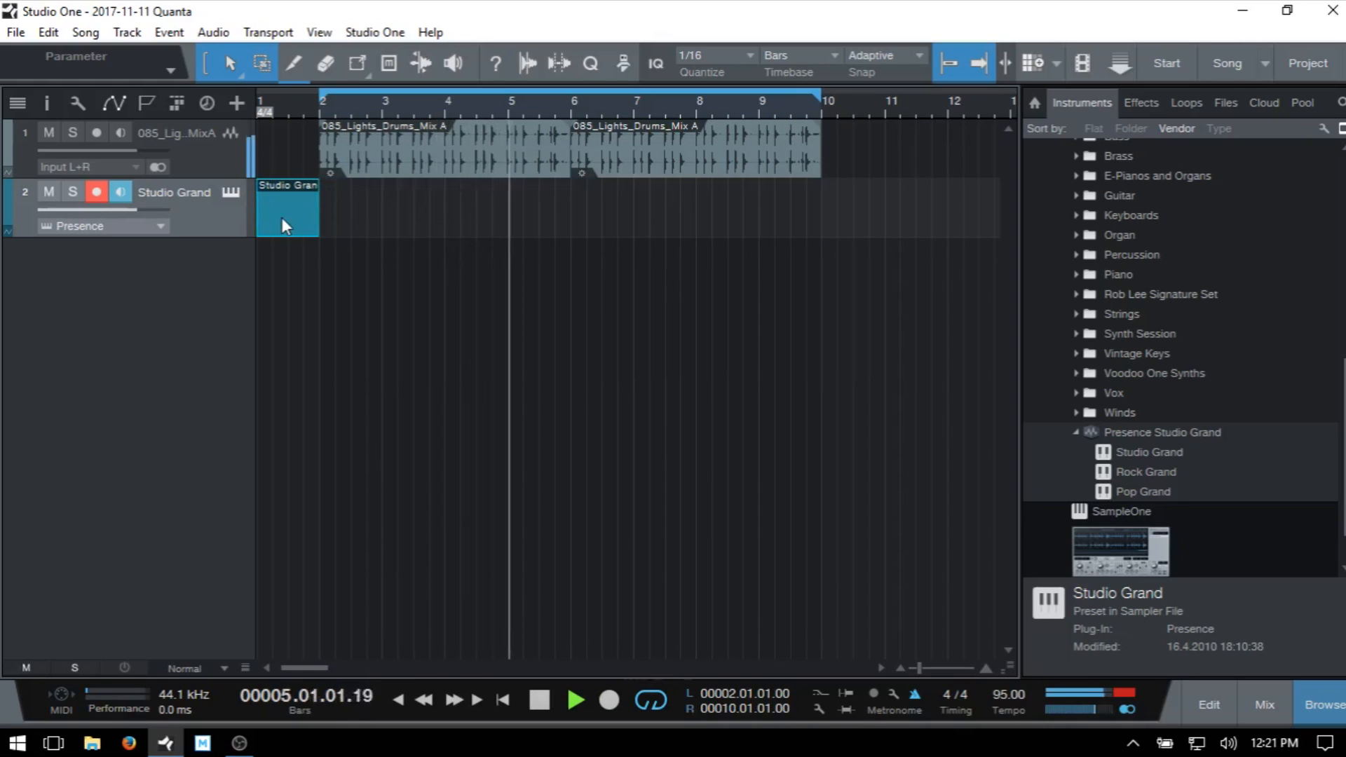
key("Delete")
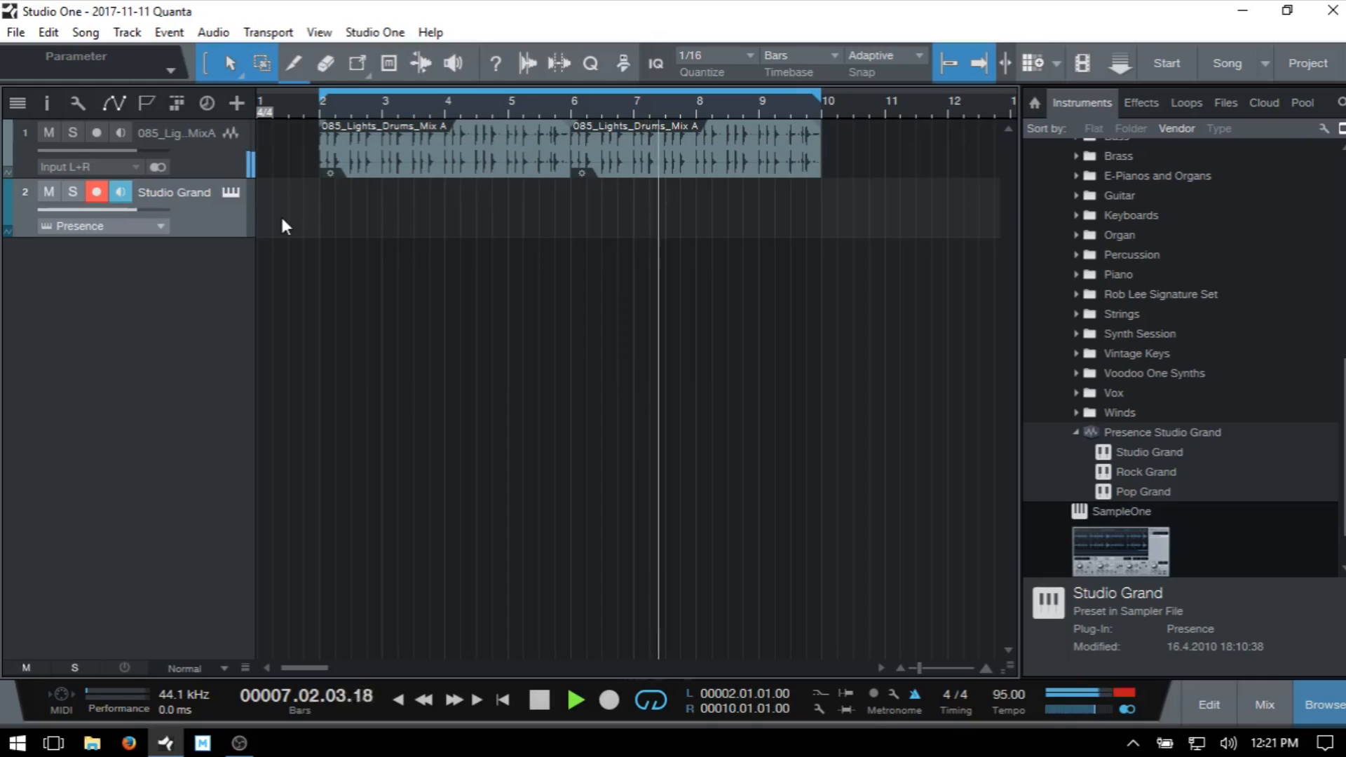
- Record a new Studio Grand piano part across bars 2 to 10 and delete the extra part before bar 2
key("Home")
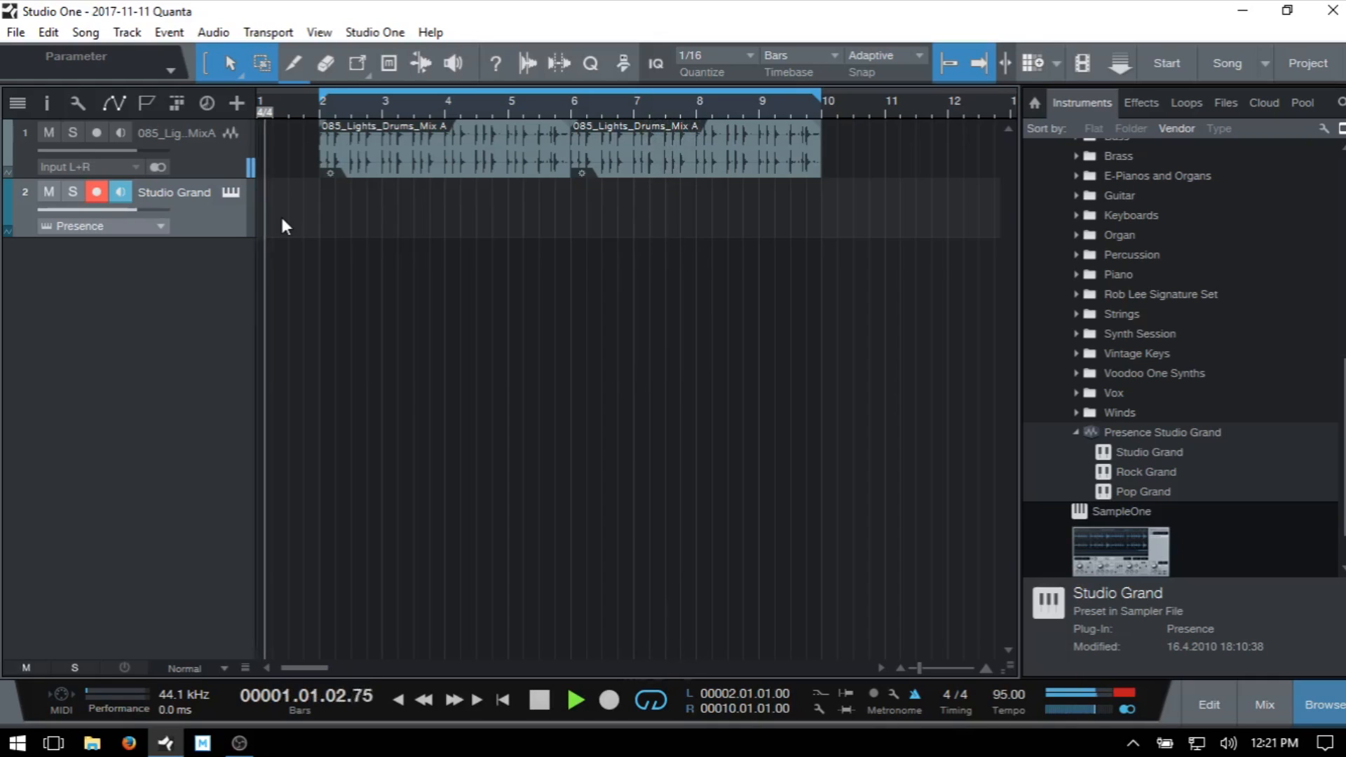
key("KP_Multiply")
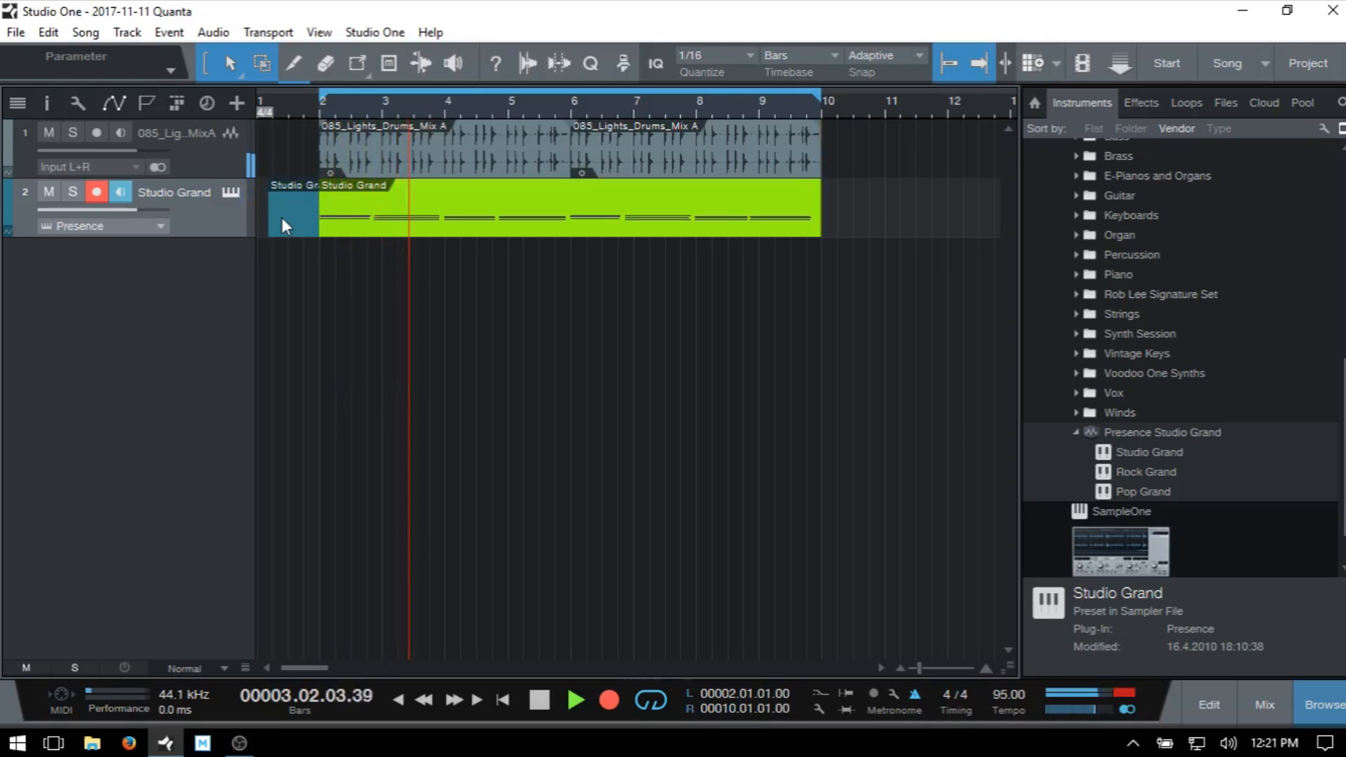
key("KP_Multiply")
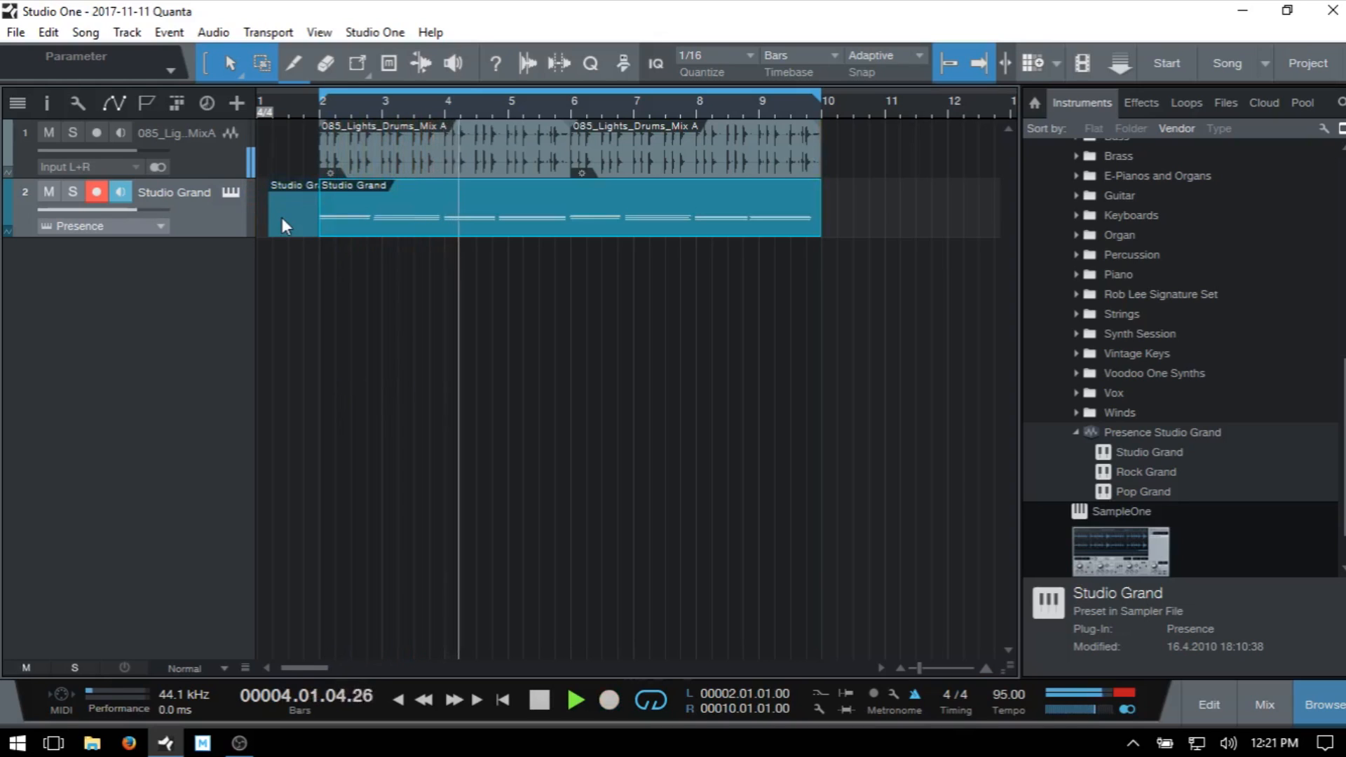
left_click(282, 219)
key("Delete")
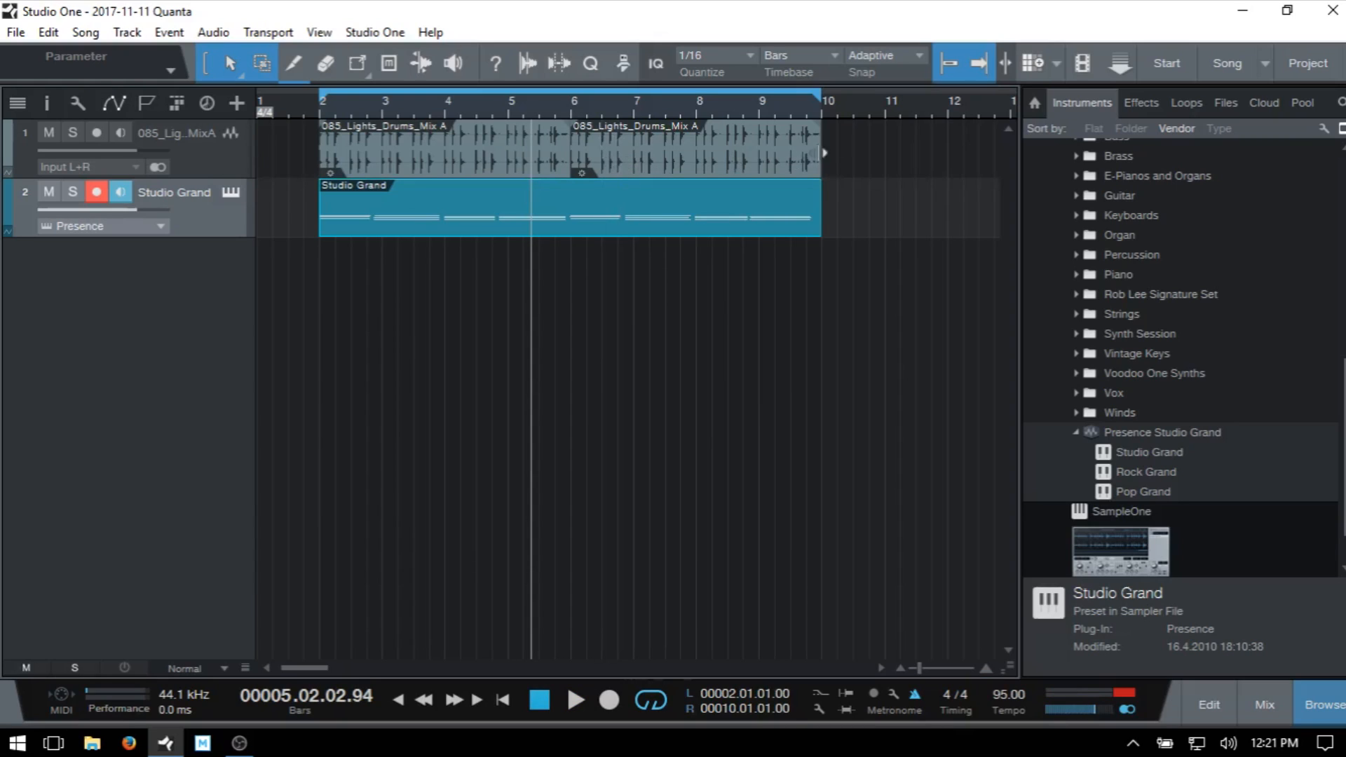
- Add Presence's 6-String Bass Full preset as a new instrument track, close its window and return the playhead to the song's start
left_click(695, 163)
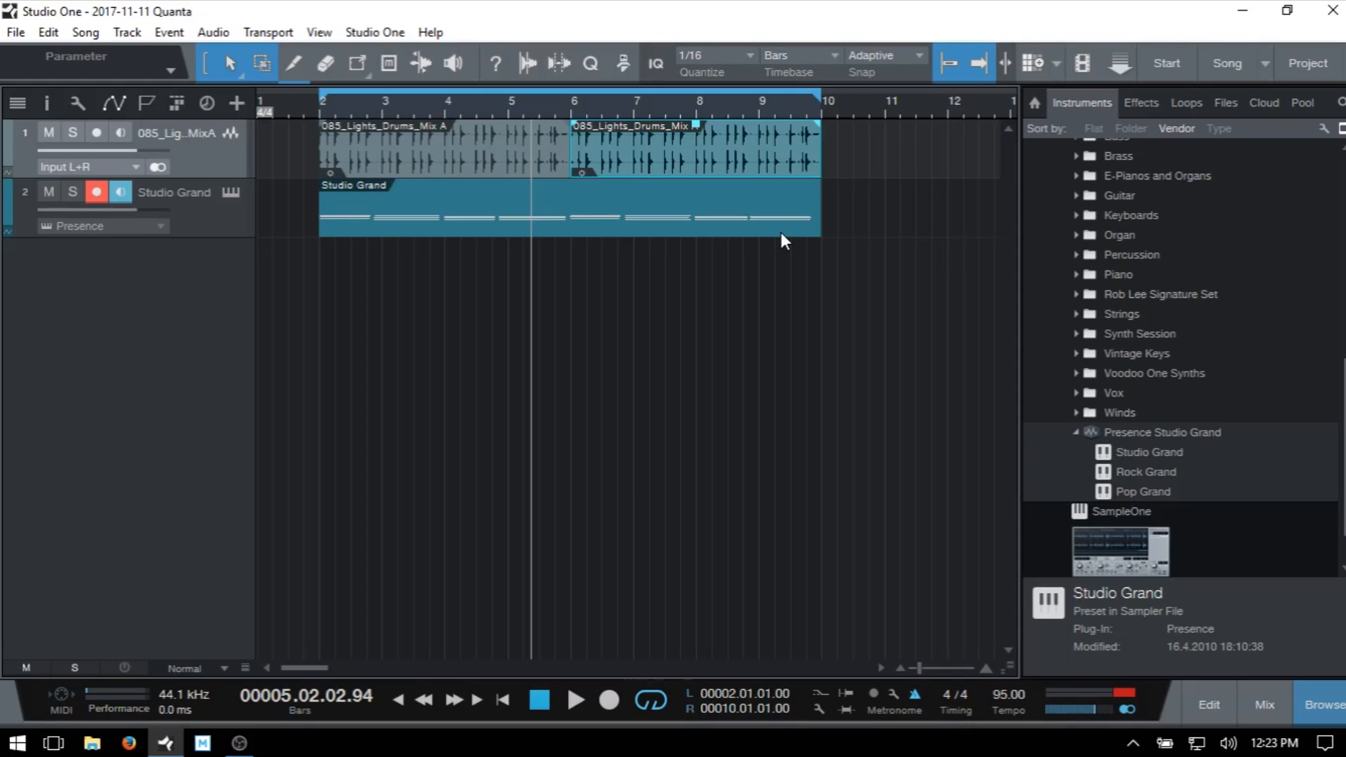
scroll(1121, 232, "up", 4)
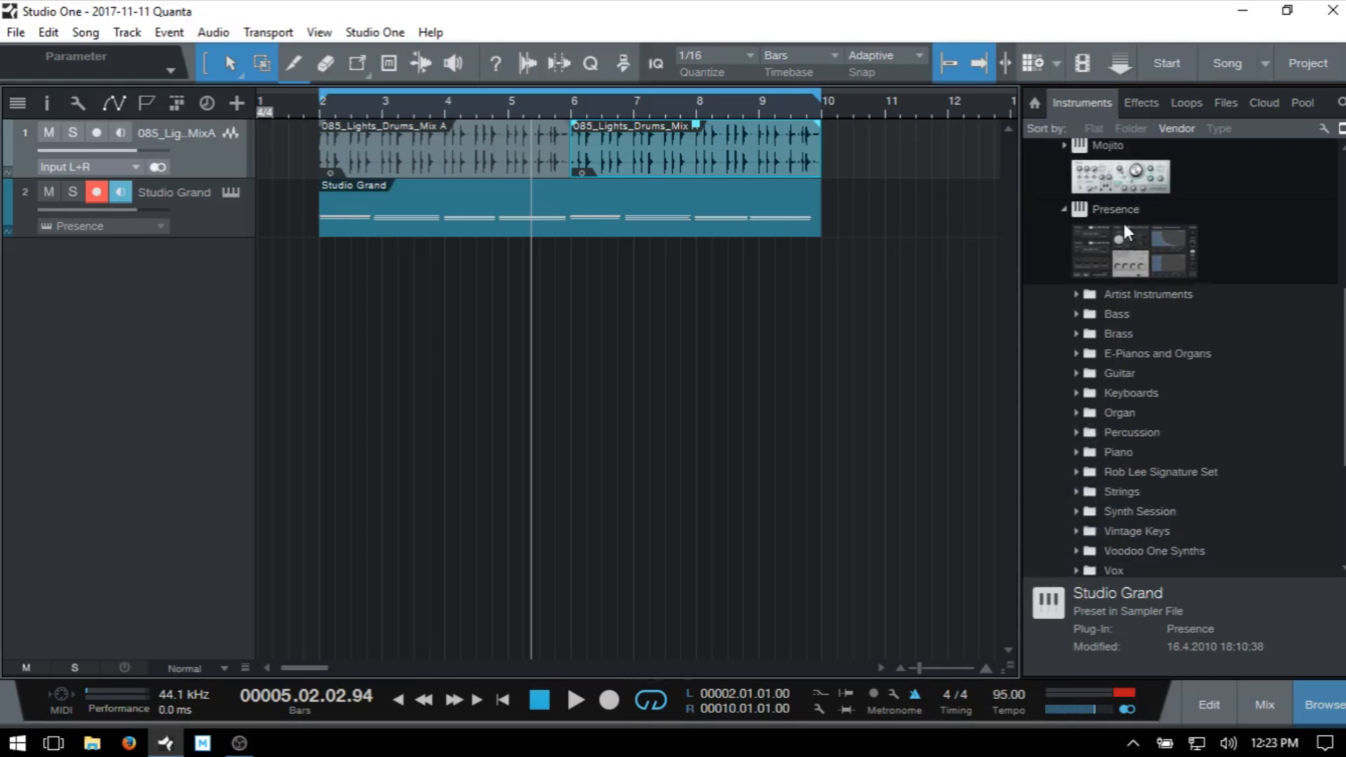
scroll(1124, 231, "down", 1)
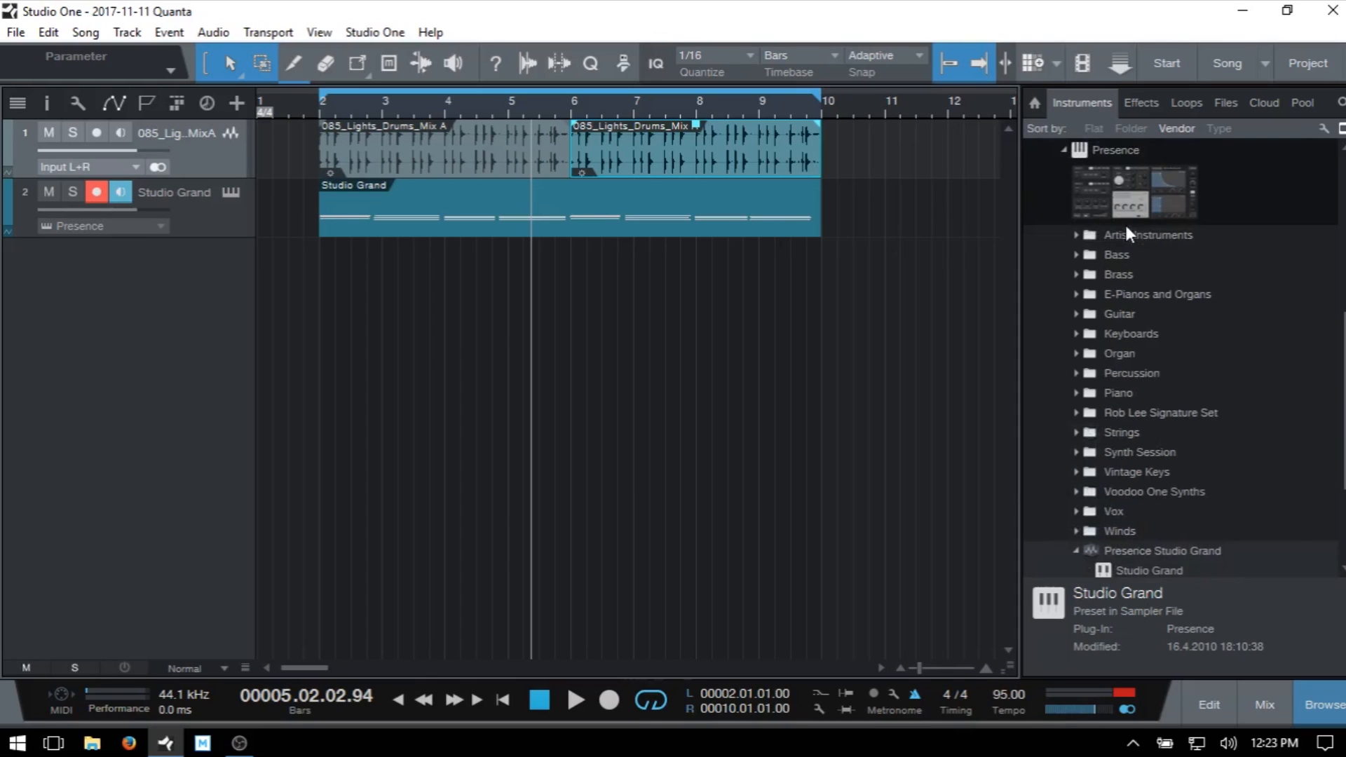
left_click(1077, 255)
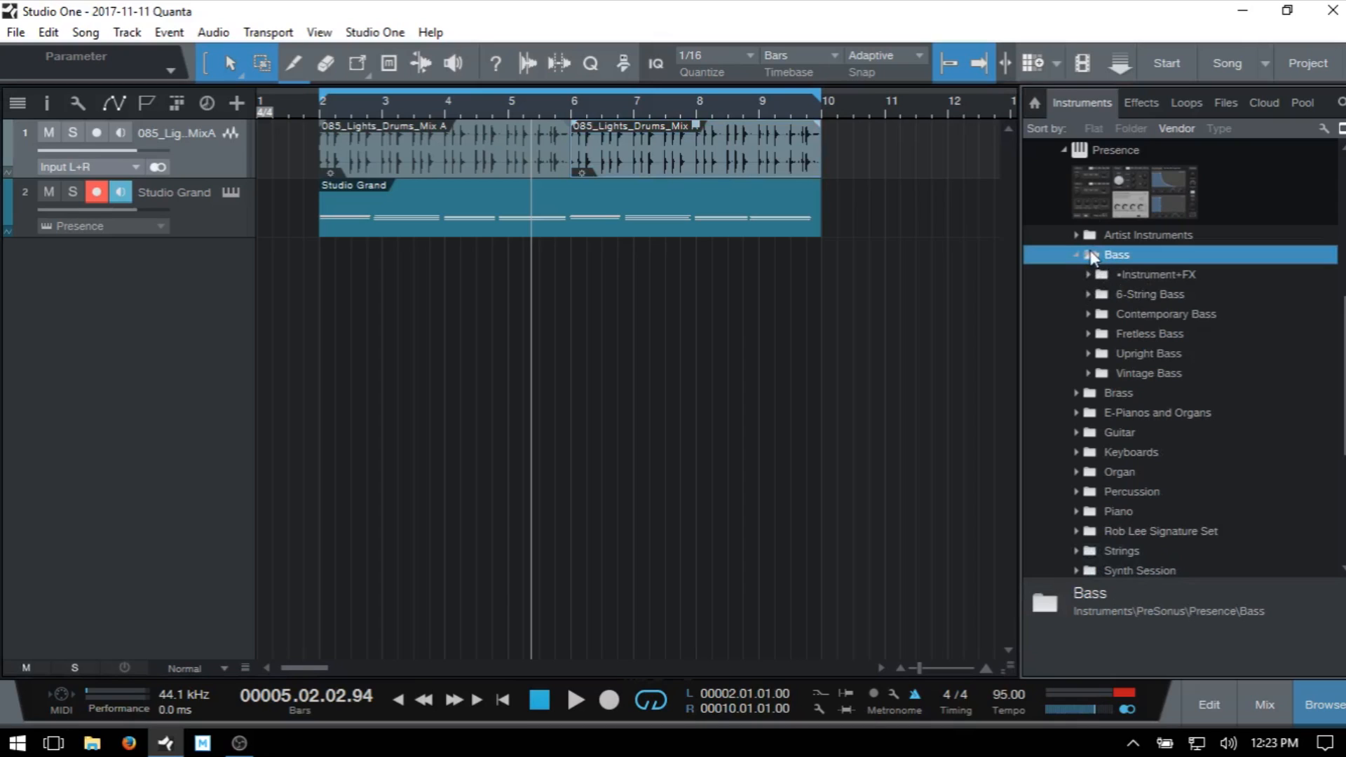
double_click(1139, 290)
left_click(1178, 315)
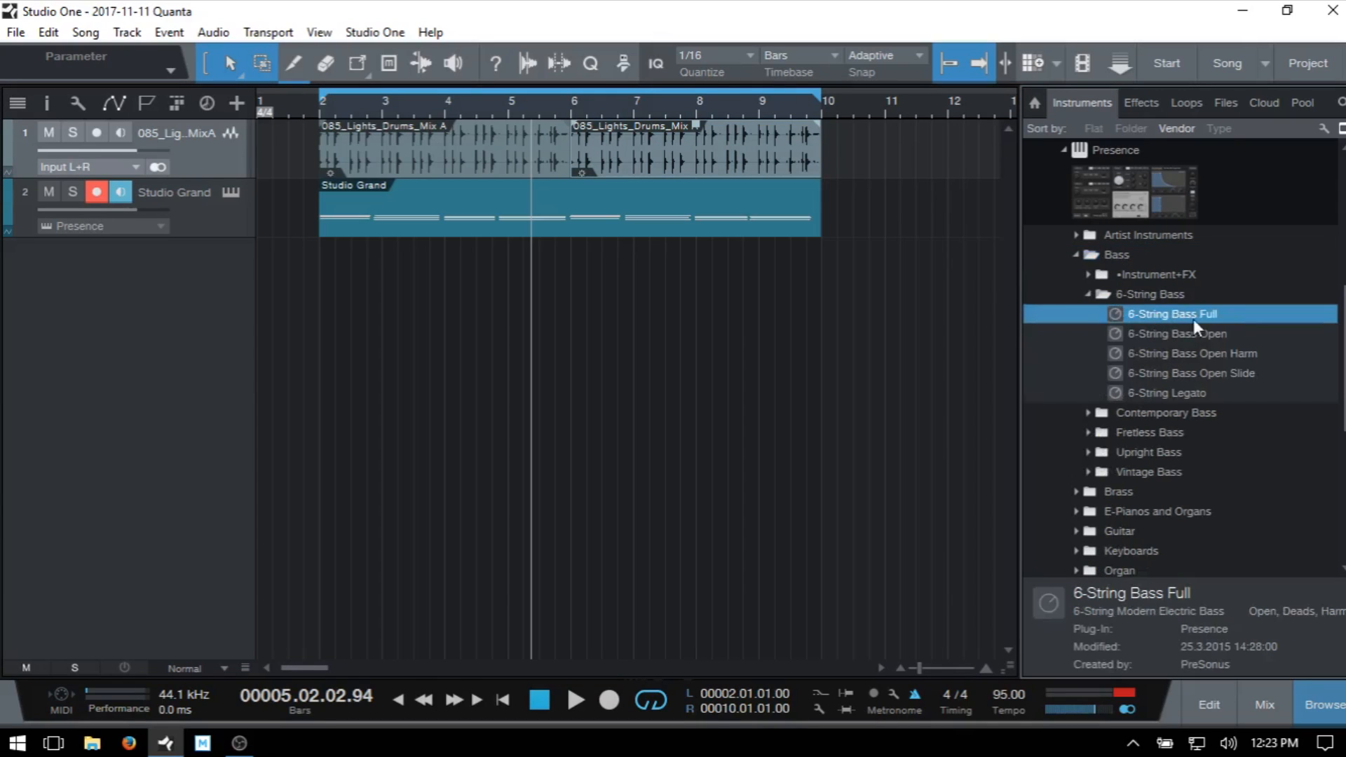
left_click_drag(1168, 317, 633, 329)
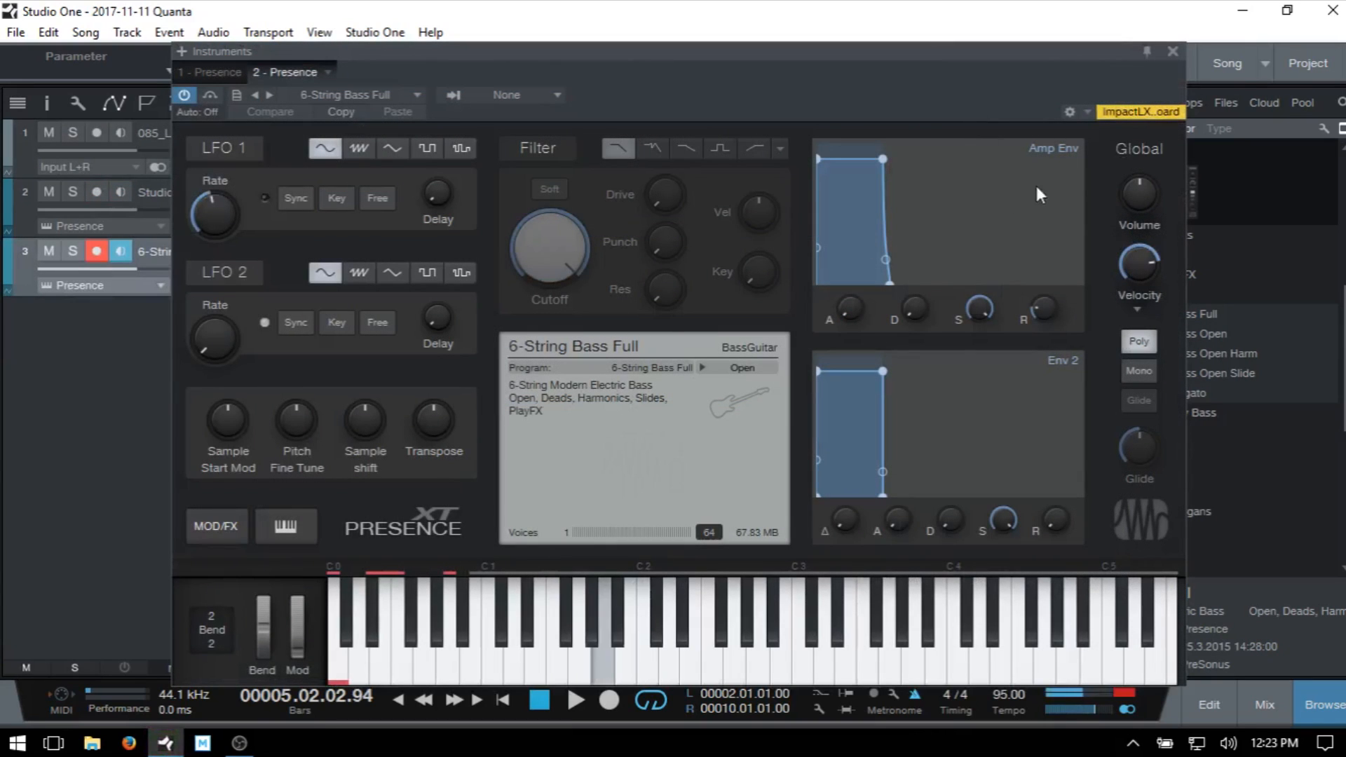
left_click(1173, 51)
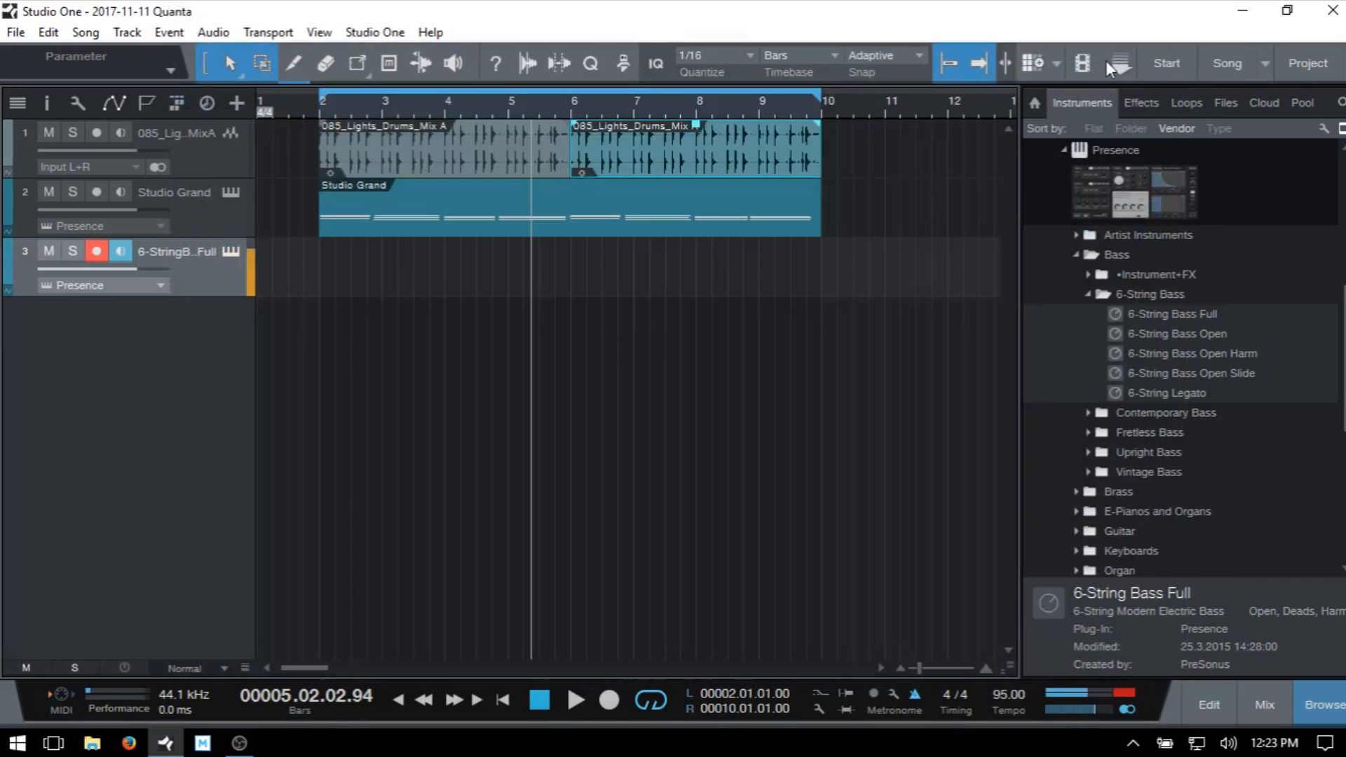
key("comma")
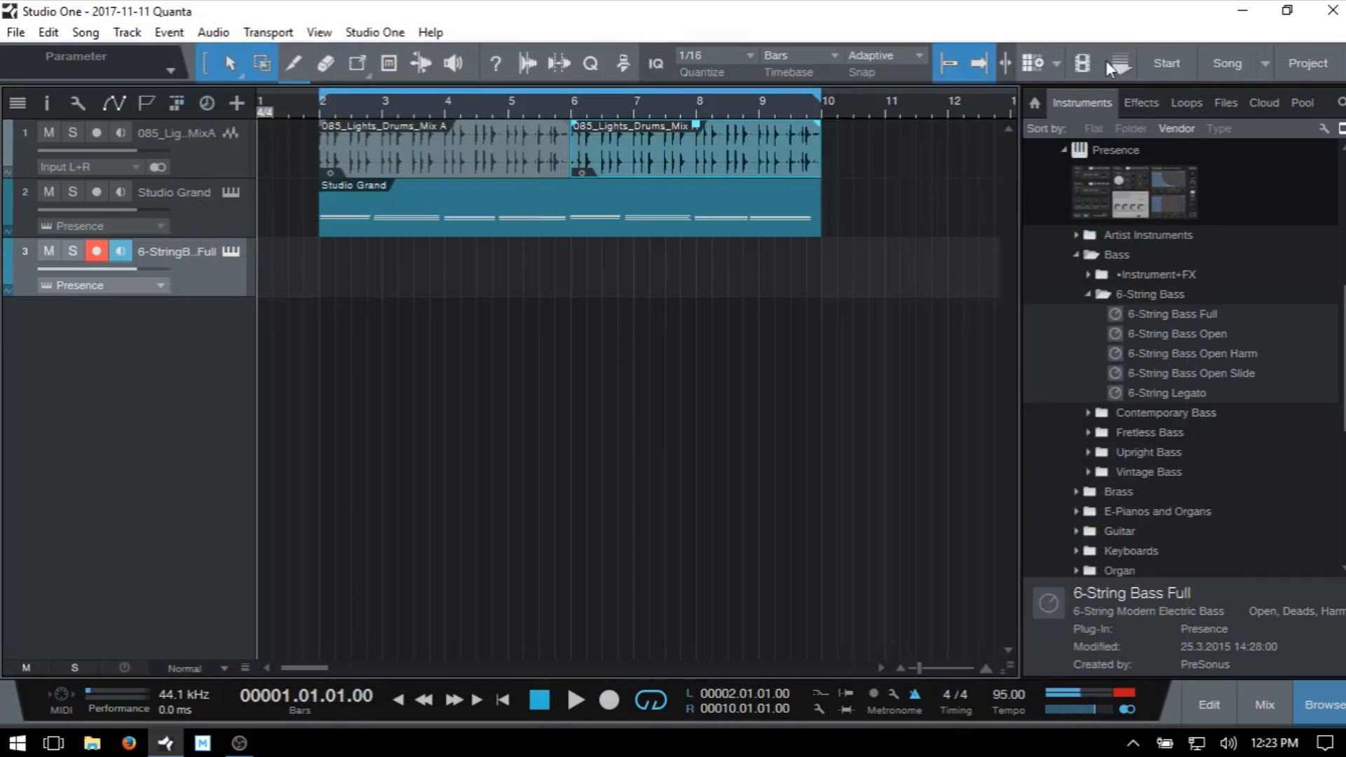
- Play from the song's start and record a bass part on the 6-String Bass Full track to about bar 10
key("space")
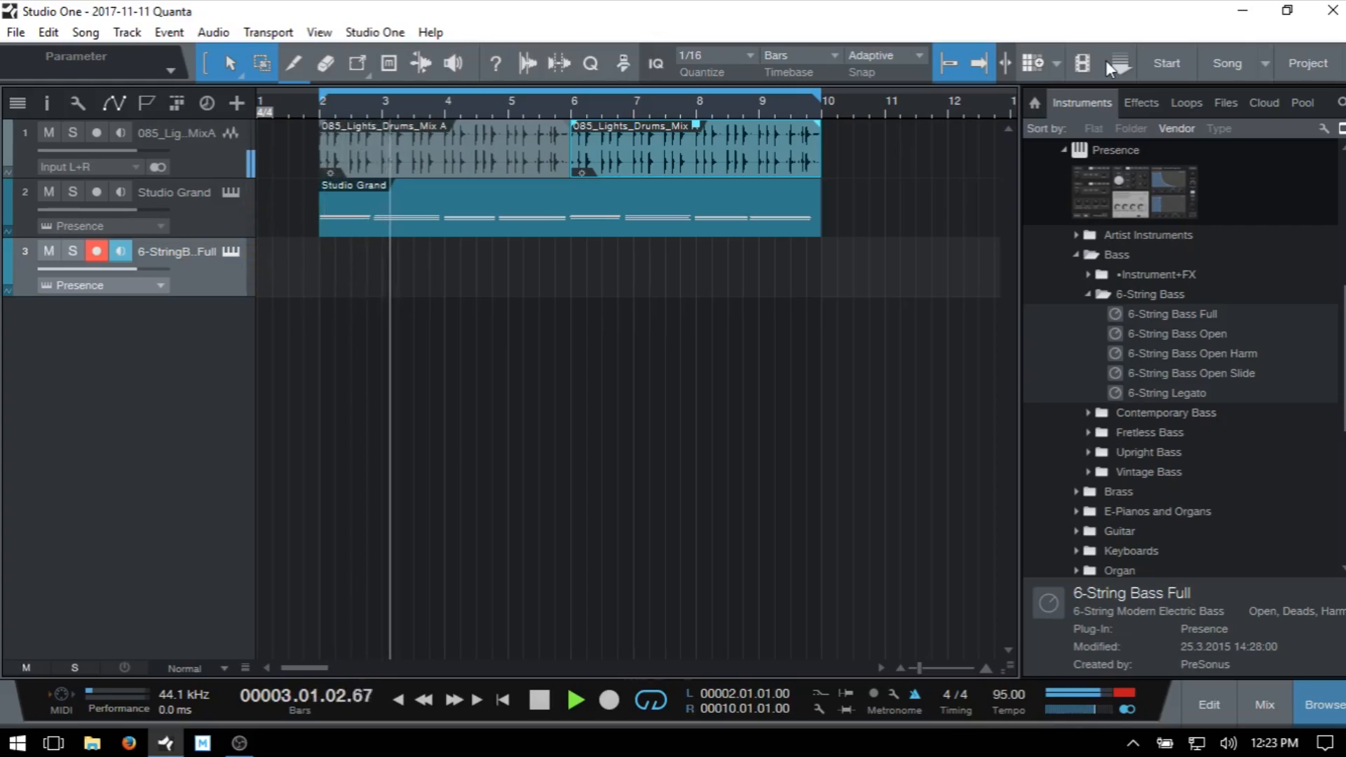
key("Home")
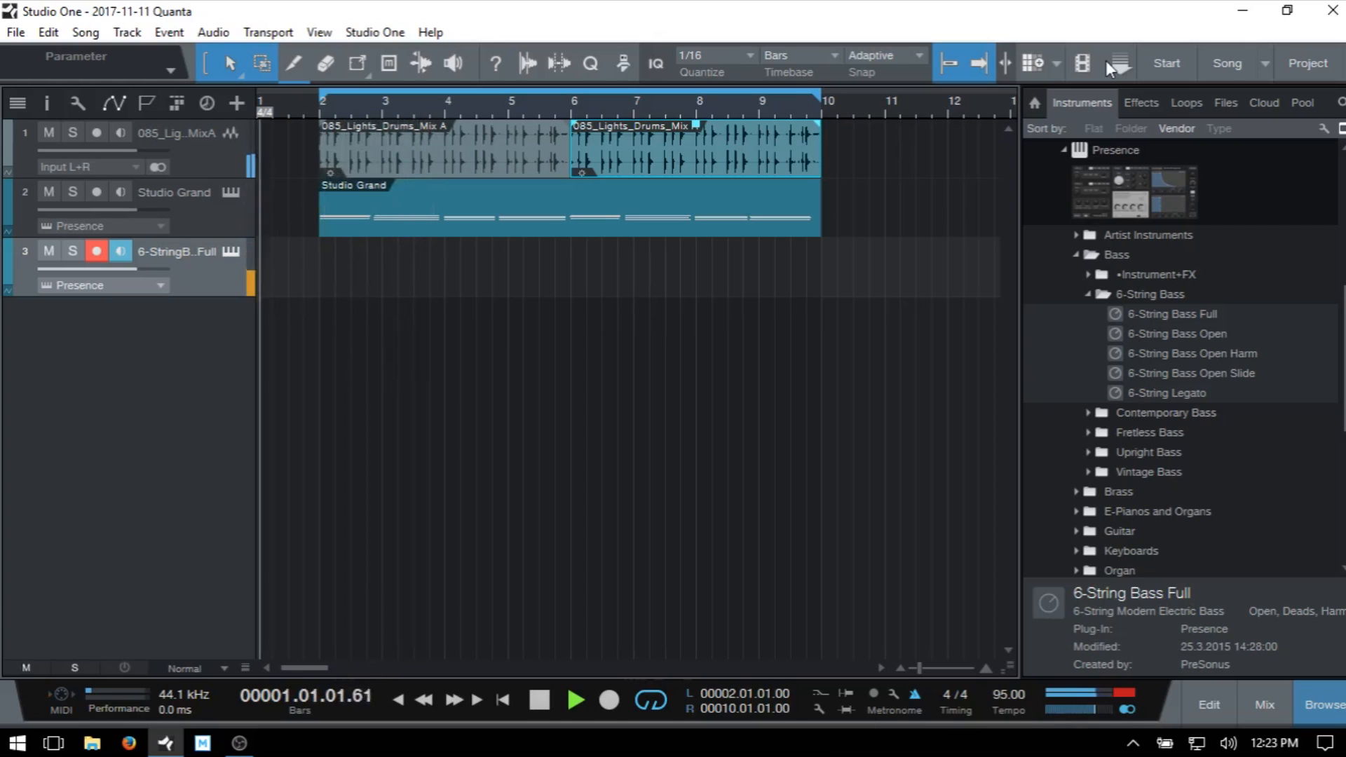
key("KP_Multiply")
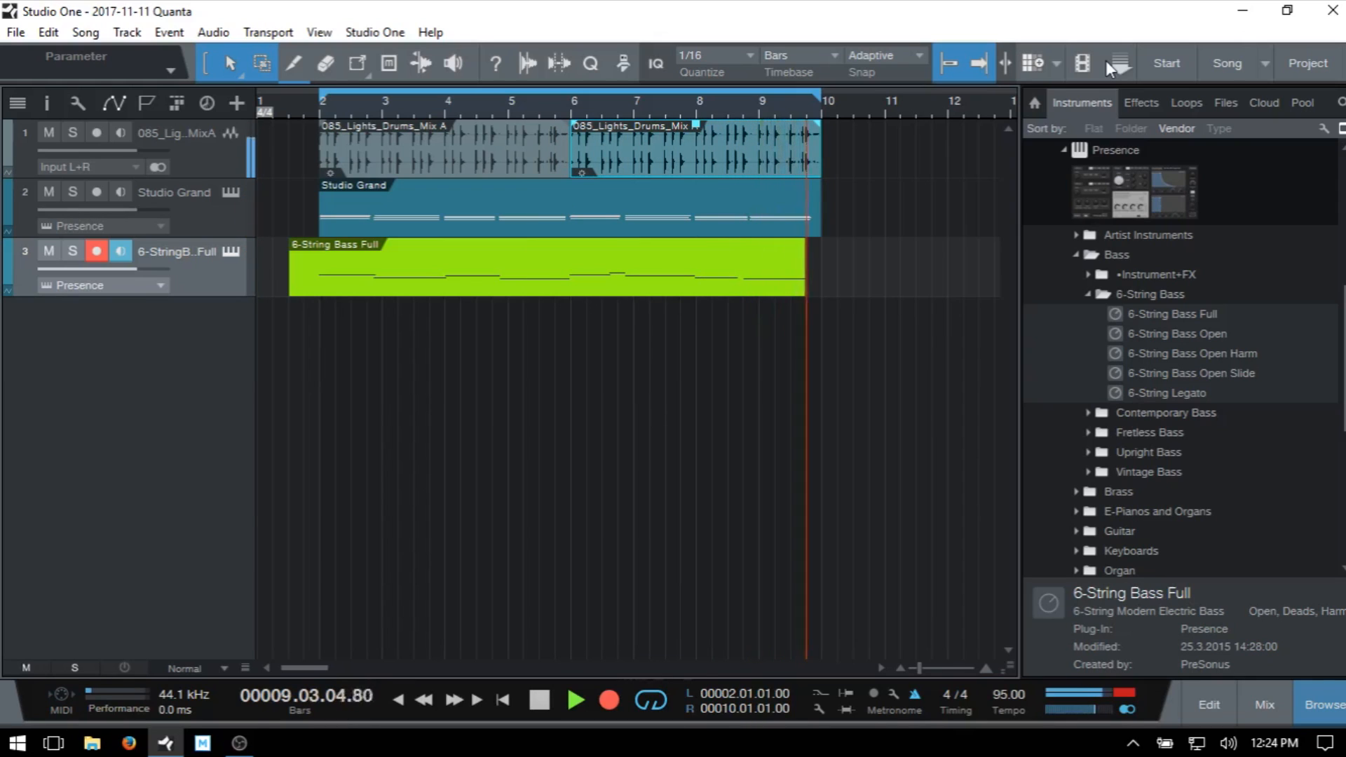
key("KP_Multiply")
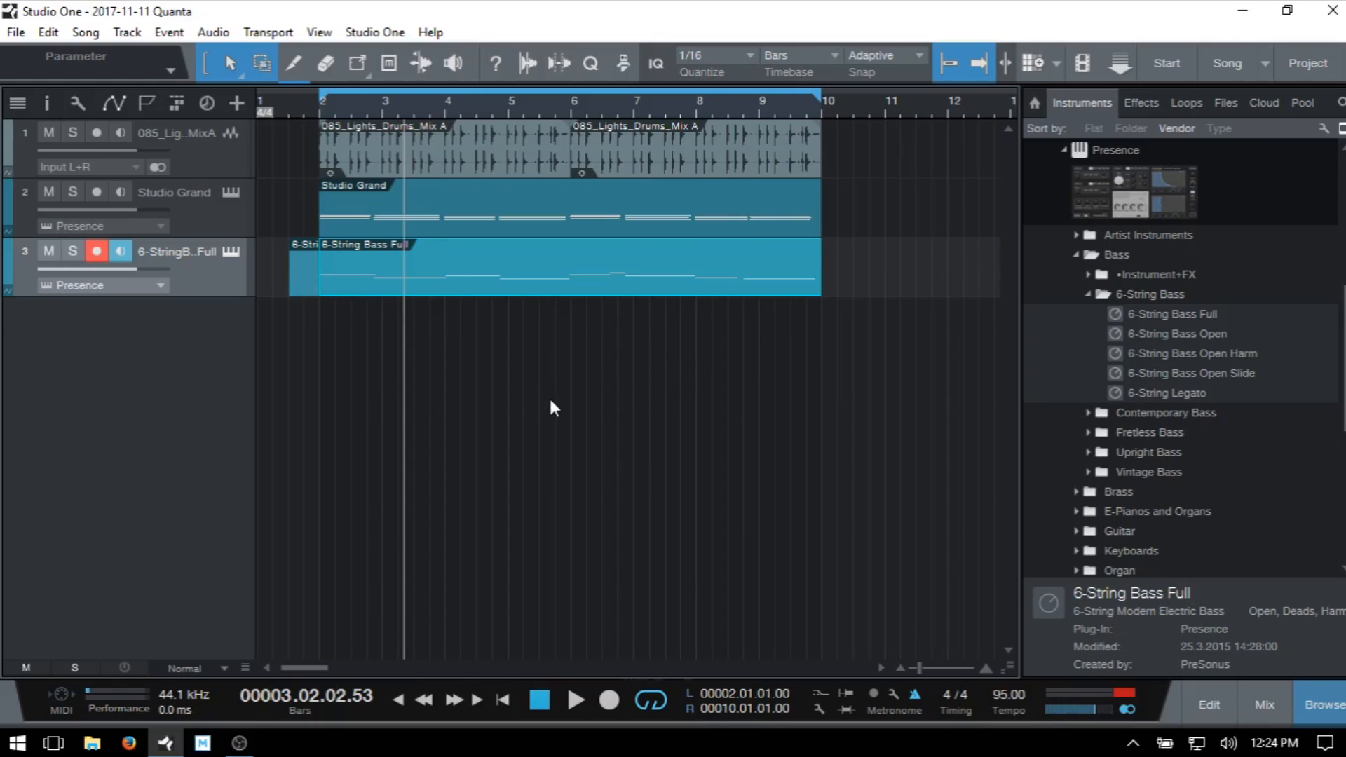
- Add a mono audio track named Vocal on Input L, make it taller and arm it for recording
key("t")
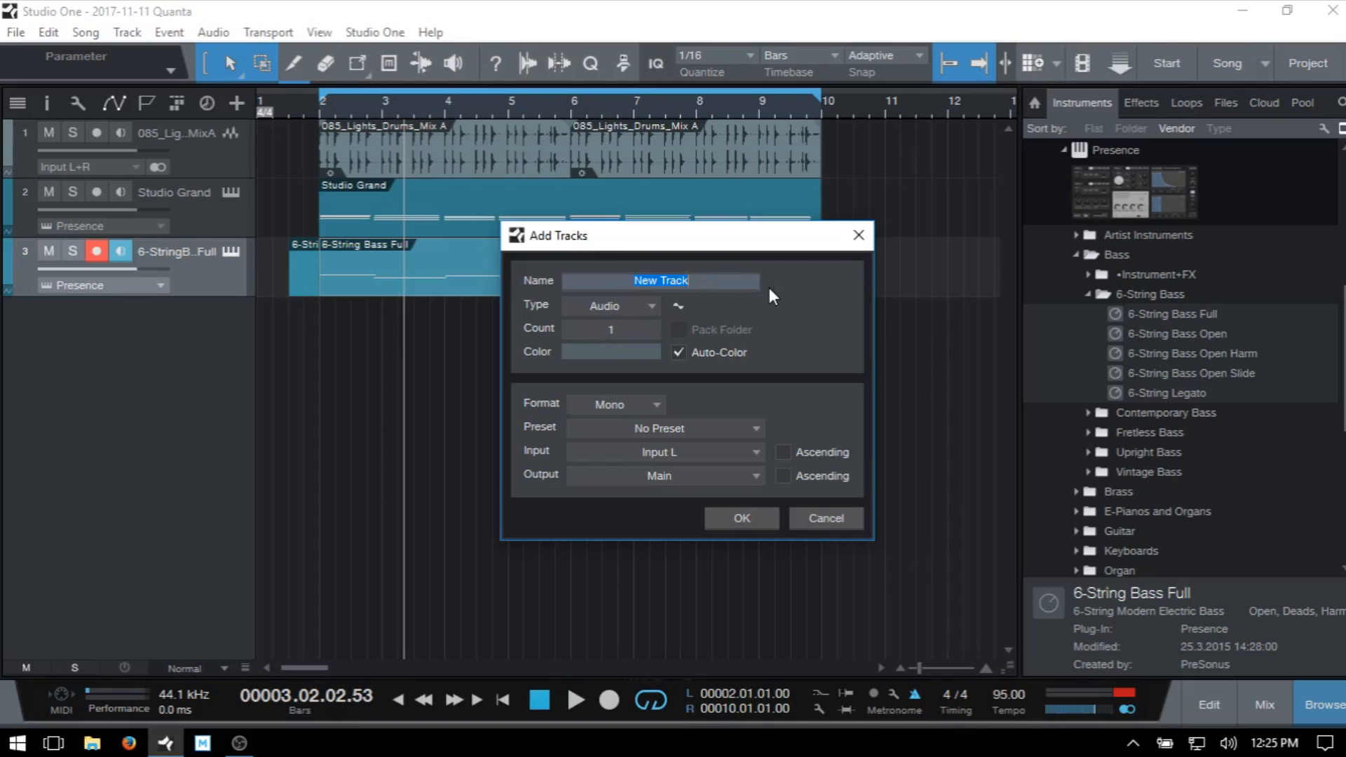
type("Vocal")
left_click(746, 520)
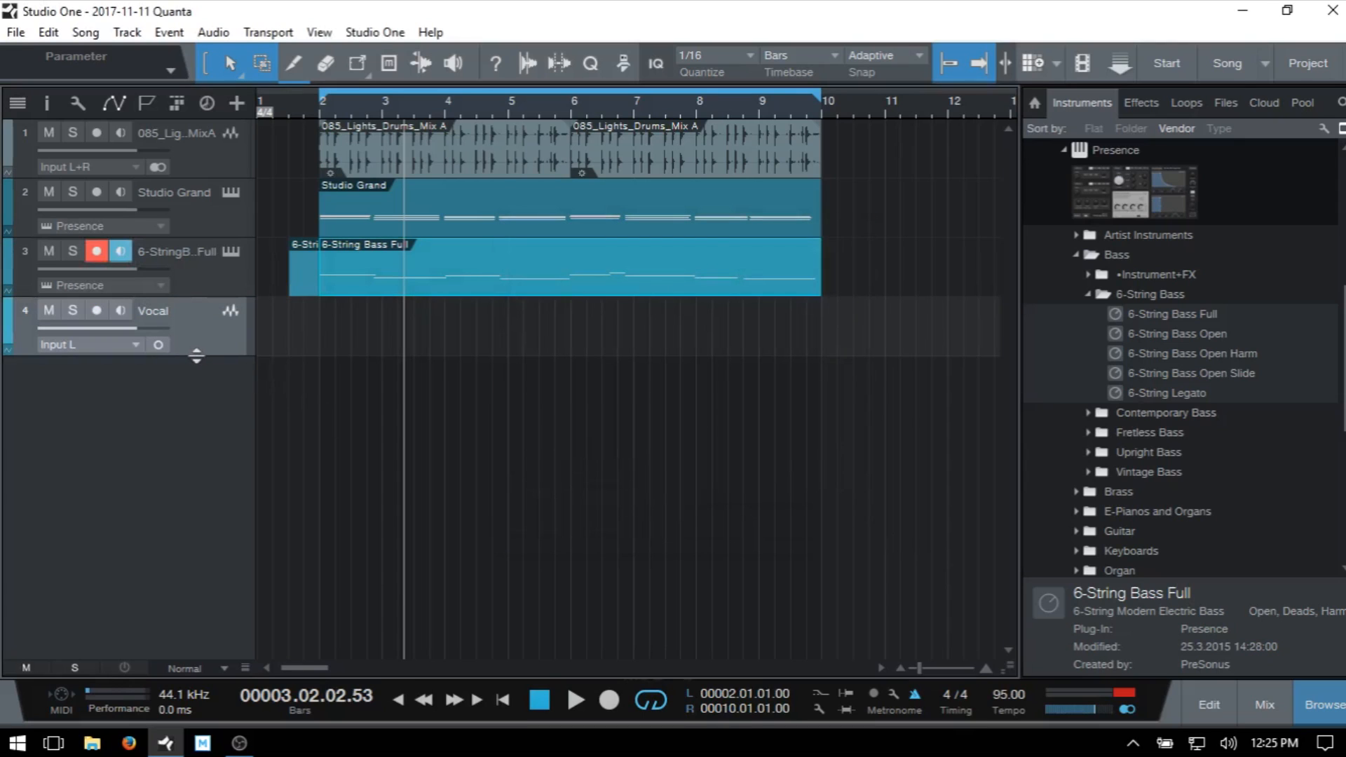
left_click_drag(196, 354, 186, 424)
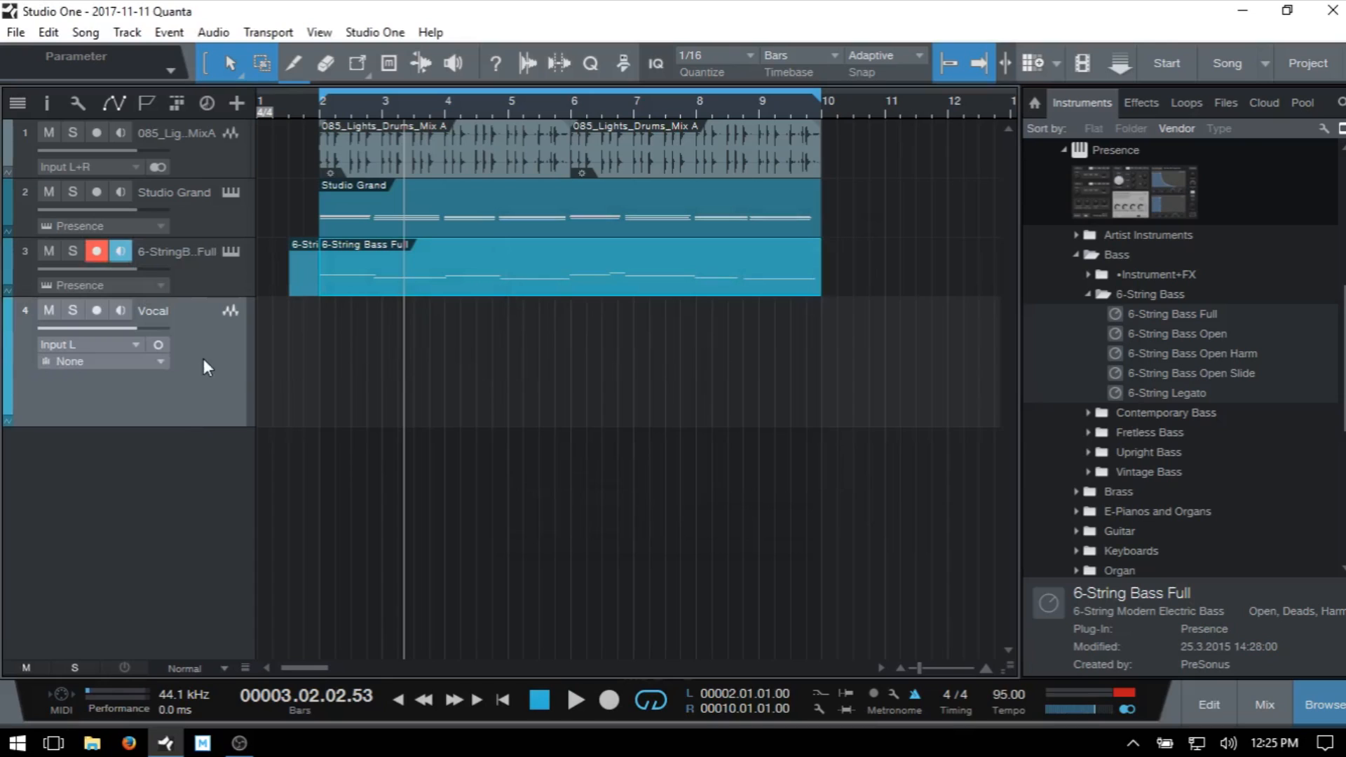
left_click(95, 314)
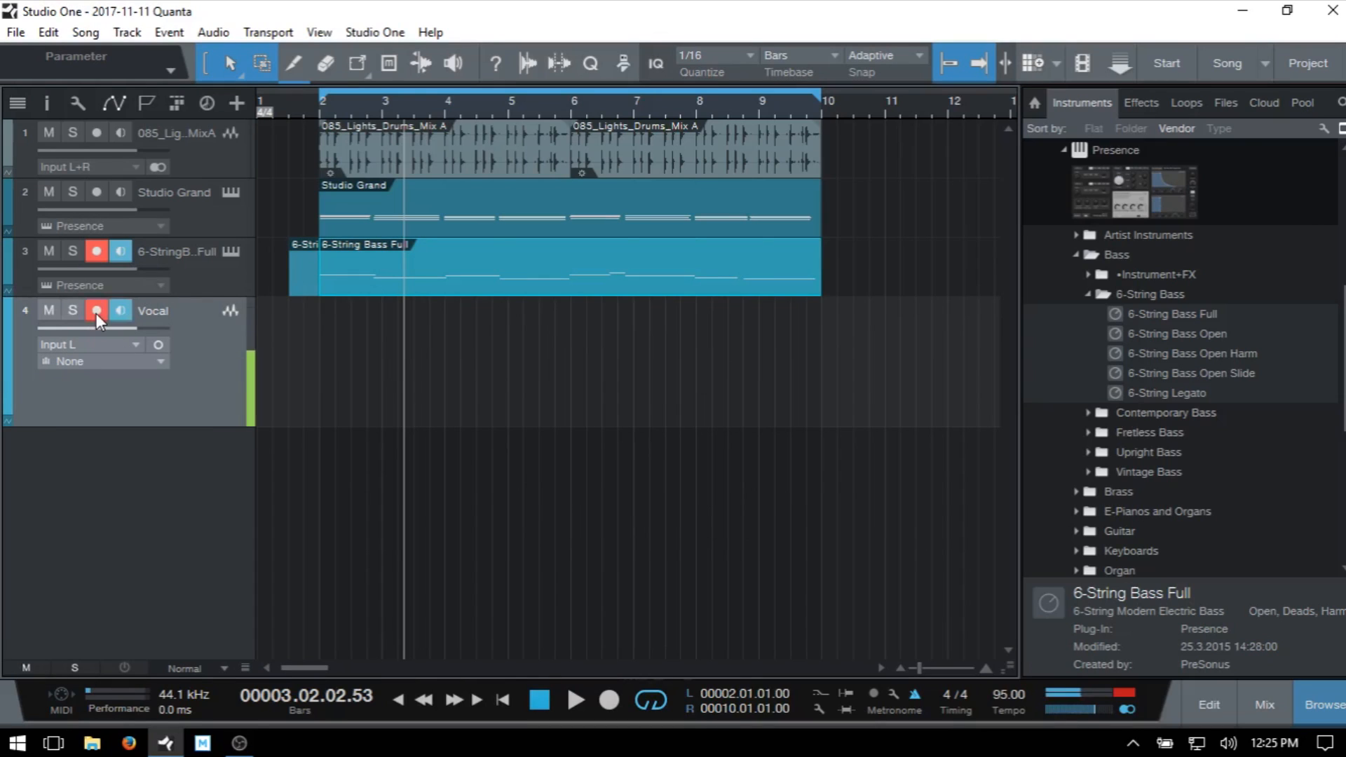
left_click(100, 311)
left_click(102, 308)
- Record a short vocal take from about bar 3 to bar 6, and delete both the take and the Vocal track
key("KP_Multiply")
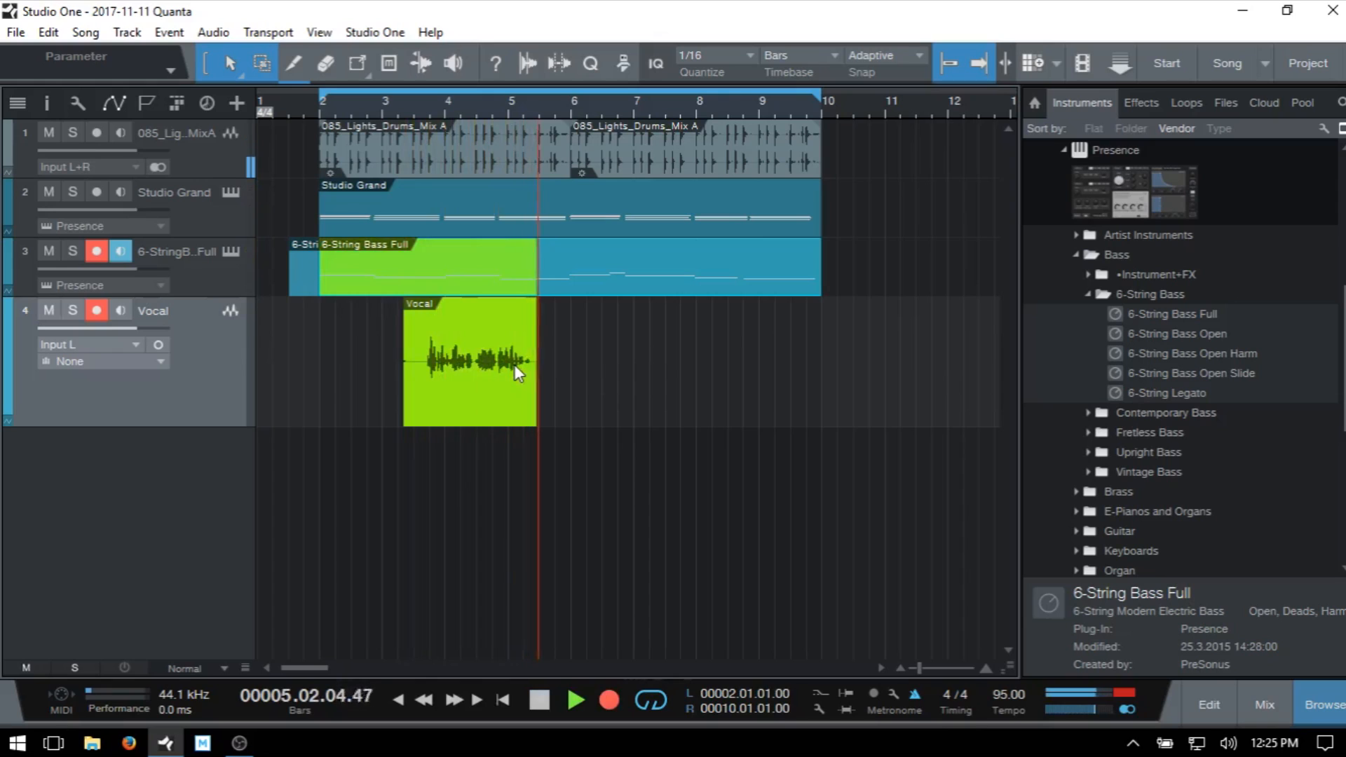
key("space")
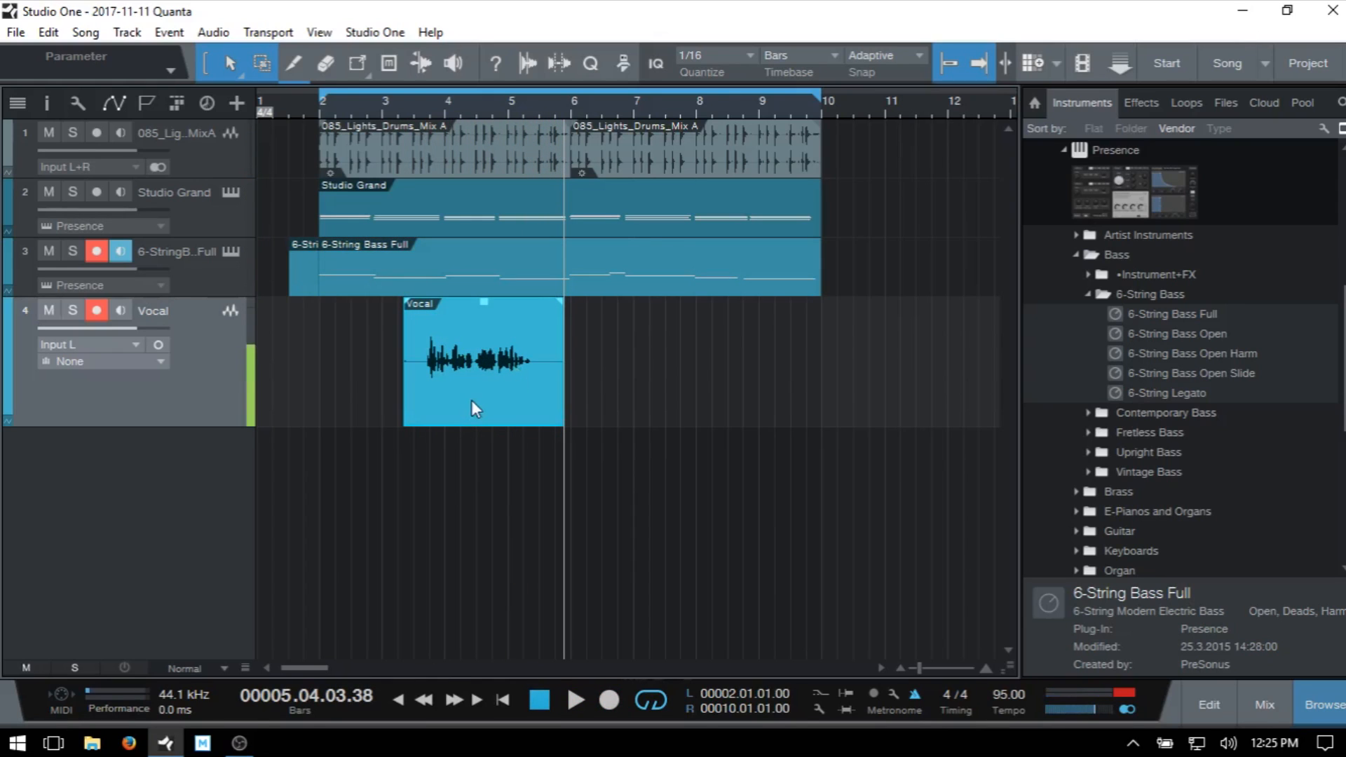
key("Delete")
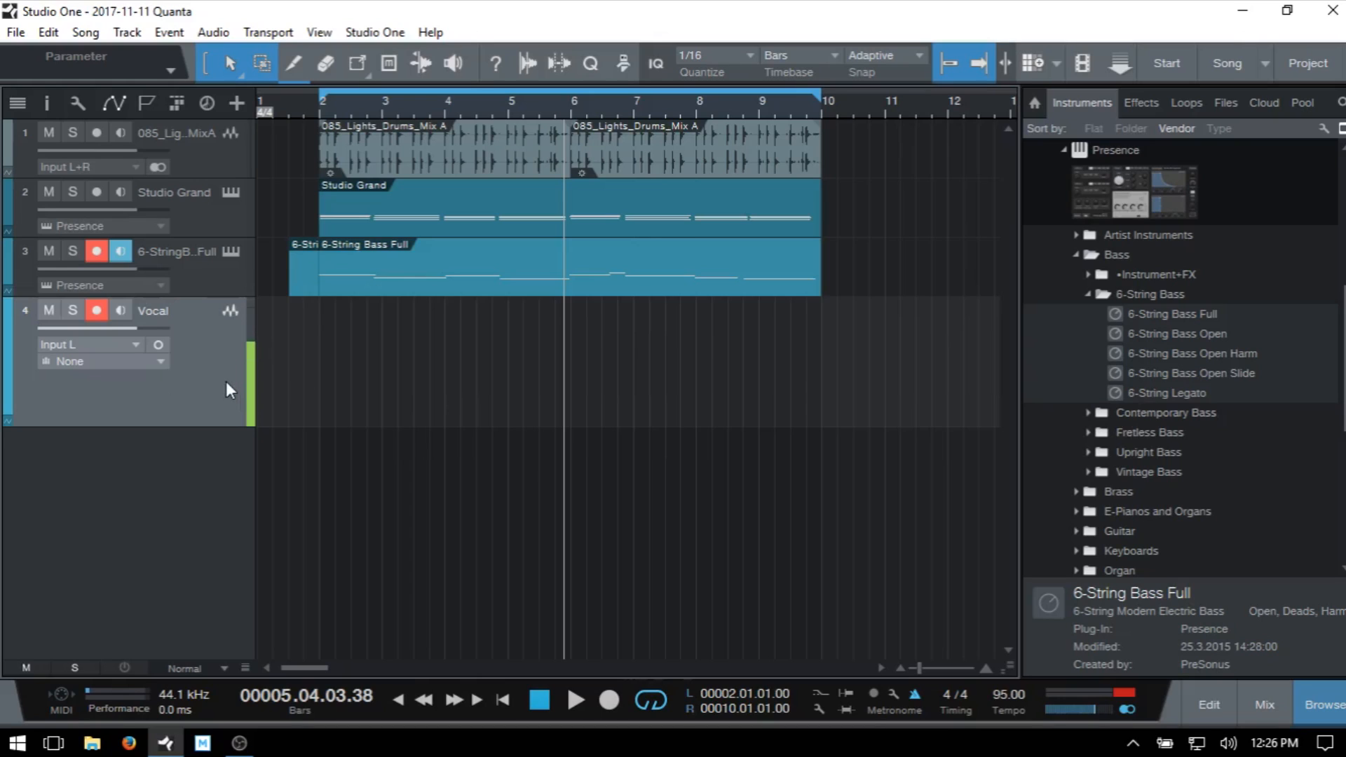
key("Delete")
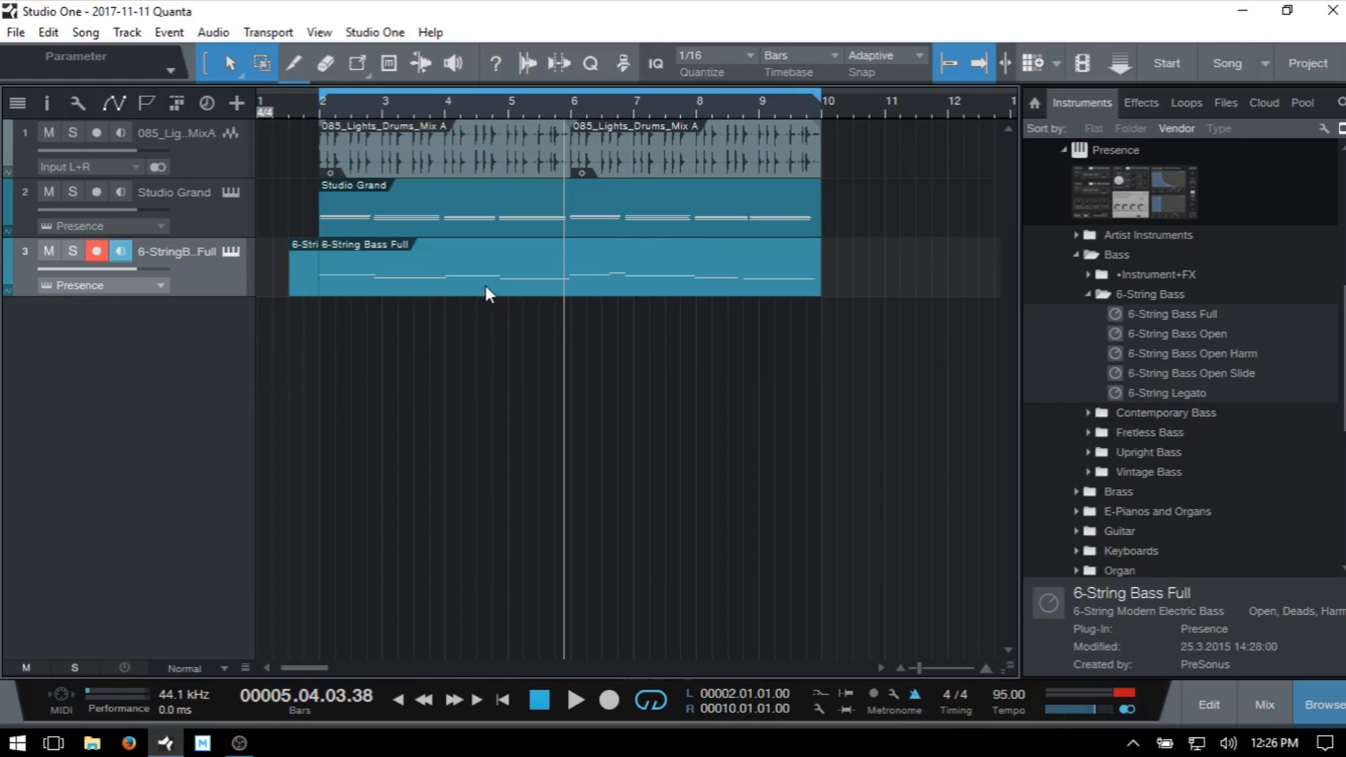
- Open the bass track's instrument window and remove both Presence instruments from the song
left_click(231, 252)
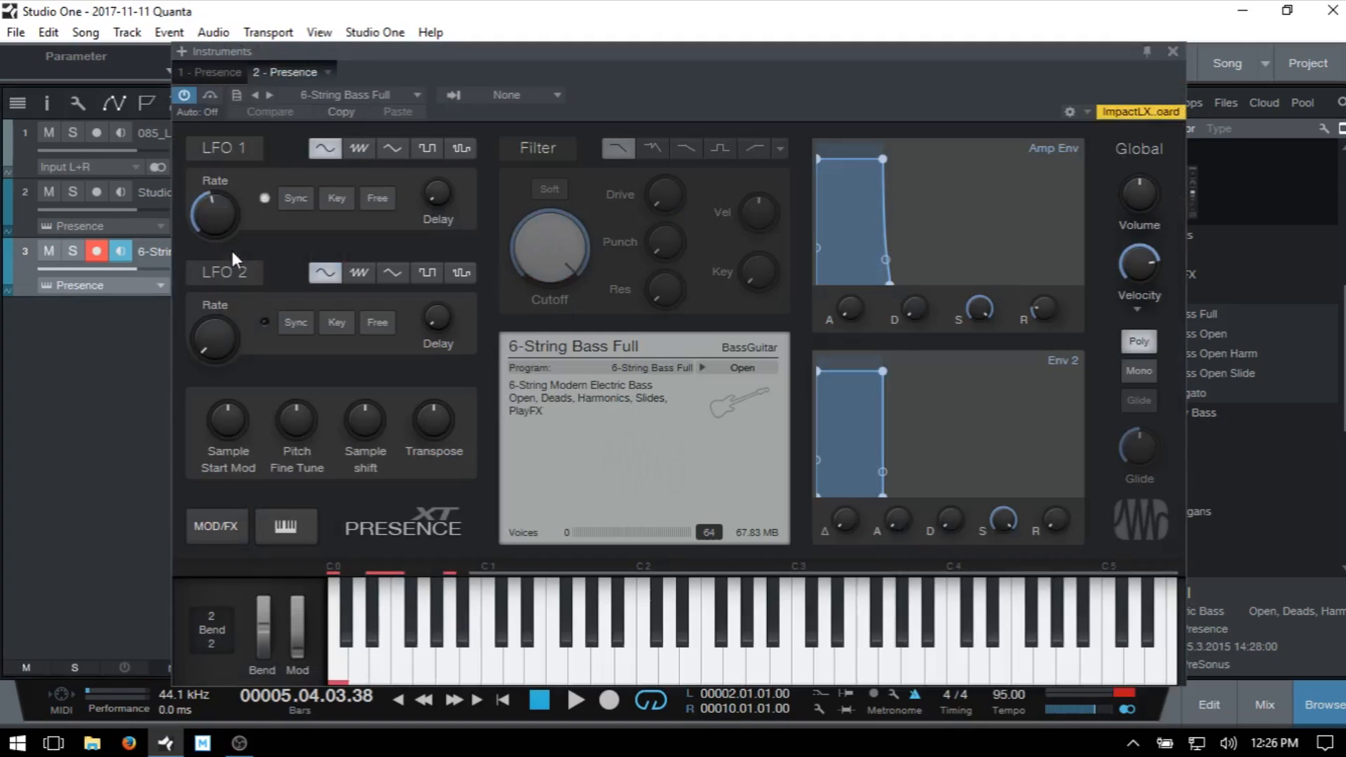
left_click(327, 74)
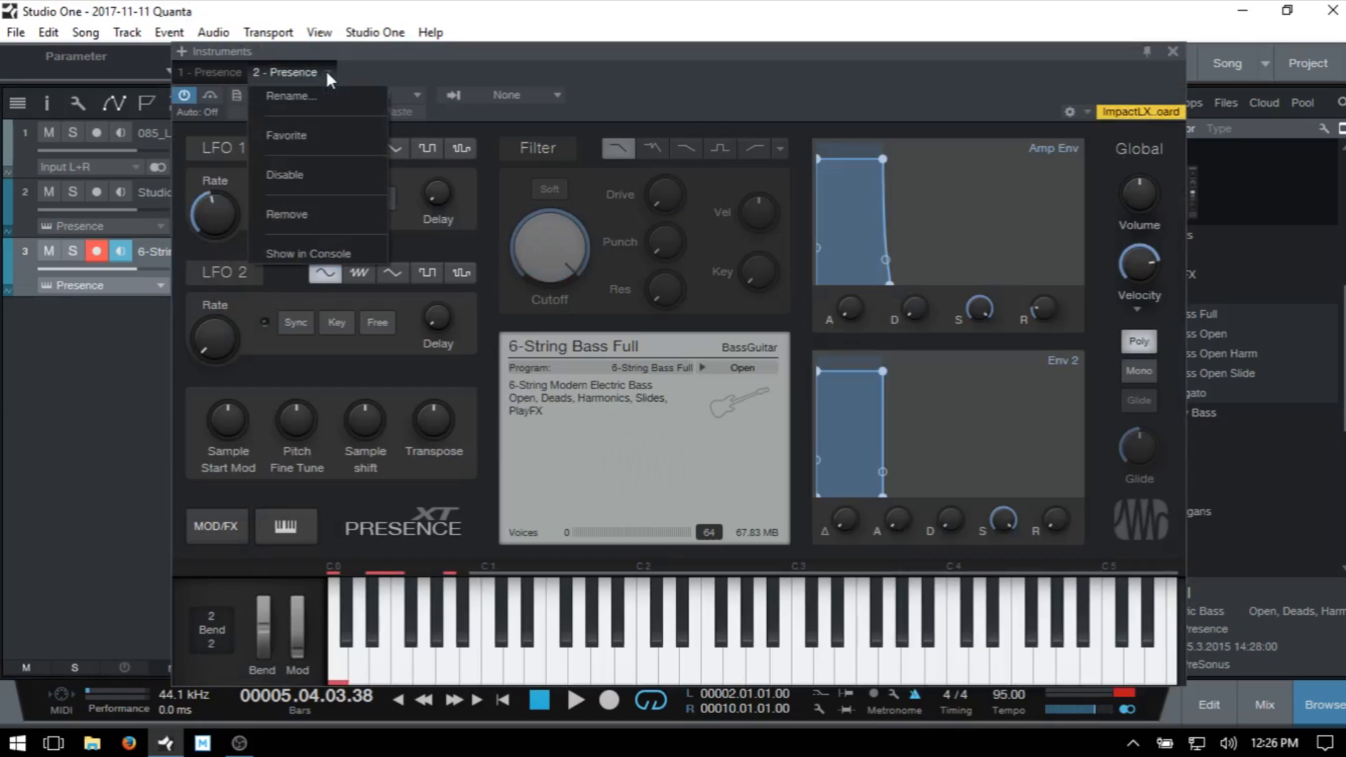
left_click(301, 216)
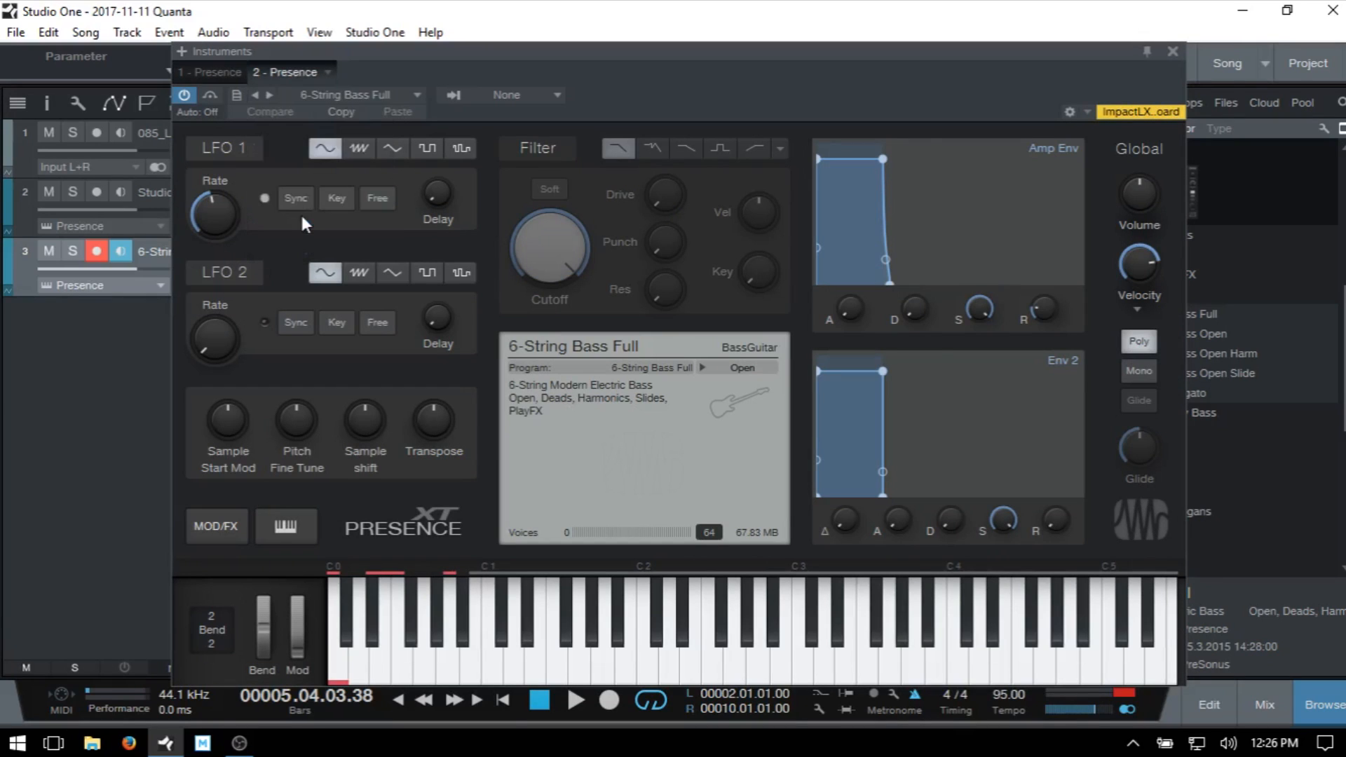
left_click(252, 73)
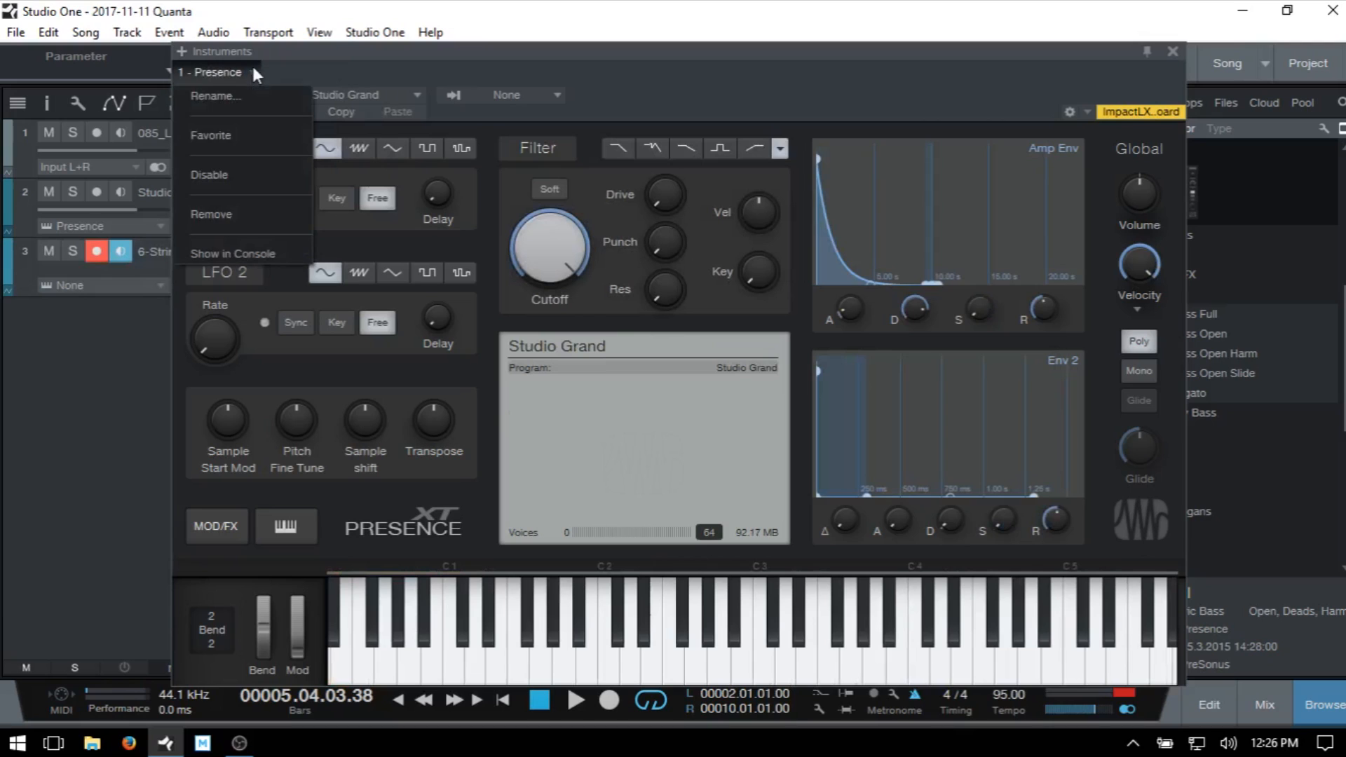
left_click(219, 216)
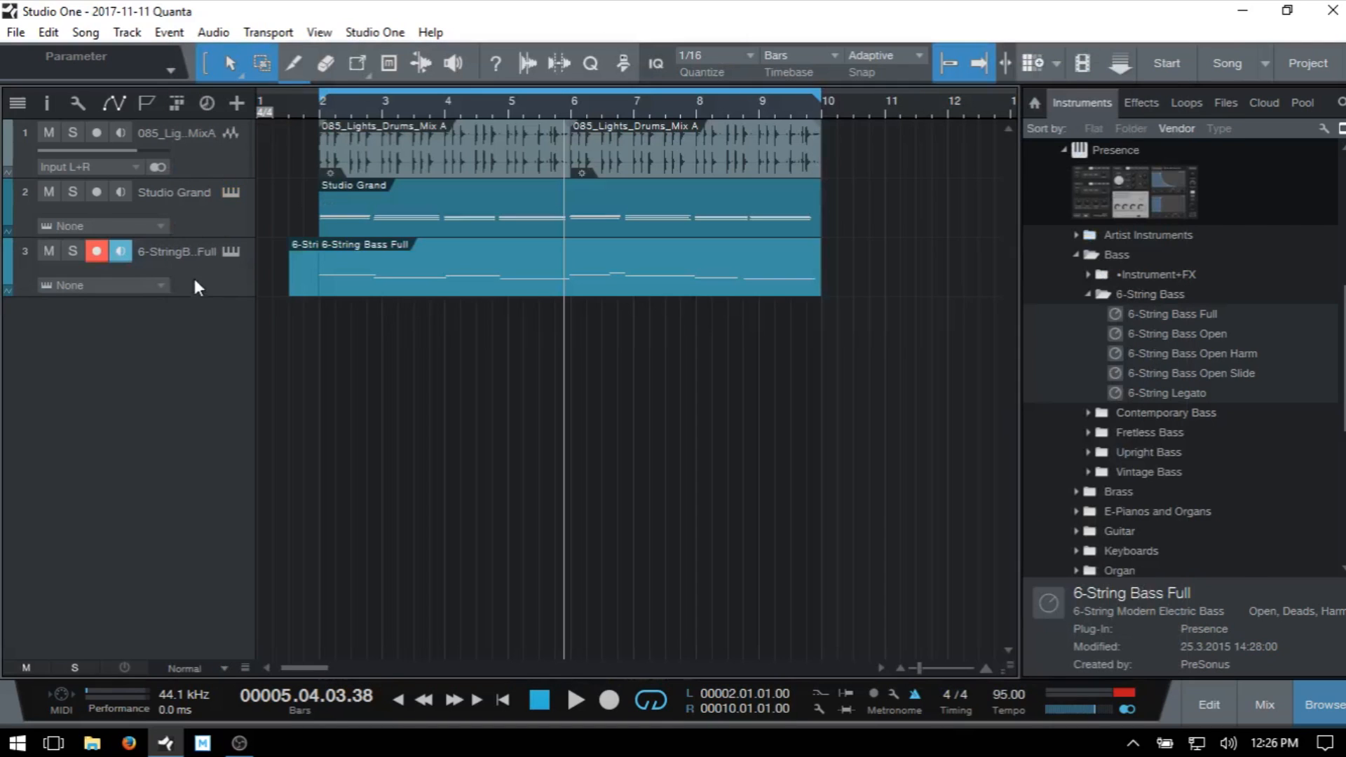
- Delete the bass, Studio Grand and drum loop tracks and move the loop range's end to bar 6
left_click(213, 283)
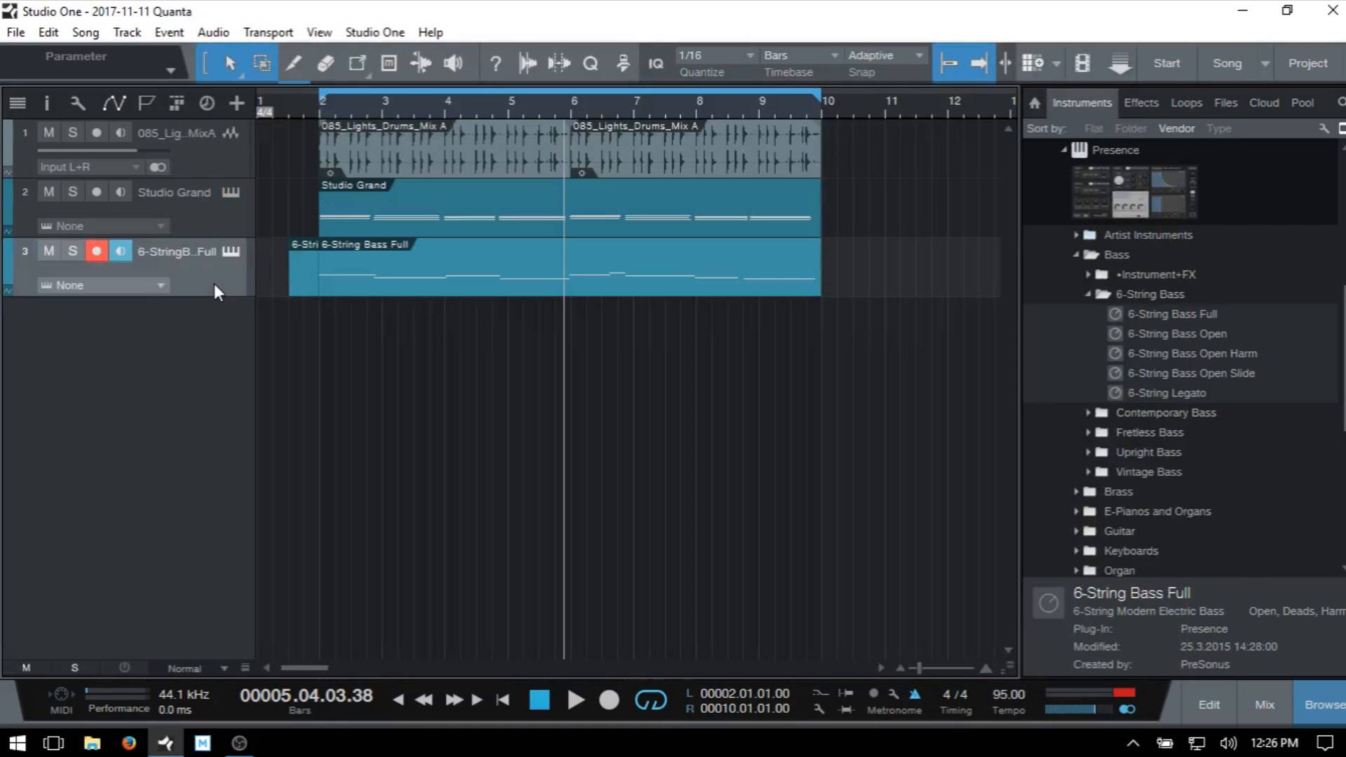
key("Delete")
key("Delete")
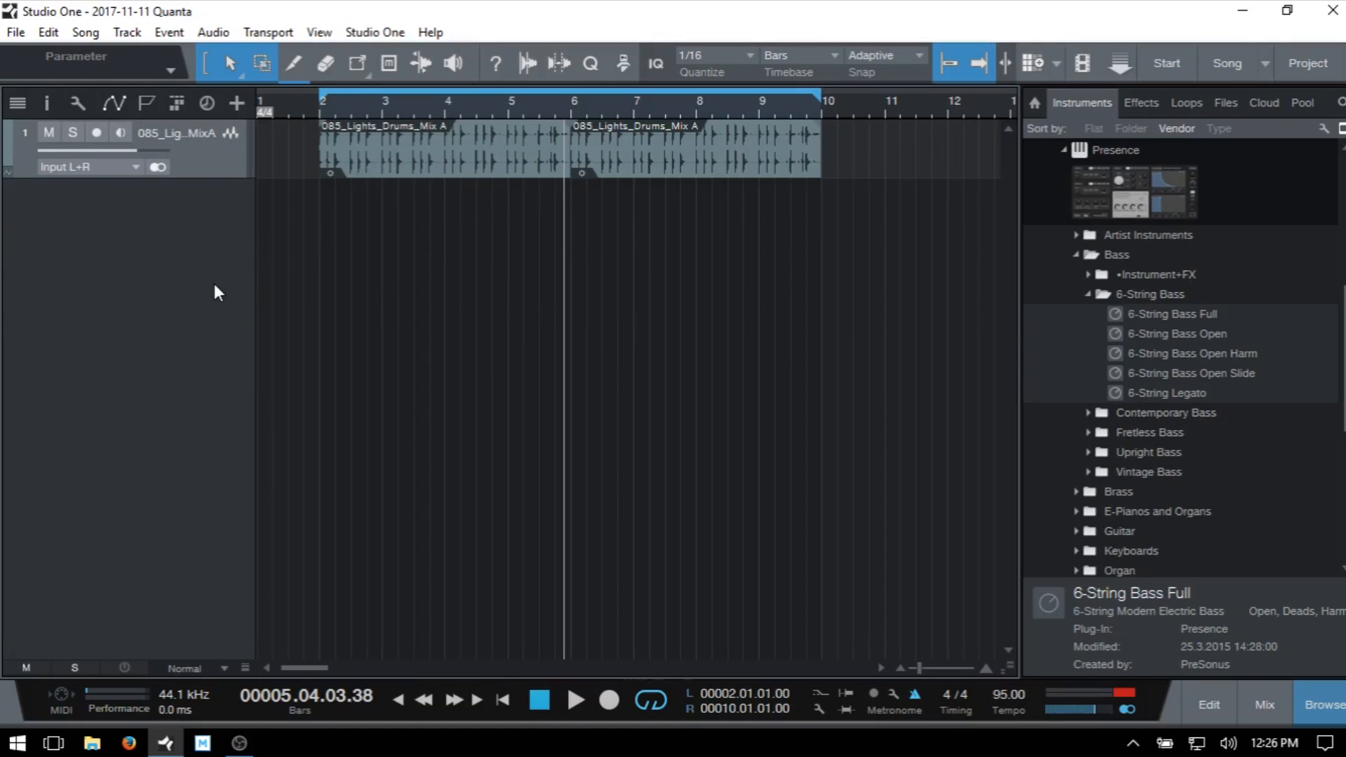
key("Delete")
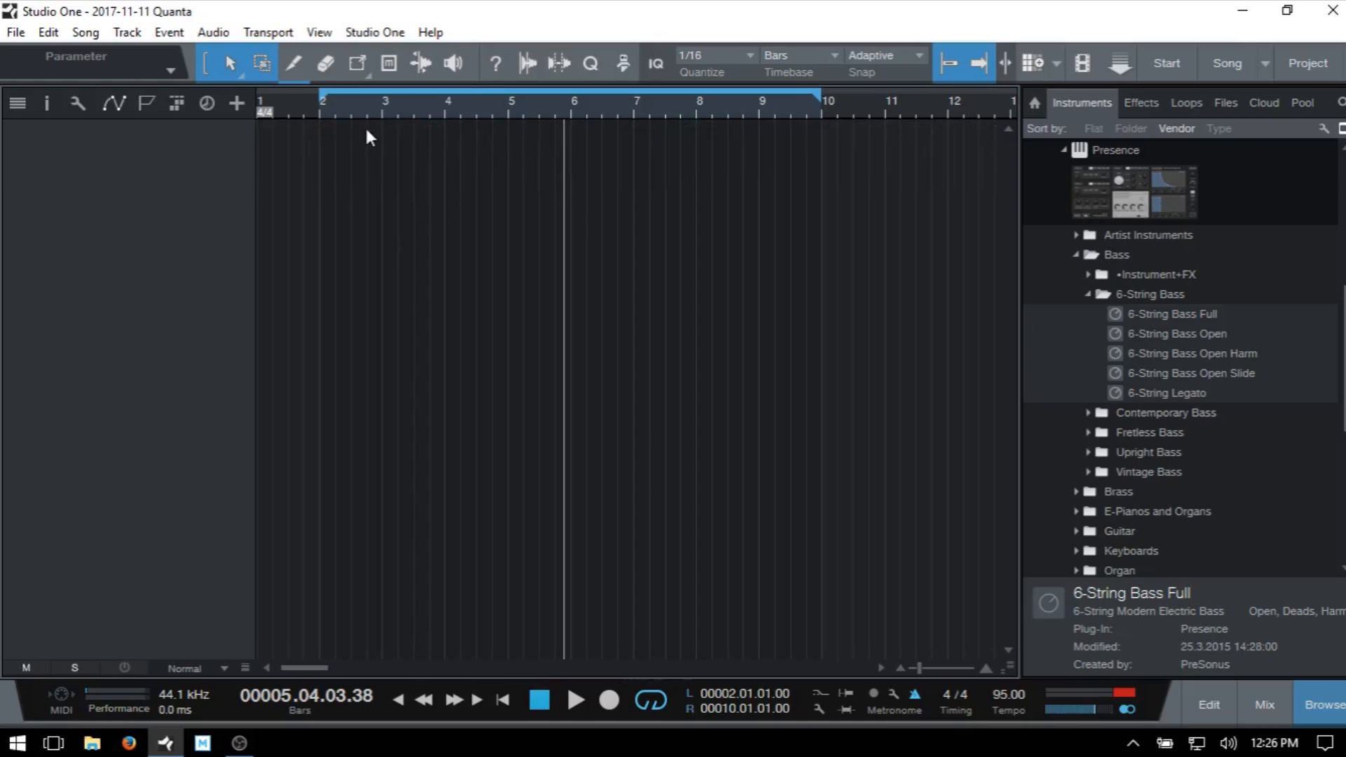
left_click(575, 113, "alt")
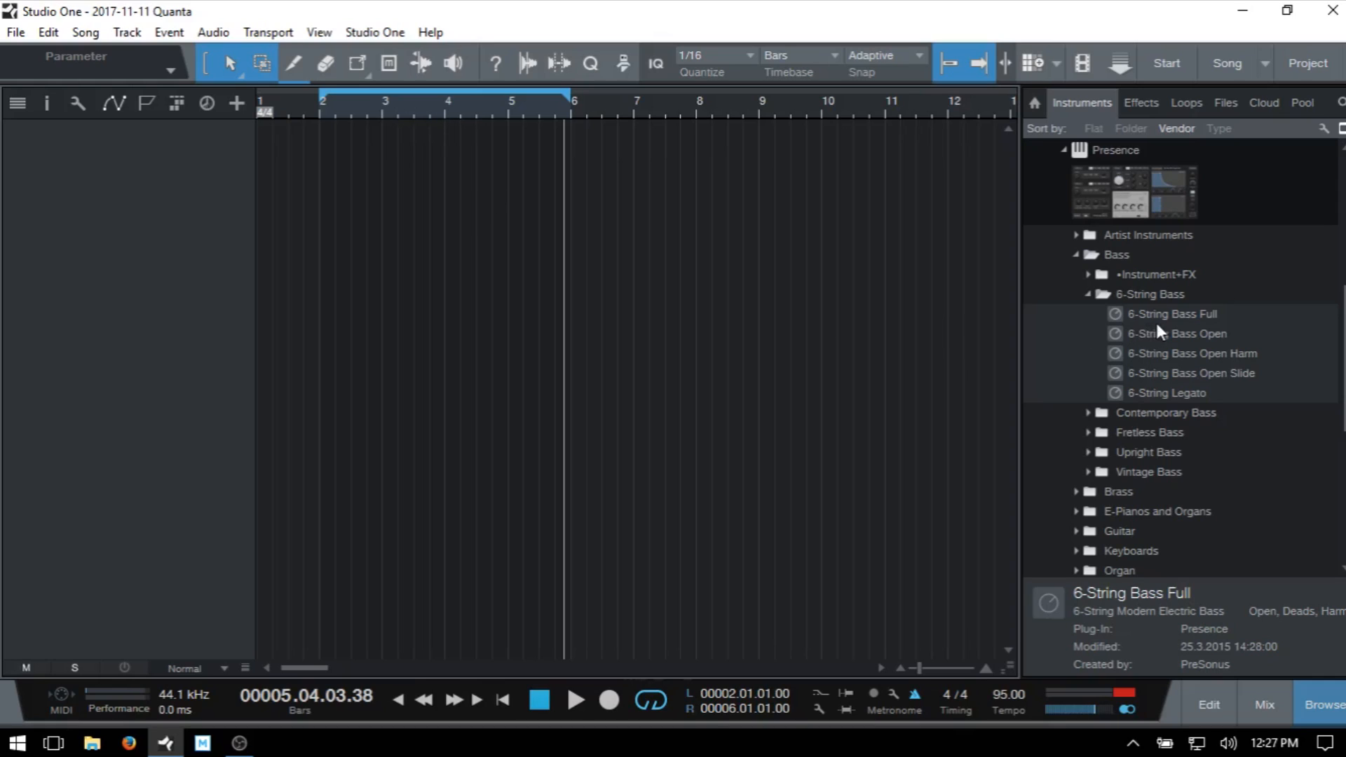
- Collapse the open Presence folders in the browser and add PreSonus Impact as a new instrument track, repositioning its window
left_click(1088, 295)
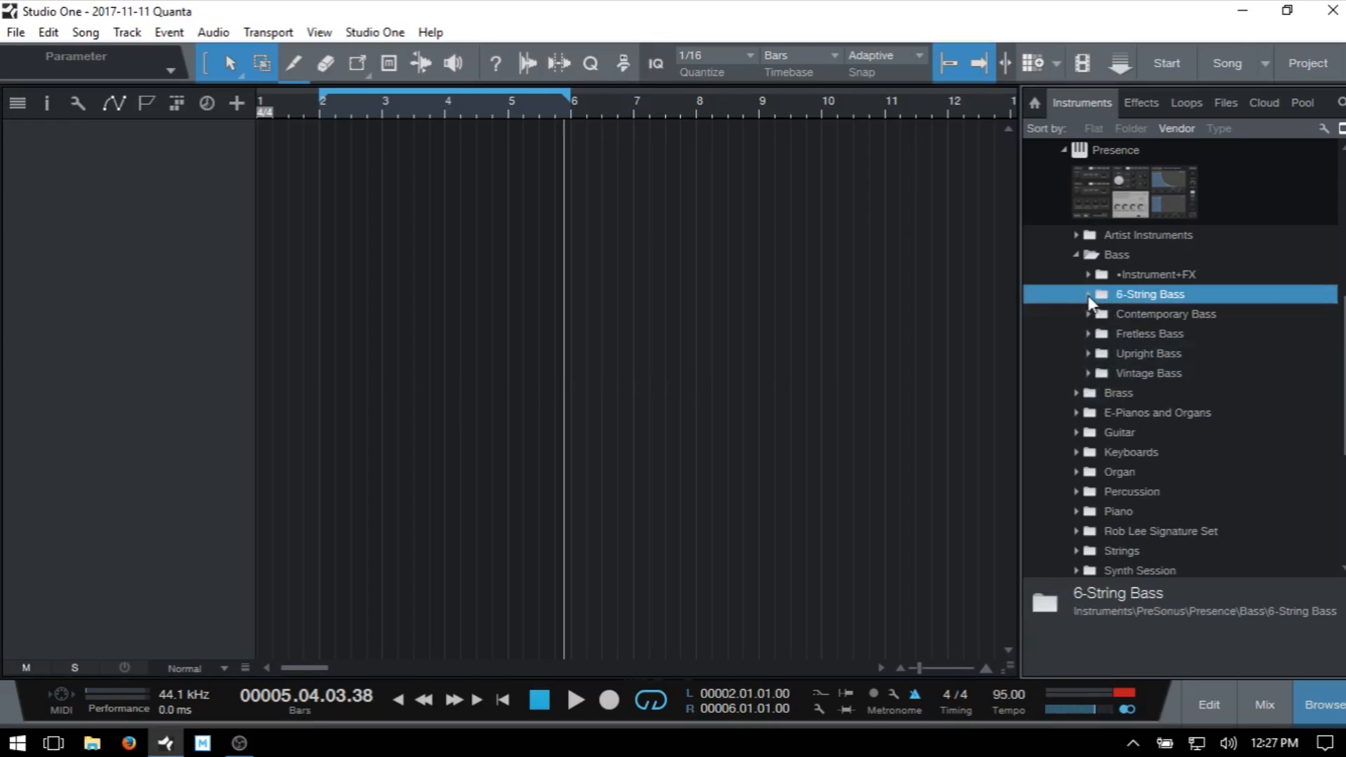
left_click(1074, 254)
scroll(1080, 281, "up", 3)
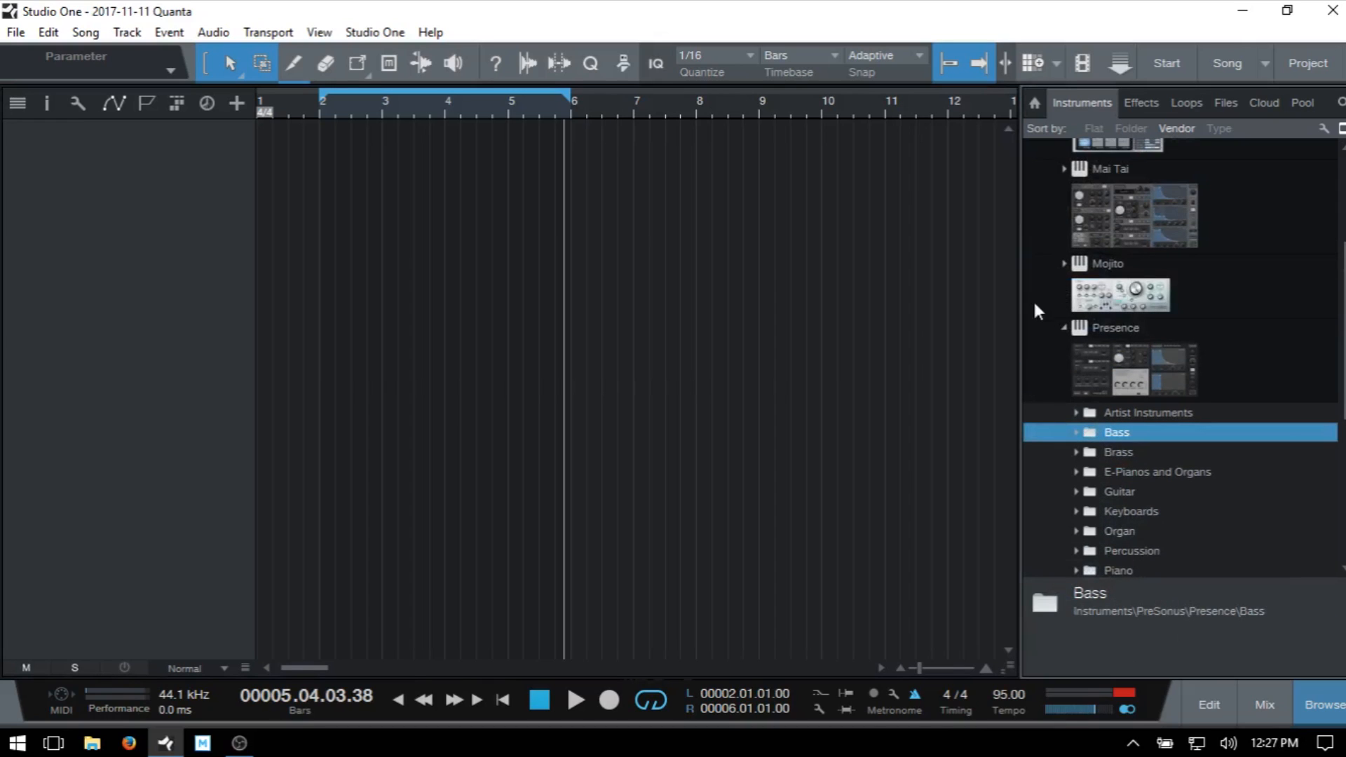
left_click(1065, 329)
scroll(1129, 324, "up", 3)
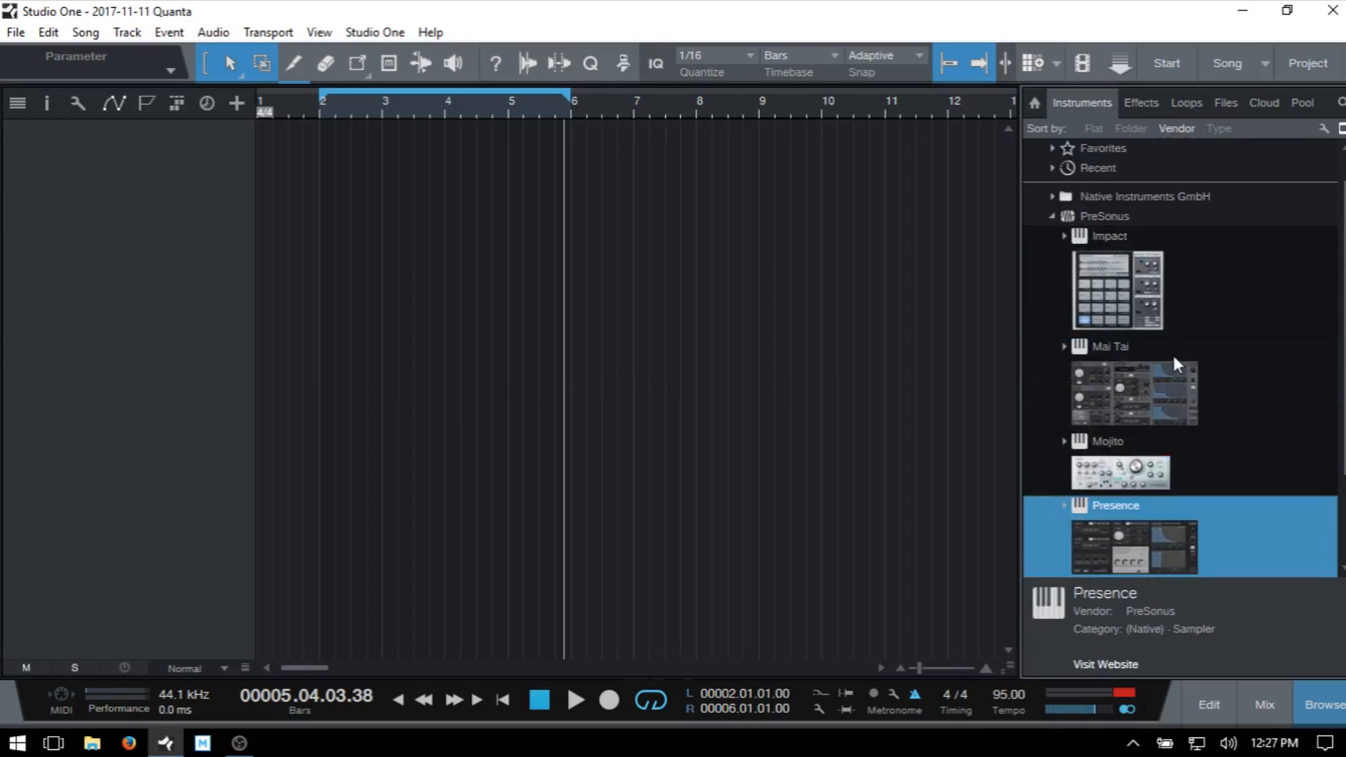
left_click_drag(1108, 274, 570, 208)
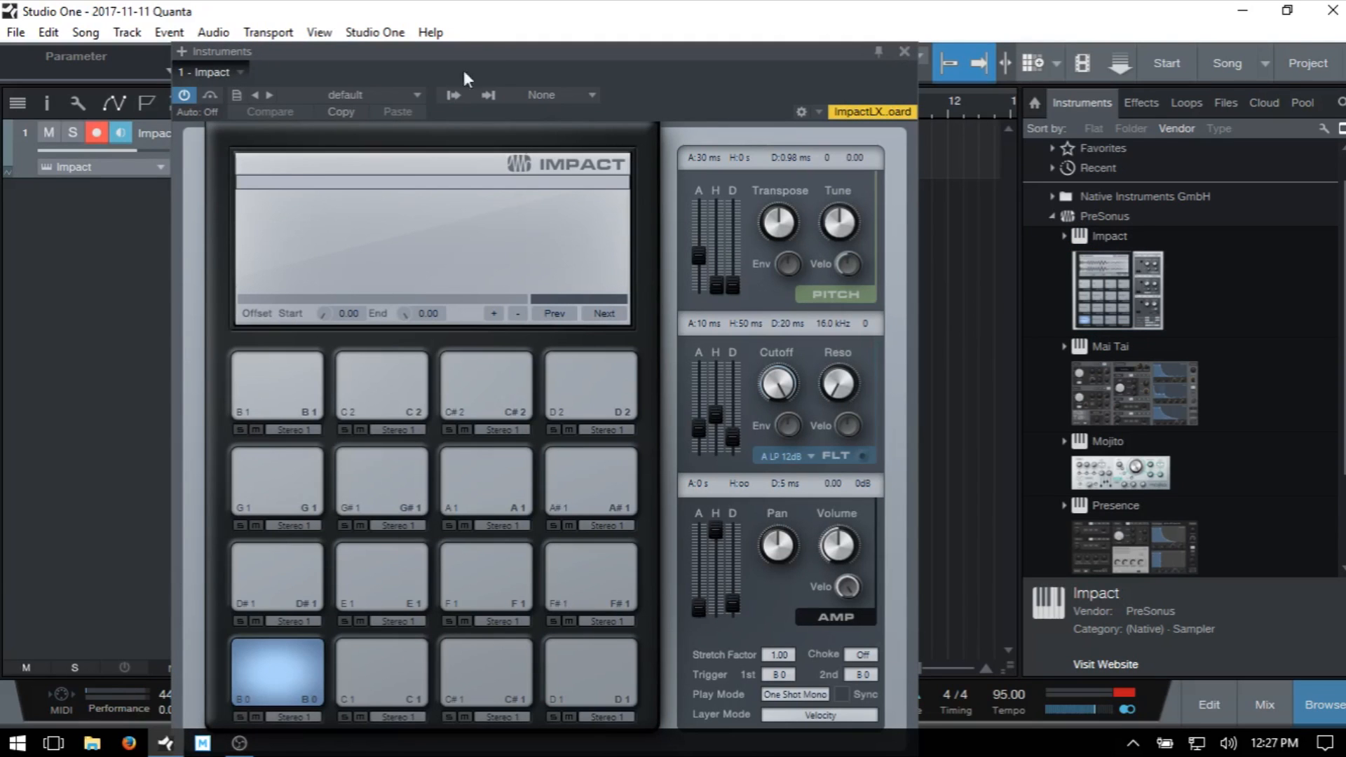
left_click_drag(511, 56, 599, 25)
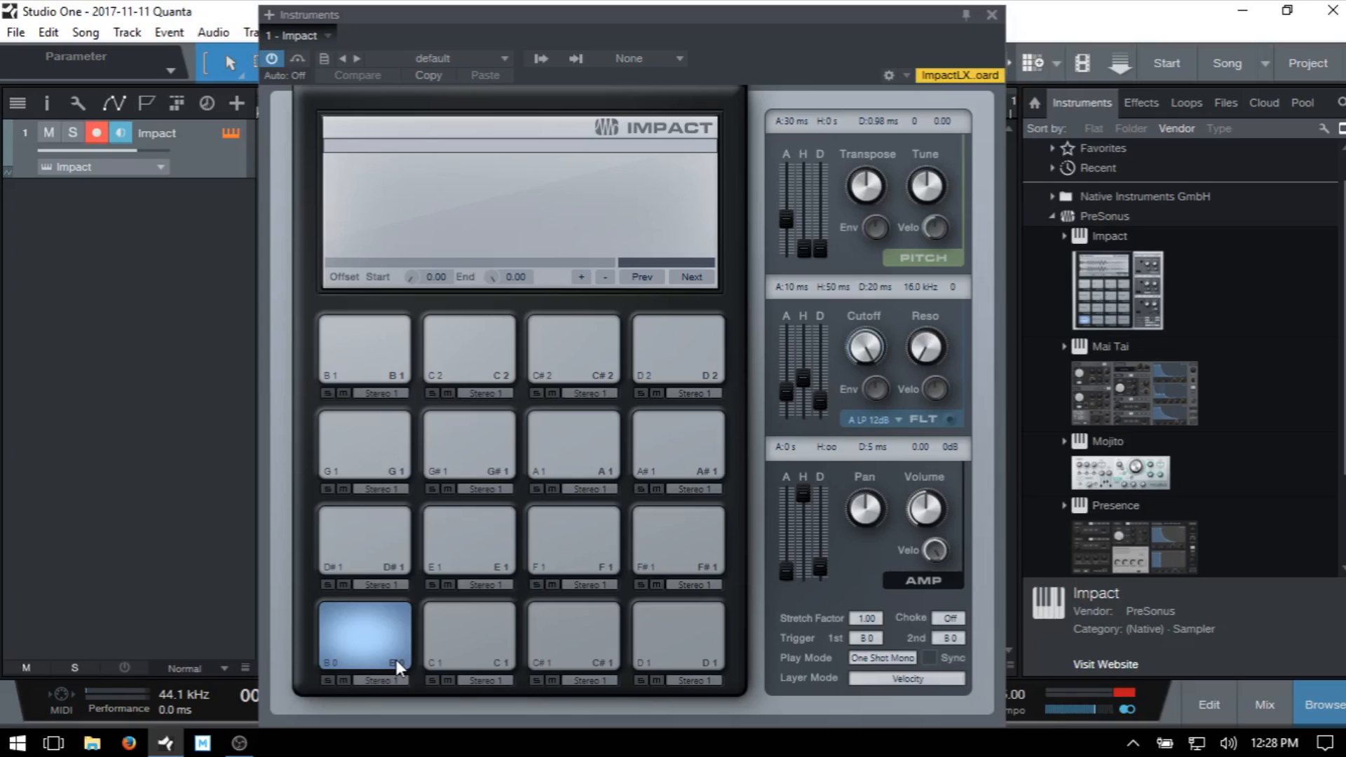
- Try Impact's Dancehall Madness 2 preset and replace it with the Minimal Electro Vibes preset
left_click(504, 60)
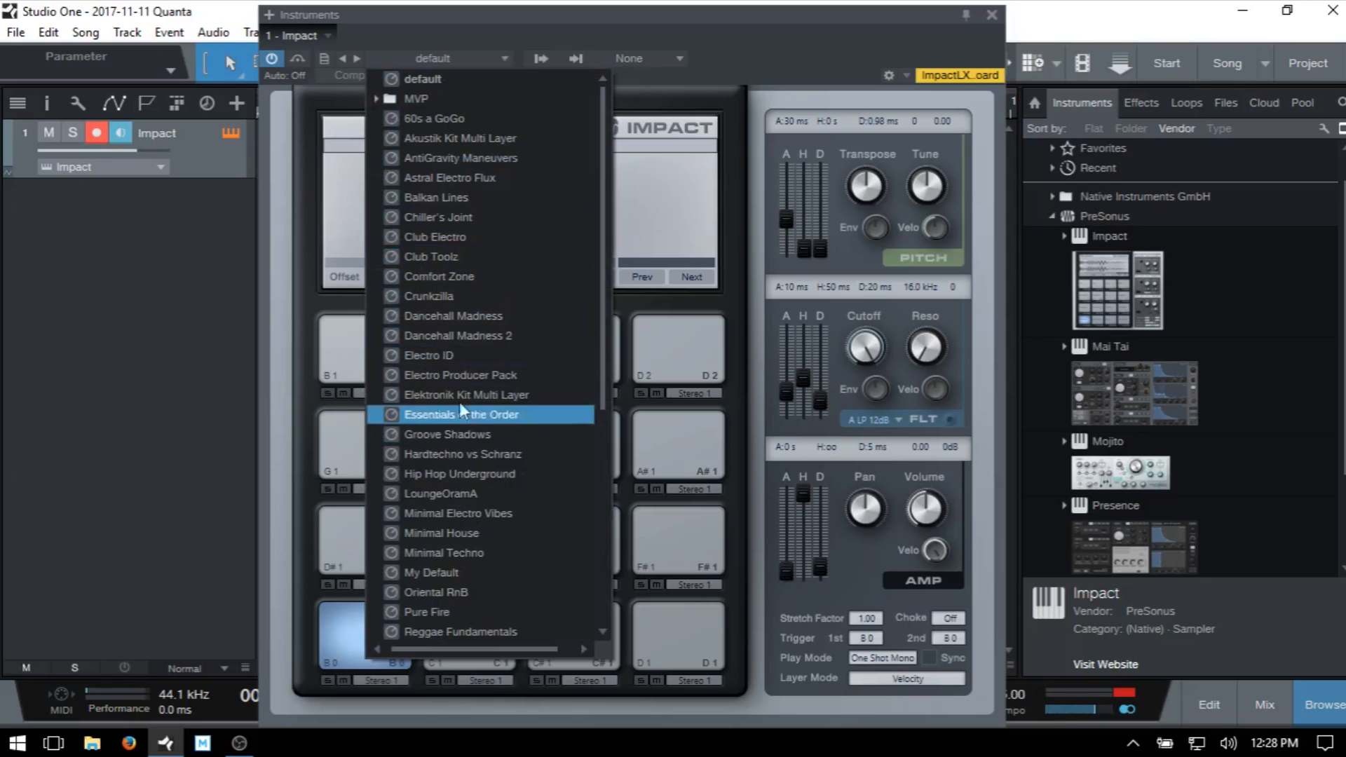
left_click(795, 40)
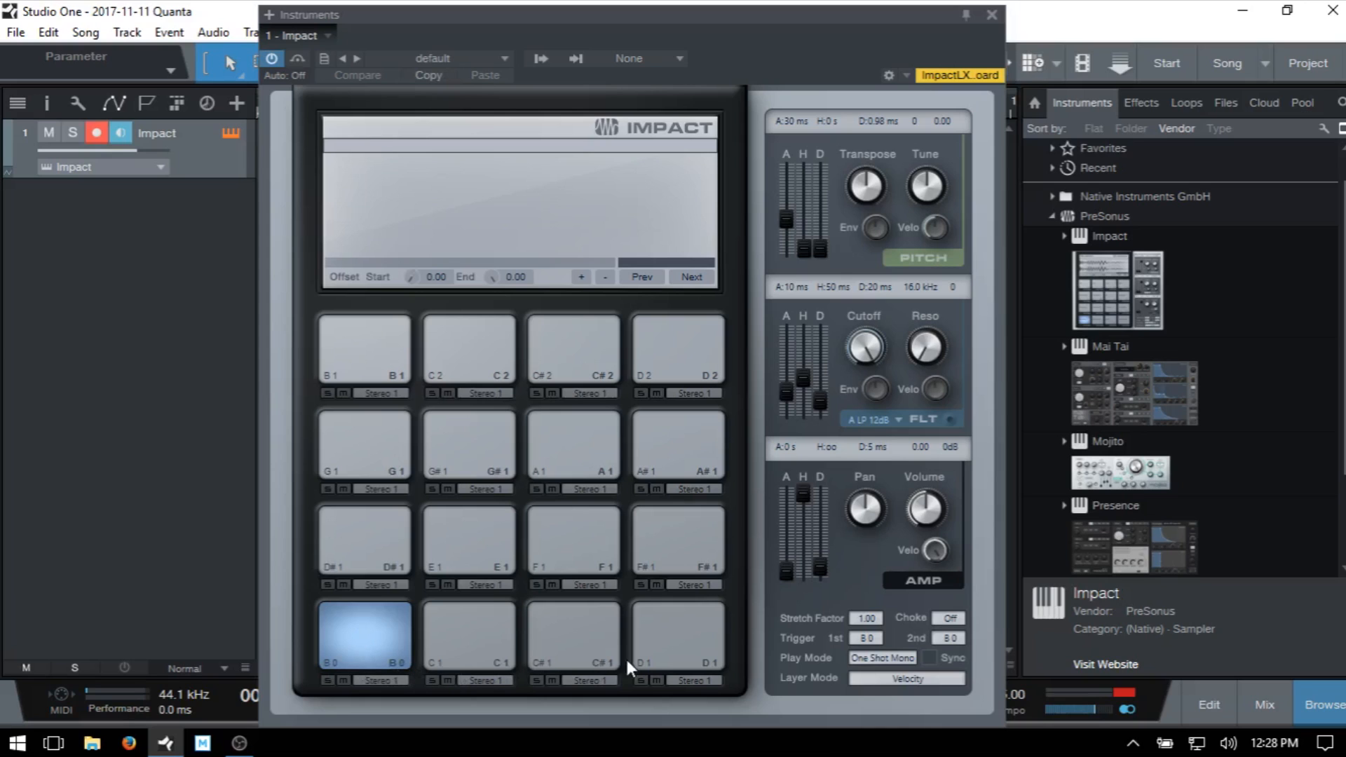
left_click(466, 59)
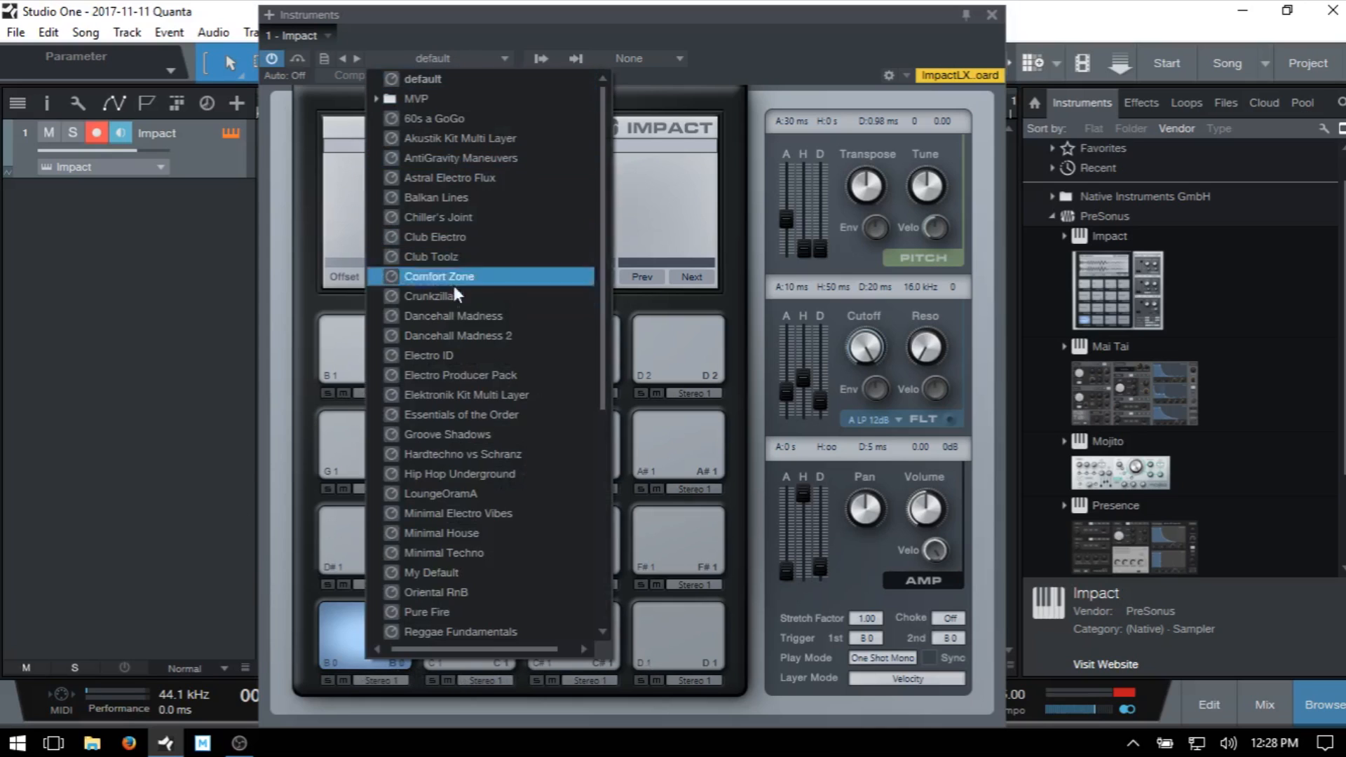
left_click(466, 338)
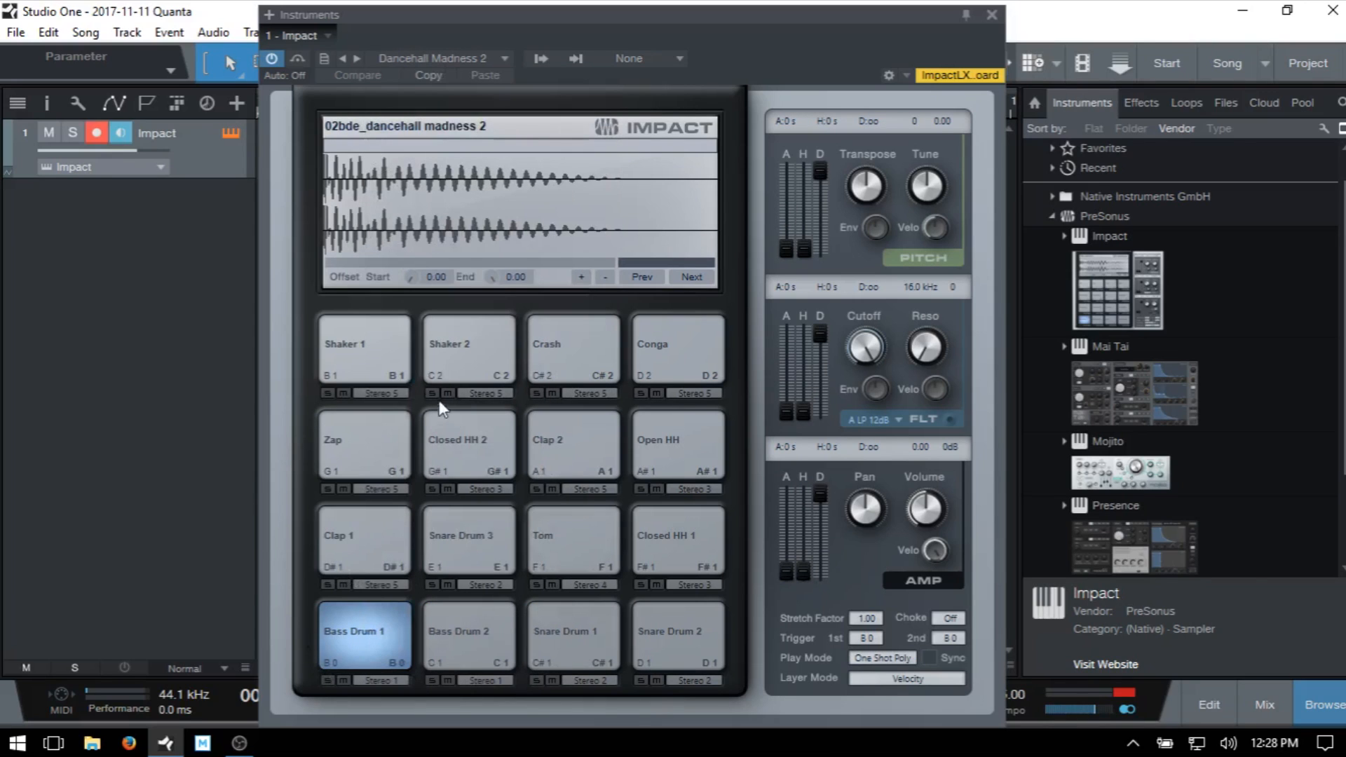
left_click(457, 58)
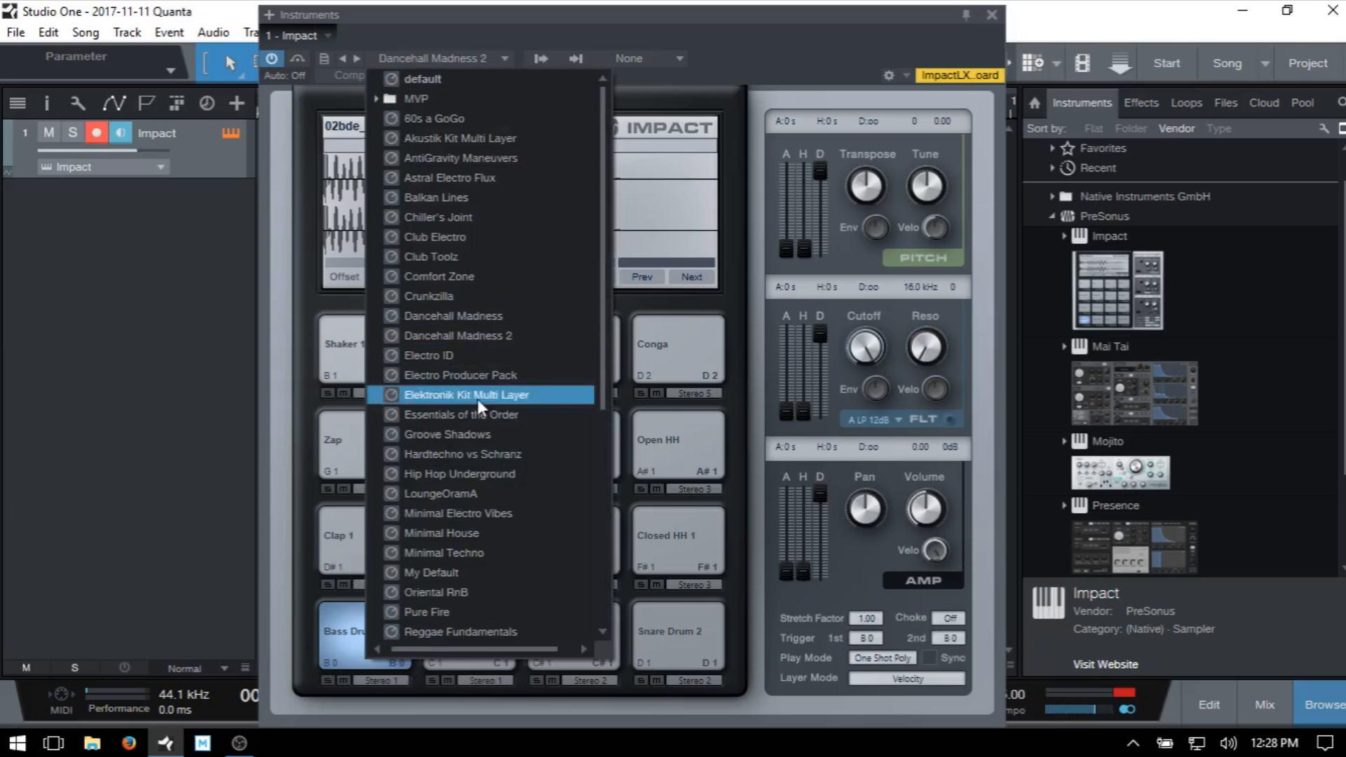
left_click(465, 512)
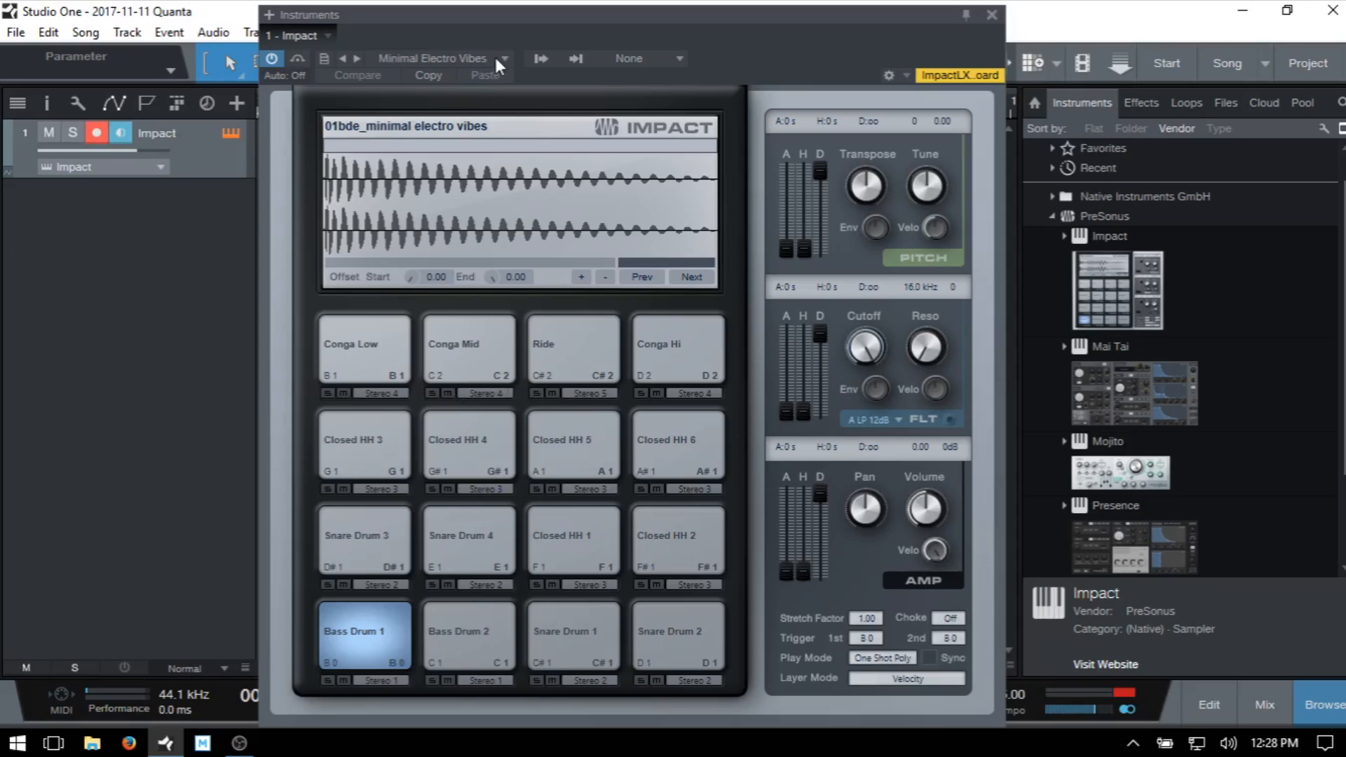
- Set both the first and second trigger notes of Impact's Bass Drum 1 pad to C 1
left_click(363, 635)
double_click(867, 640)
double_click(949, 637)
left_click(863, 577)
- Set both the first and second trigger notes of Impact's Bass Drum 2 pad to C# 1
left_click(482, 617)
double_click(868, 639)
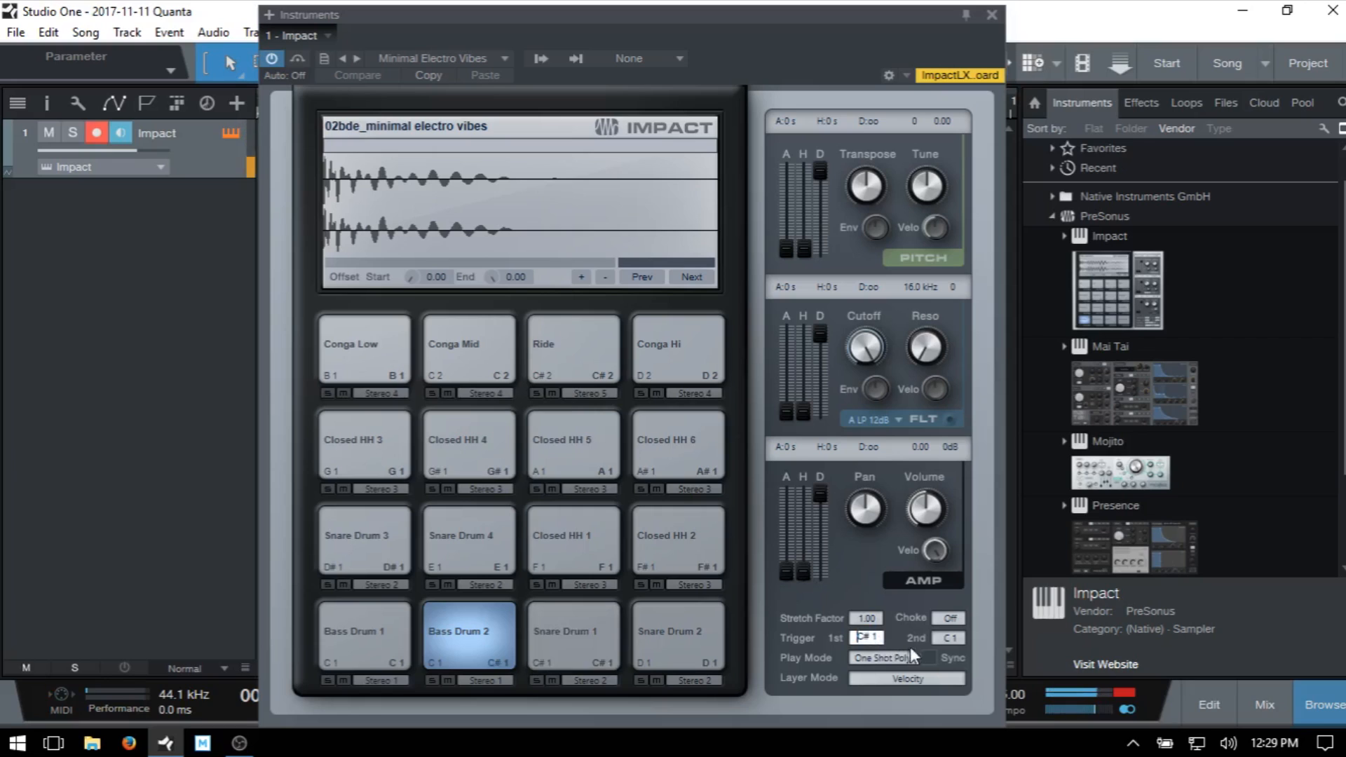
double_click(956, 638)
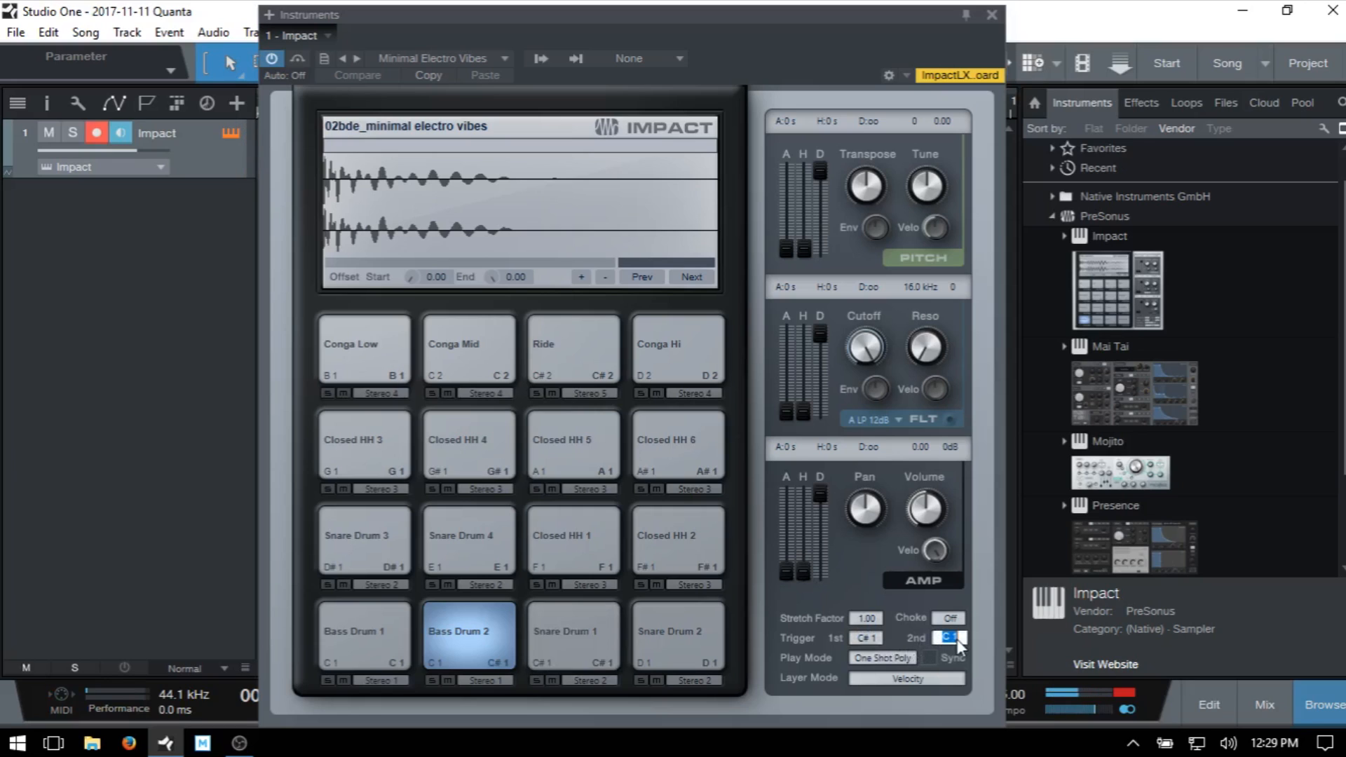
left_click(873, 583)
left_click(323, 58)
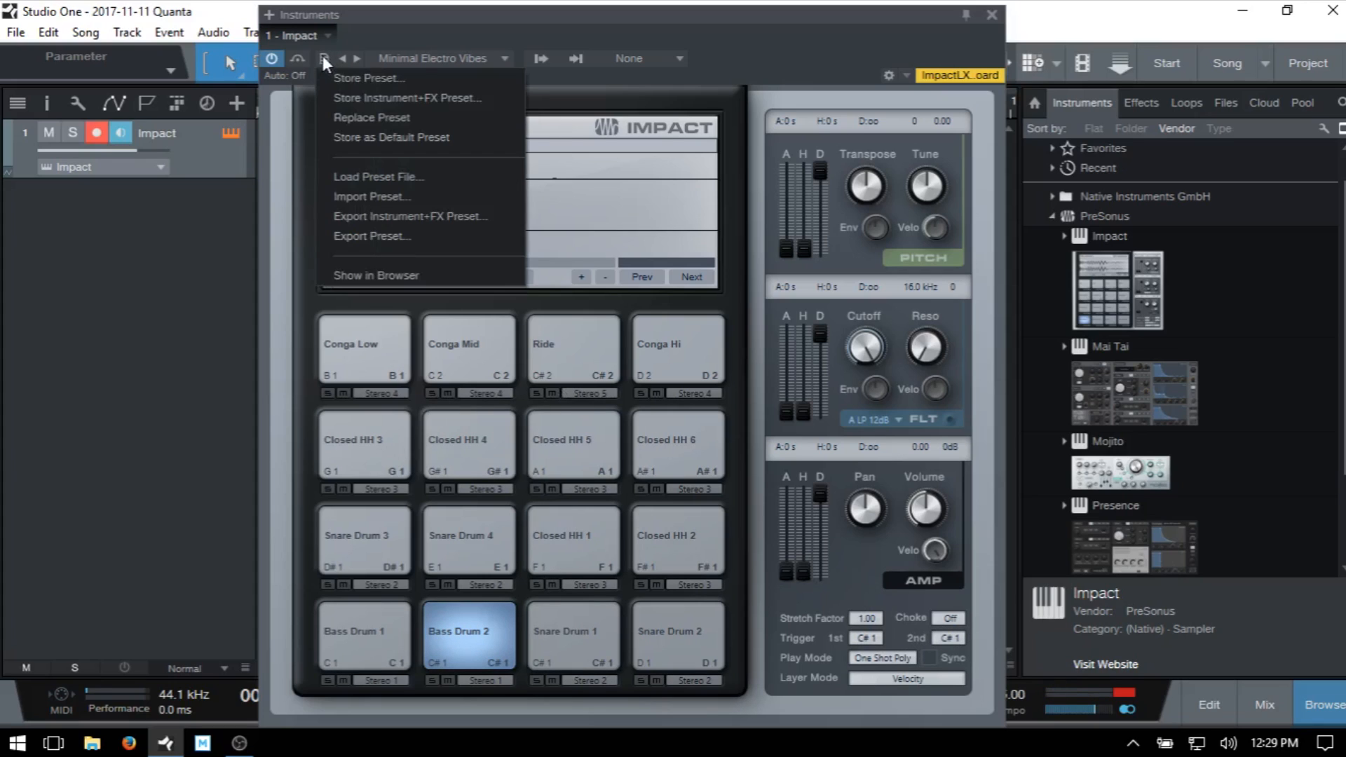
left_click(356, 77)
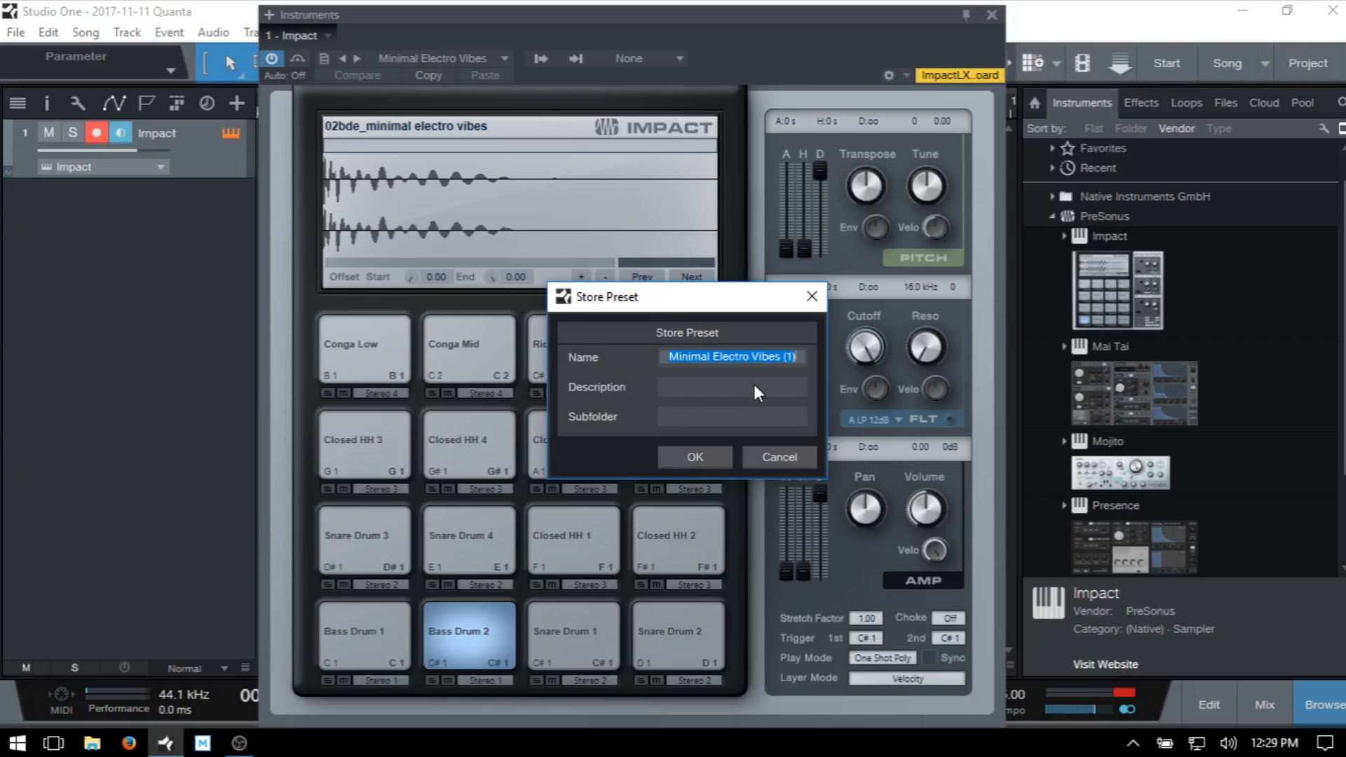
left_click(781, 457)
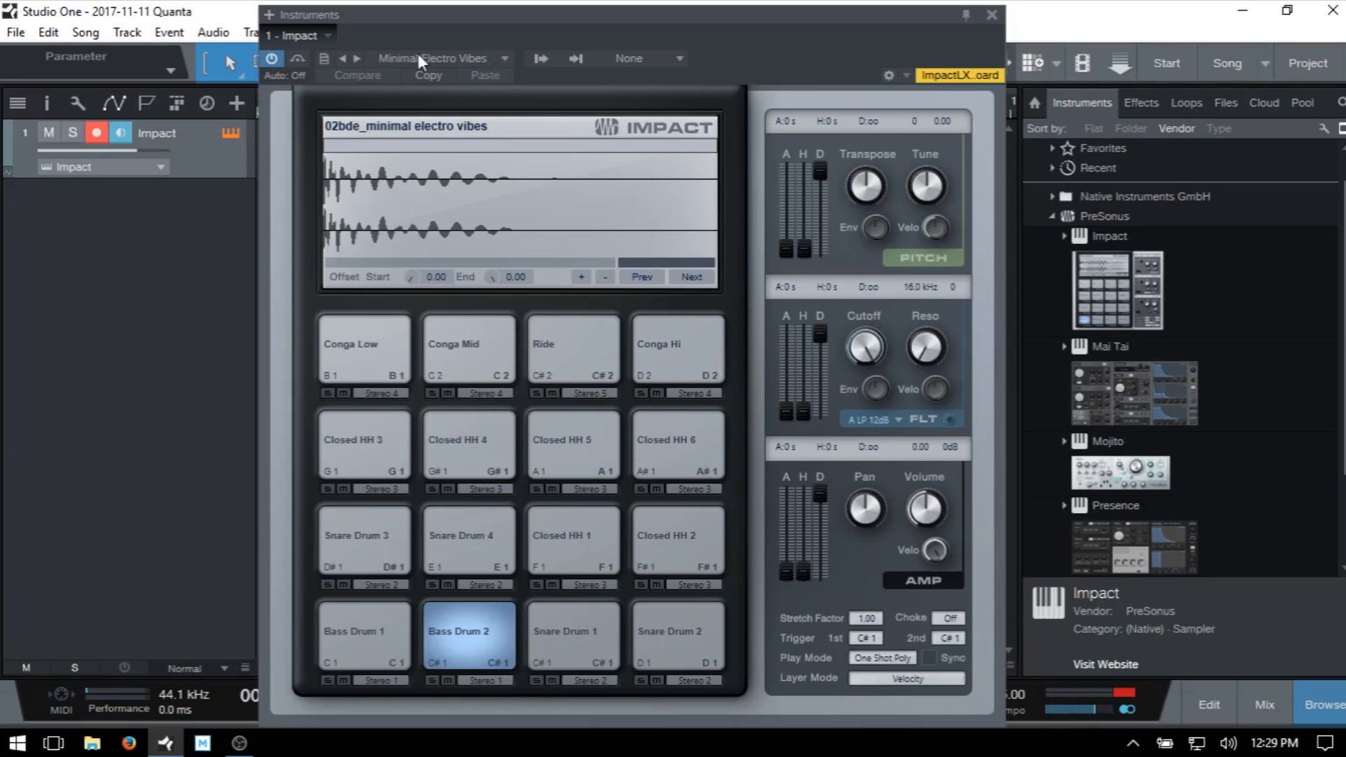
- Load Impact's My Default preset to take over its pad mapping, and load the Minimal Electro Vibes preset again
left_click(499, 62)
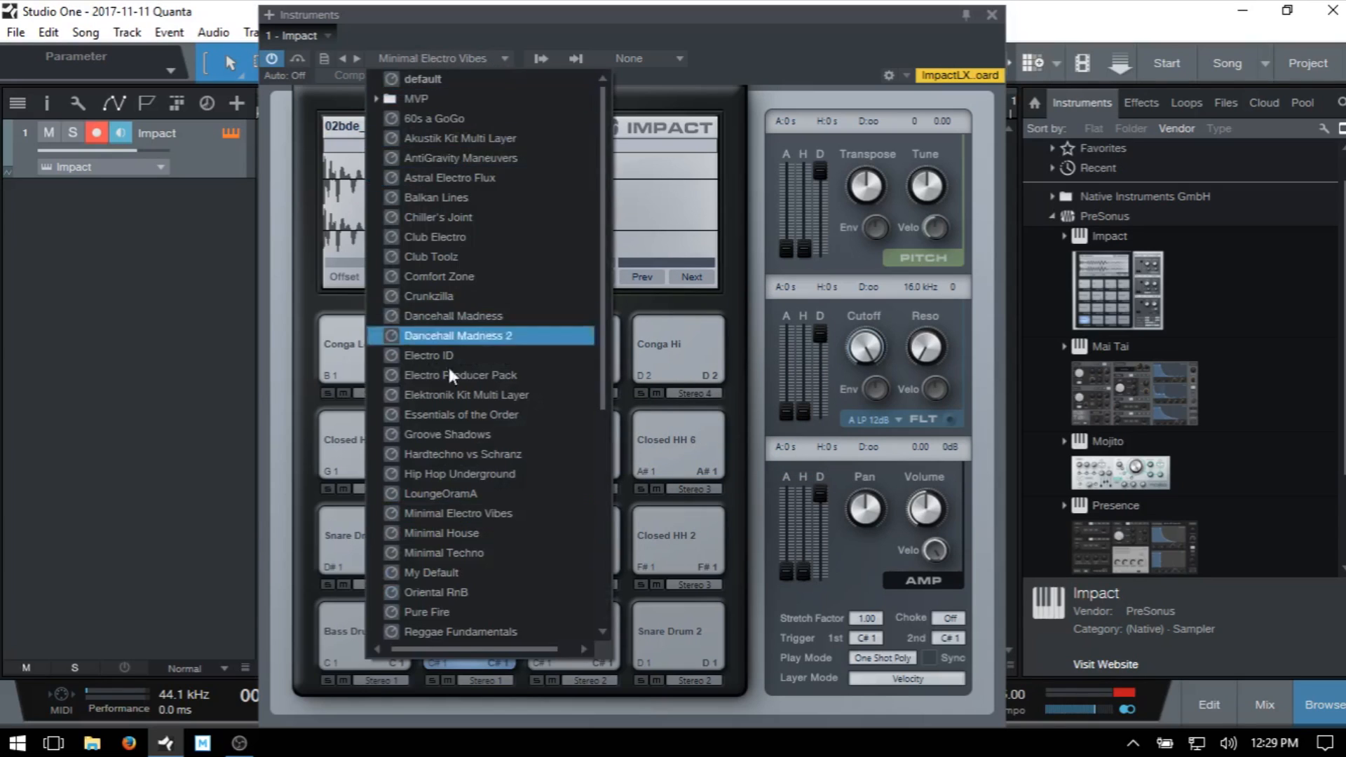
left_click(456, 571)
left_click(275, 455)
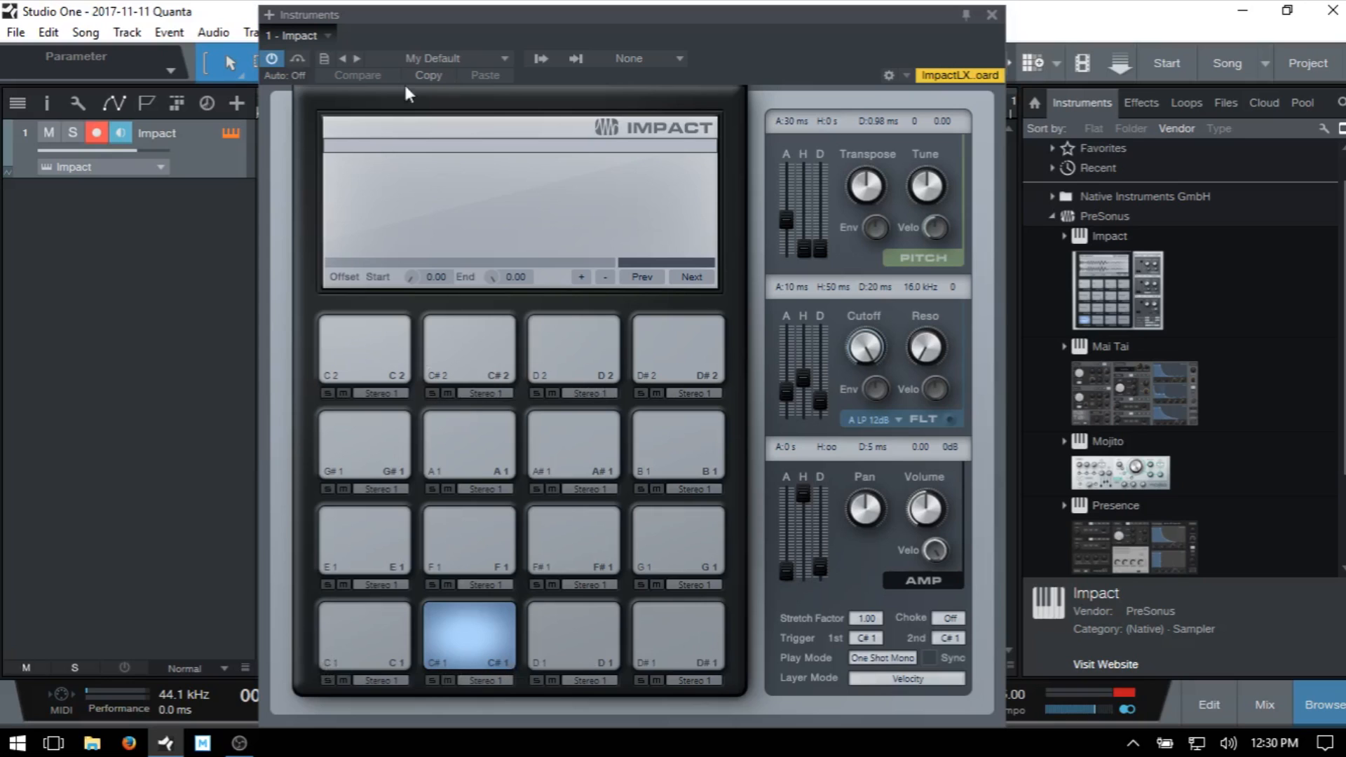
left_click(503, 60)
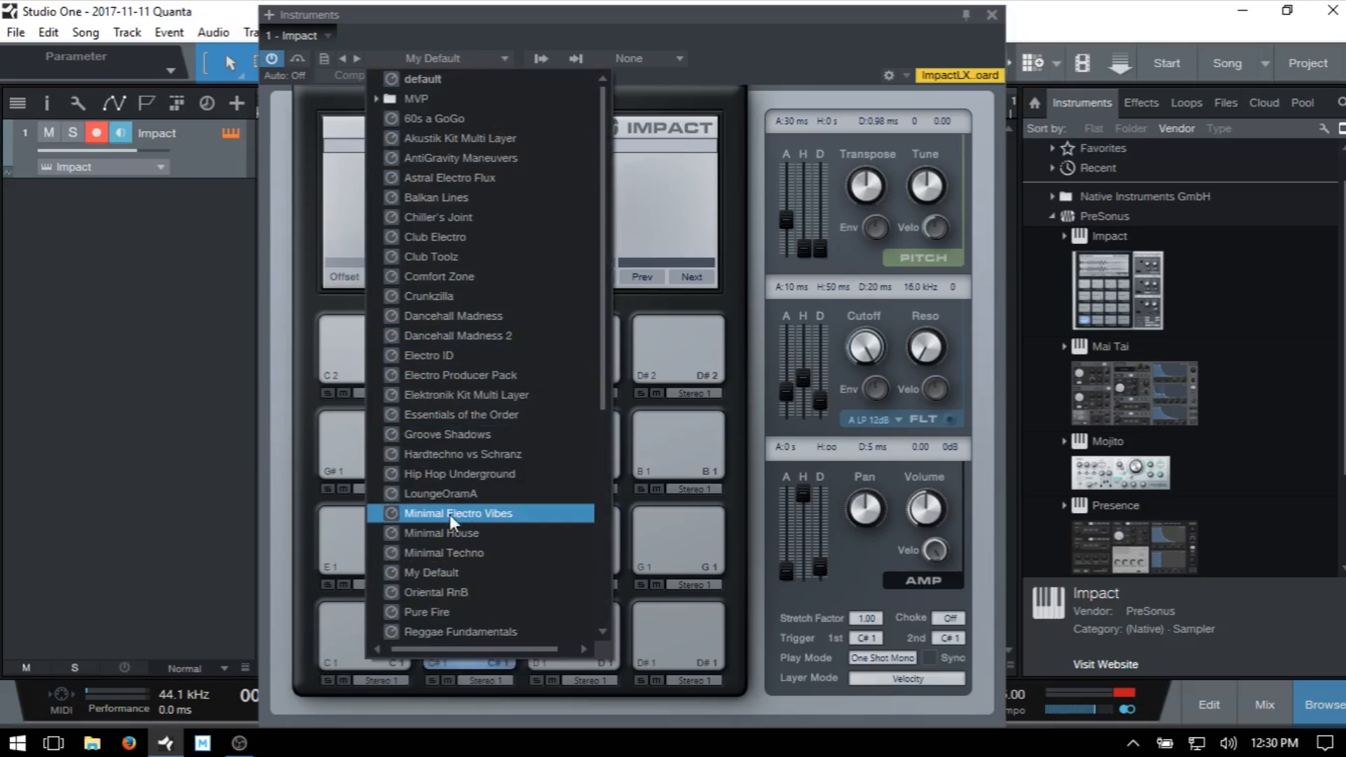
left_click(504, 511)
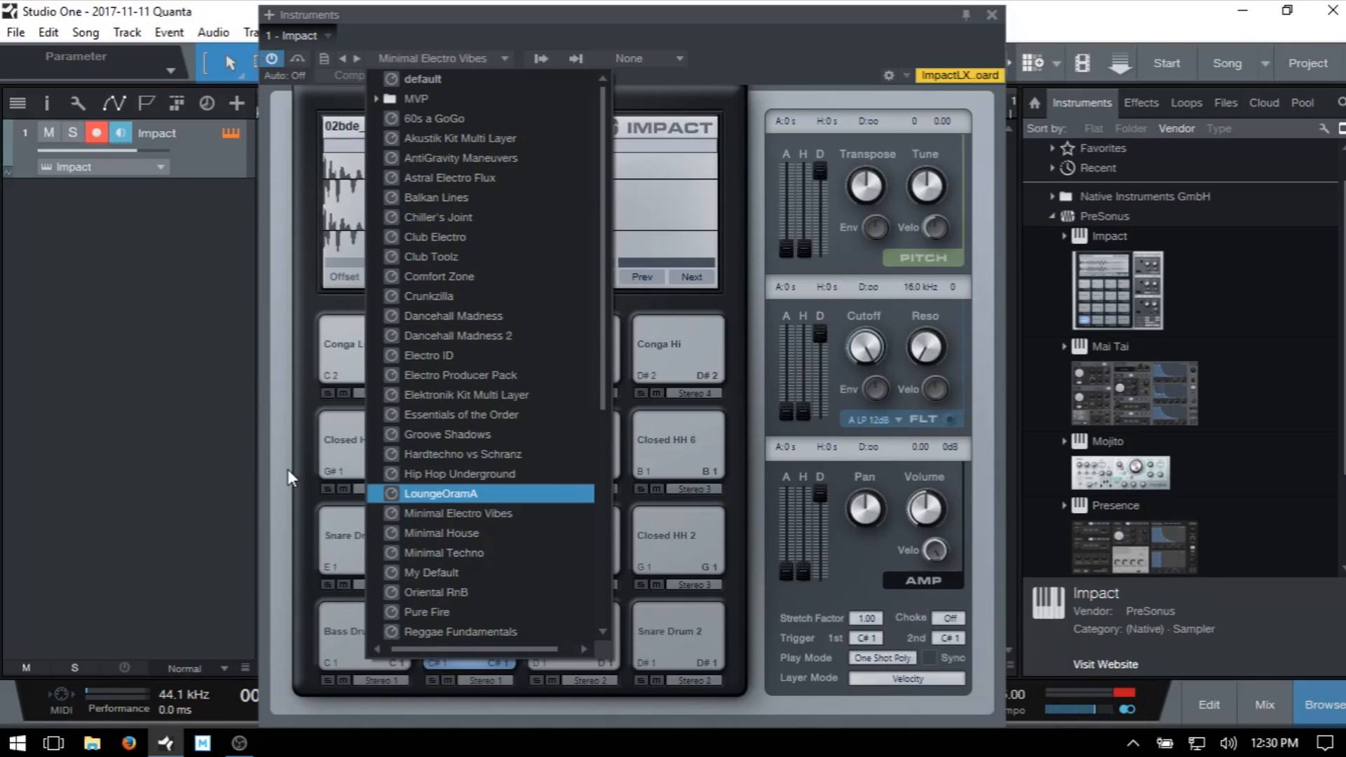
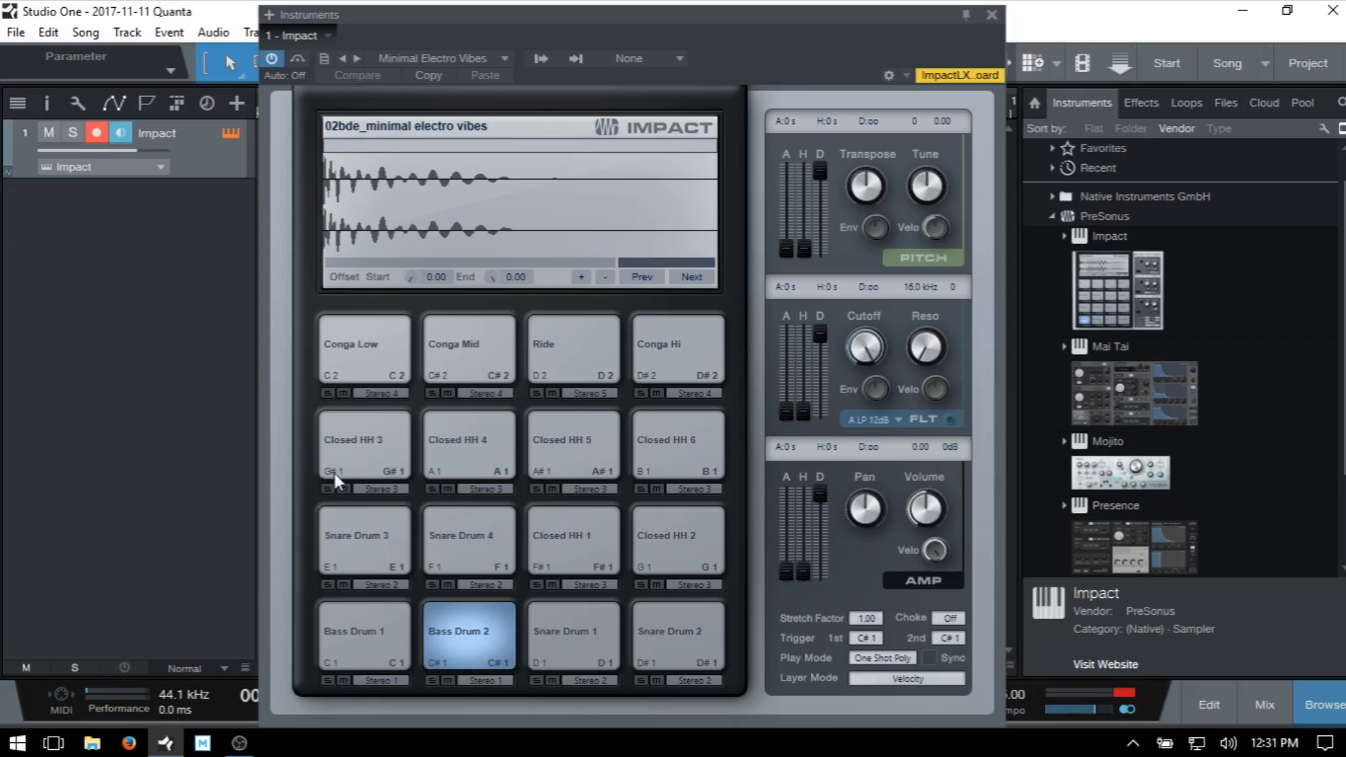
left_click(504, 56)
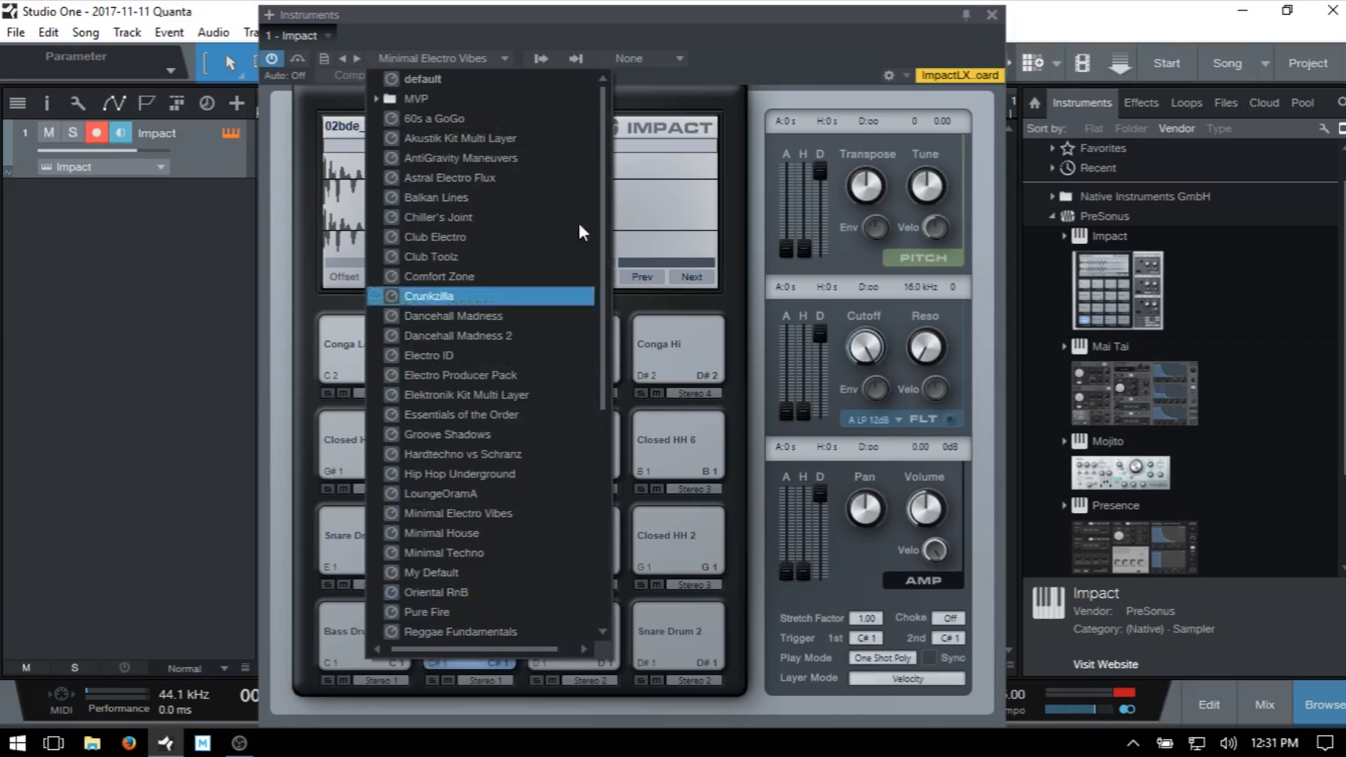
left_click(739, 22)
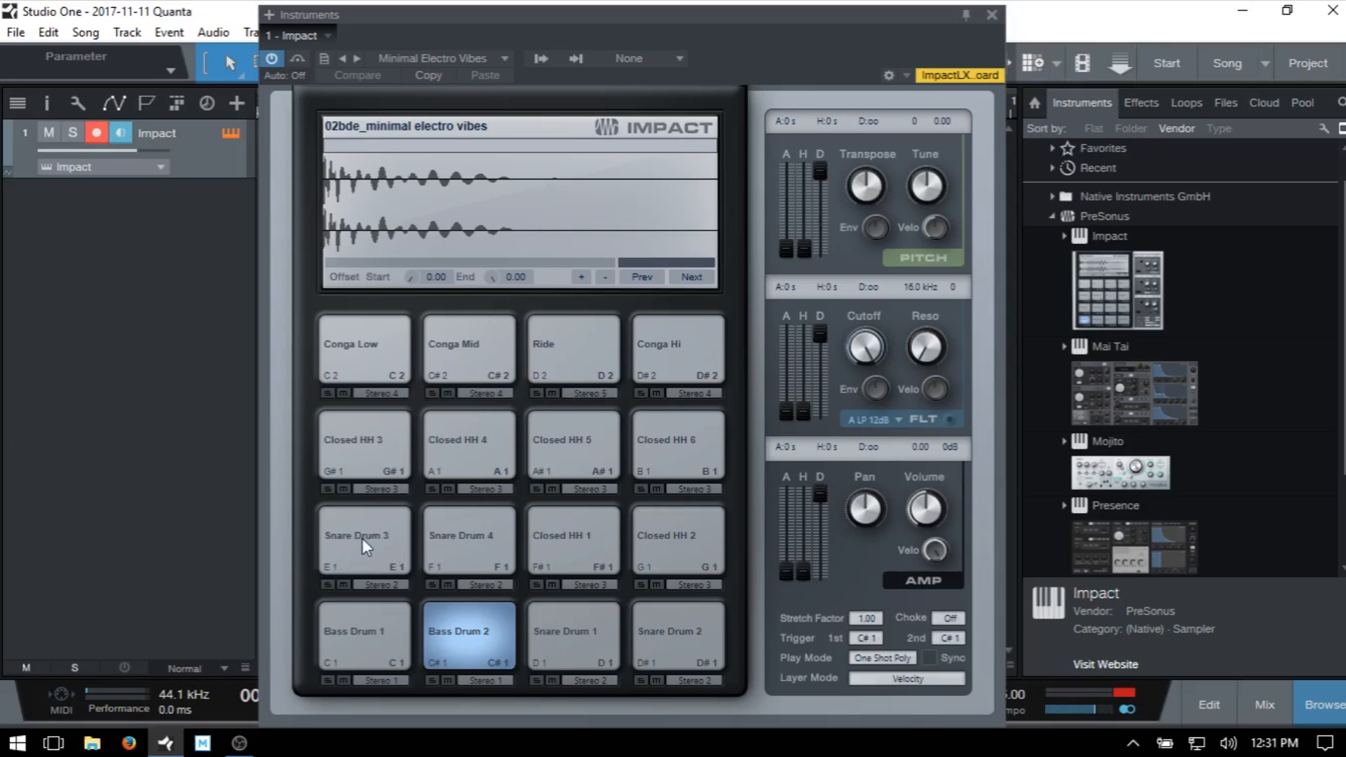
left_click(357, 644)
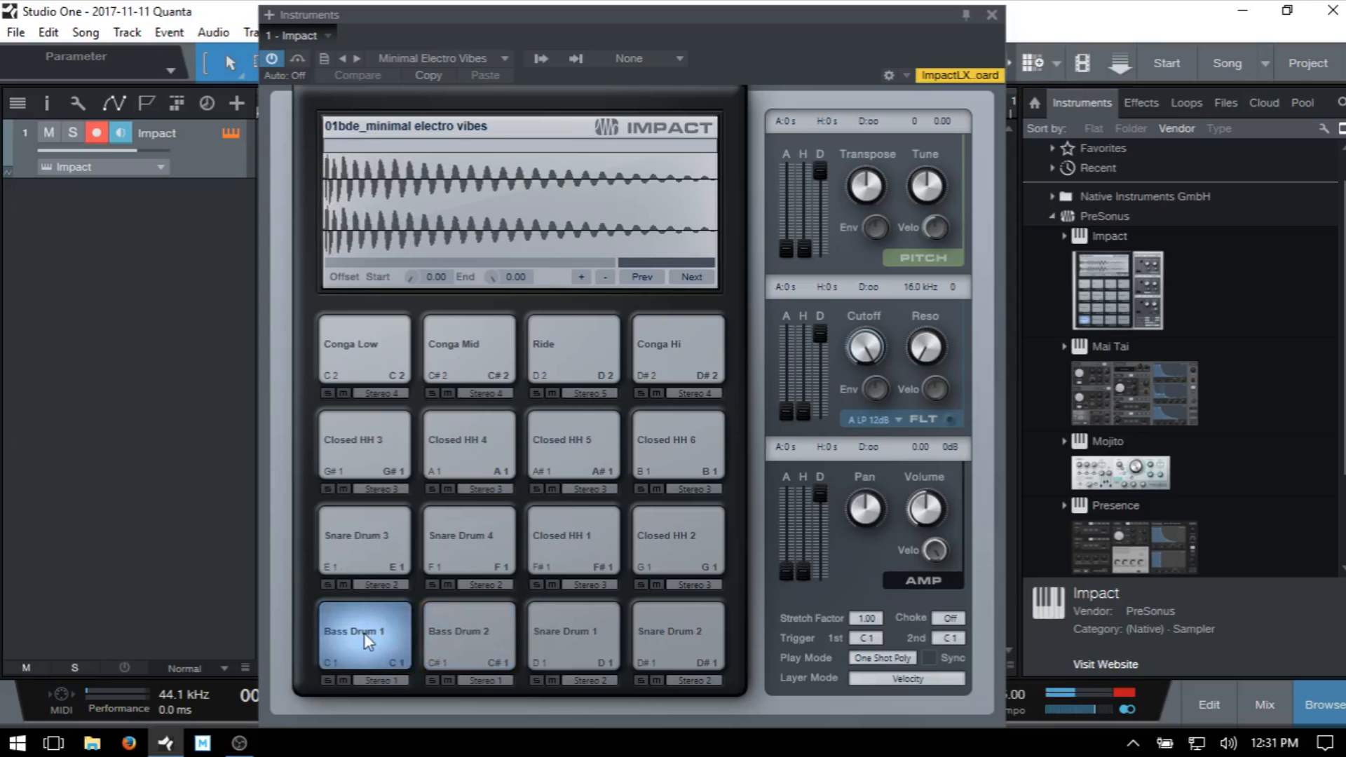
left_click(580, 278)
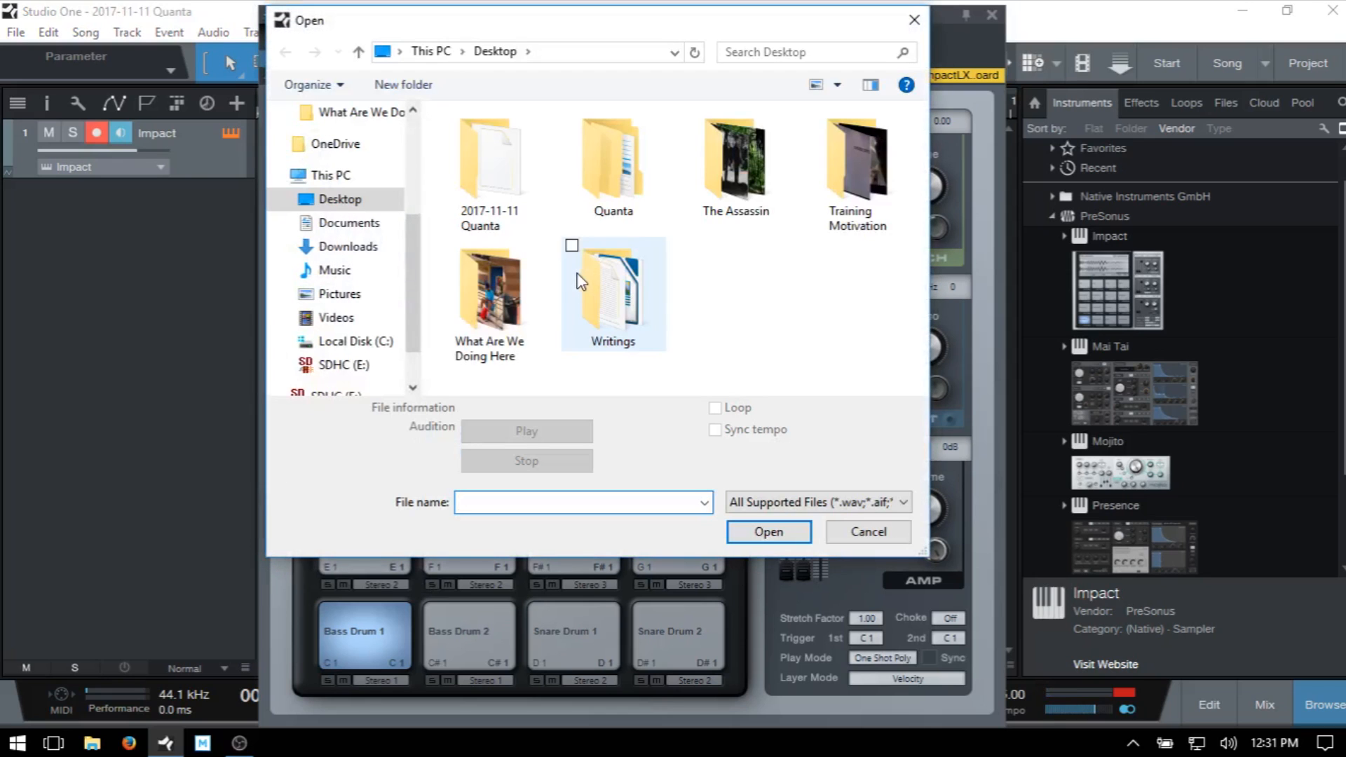
left_click(868, 532)
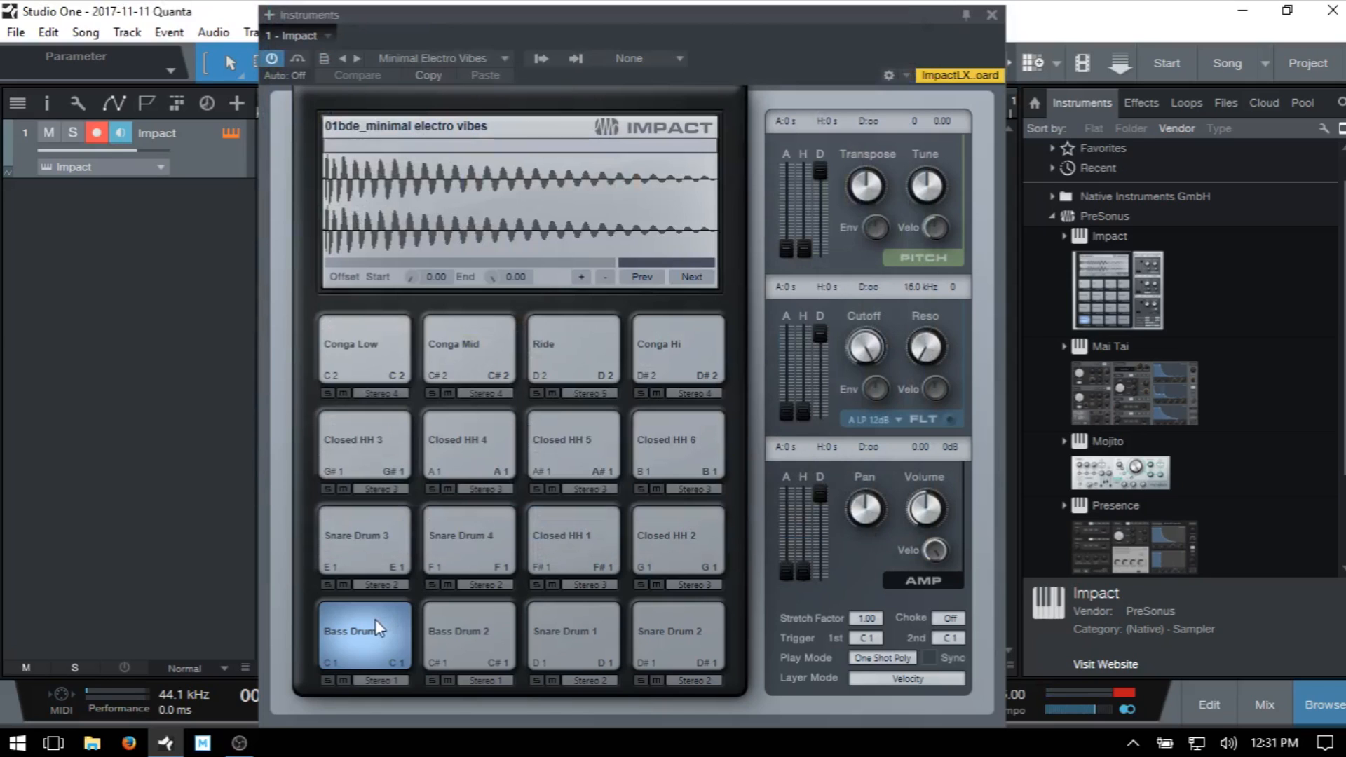
- Show the file browser and look through the samples in the Voice - Singing folder
key("F9")
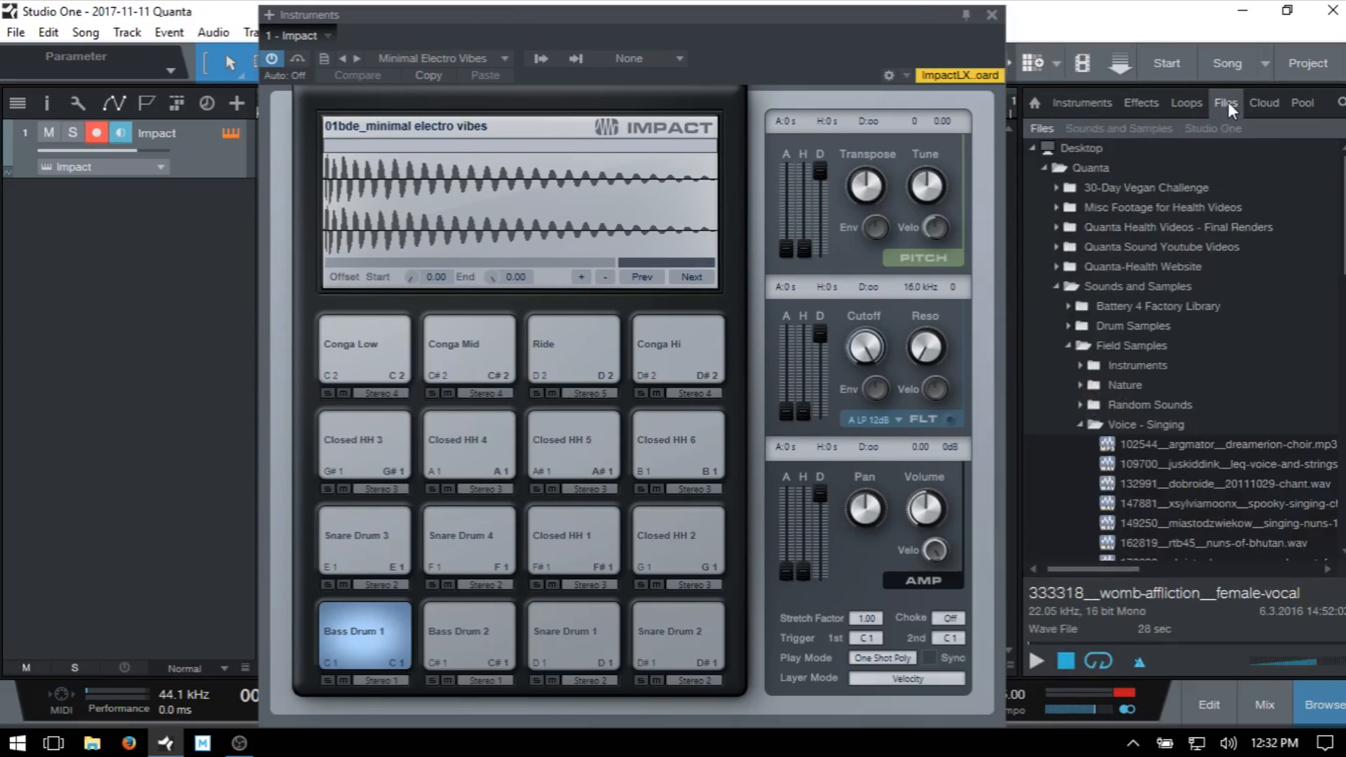
scroll(1264, 182, "down", 5)
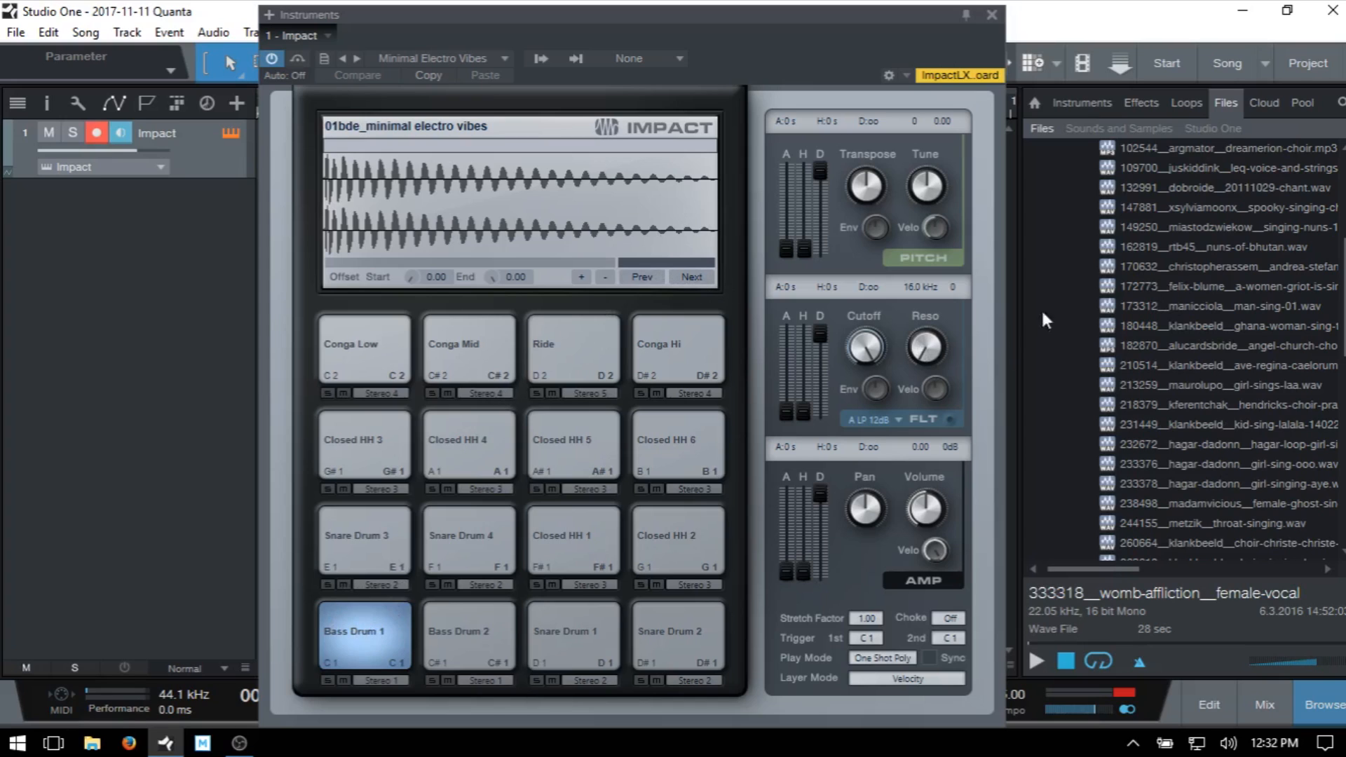
scroll(1162, 247, "up", 1)
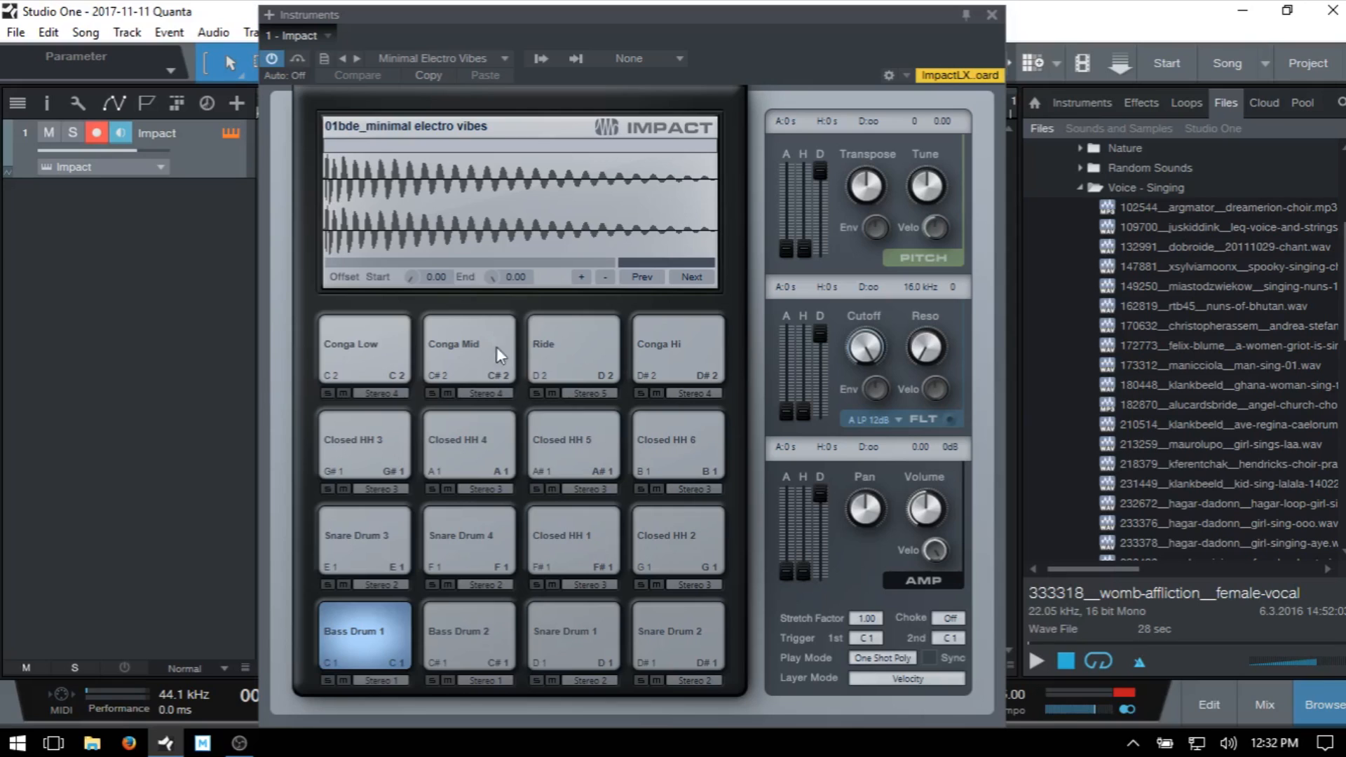
- Audition the Bass Drum 1, Bass Drum 2, Snare Drum 1, Snare Drum 3, Snare Drum 4 and Closed HH 1 pads
left_click(362, 635)
left_click(464, 631)
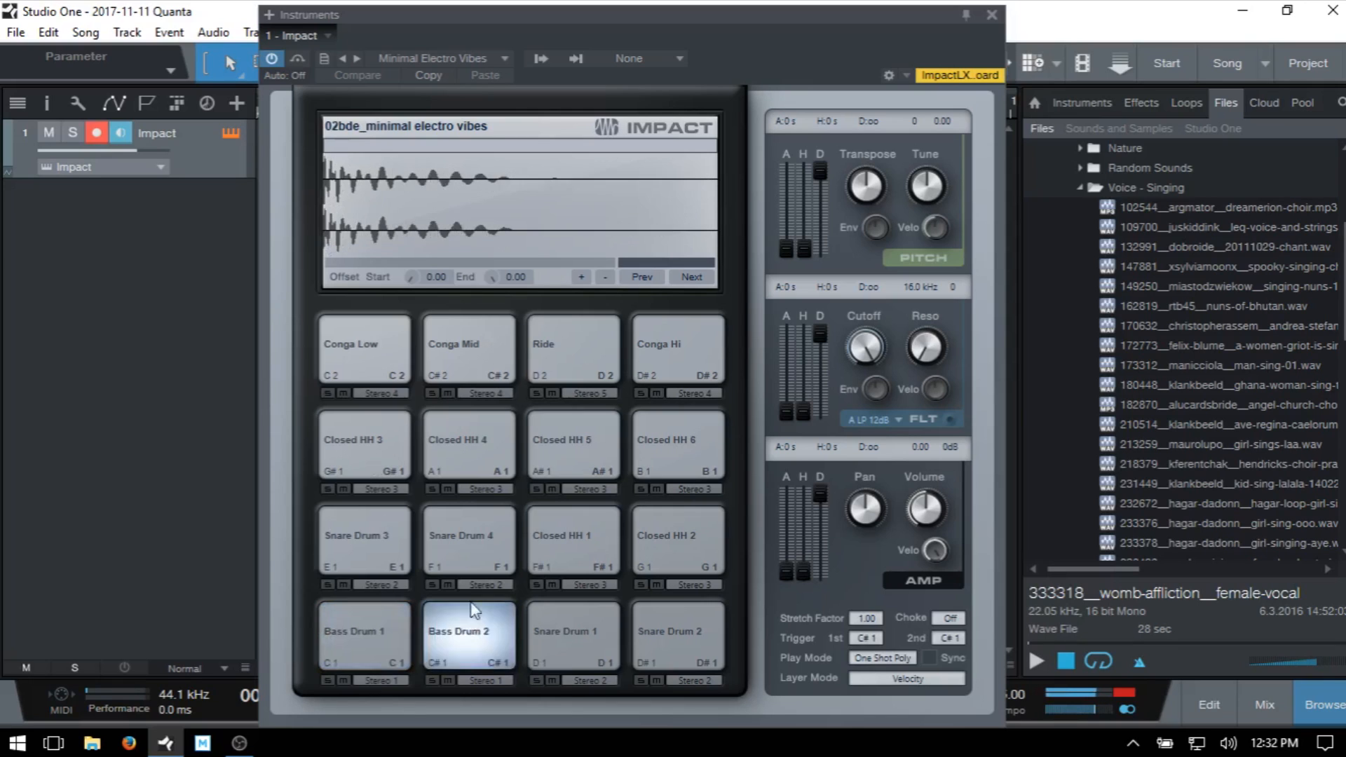
left_click(468, 547)
left_click(372, 543)
left_click(455, 539)
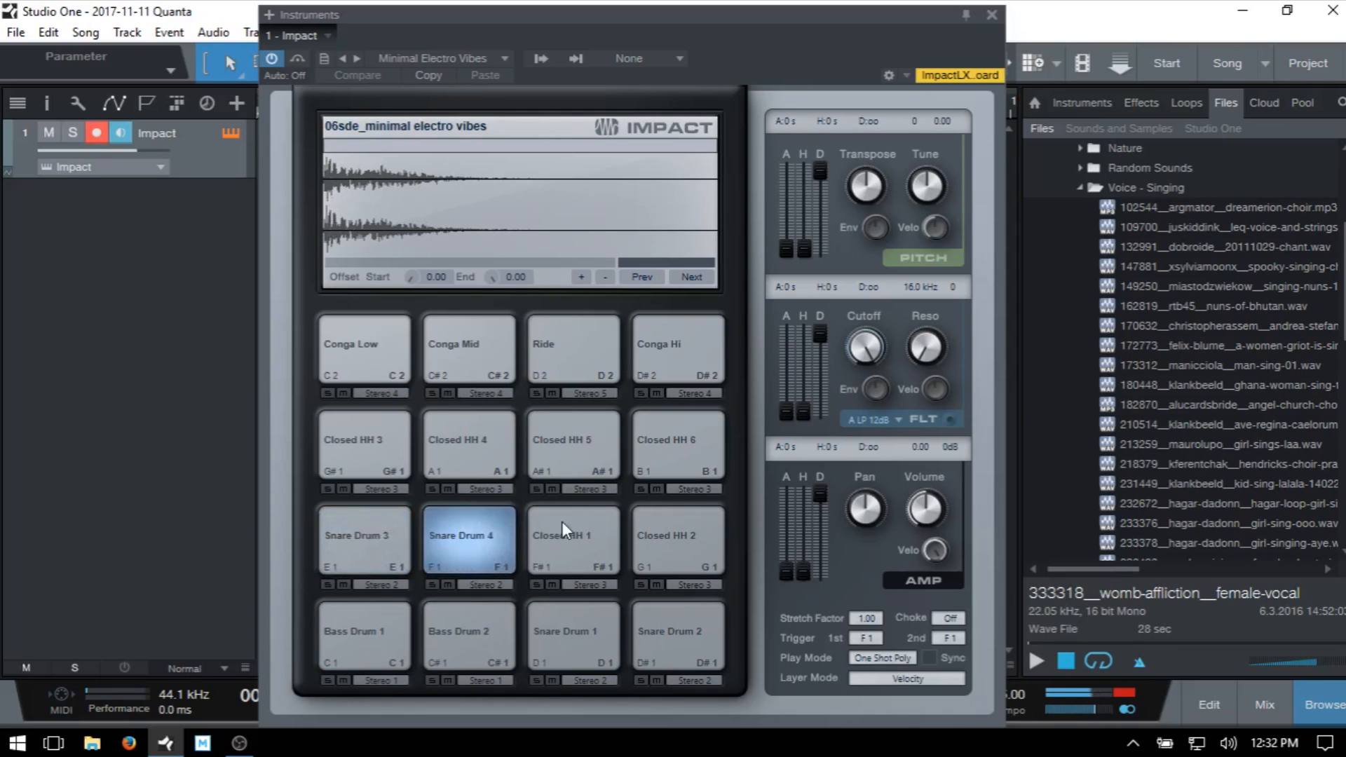
left_click(565, 536)
left_click(565, 621)
left_click(479, 622)
left_click(371, 623)
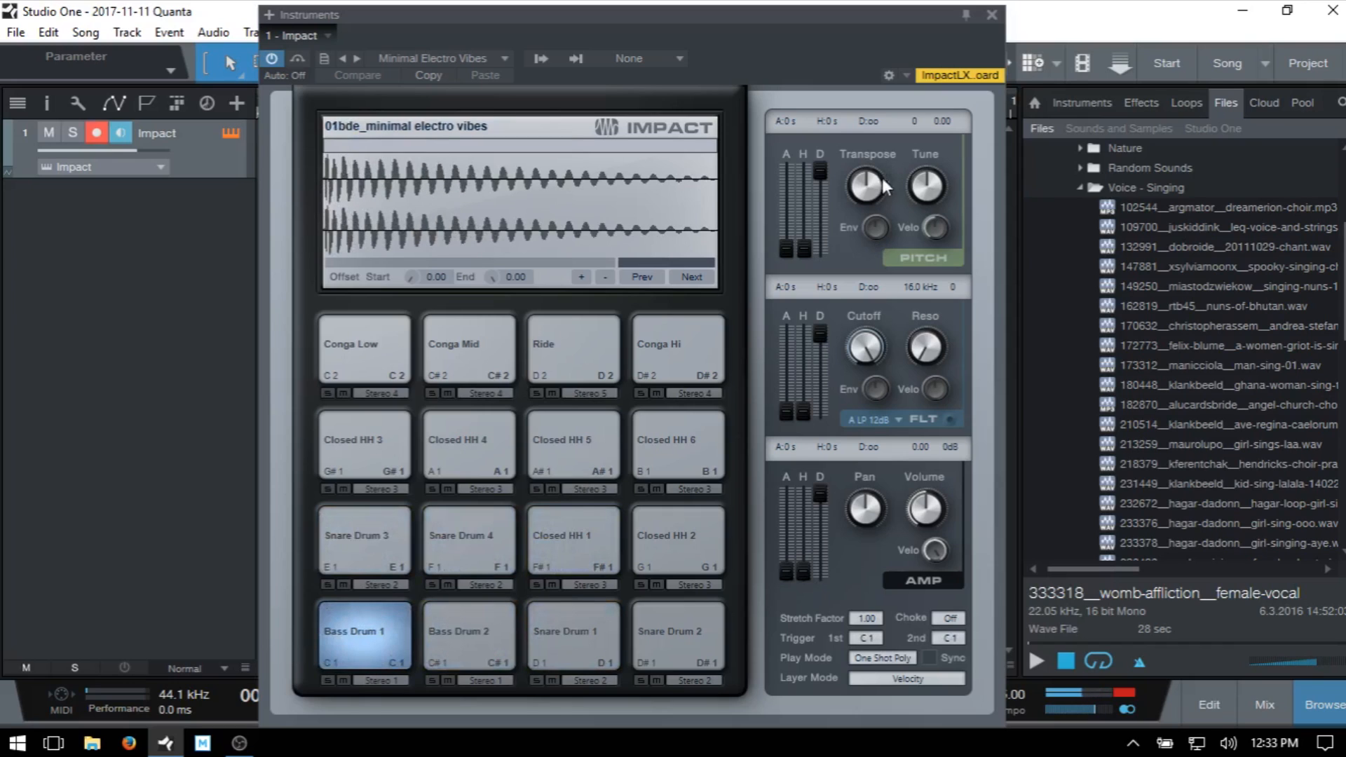
- Transpose the Bass Drum 1 pad to -4 semitones and audition it
scroll(871, 182, "down", 1)
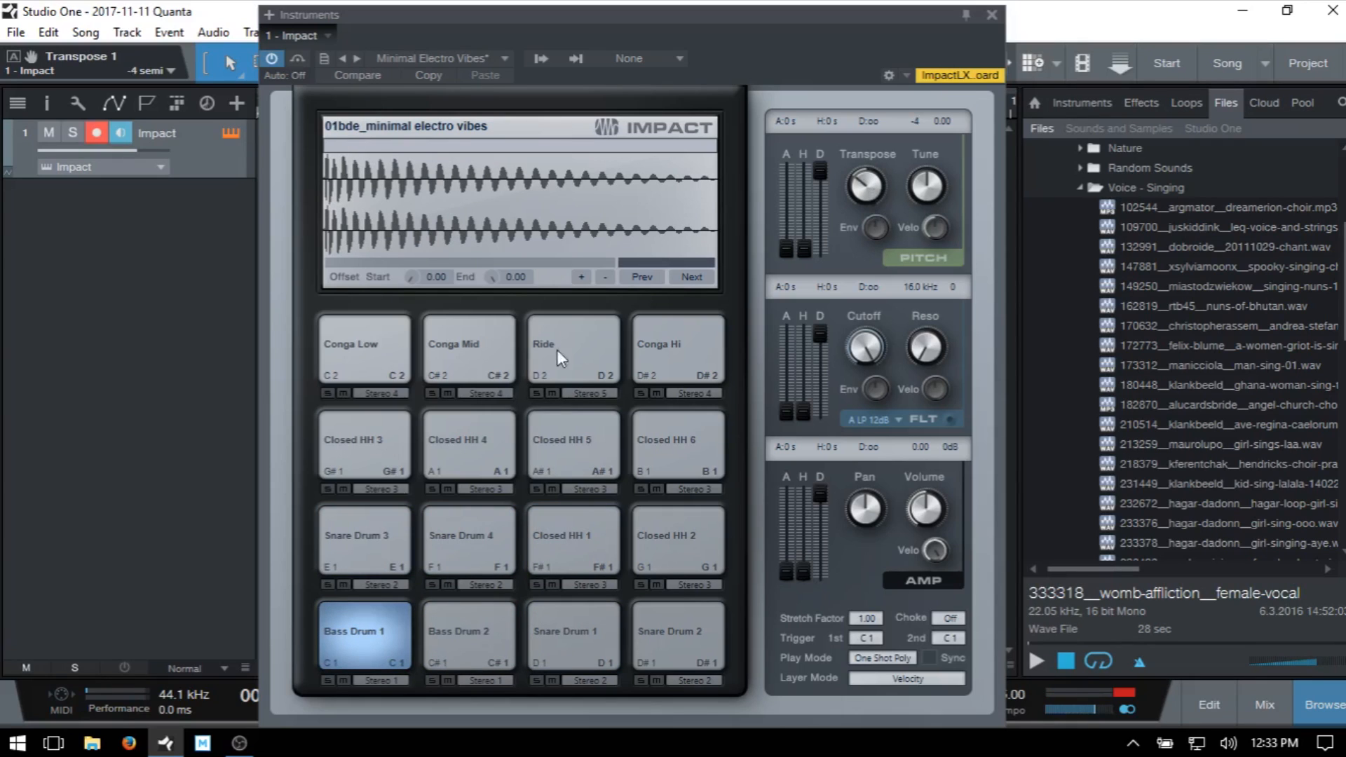
left_click(363, 623)
left_click(363, 624)
- Transpose the Snare Drum 3 pad to -3 semitones and audition it together with Bass Drum 1
left_click(376, 522)
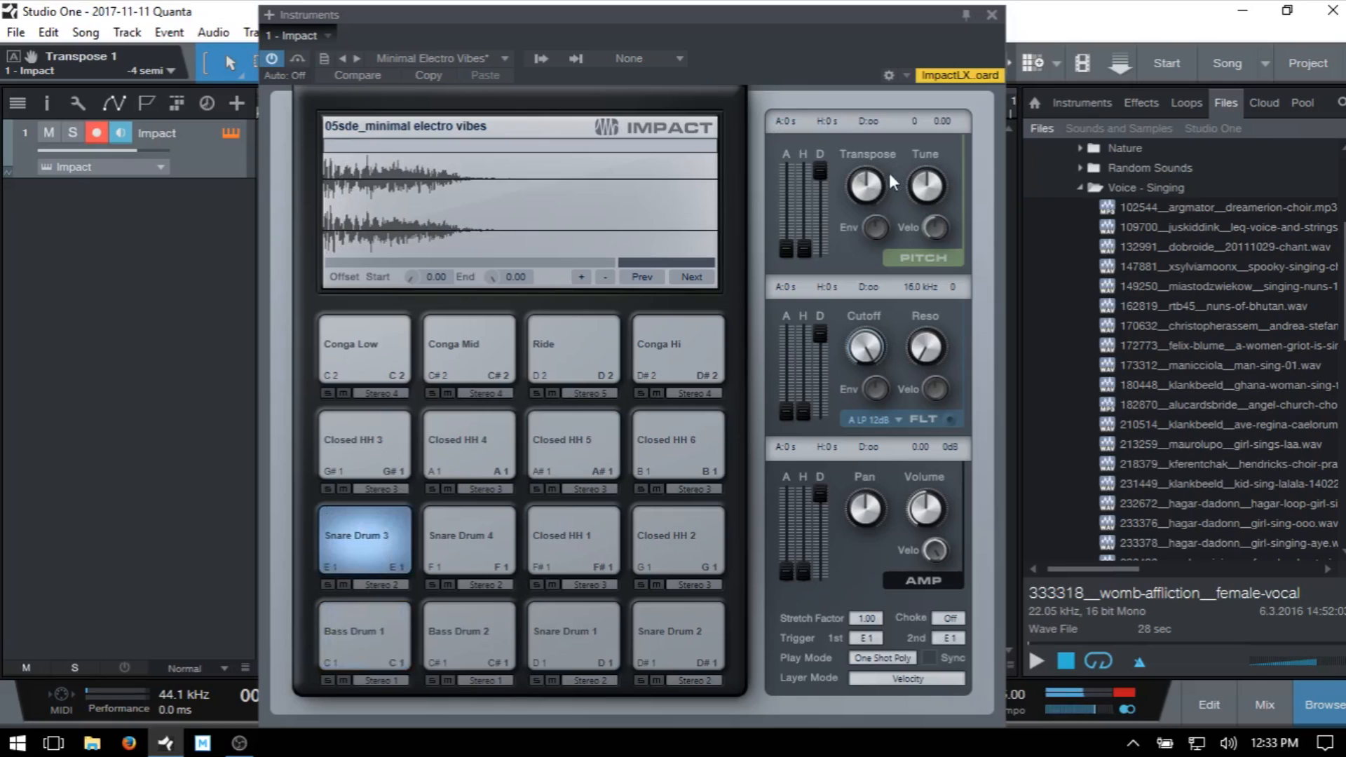
scroll(858, 180, "down", 1)
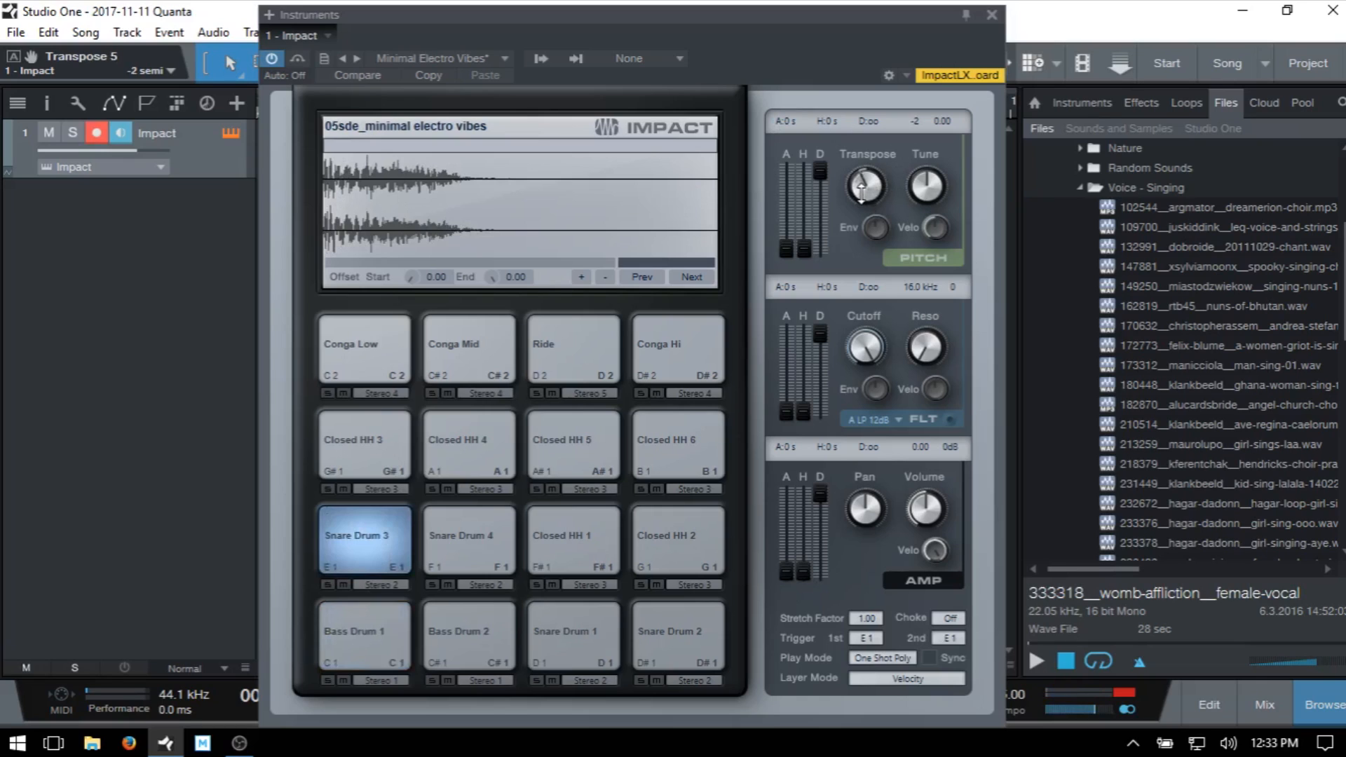
left_click(374, 525)
left_click(374, 524)
left_click(361, 617)
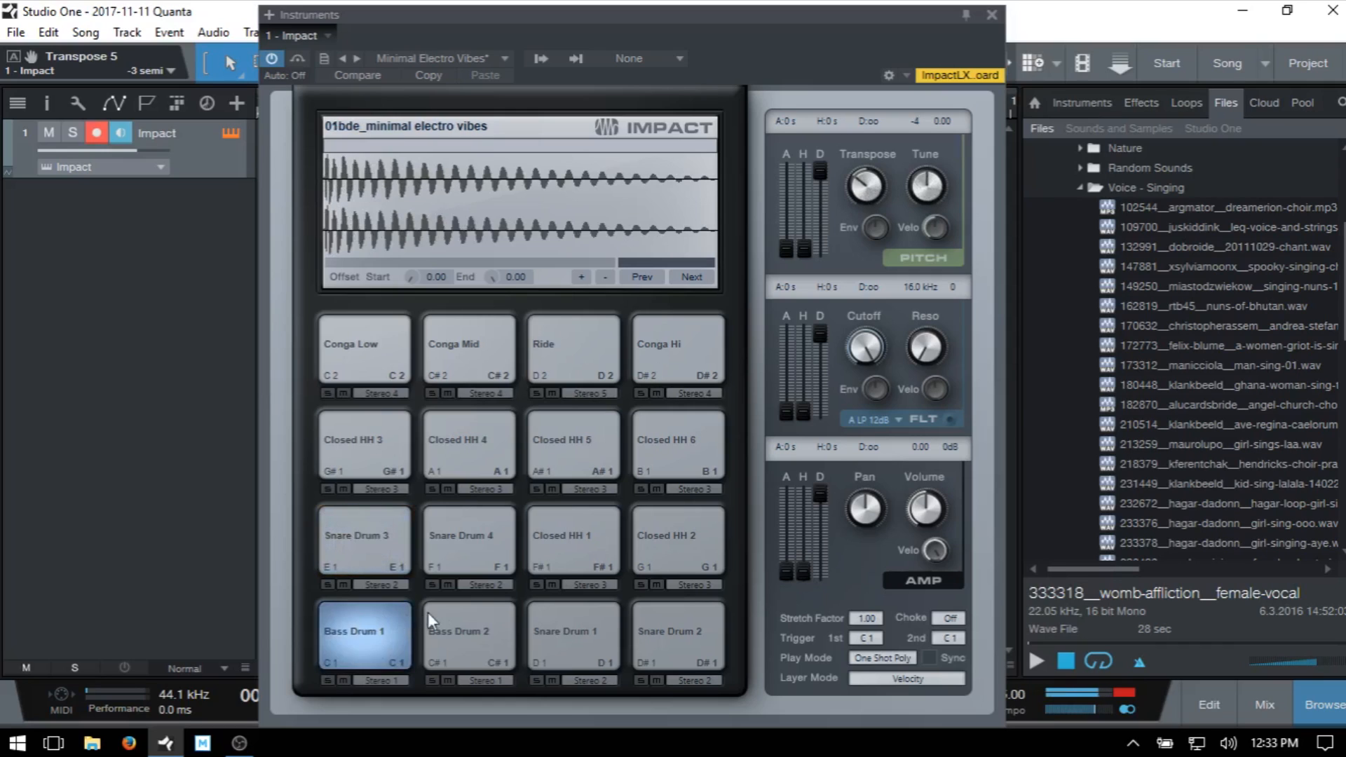
- Transpose the Bass Drum 2 pad to -2 semitones and audition it
left_click(460, 618)
left_click(464, 622)
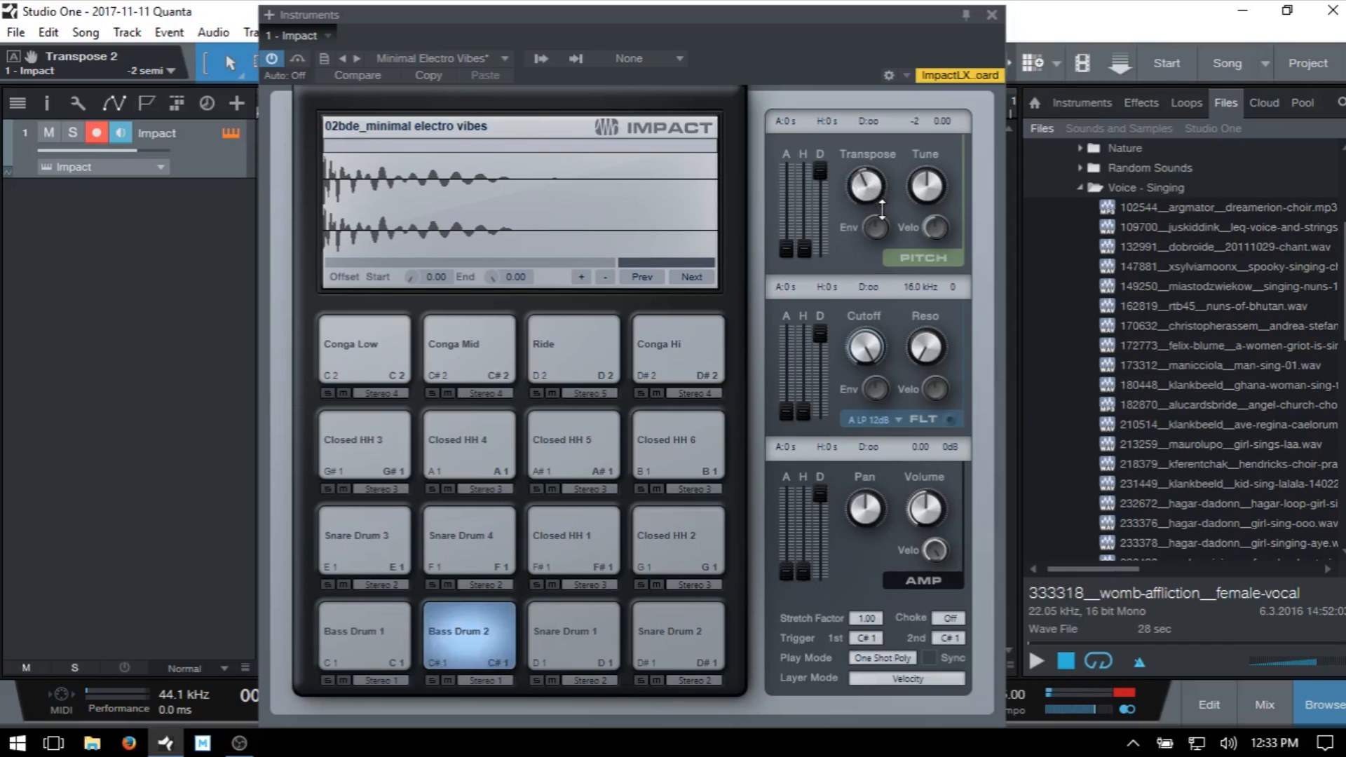
left_click(461, 617)
left_click(461, 617)
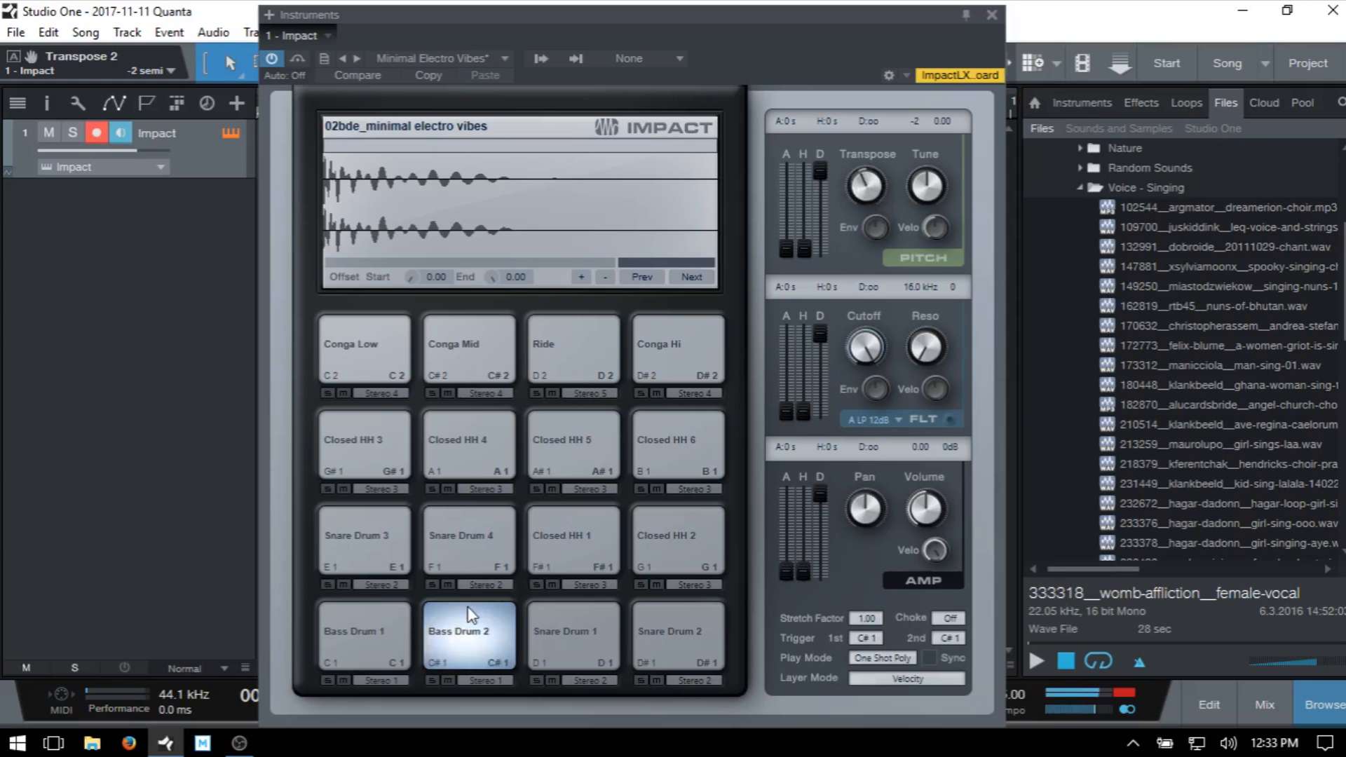
- Audition the Bass Drum 1, Snare Drum 3, Bass Drum 2 and Snare Drum 1 pads in turn
left_click(360, 624)
left_click(369, 538)
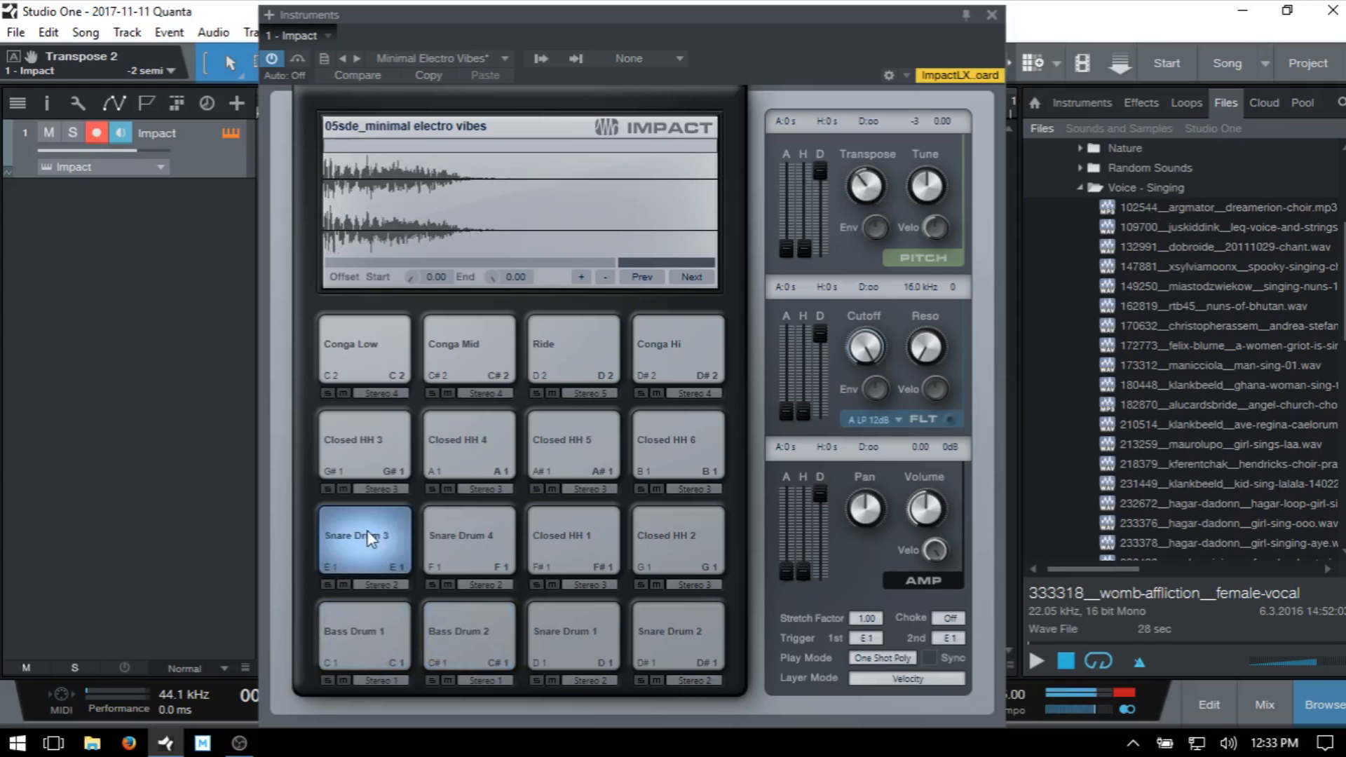
left_click(479, 620)
left_click(583, 629)
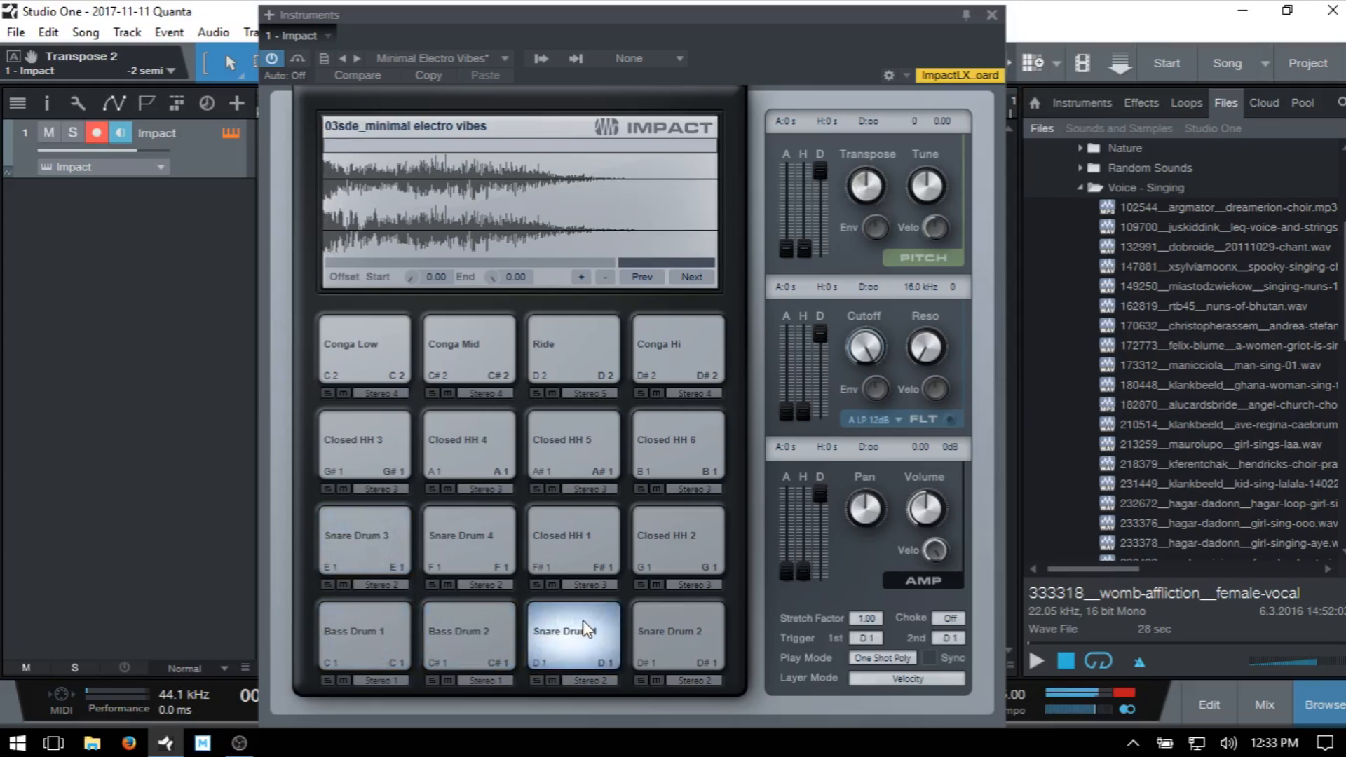
- Transpose the Snare Drum 2 pad to -2 semitones and audition it
left_click(697, 629)
left_click(699, 626)
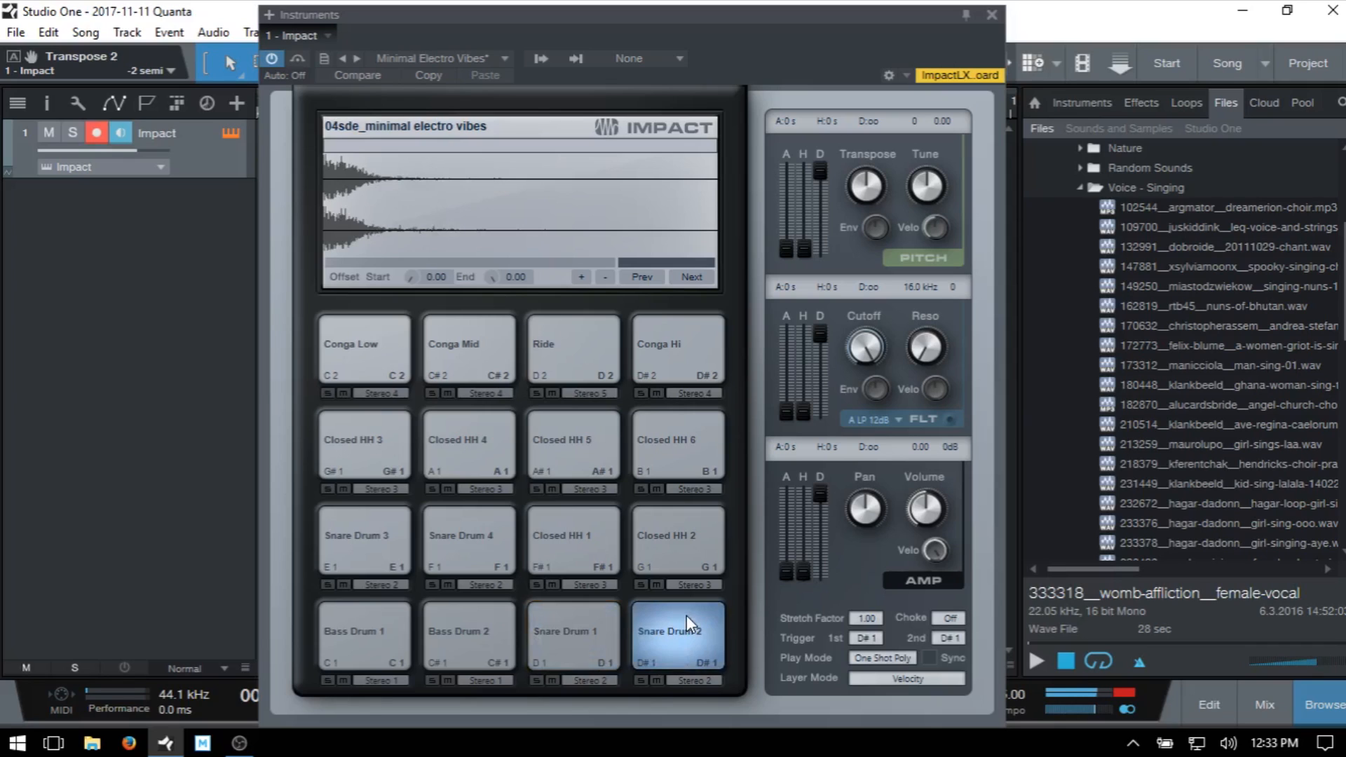
left_click(686, 622)
left_click(683, 607)
left_click(683, 607)
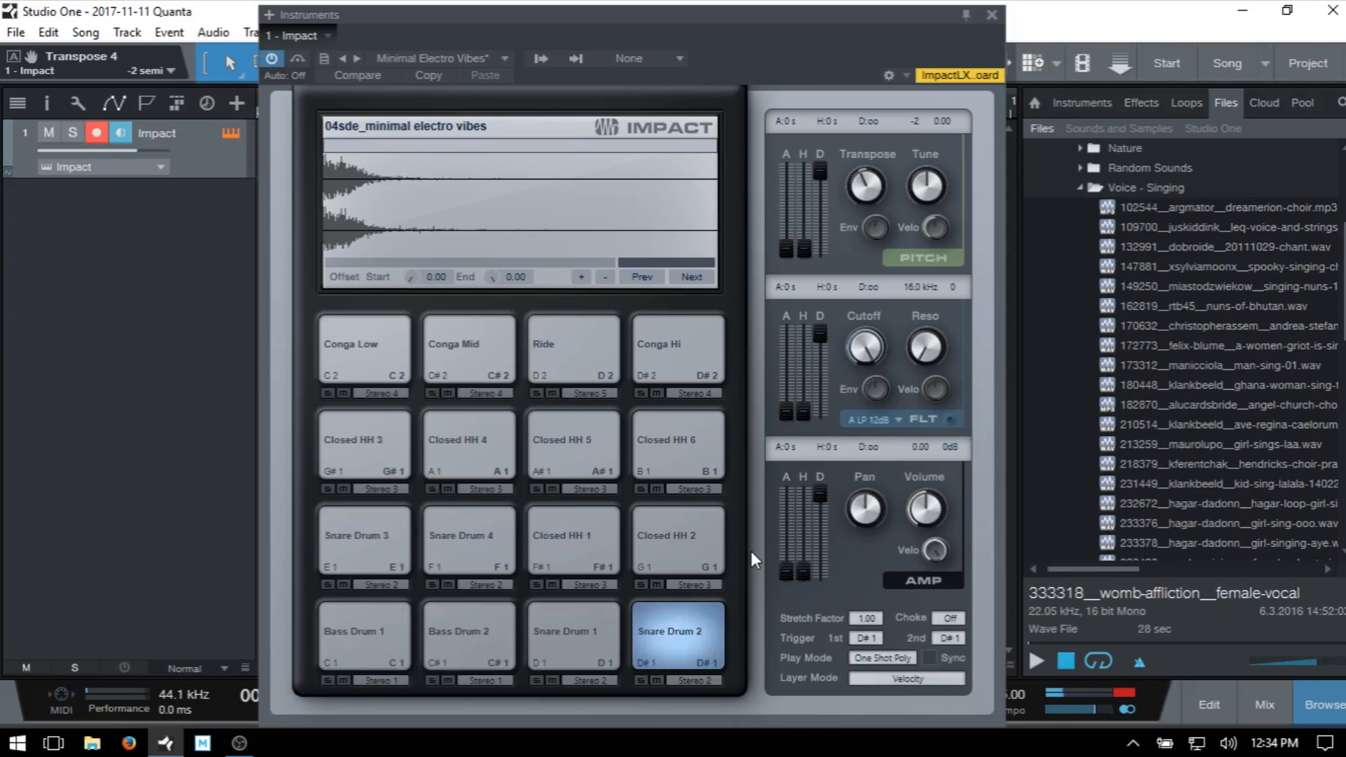
- Close the Impact window and the browser, and return the playhead to the start of the song
left_click(992, 15)
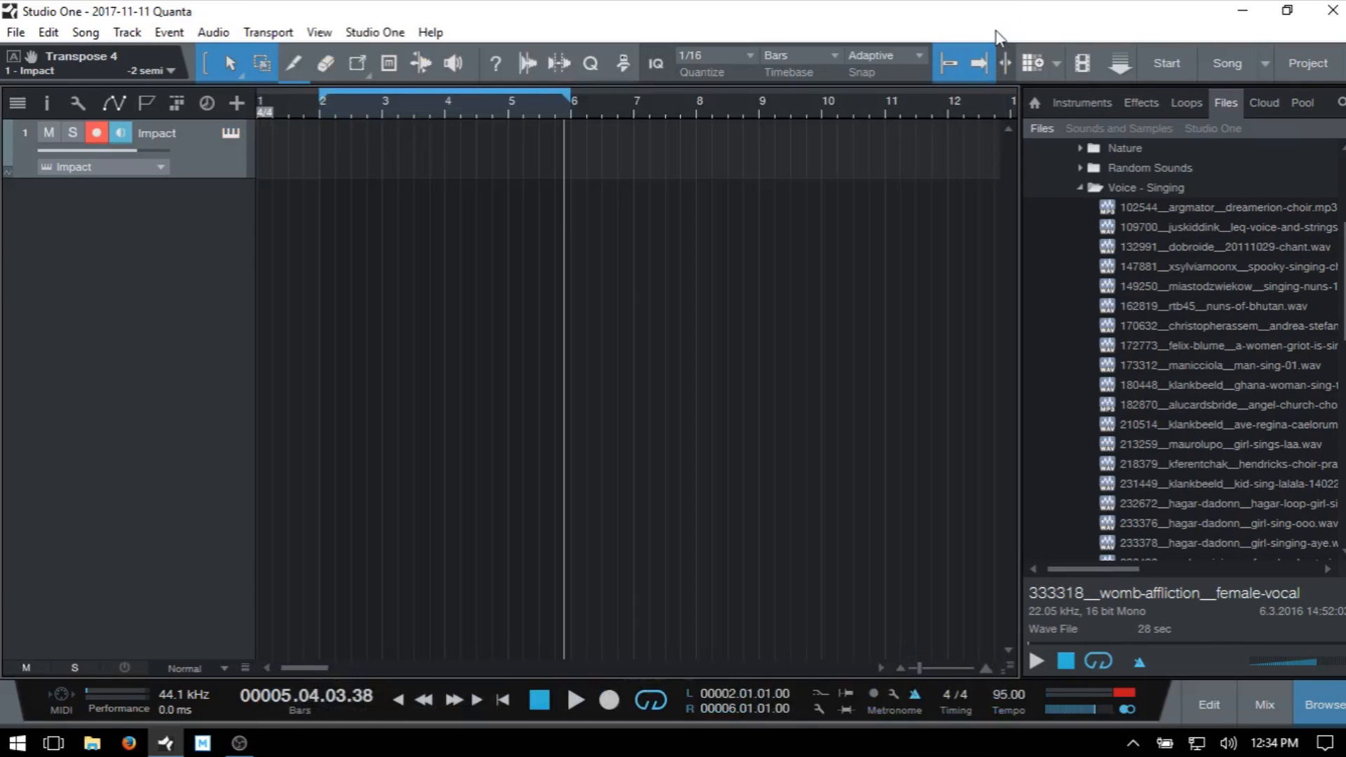
key("F5")
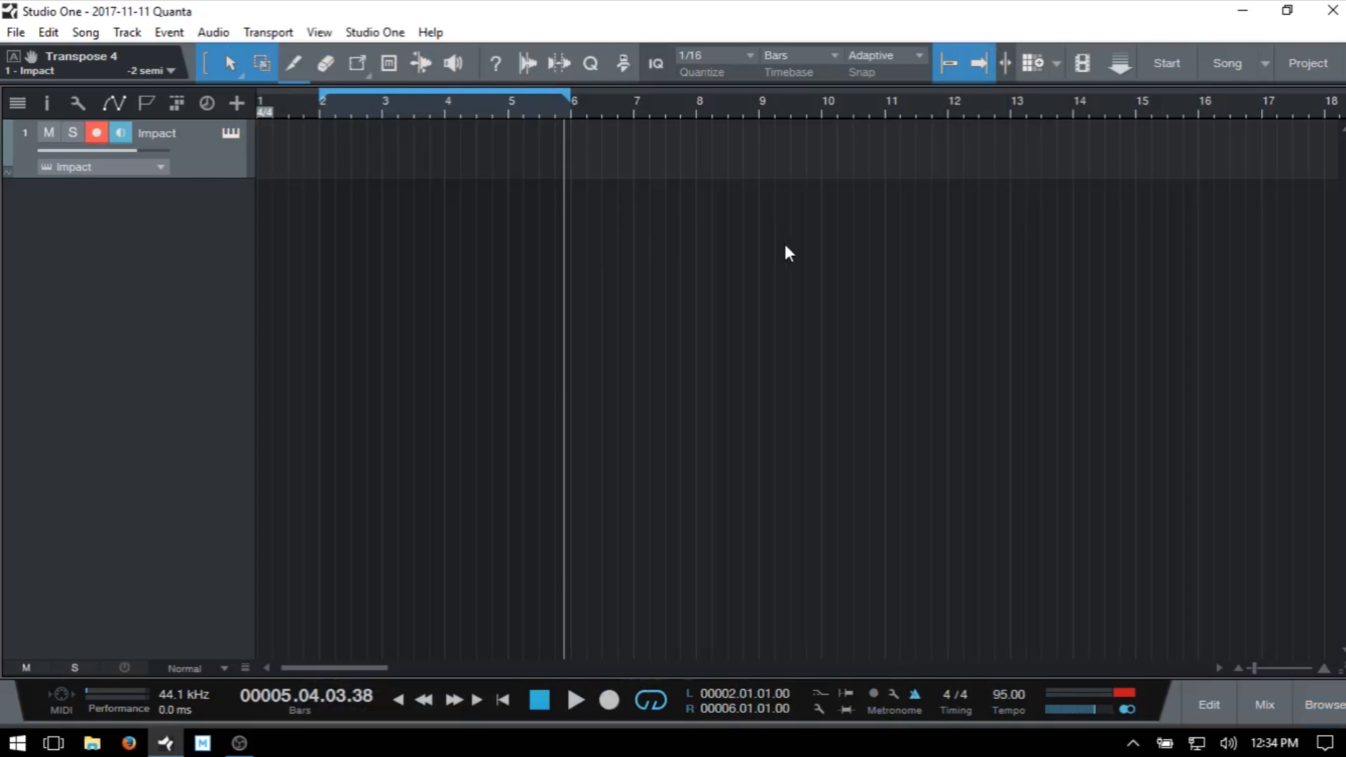
key("Home")
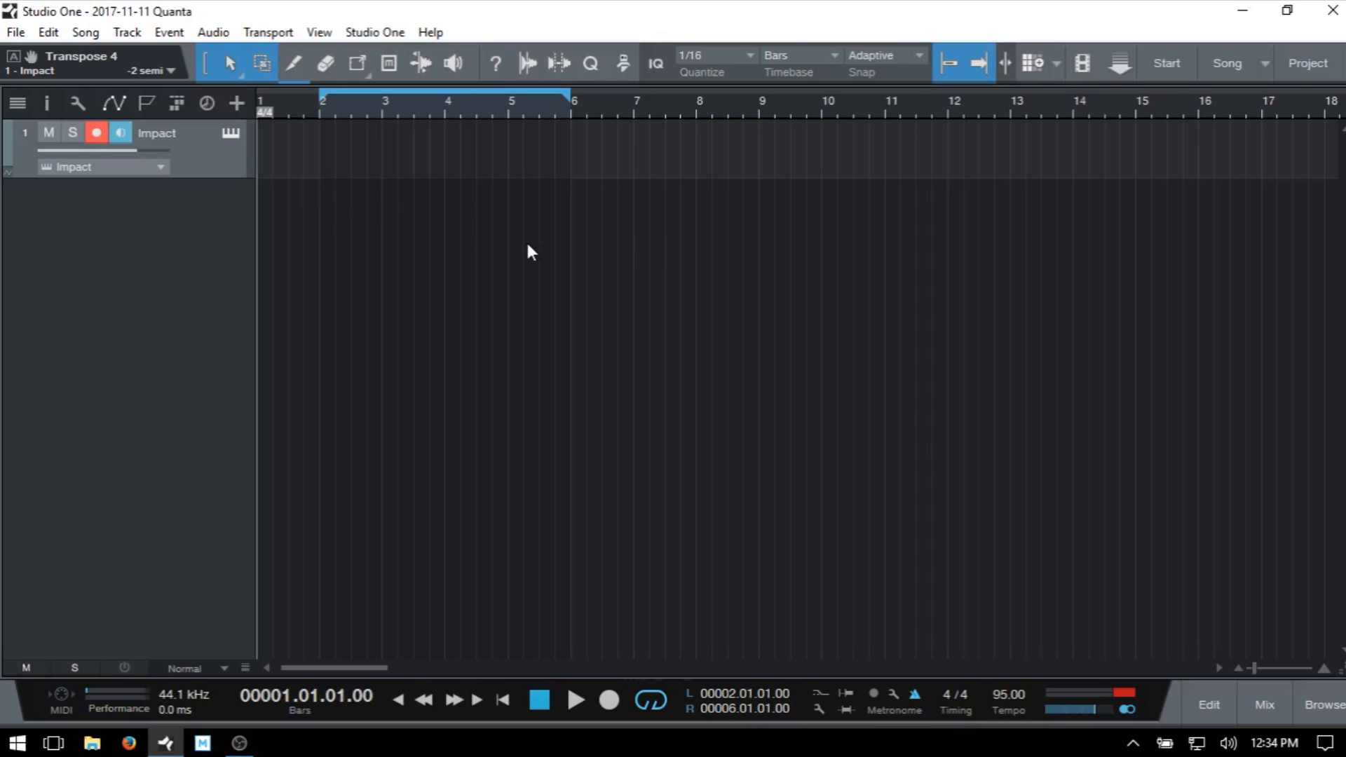
- Adjust the metronome volume on the mixer's Main output, hide the mixer, and set the song tempo to 120
key("F3")
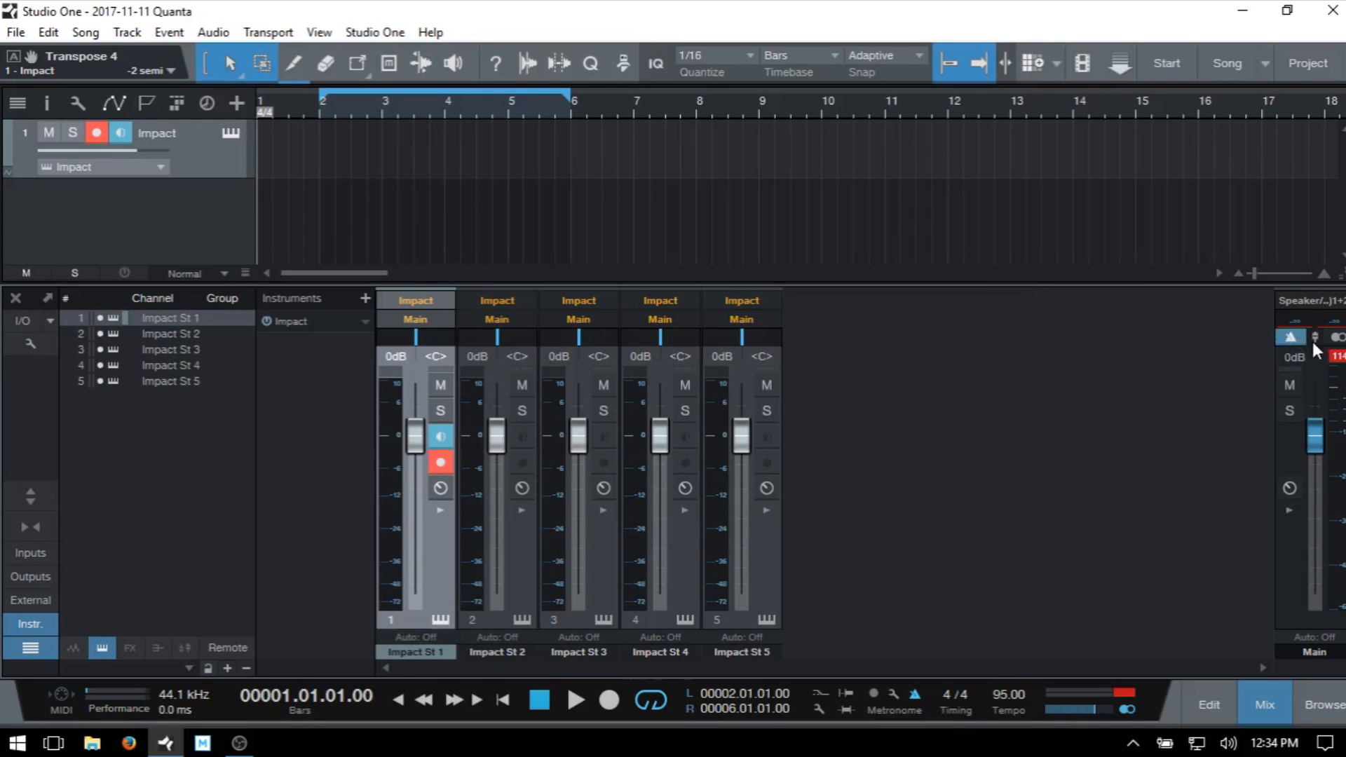
left_click_drag(1315, 338, 1315, 376)
key("F3")
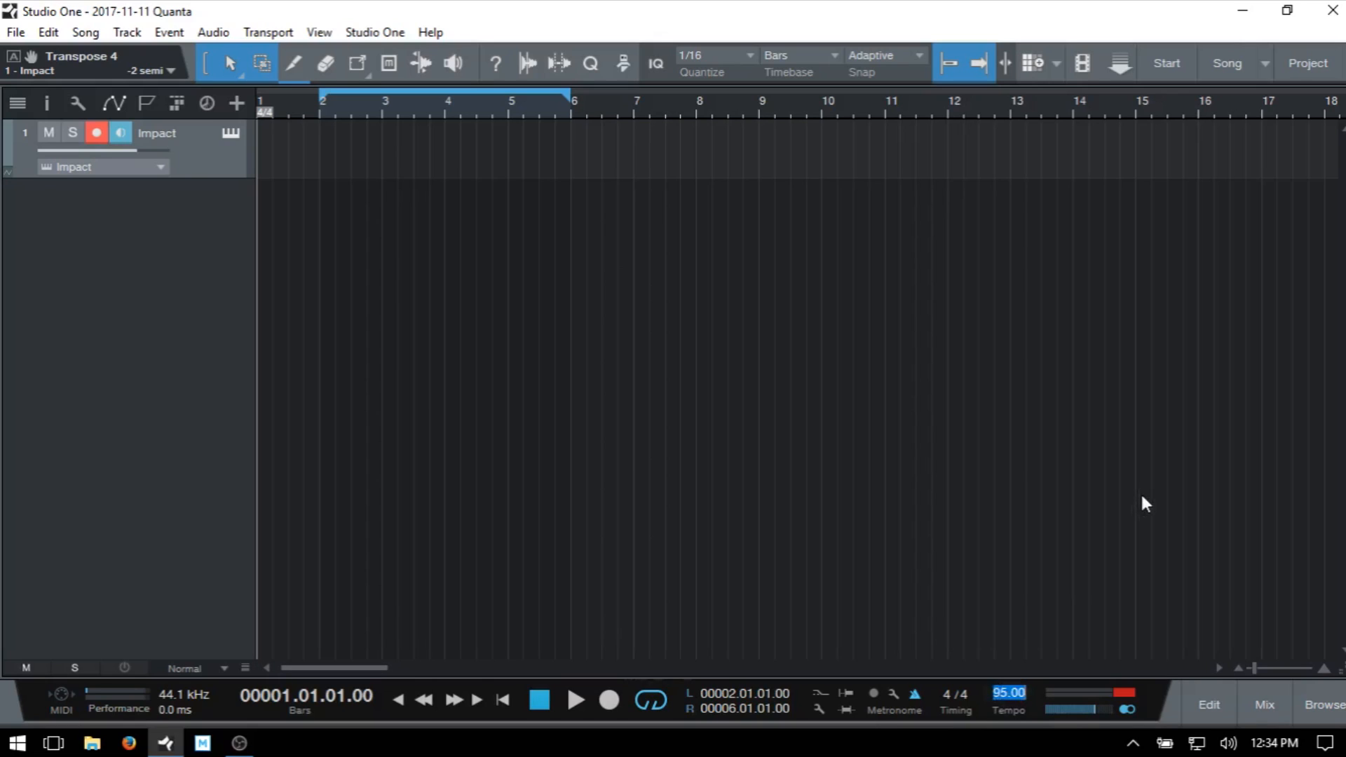
type("120")
key("Return")
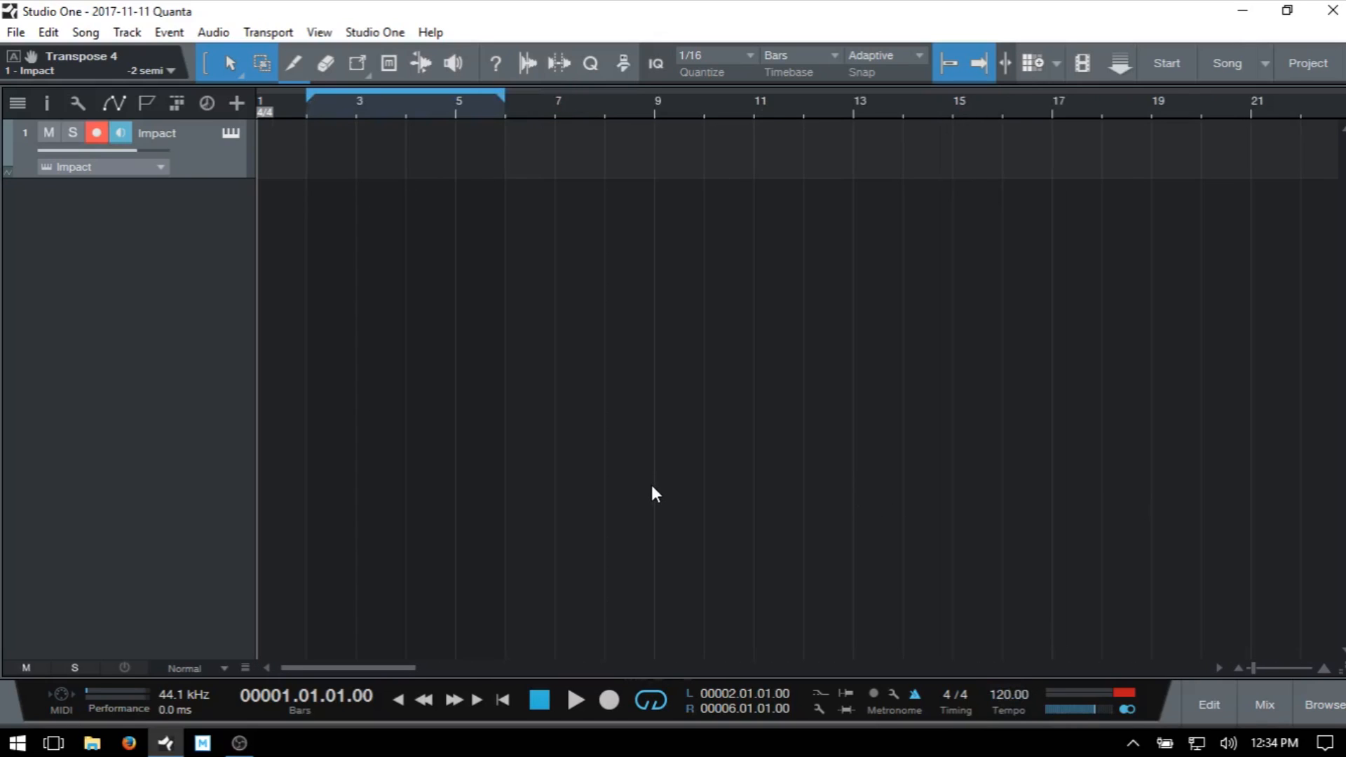
- Try recording a drum take on the Impact track from the start of the song, and remove the recorded parts
key("e")
key("e")
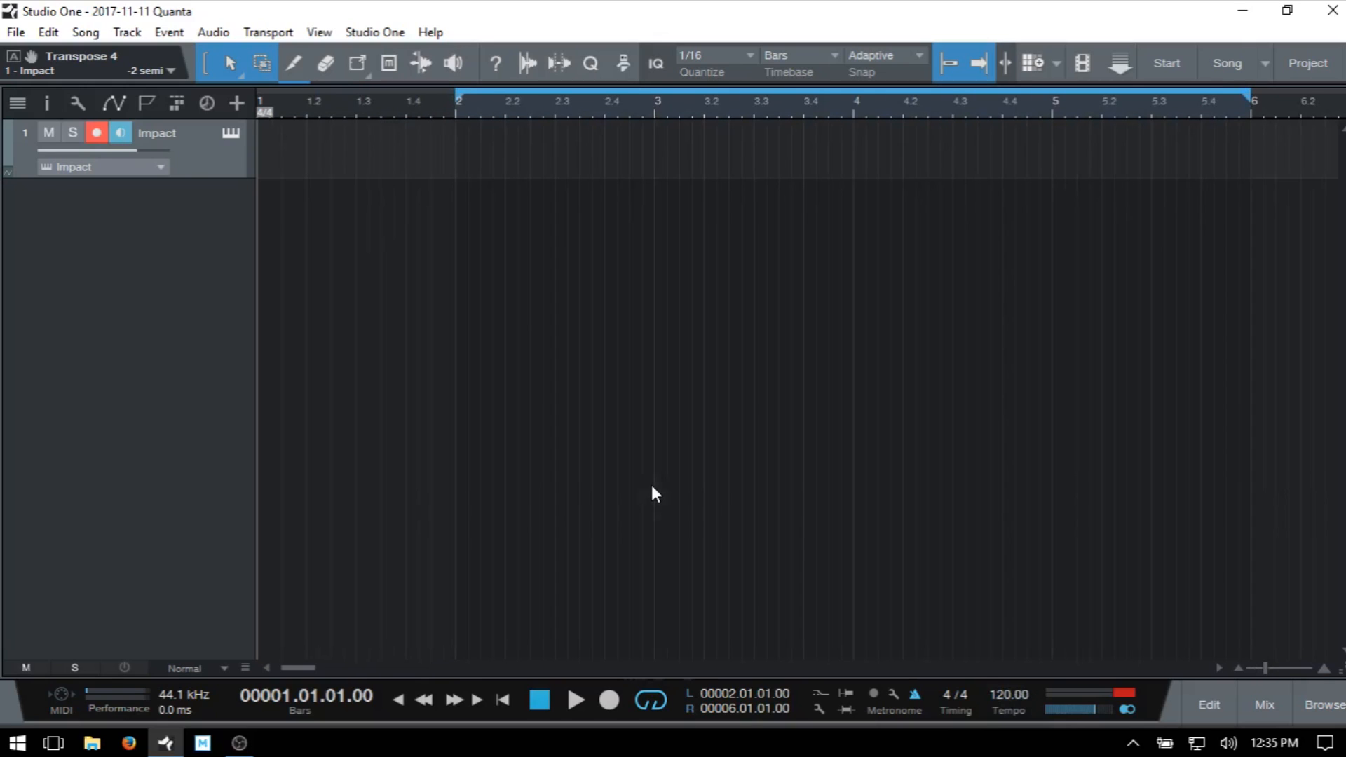
key("KP_Multiply")
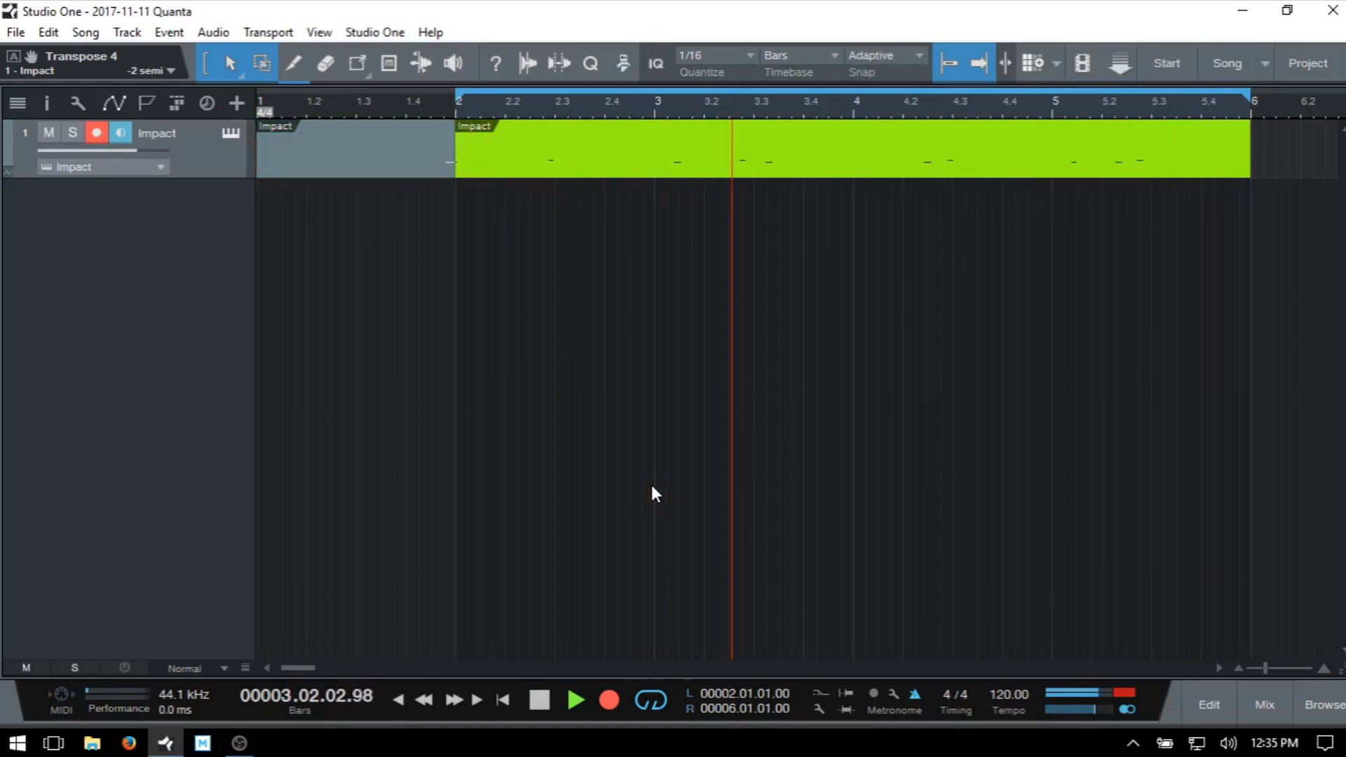
key("KP_Multiply")
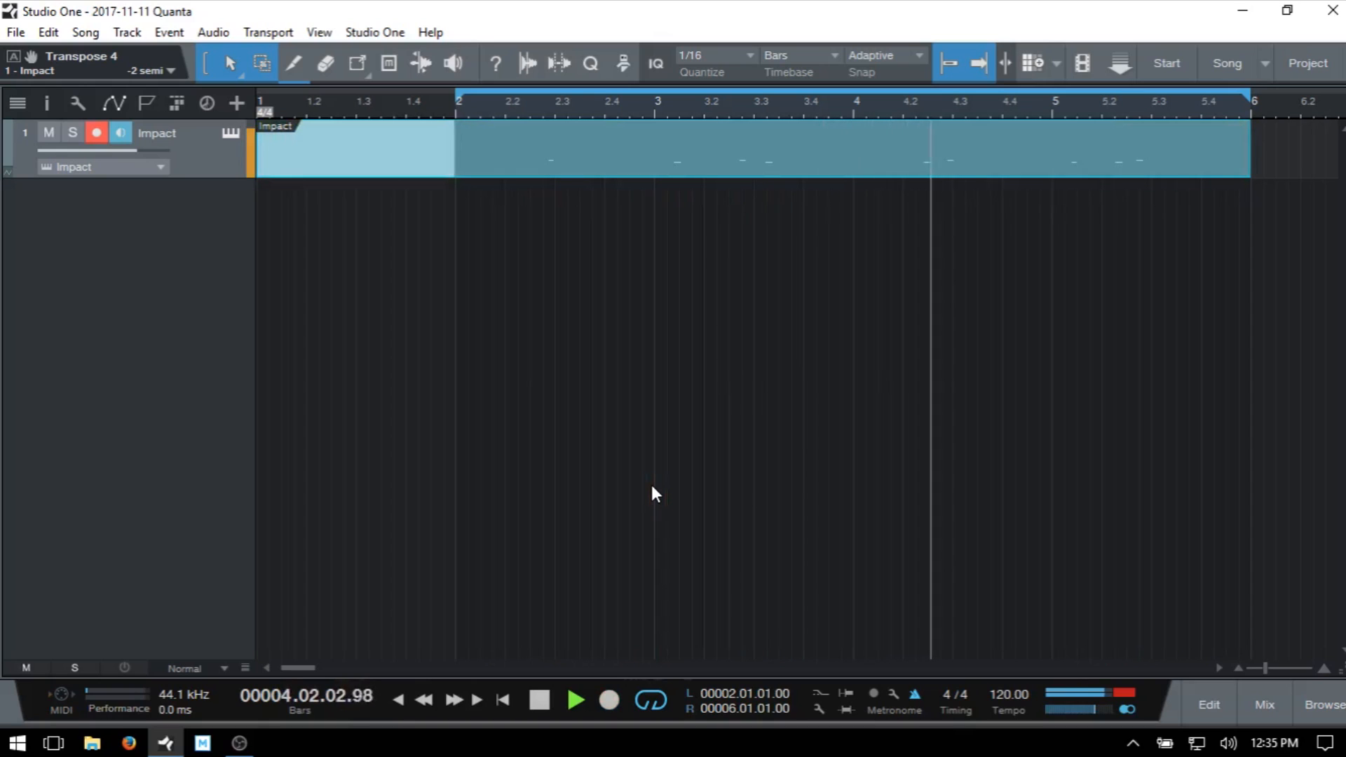
key("ctrl+z")
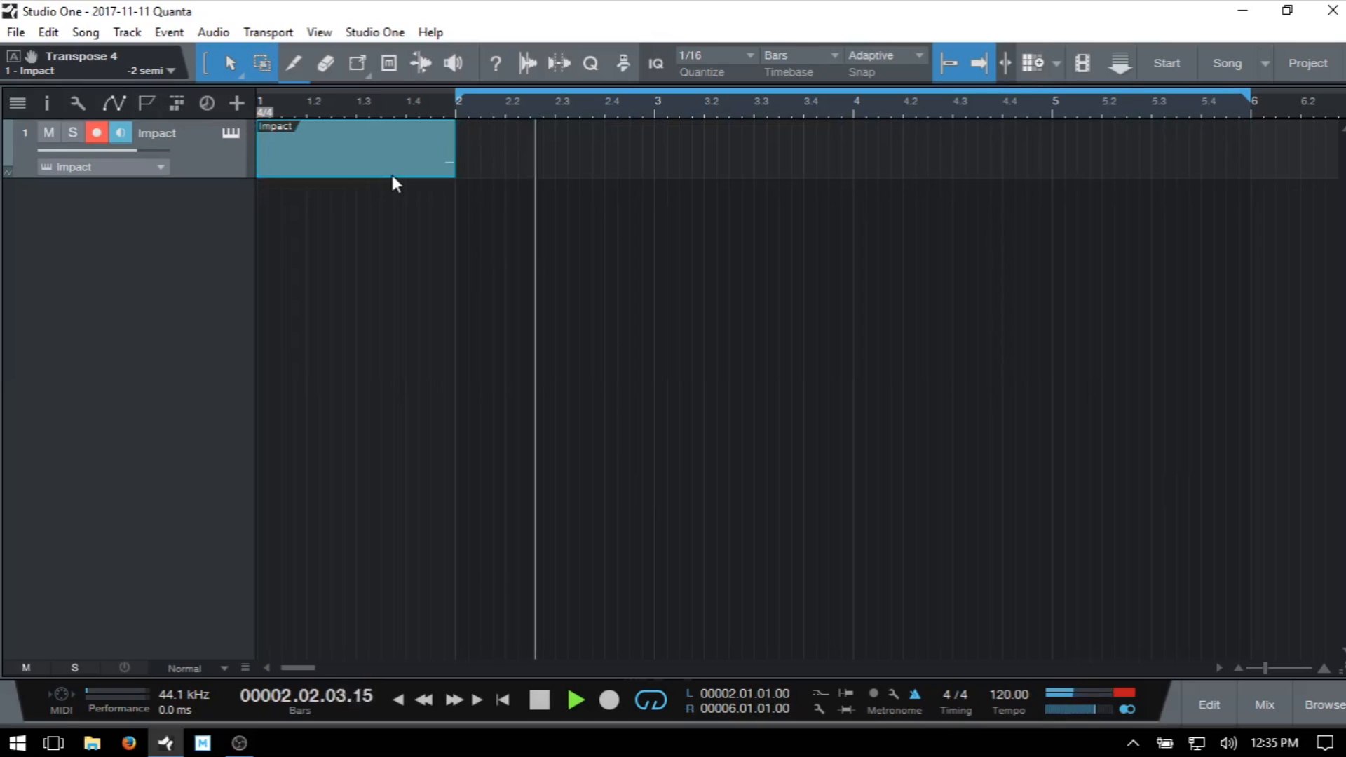
key("Delete")
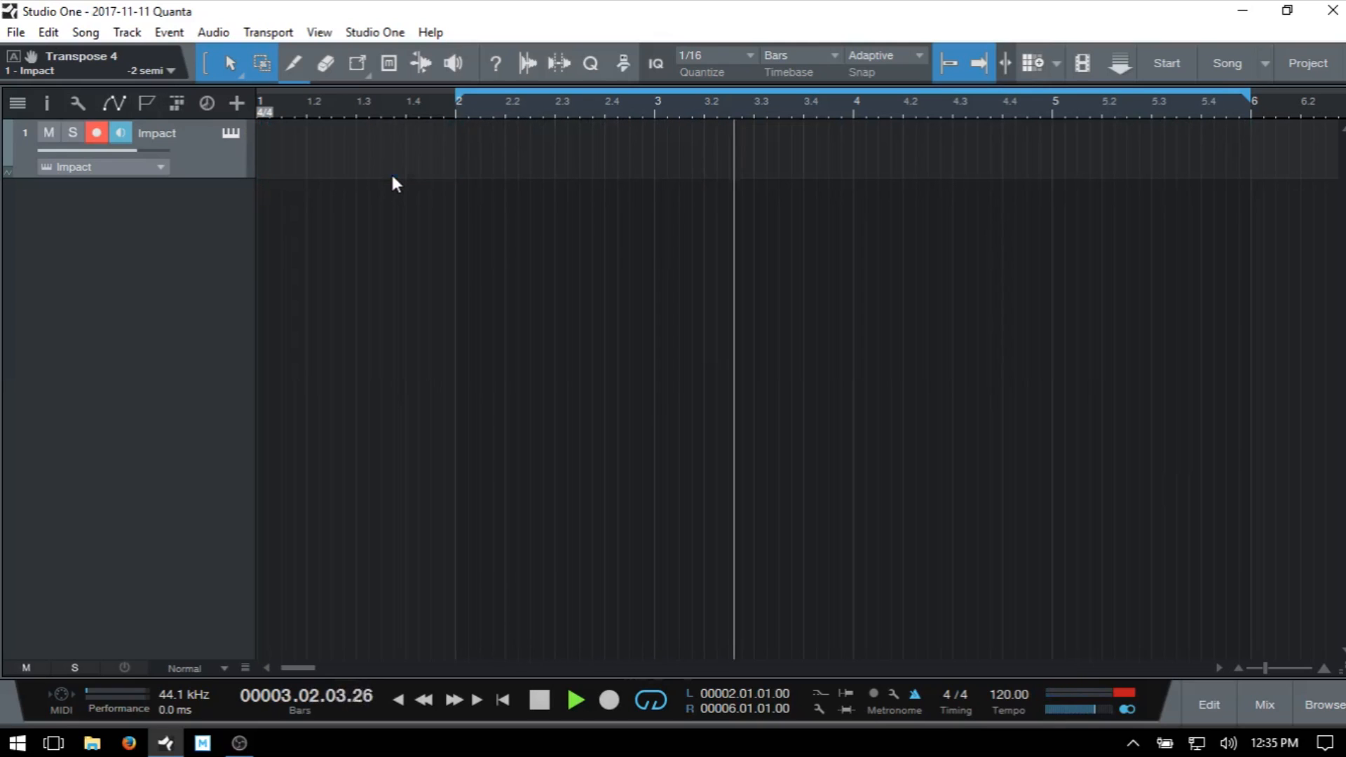
- Try another Impact drum take over the loop range from bar 2 to bar 6 and delete it
key("KP_Multiply")
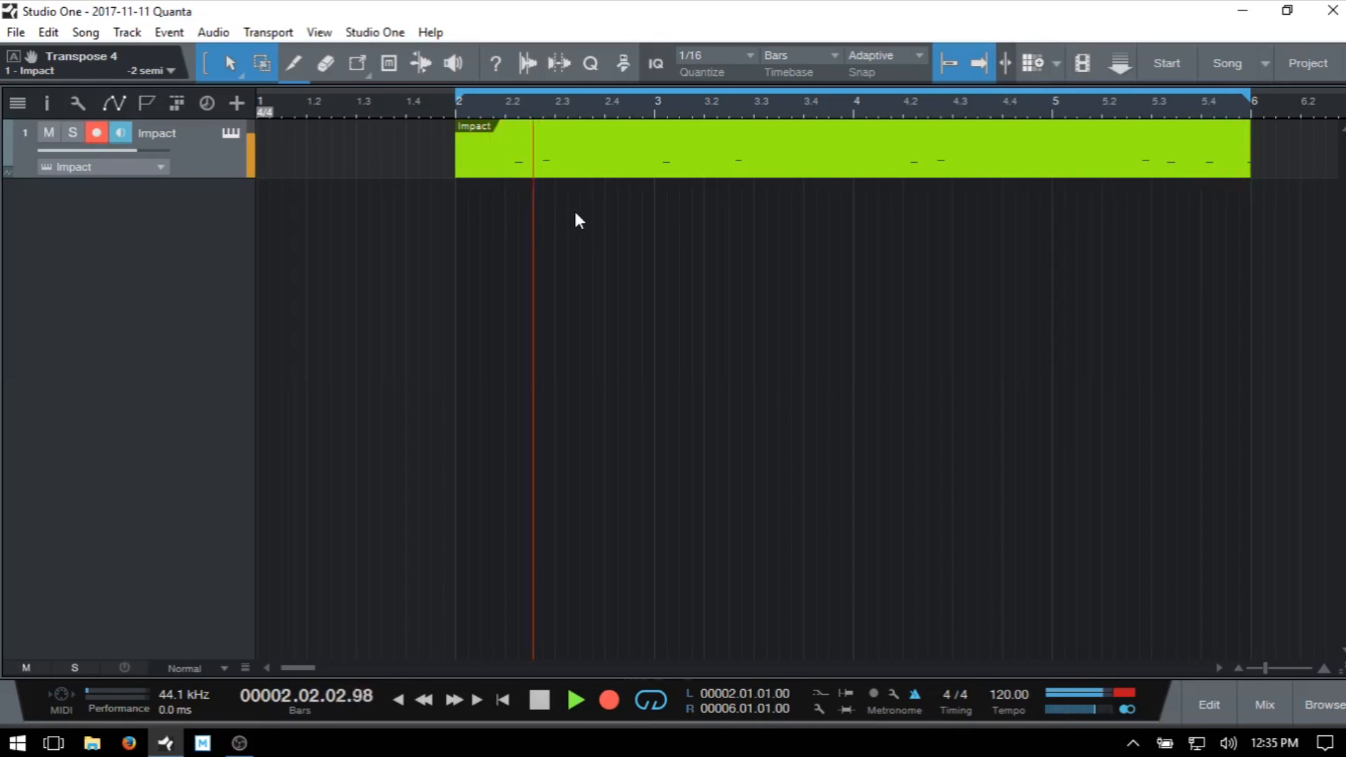
key("KP_Multiply")
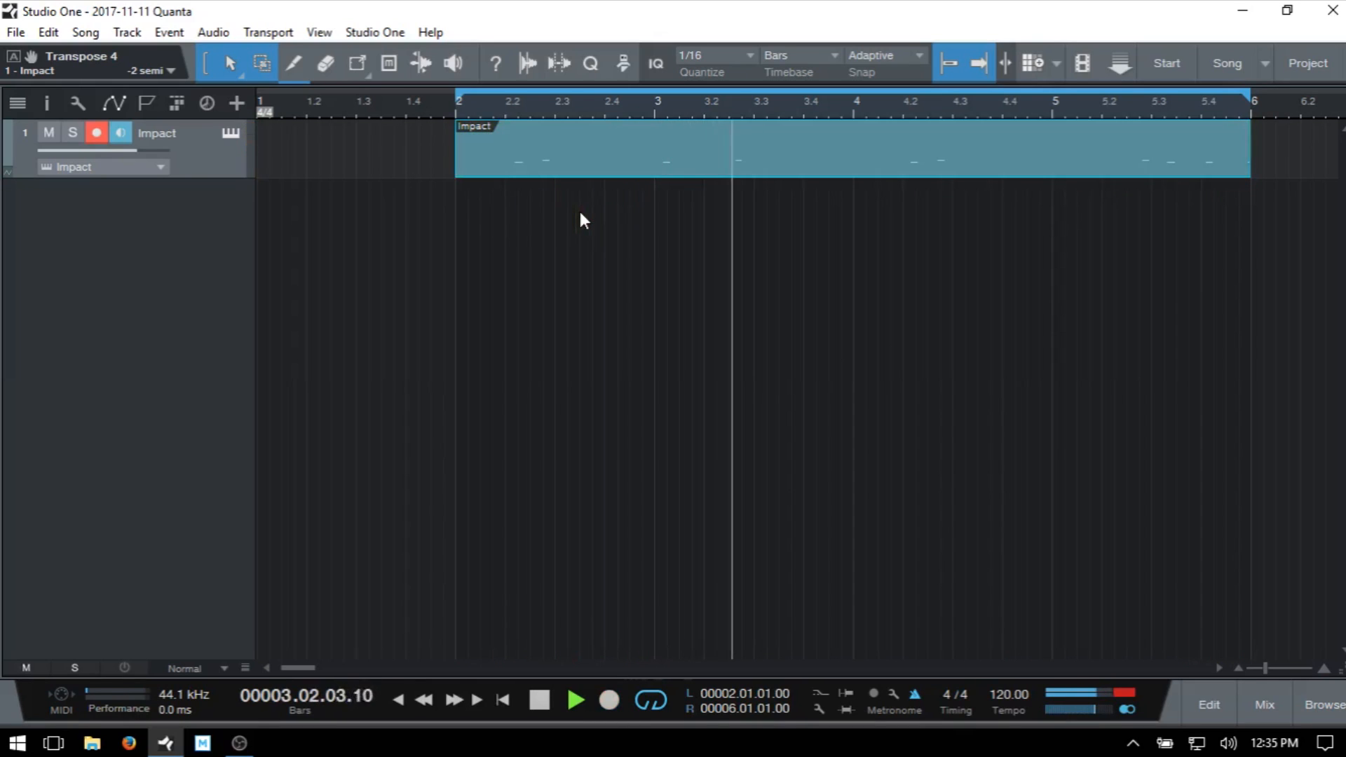
key("Delete")
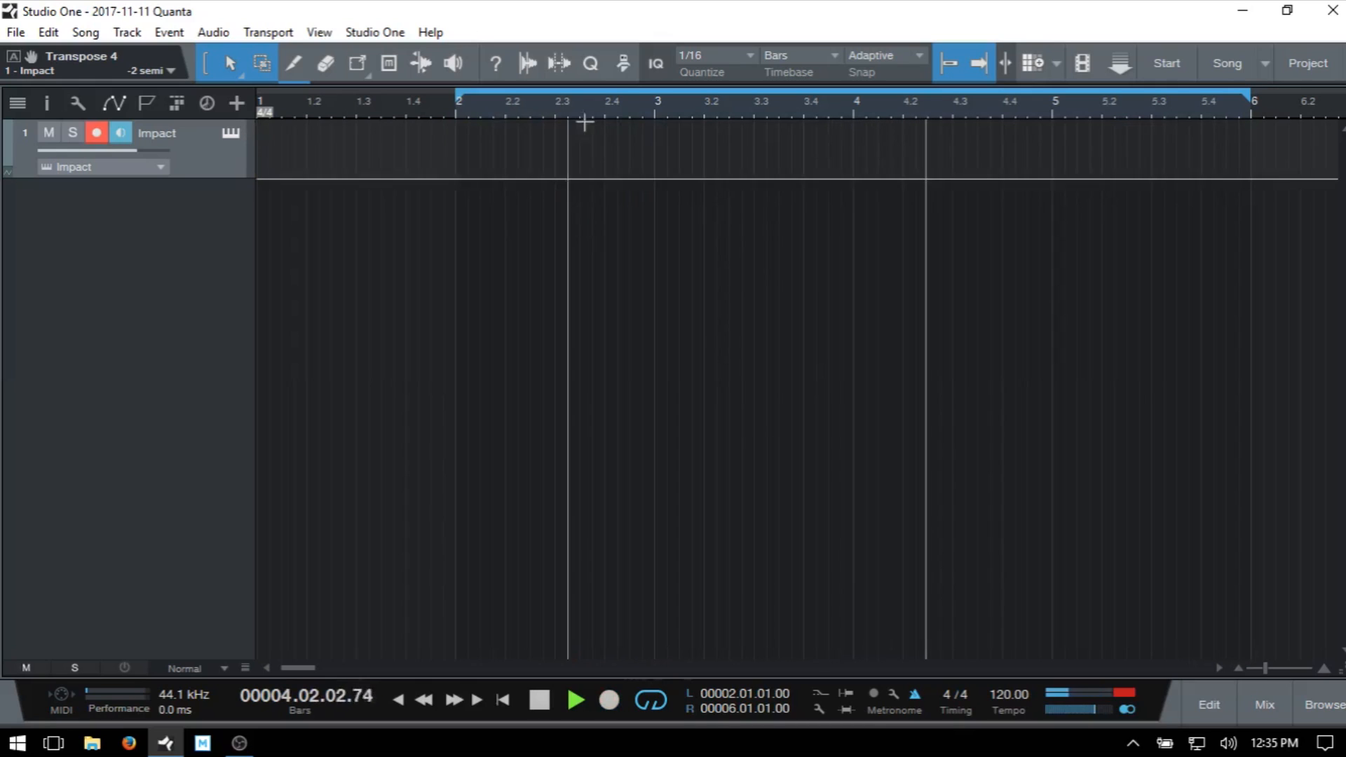
- Turn on input quantize and set the quantize value to 1/8
left_click(655, 61)
left_click(732, 56)
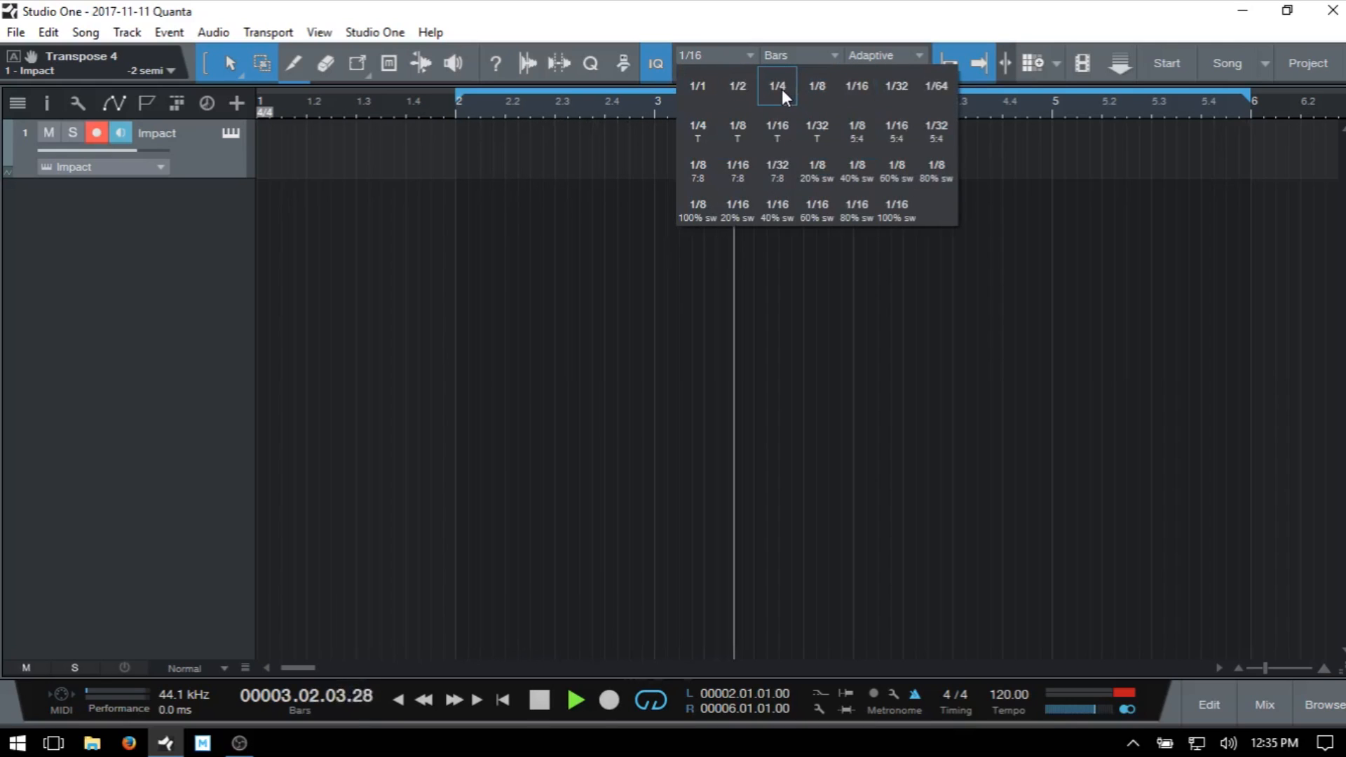
left_click(815, 91)
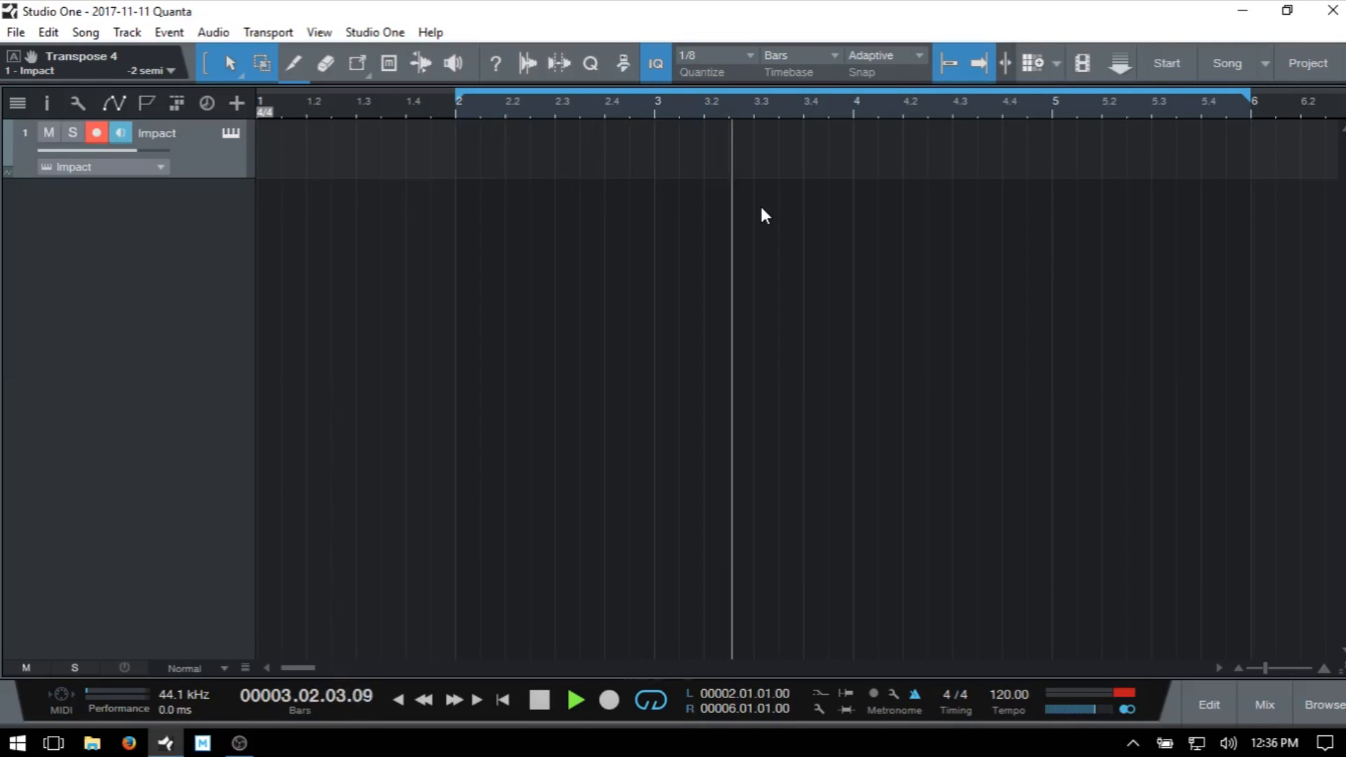
- Record the bass and snare drum pattern on the Impact track across the bar 2 to bar 6 loop, and stop playback
key("KP_Multiply")
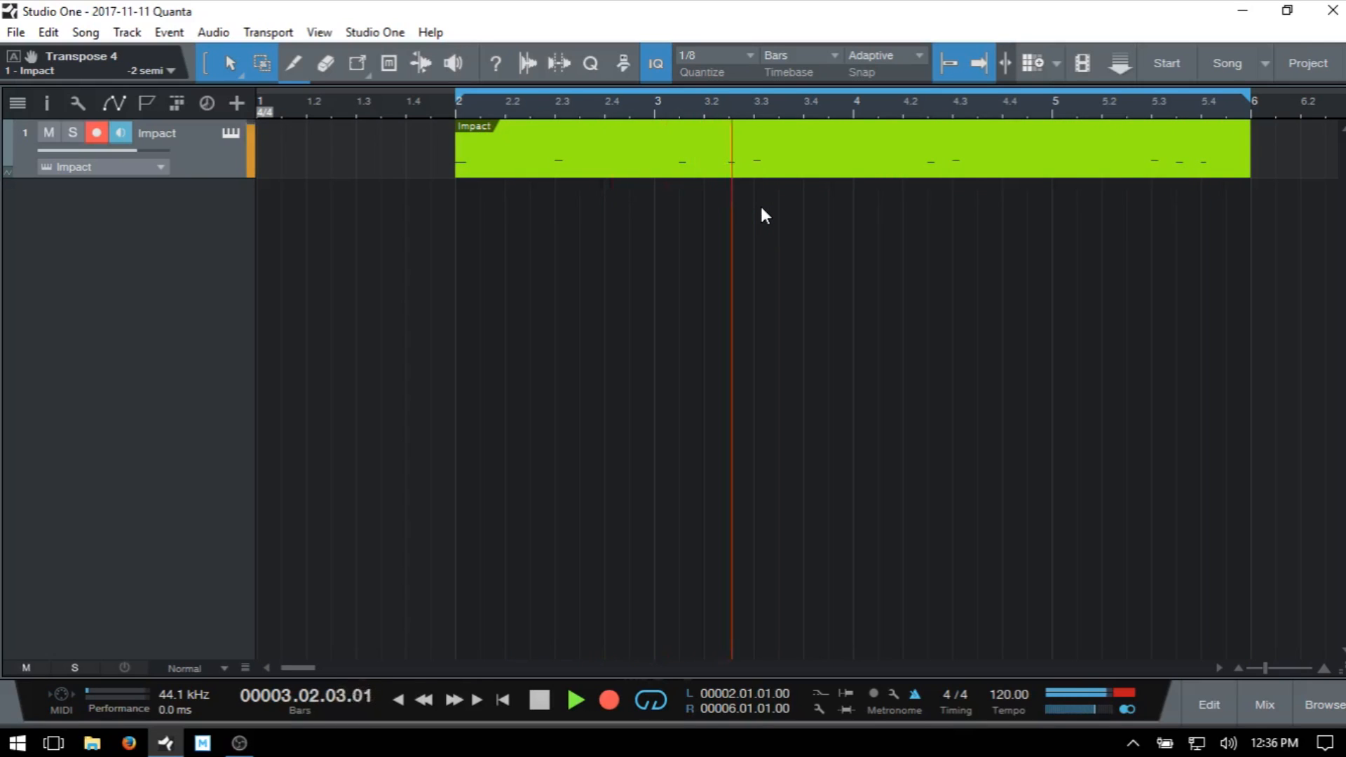
key("KP_Multiply")
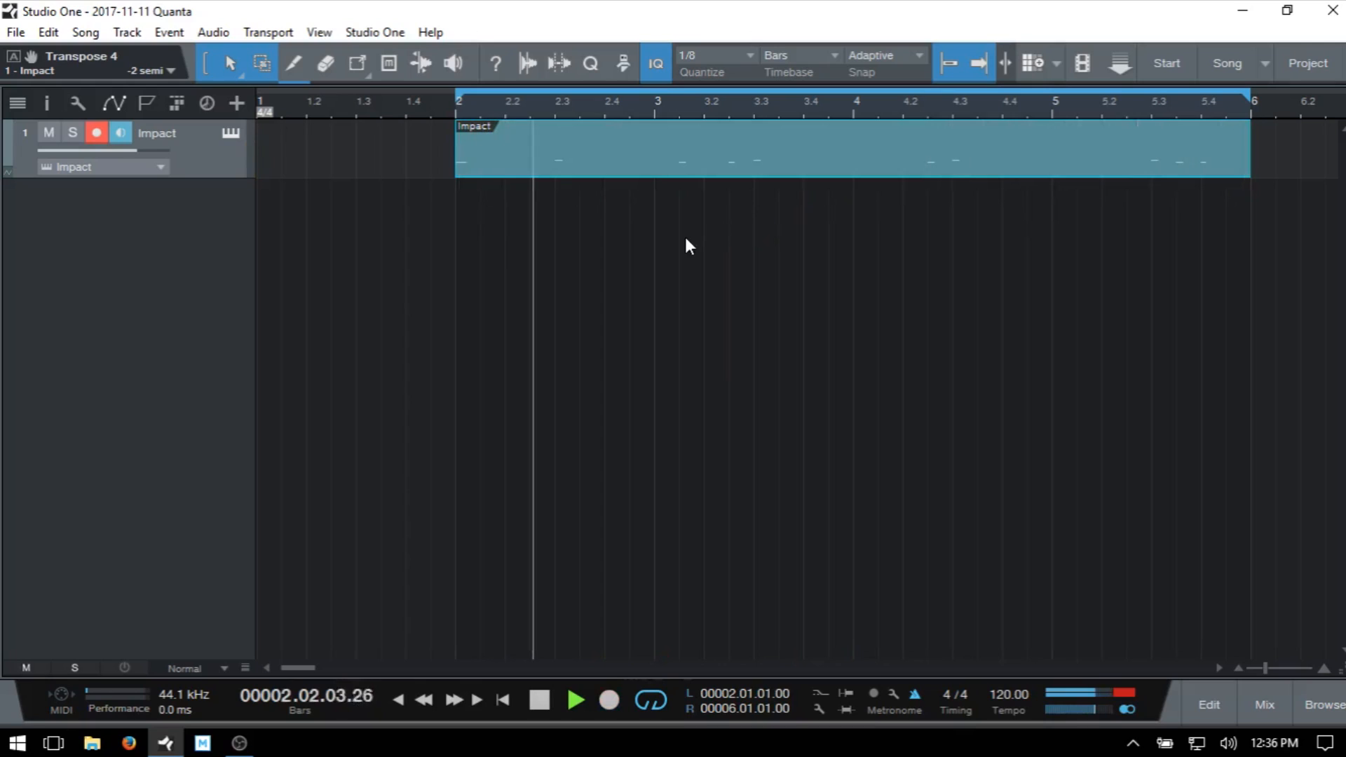
key("space")
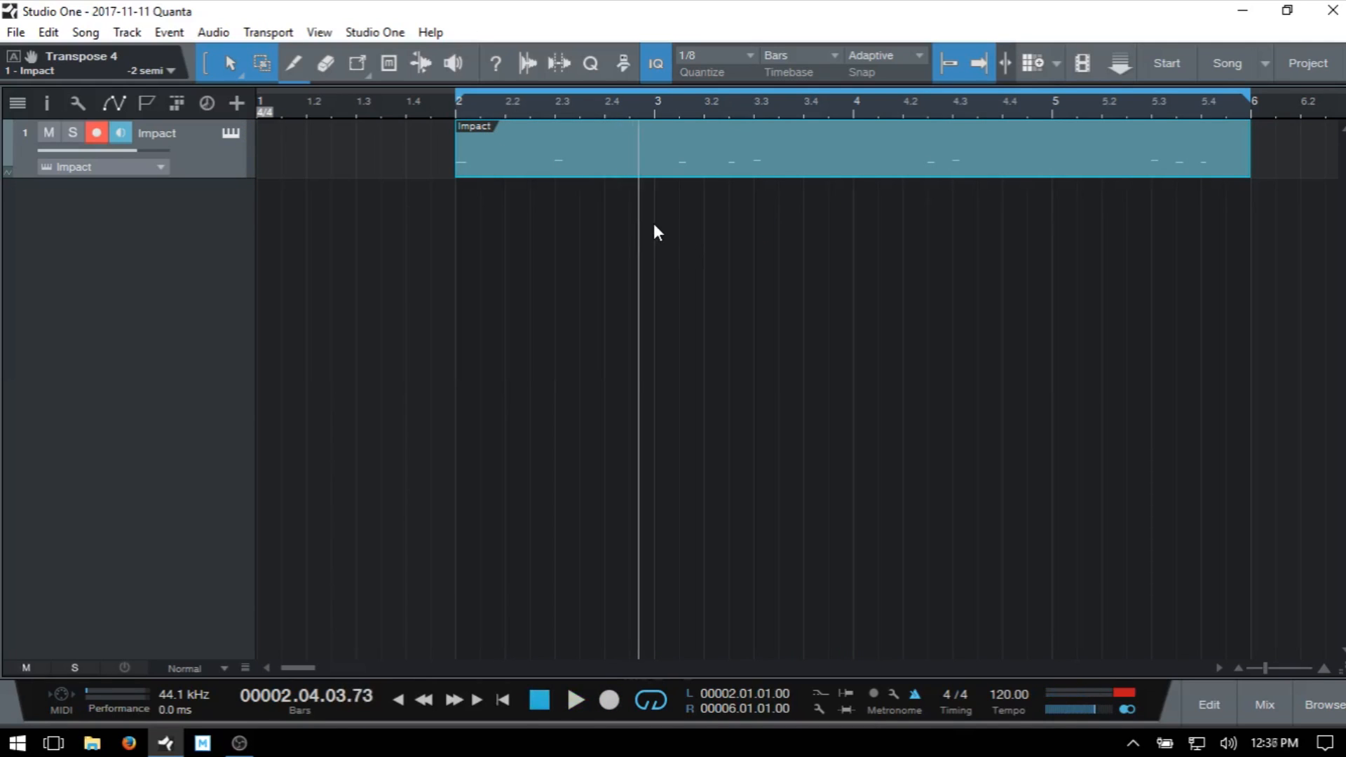
- Open the recorded Impact part in the note editor, look through the available note actions, and enlarge the drum rows
double_click(802, 170)
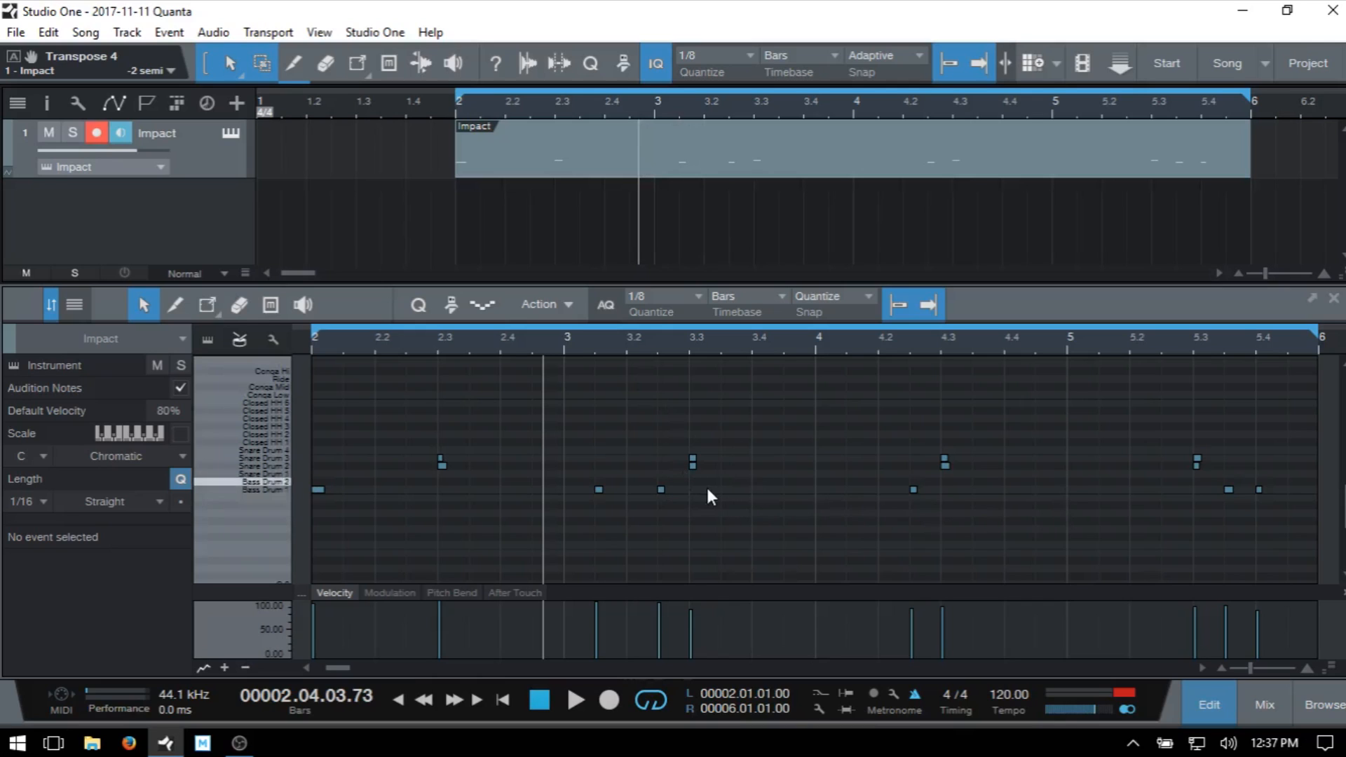
left_click(568, 306)
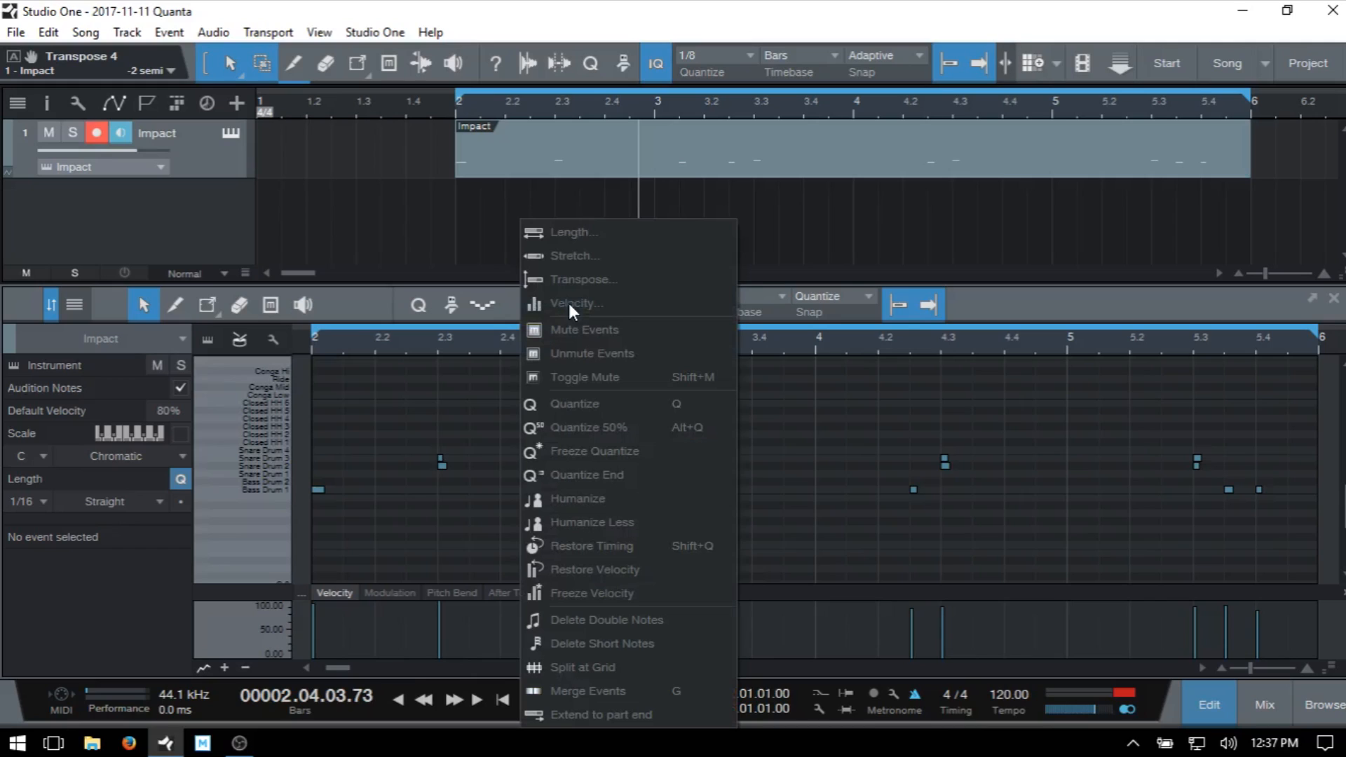
left_click(868, 422)
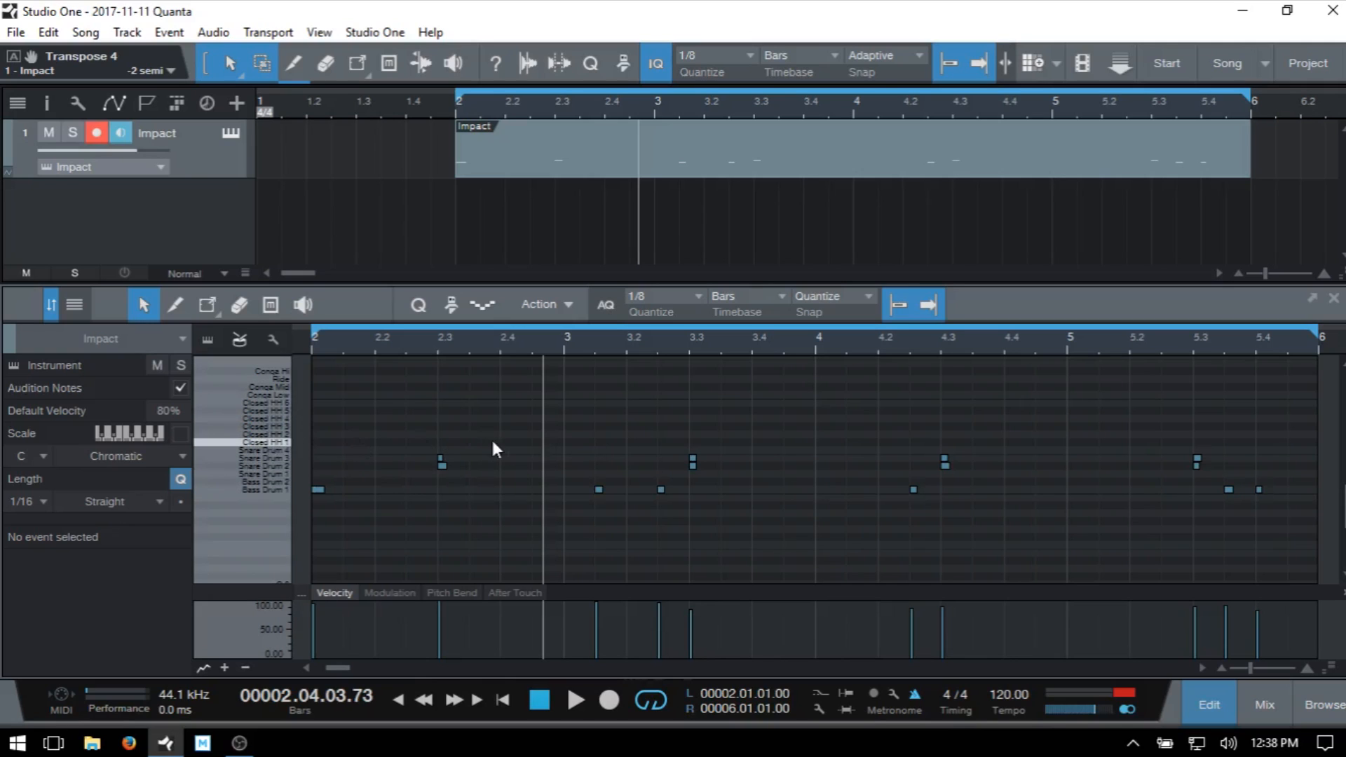
scroll(652, 432, "up", 3)
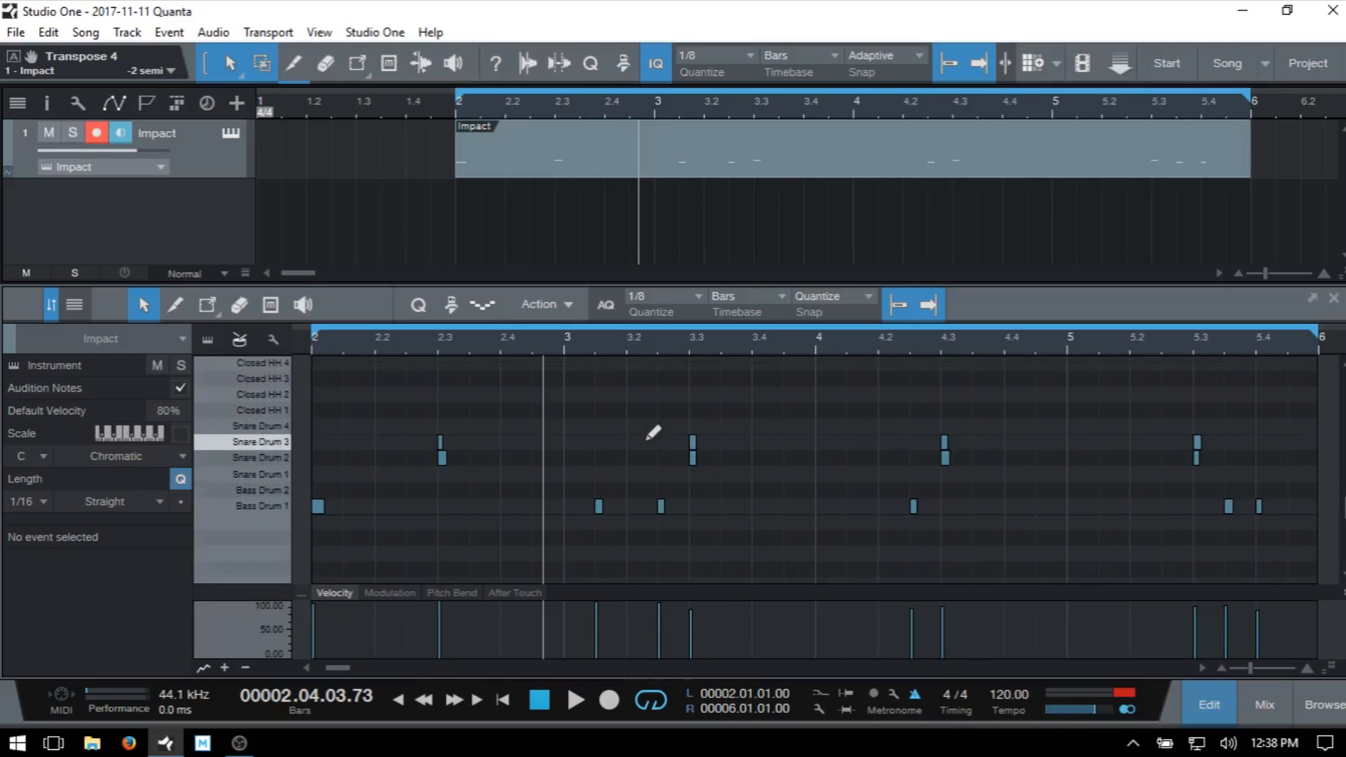
scroll(653, 433, "up", 2)
scroll(642, 435, "down", 3)
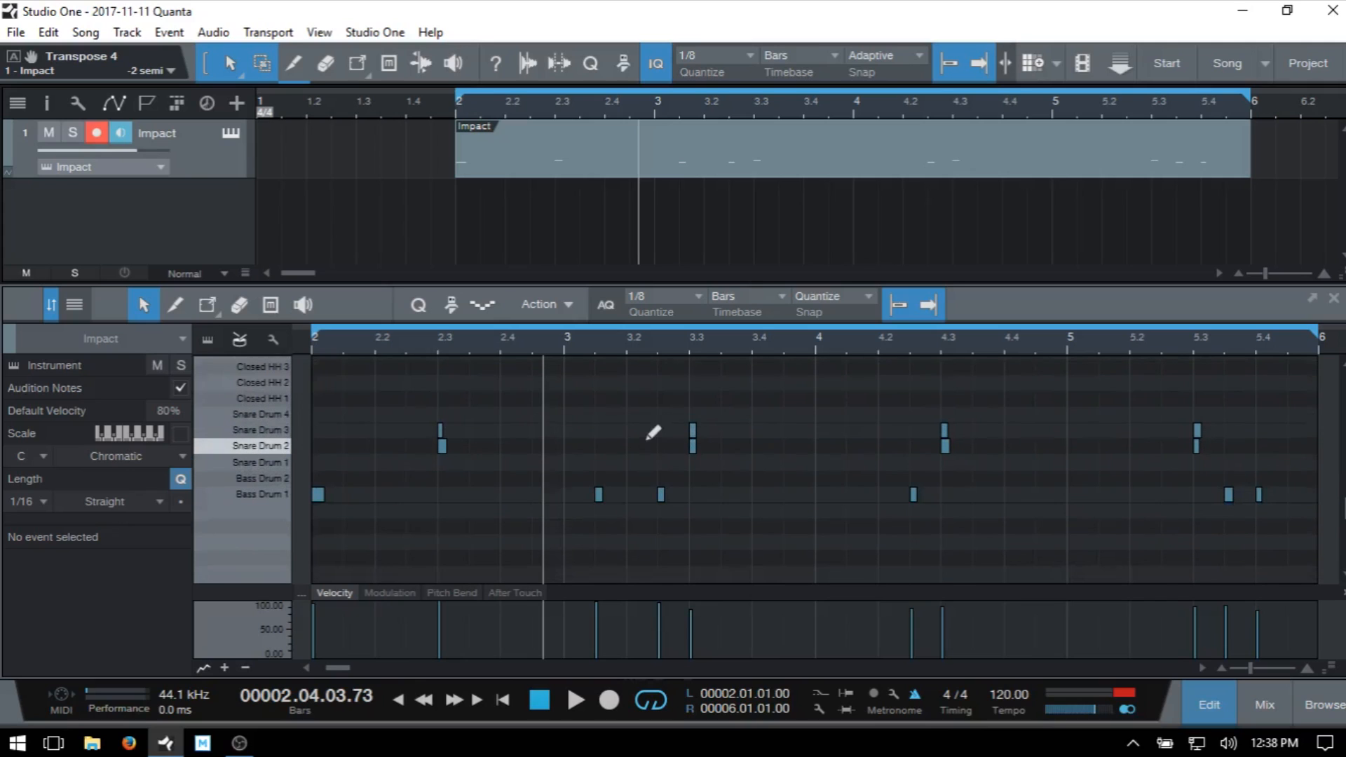
scroll(634, 437, "up", 5)
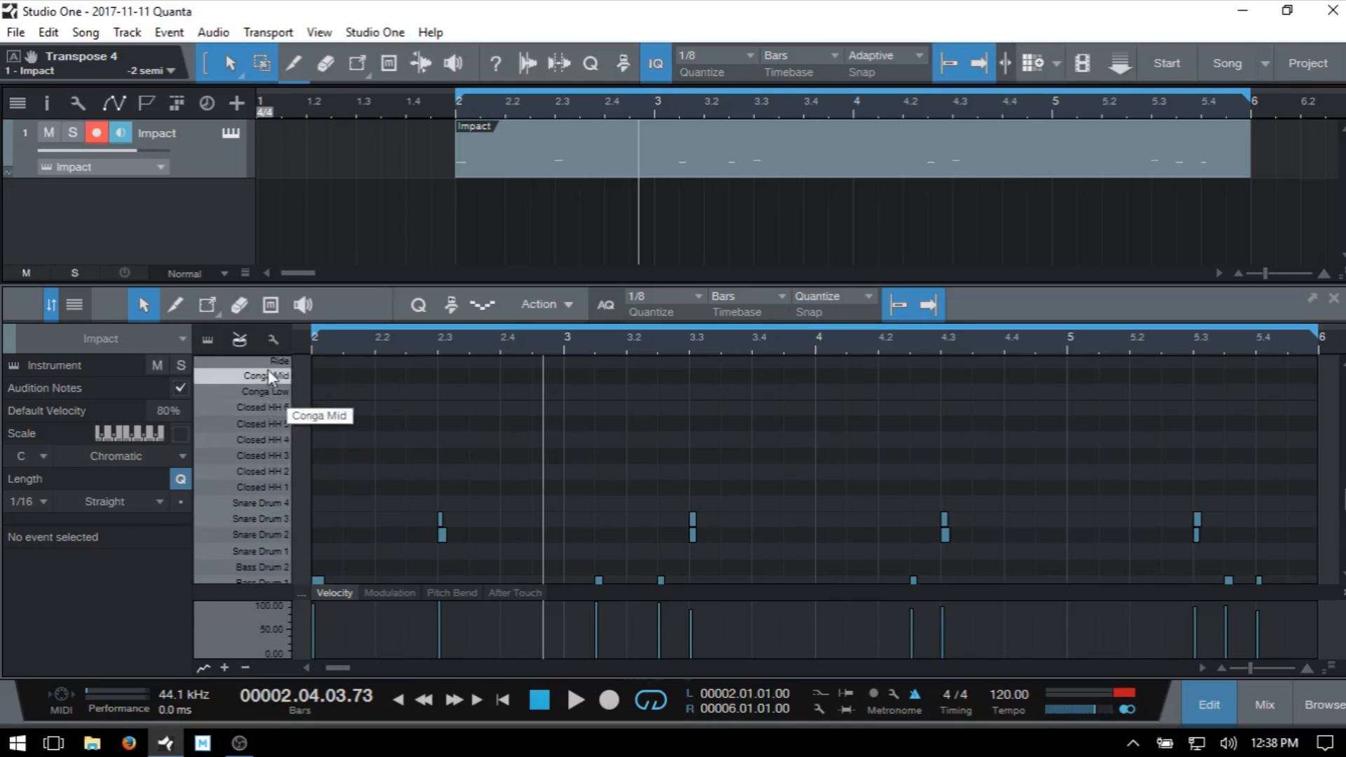
scroll(269, 499, "down", 2)
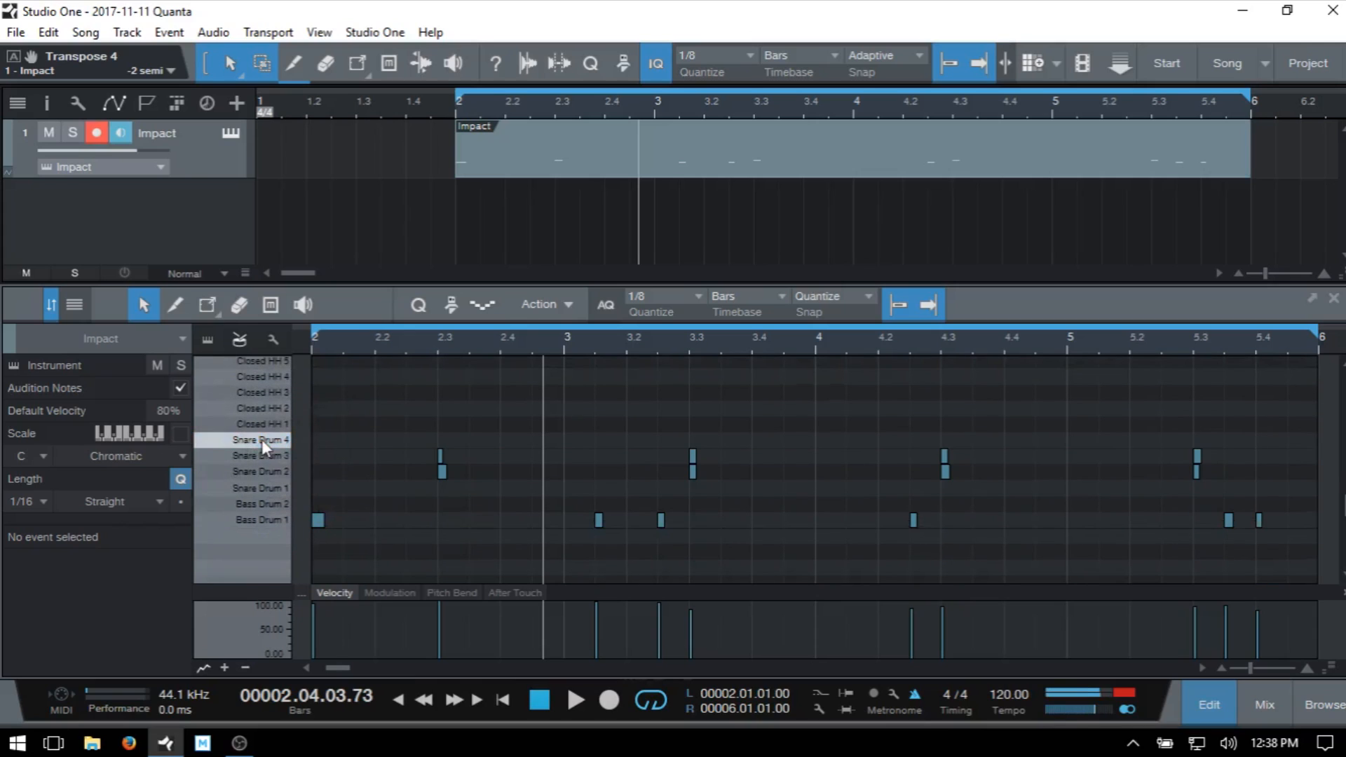
- Audition the closed hi-hat sounds from the note editor's drum list, including Closed HH 6, 5, 4 and 2
mouse_move(262, 440)
left_mouse_down()
mouse_move(249, 512)
mouse_move(254, 382)
mouse_move(254, 418)
left_mouse_up()
scroll(255, 414, "up", 1)
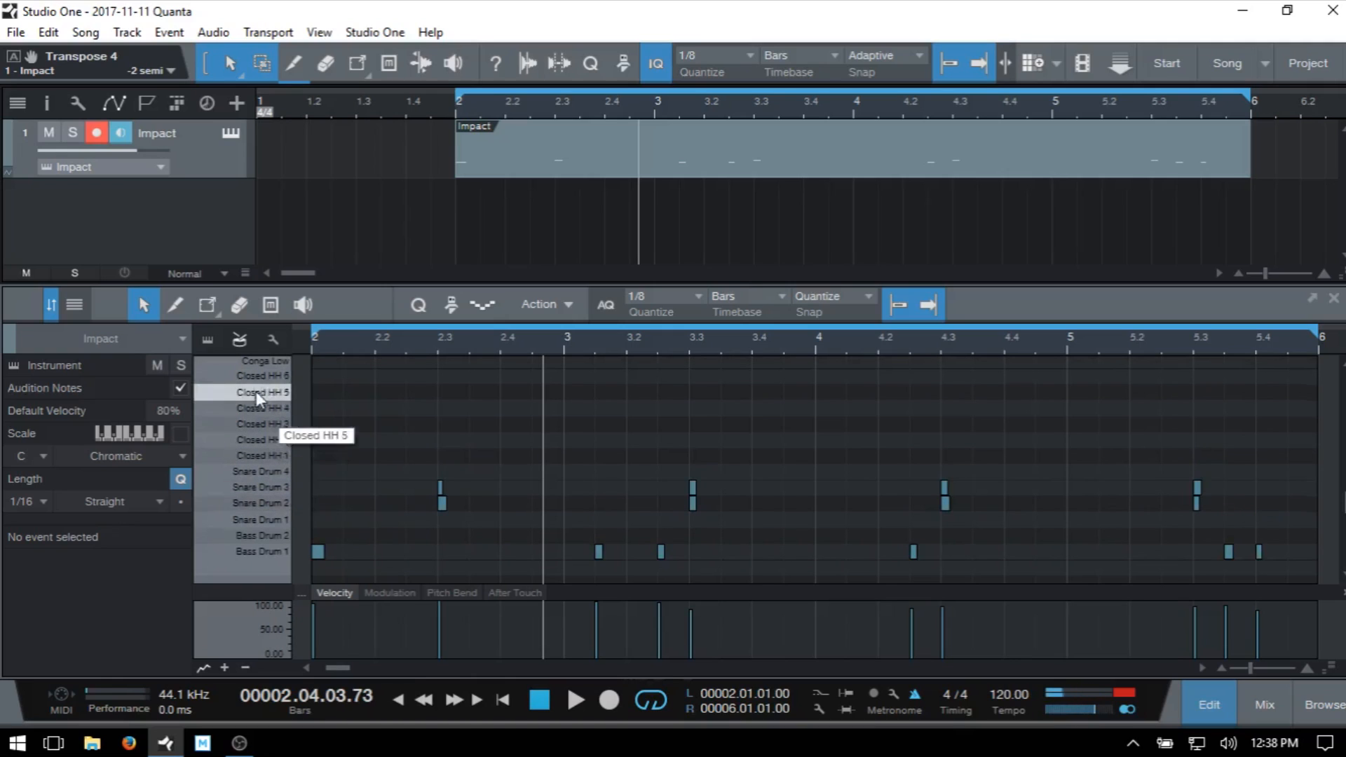
left_click(254, 375)
left_click(254, 376)
left_click(254, 393)
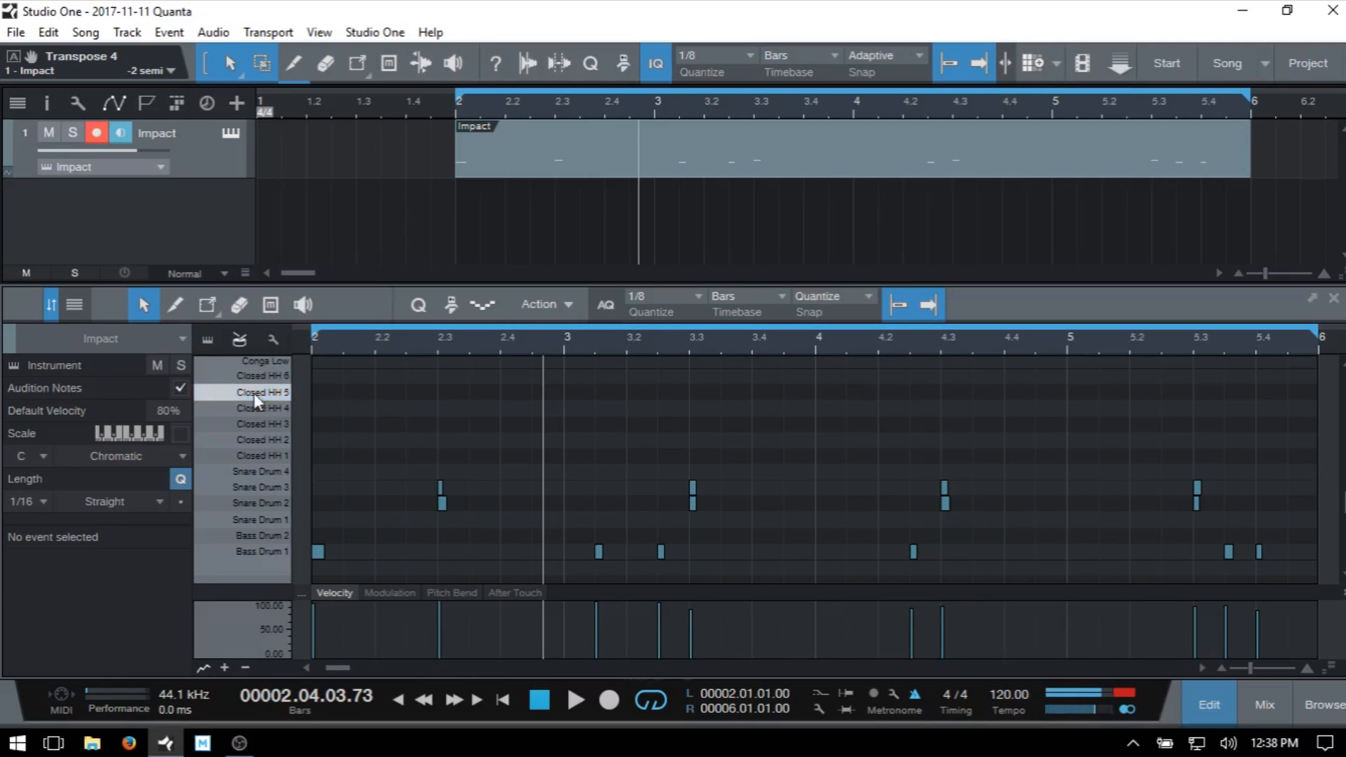
left_click(251, 408)
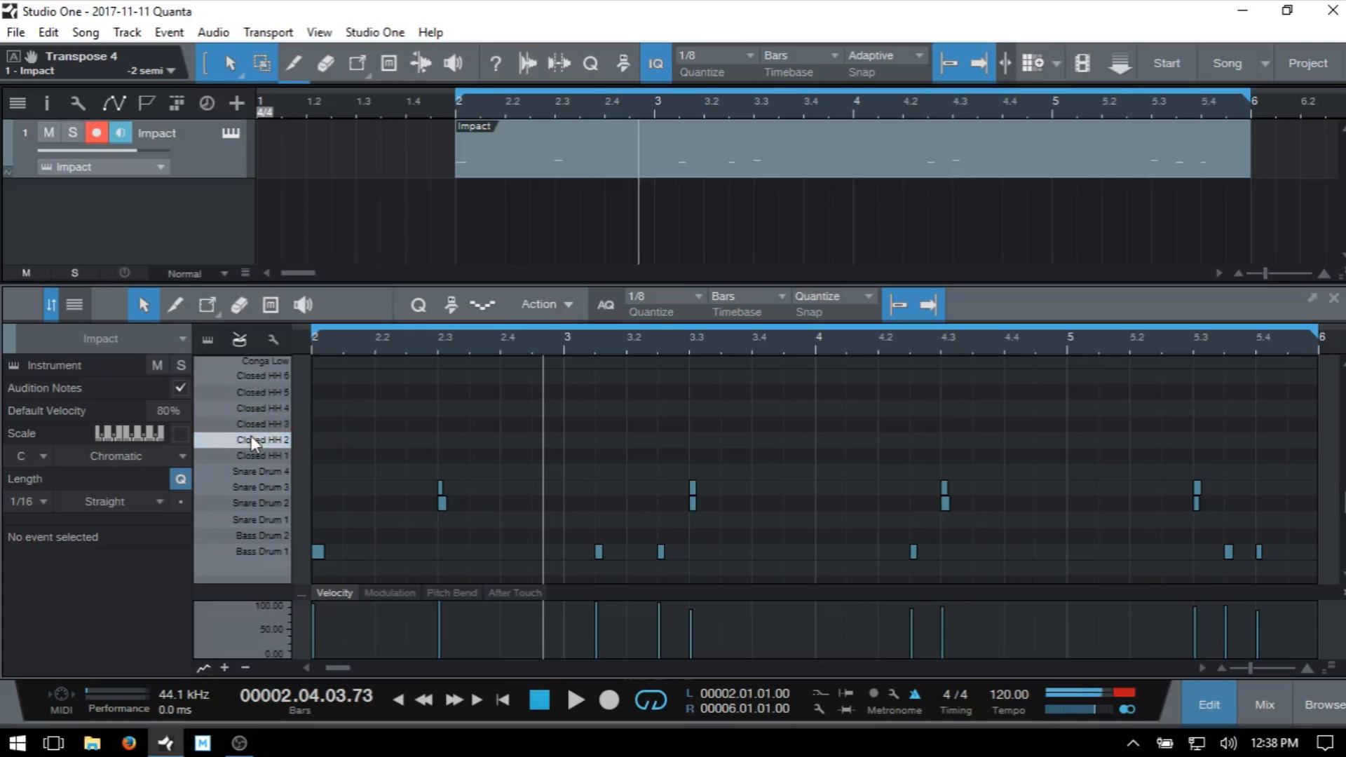
left_click(251, 435)
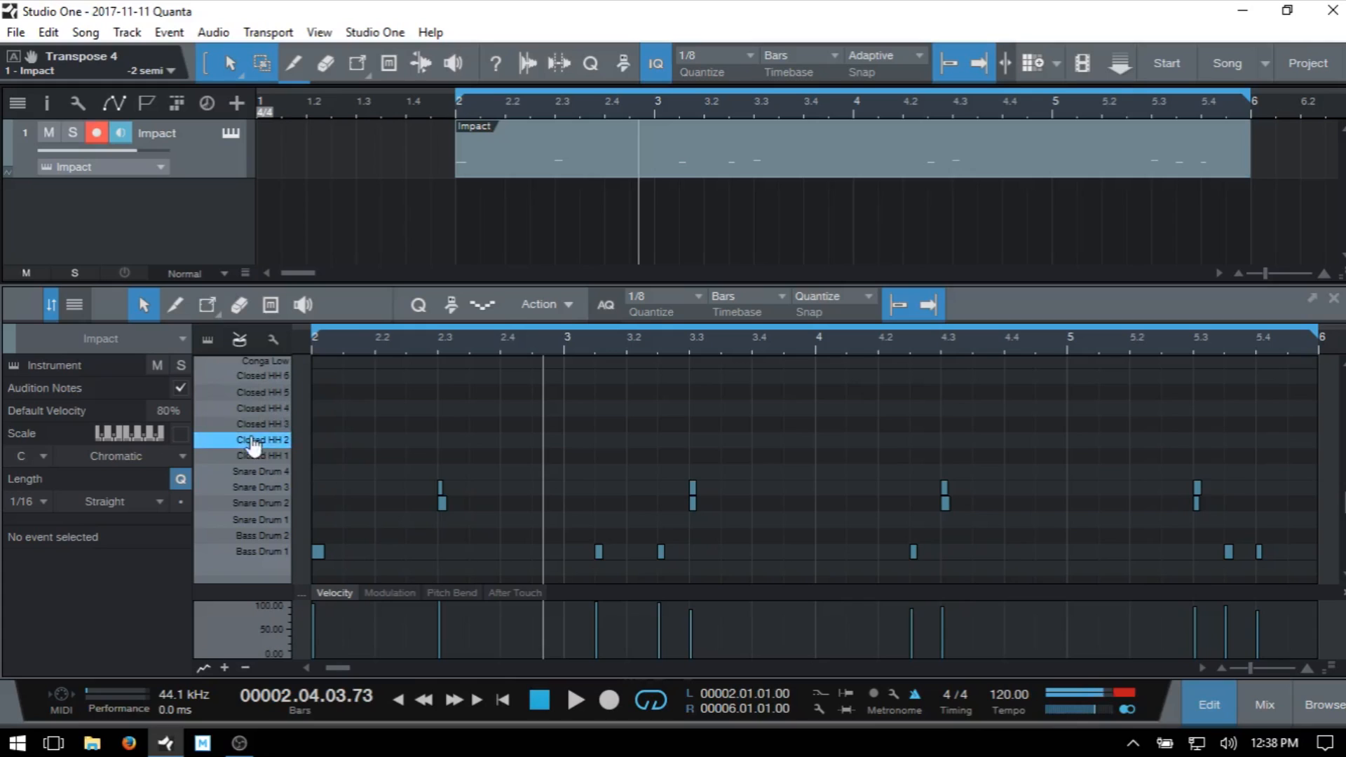
- Audition Closed HH 5 and try placing a note for it at the start of bar 2, removing it again
left_click(251, 393)
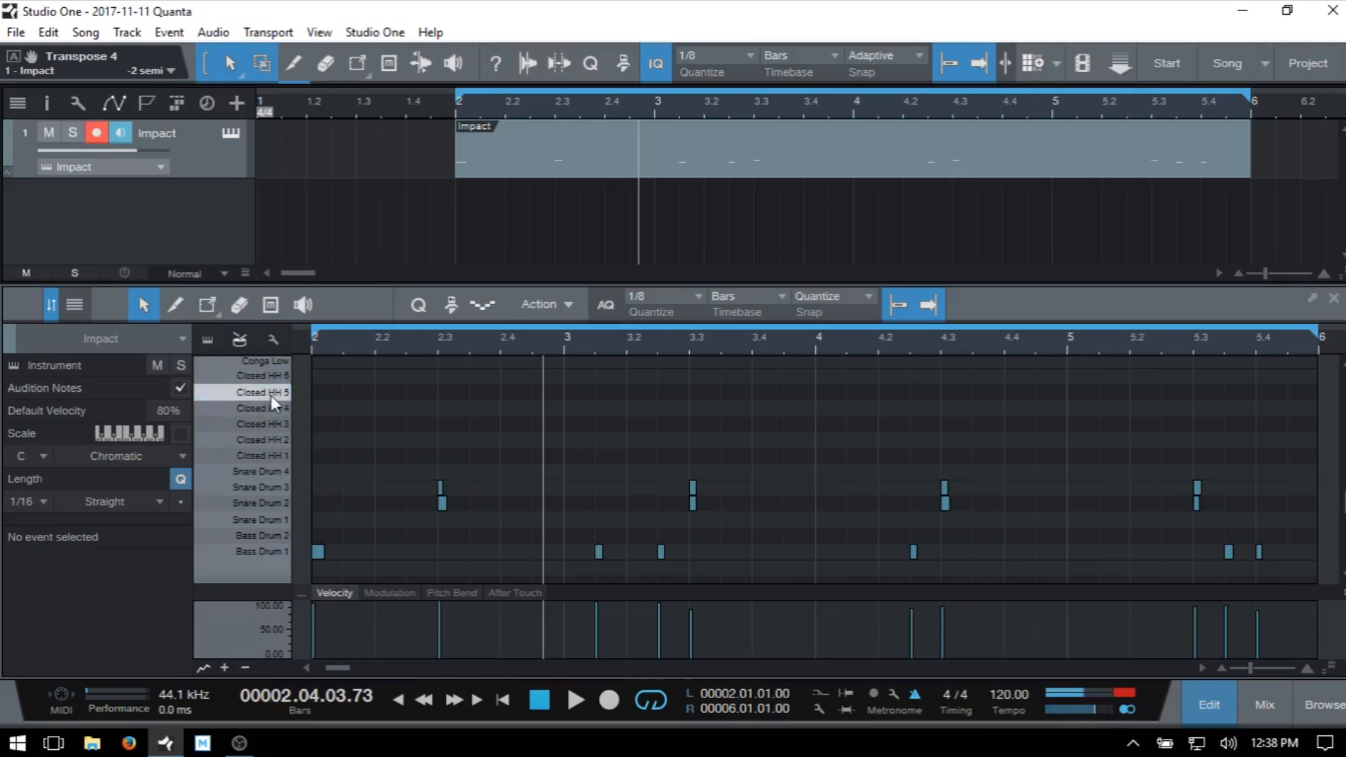
double_click(321, 394)
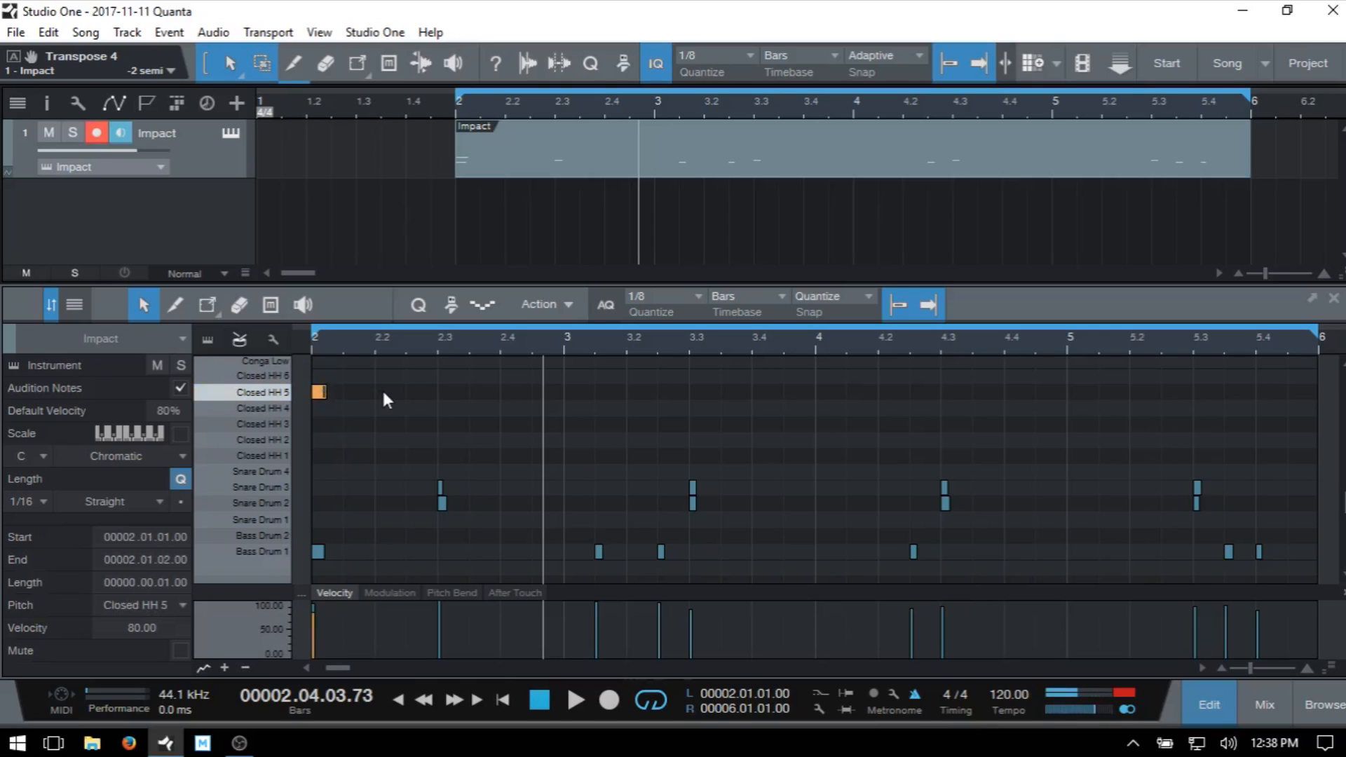
double_click(318, 393)
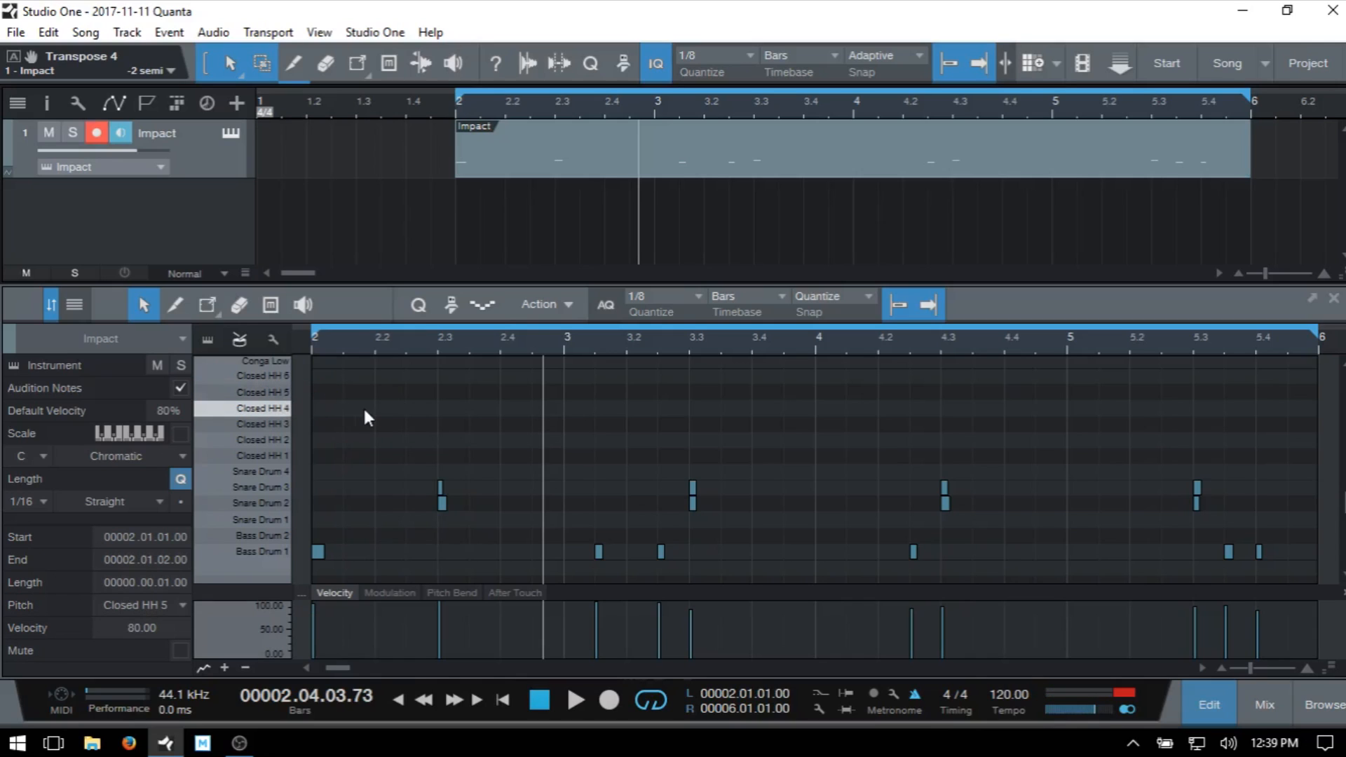
- Compare the Closed HH 6, 5, 4 and 3 sounds by auditioning them with the whole part in view
key("w")
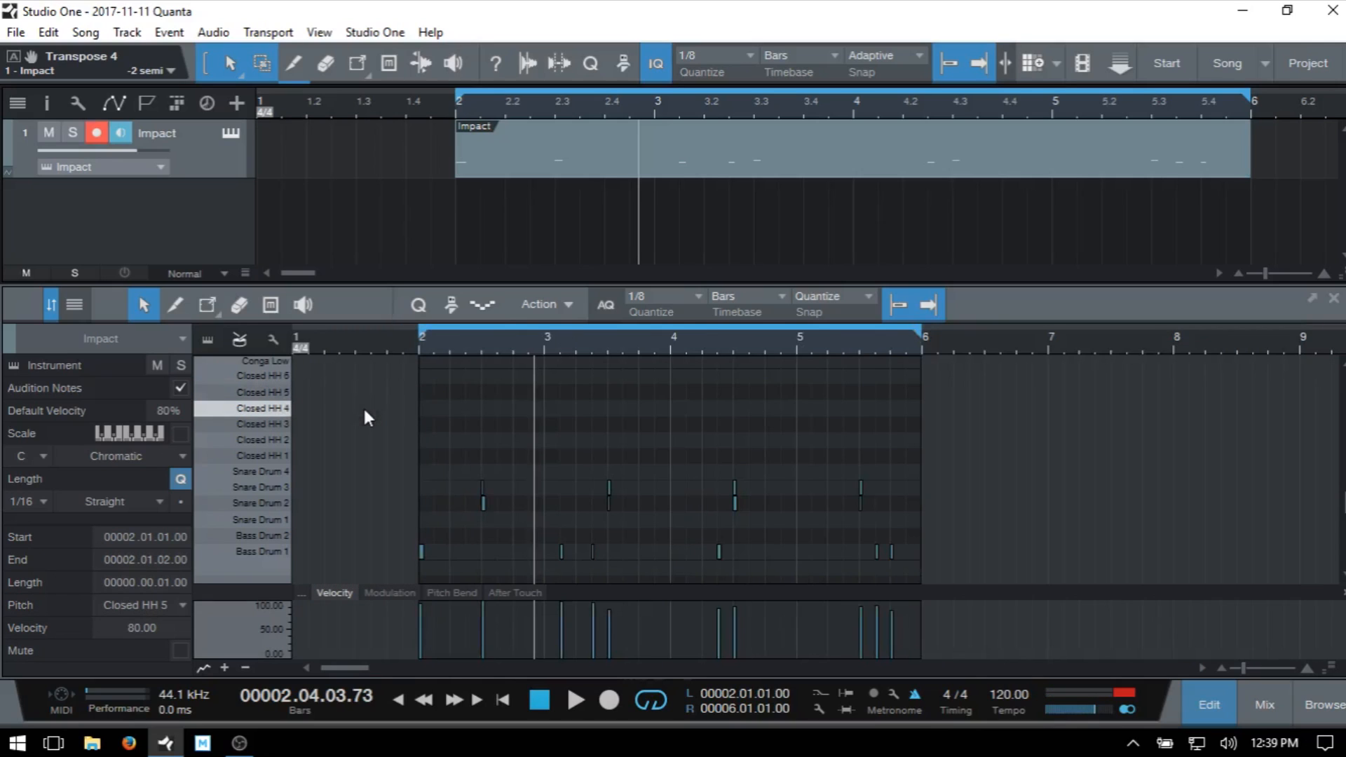
left_click(288, 406)
left_click(276, 390)
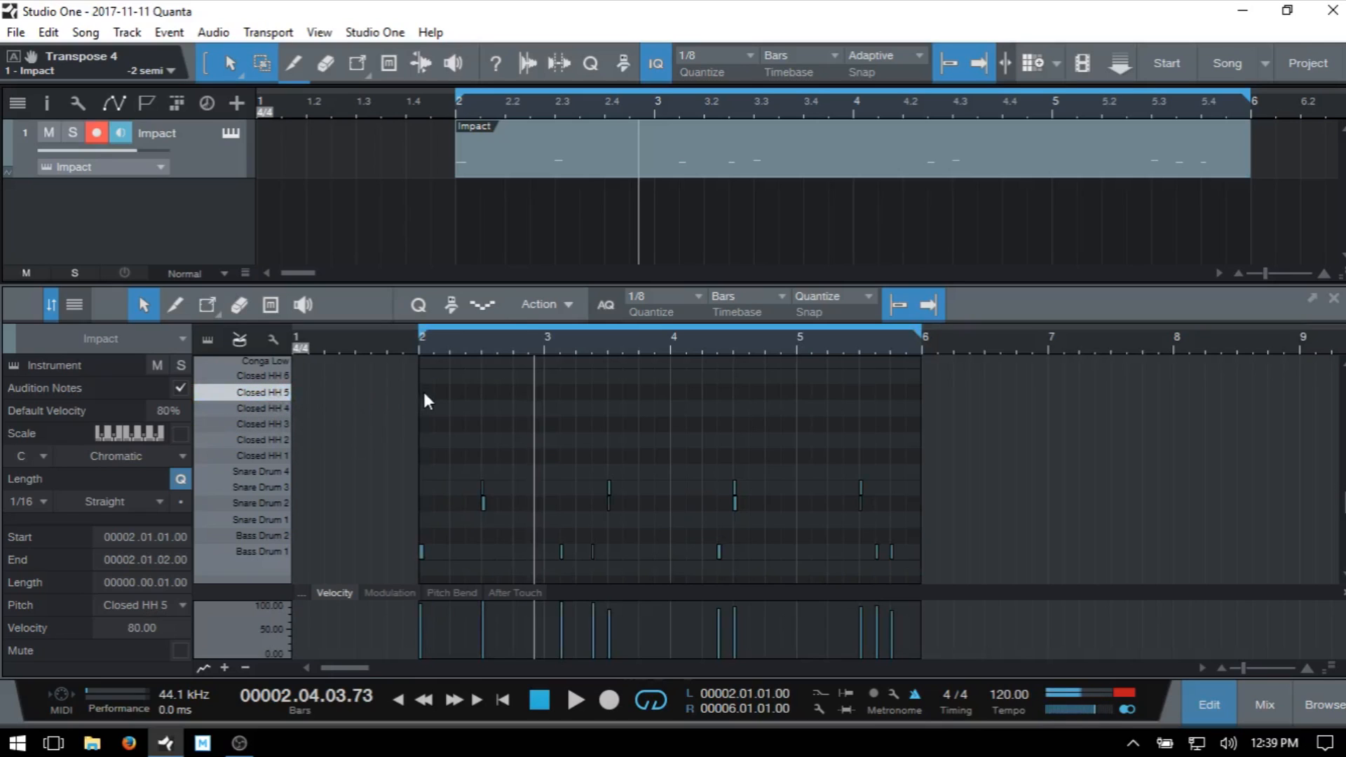
left_click(264, 383)
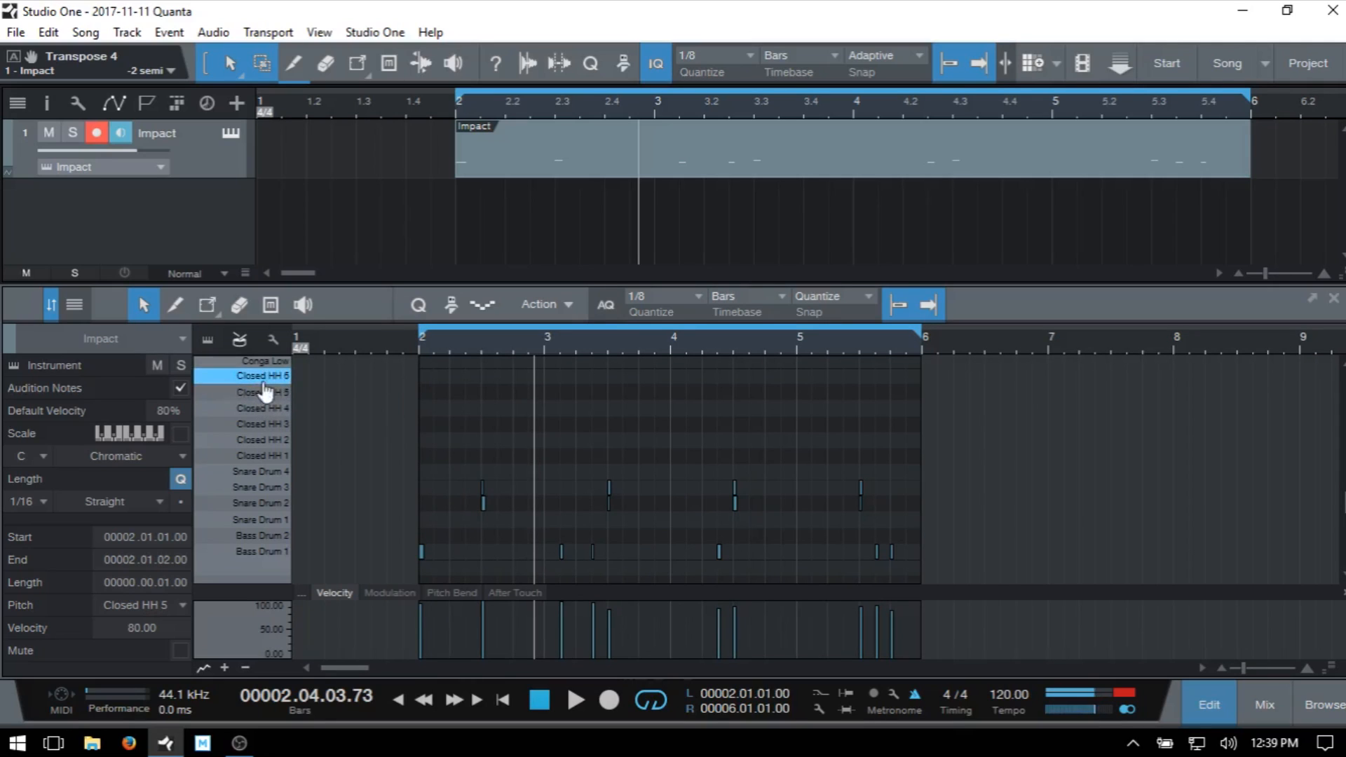
left_click(264, 382)
left_click(262, 392)
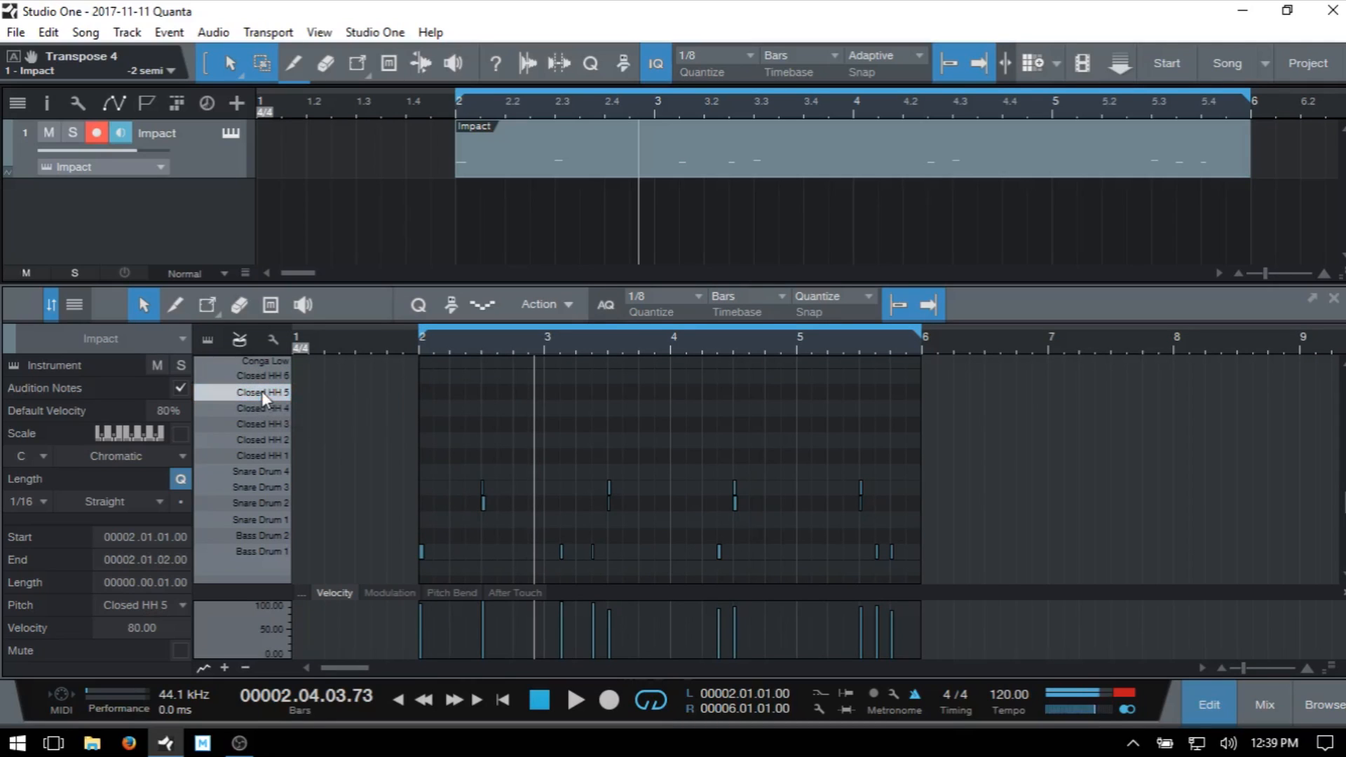
left_click(260, 405)
left_click(255, 422)
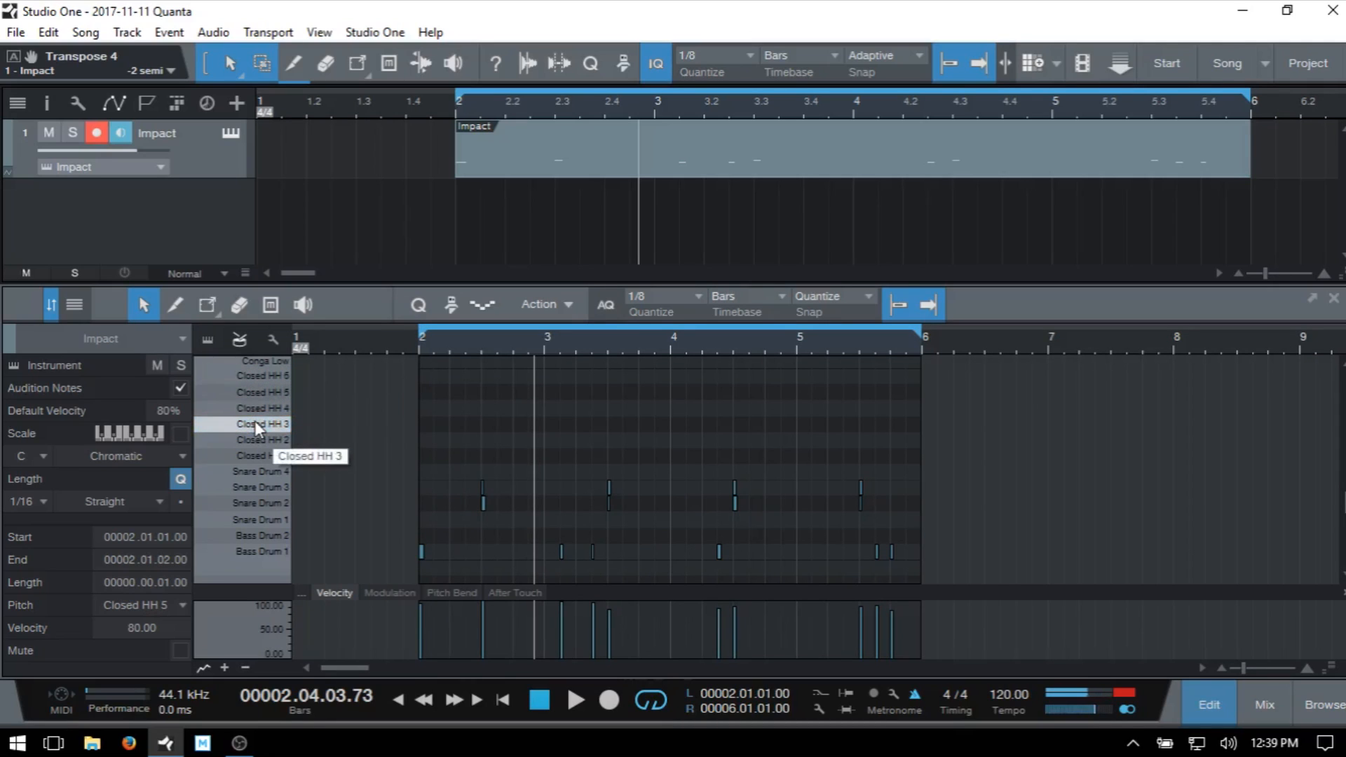
left_click(254, 422)
left_click(254, 422)
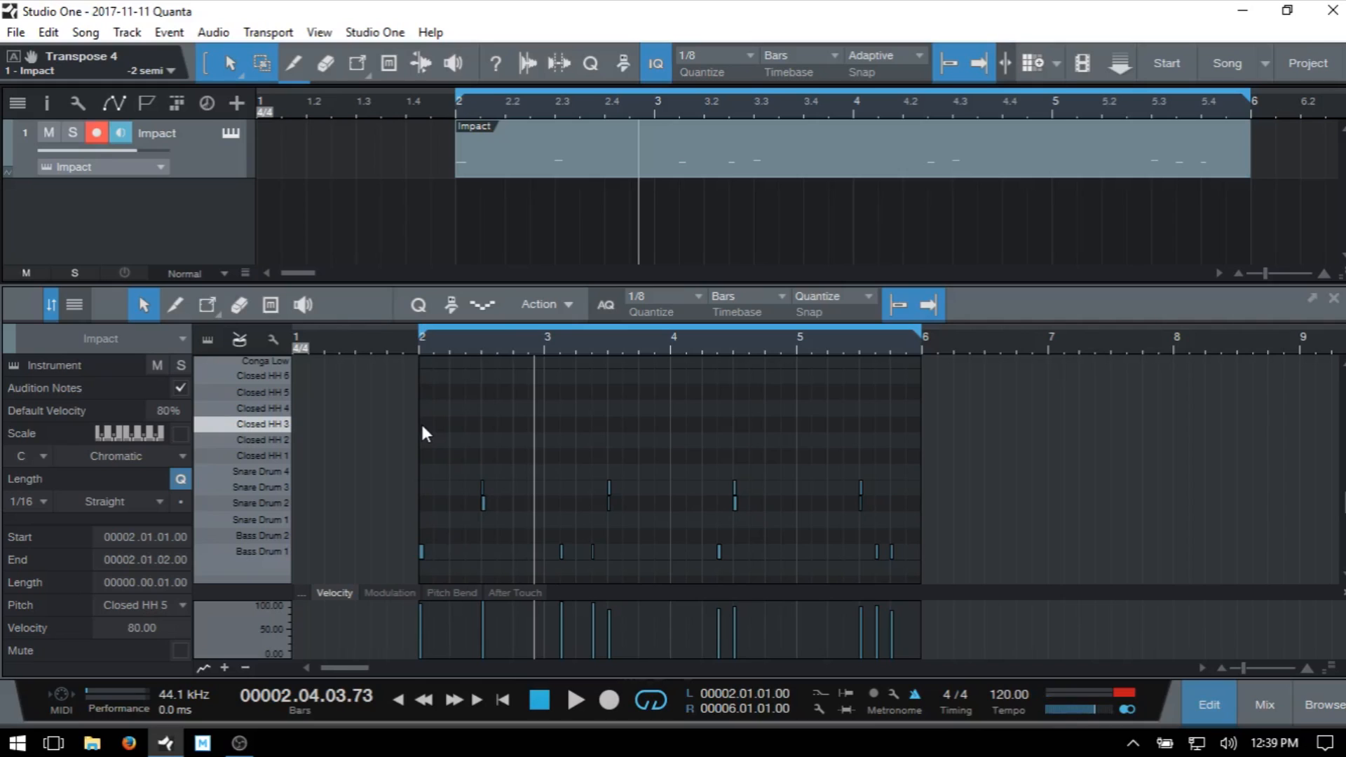
- Draw one Closed HH 3 note from bar 2 to bar 6, split it at the 1/8 grid, and play the pattern back
left_click_drag(423, 425, 921, 424)
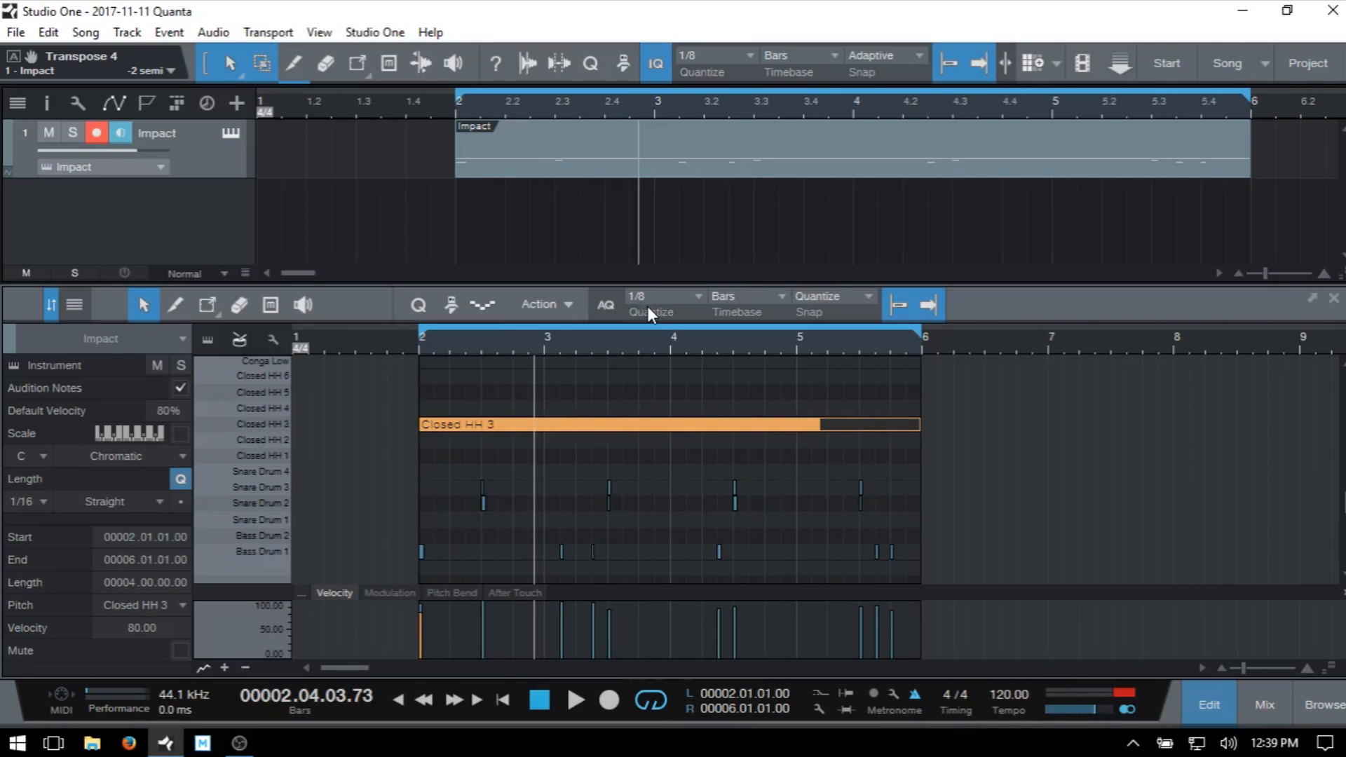
right_click(629, 422)
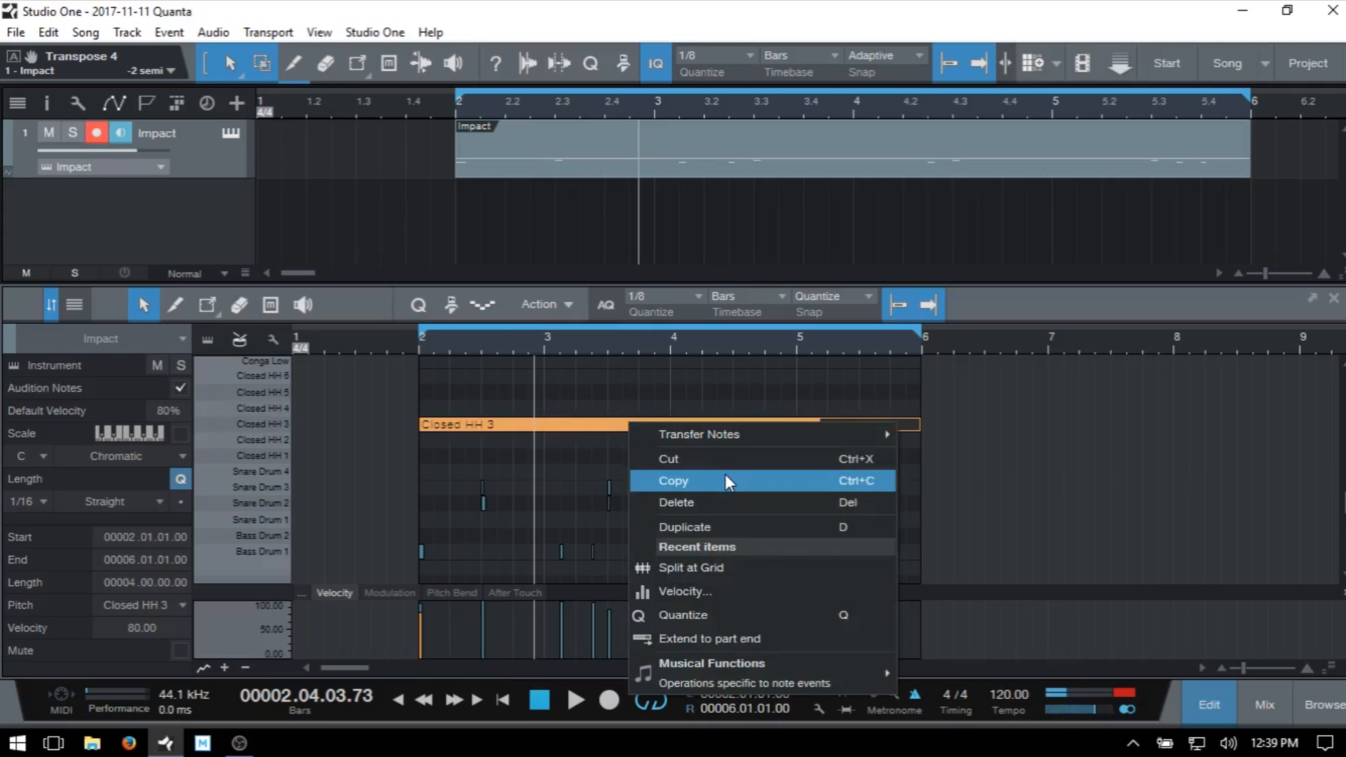
left_click(722, 570)
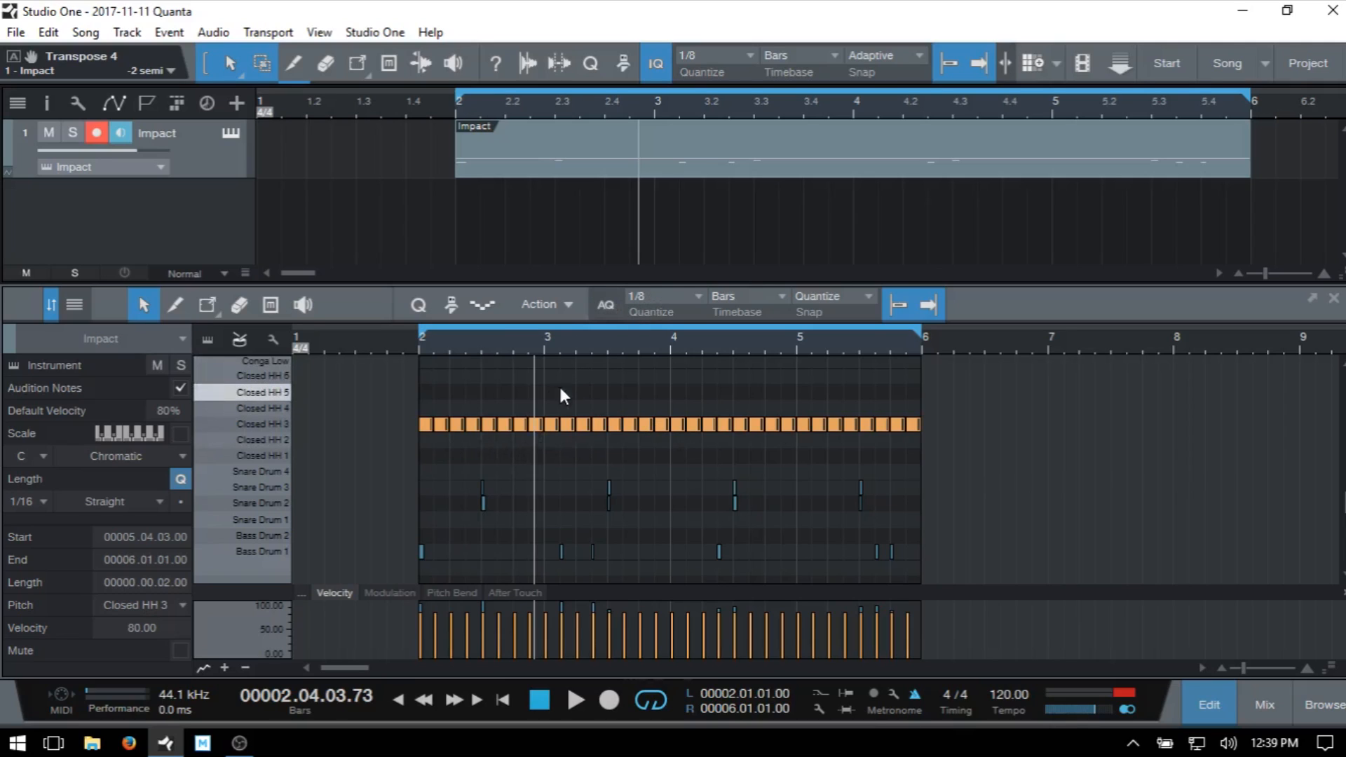
left_click(403, 336)
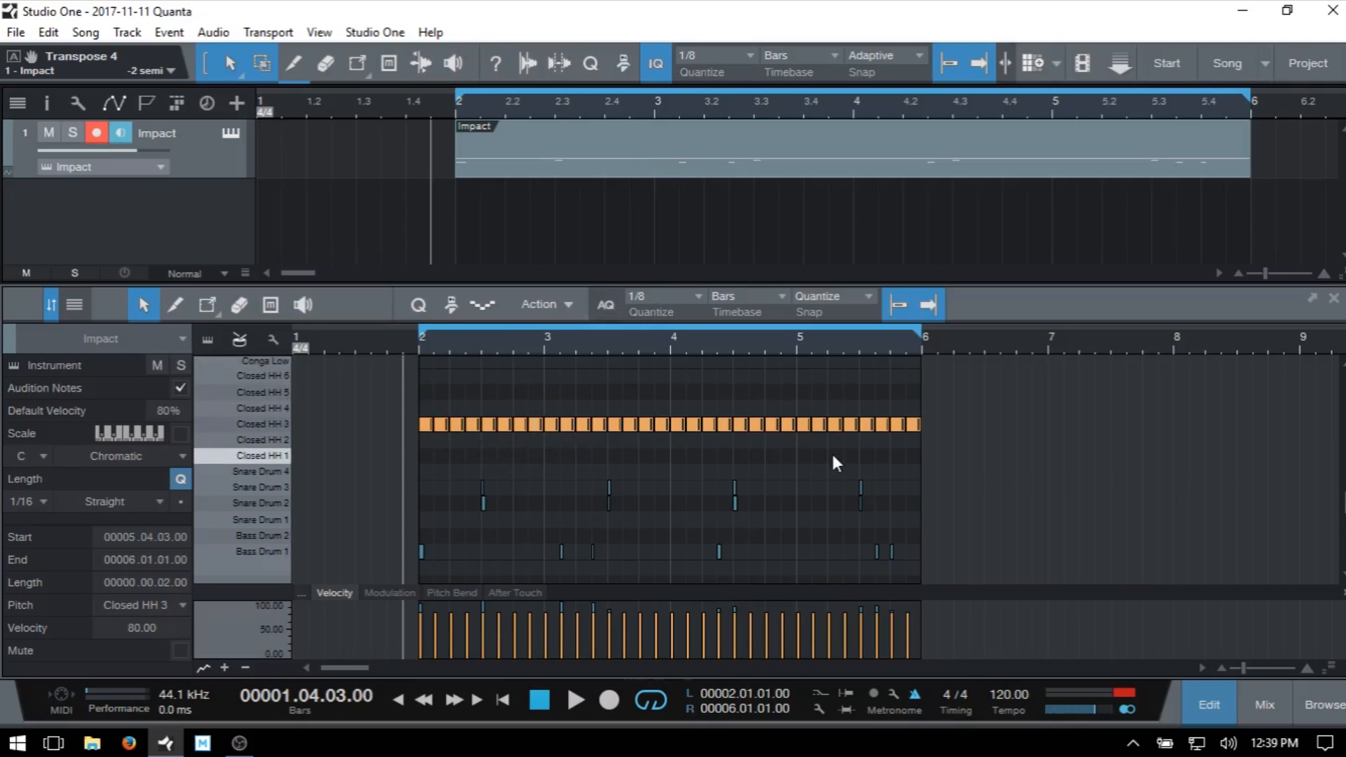
key("space")
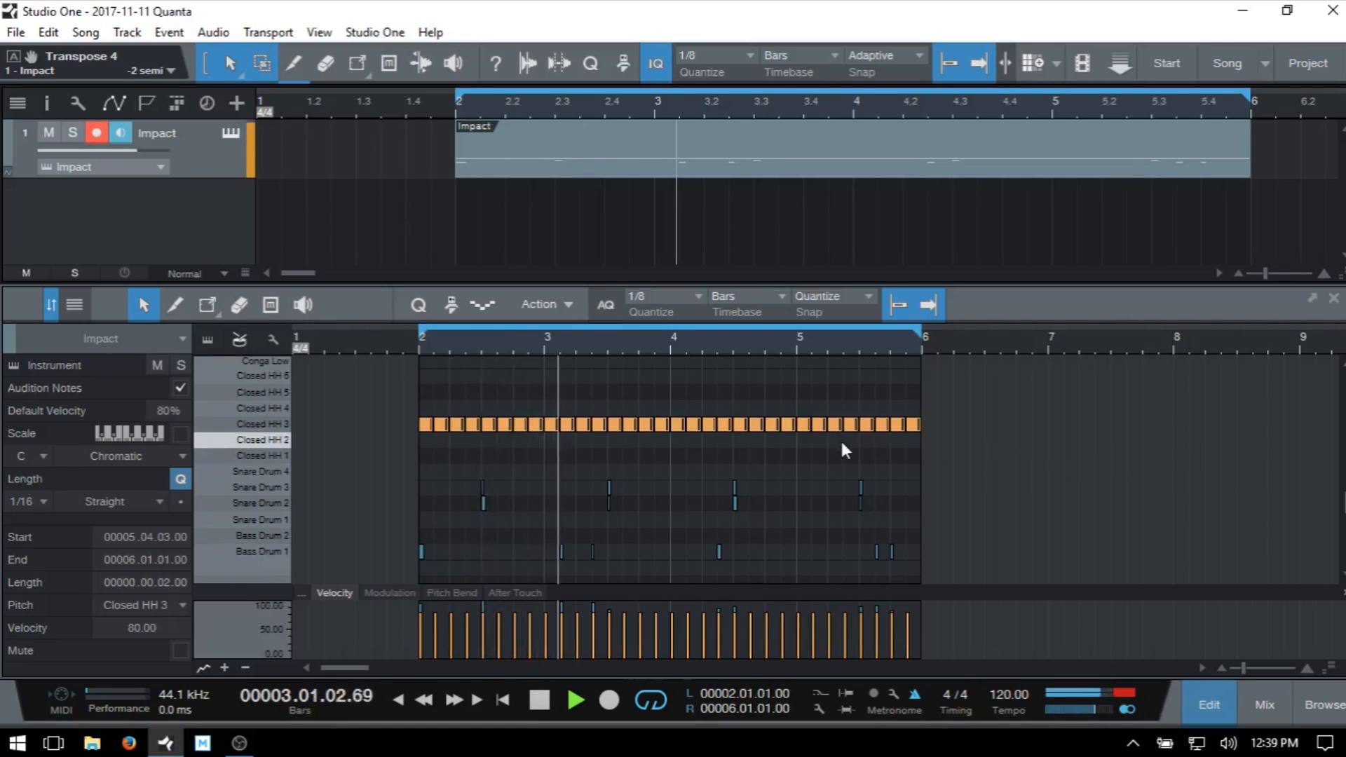
- Replace the last three Closed HH 3 notes of bar 3 with one long note from 3.3.3 to bar 4
double_click(631, 425)
double_click(648, 424)
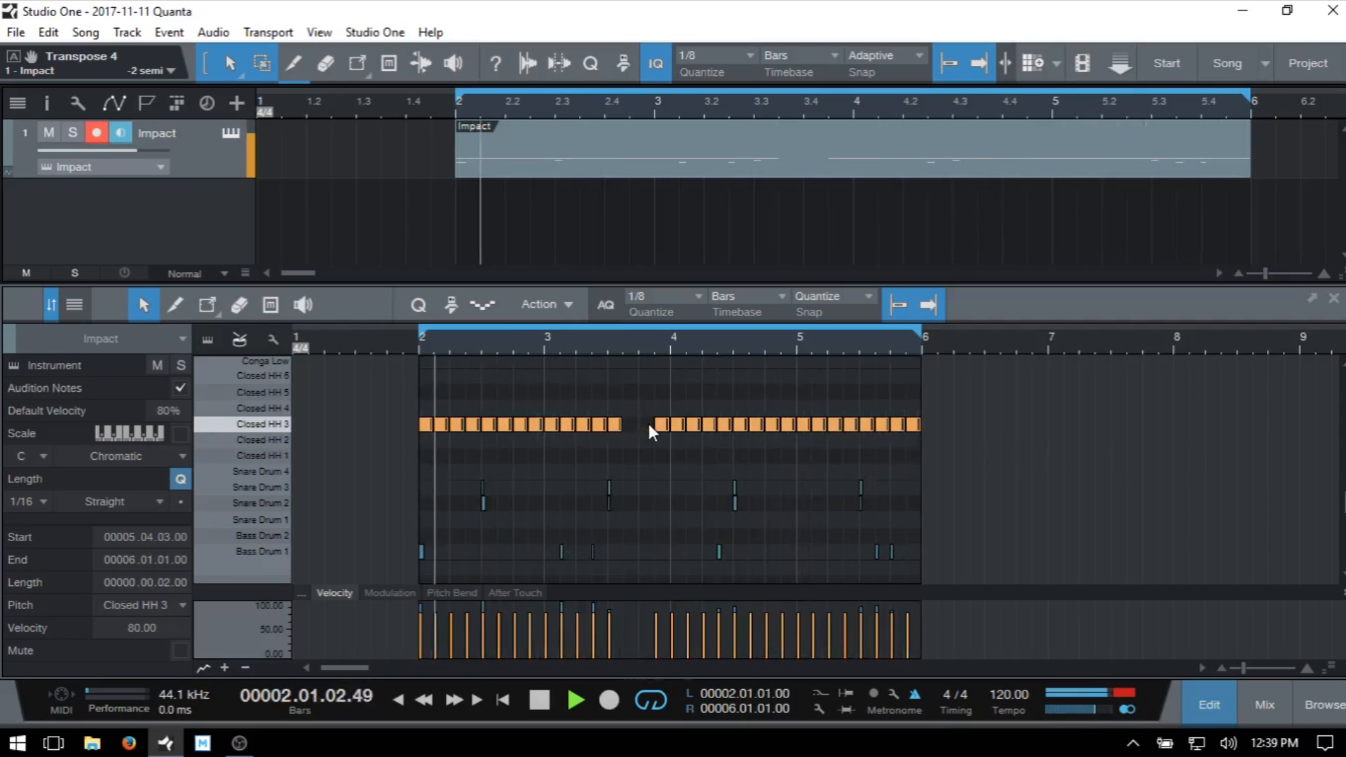
double_click(662, 424)
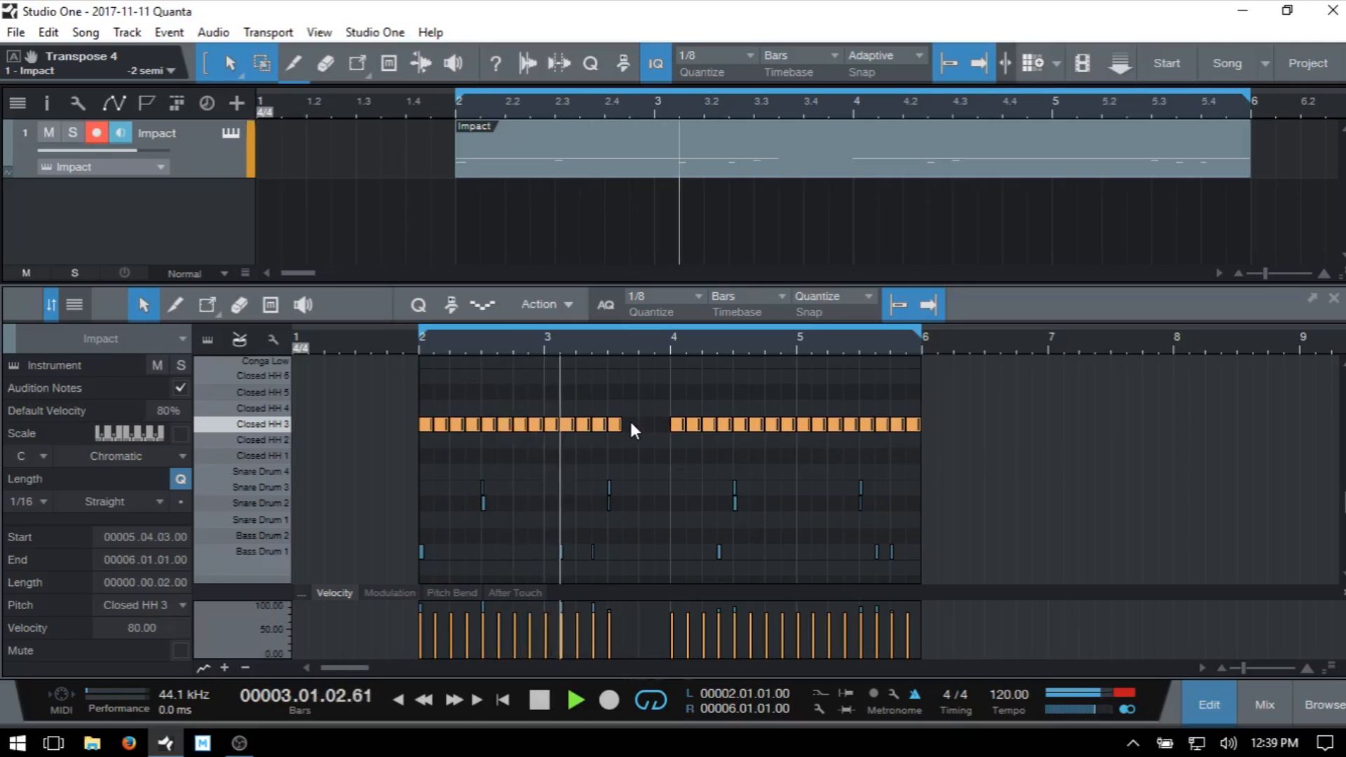
double_click(631, 422)
left_click_drag(638, 421, 670, 423)
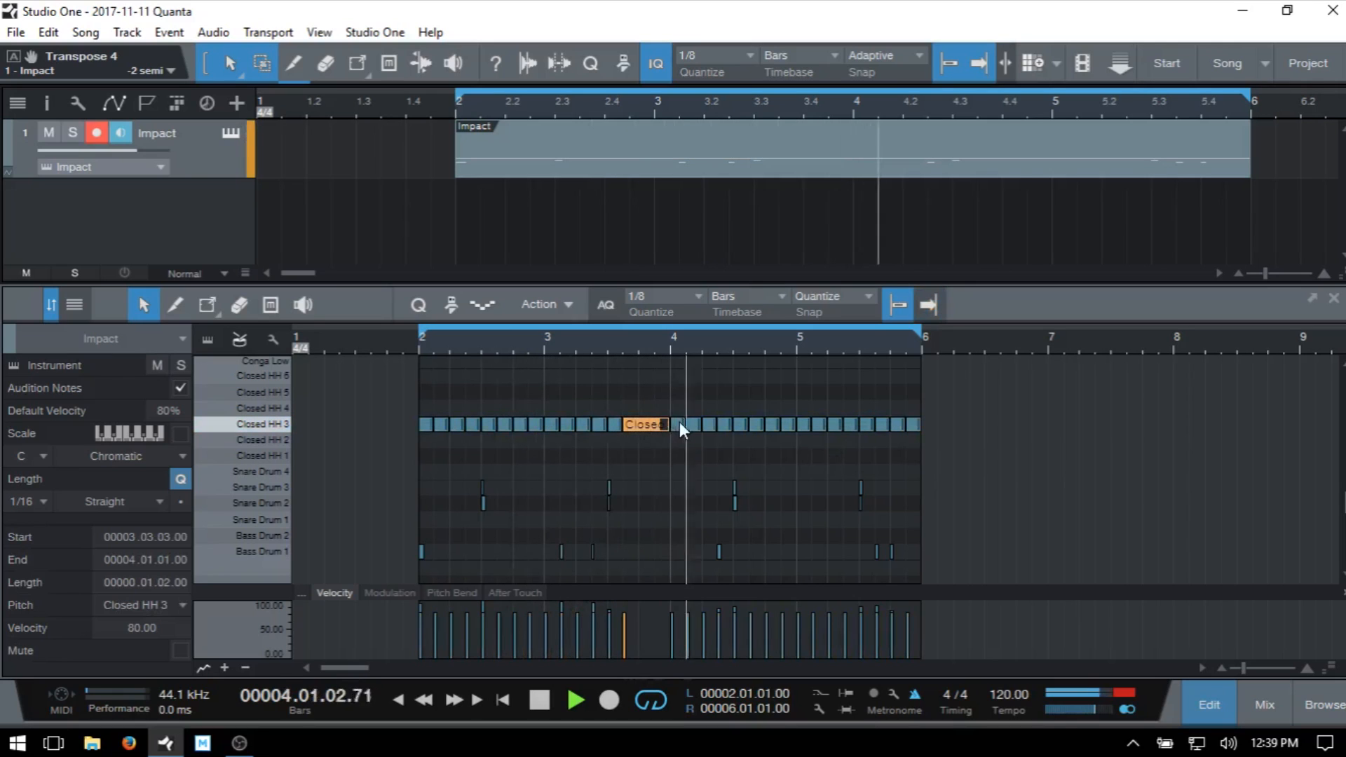
- Try splitting the long Closed HH 3 note at the end of bar 3 at a 1/32 grid, and undo the split
left_click(671, 295)
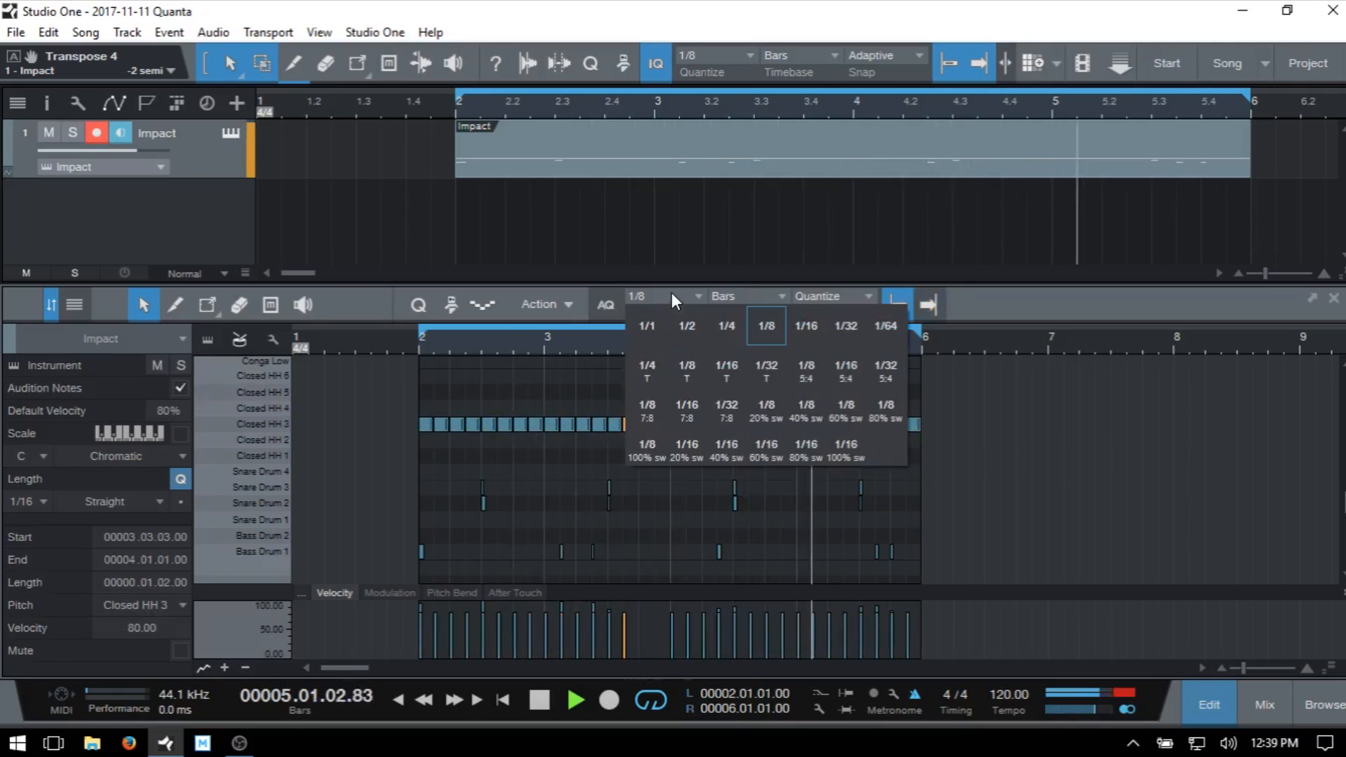
left_click(846, 326)
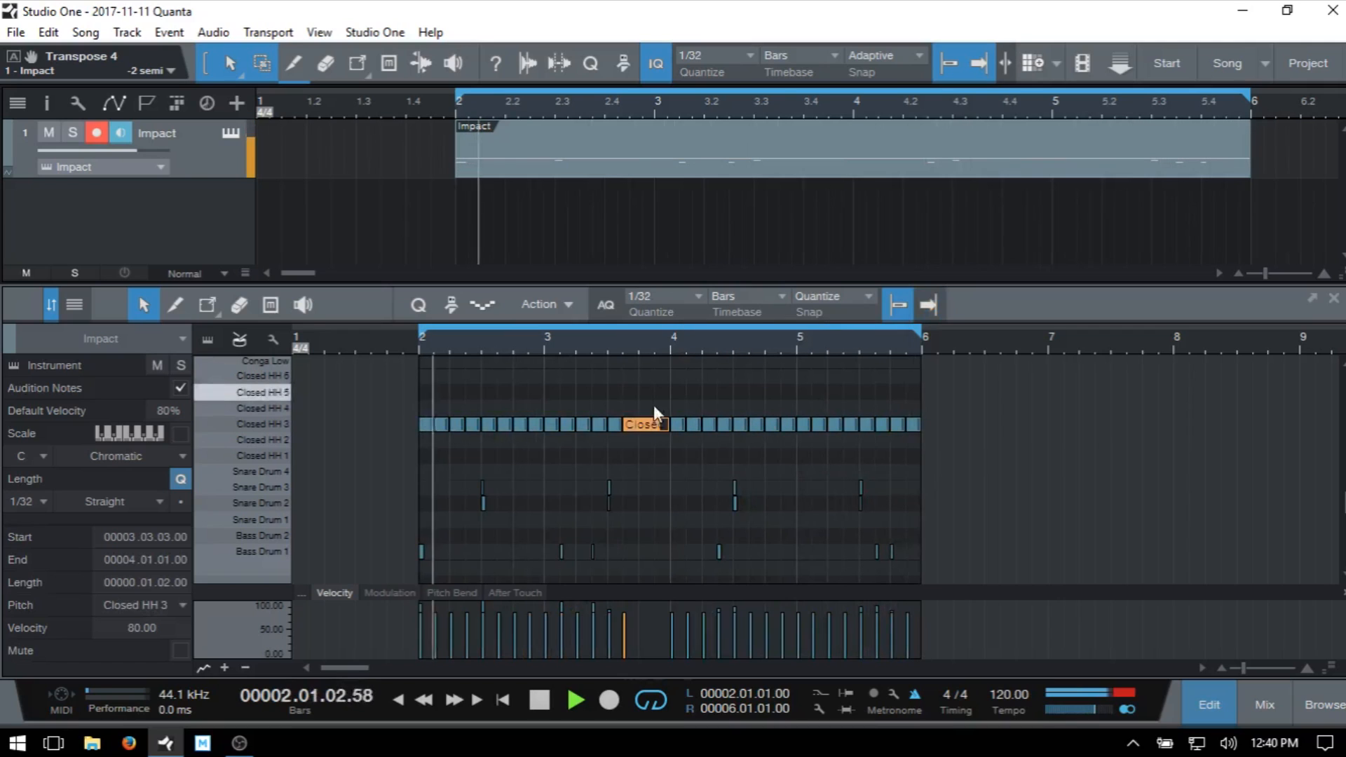
right_click(647, 423)
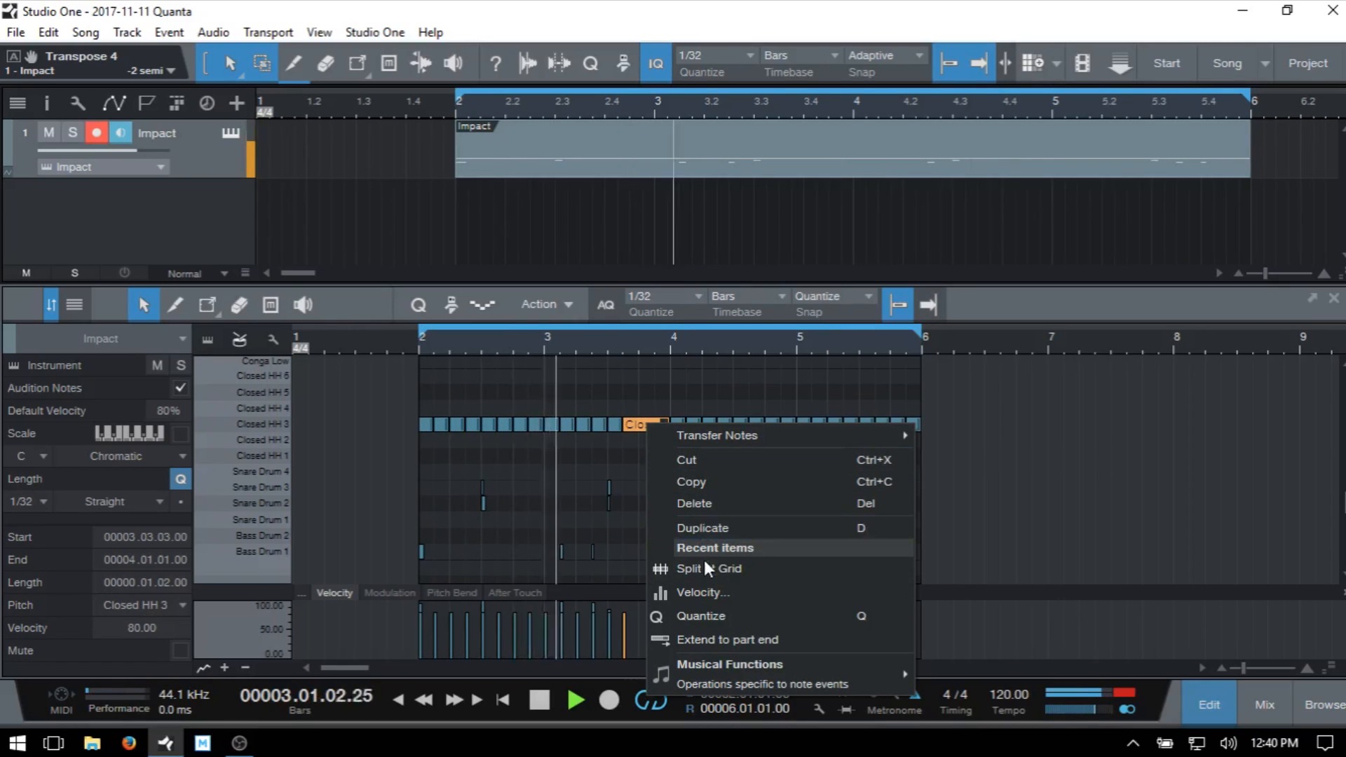
left_click(722, 568)
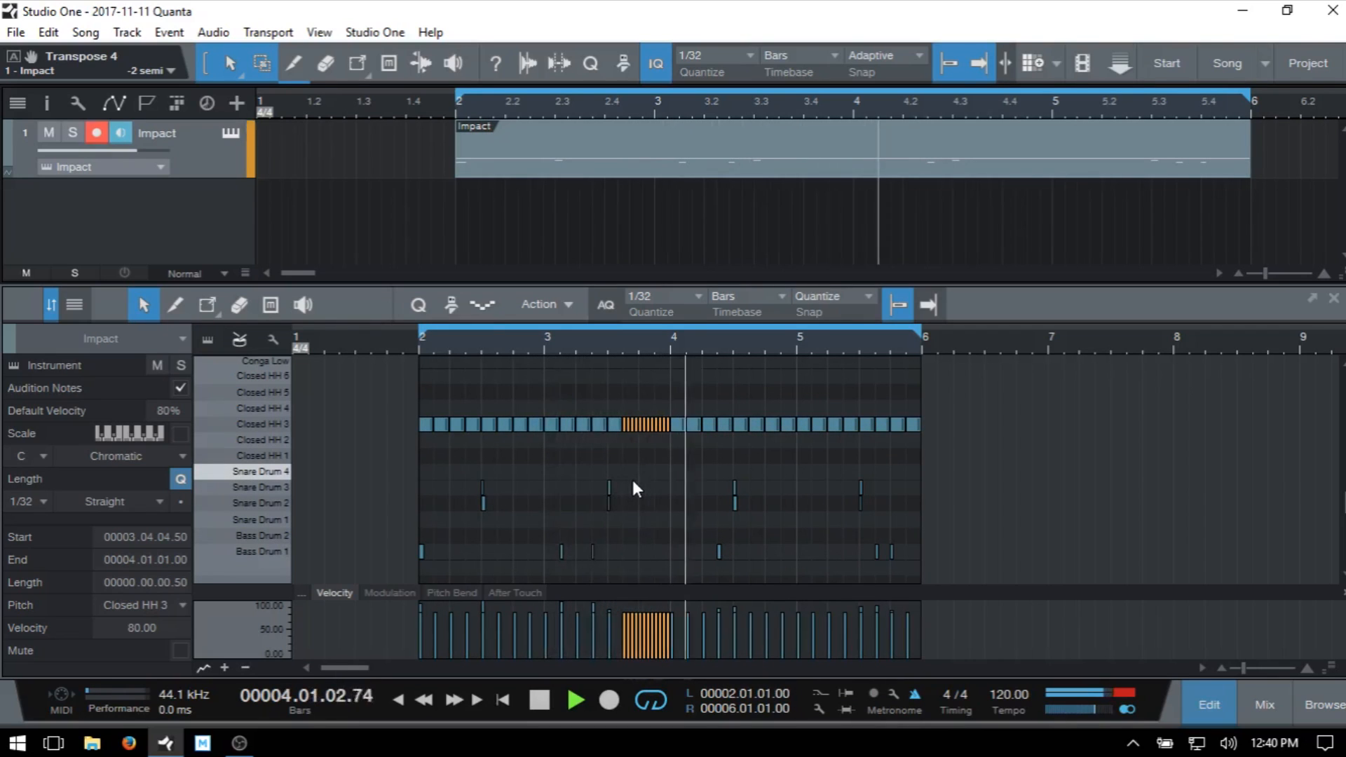
key("g")
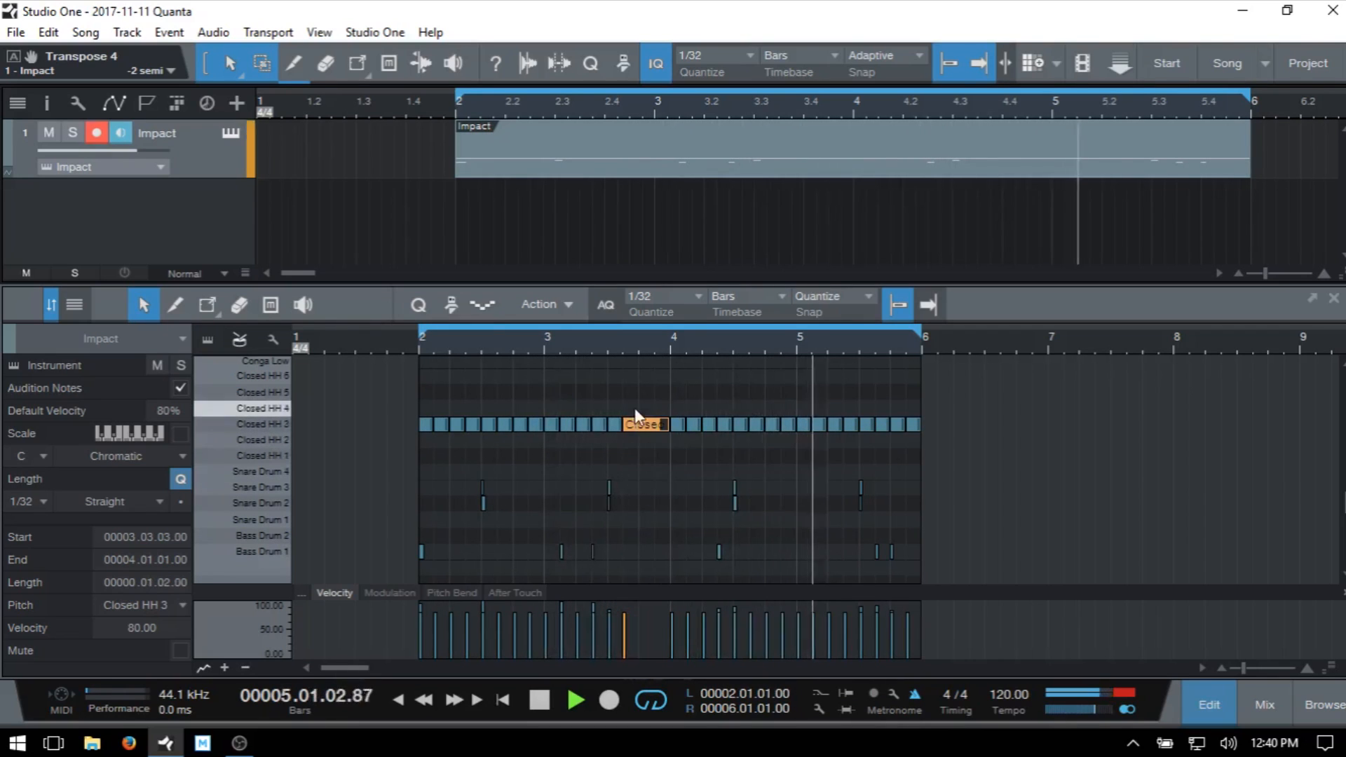
- Split the long Closed HH 3 note at the end of bar 3 at a 1/16 grid and close the note editor
left_click(658, 296)
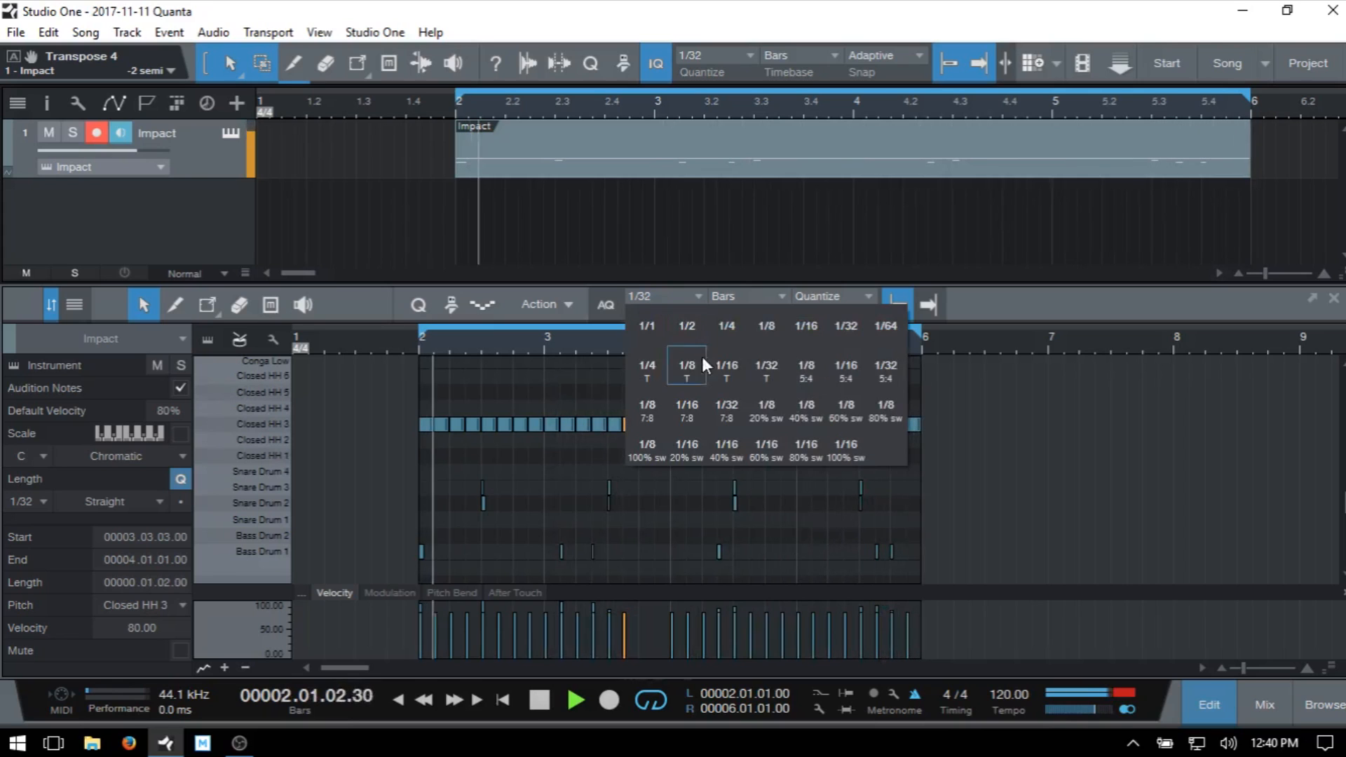
left_click(813, 324)
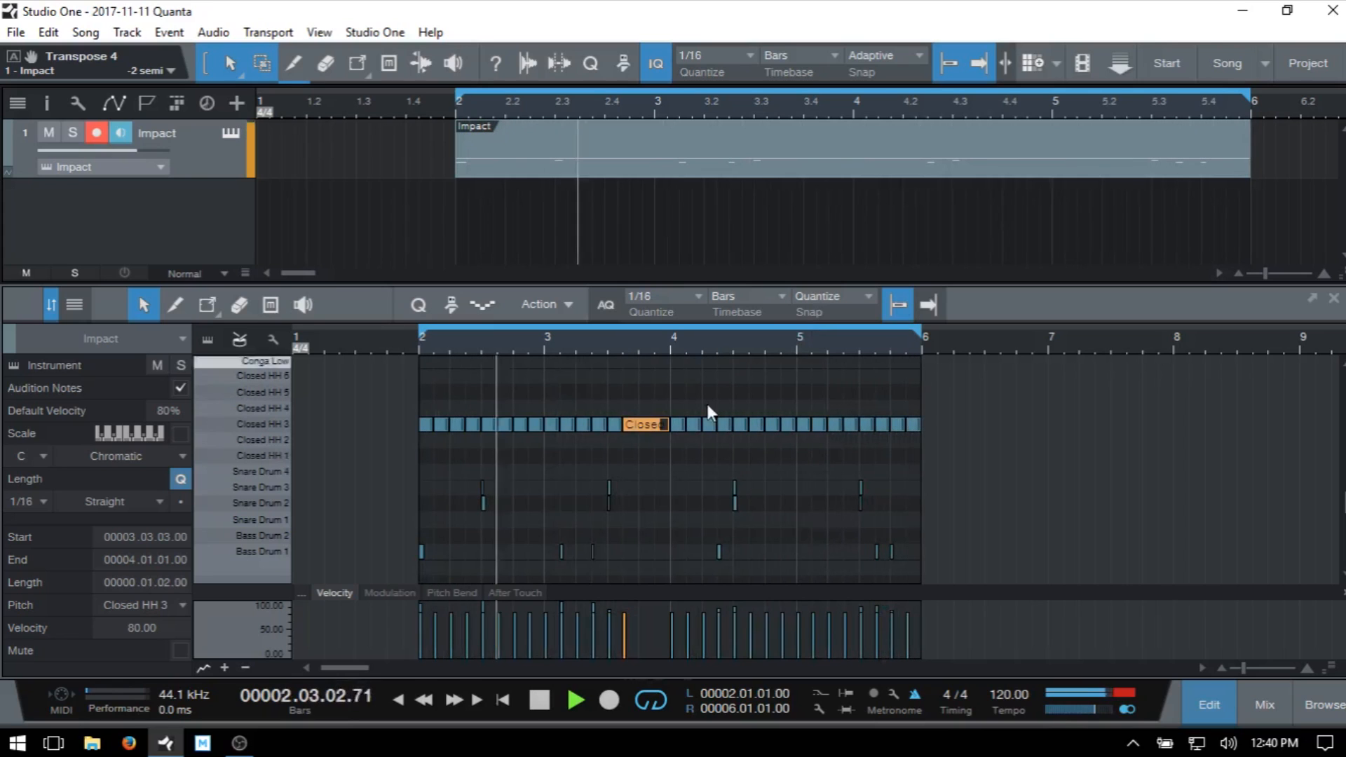
right_click(643, 426)
left_click(704, 570)
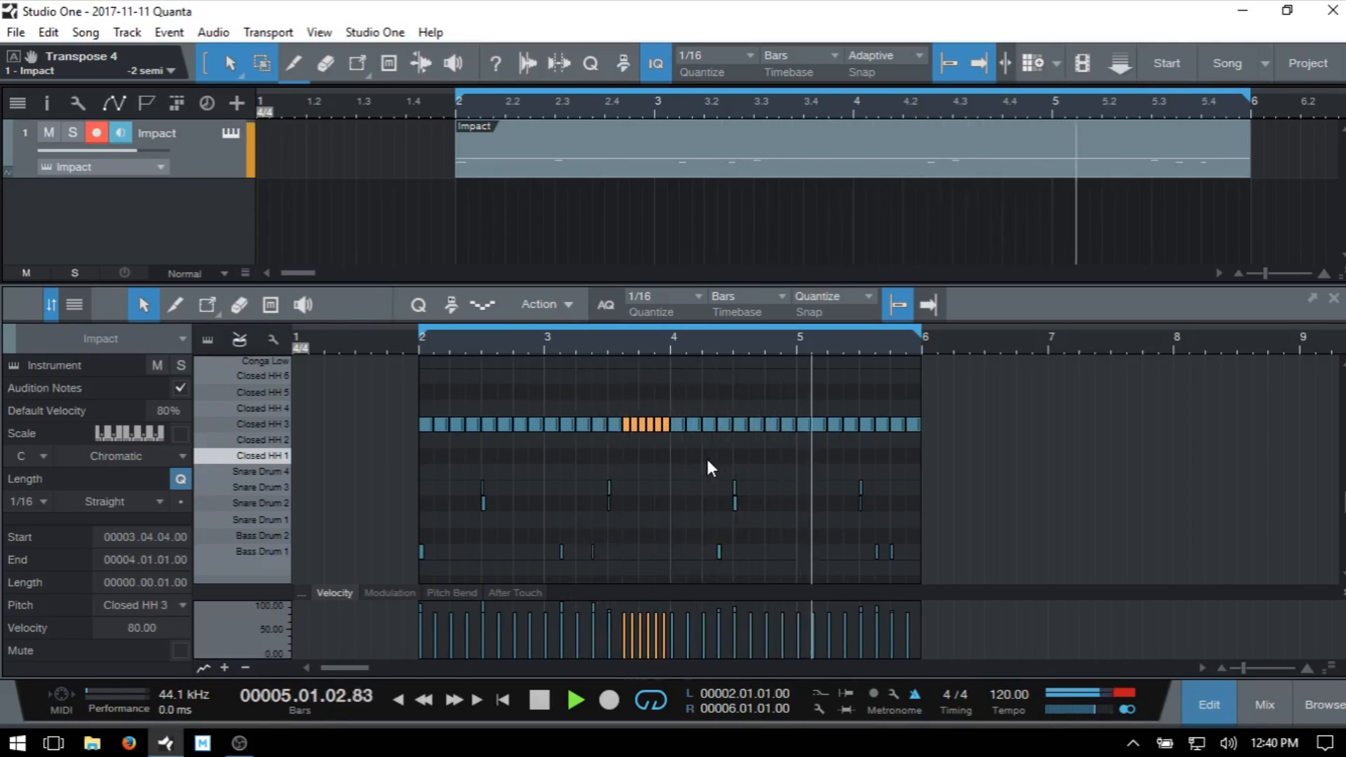
key("F2")
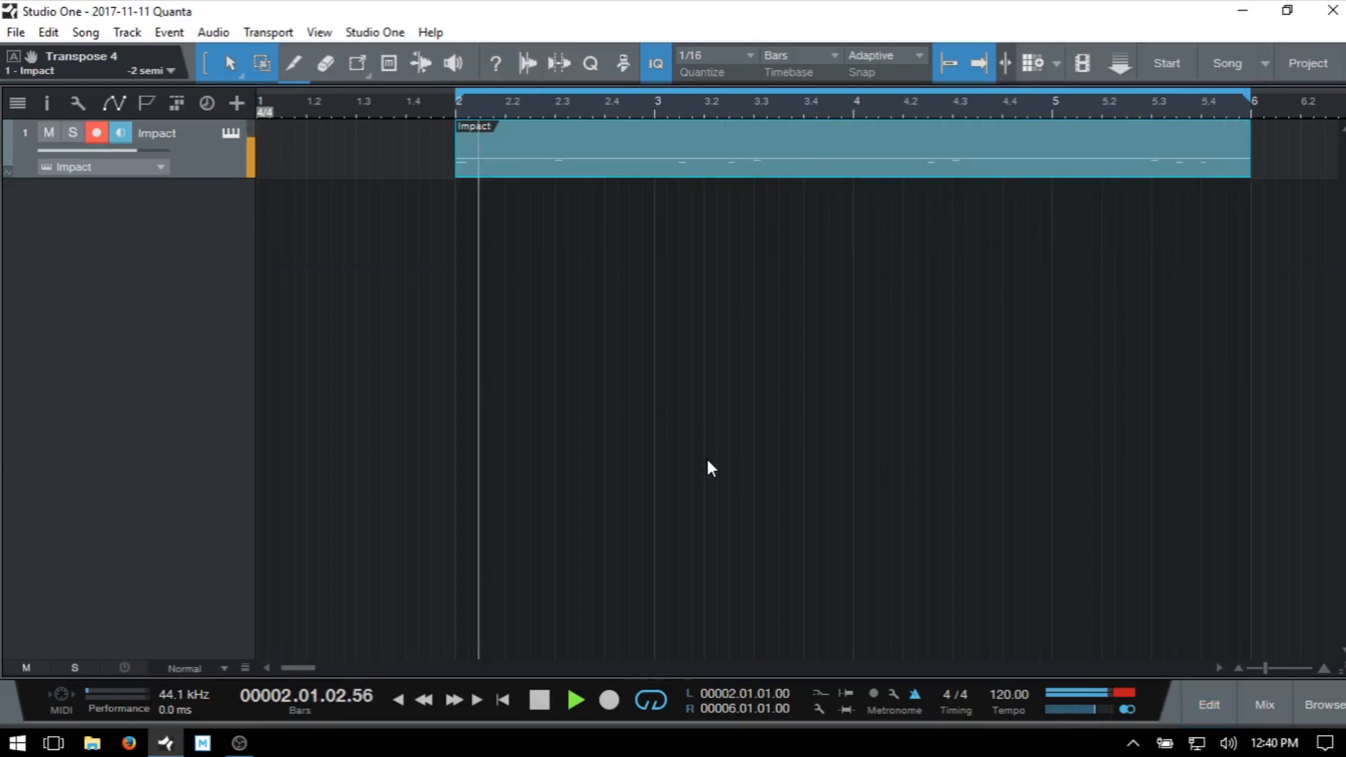
- In the Impact instrument, set the Closed HH 3 pad's amp decay to 61 ms and its volume to +1.8 dB
key("F5")
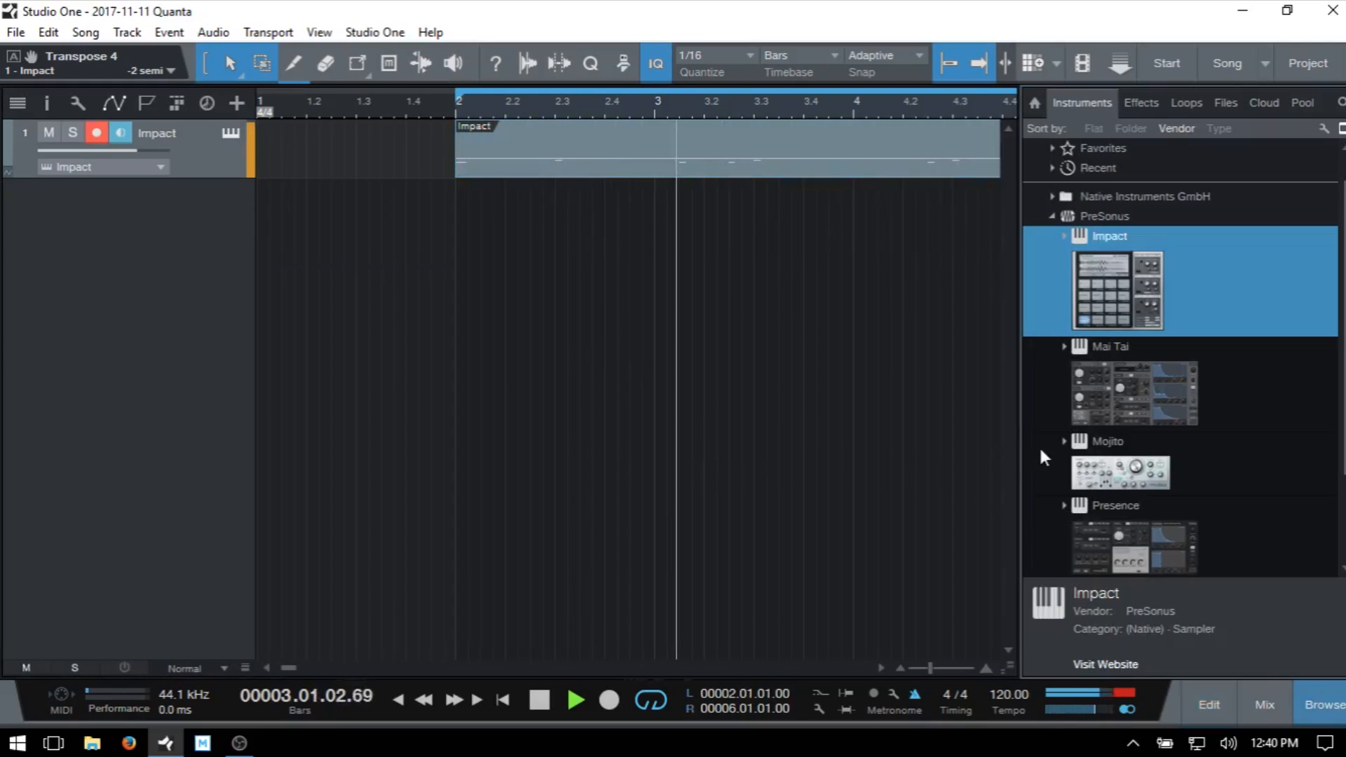
key("F5")
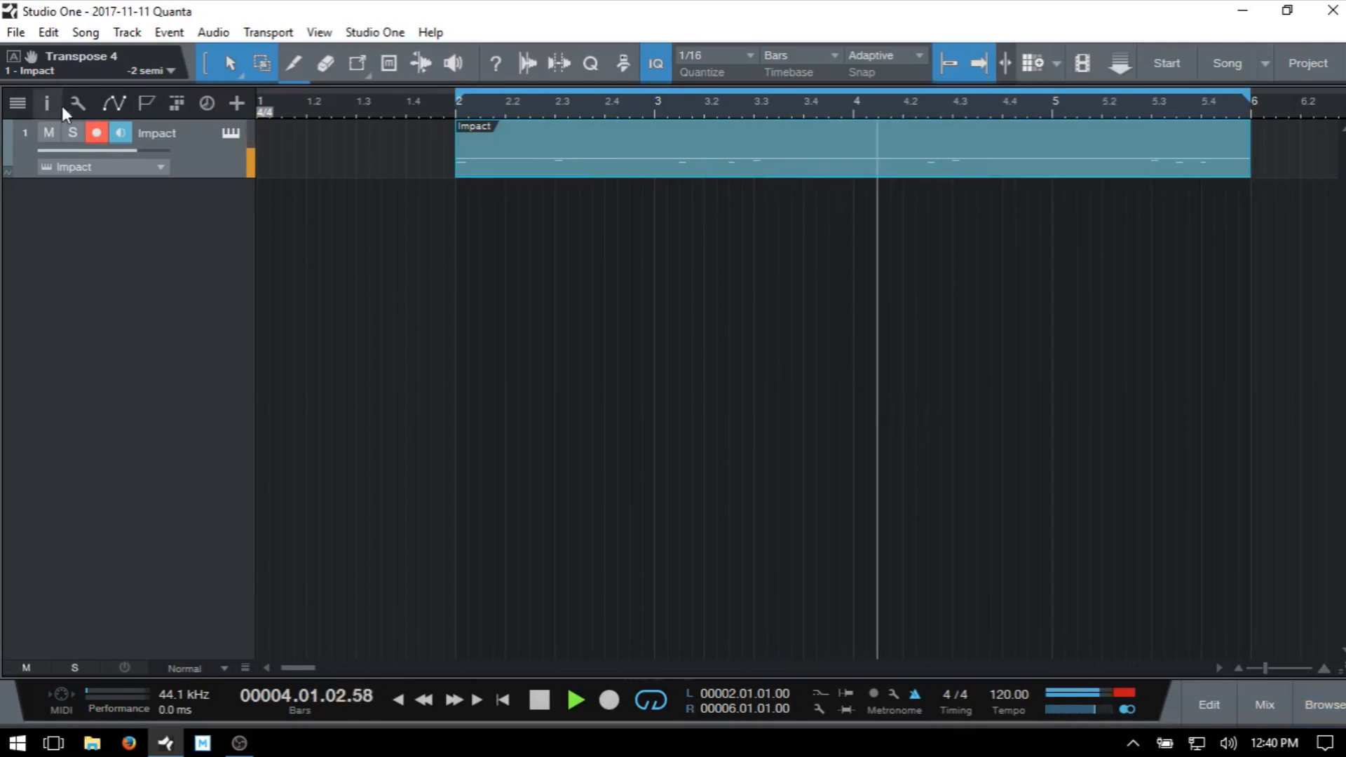
left_click(231, 133)
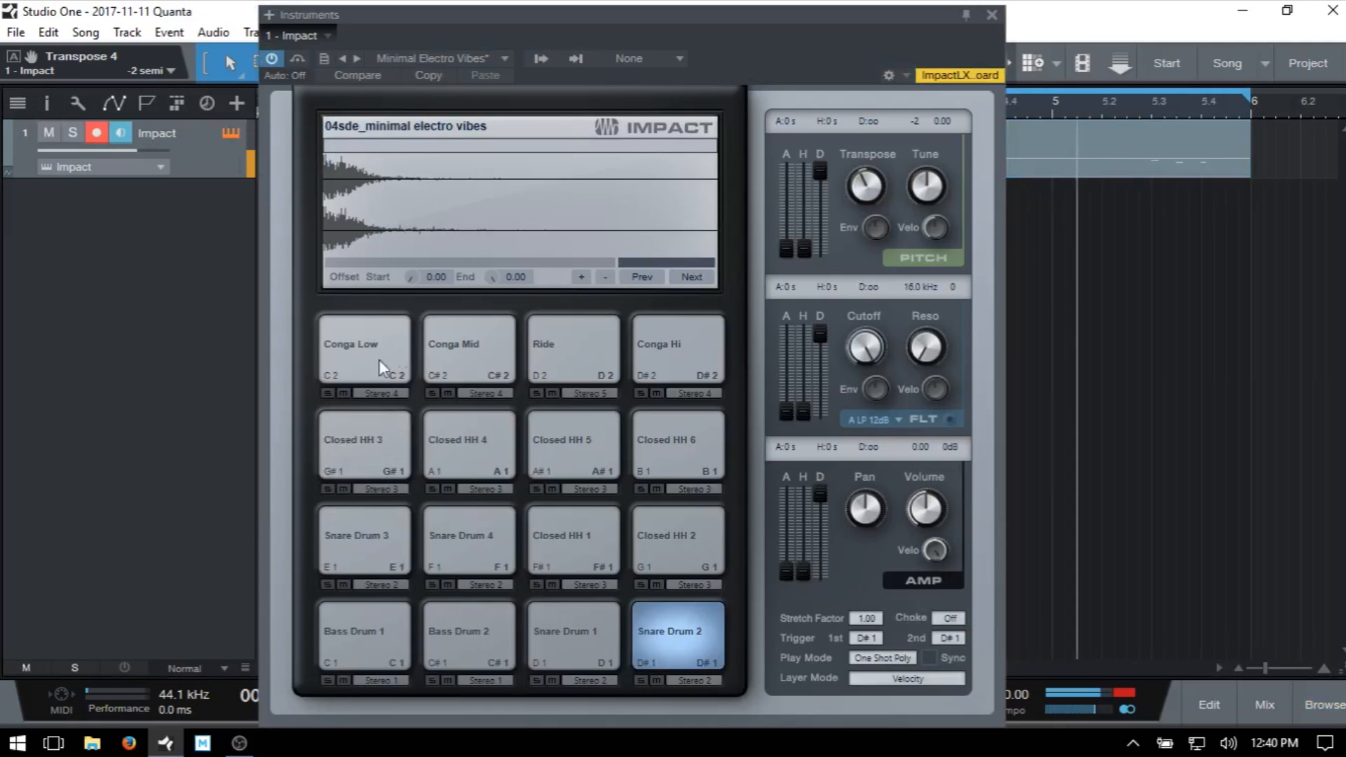
left_click(366, 456)
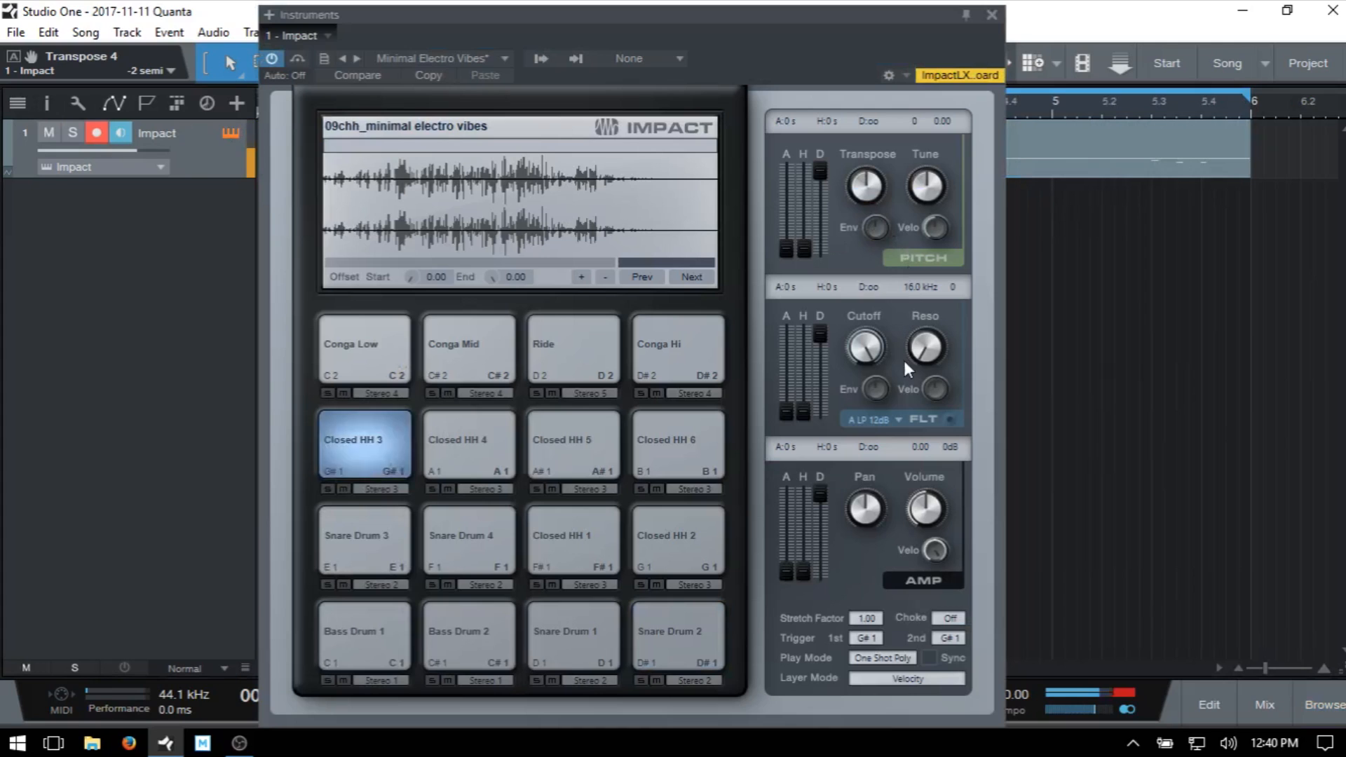
left_click_drag(818, 486, 827, 545)
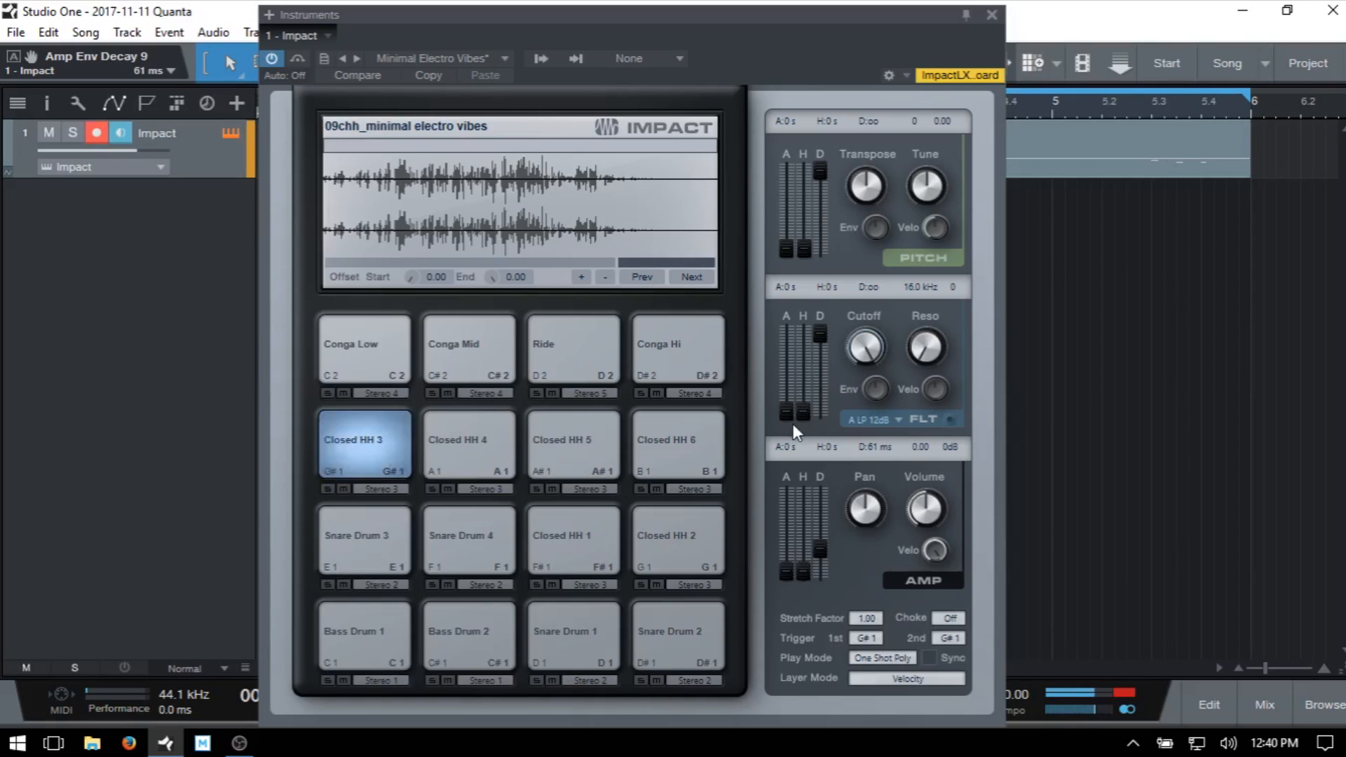
mouse_move(930, 509)
left_mouse_down()
mouse_move(930, 479)
mouse_move(930, 512)
left_mouse_up()
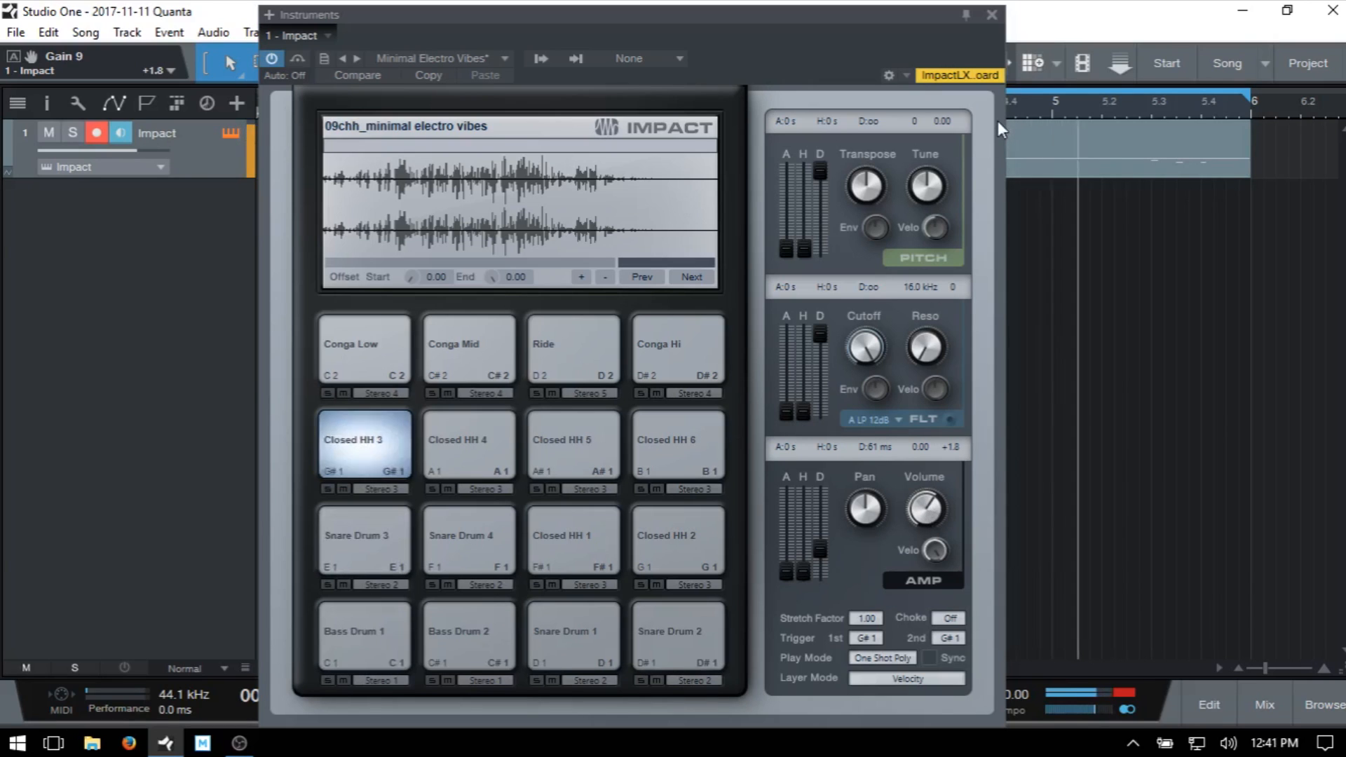
left_click(990, 14)
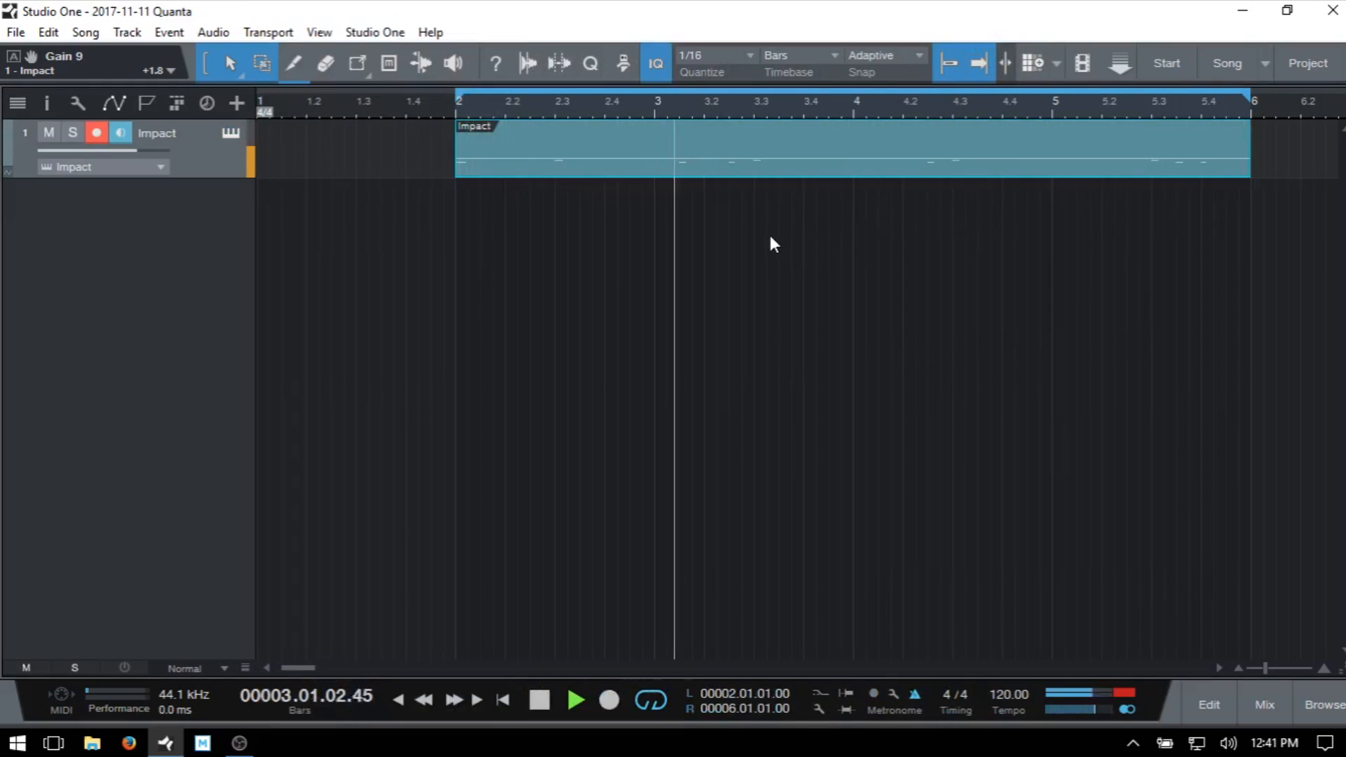
- Add the Mai Tai synth from the PreSonus instruments as a new track below Impact
key("F5")
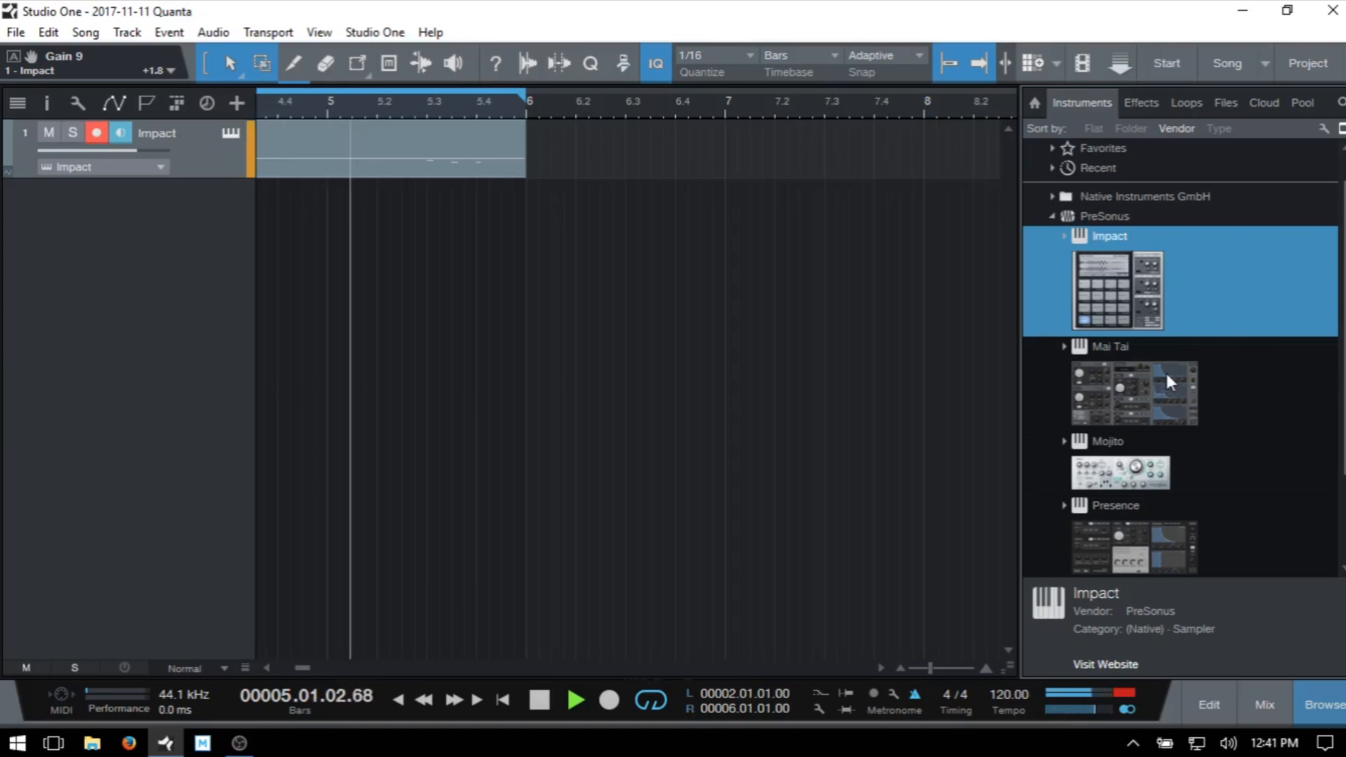
left_click(1141, 376)
left_click_drag(1153, 372, 430, 295)
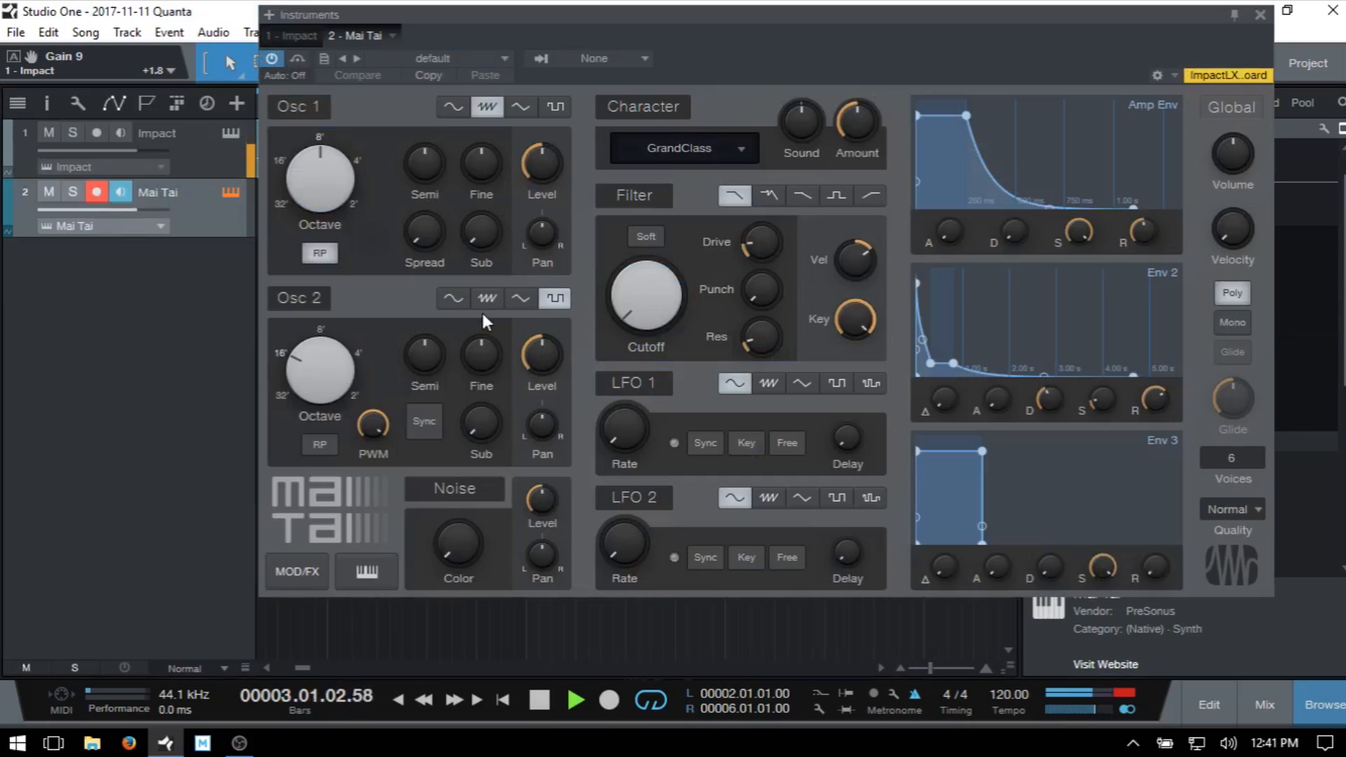
- Load the Bass - 80s Updown preset into Mai Tai
left_click(494, 59)
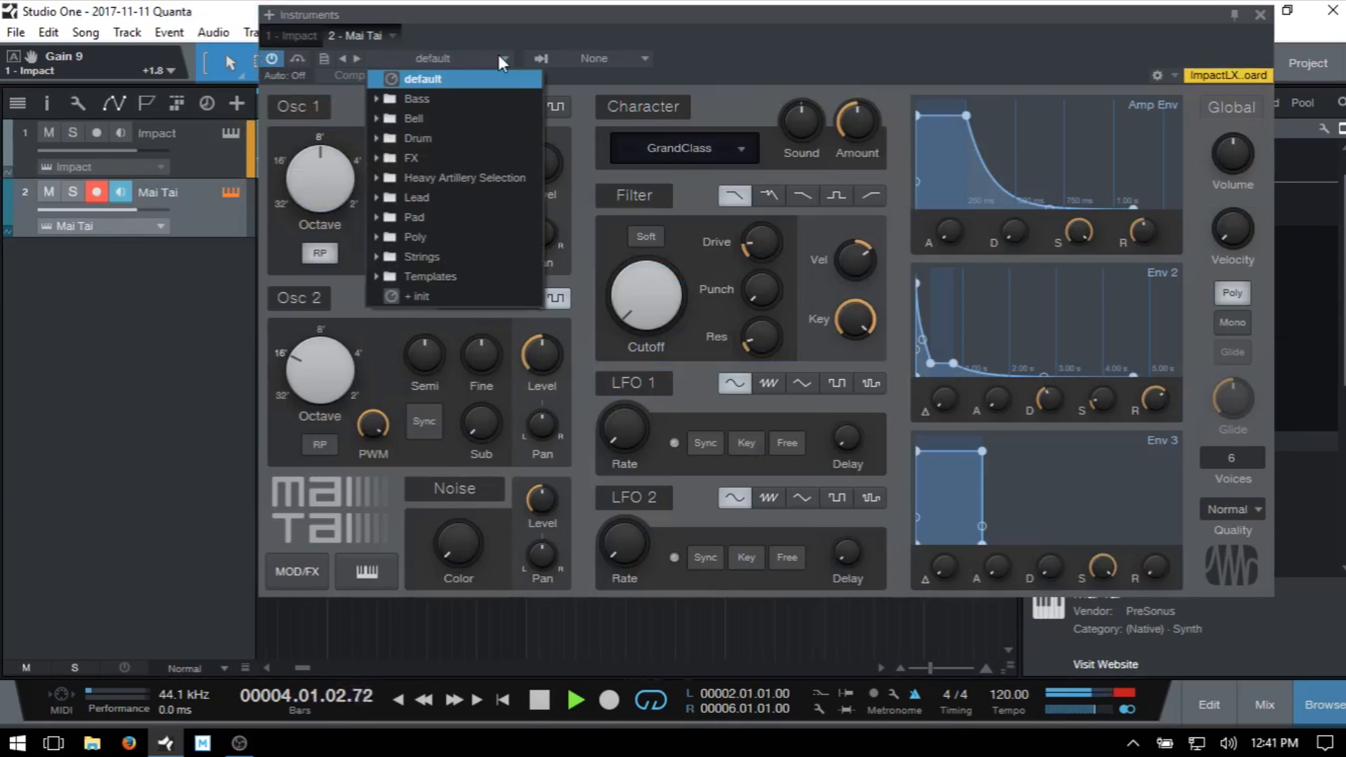
left_click(407, 98)
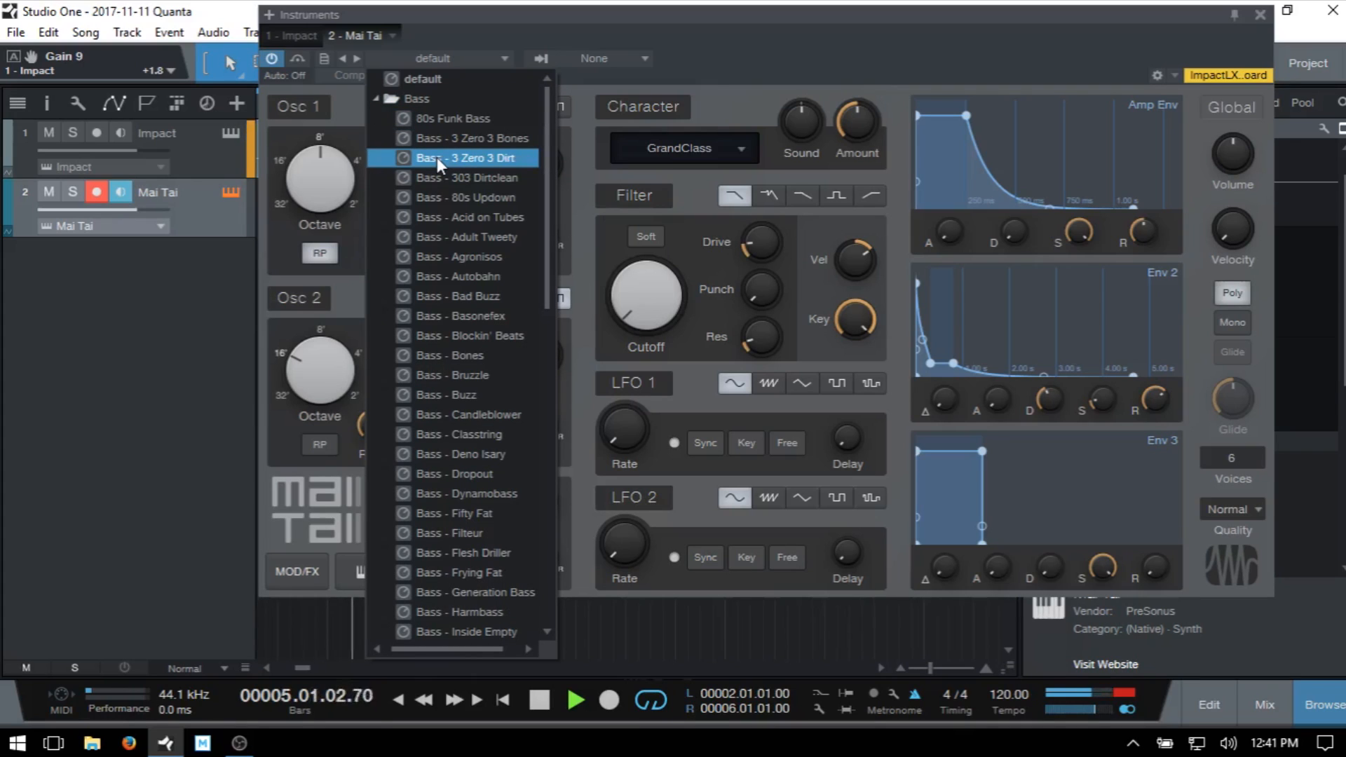
left_click(475, 197)
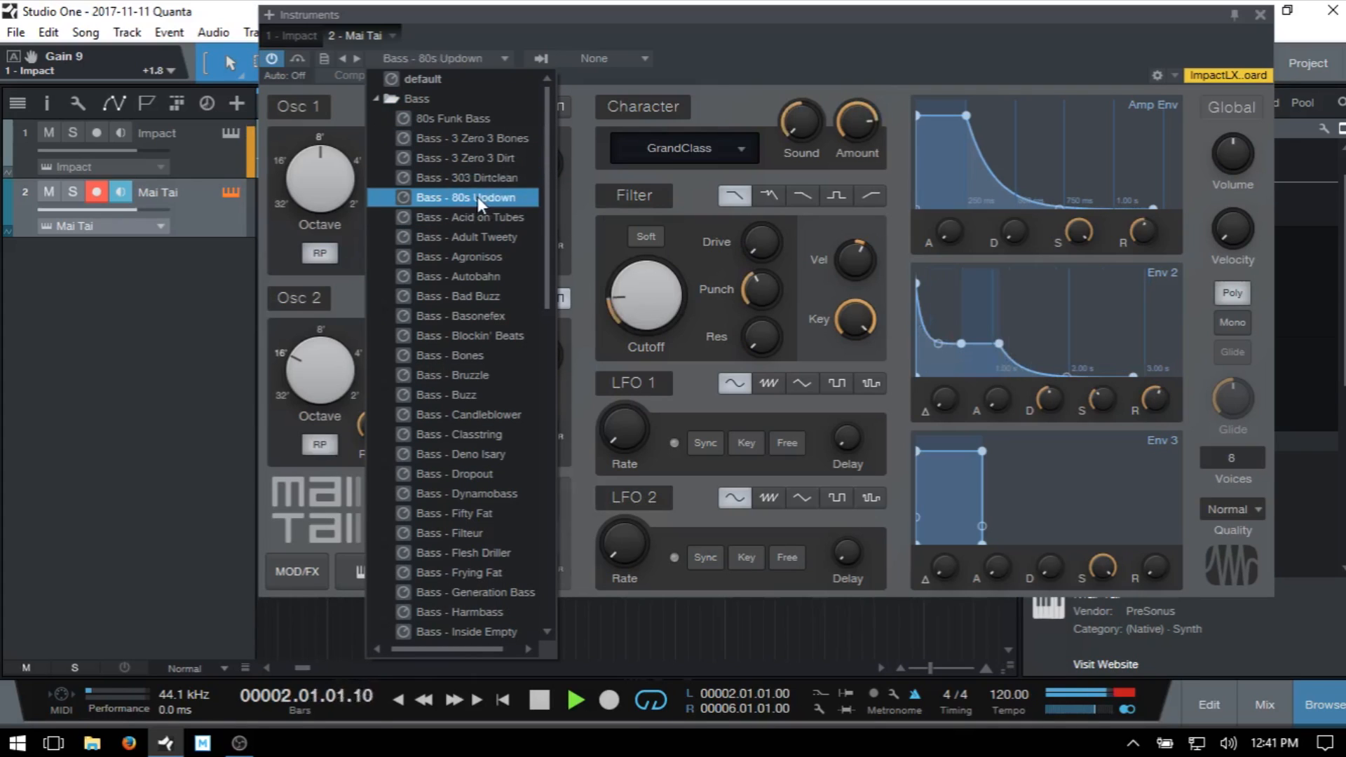
- Close the Mai Tai instrument window and hide the browser so the whole loop from bar 2 to bar 6 shows
left_click(793, 56)
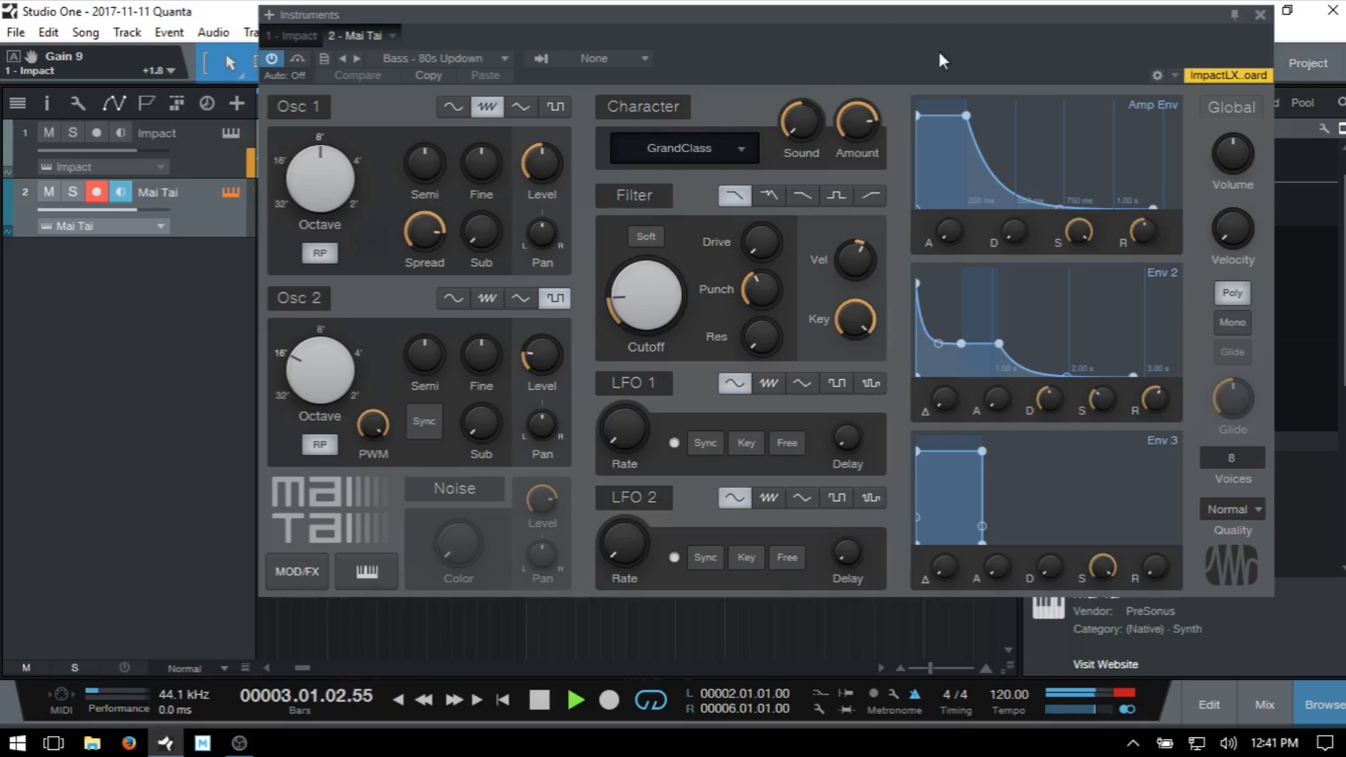
left_click(1259, 16)
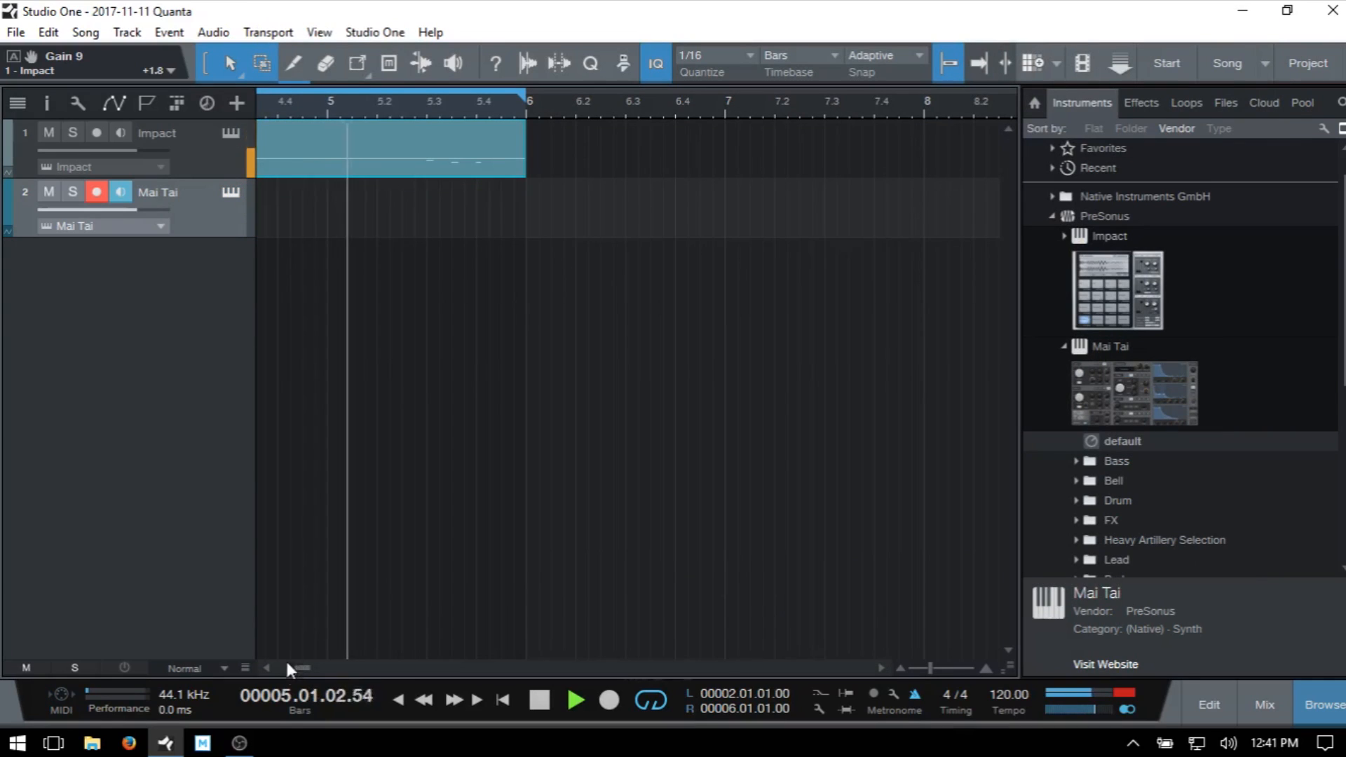
left_click_drag(300, 668, 291, 671)
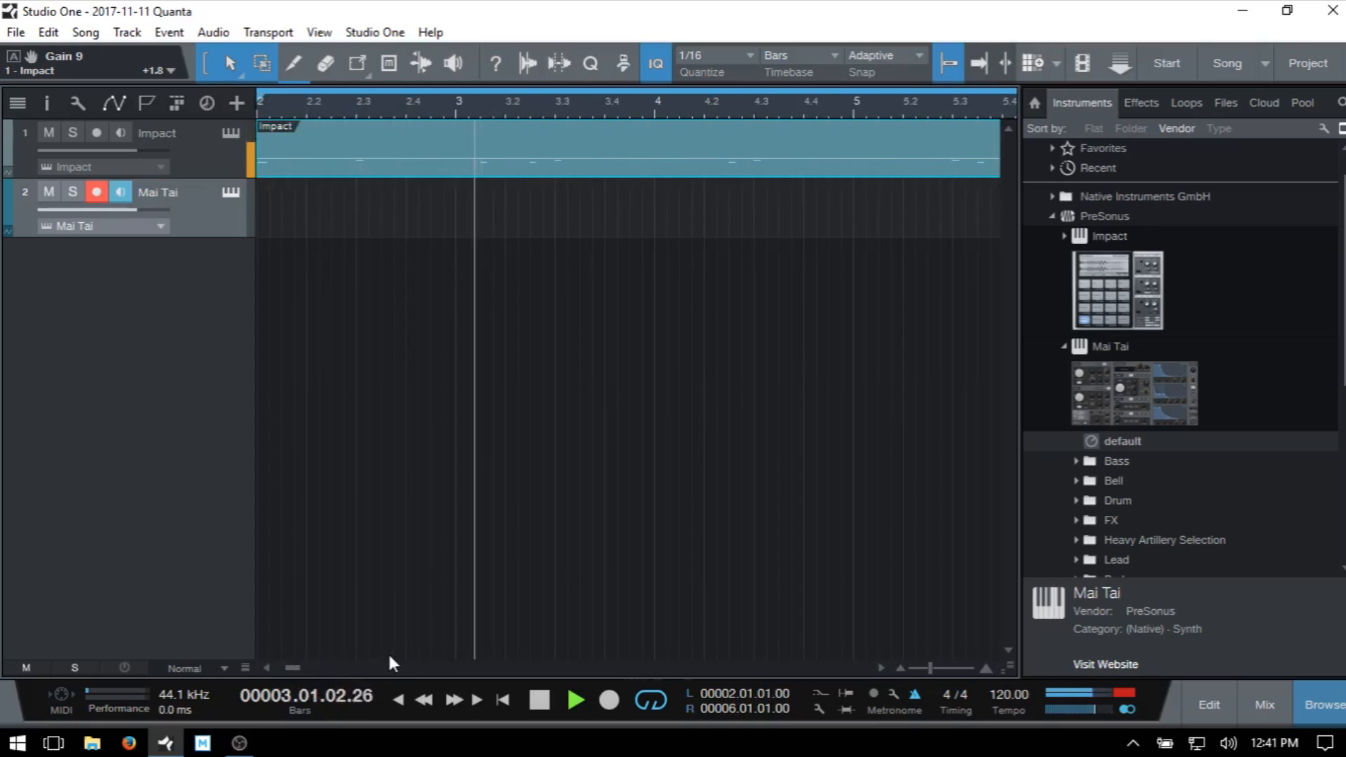
key("F5")
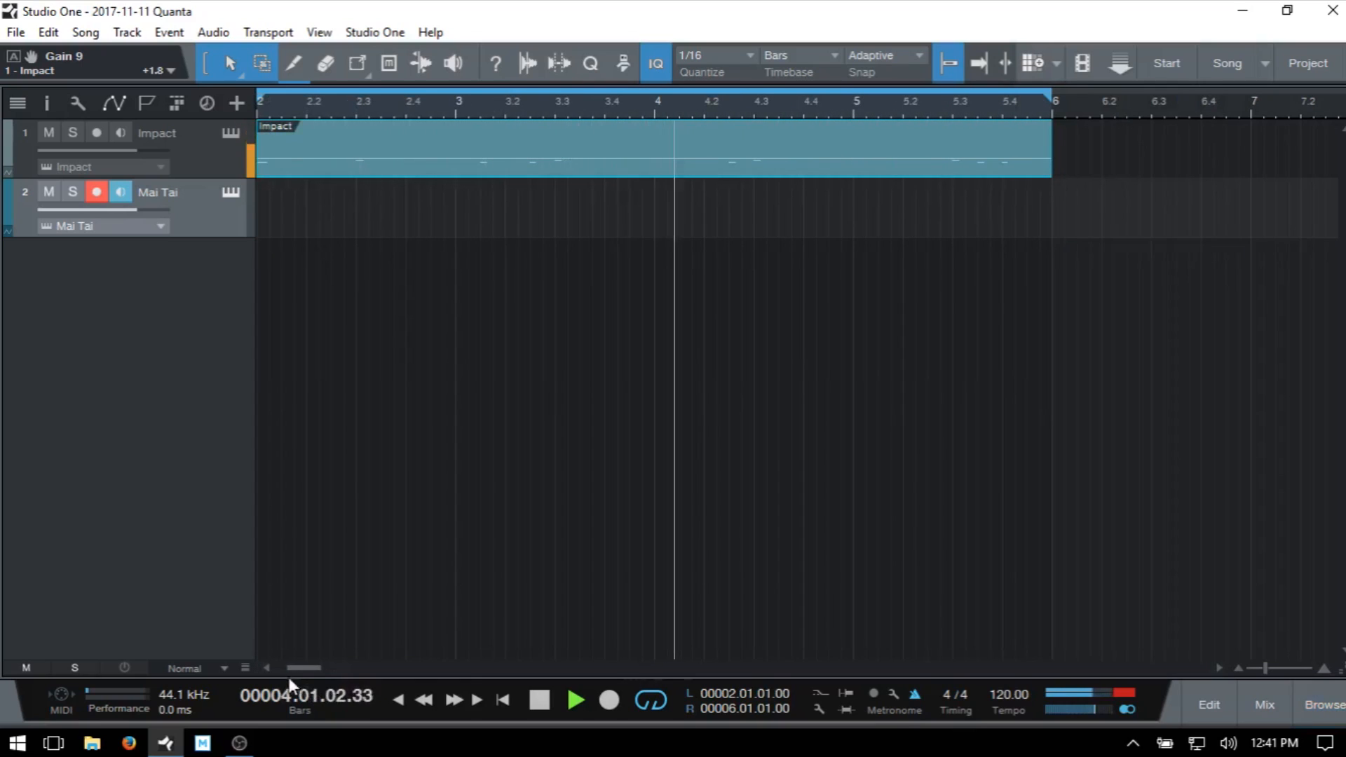
left_click(267, 667)
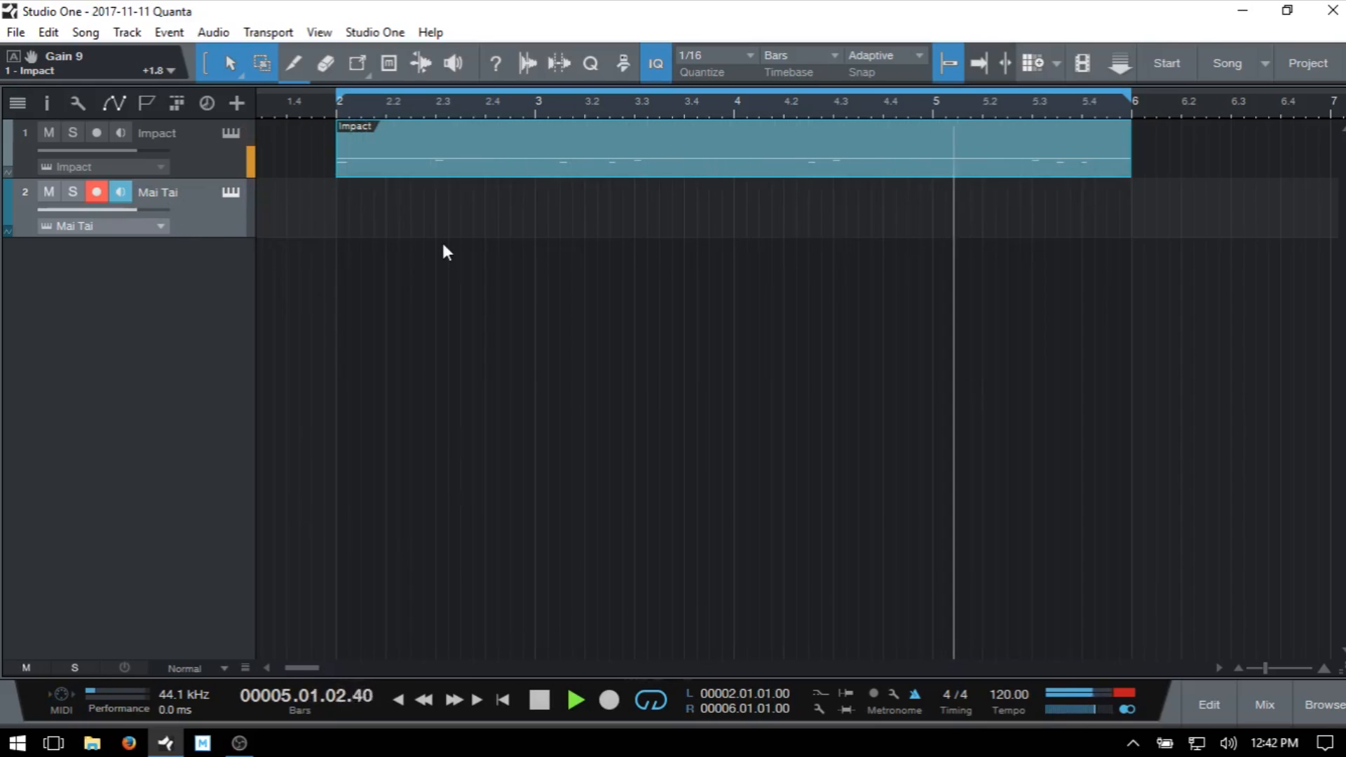
key("KP_Multiply")
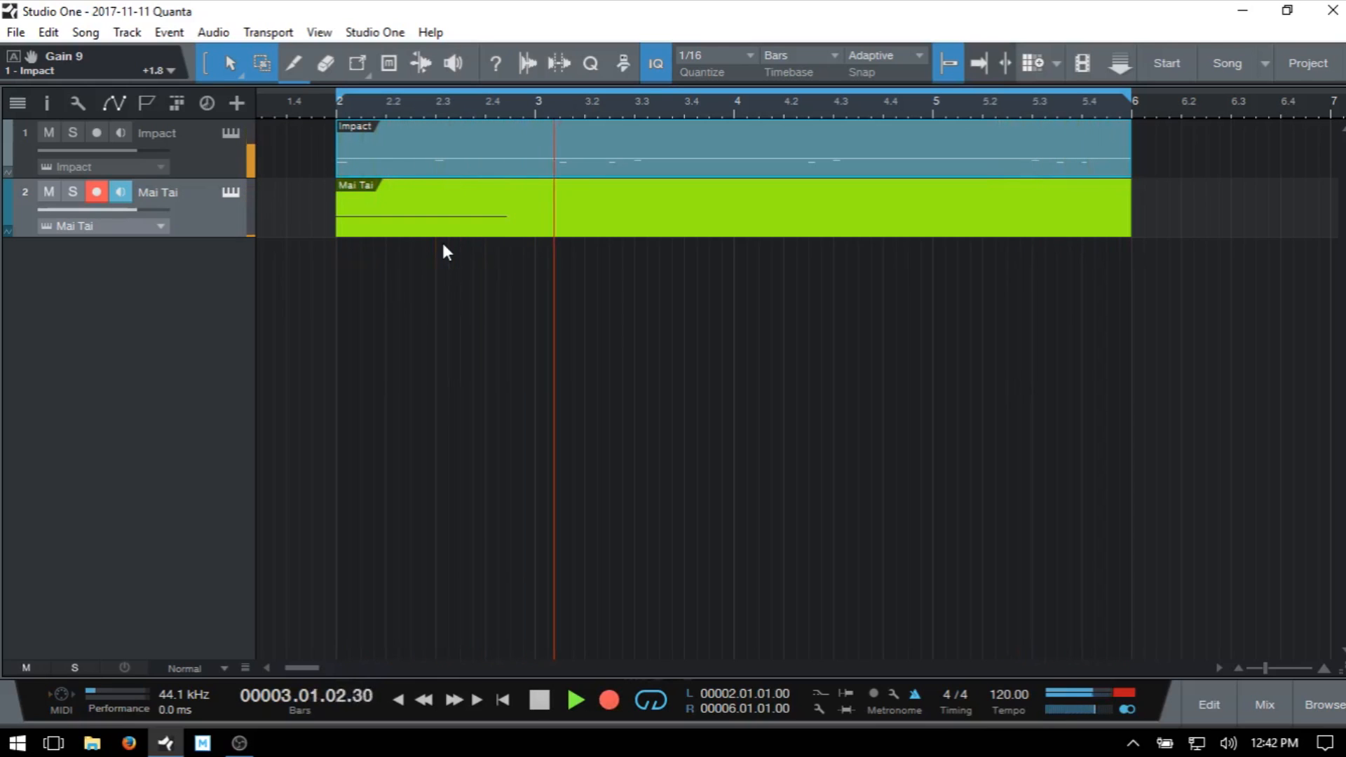
key("KP_Multiply")
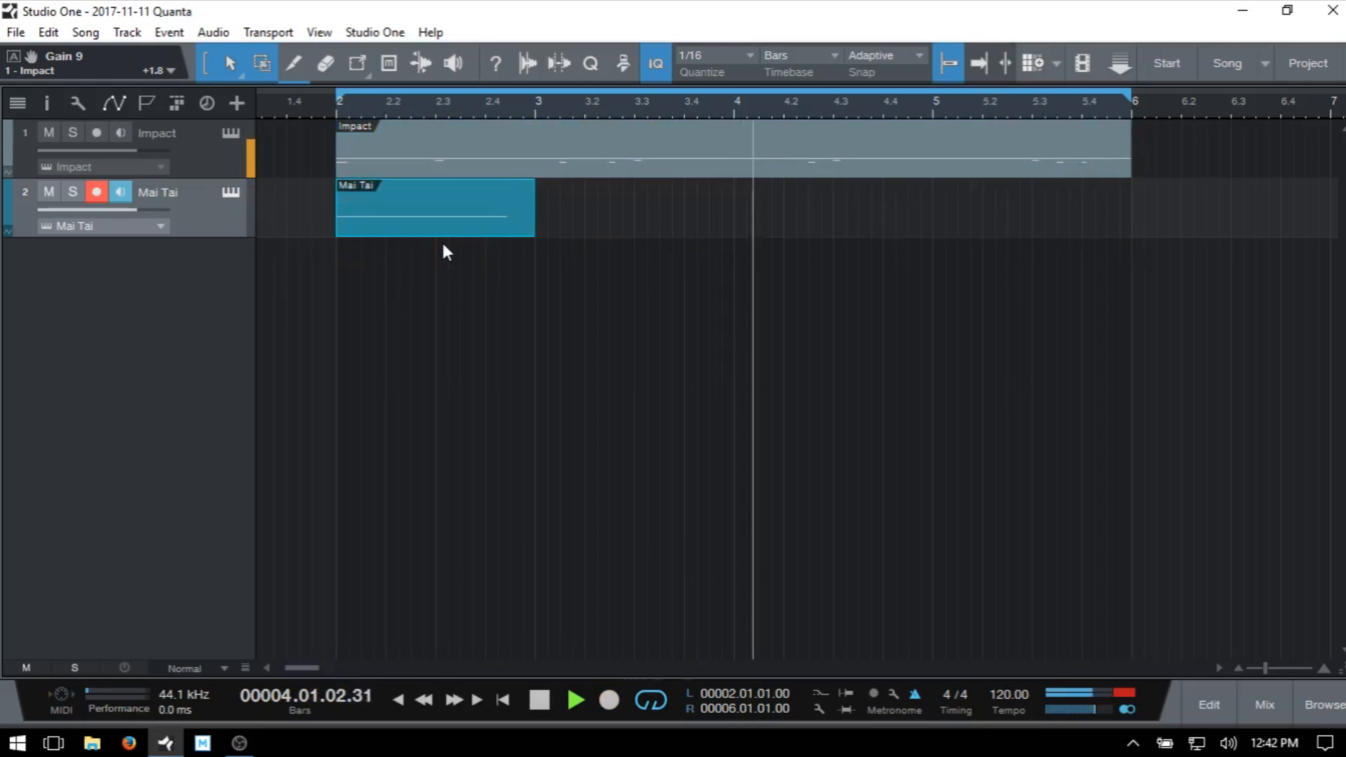
key("ctrl+z")
- Record a three-note bass line on the Mai Tai track during loop playback and extend the clip's start back to bar 2
key("KP_Multiply")
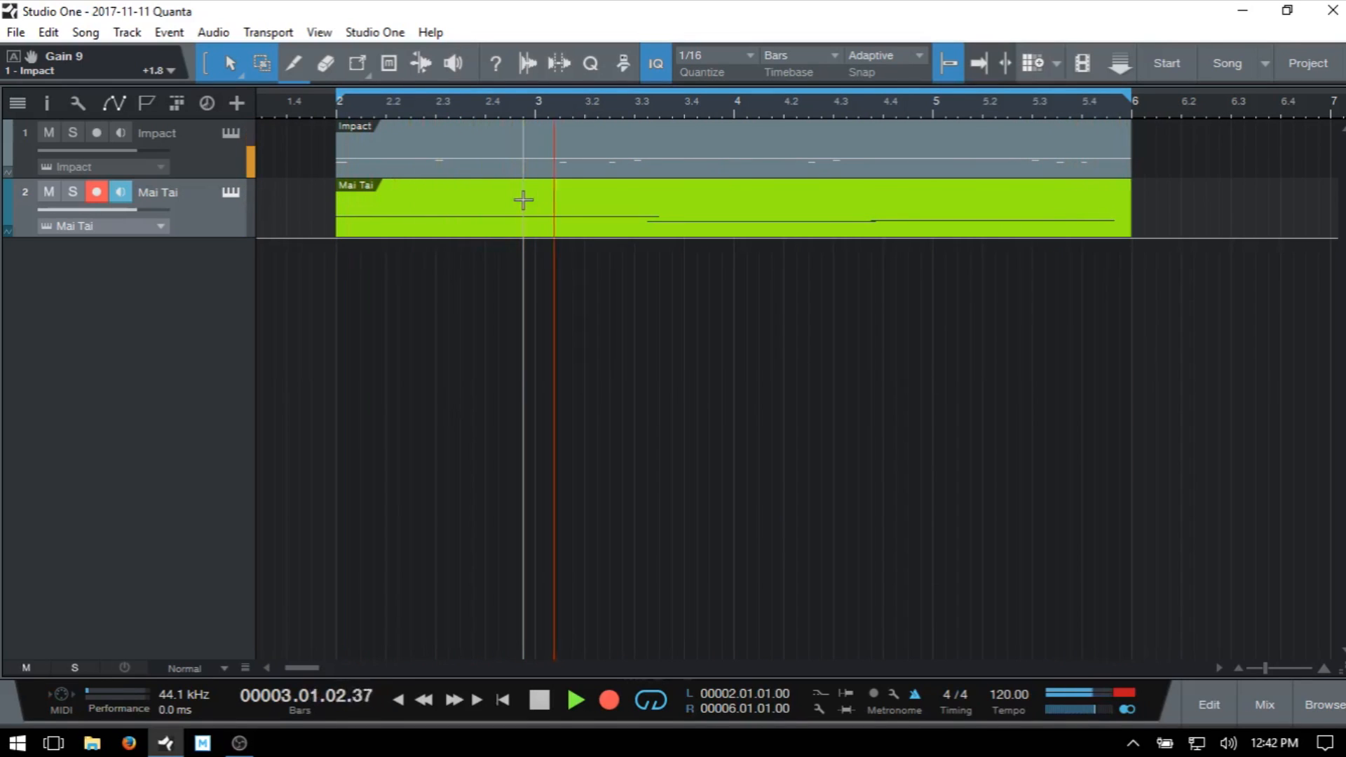
key("KP_Multiply")
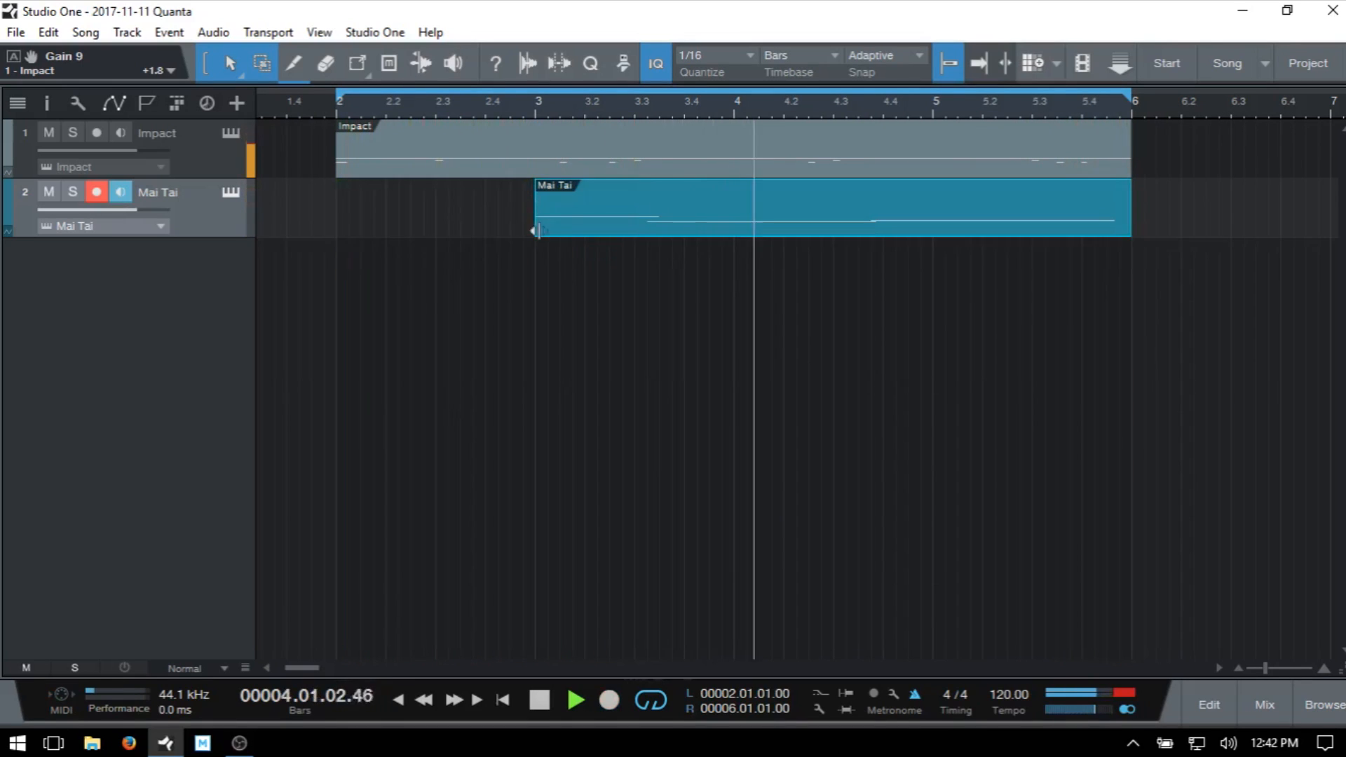
left_click_drag(537, 230, 335, 218)
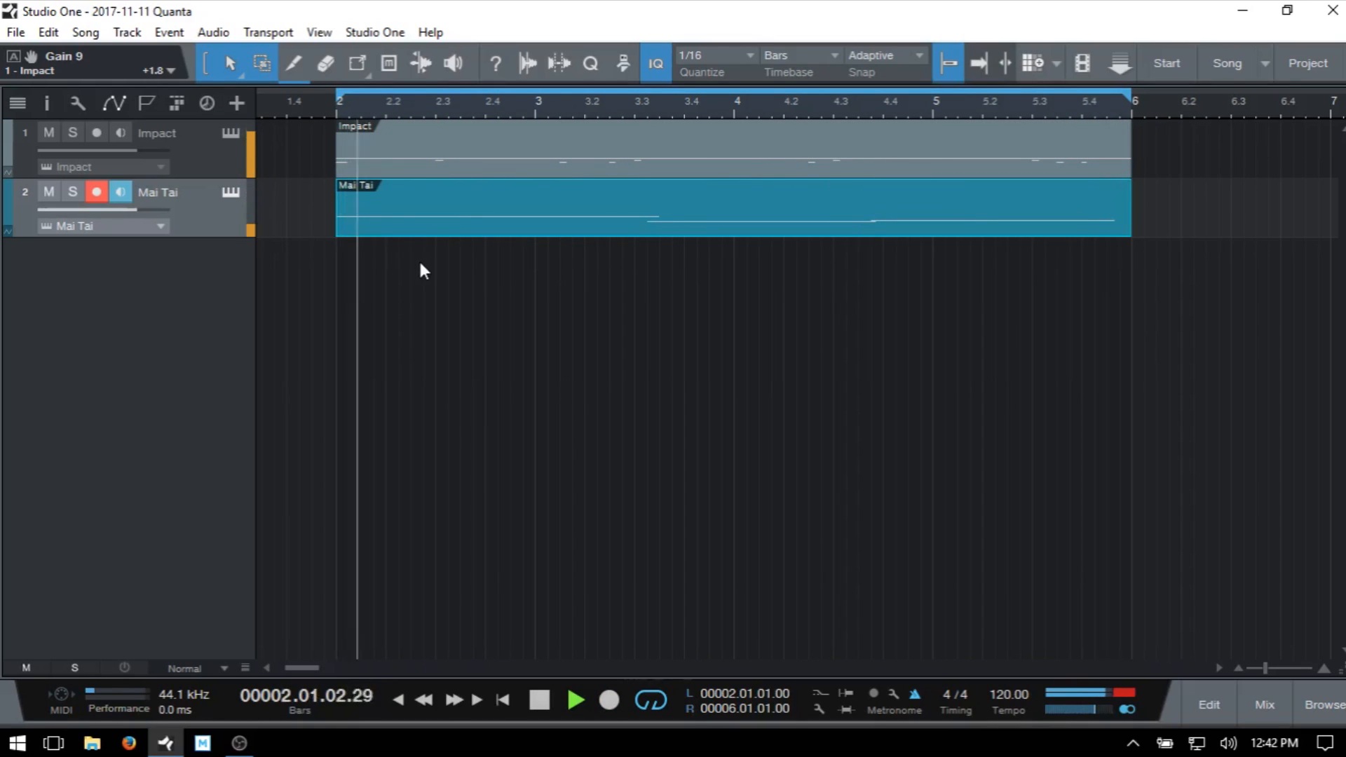
- Open the recorded Mai Tai clip in the note editor
double_click(470, 226)
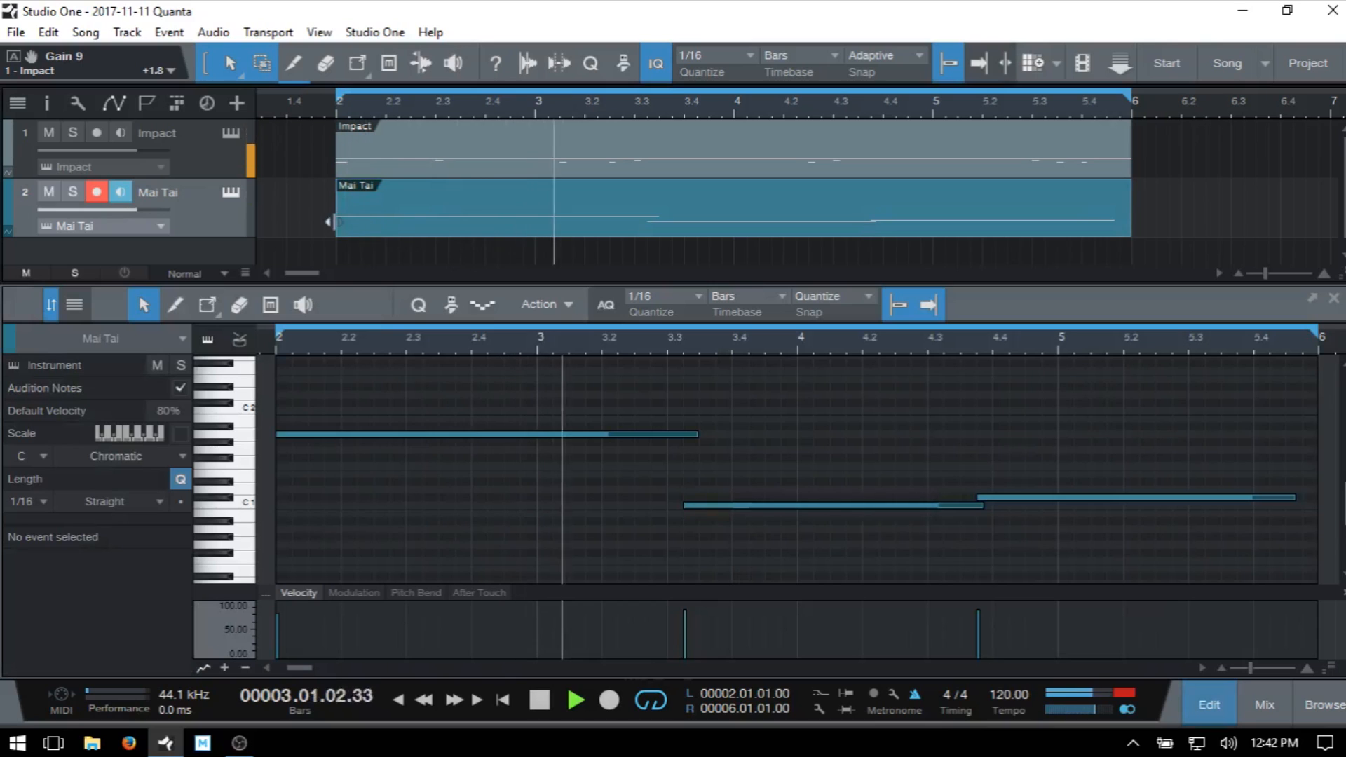
left_click_drag(329, 224, 301, 223)
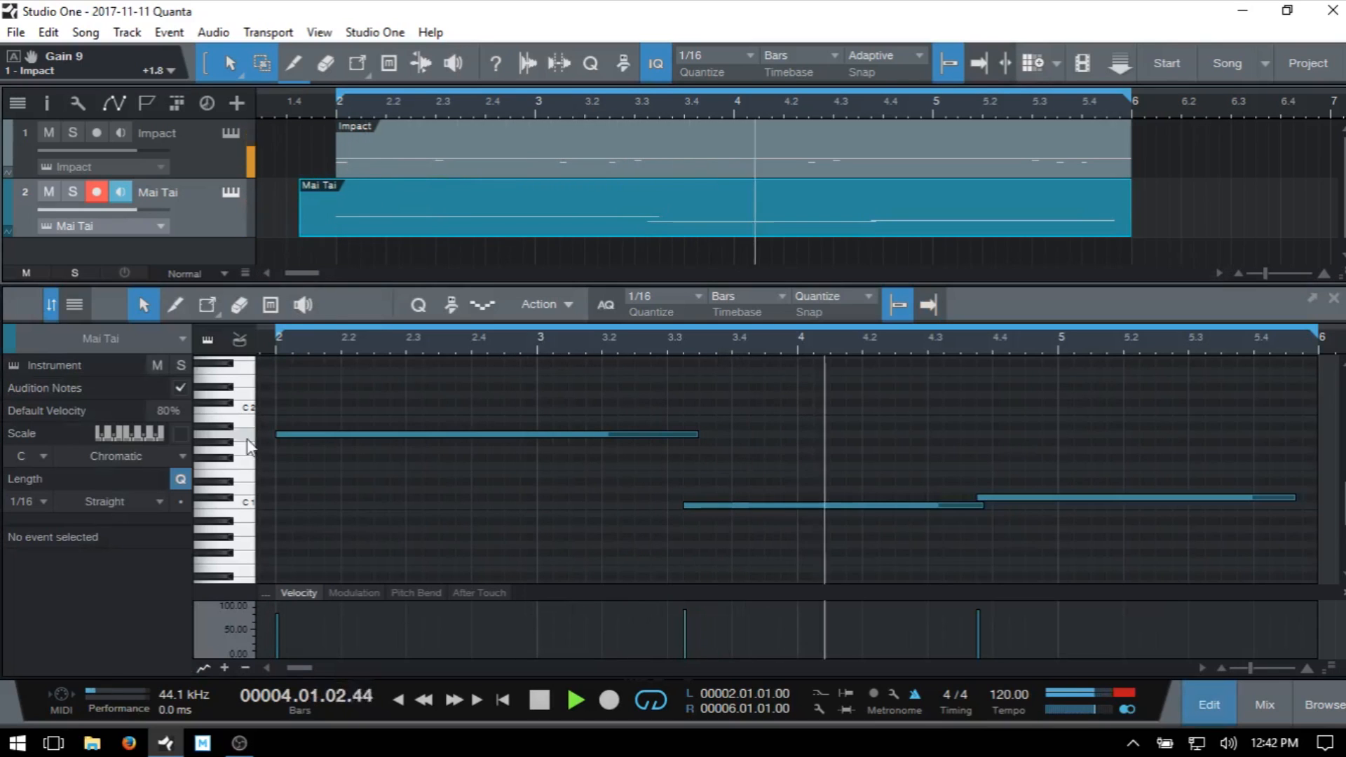
left_click_drag(276, 435, 280, 435)
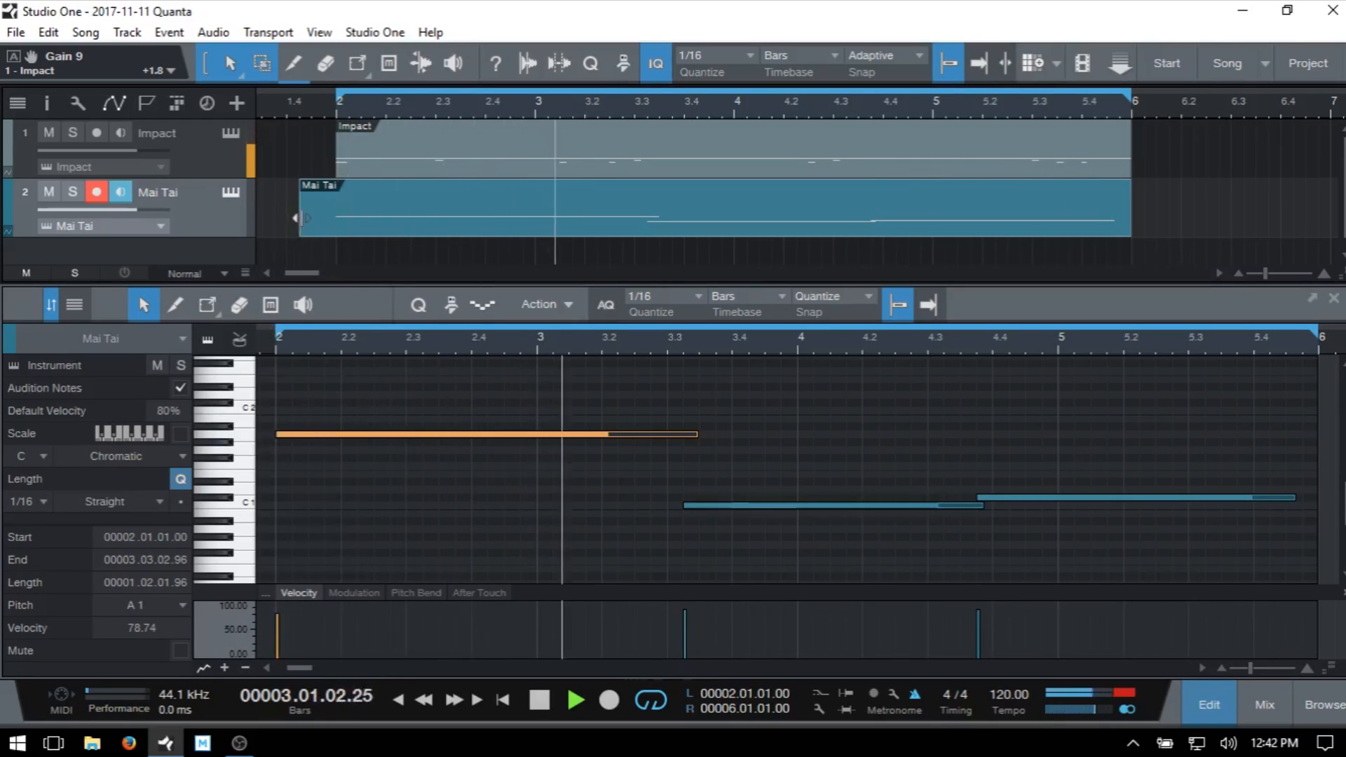
left_click(325, 102)
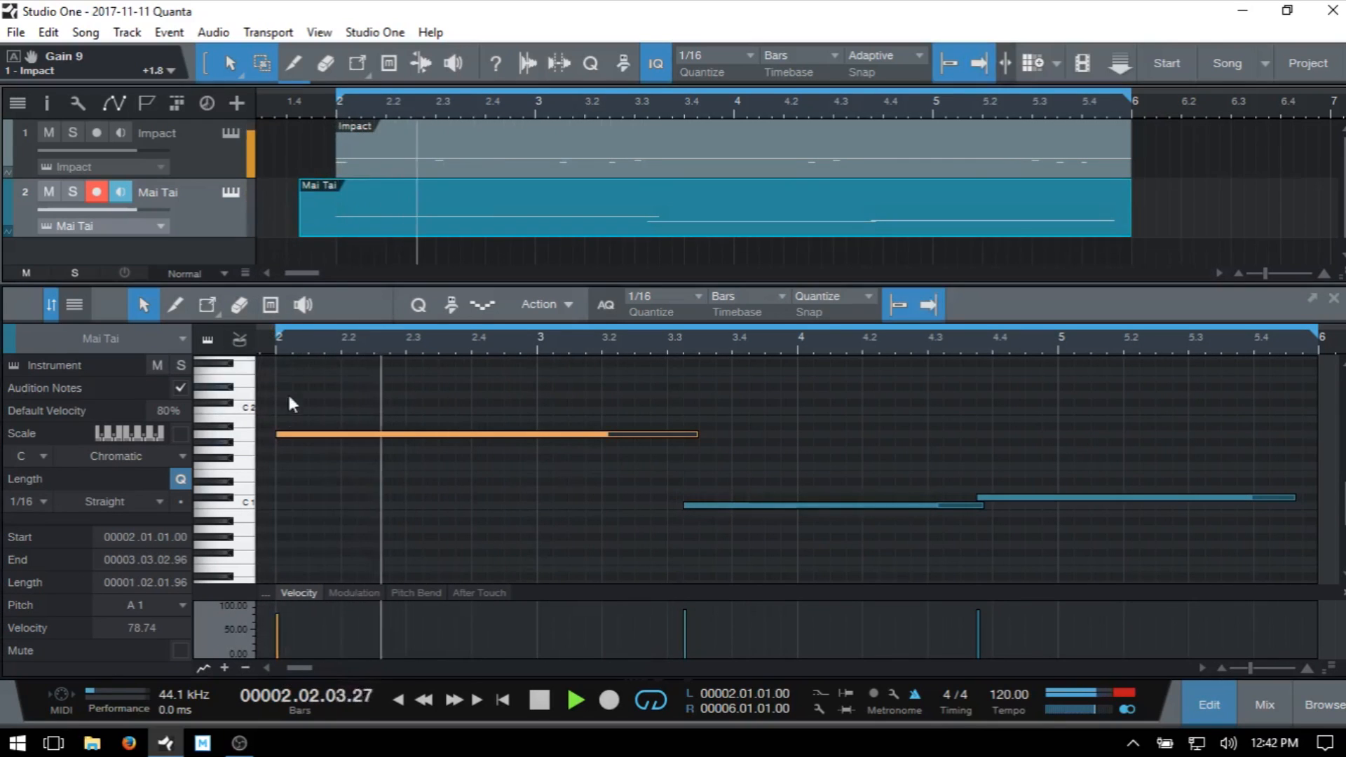
left_click_drag(279, 434, 279, 434)
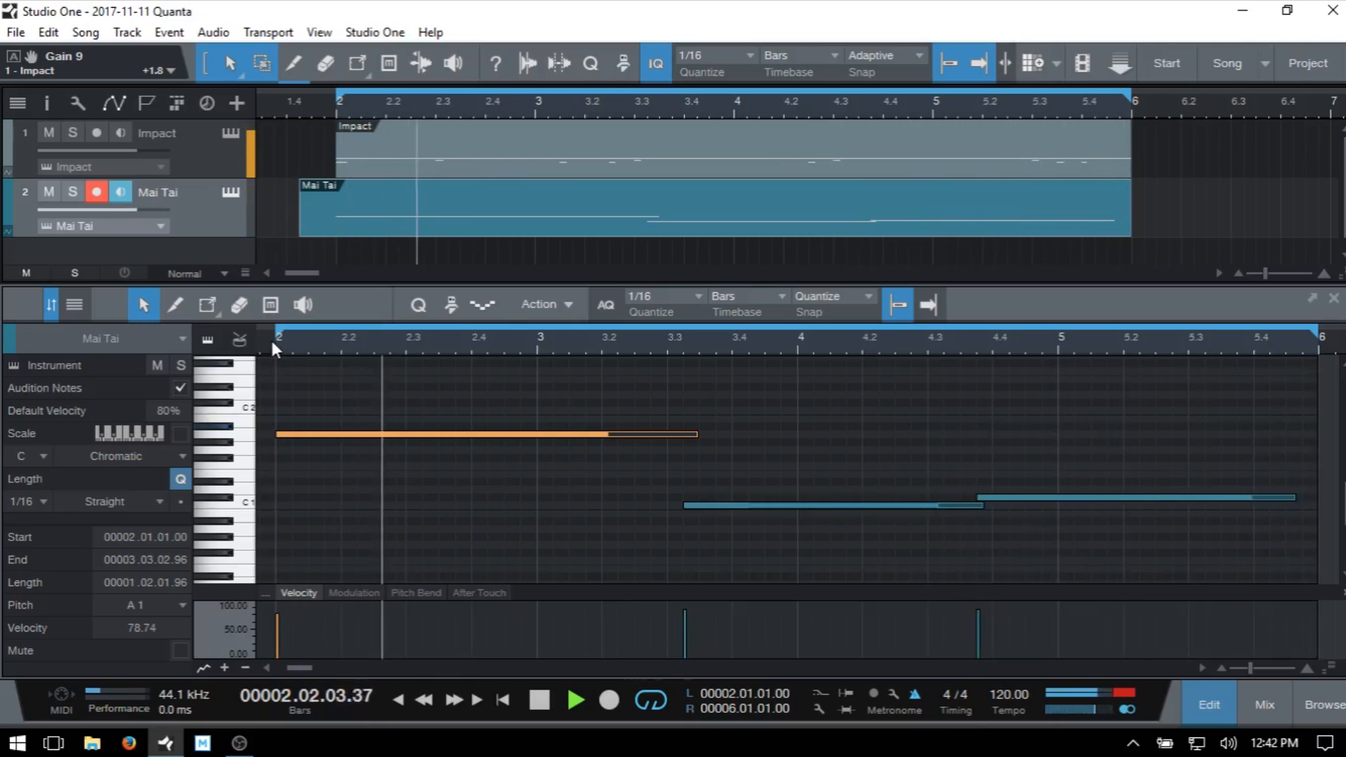
left_click_drag(300, 219, 337, 219)
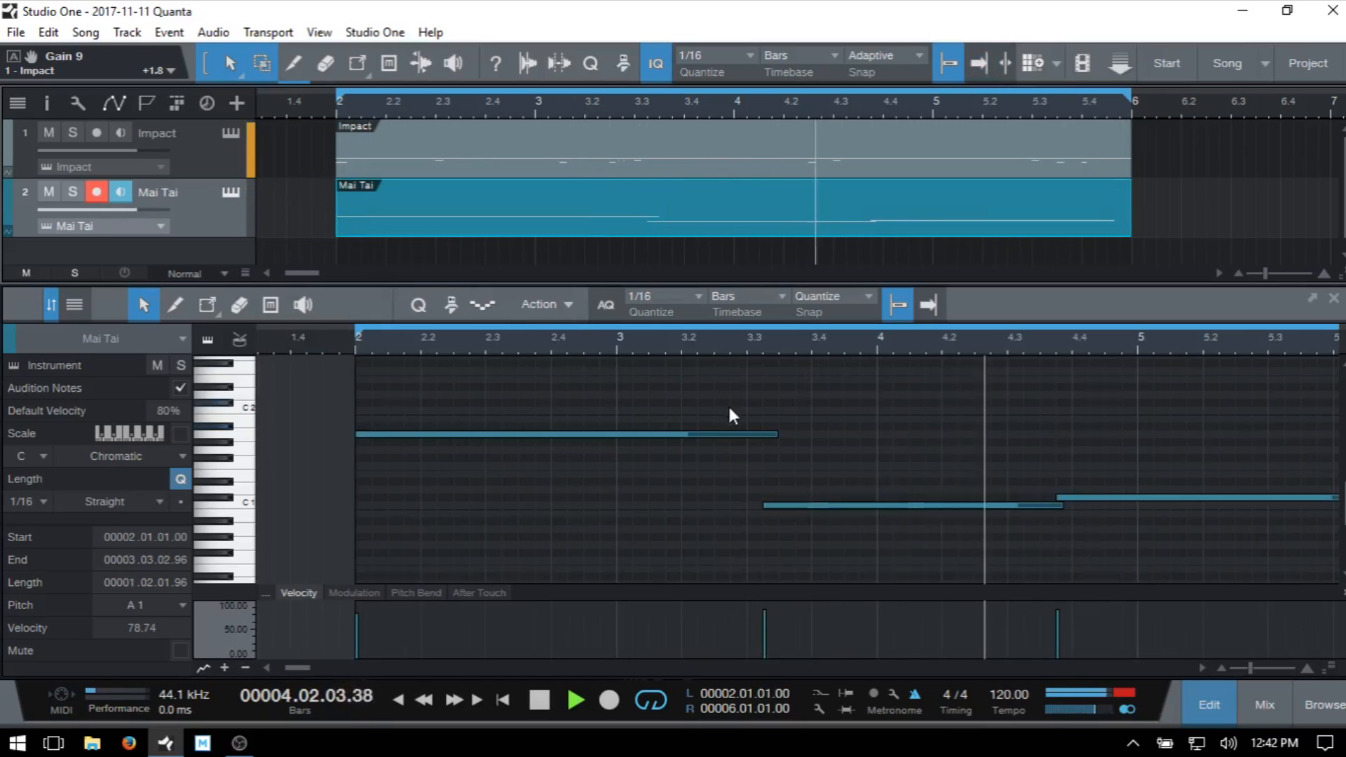
- Trim the second bass note to start at 3.3.3 and the third at 4.4.1, and close the note editor
left_click_drag(763, 505, 779, 505)
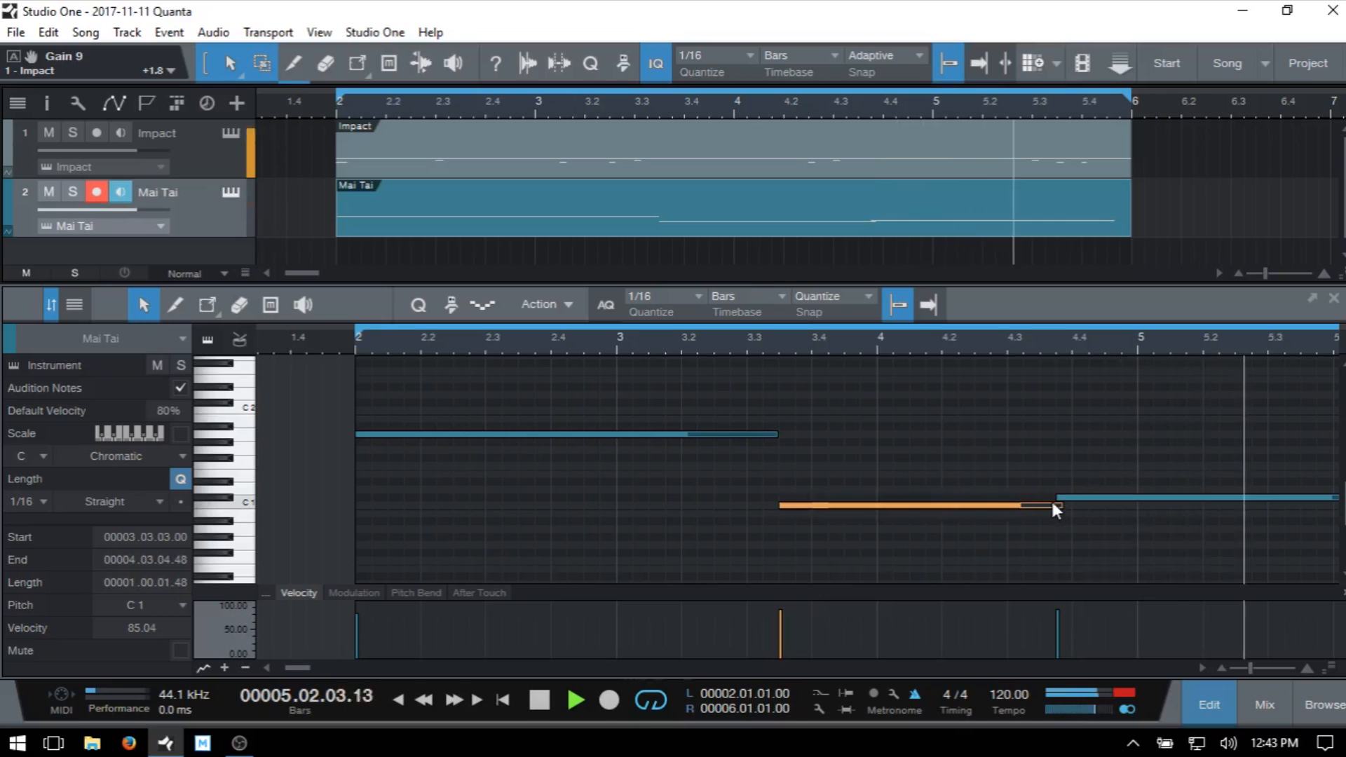
left_click_drag(1057, 499, 1073, 499)
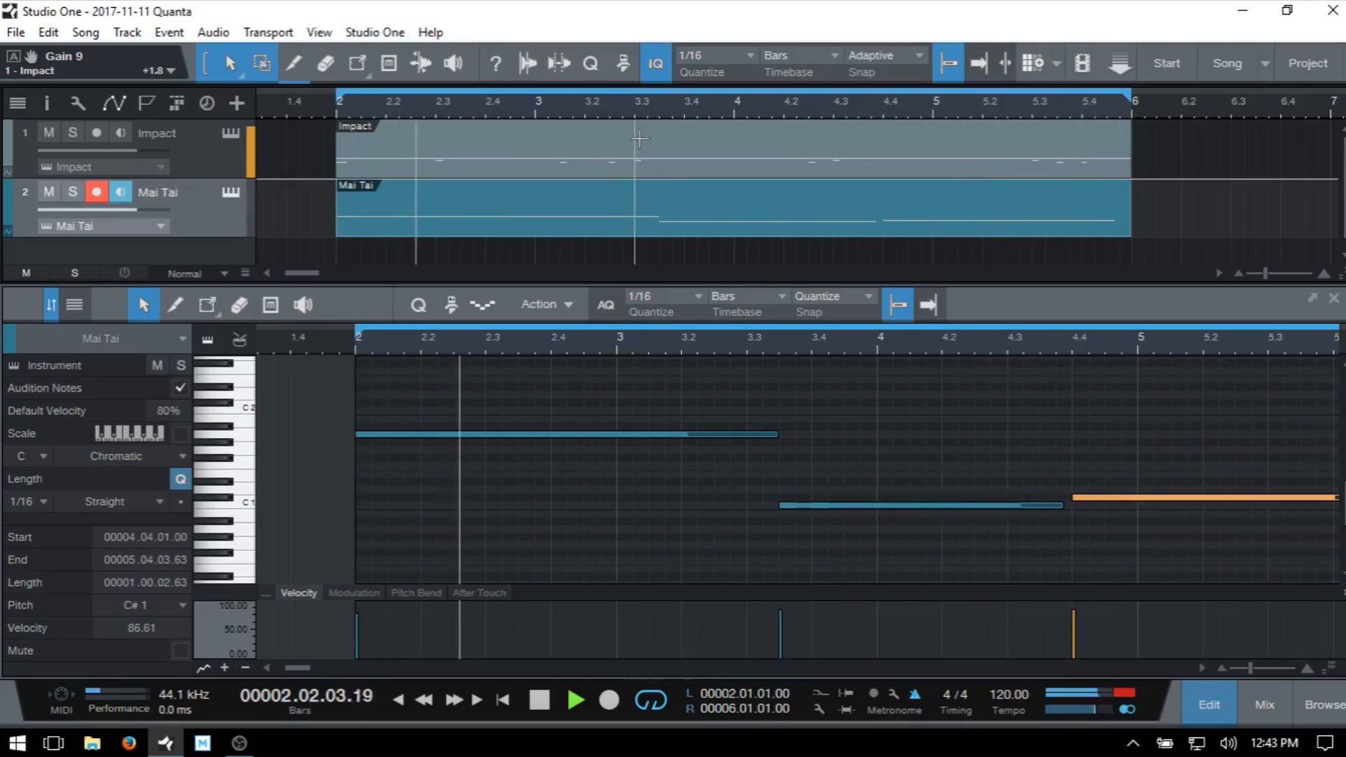
key("F2")
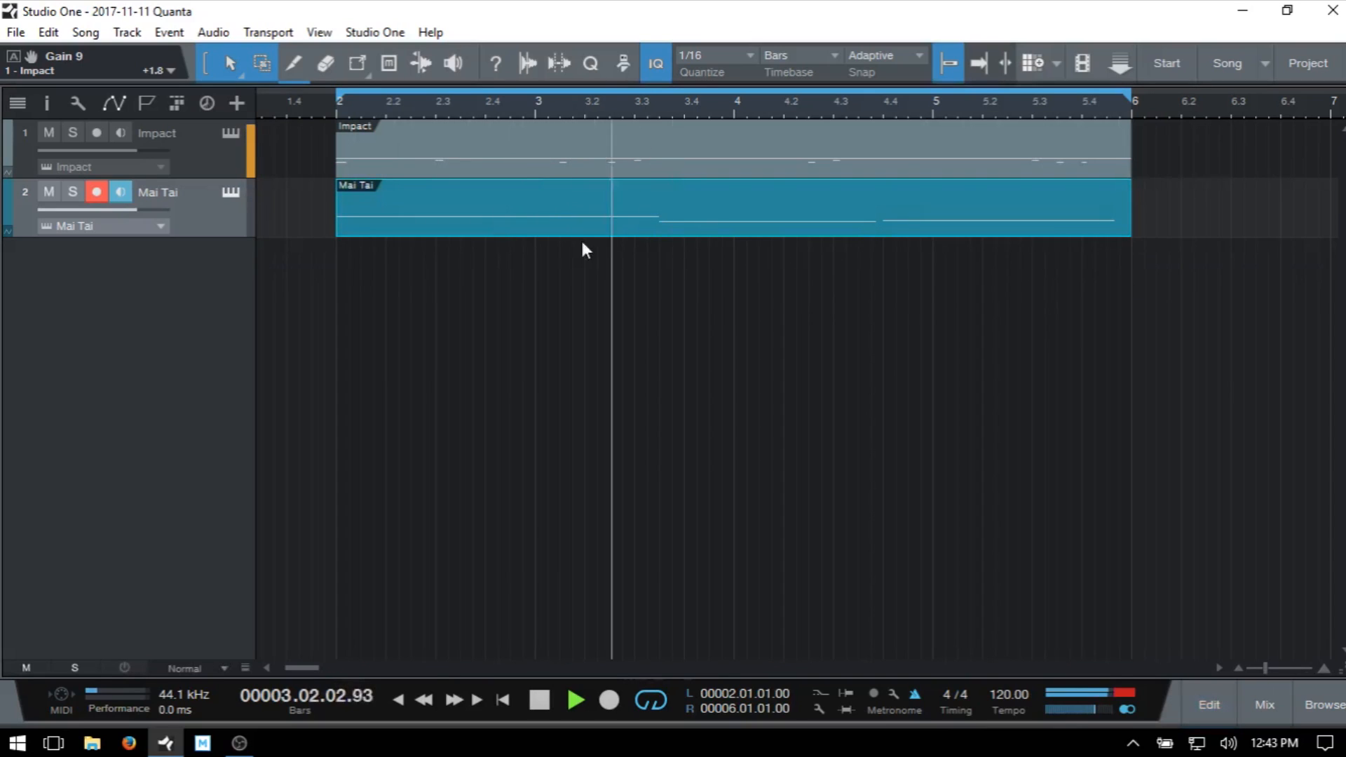
- Raise the filter cutoff of the Mai Tai bass sound to 108.7 Hz and close the synth window
left_click(231, 192)
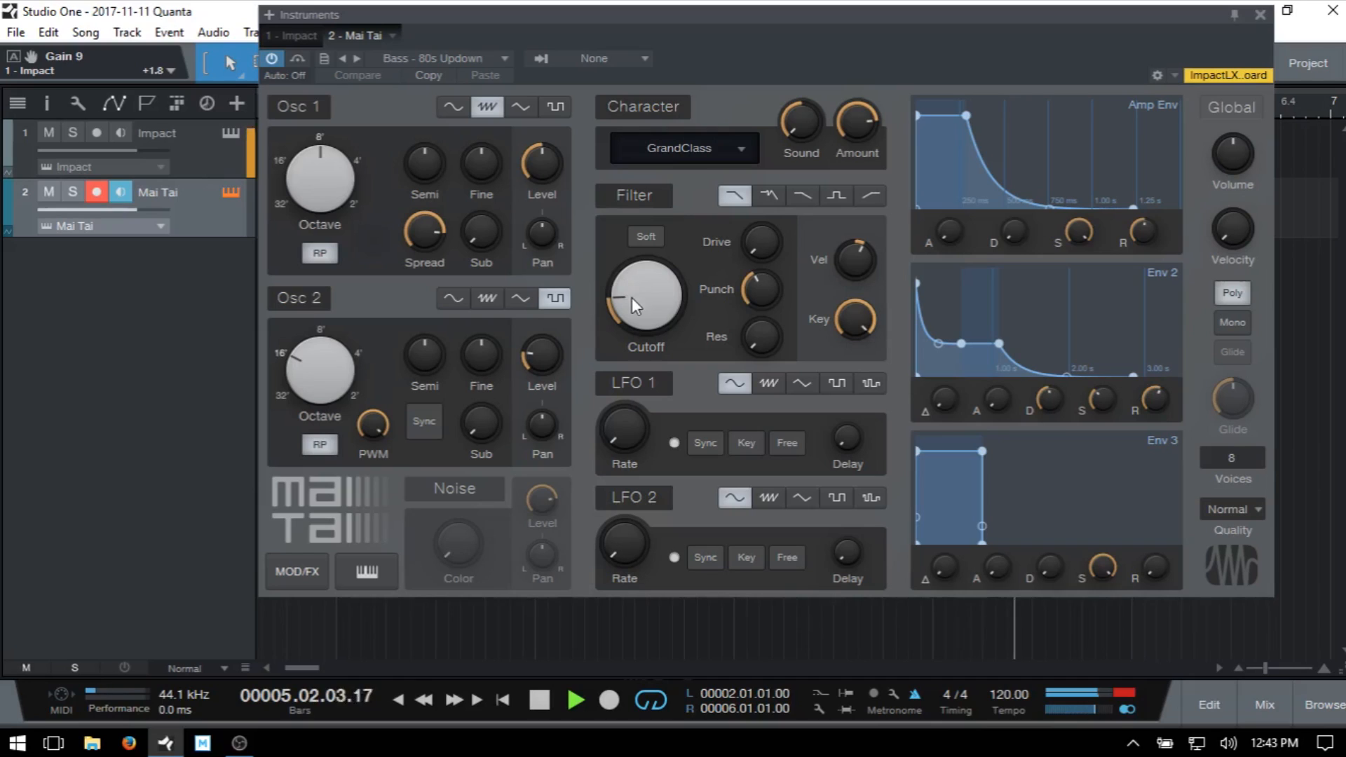
left_click_drag(633, 299, 632, 297)
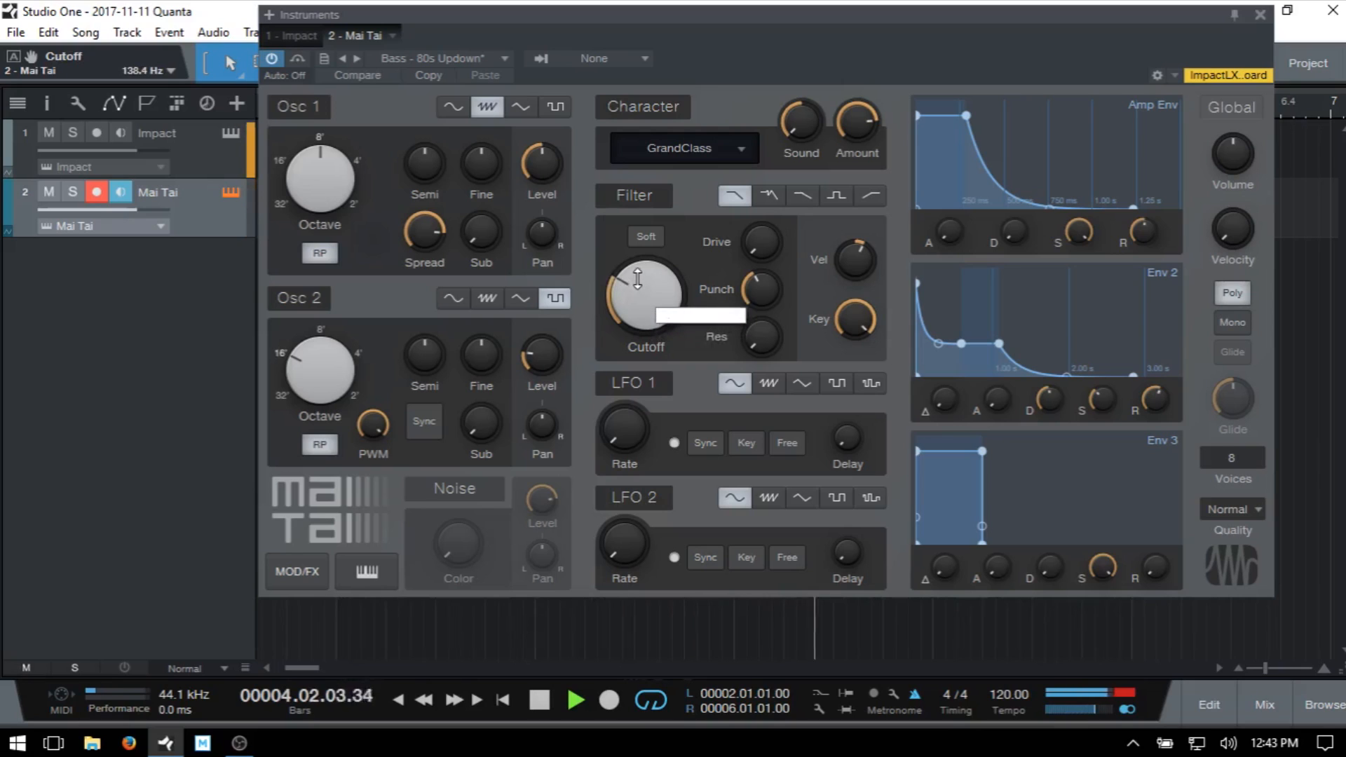
left_click_drag(638, 279, 637, 278)
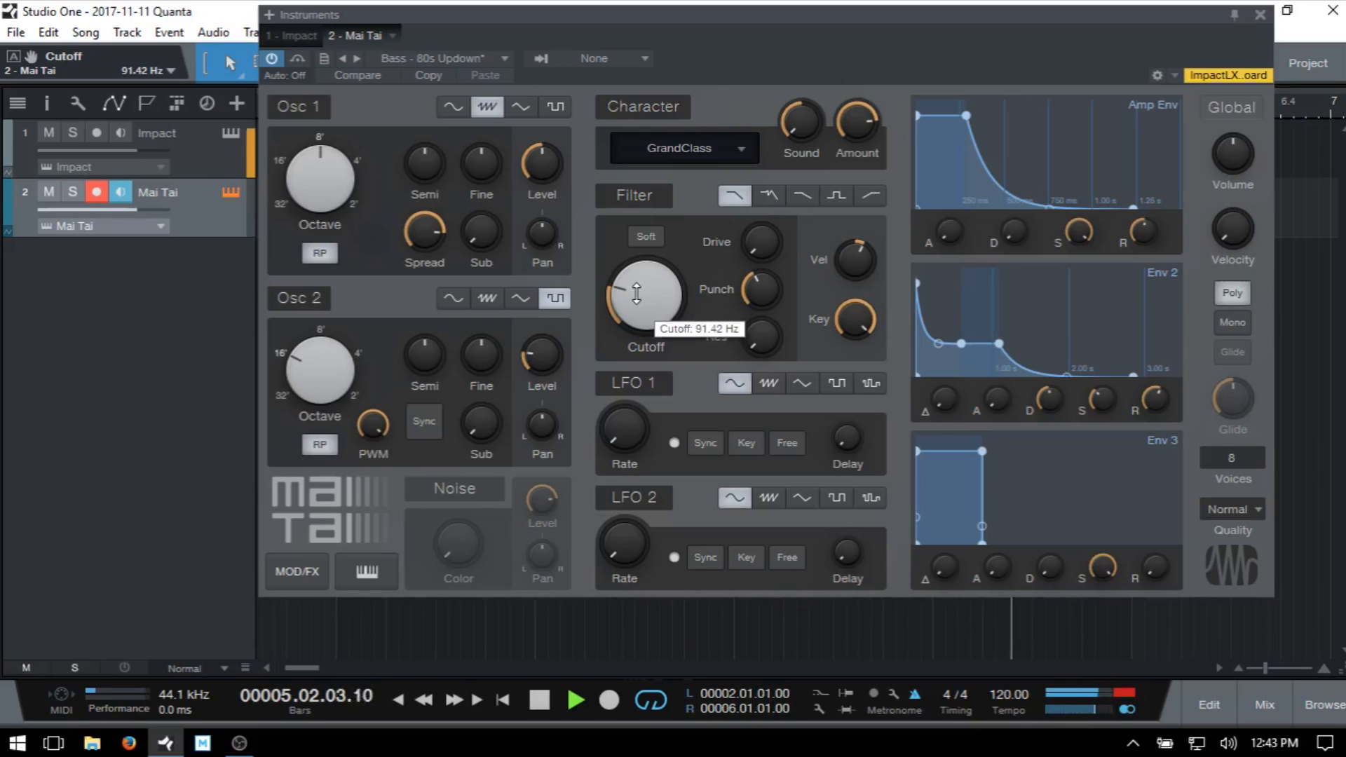
left_click_drag(635, 278, 635, 277)
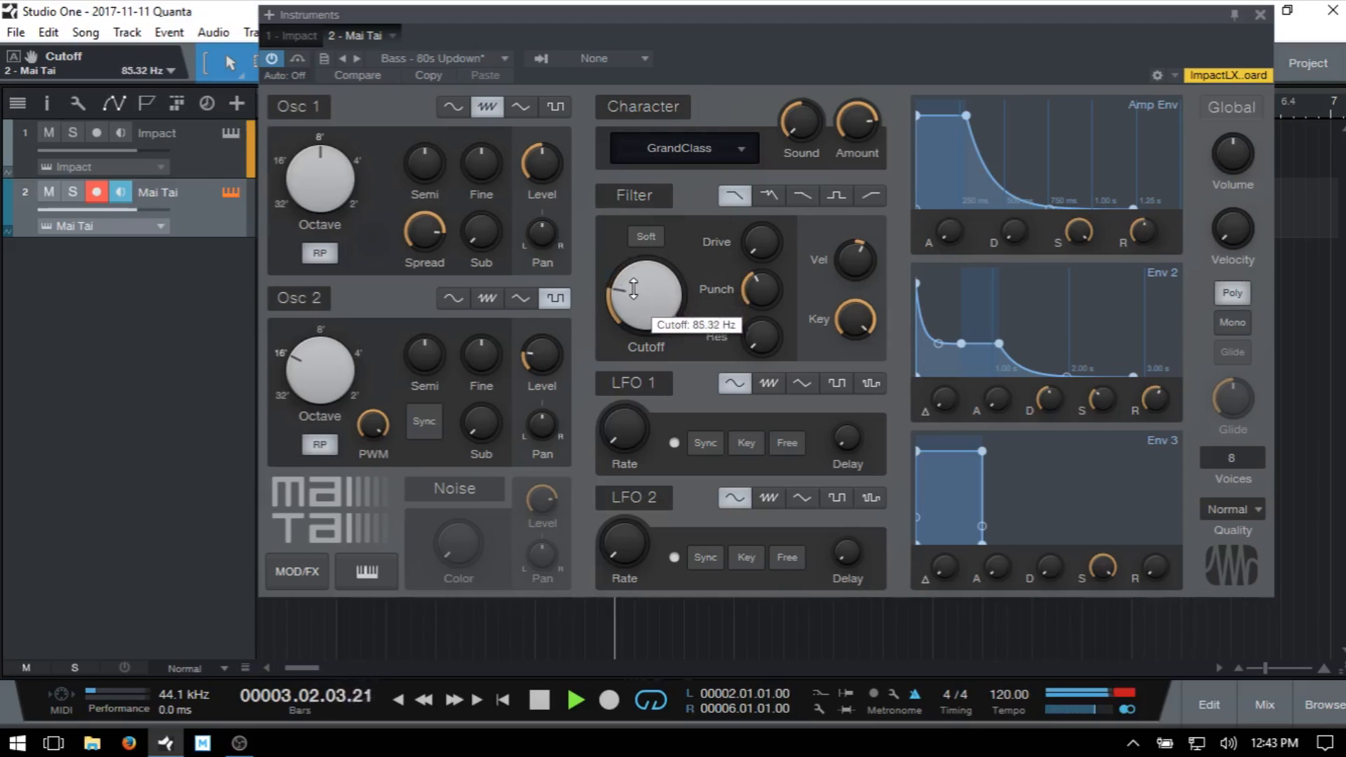
mouse_move(633, 288)
left_mouse_down()
mouse_move(637, 264)
mouse_move(637, 297)
left_mouse_up()
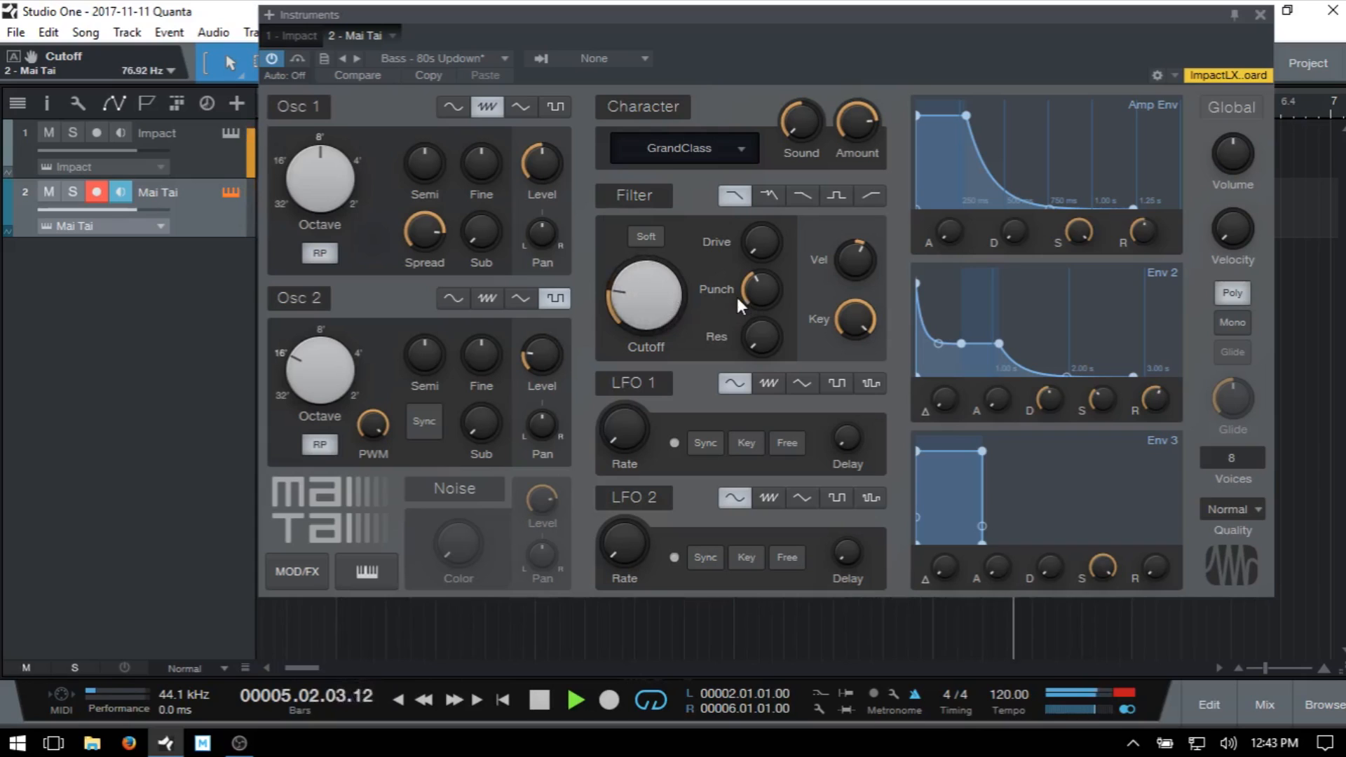
left_click_drag(642, 300, 645, 298)
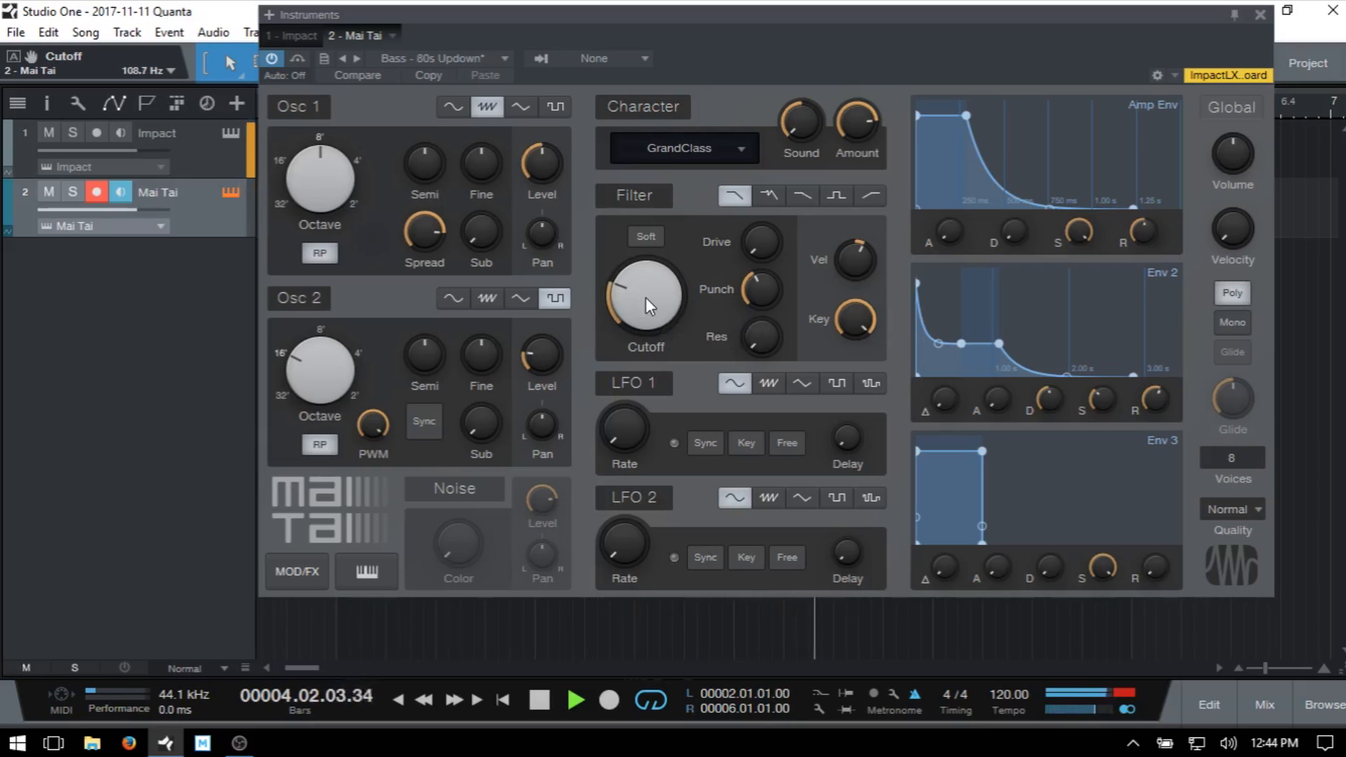
left_click(1260, 14)
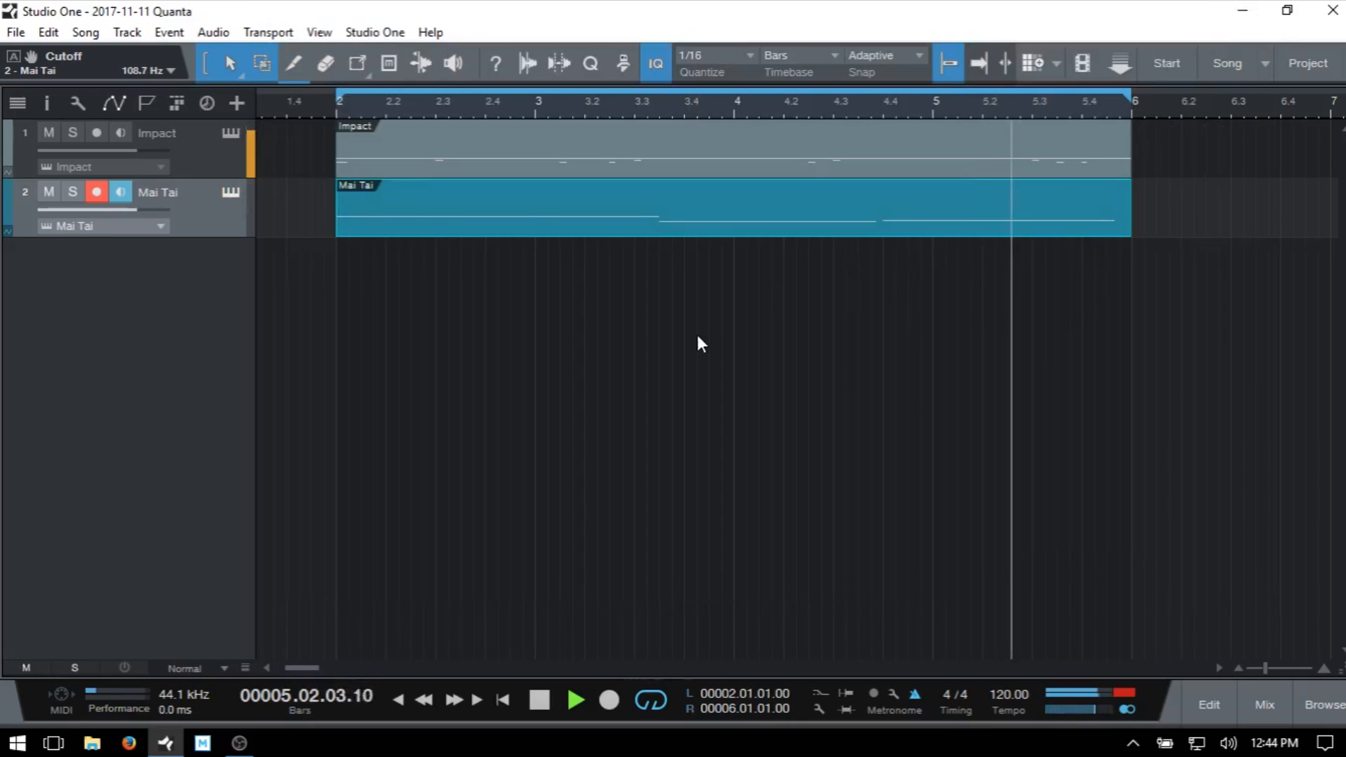
- Add a new instrument track with the Mai Tai preset Bell - Bella Donna from the browser's Bell folder
key("F5")
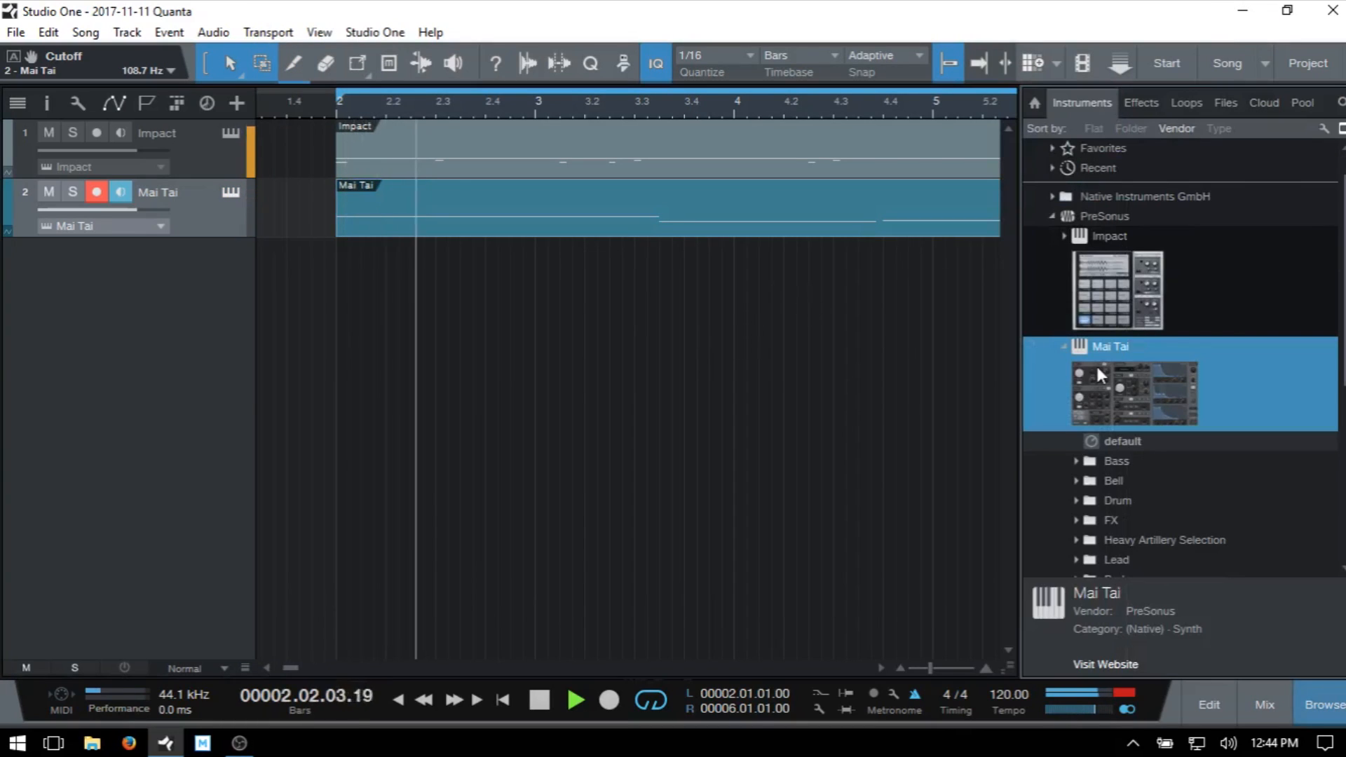
scroll(1143, 414, "down", 3)
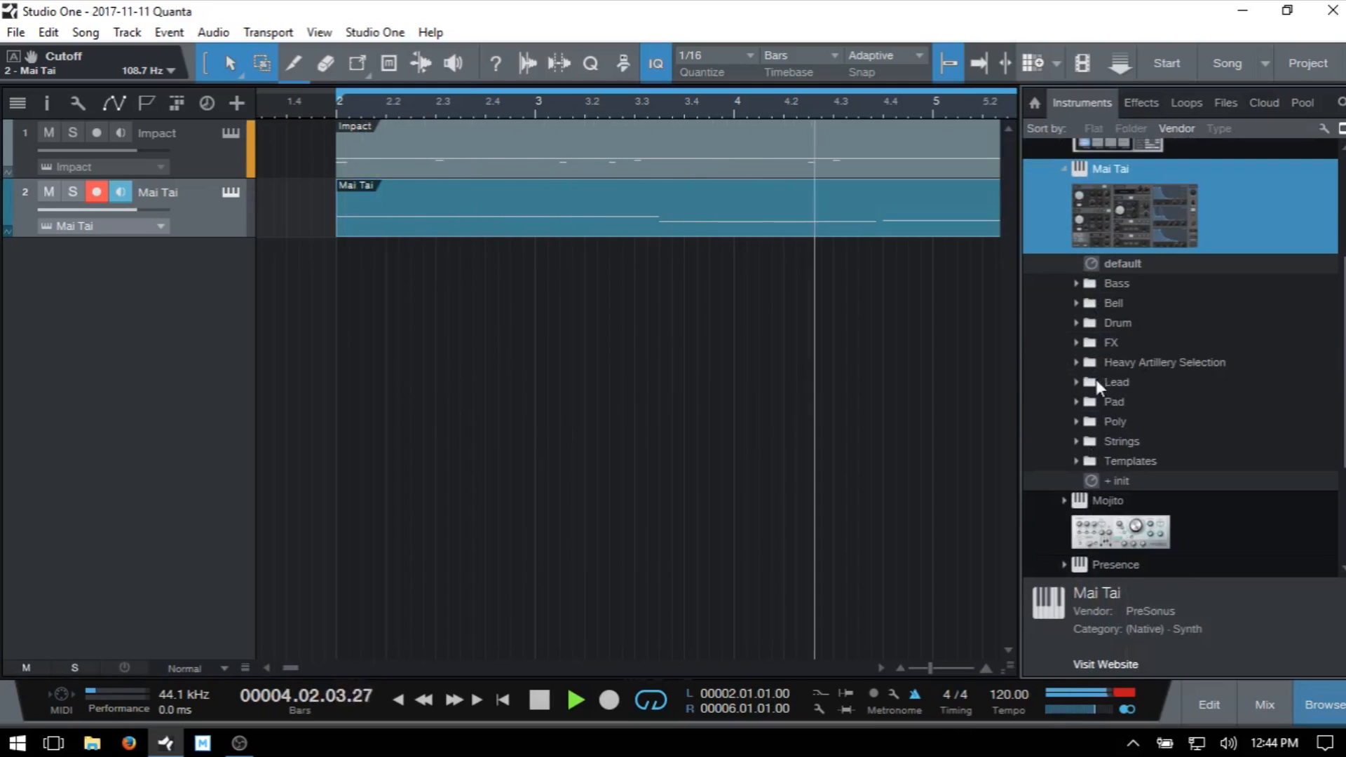
left_click(1078, 303)
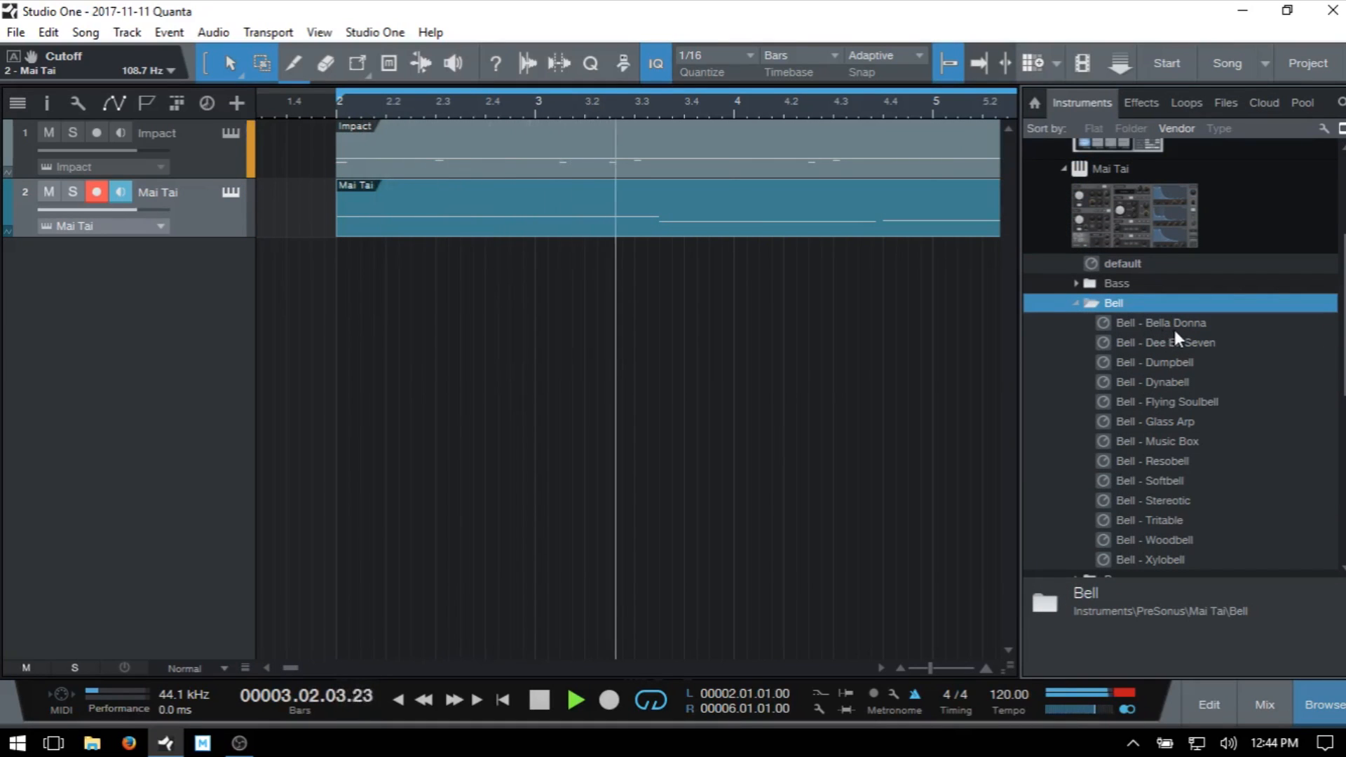
left_click_drag(1172, 321, 594, 315)
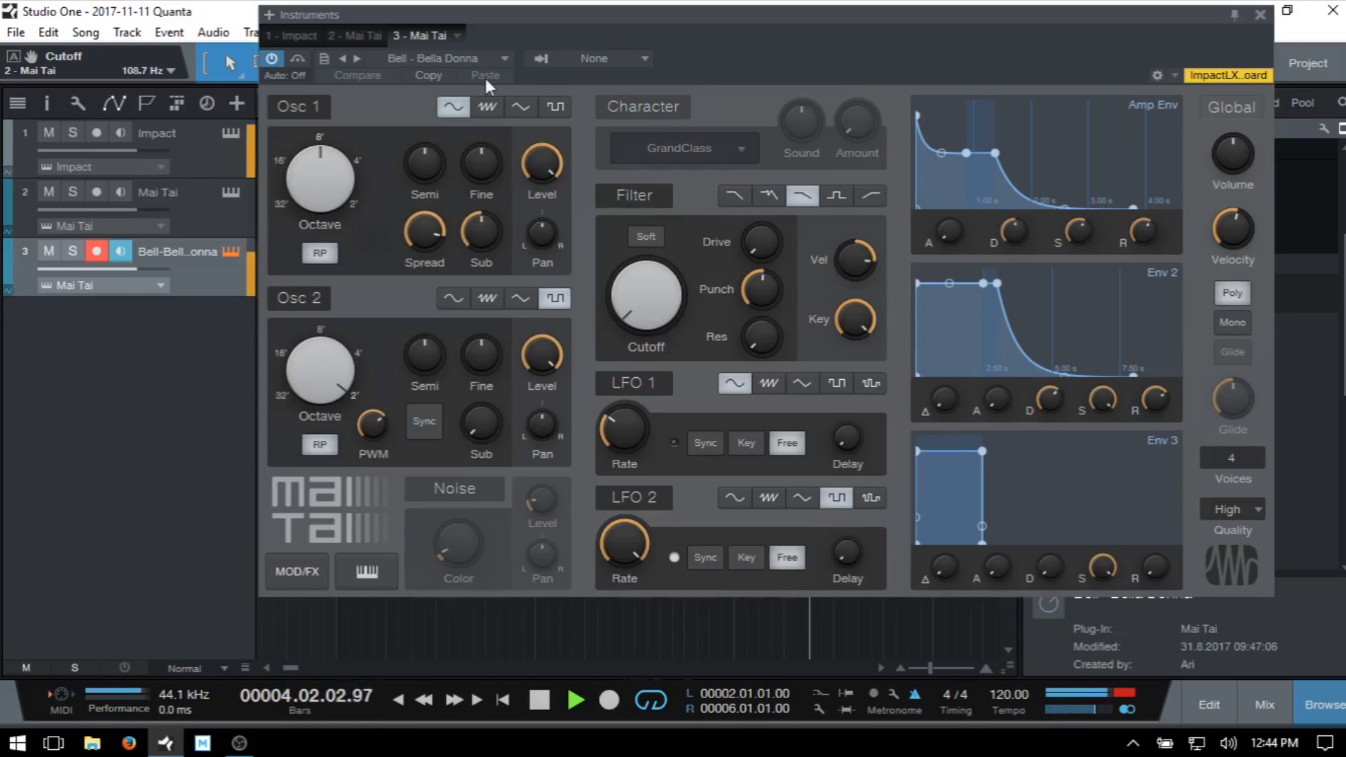
- Try the Bell - Dee Ex Seven preset on the new track and load Bell - Dumpbell instead
left_click(500, 58)
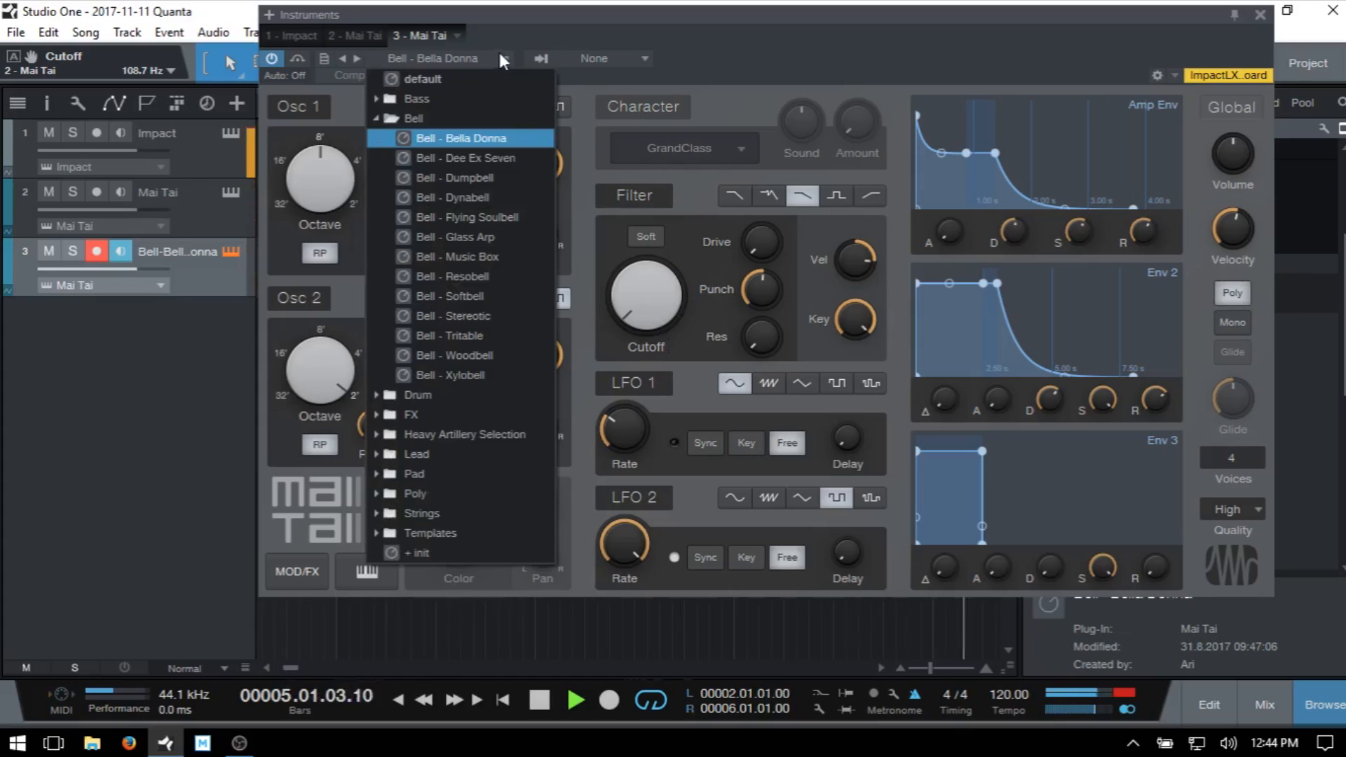
left_click(443, 159)
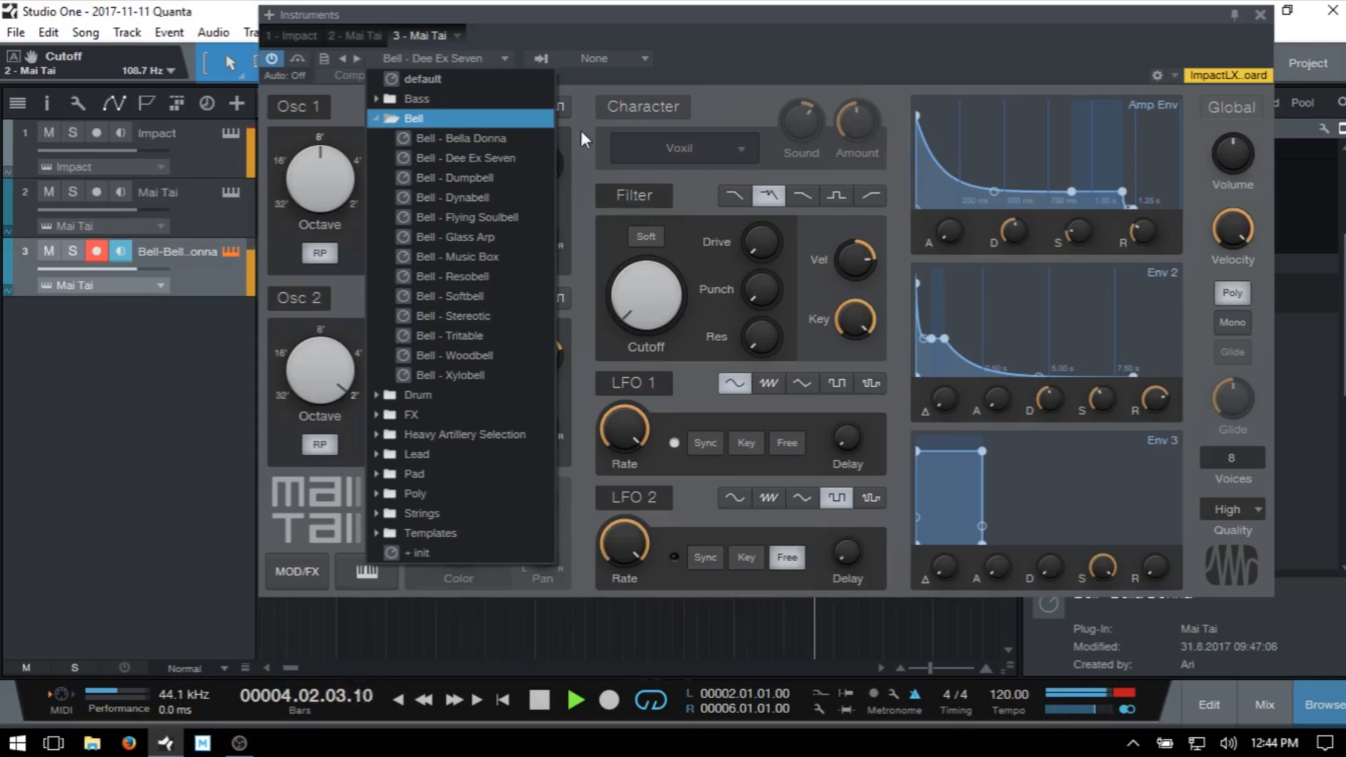
left_click(477, 181)
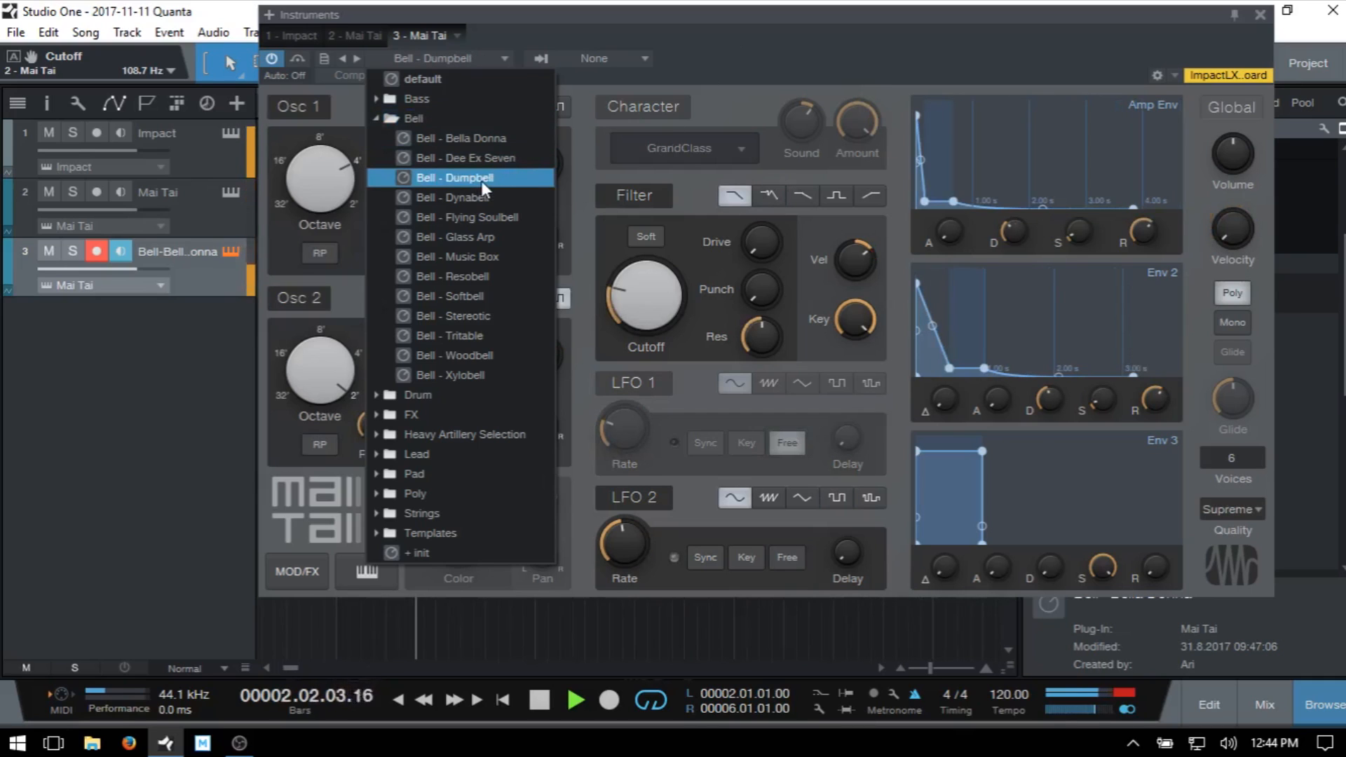
left_click(719, 49)
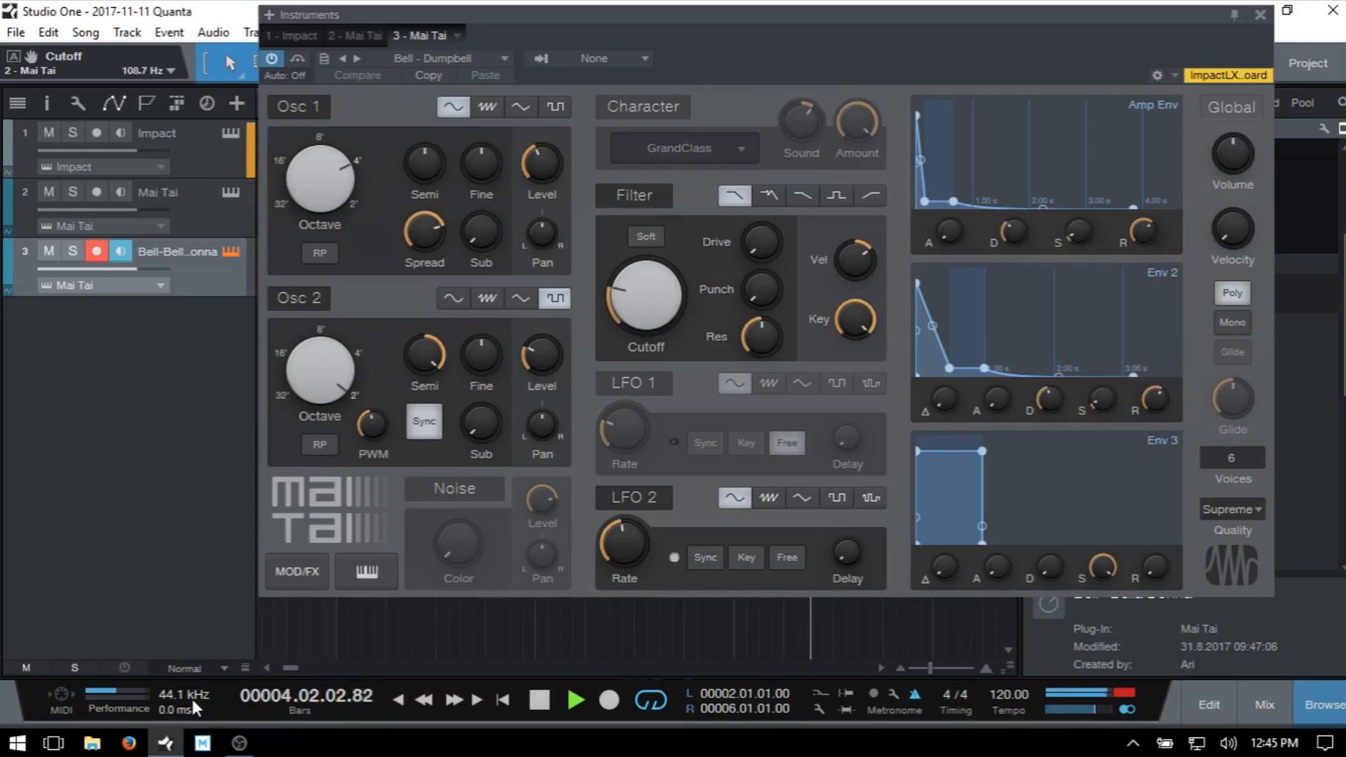
- Set the Bell - Dumpbell sound's quality to 80s, raise its filter cutoff to 134.6 Hz, and close the synth window
left_click(1235, 506)
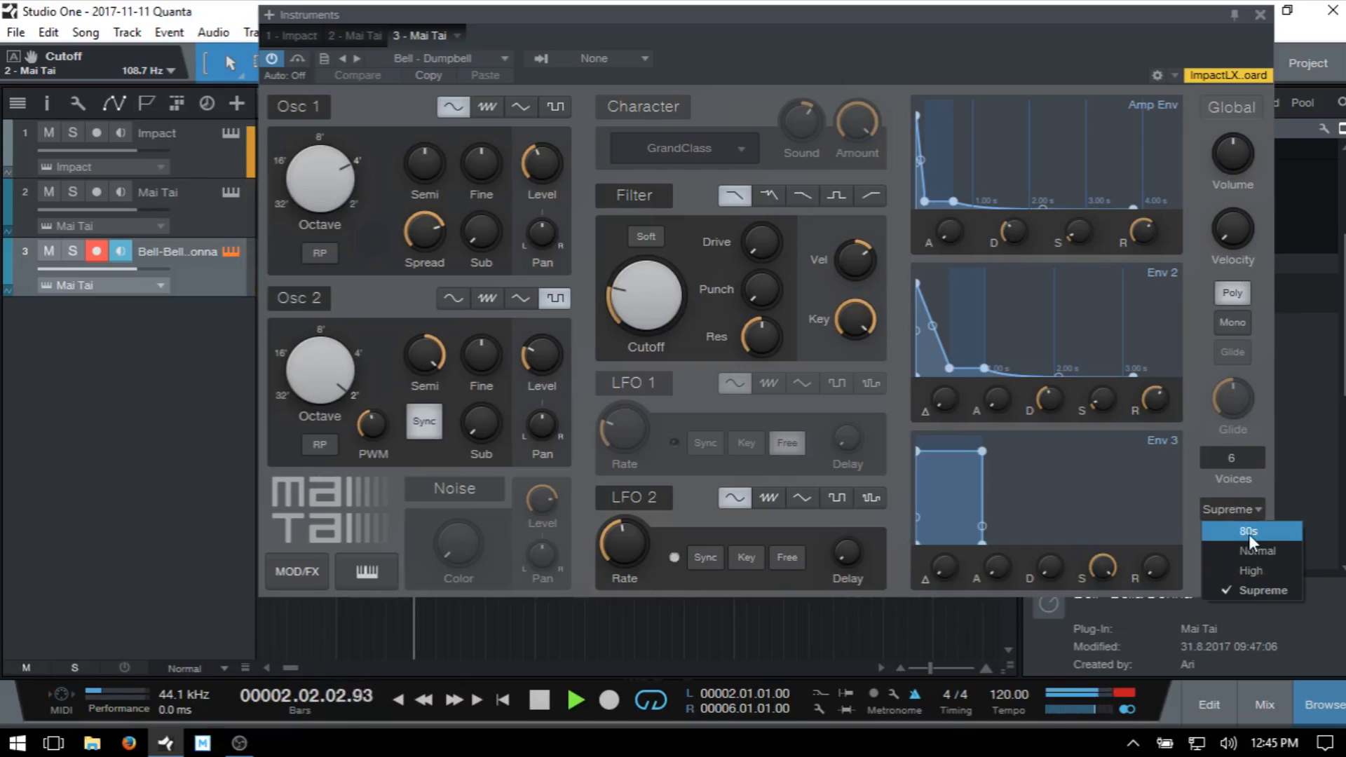
left_click(1248, 533)
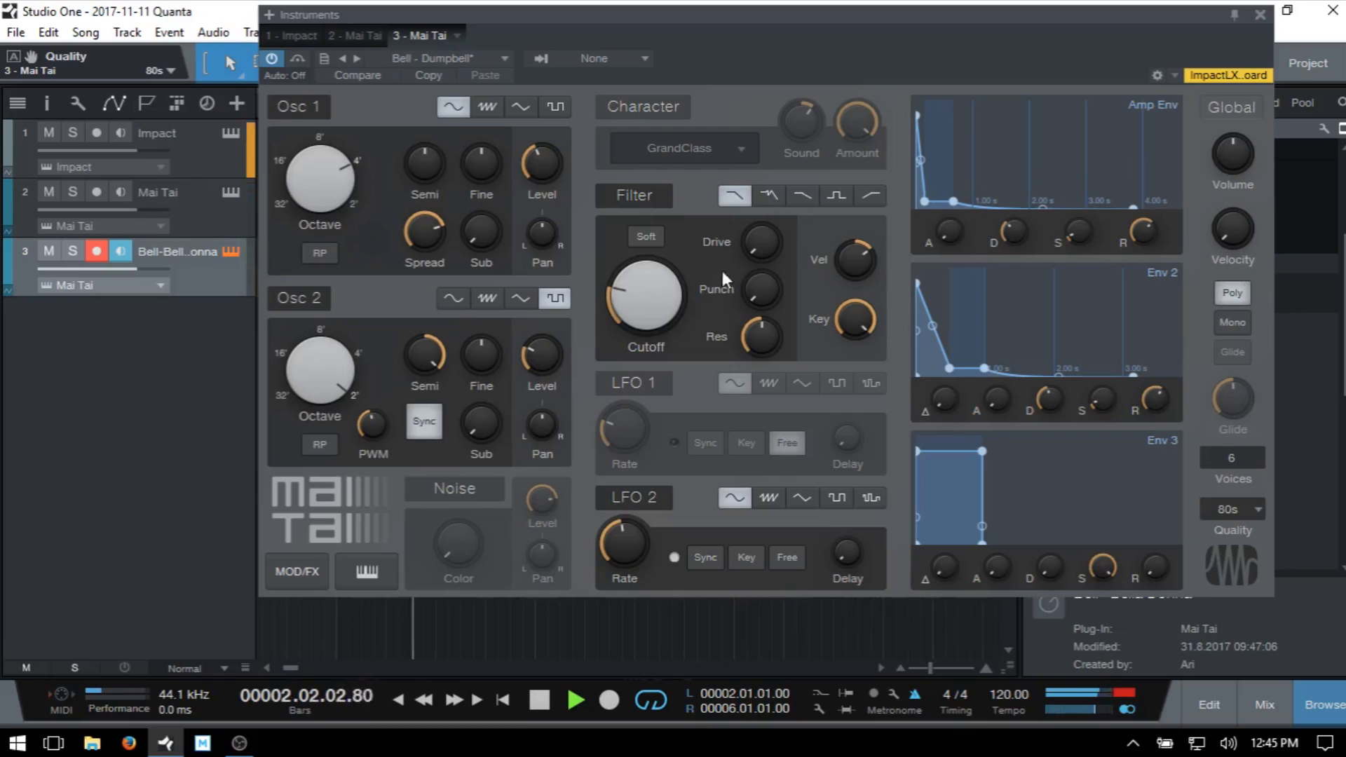
left_click_drag(629, 300, 630, 291)
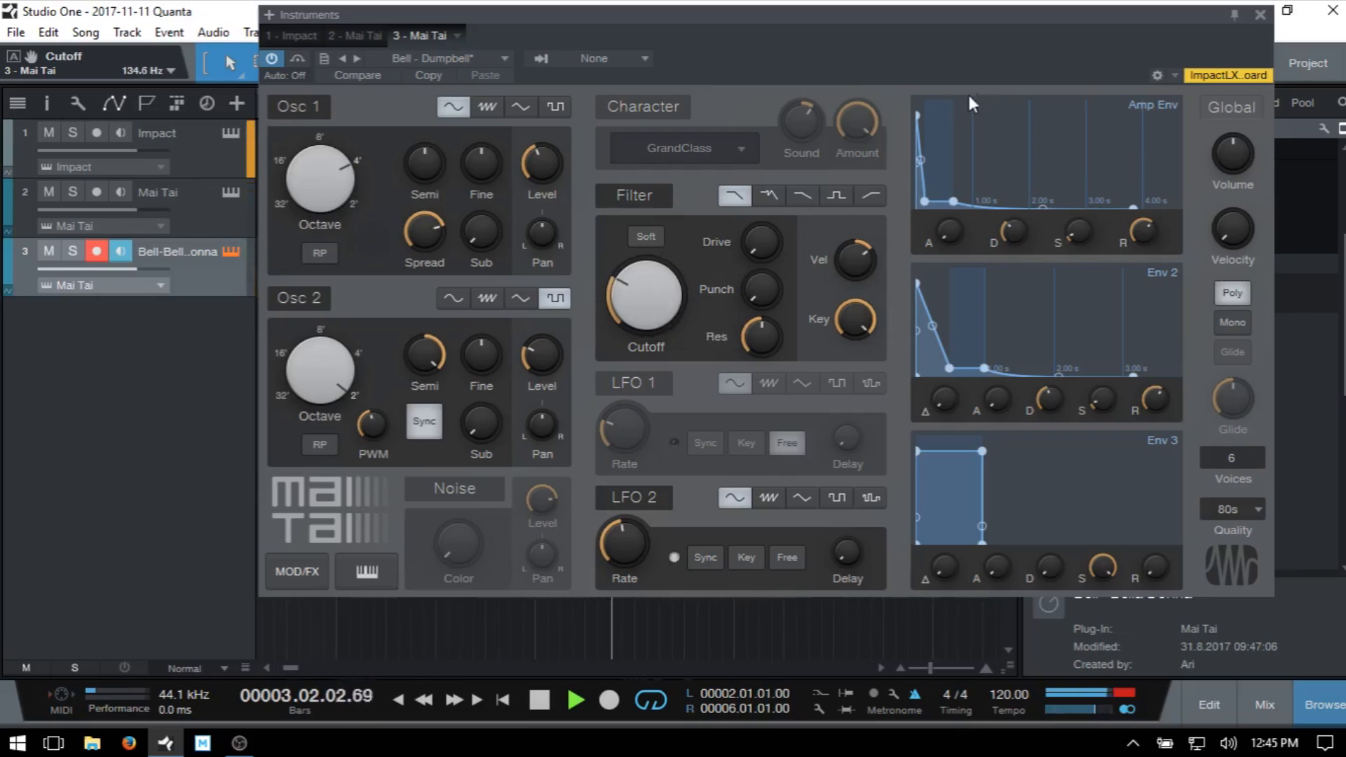
left_click(1260, 14)
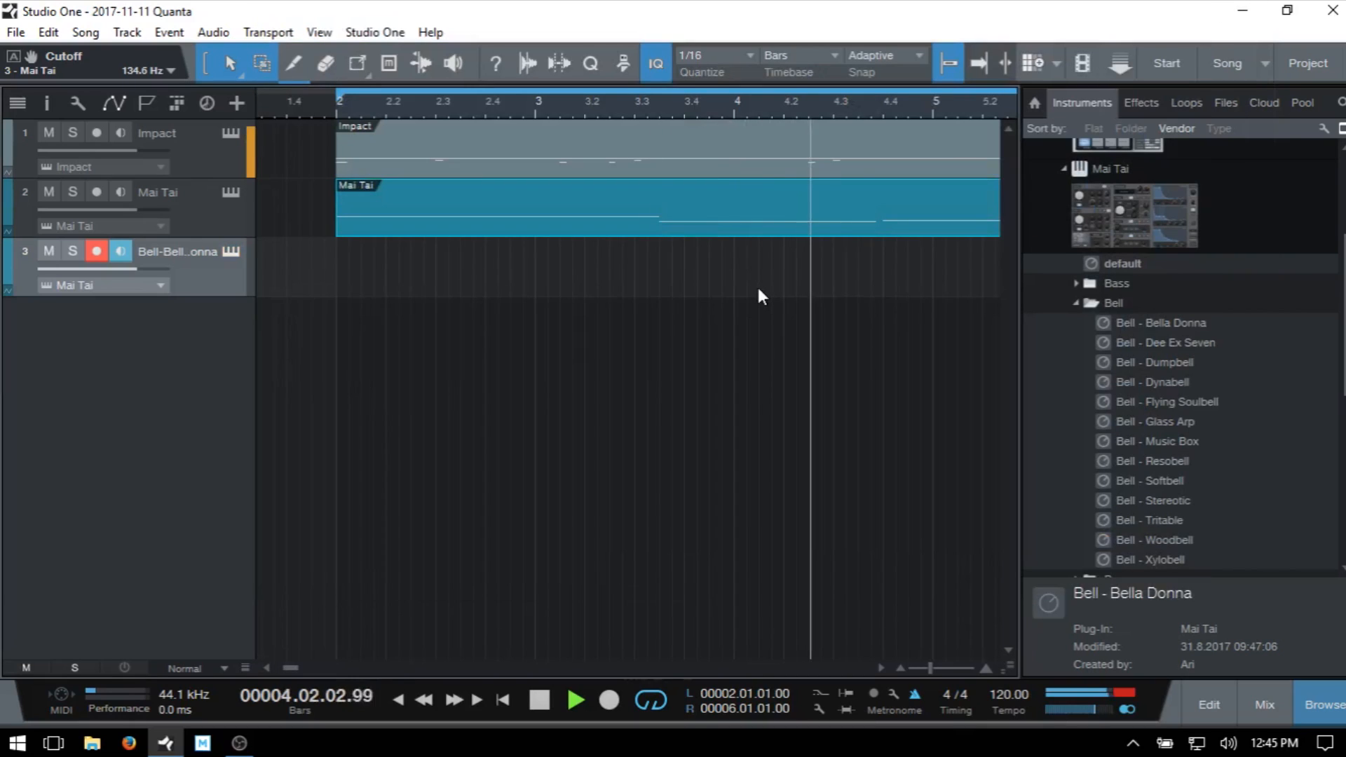
- Record a short repeating bell phrase over the loop on track 3 and open it in the note editor
key("KP_Multiply")
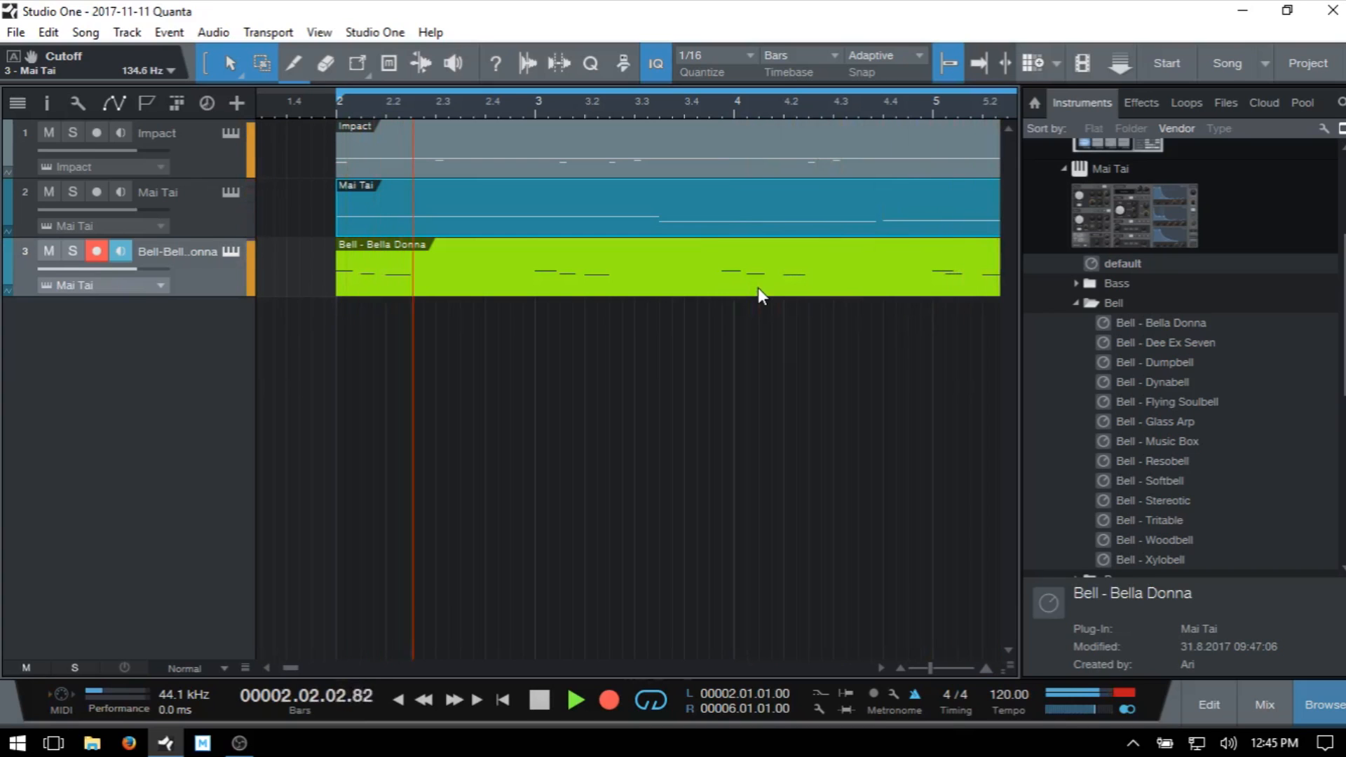
key("KP_Multiply")
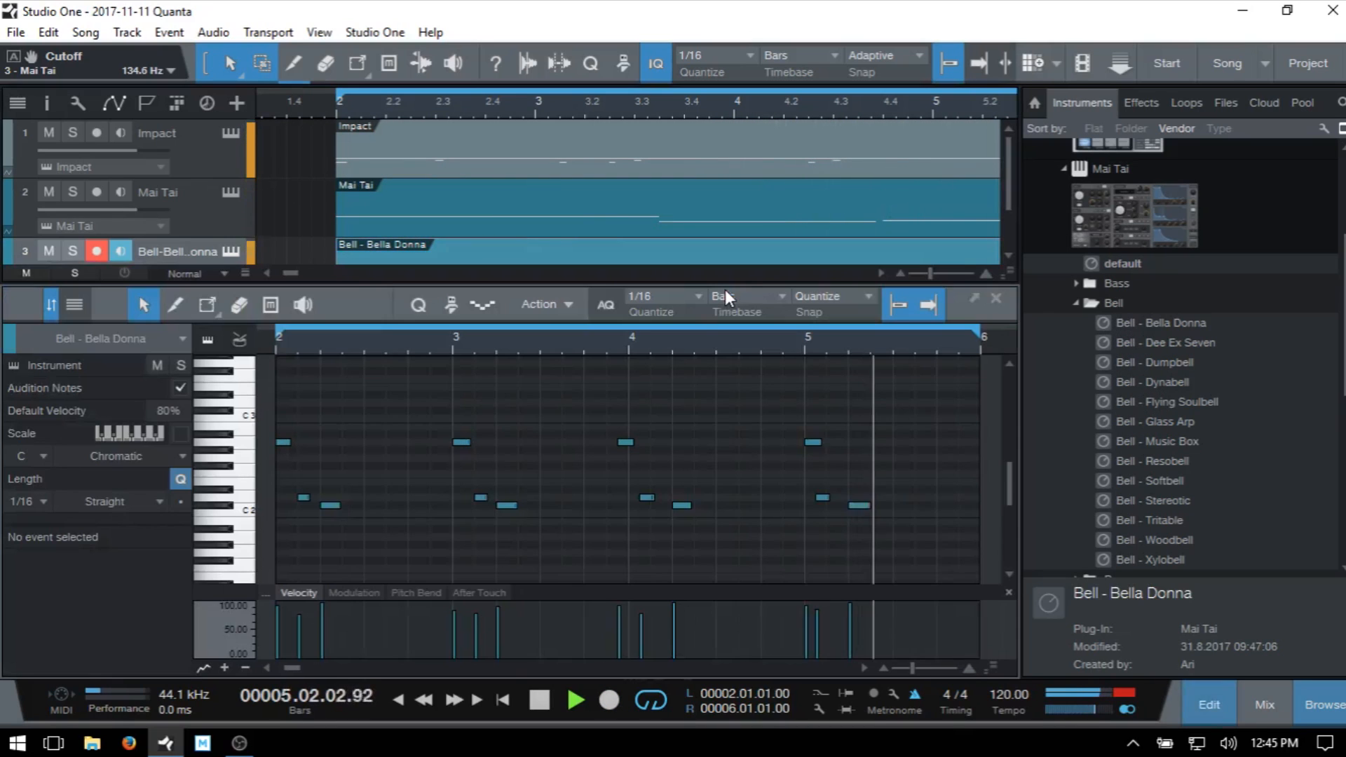
double_click(725, 289)
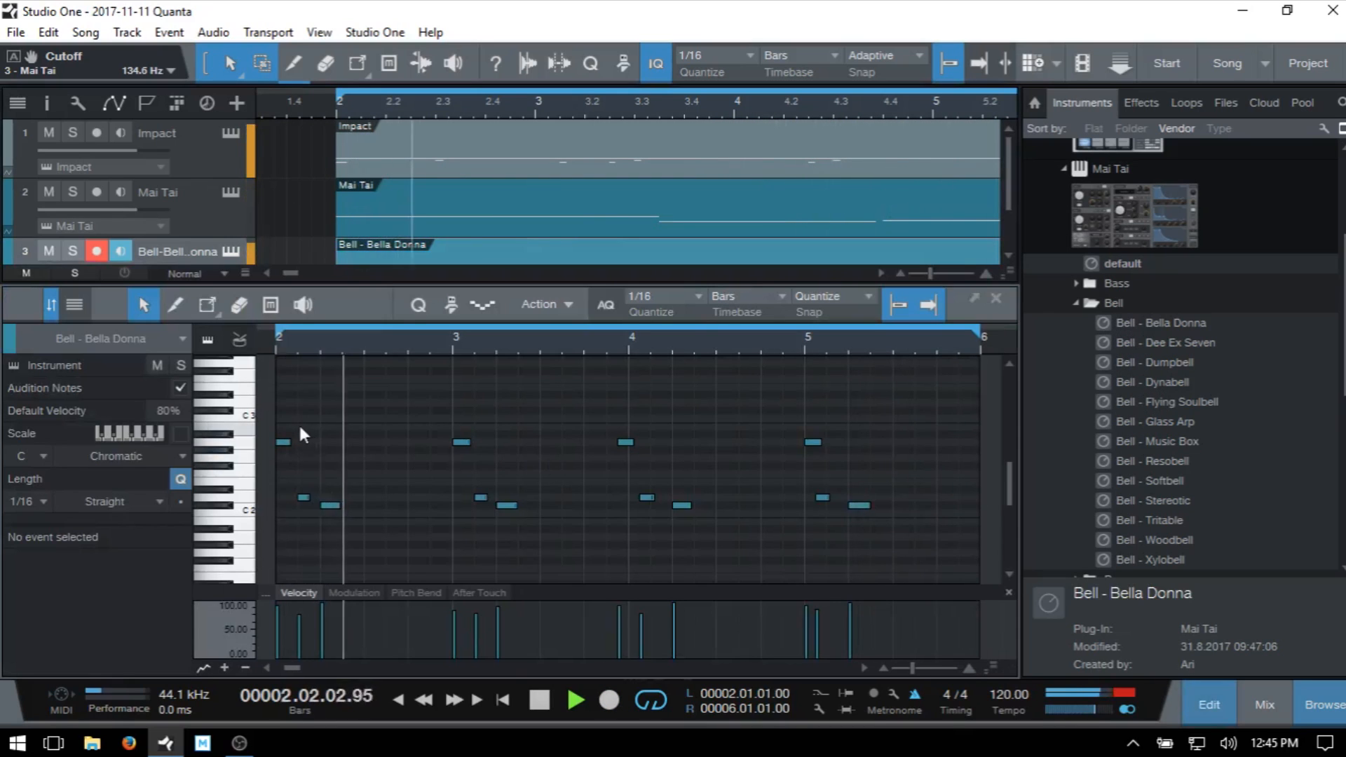
- Quantize all notes of the recorded bell part to a straight 1/8 grid and close the note editor
key("ctrl+a")
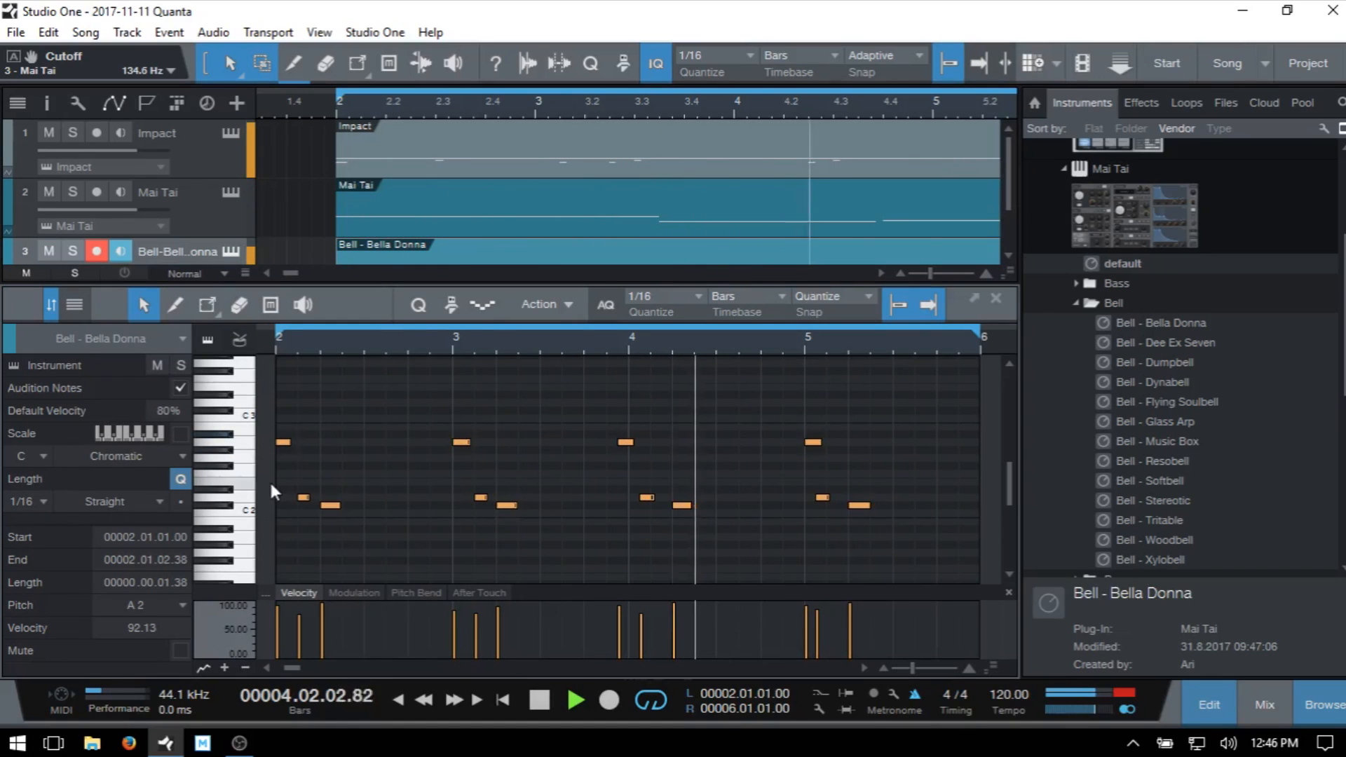
left_click(679, 297)
left_click(765, 326)
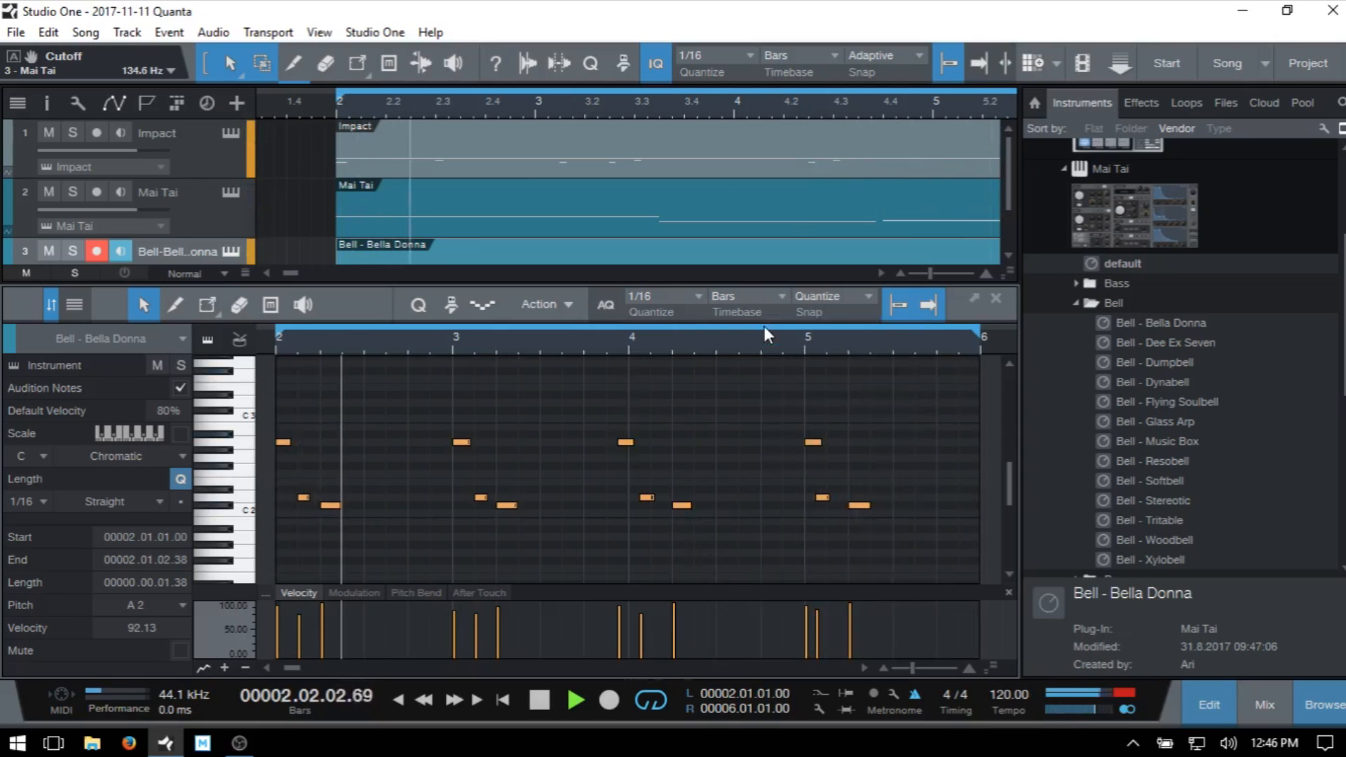
left_click(419, 307)
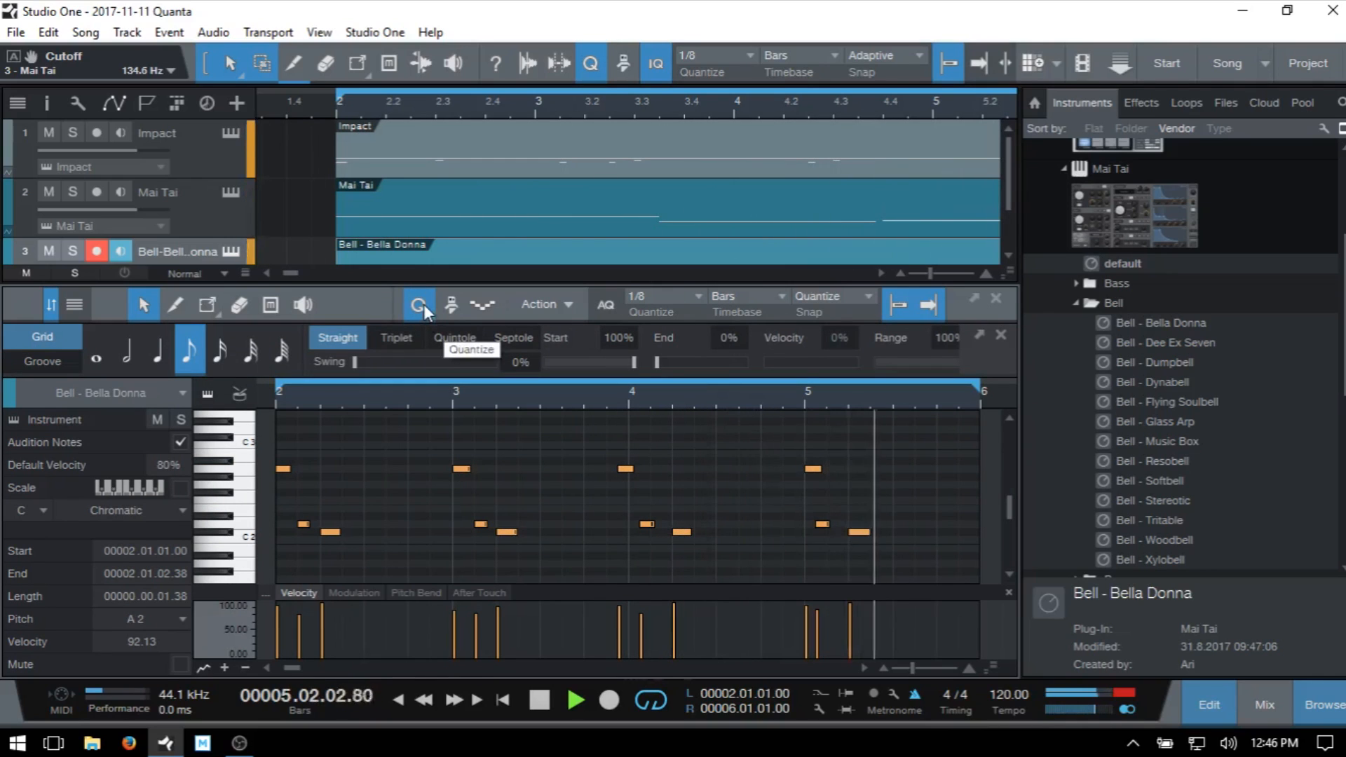
left_click(423, 304)
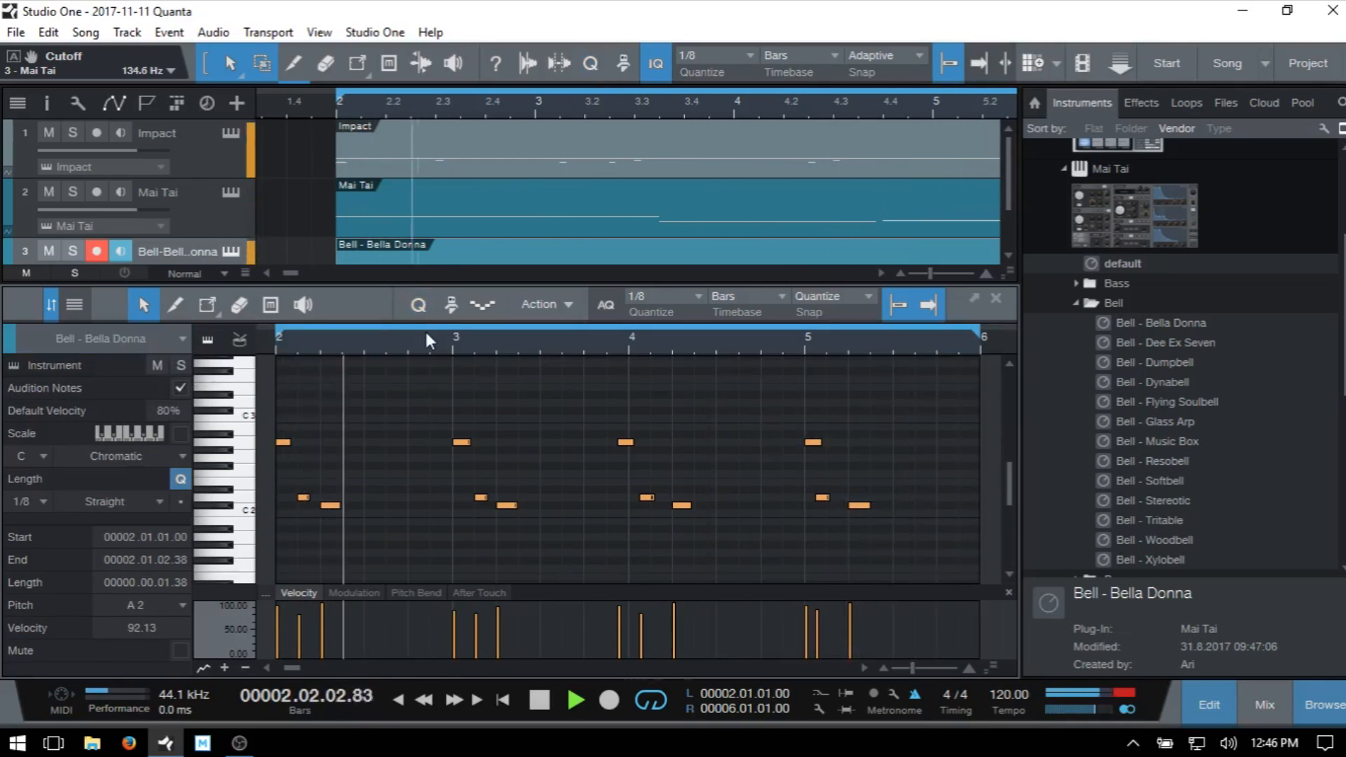
key("q")
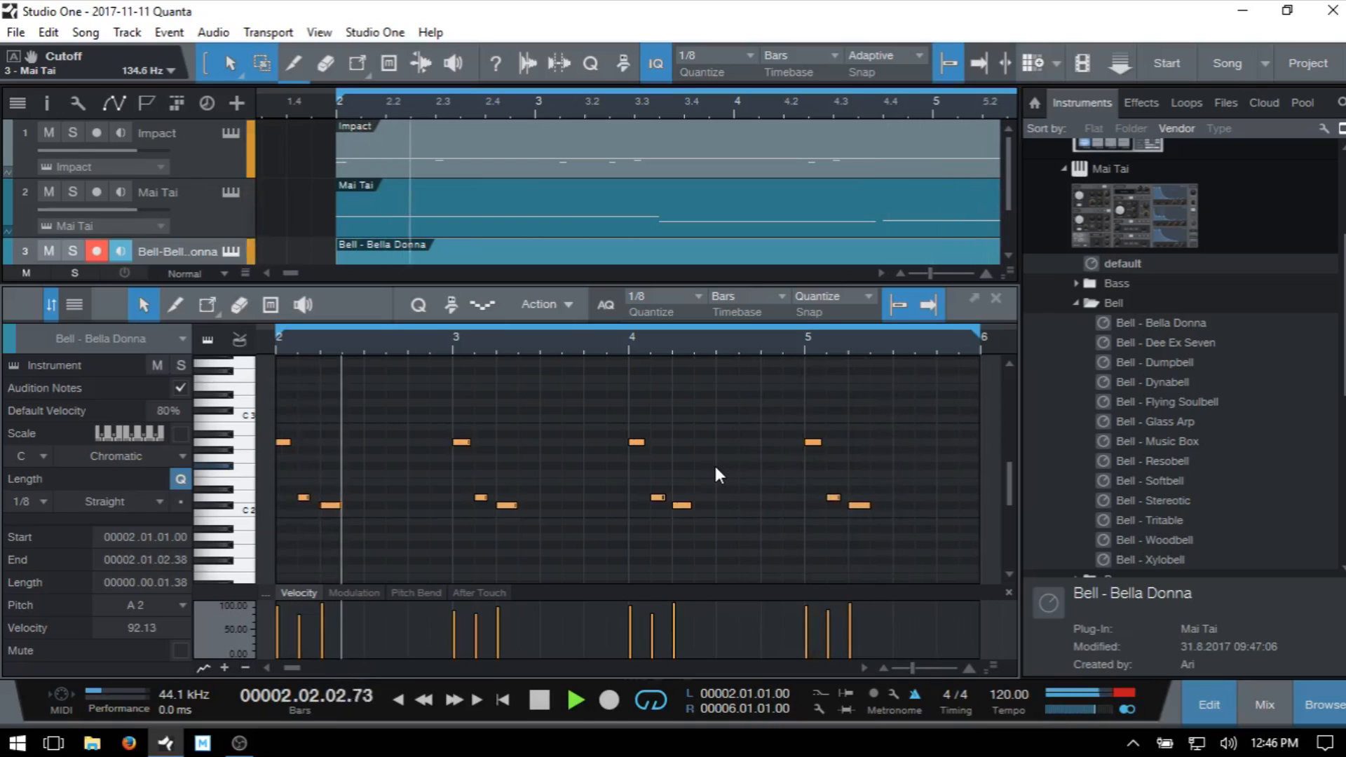
key("F2")
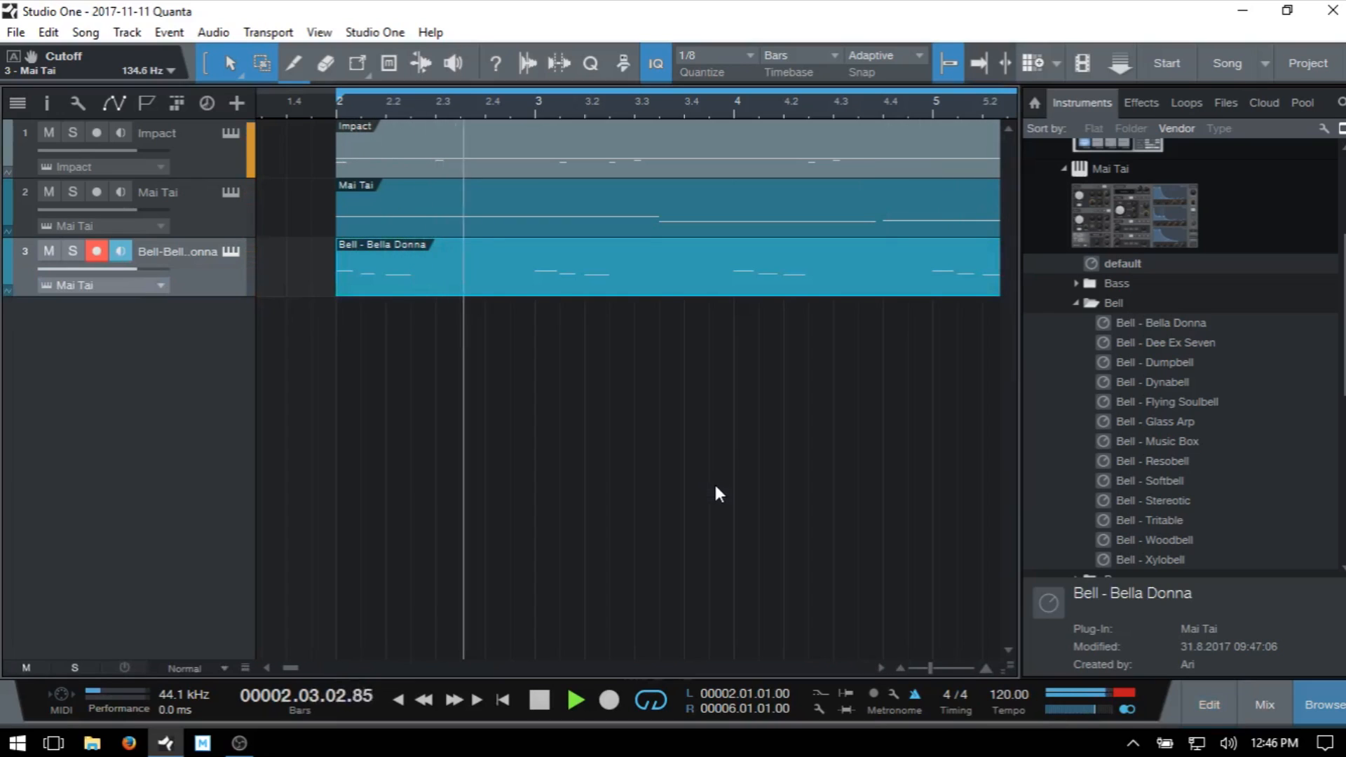
- Add a fourth instrument track with the Mai Tai preset Bell - Resobell and switch its sound to Bell - Stereotic
left_click(1154, 466)
left_click_drag(1165, 464, 543, 413)
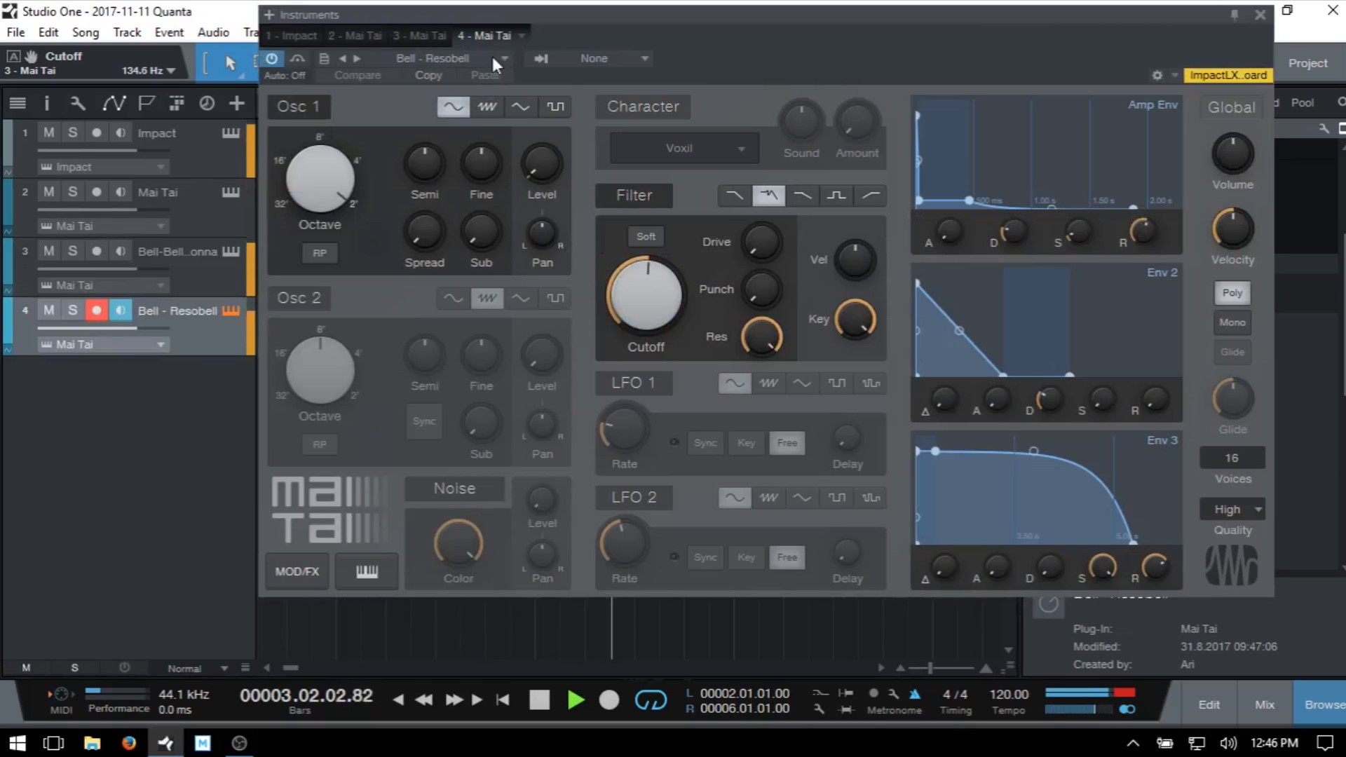
left_click(358, 59)
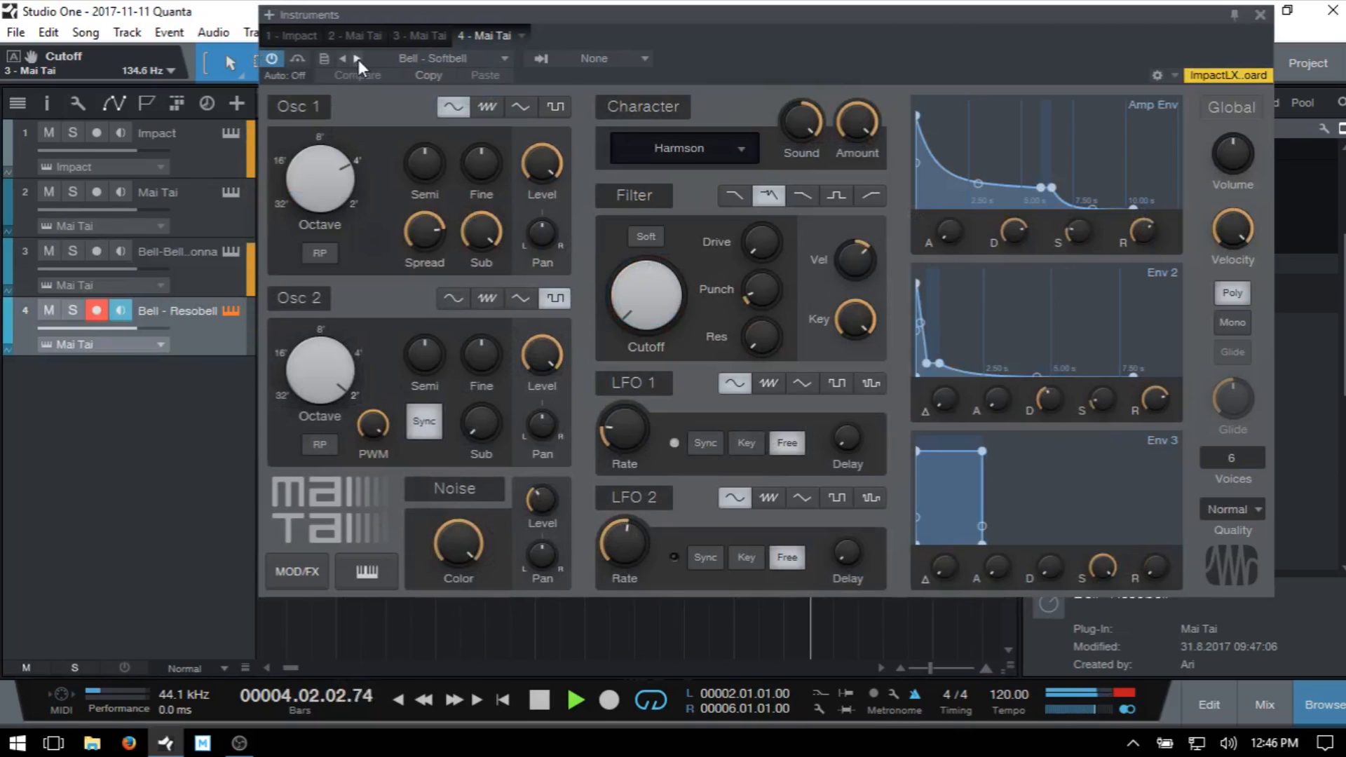
left_click(357, 59)
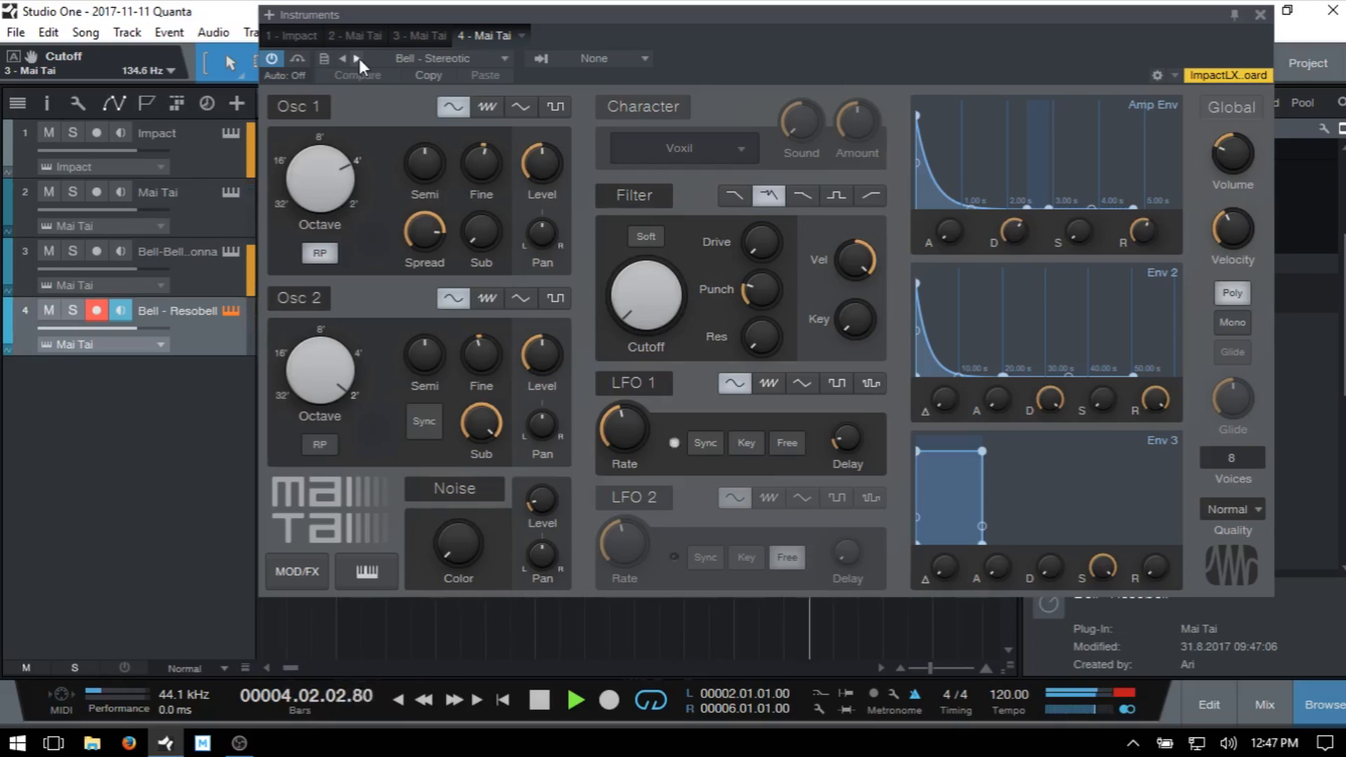
- Record a sustained bell part on track 4, raise its filter cutoff to 116.4 Hz, and close the synth window
key("KP_Multiply")
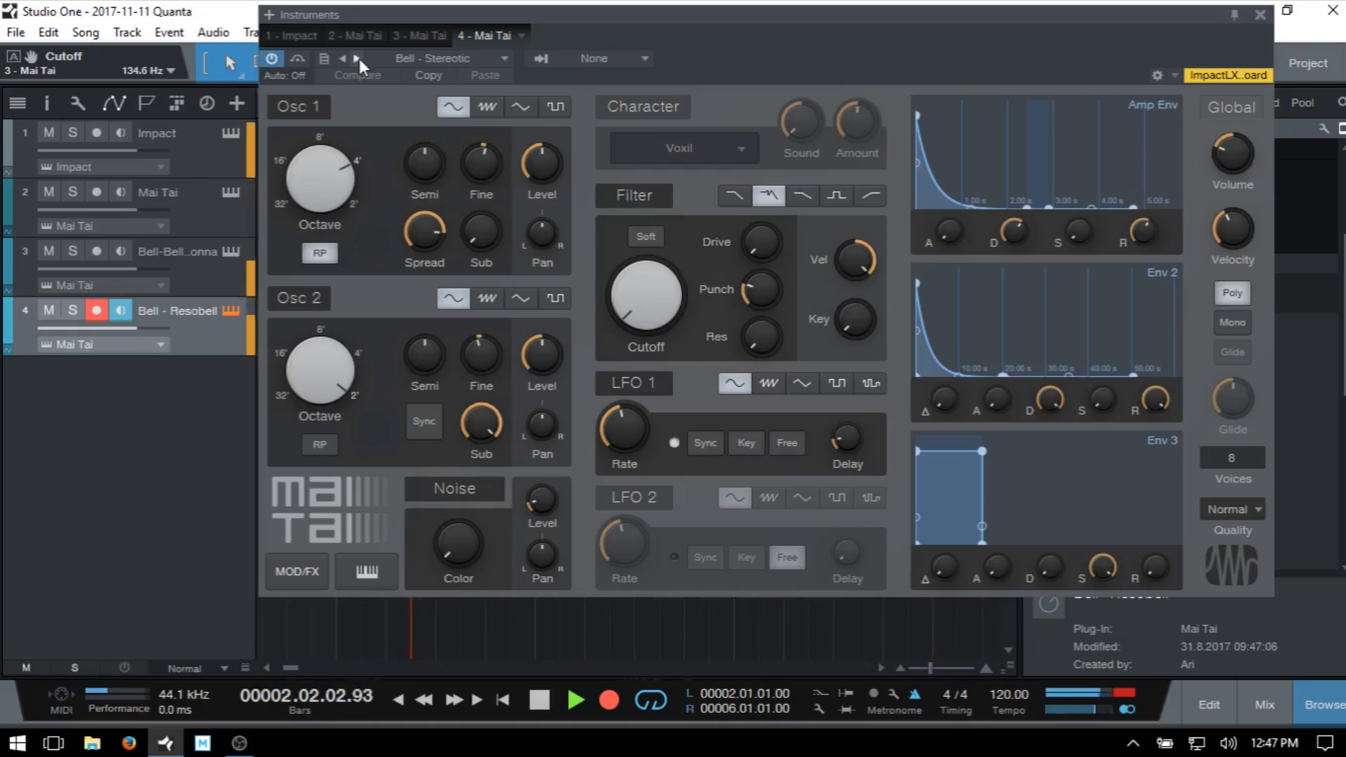
key("KP_Multiply")
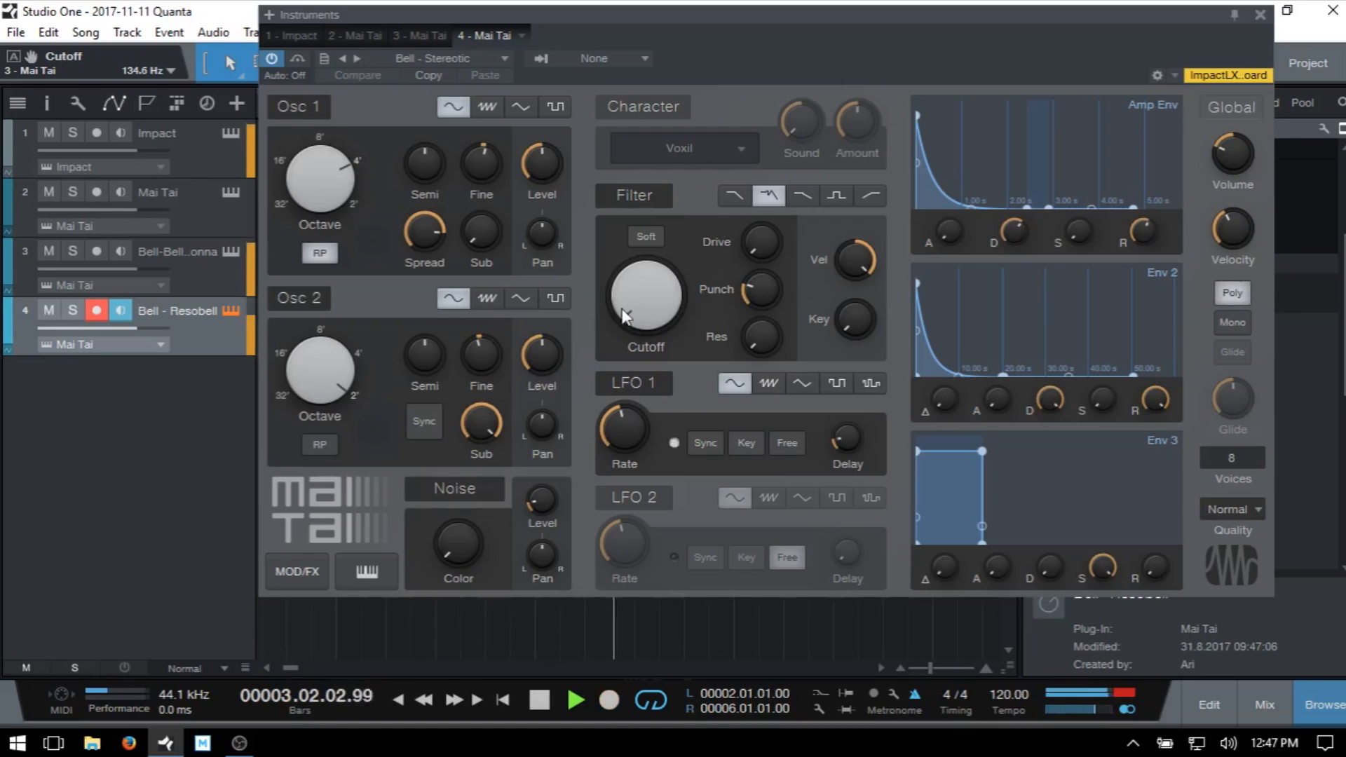
left_click_drag(637, 286, 644, 256)
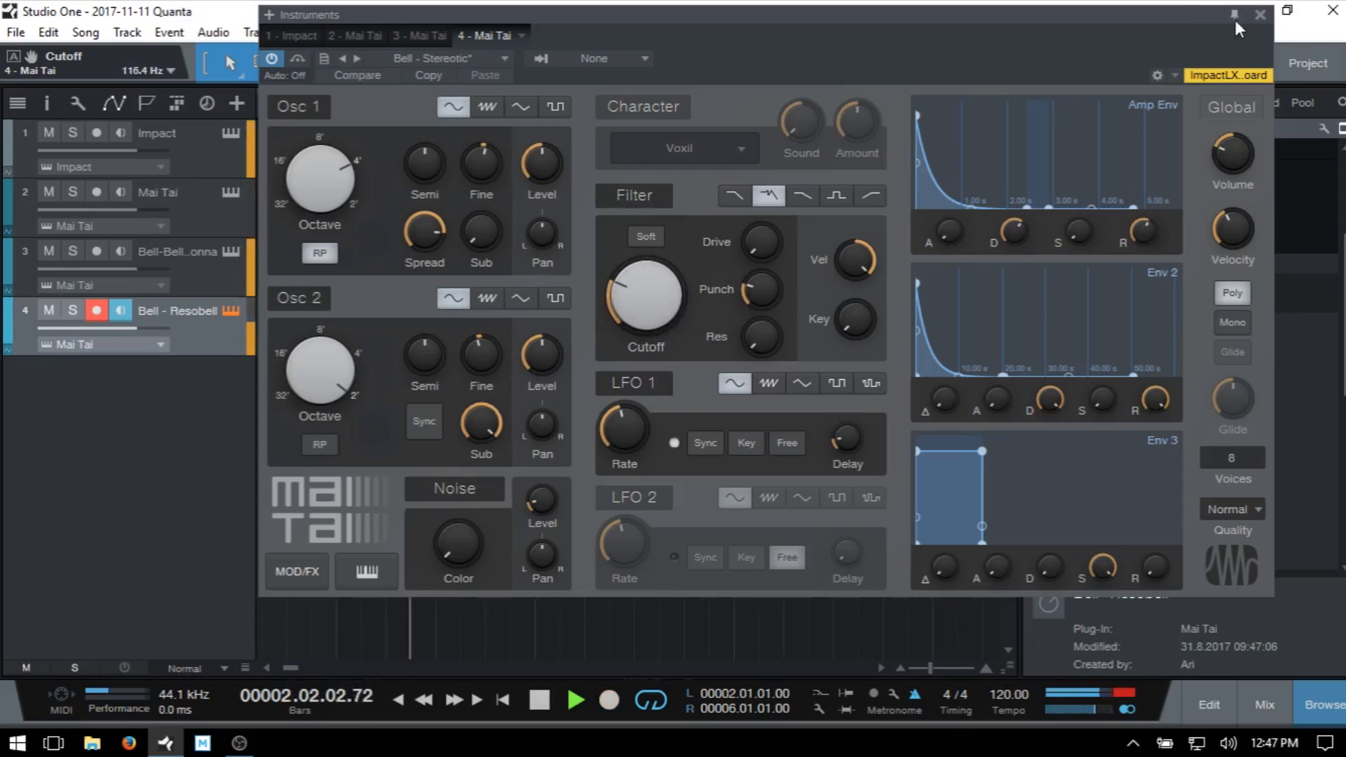
left_click(1257, 14)
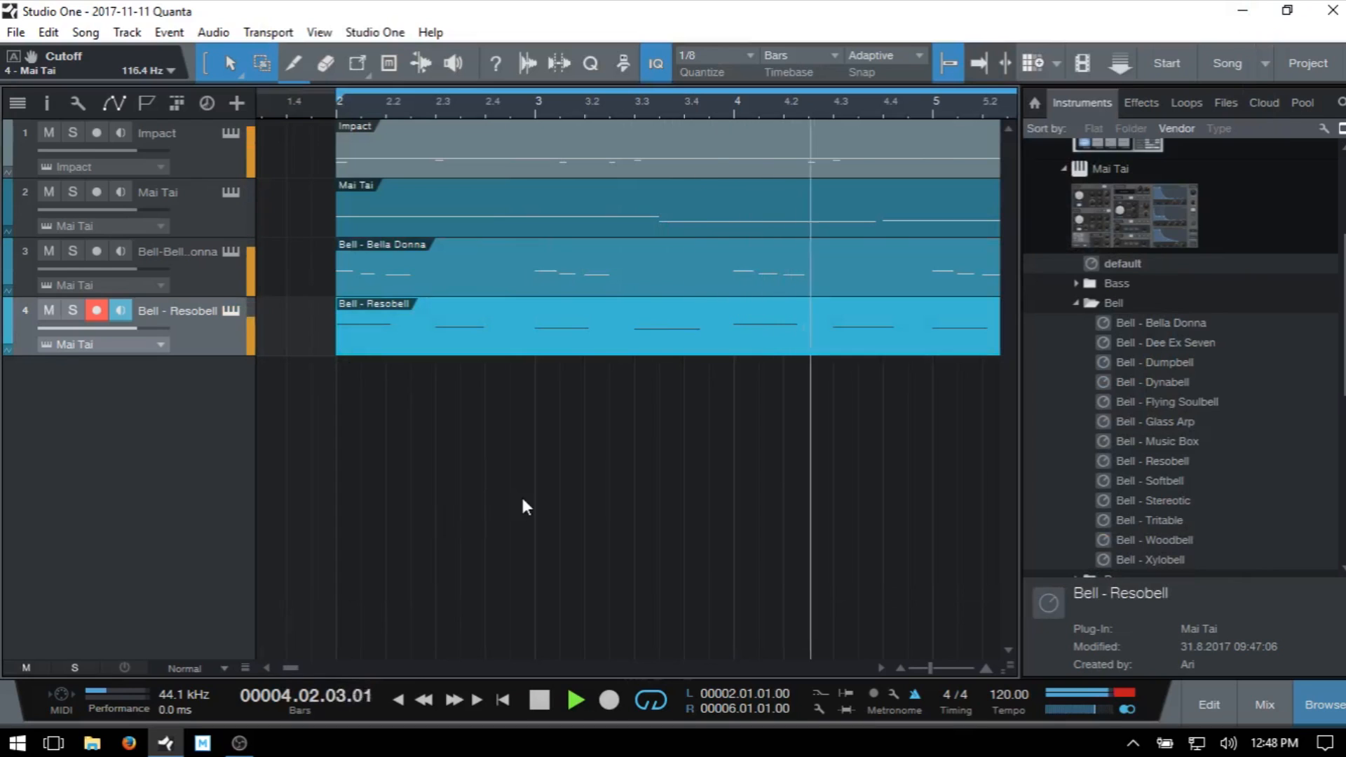
- With playback stopped and the browser hidden, duplicate the Impact drum event twice so the pattern runs to bar 14
key("F5")
key("space")
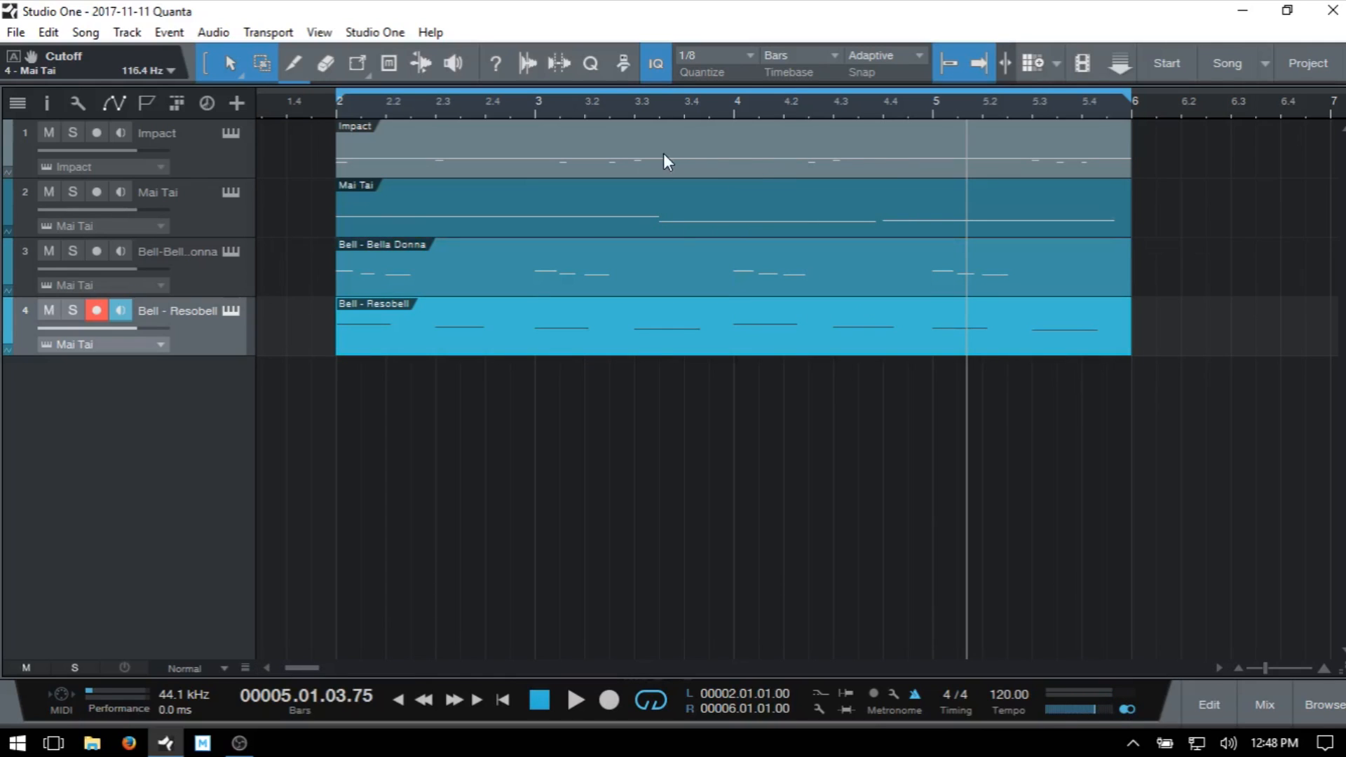
left_click(715, 166)
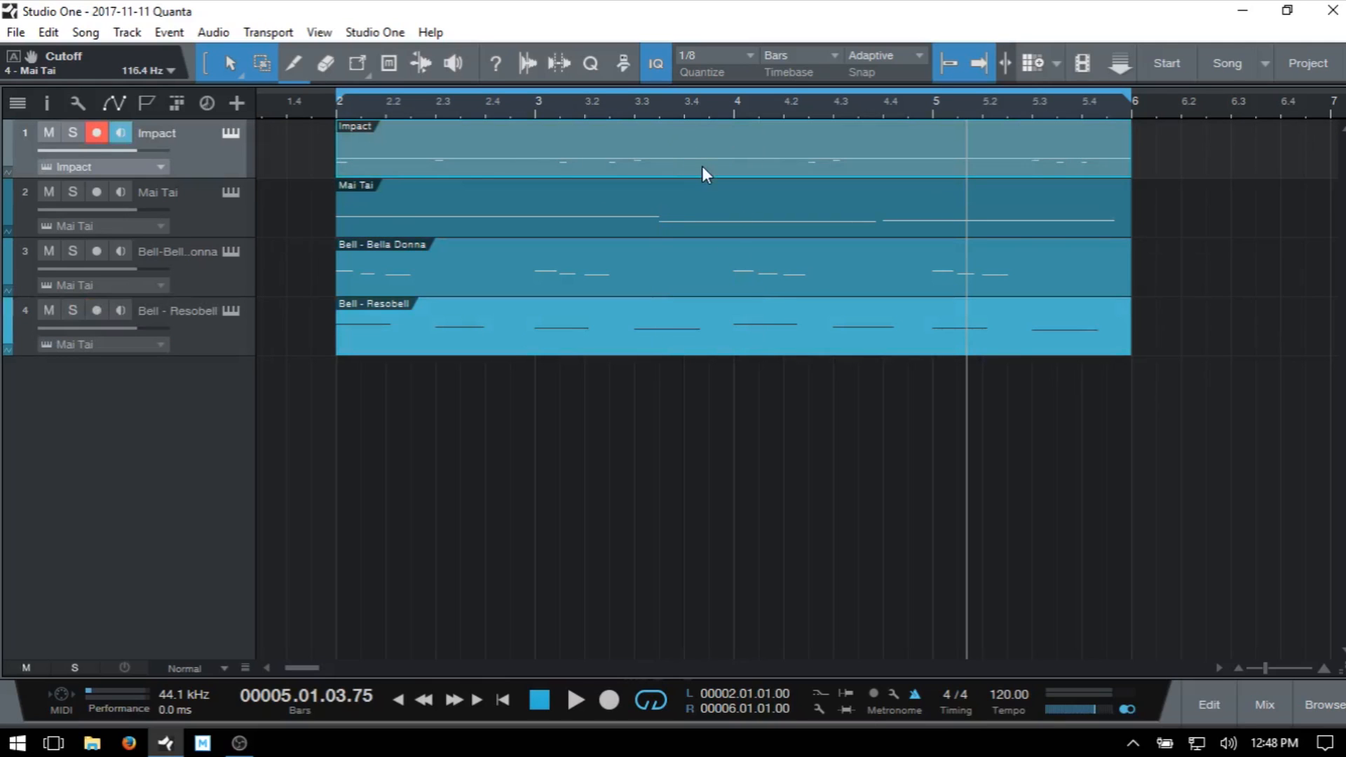
key("d")
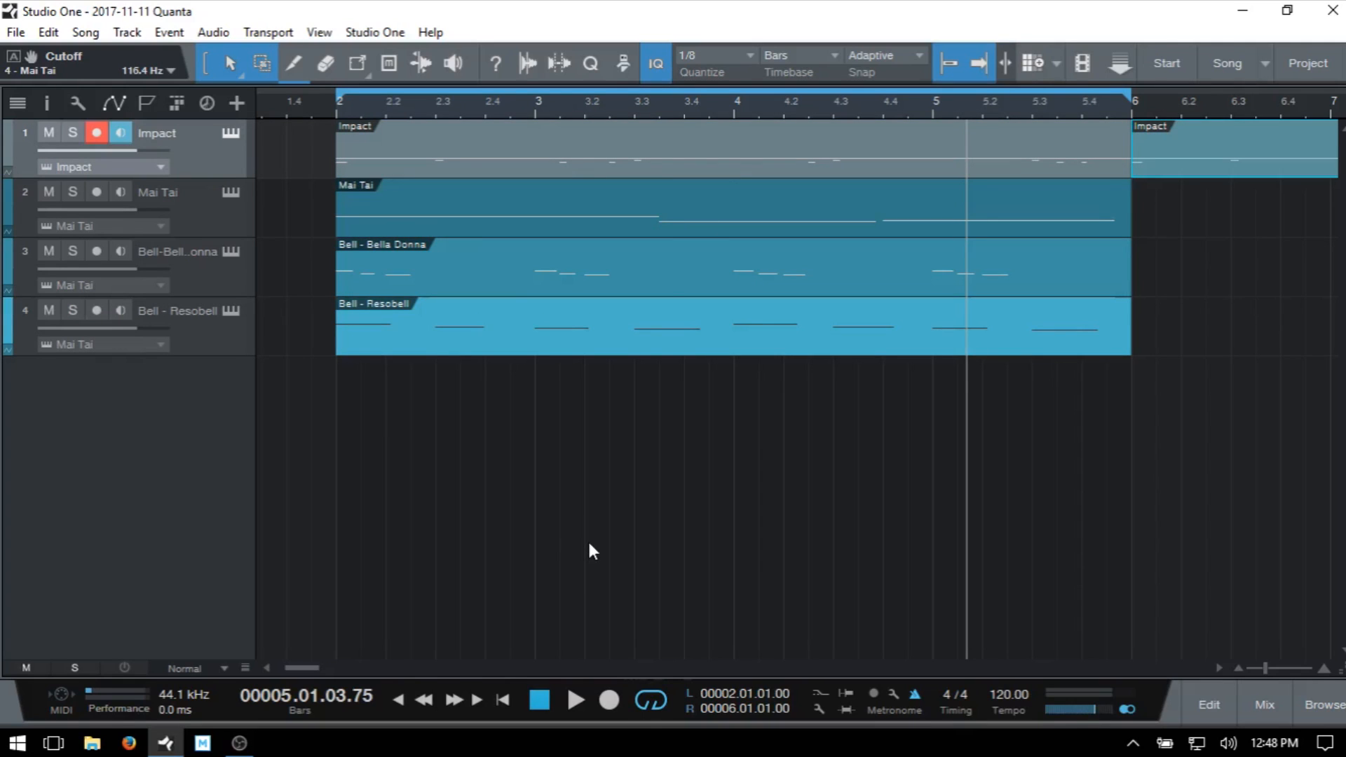
key("w")
key("w")
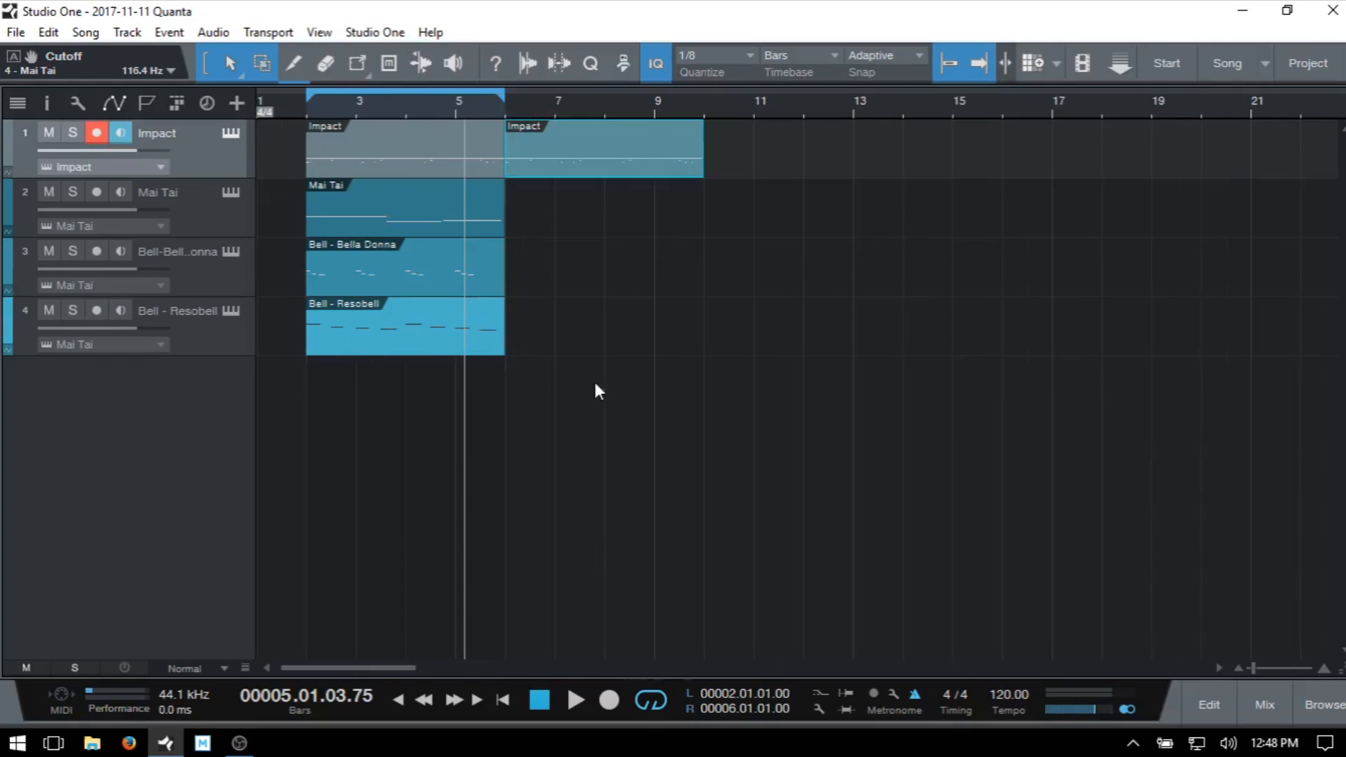
key("d")
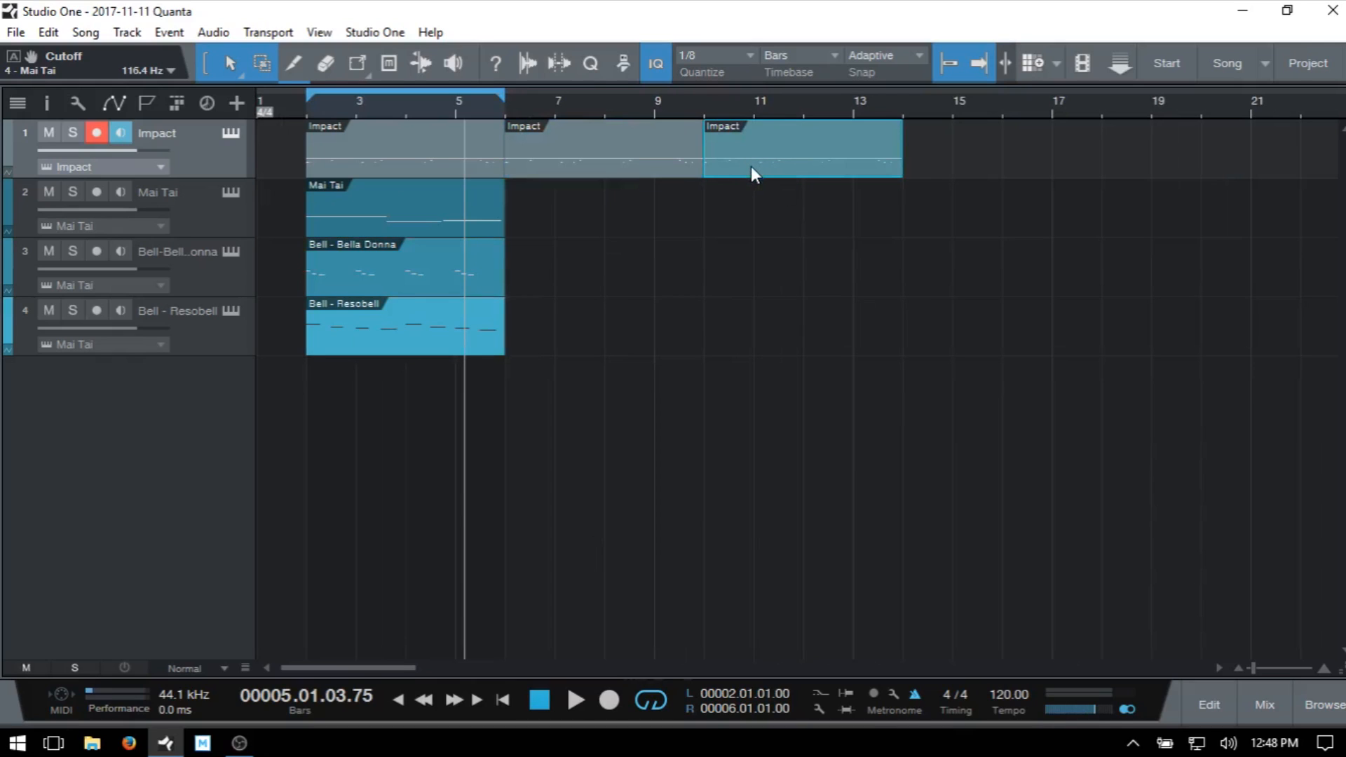
left_click(618, 171)
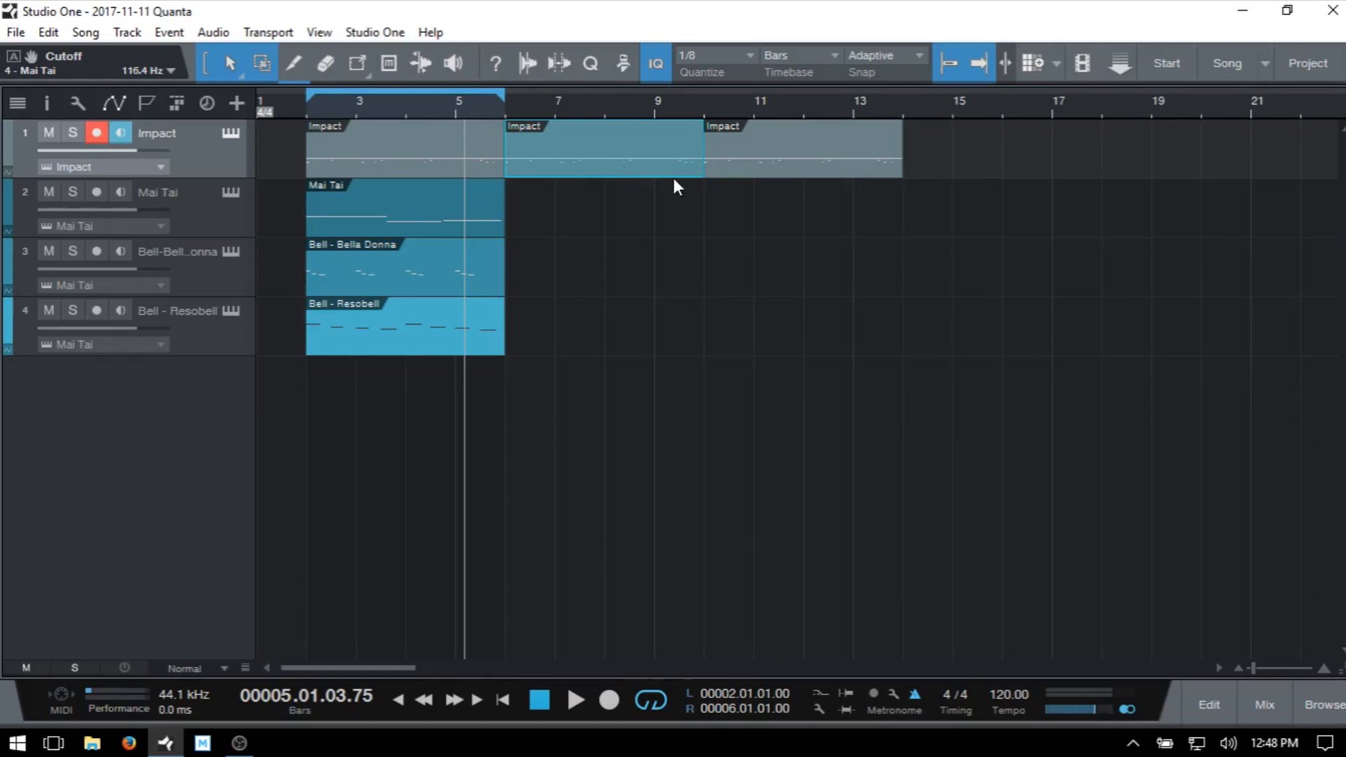
mouse_move(704, 175)
left_mouse_down()
mouse_move(688, 172)
mouse_move(704, 172)
left_mouse_up()
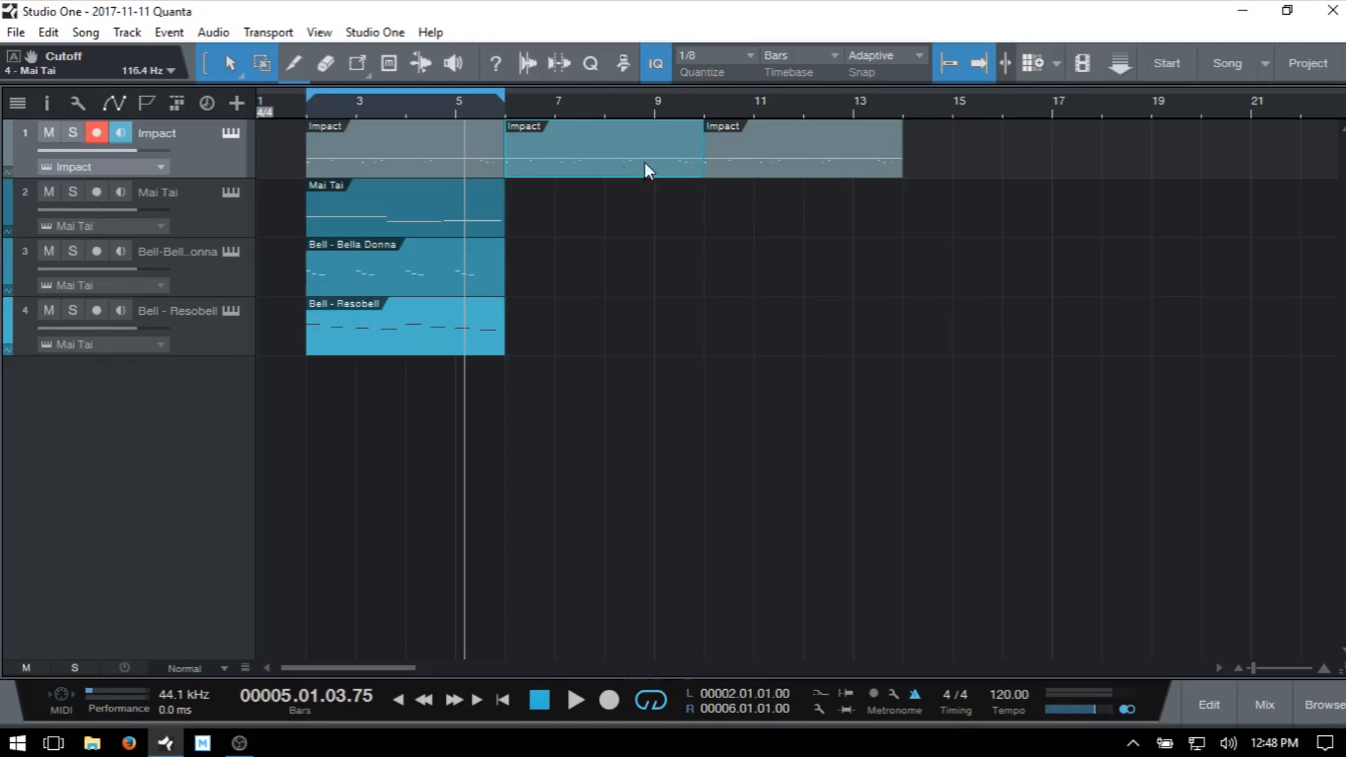
left_click(742, 172)
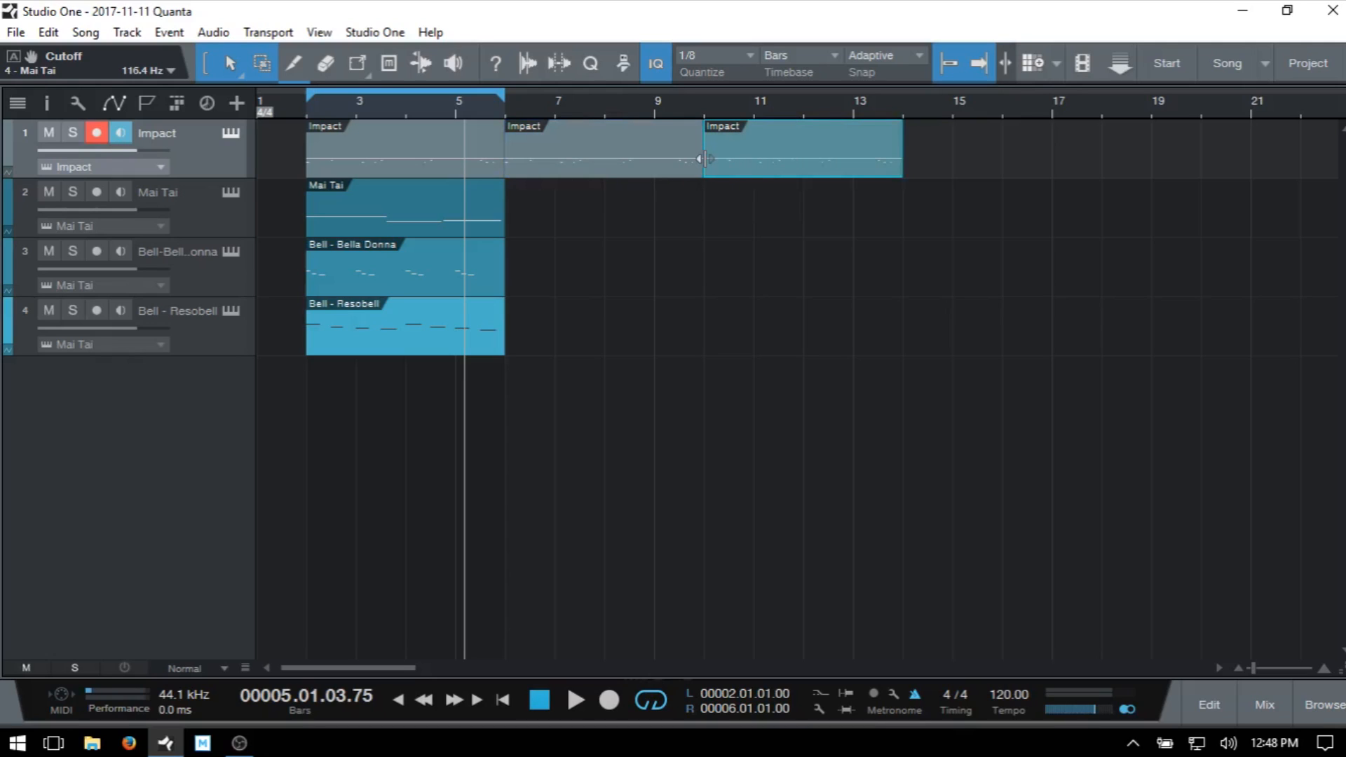
left_click_drag(705, 159, 704, 159)
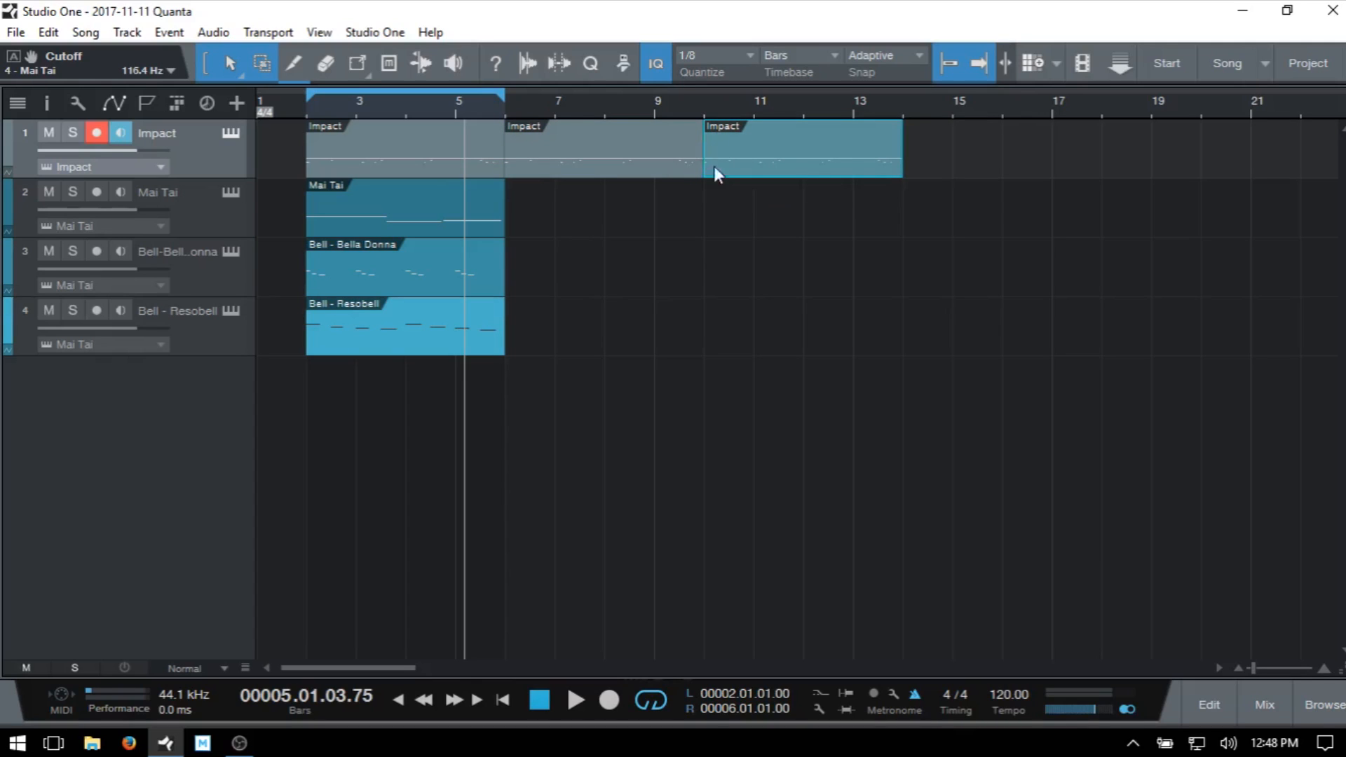
- Trim the end of the second Impact event back to 9.4, leaving a one-beat gap before the third event
left_click(688, 107)
key("e")
key("e")
key("e")
key("e")
key("e")
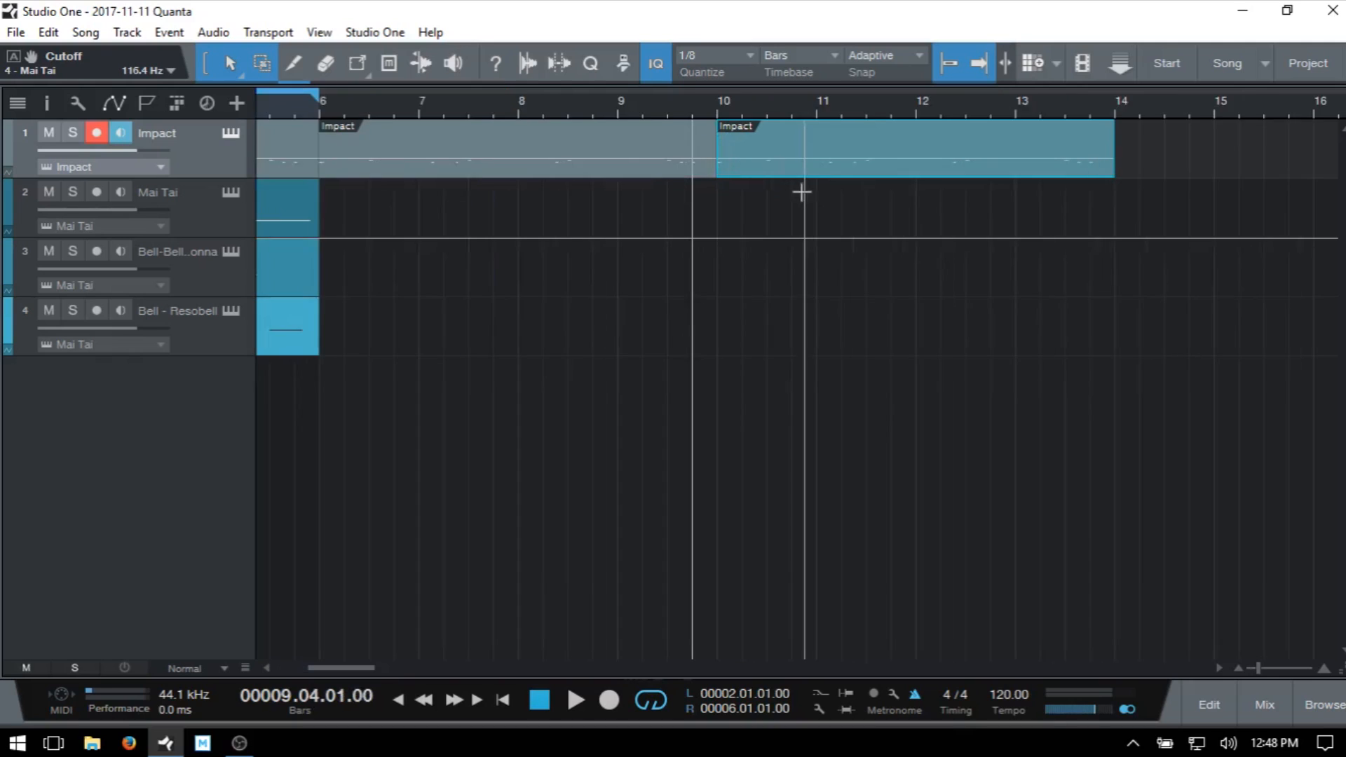
mouse_move(930, 160)
left_mouse_down()
mouse_move(965, 150)
mouse_move(913, 148)
left_mouse_up()
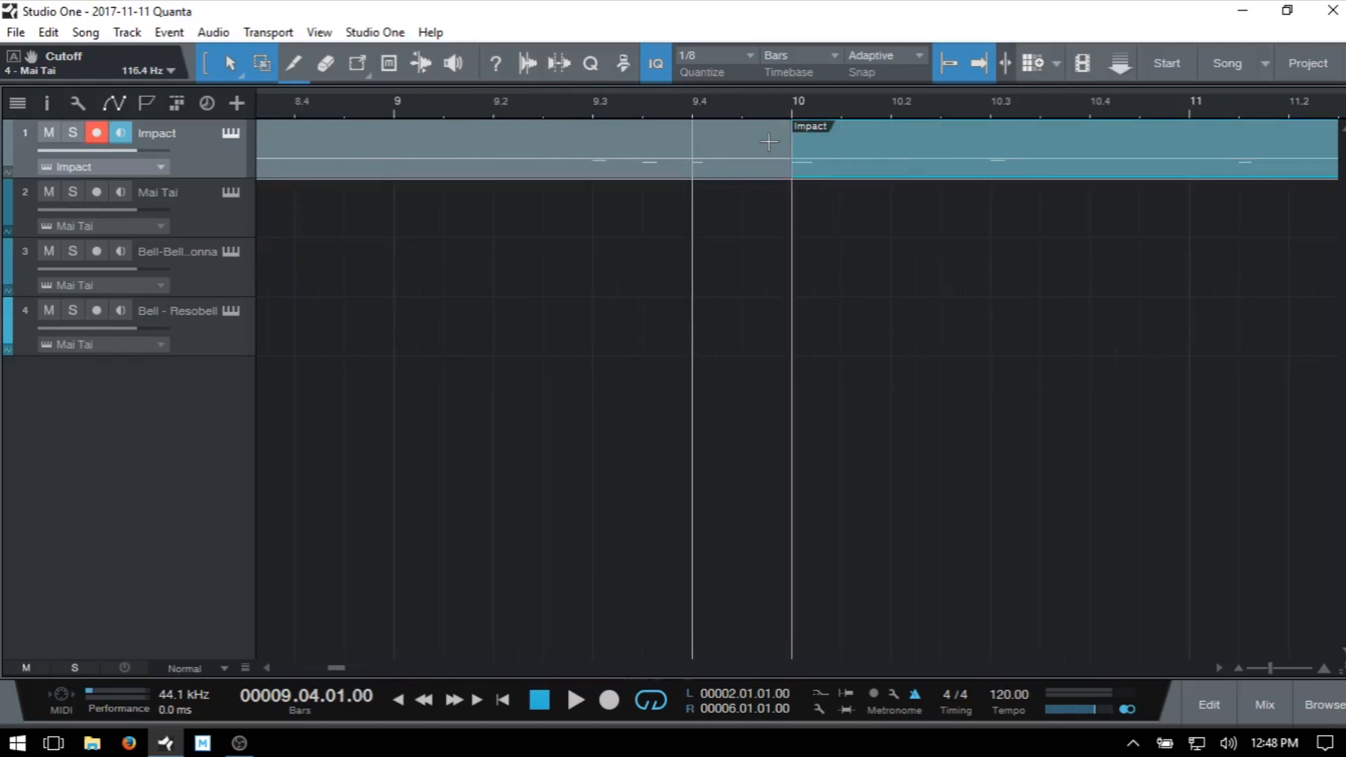
left_click(750, 163)
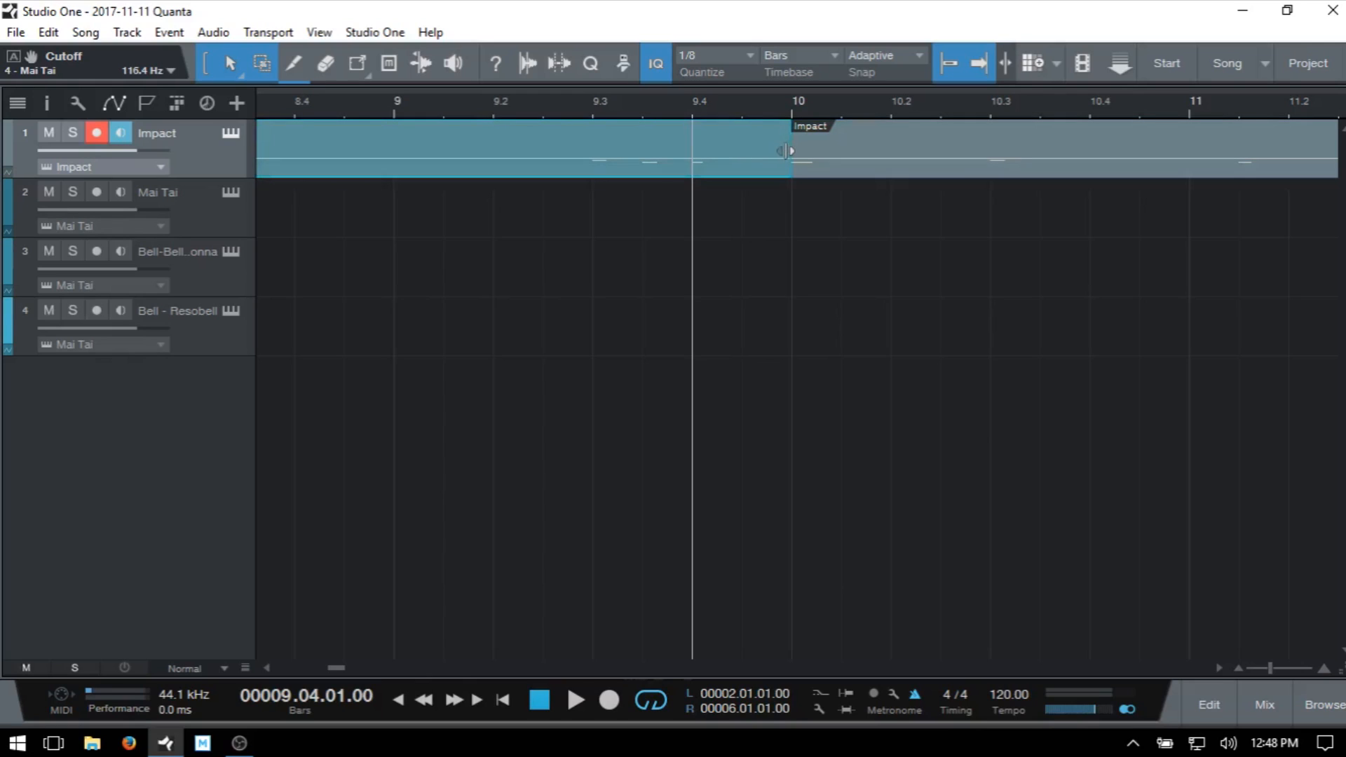
left_click_drag(789, 149, 711, 147)
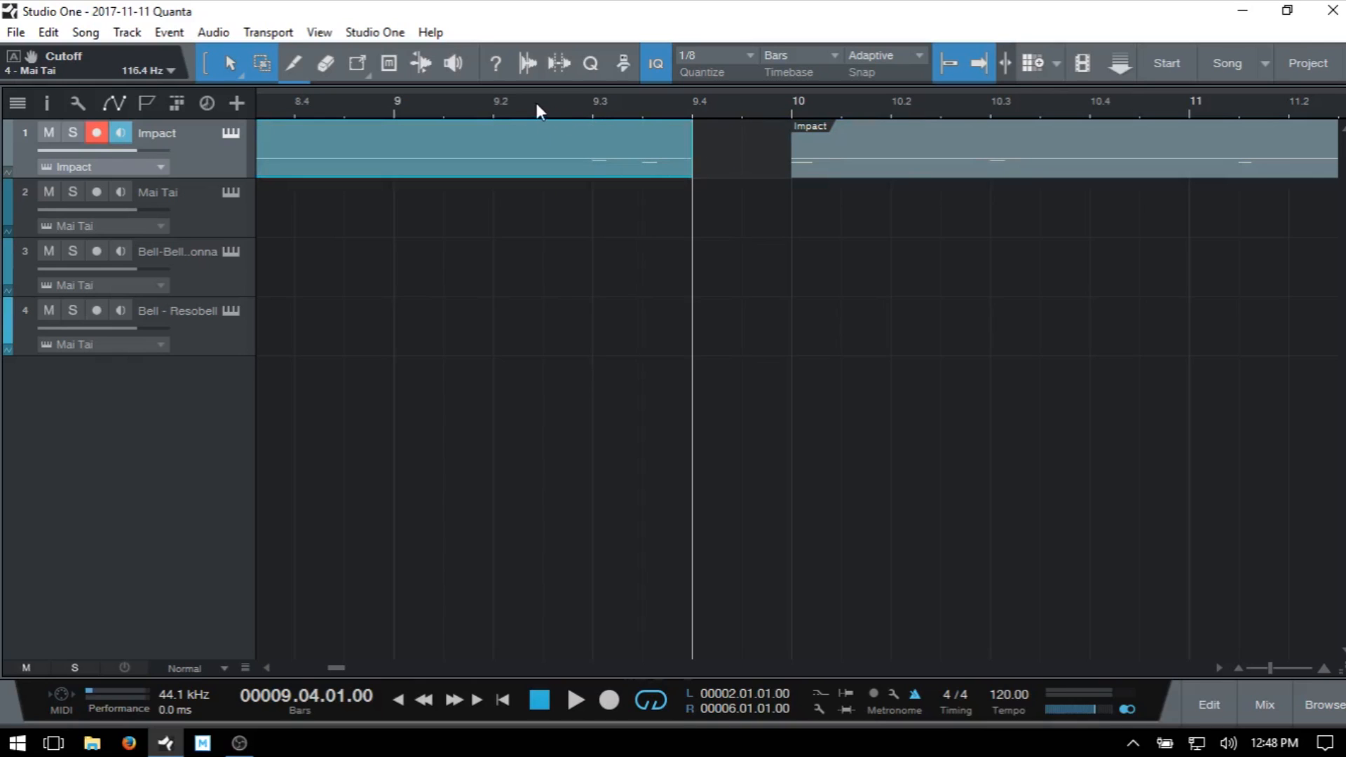
- Play back from between 9.2 and 9.3 across the drum gap into the third Impact event, and stop playback
left_click(537, 107)
key("space")
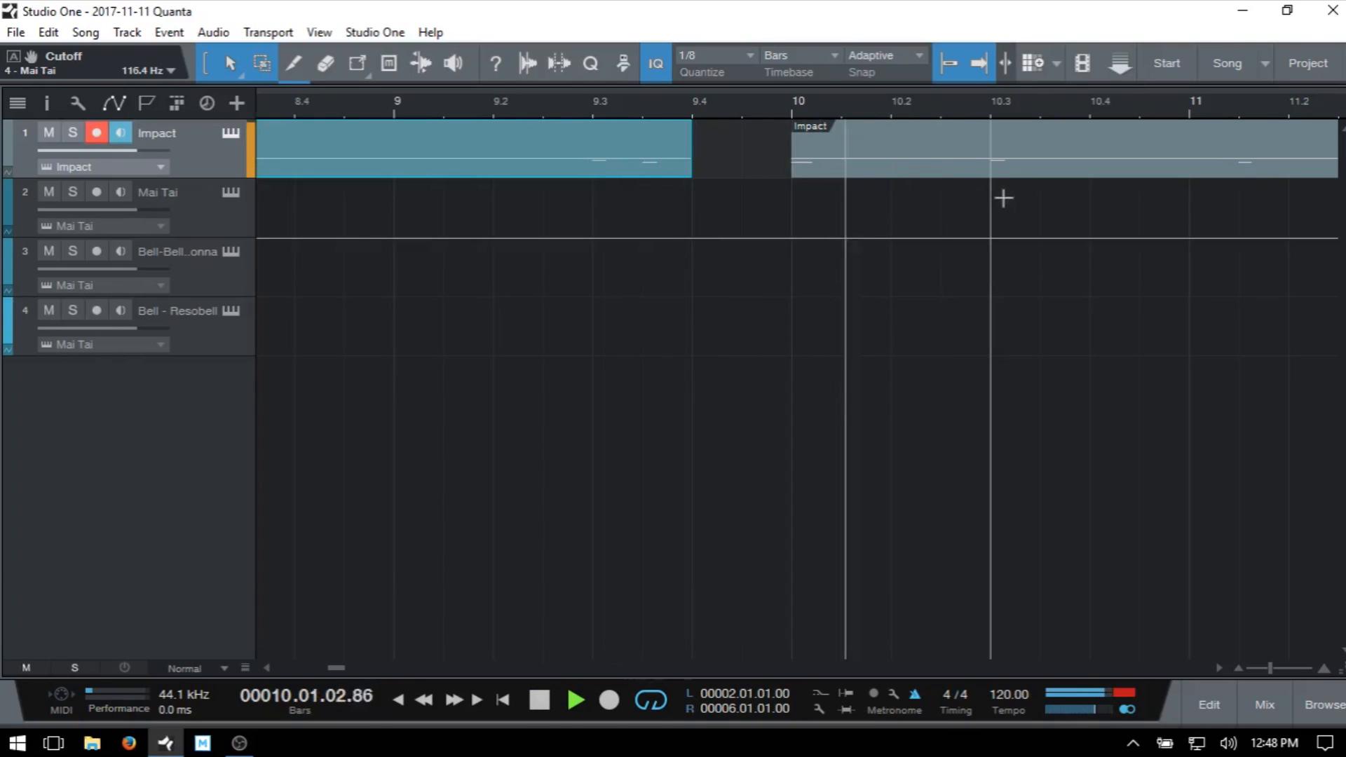
key("space")
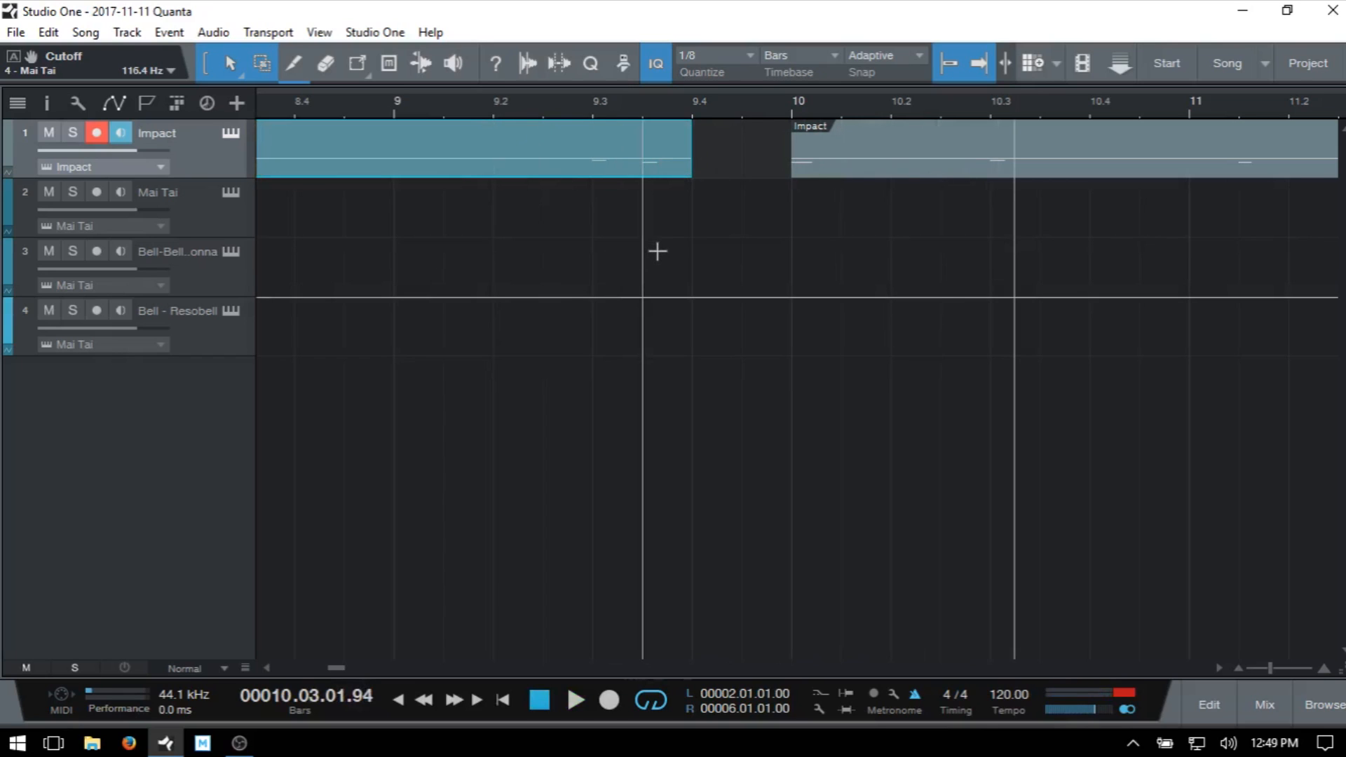
- Duplicate the Mai Tai event on track 2 twice so the part runs to bar 14
key("w")
key("w")
key("w")
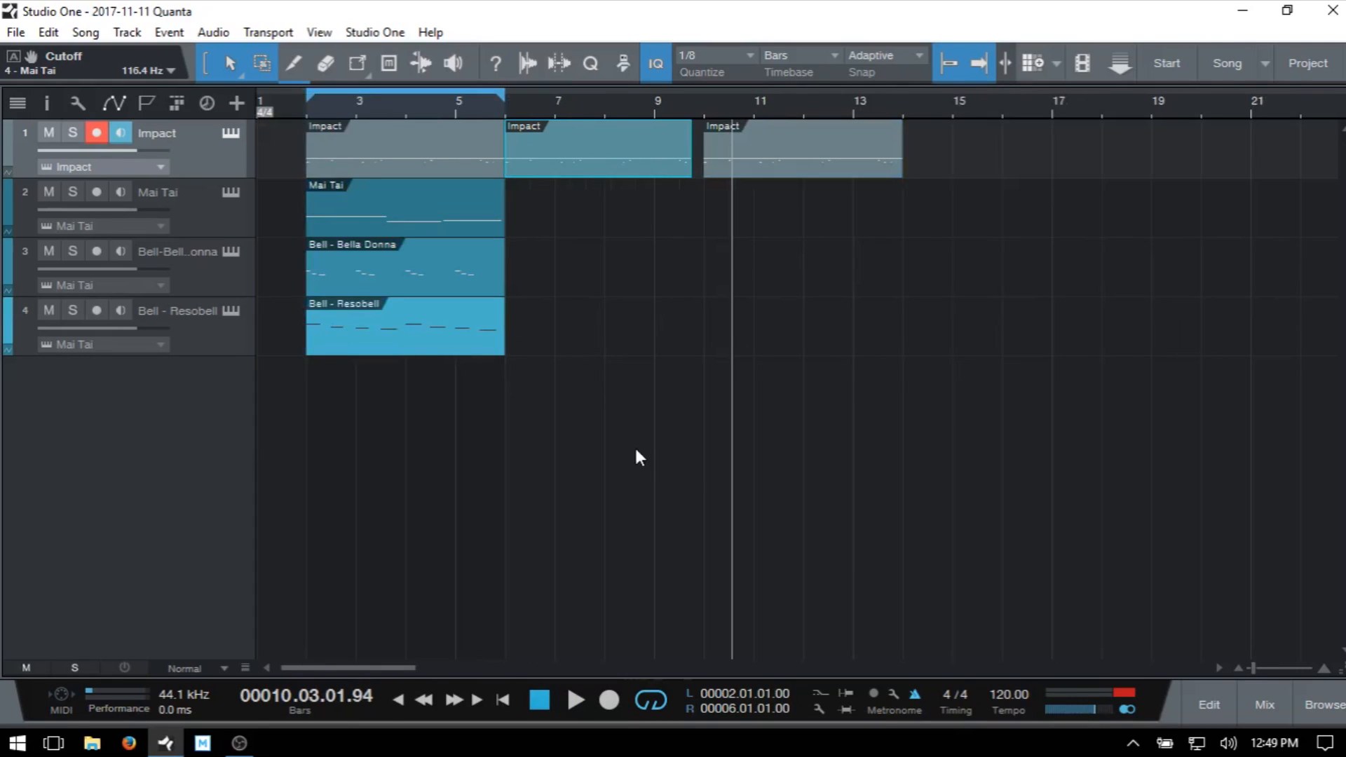
left_click(408, 205)
left_click(433, 230)
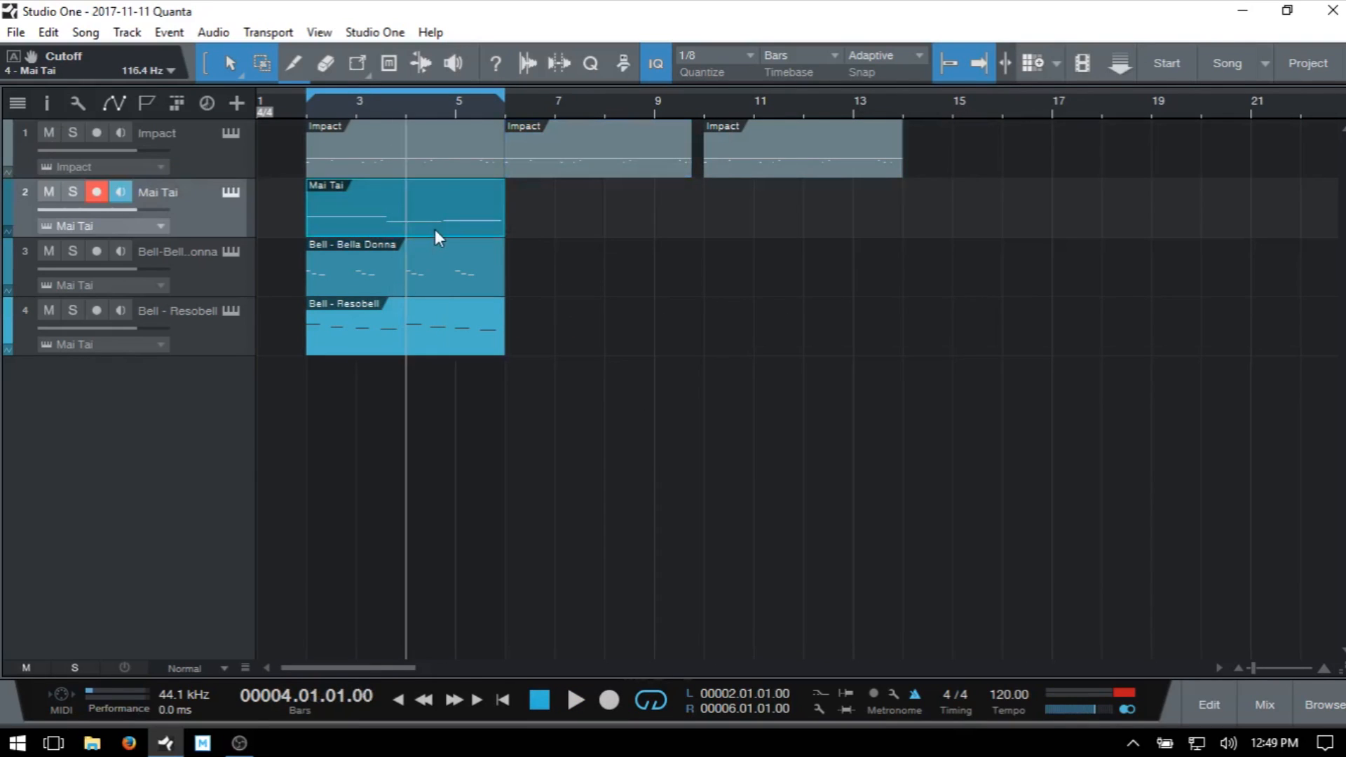
key("d")
key("d")
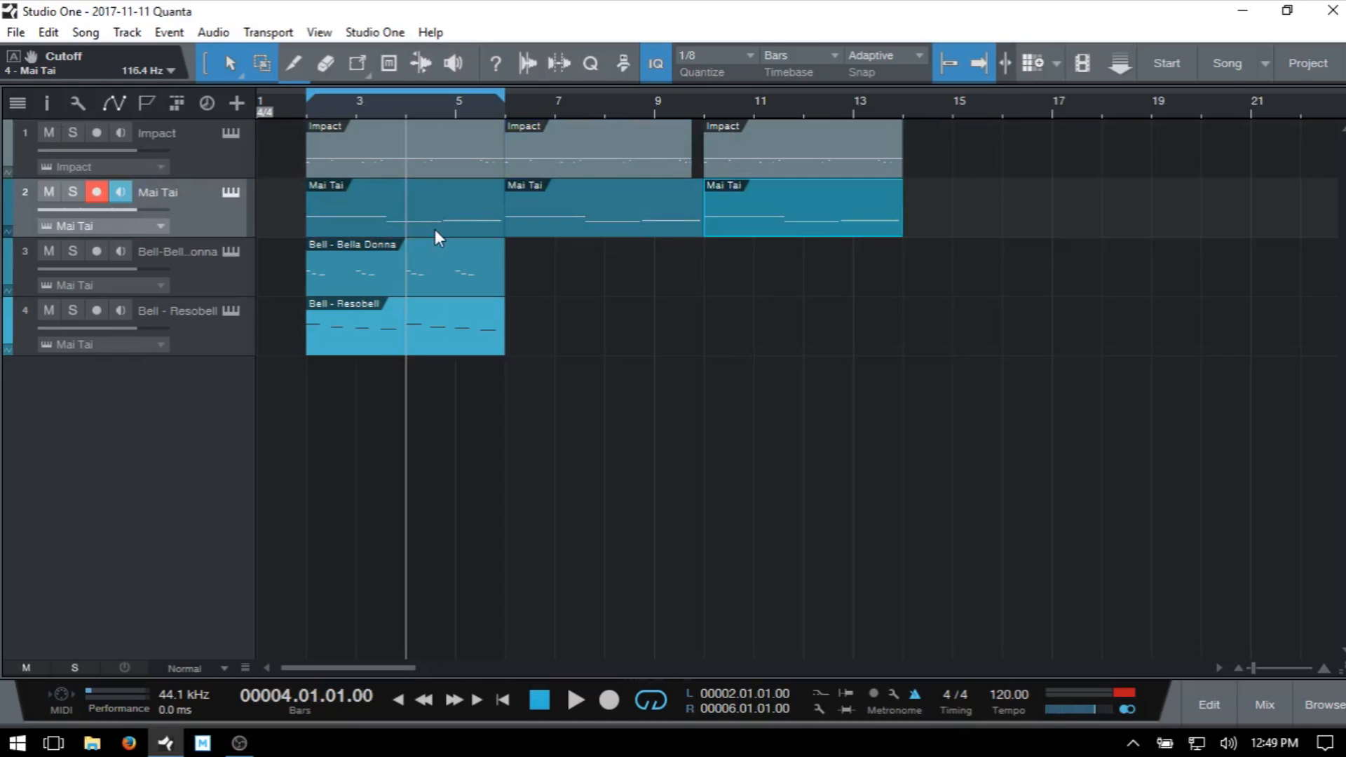
- Duplicate the Bell - Bella Donna event twice so it runs to bar 14, and move the Bell - Resobell event to start at bar 10
left_click(410, 290)
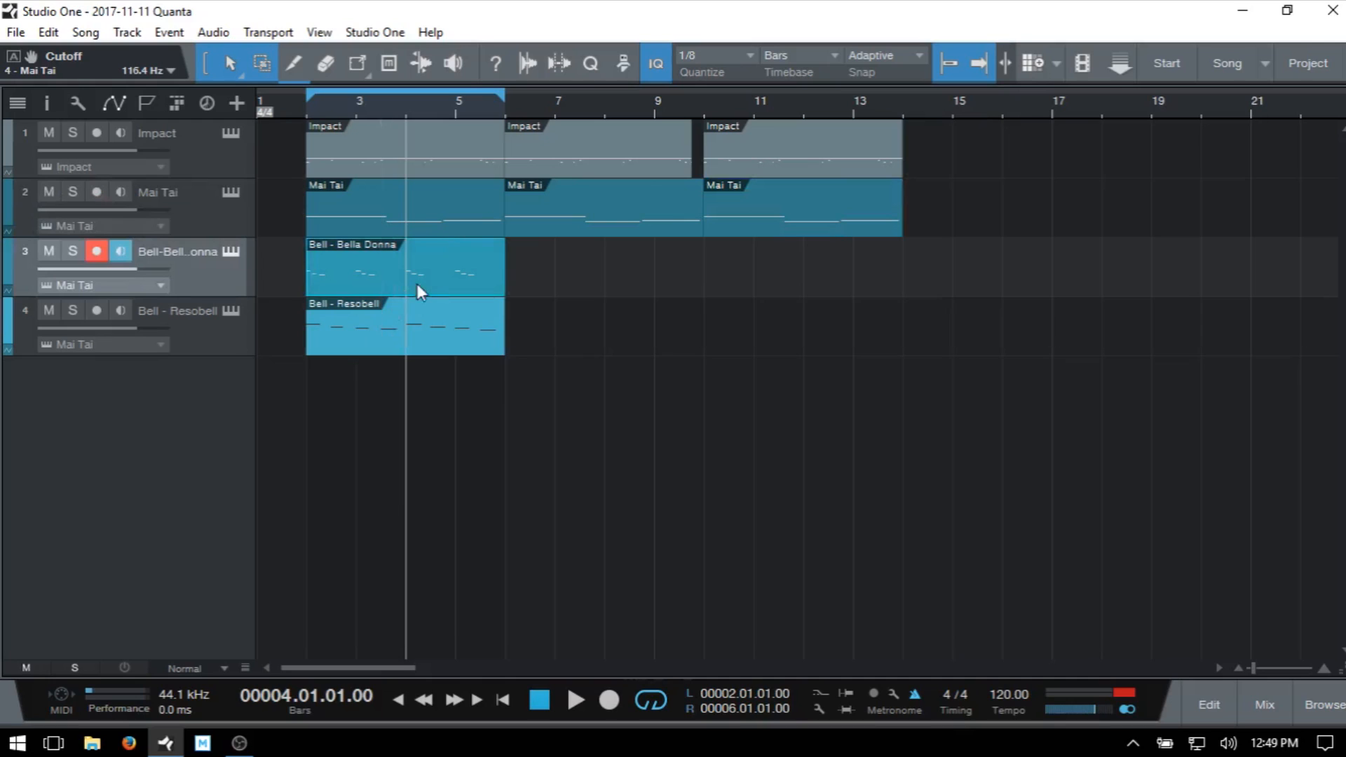
key("d")
key("d")
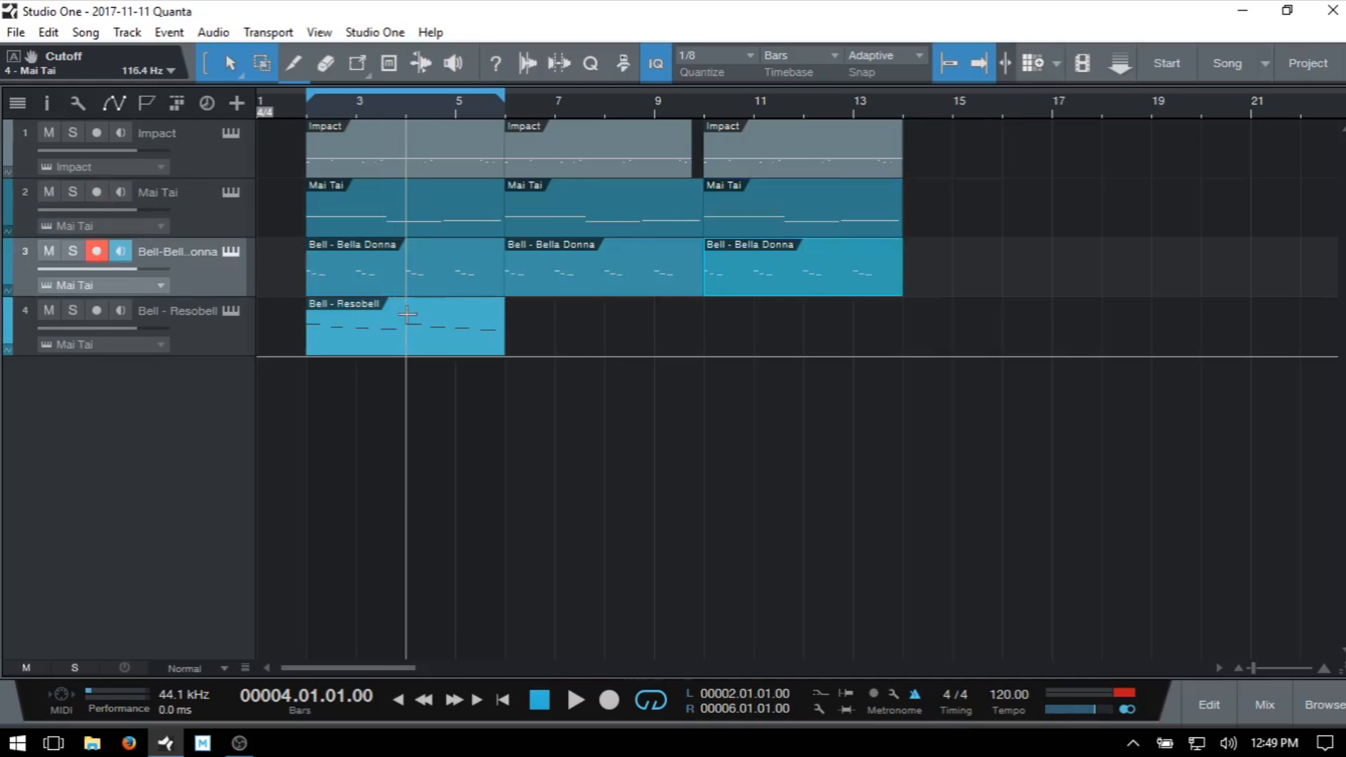
left_click(385, 339)
left_click_drag(363, 346, 763, 334)
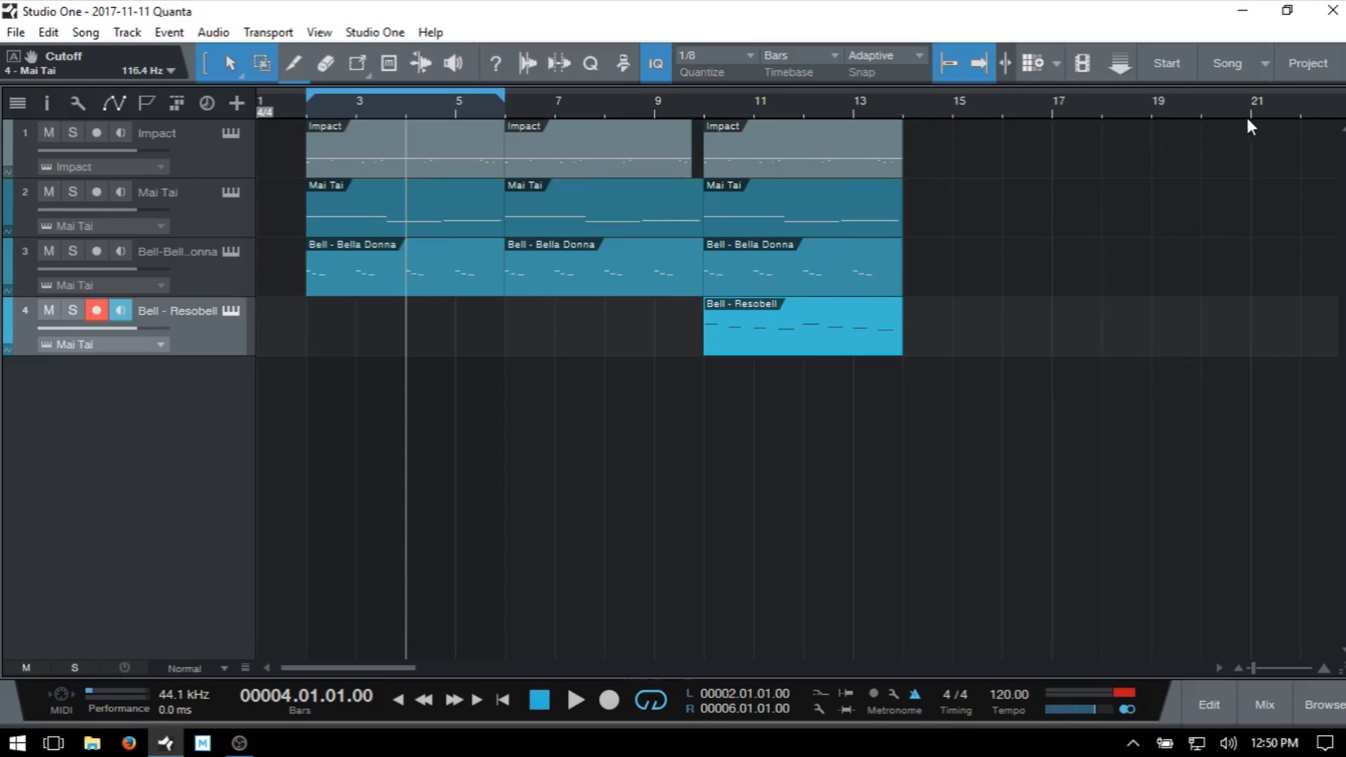
- Delete the third Impact event and set the loop range from bar 10 to bar 14
left_click(826, 161)
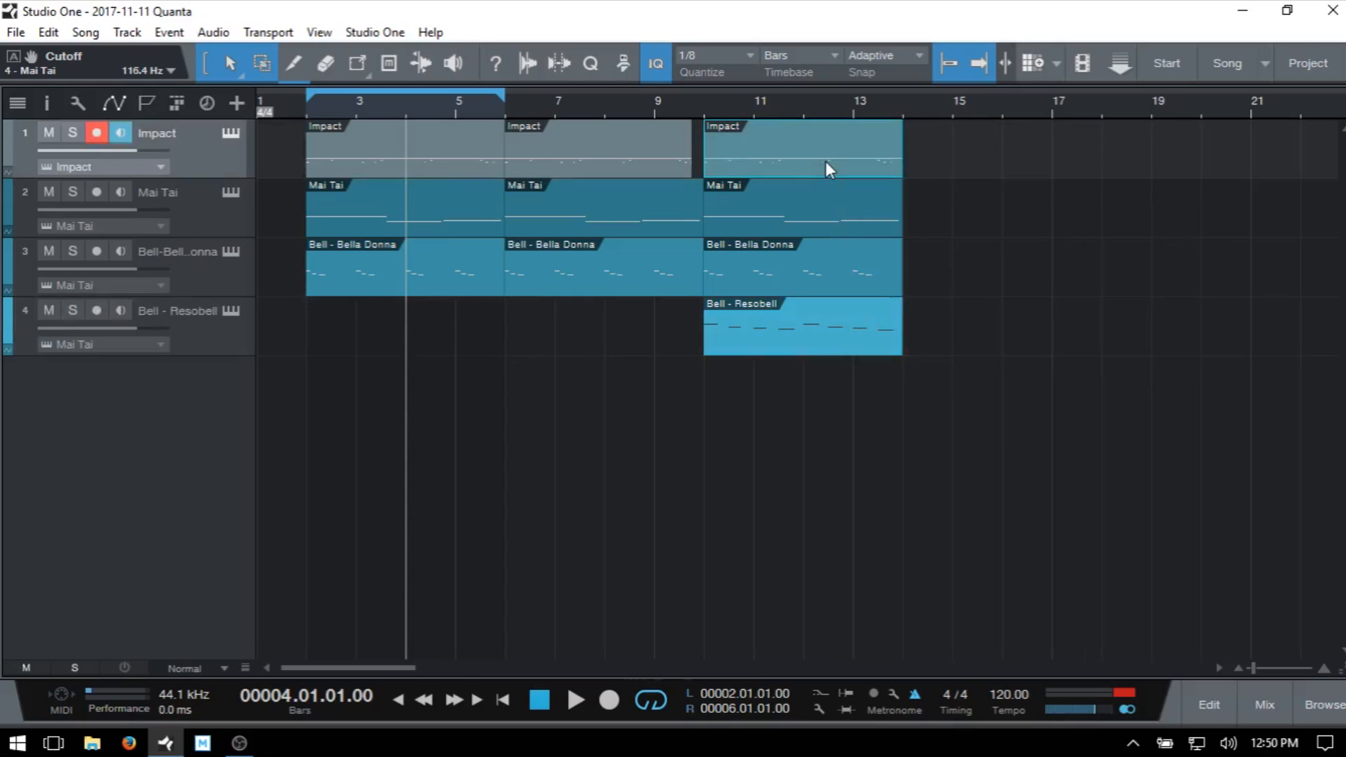
key("Delete")
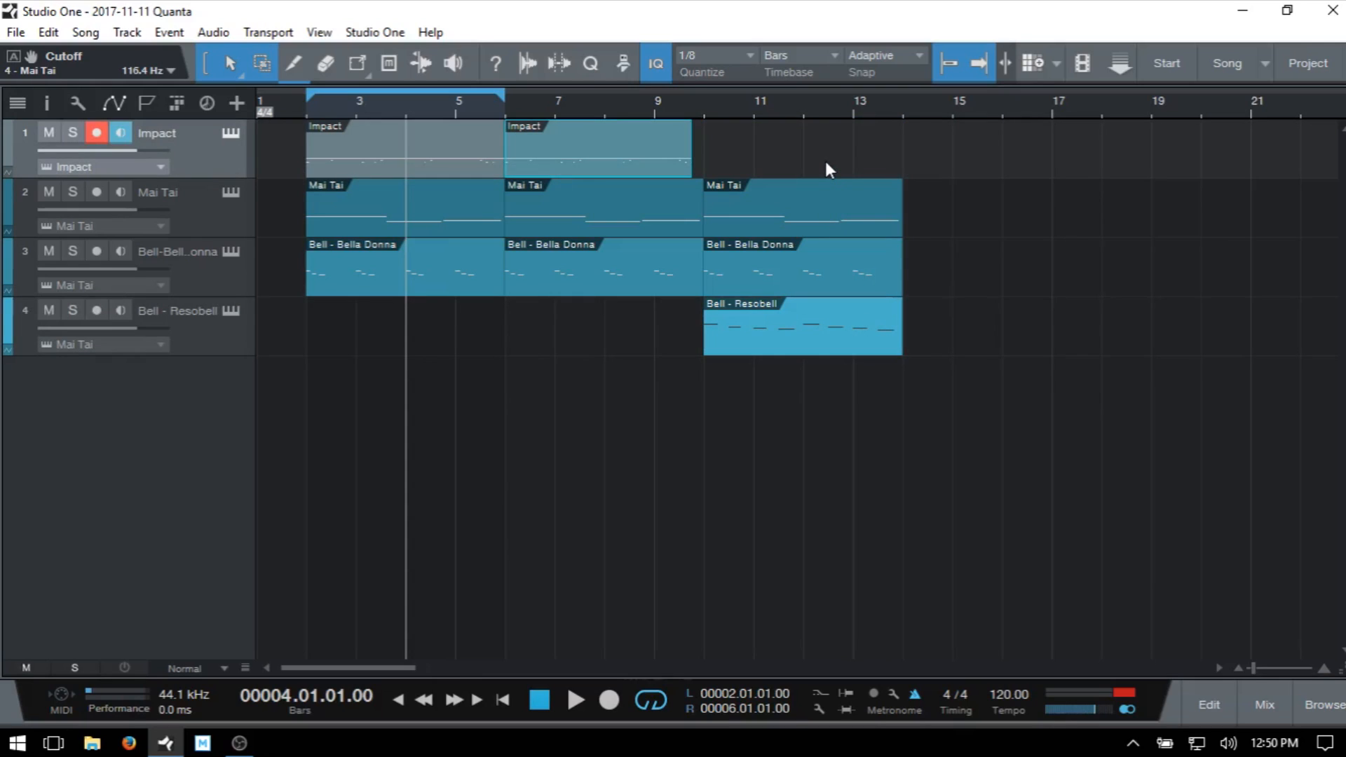
left_click(902, 102, "alt")
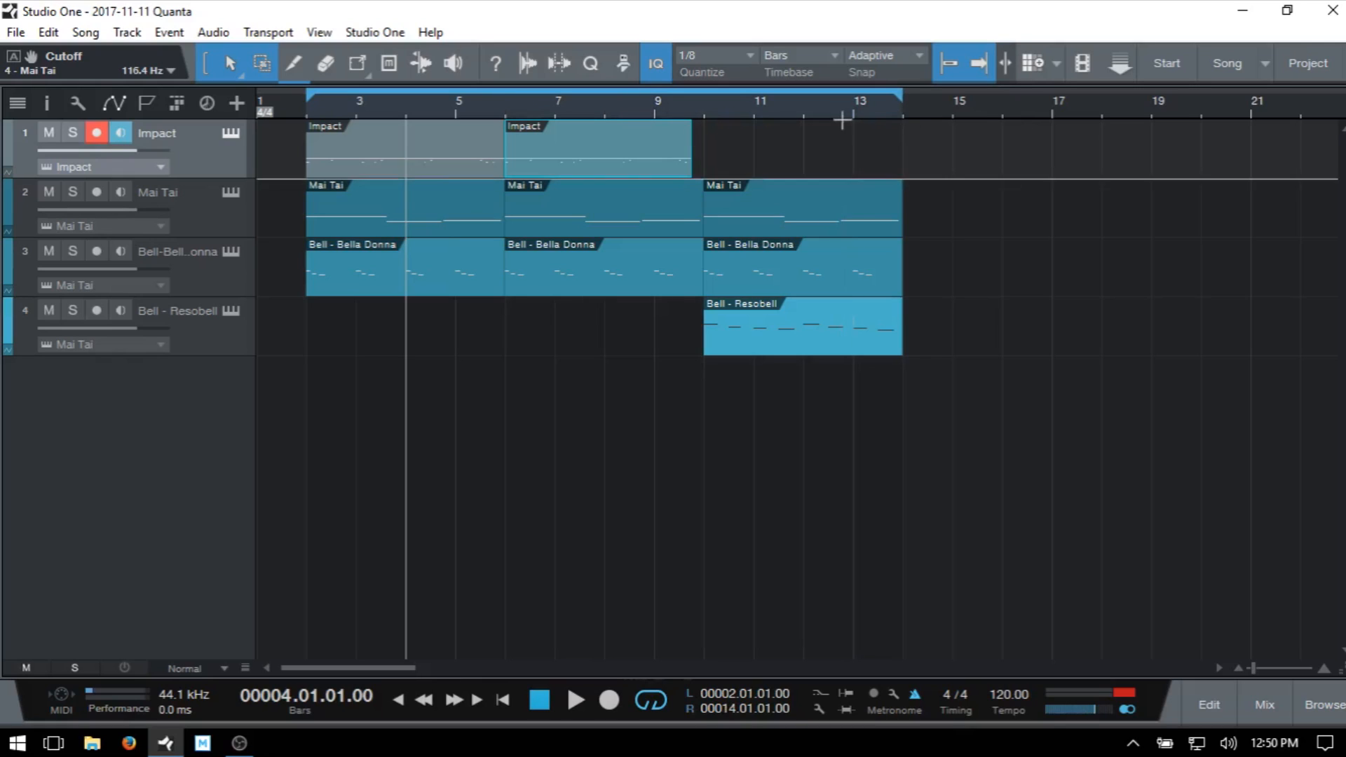
left_click(704, 102, "ctrl")
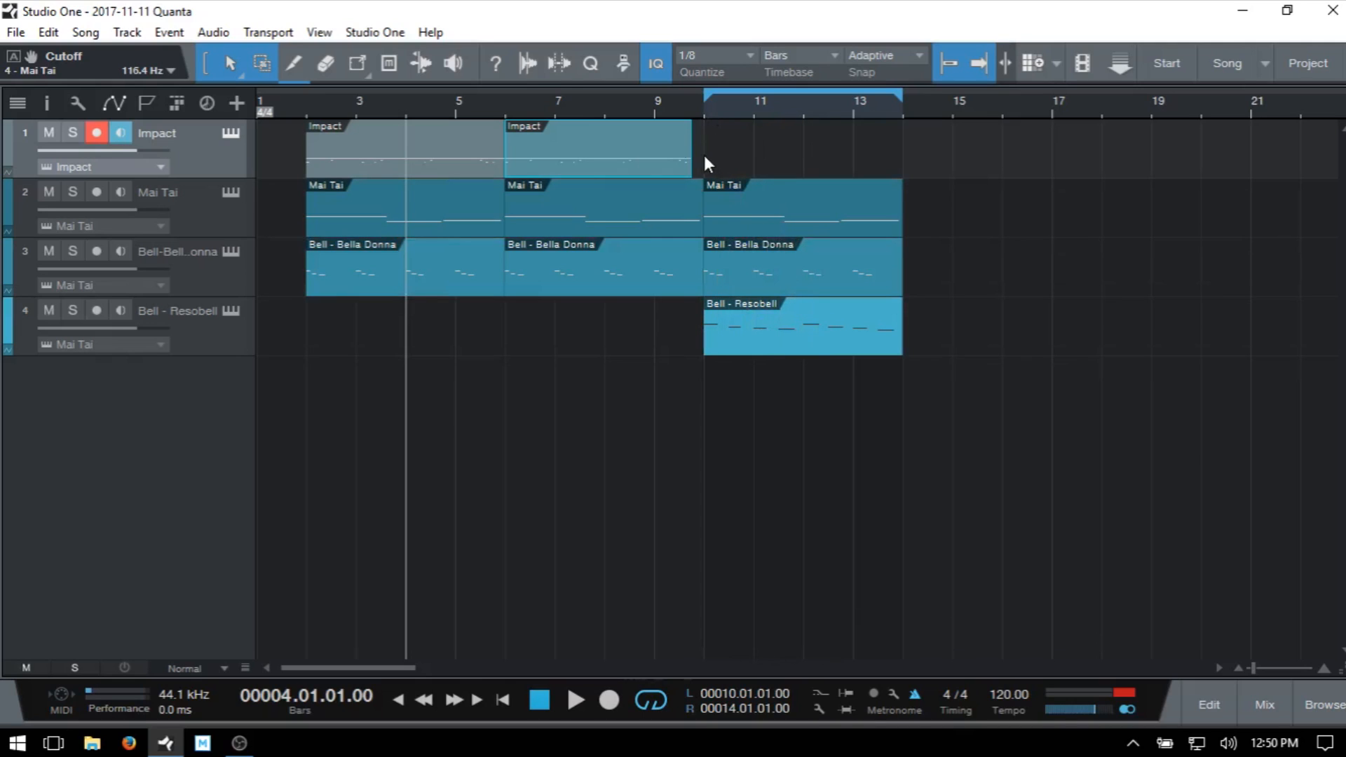
- Delete all events before bar 10 and create an empty Impact event on track 1 from bar 10 to bar 14
left_click_drag(621, 347, 382, 153)
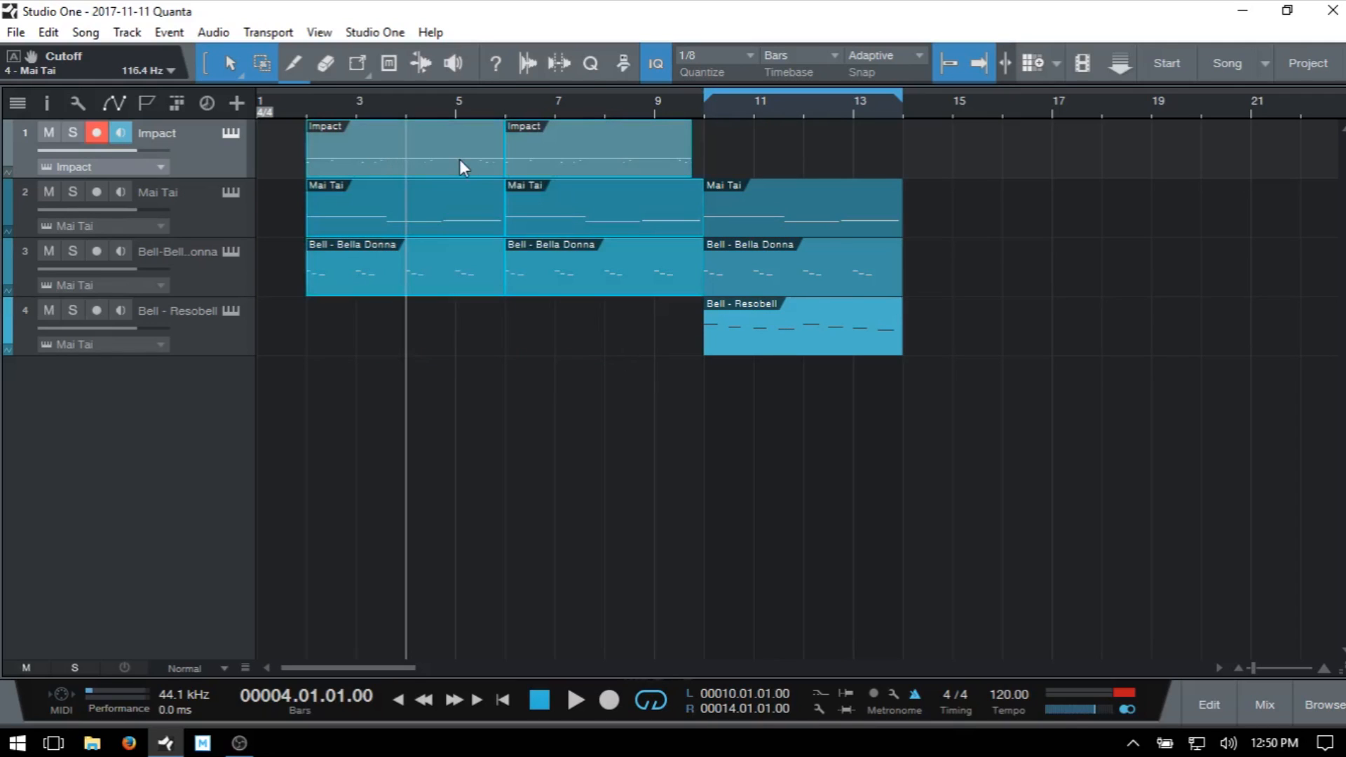
key("Delete")
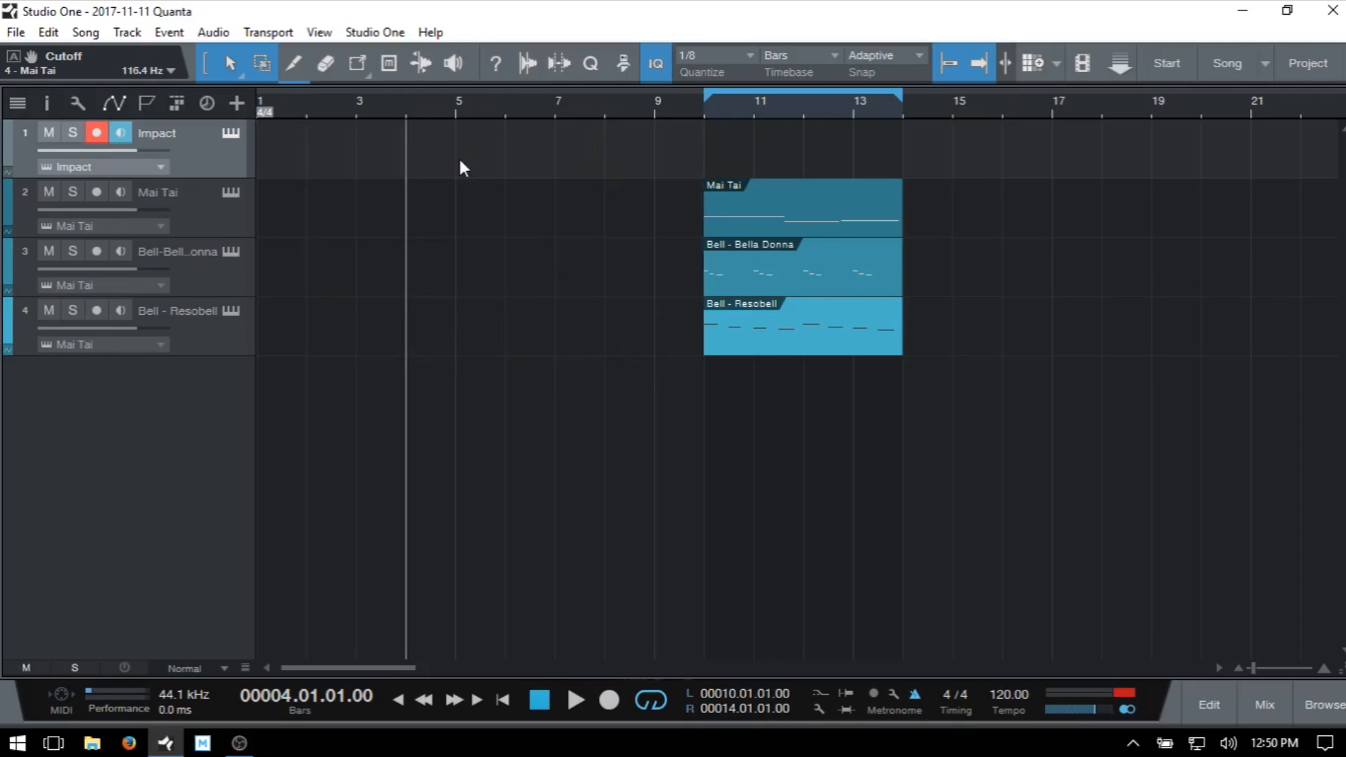
double_click(718, 157)
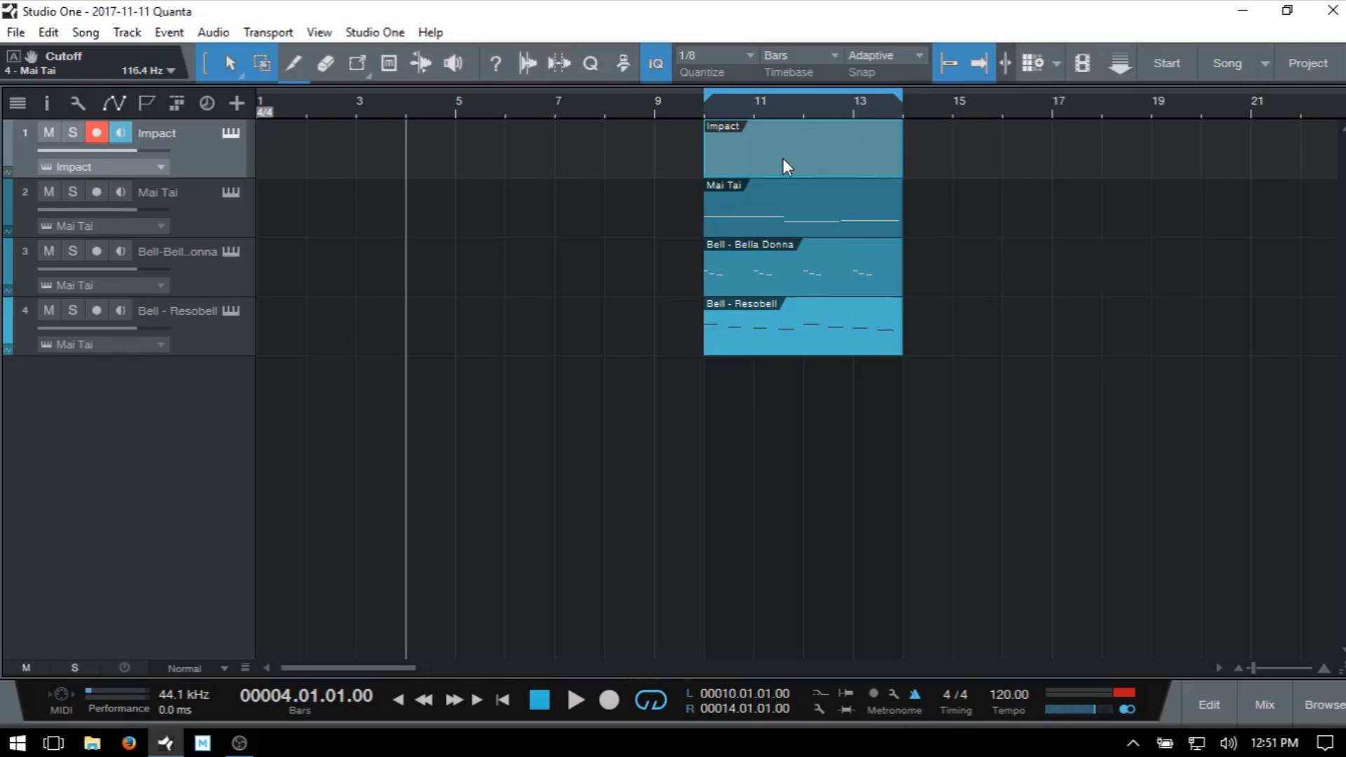
- Enlarge the tracks to Medium height and open the empty Impact event for note editing, with the named drum lanes shown
key("shift+e")
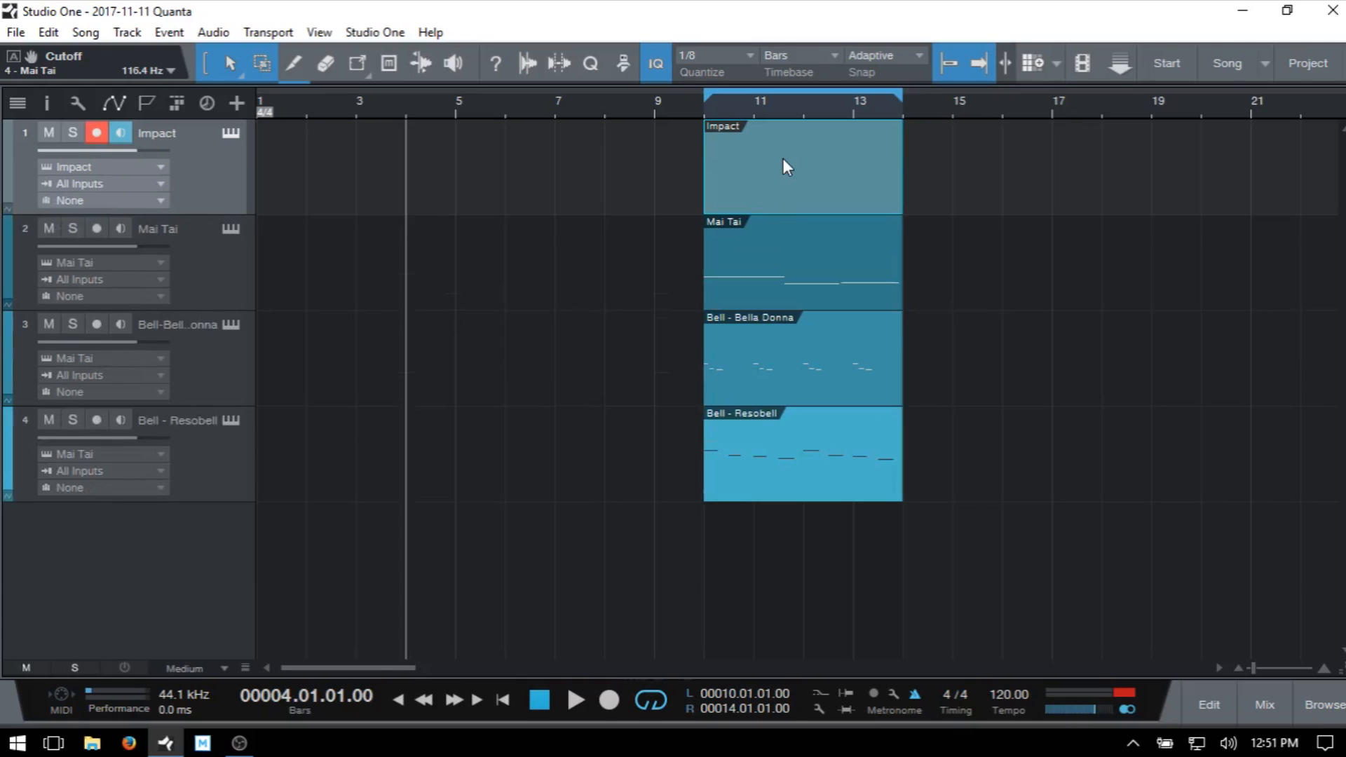
double_click(797, 212)
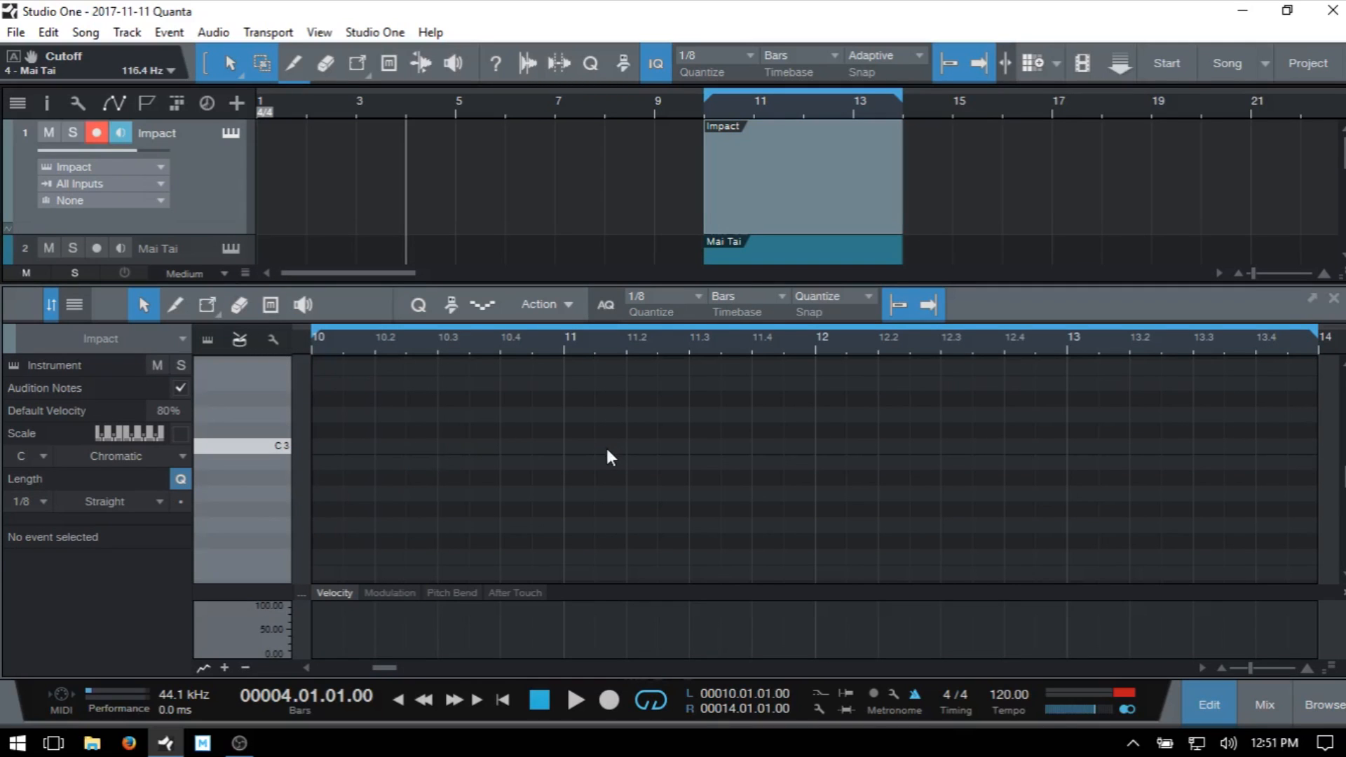
scroll(608, 449, "down", 4)
scroll(663, 463, "down", 5)
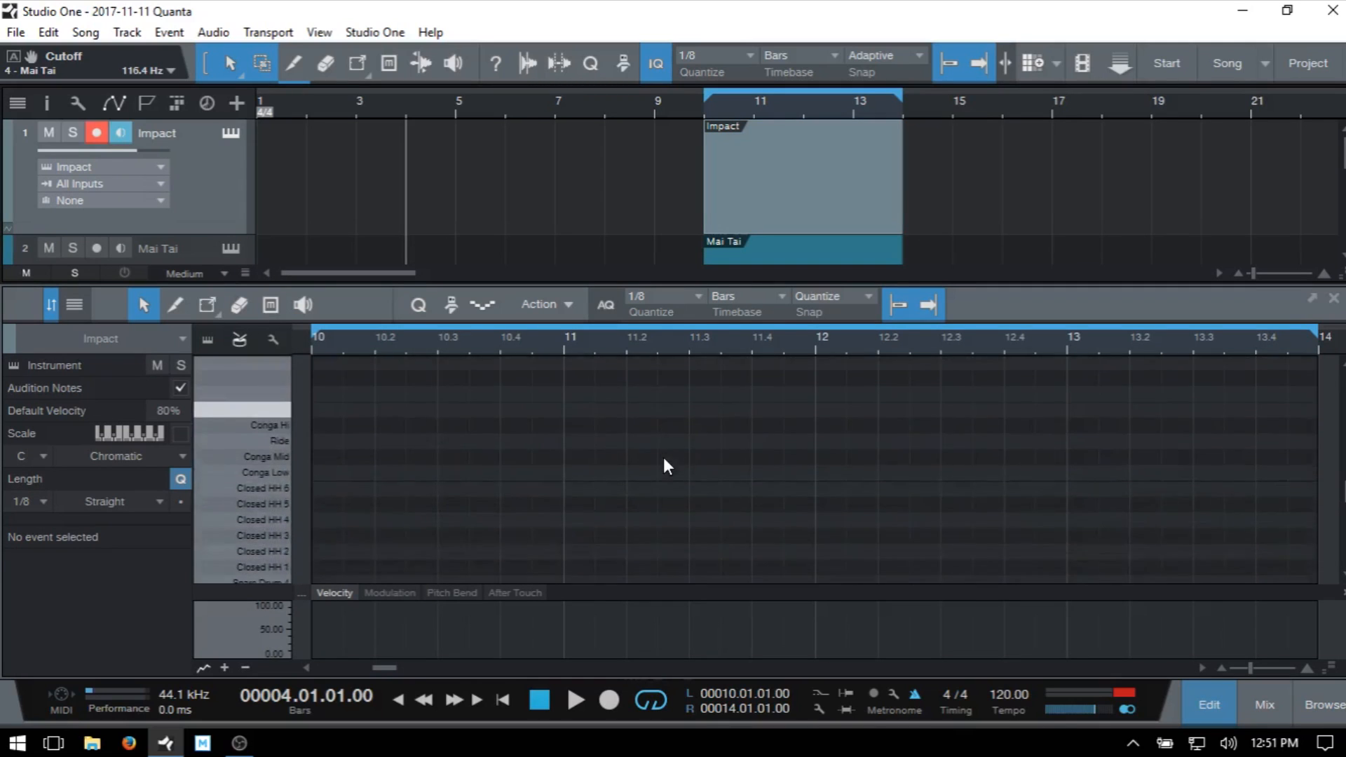
scroll(663, 467, "up", 3)
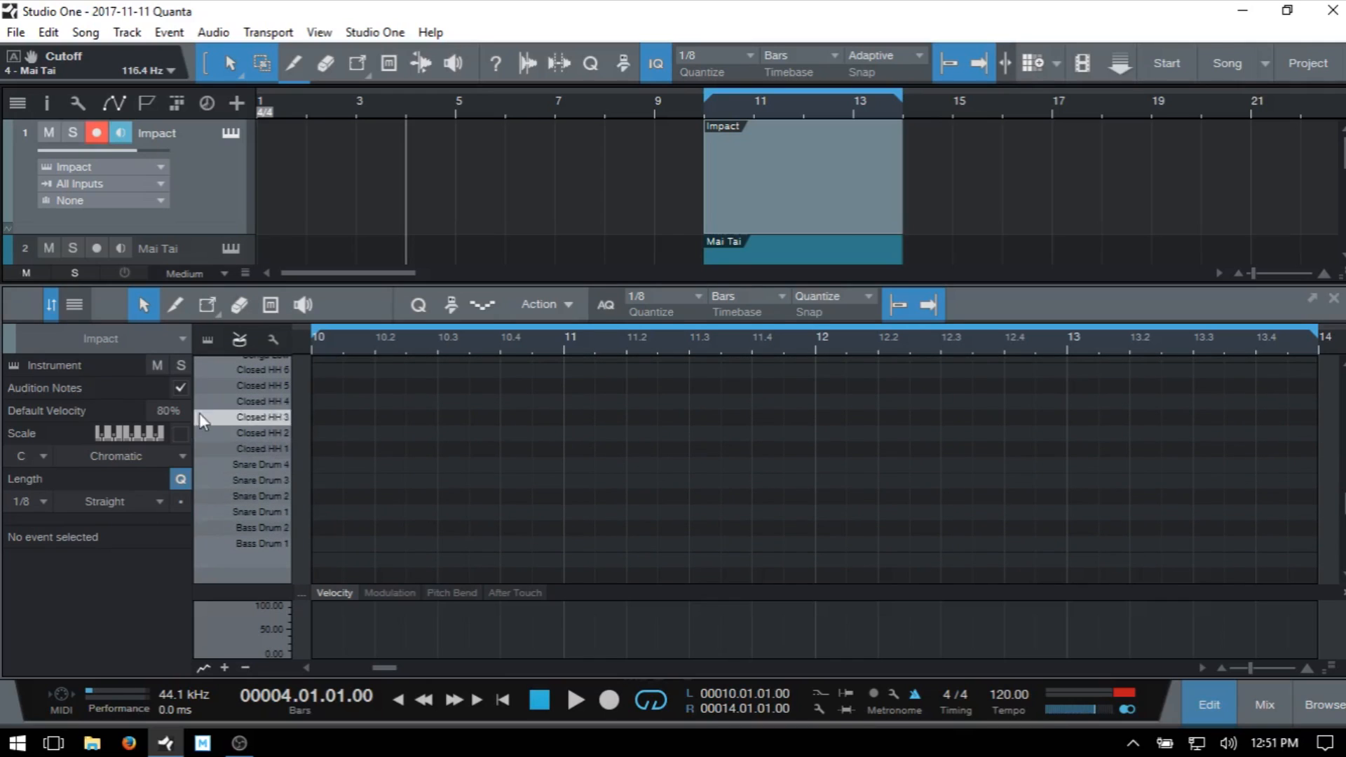
left_click(207, 341)
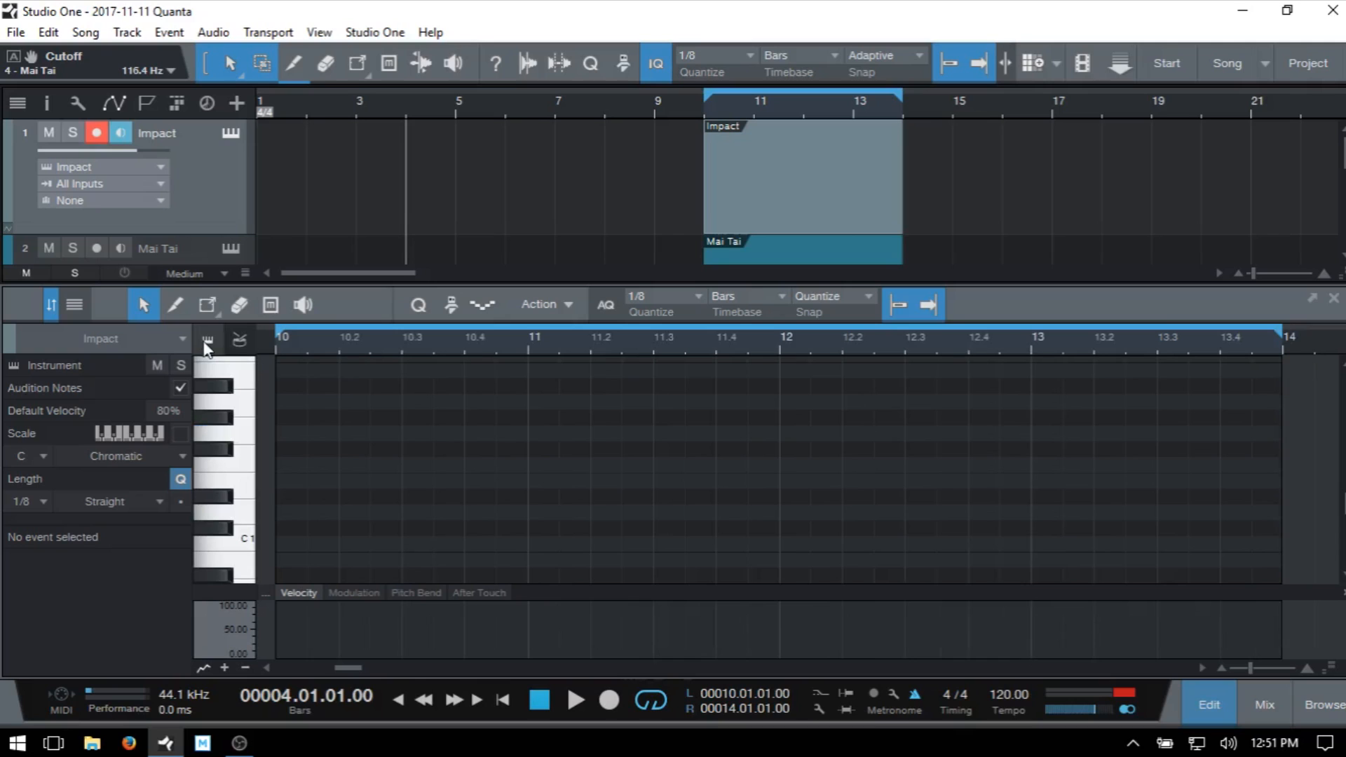
left_click(207, 343)
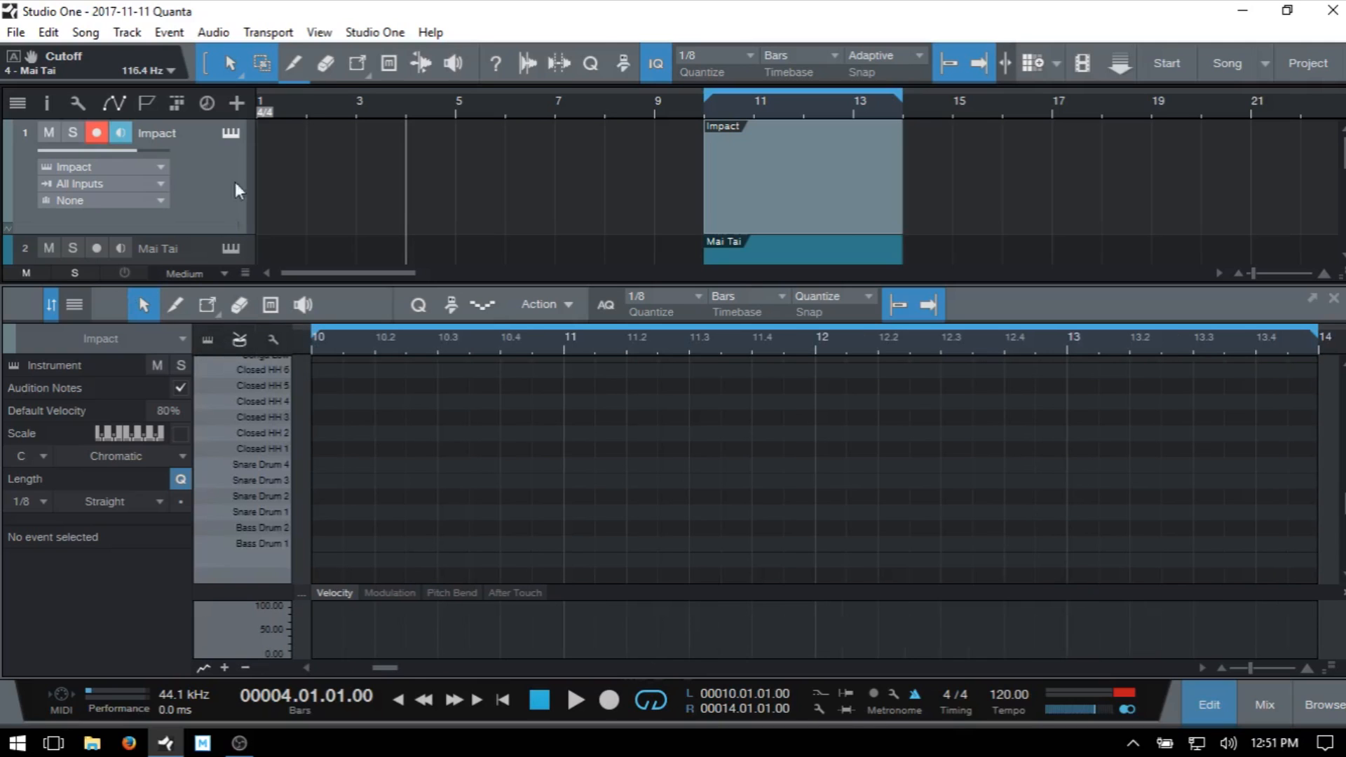
- Audition the Bass Drum 1, Bass Drum 2 and Snare Drum 1 pads in Impact, and compare them with the editor's named drum lanes
left_click(230, 133)
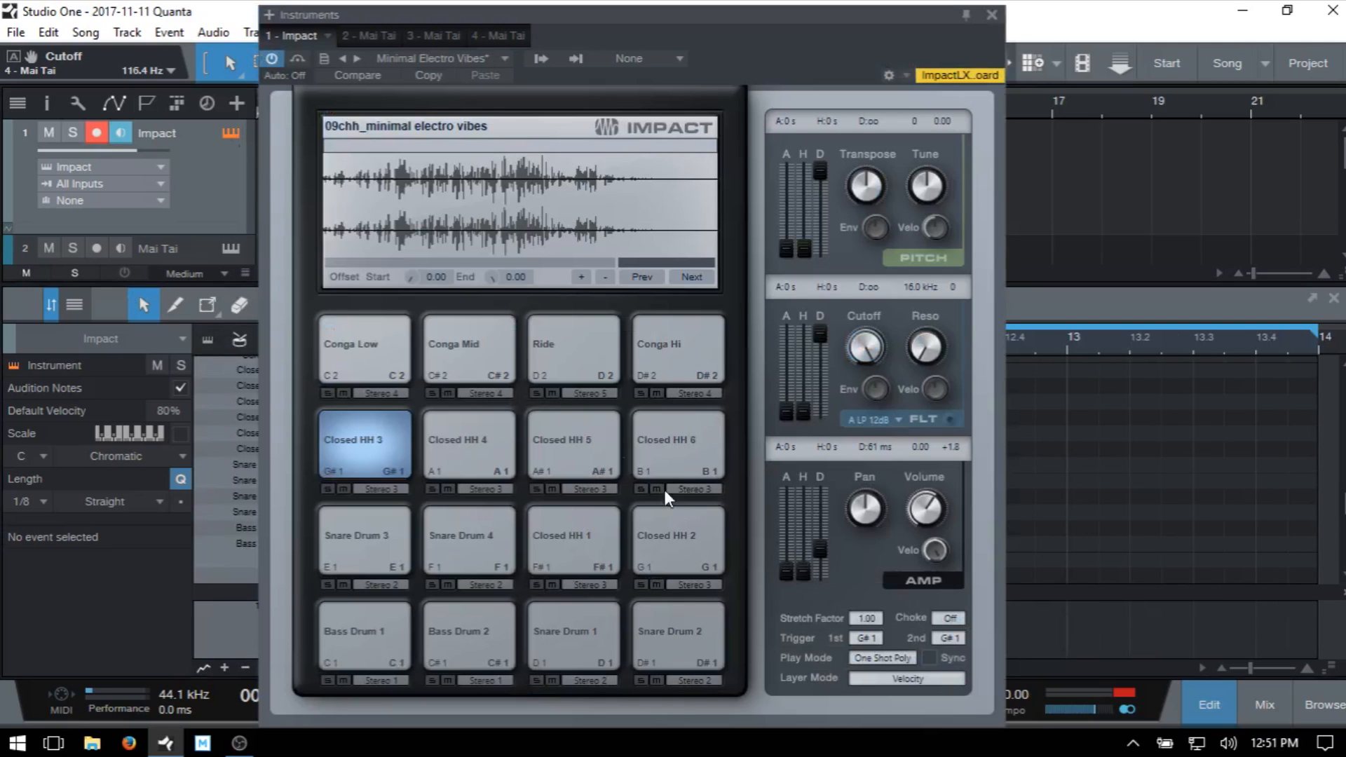
left_click(349, 621)
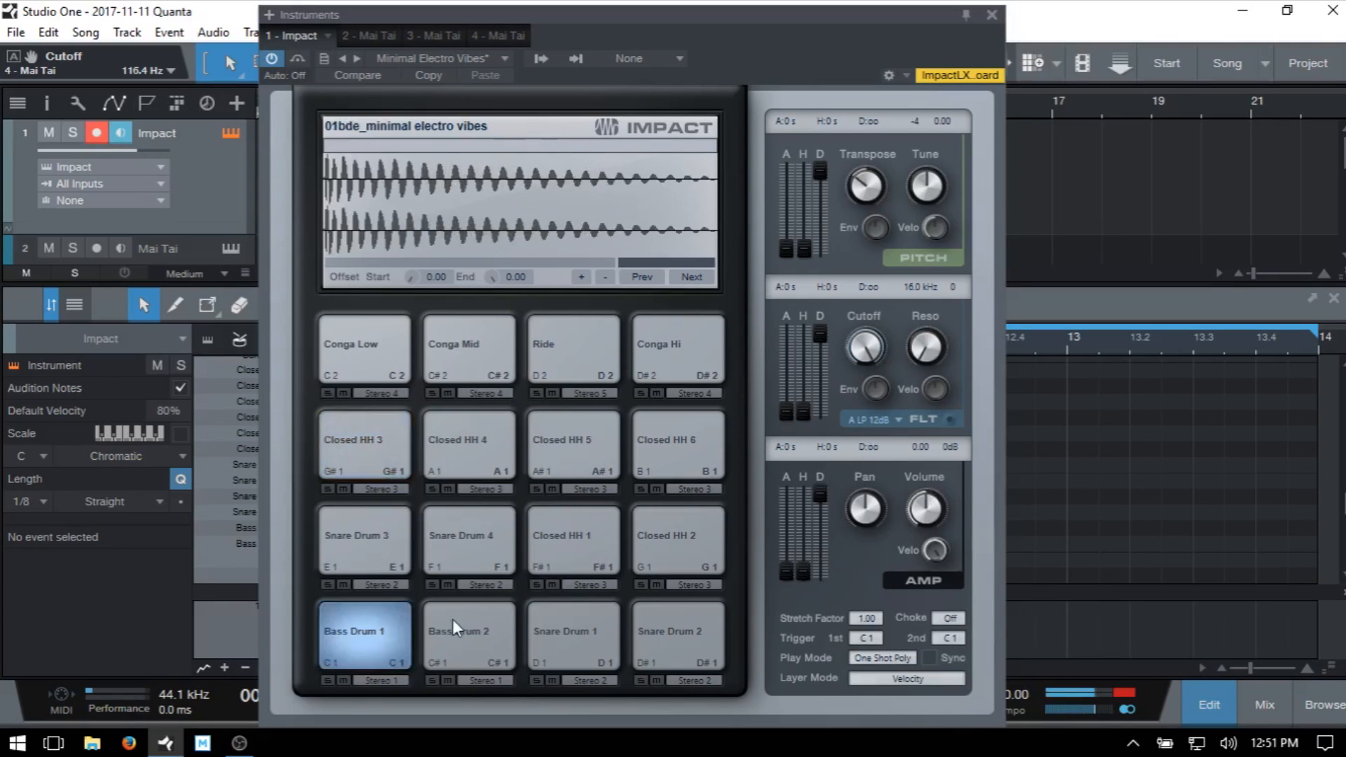
left_click(452, 627)
left_click(571, 626)
left_click(379, 628)
left_click(991, 14)
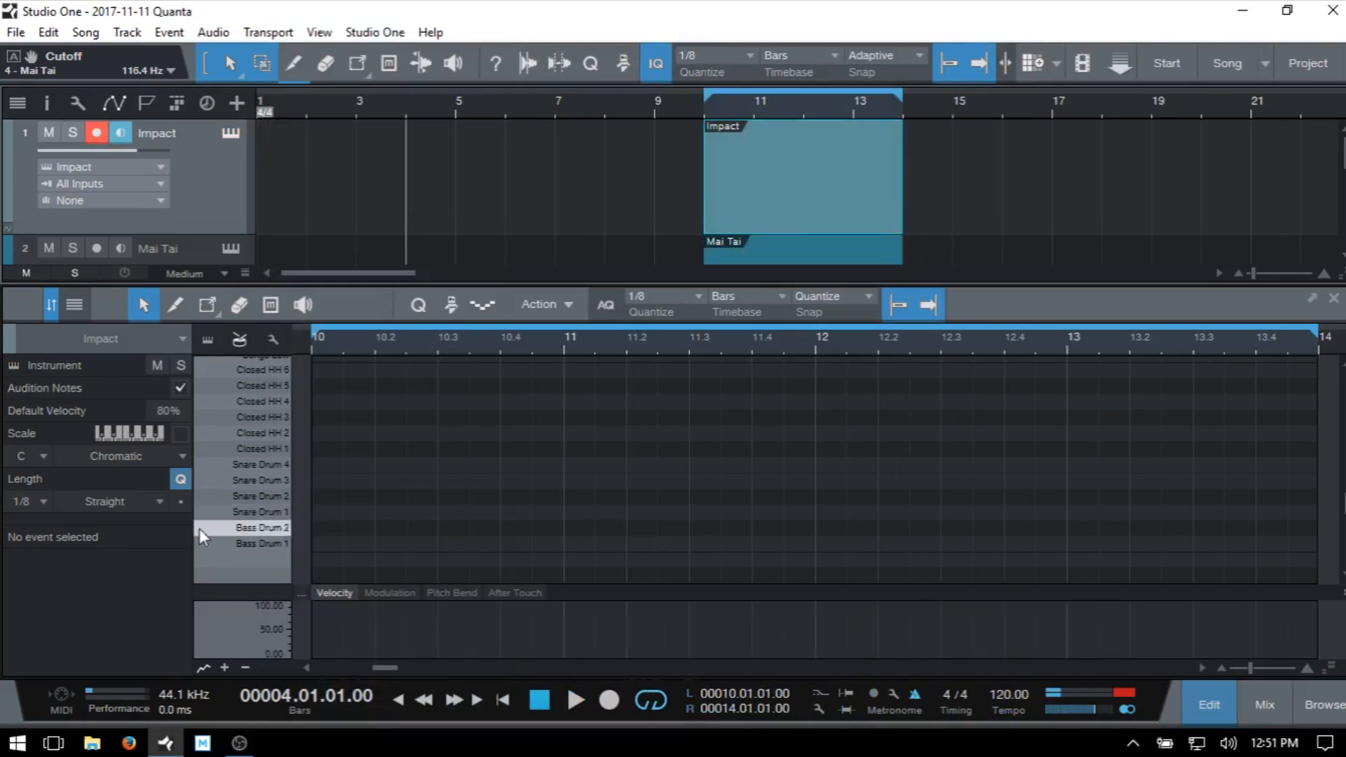
left_click(250, 542)
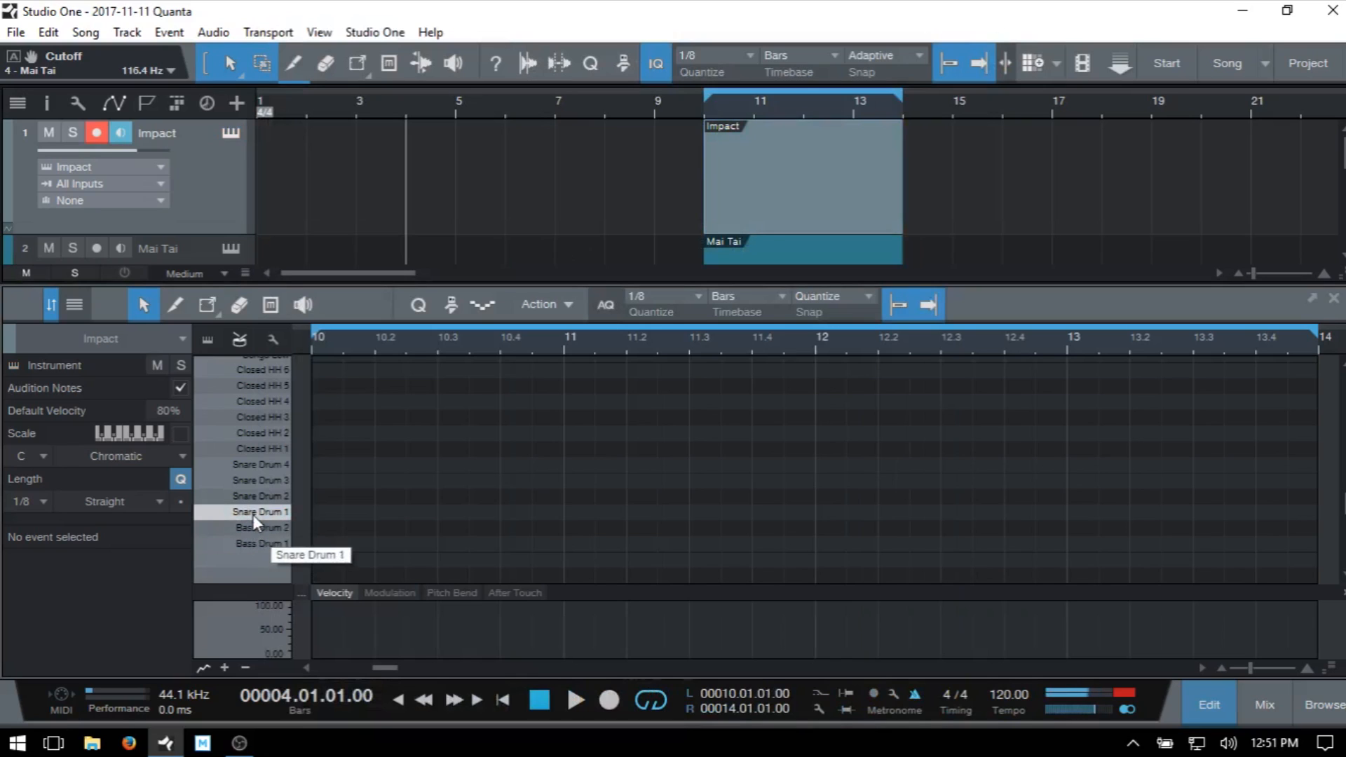
left_click_drag(252, 514, 258, 409)
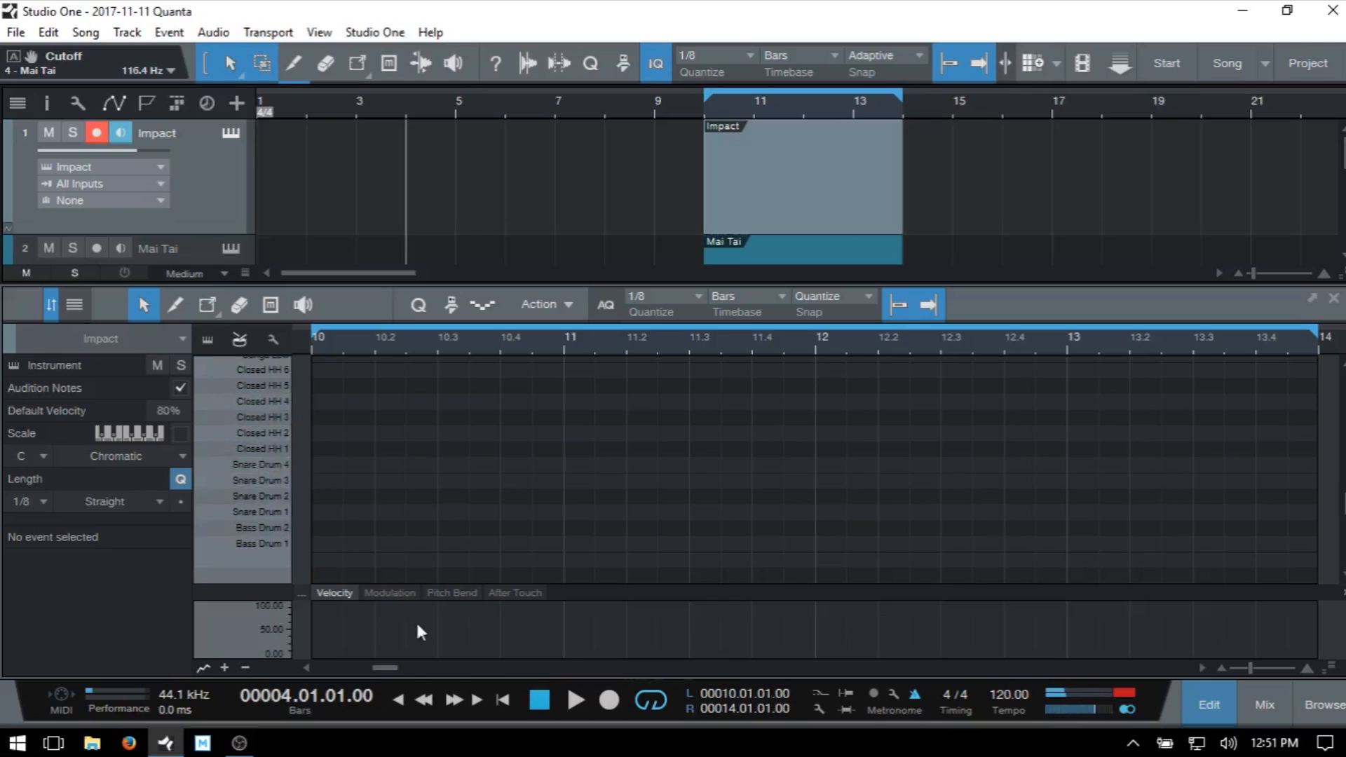
- Add a 1/8 note on A# 0 at the first beat of bar 10 and start looped playback
left_click(322, 574)
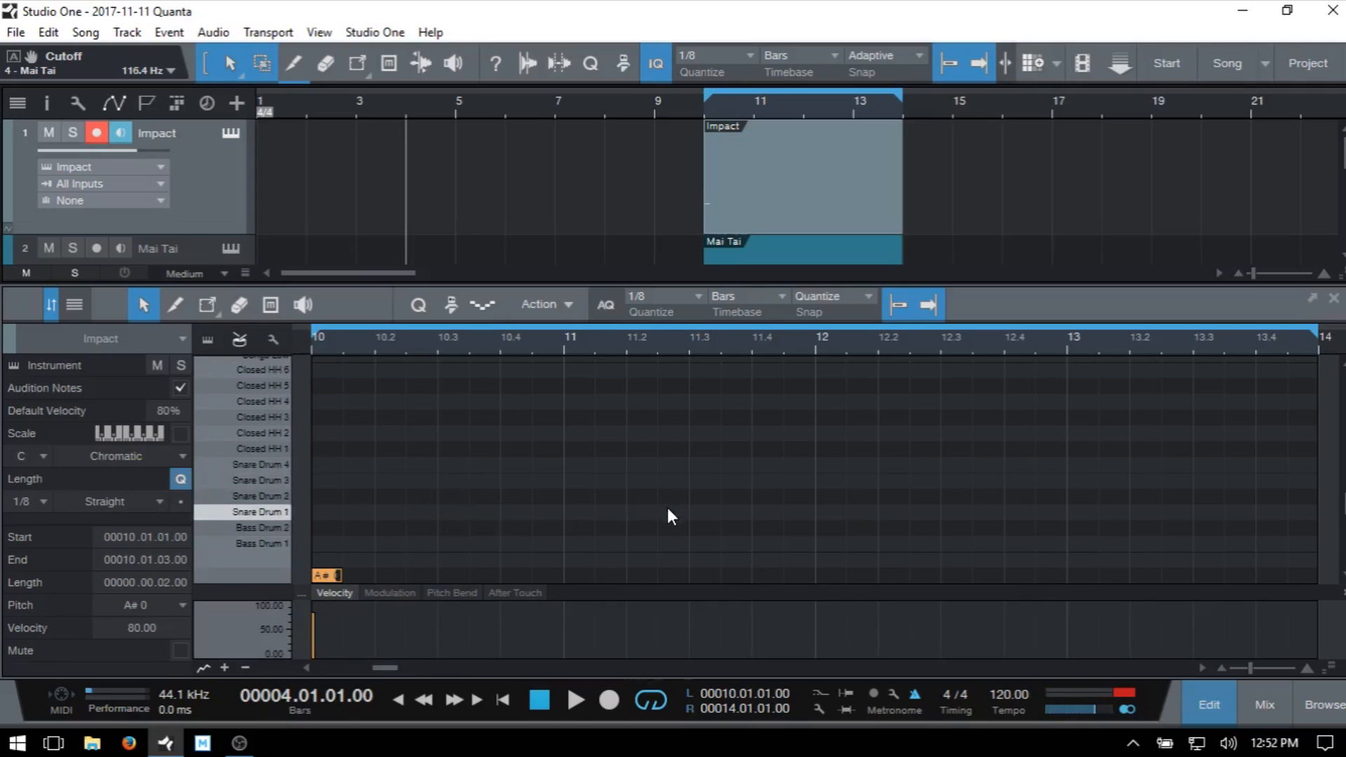
key("space")
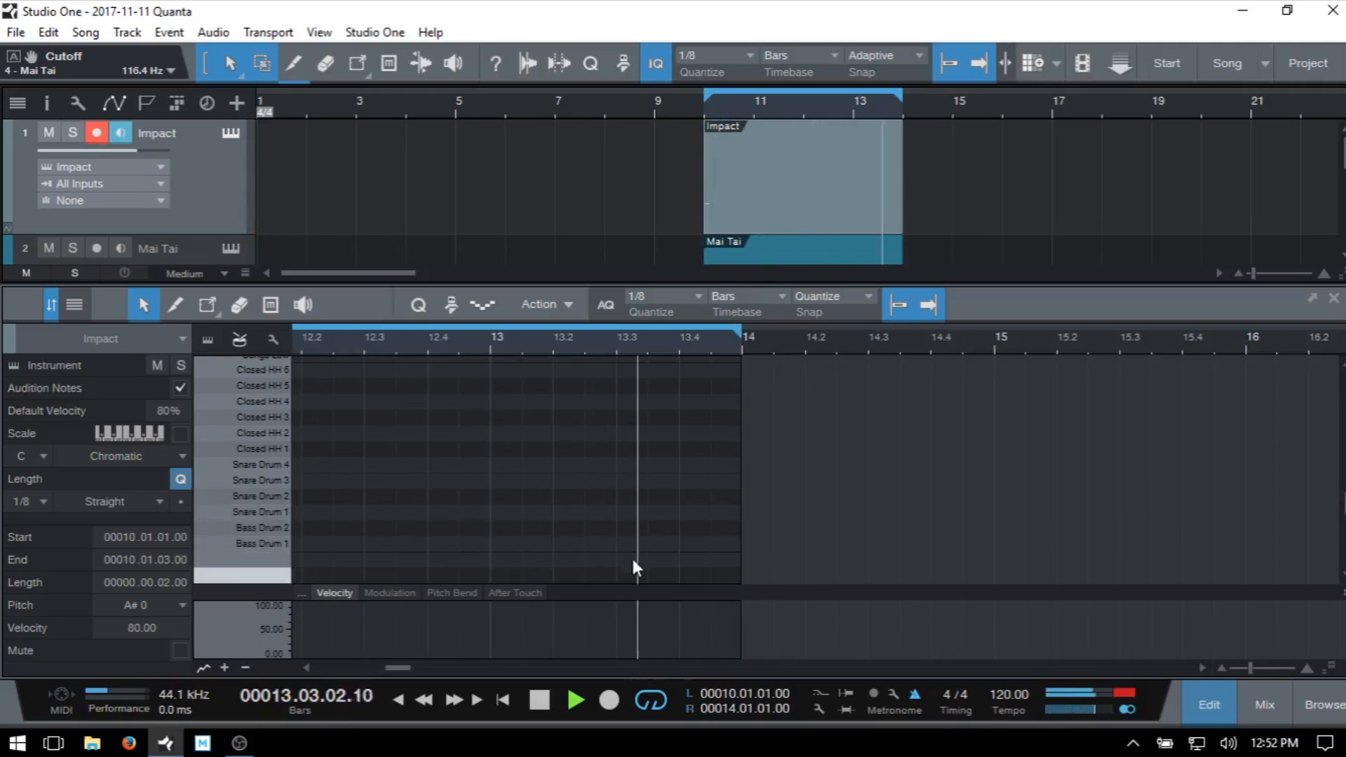
key("w")
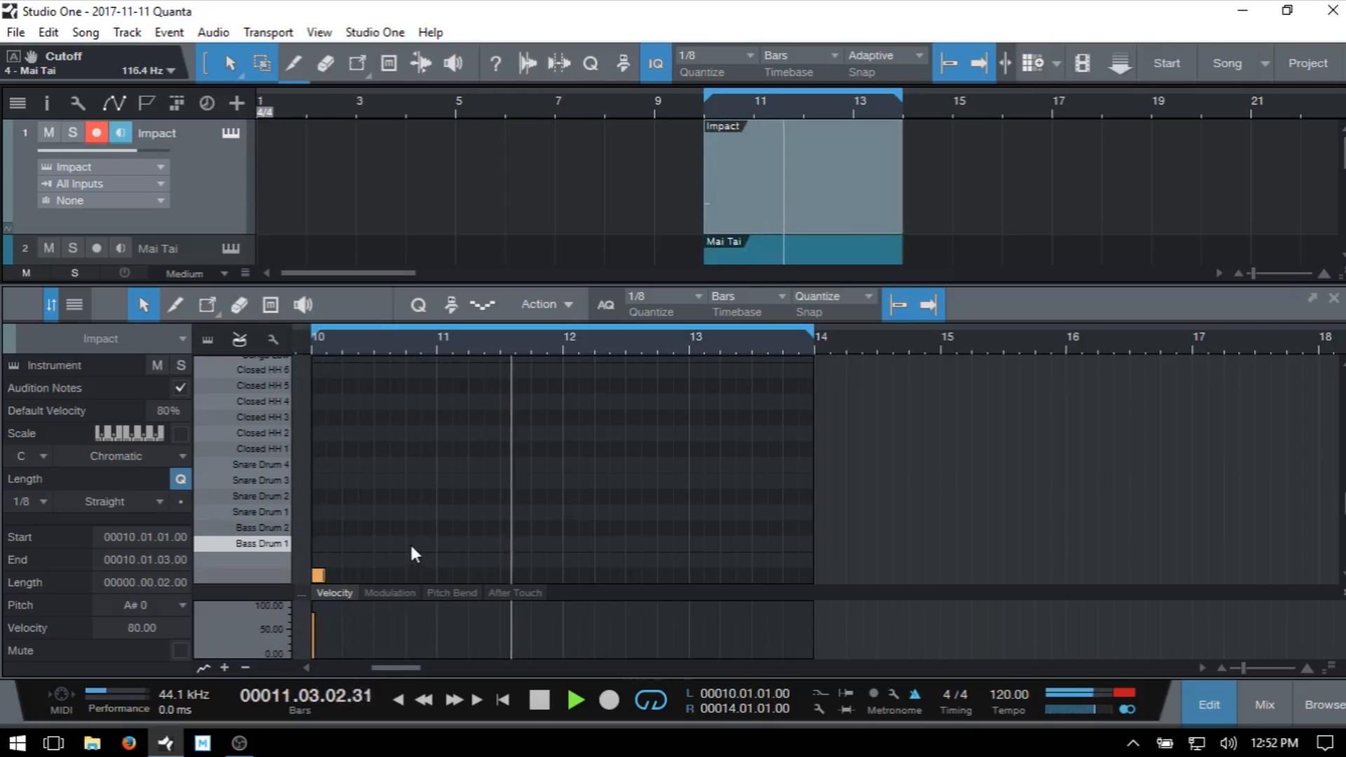
- Add Snare Drum 2 and Snare Drum 3 hits on beat 3 of bars 10 and 11
left_click(381, 496)
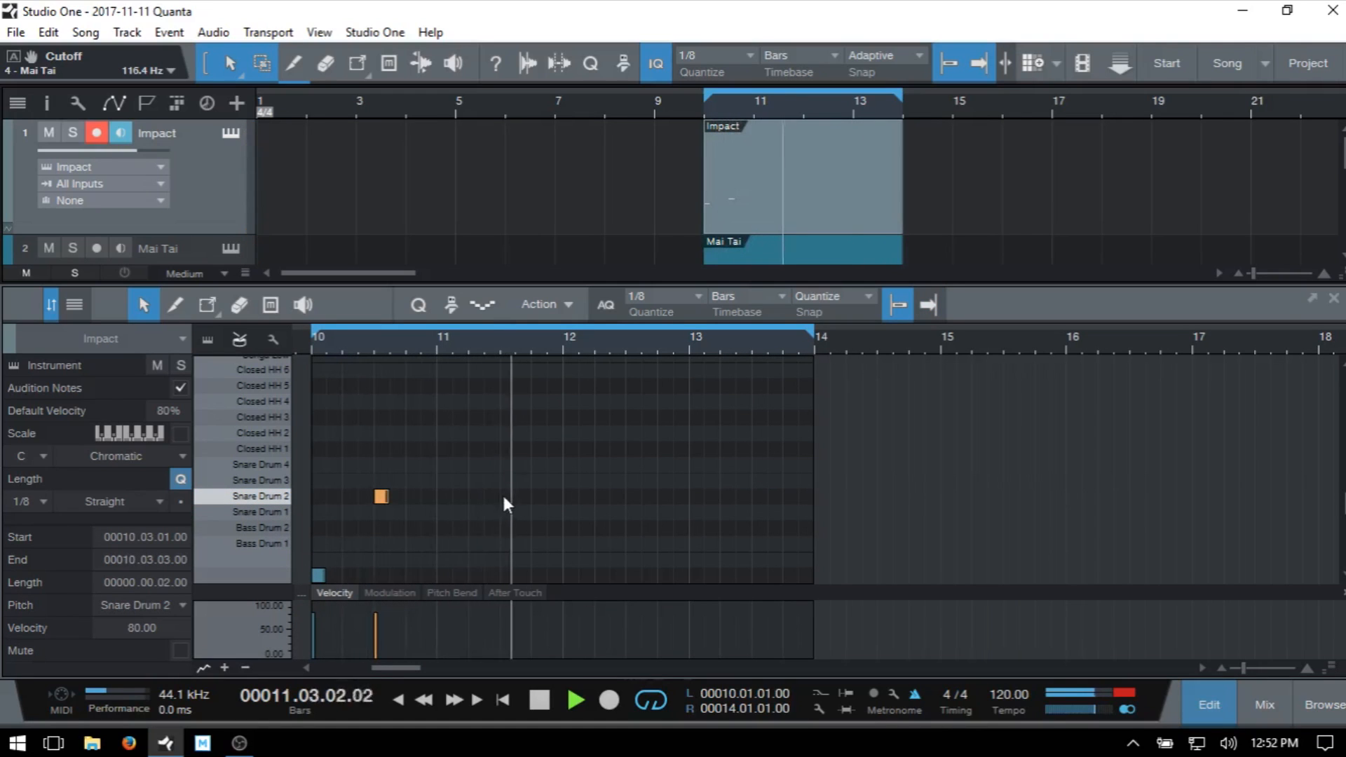
left_click(508, 496)
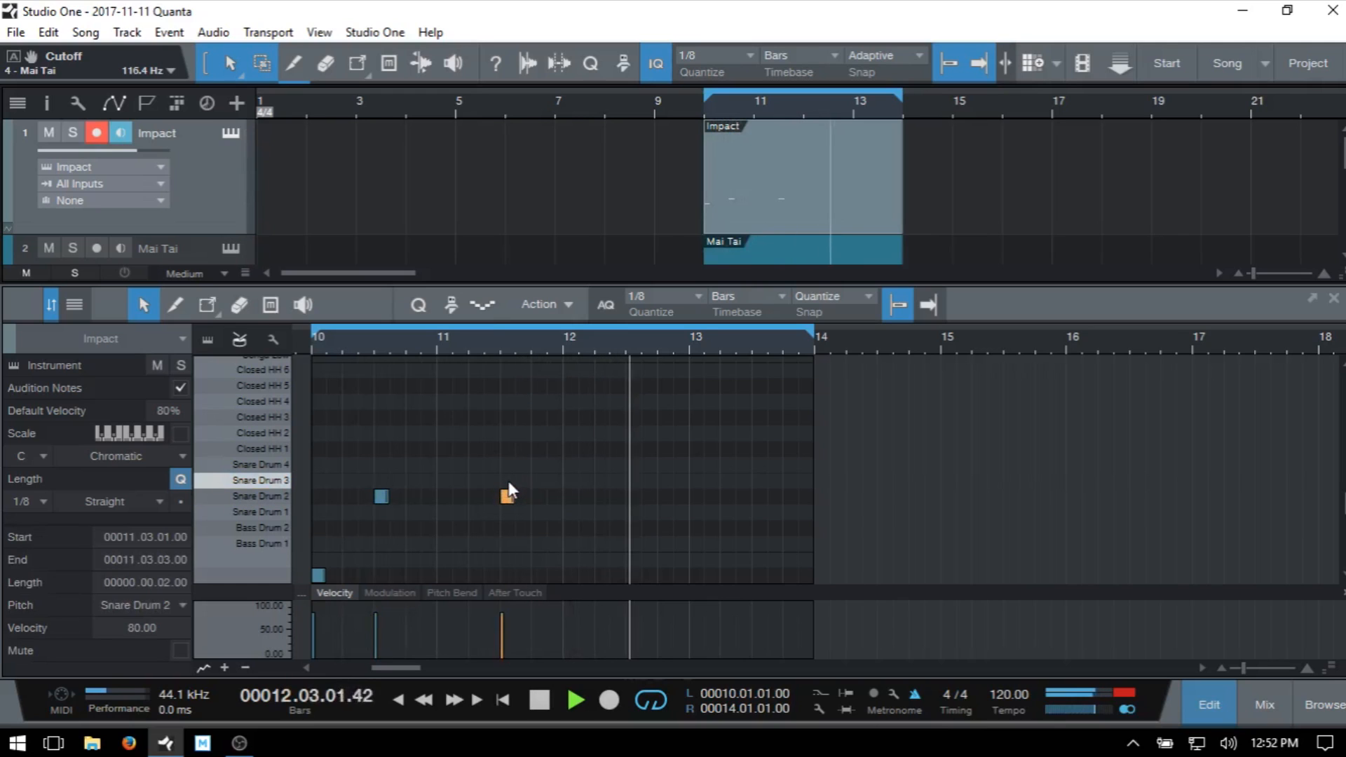
left_click(508, 481)
left_click(381, 481)
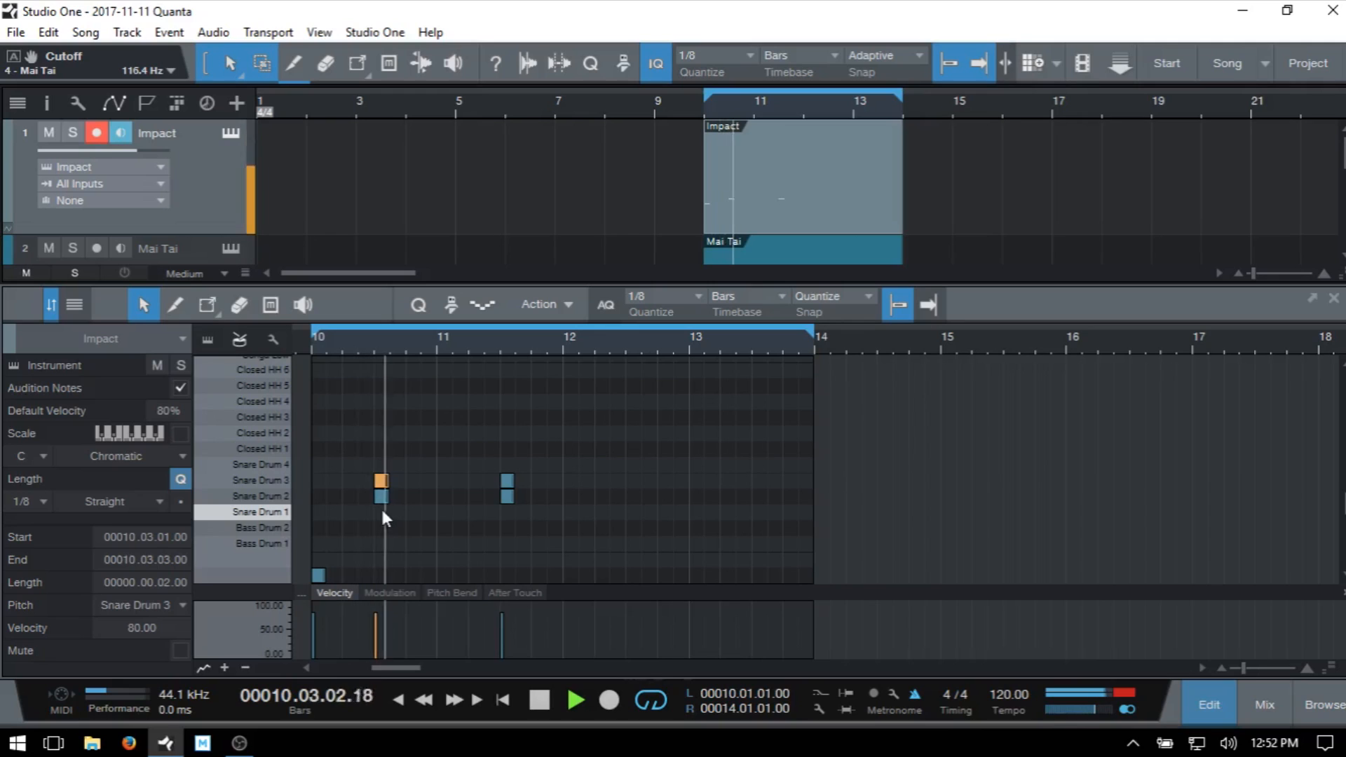
- Replace the Snare Drum 3 hits on beat 3 of bars 10 and 11 with Snare Drum 1 hits
left_click(382, 511)
left_click(382, 511)
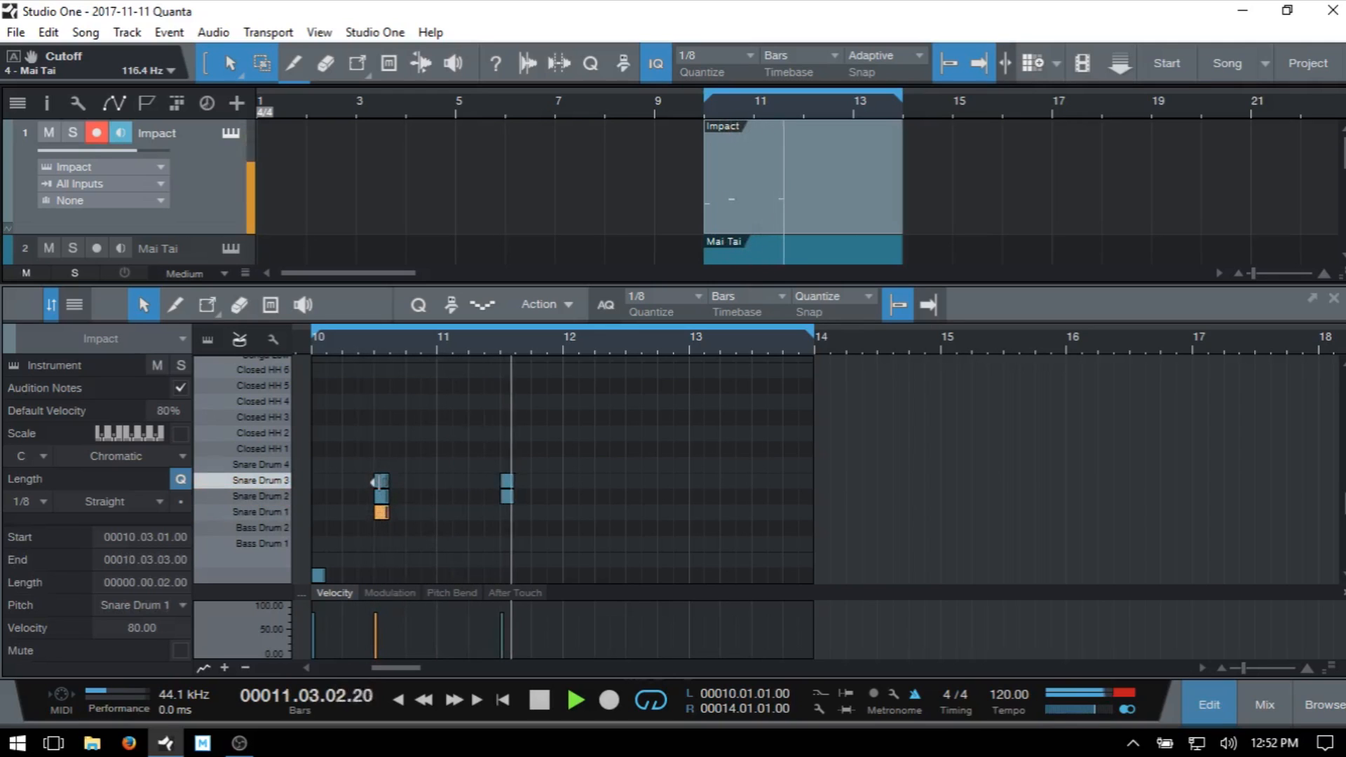
left_click(383, 481)
left_click(507, 480)
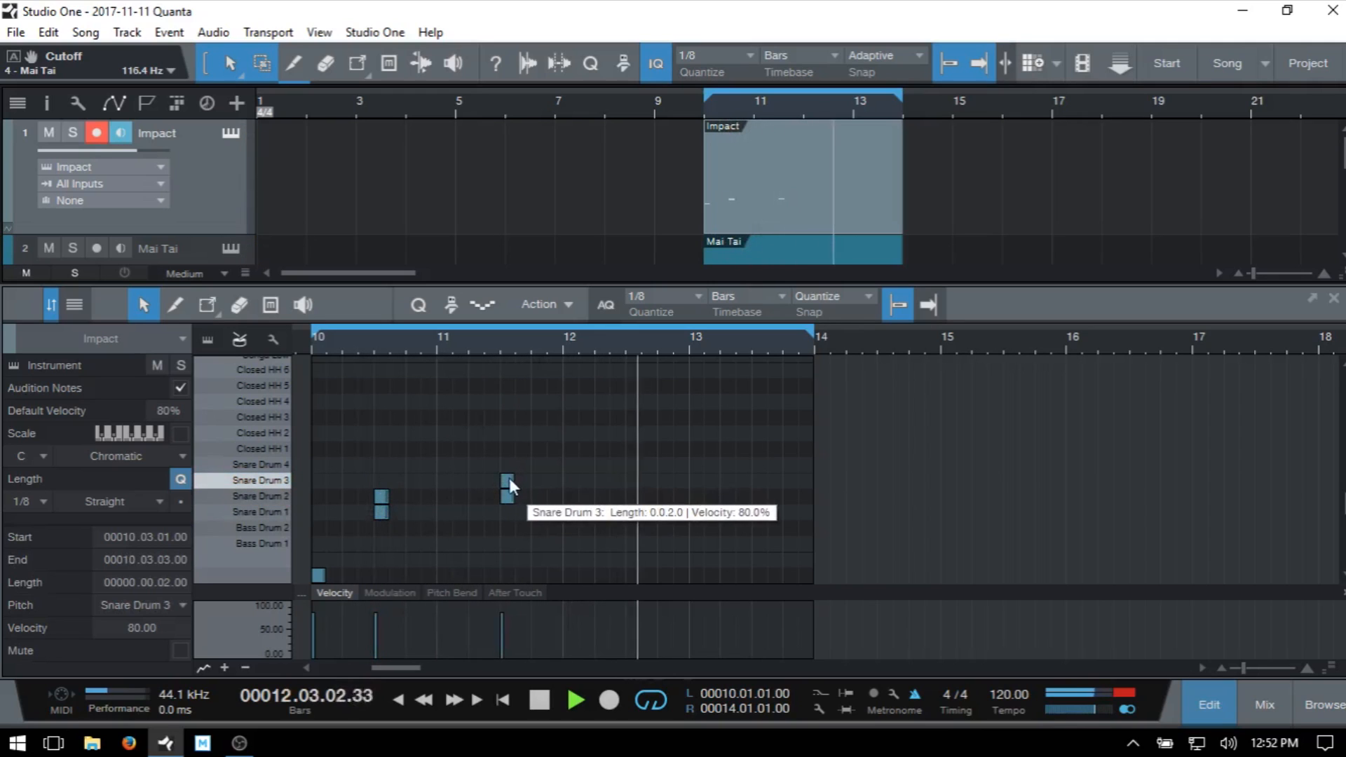
left_click(508, 511)
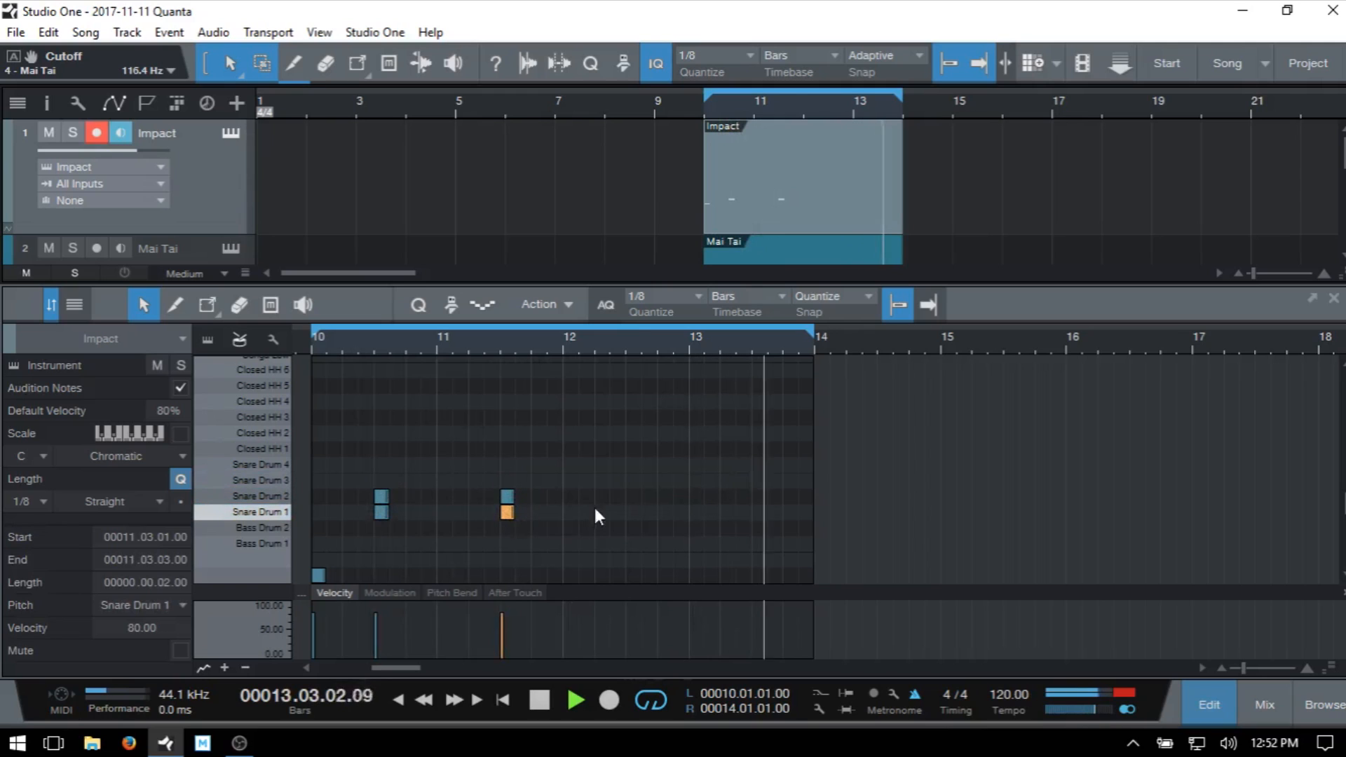
- Add Snare Drum 1 and Snare Drum 2 hits on beat 3 of bars 12 and 13
left_click(632, 512)
left_click(633, 496)
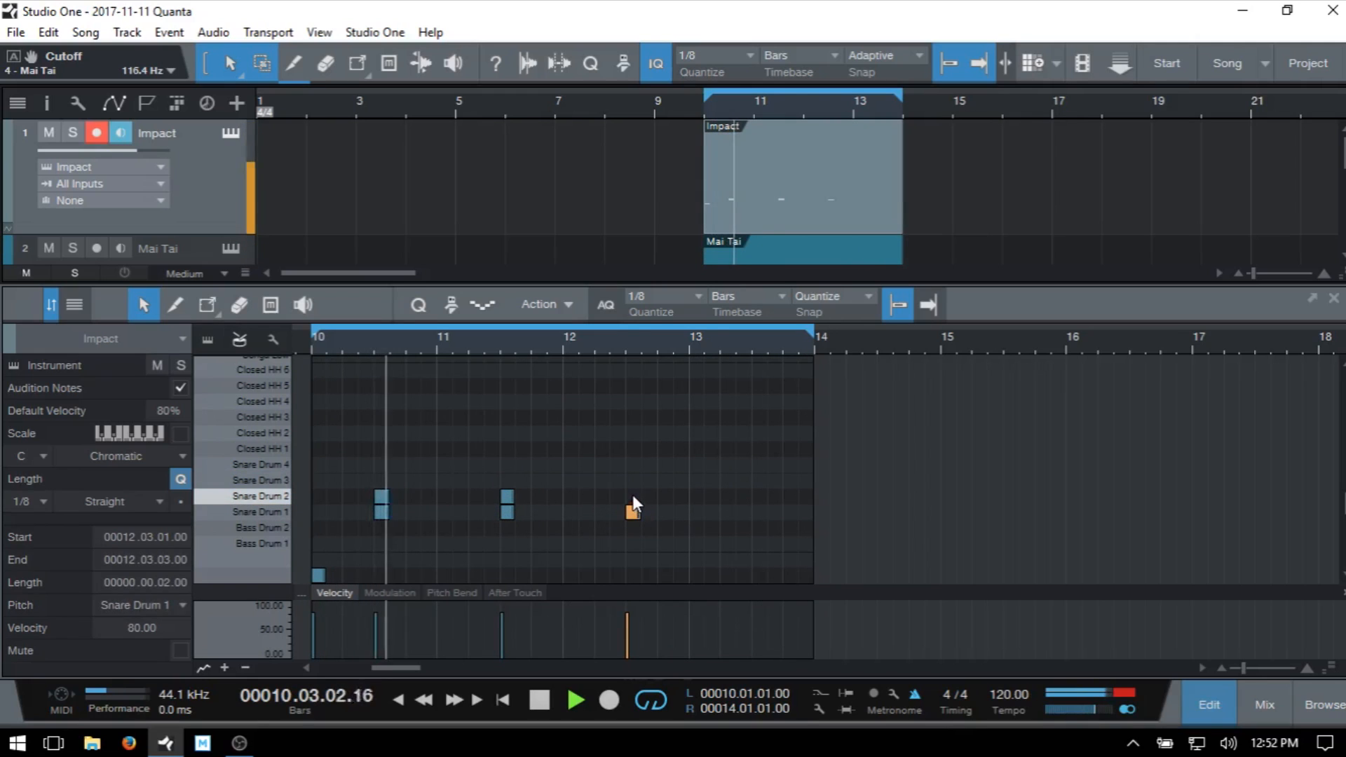
left_click(759, 512)
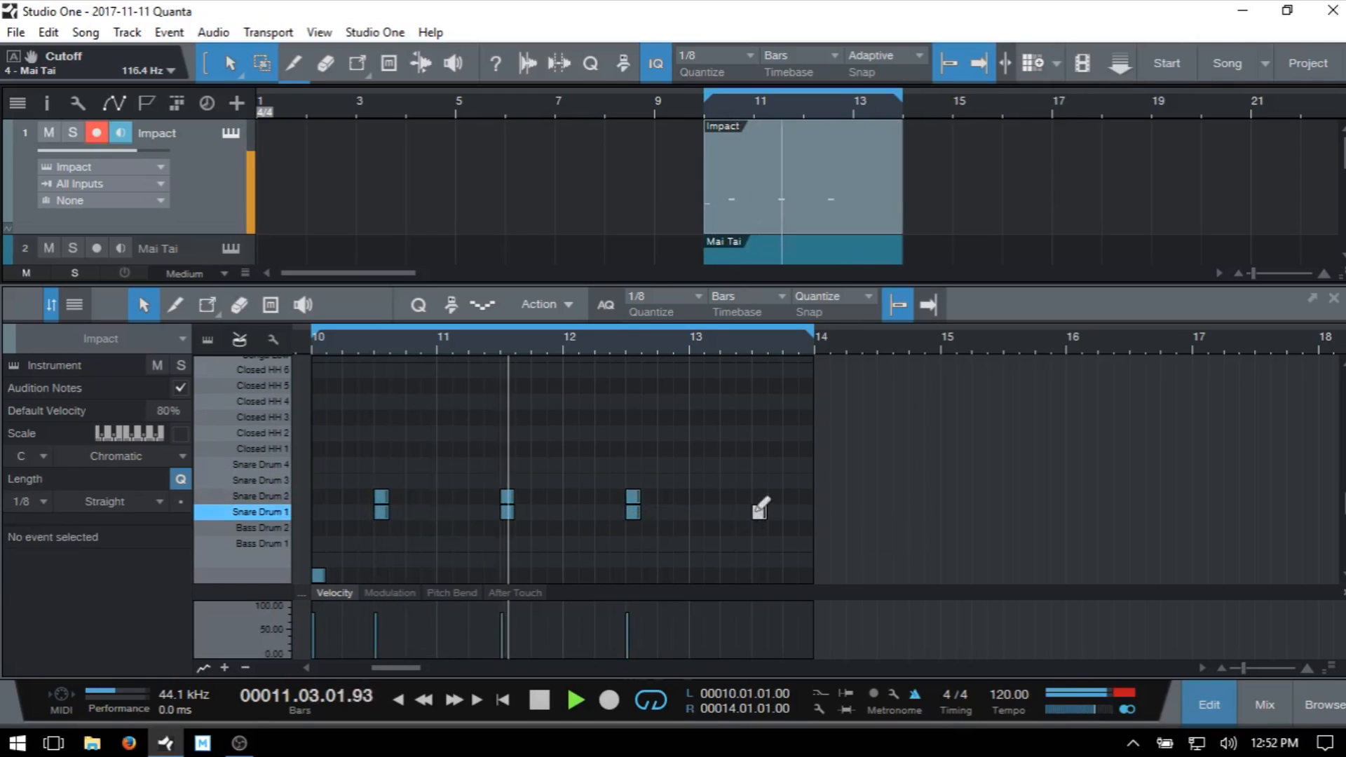
left_click(759, 493)
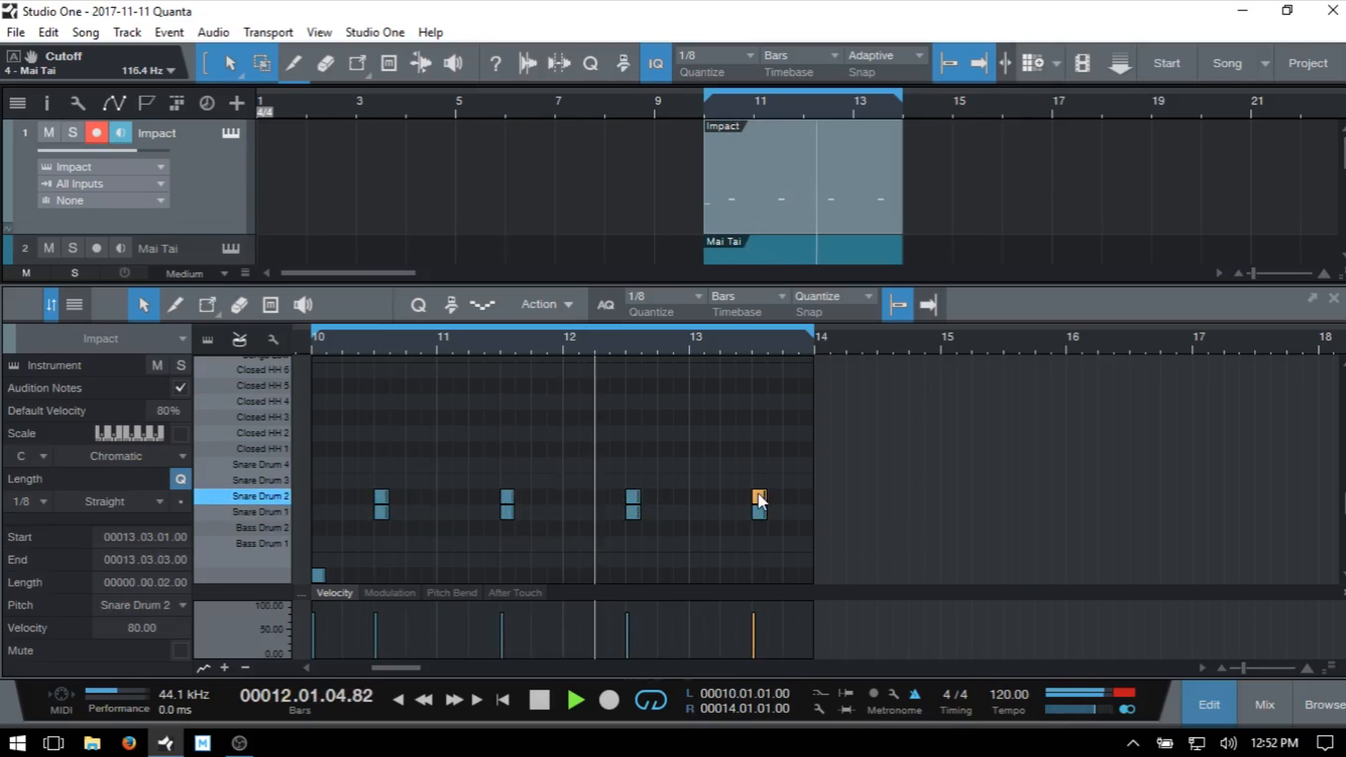
- Replace the A# 0 note on the first beat of bar 10 with a Bass Drum 1 hit
left_click(321, 576)
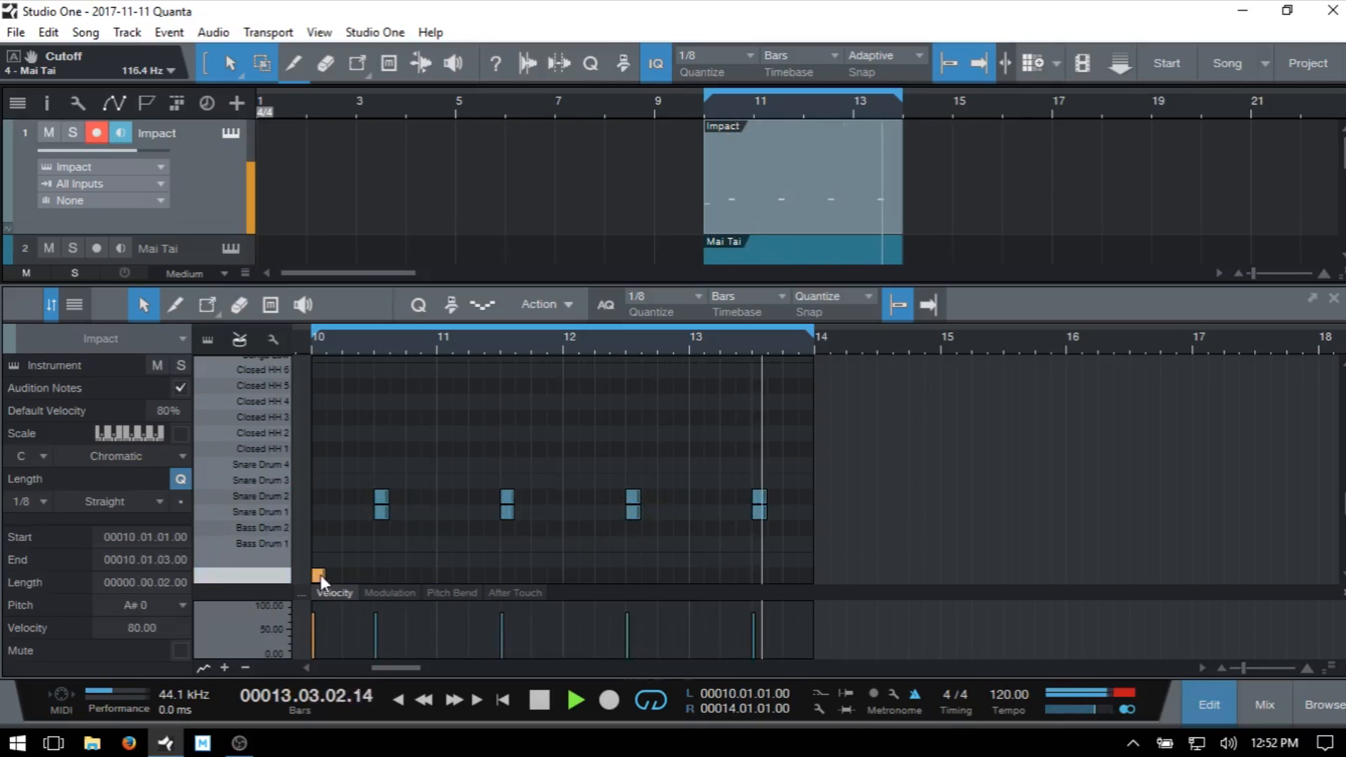
key("Delete")
scroll(372, 555, "down", 1)
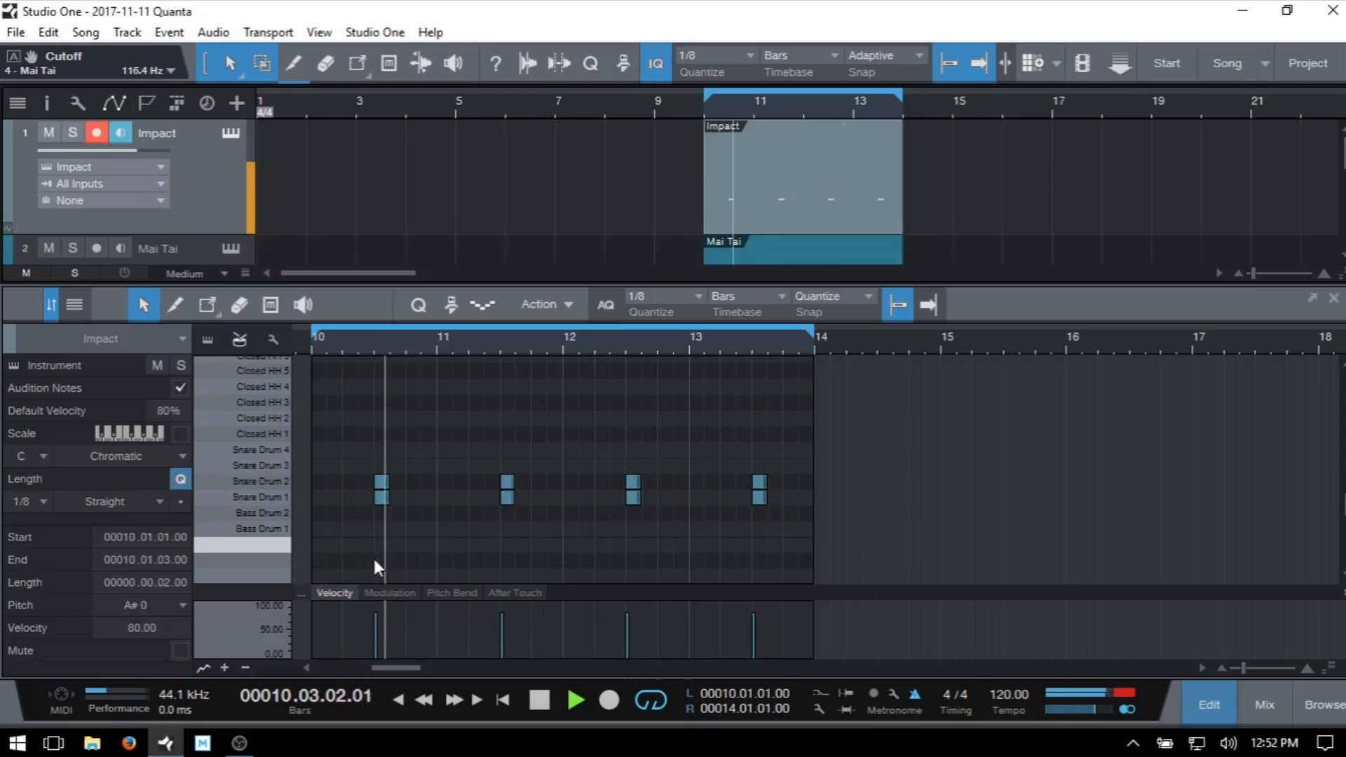
left_click(319, 532)
double_click(319, 531)
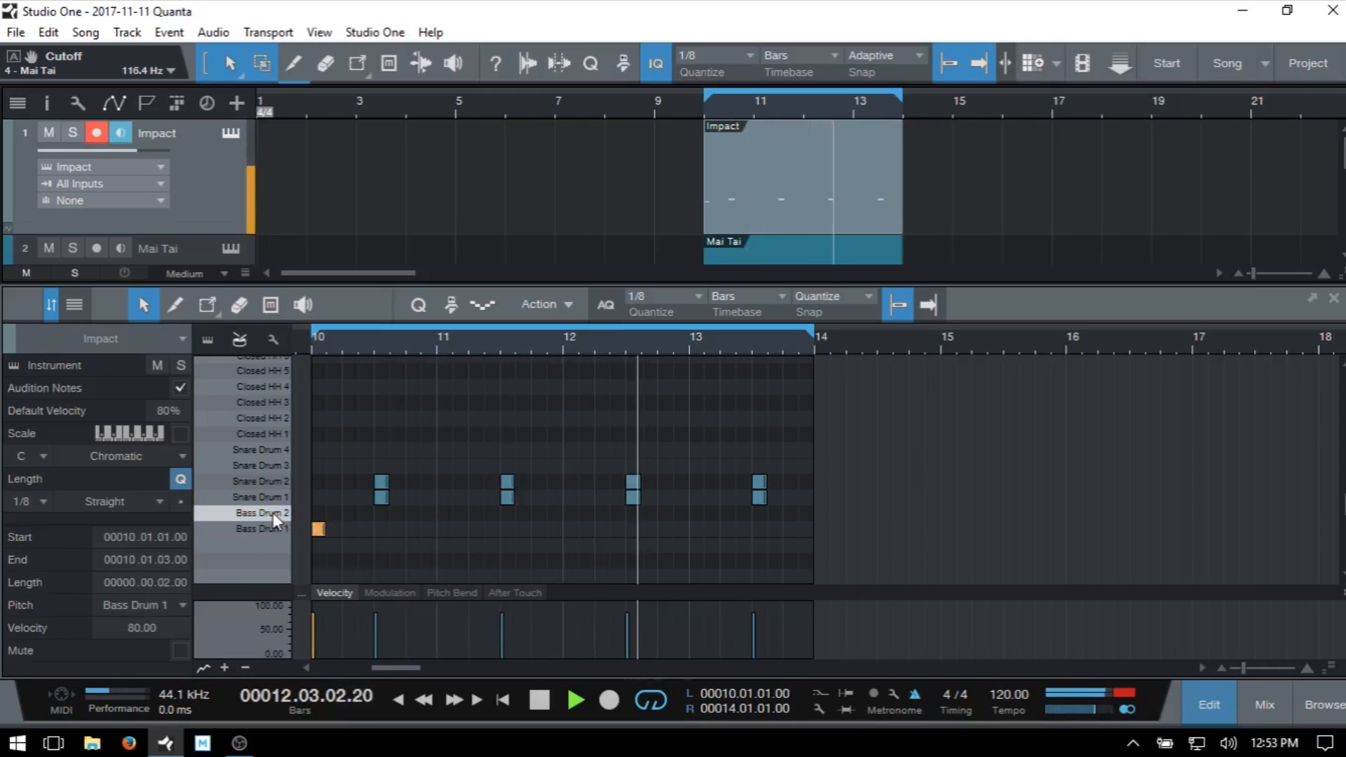
- Add Bass Drum 2 on beat 2 and Bass Drum 1 on beat 4 of bar 10, plus a Bass Drum 1 hit at 11.01.03
double_click(349, 513)
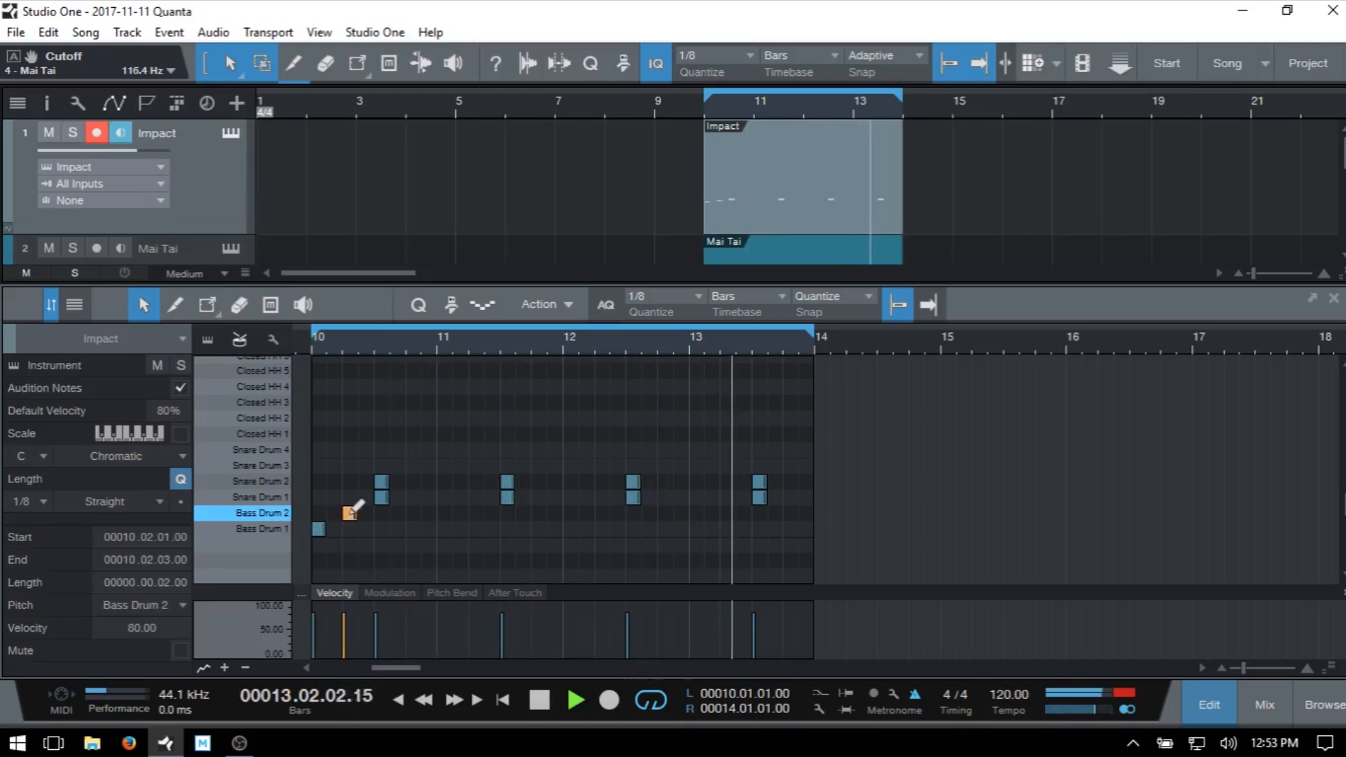
double_click(412, 530)
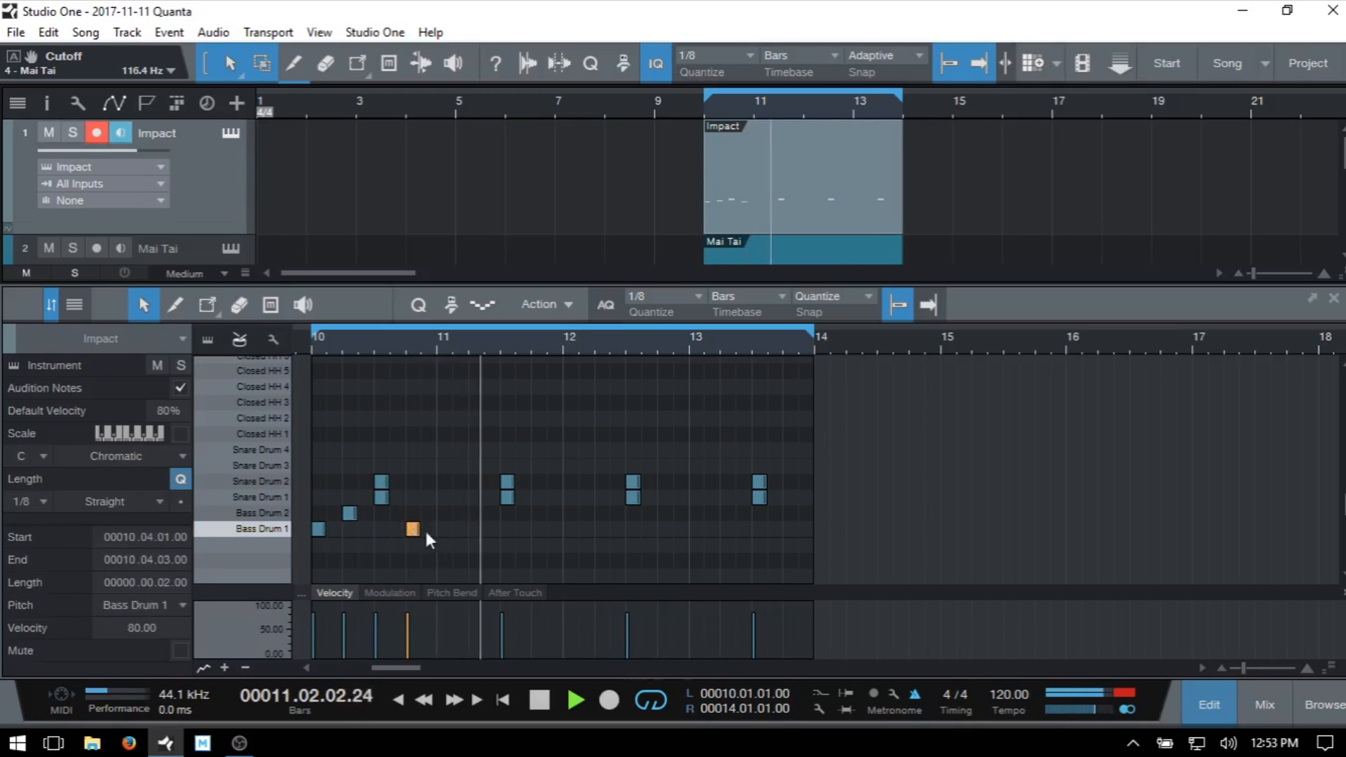
double_click(472, 529)
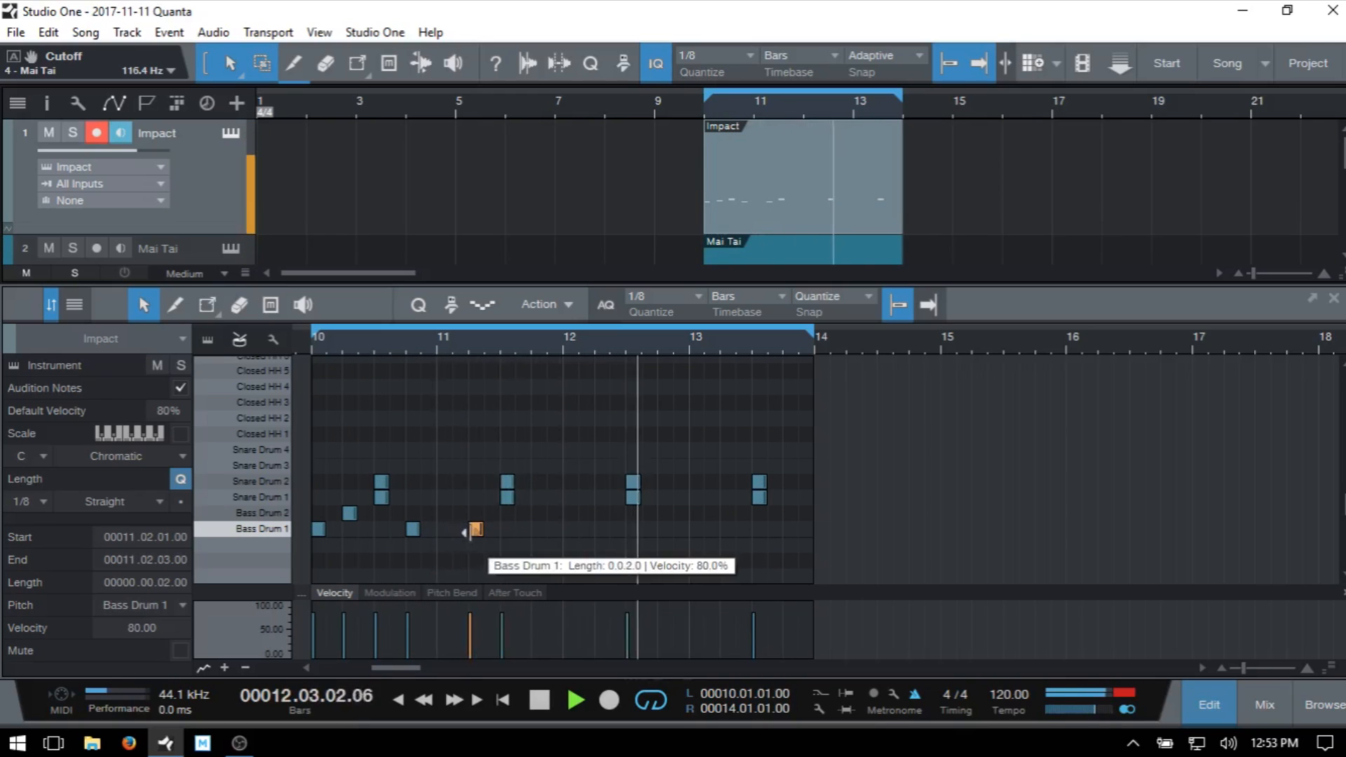
left_click_drag(475, 530, 458, 530)
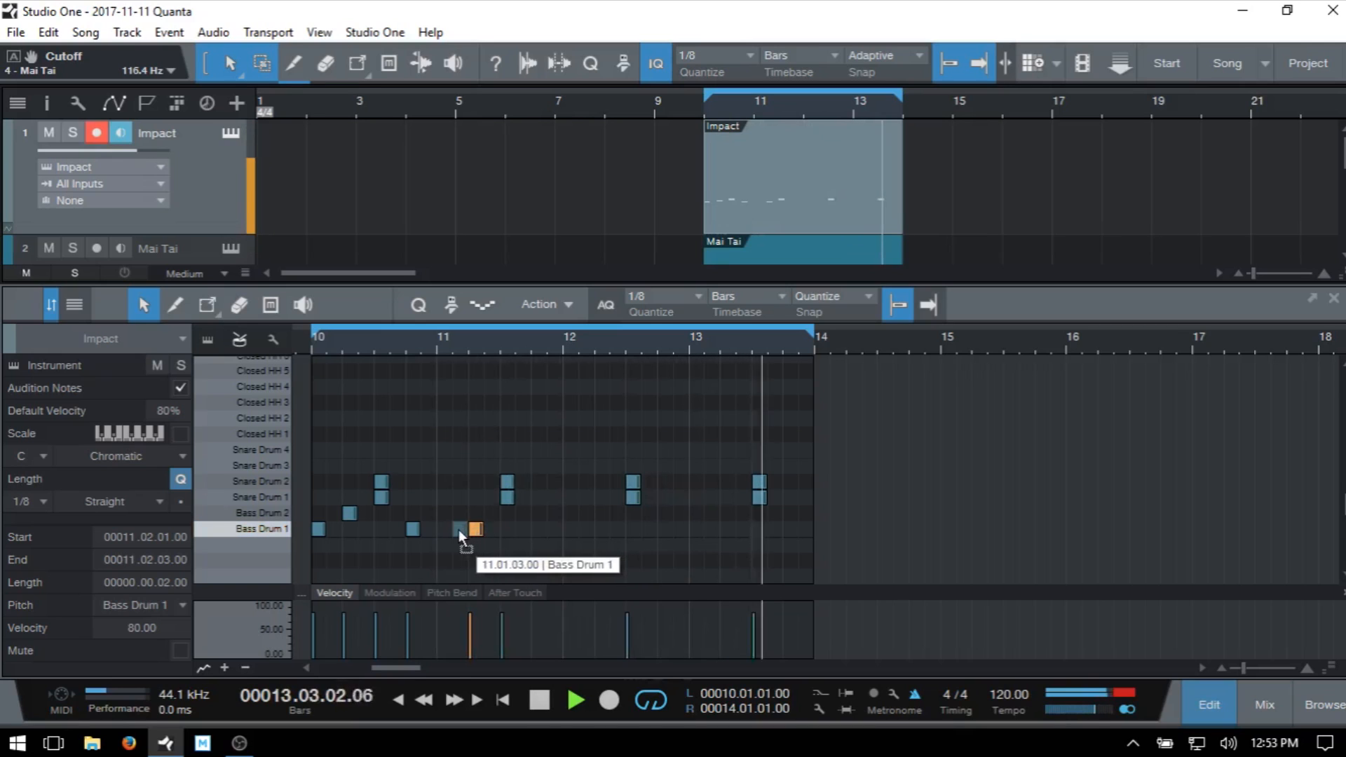
- Add Bass Drum 1 hits at 11.03.03 and 12.01.01, and Bass Drum 2 hits at 11.04.03 and 12.01.03
key("e")
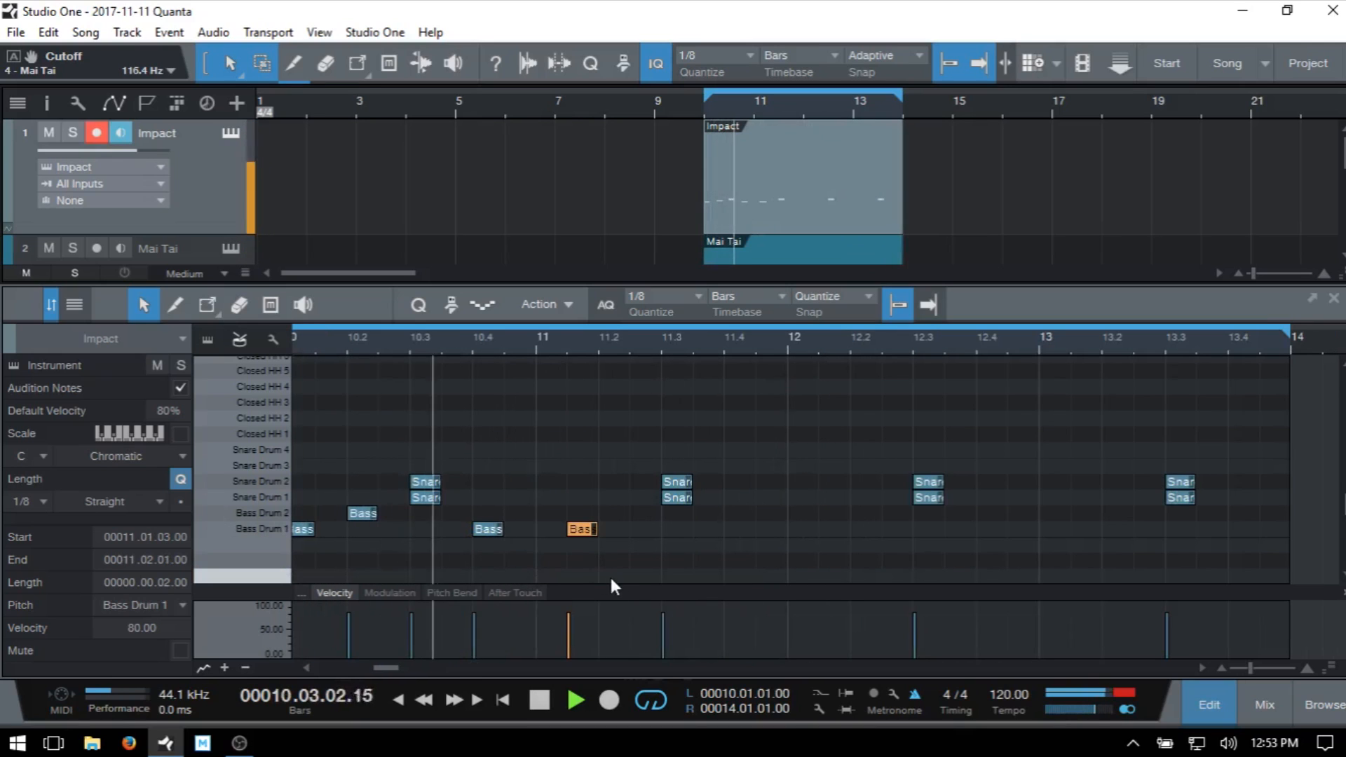
double_click(710, 529)
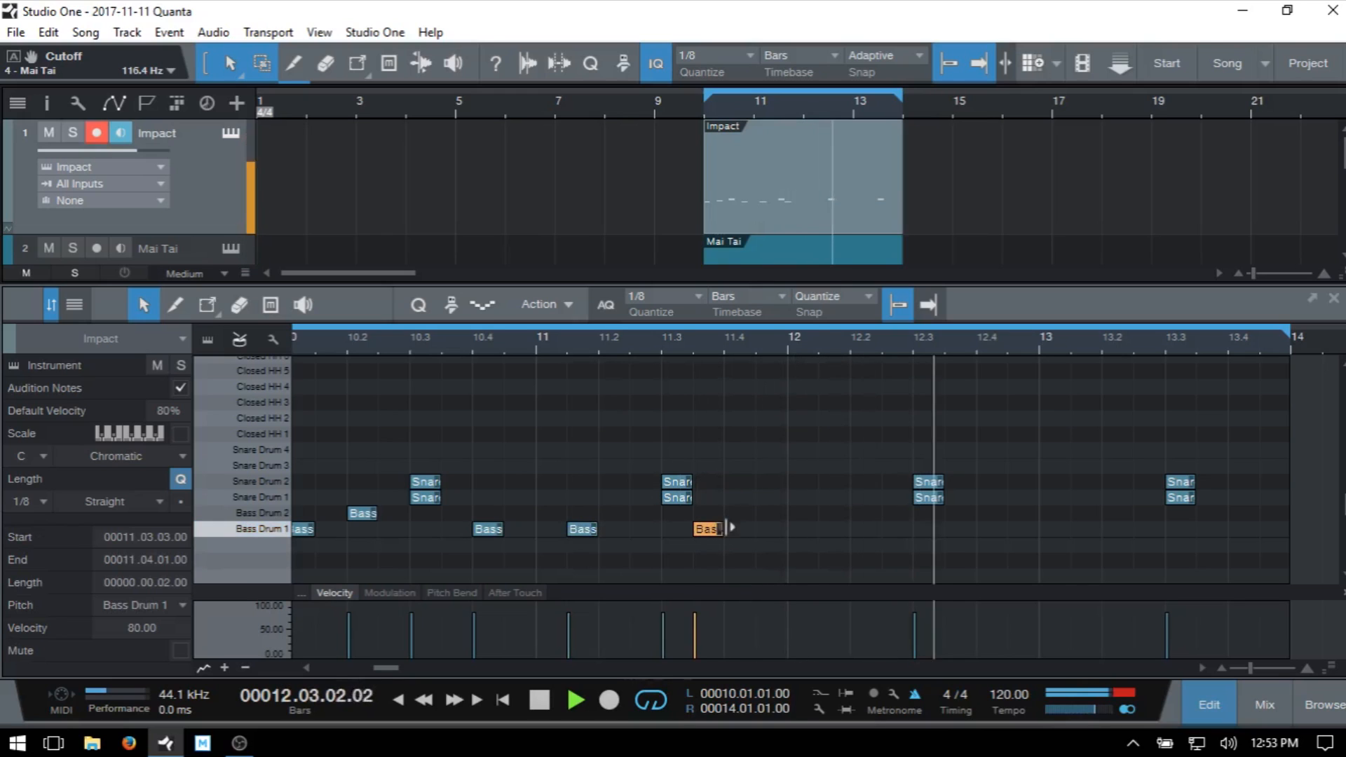
double_click(760, 512)
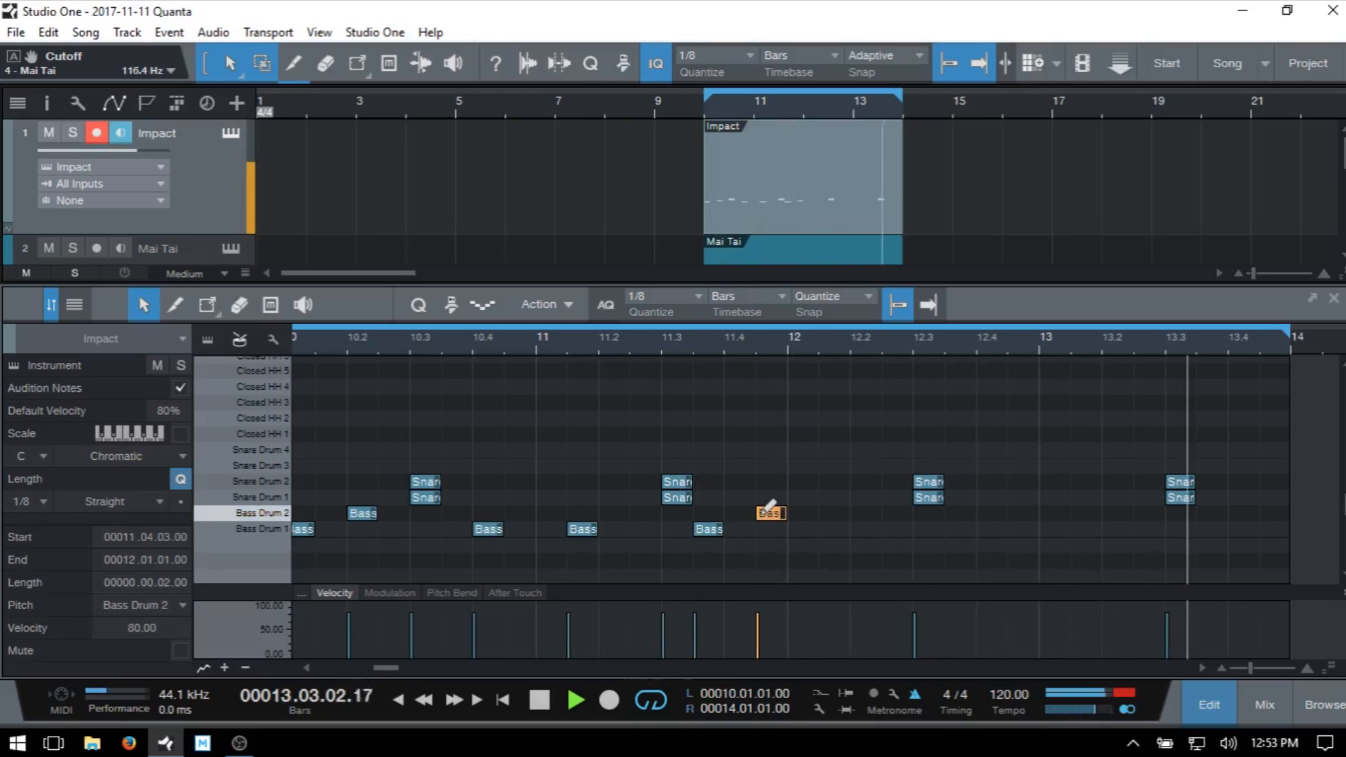
double_click(831, 527)
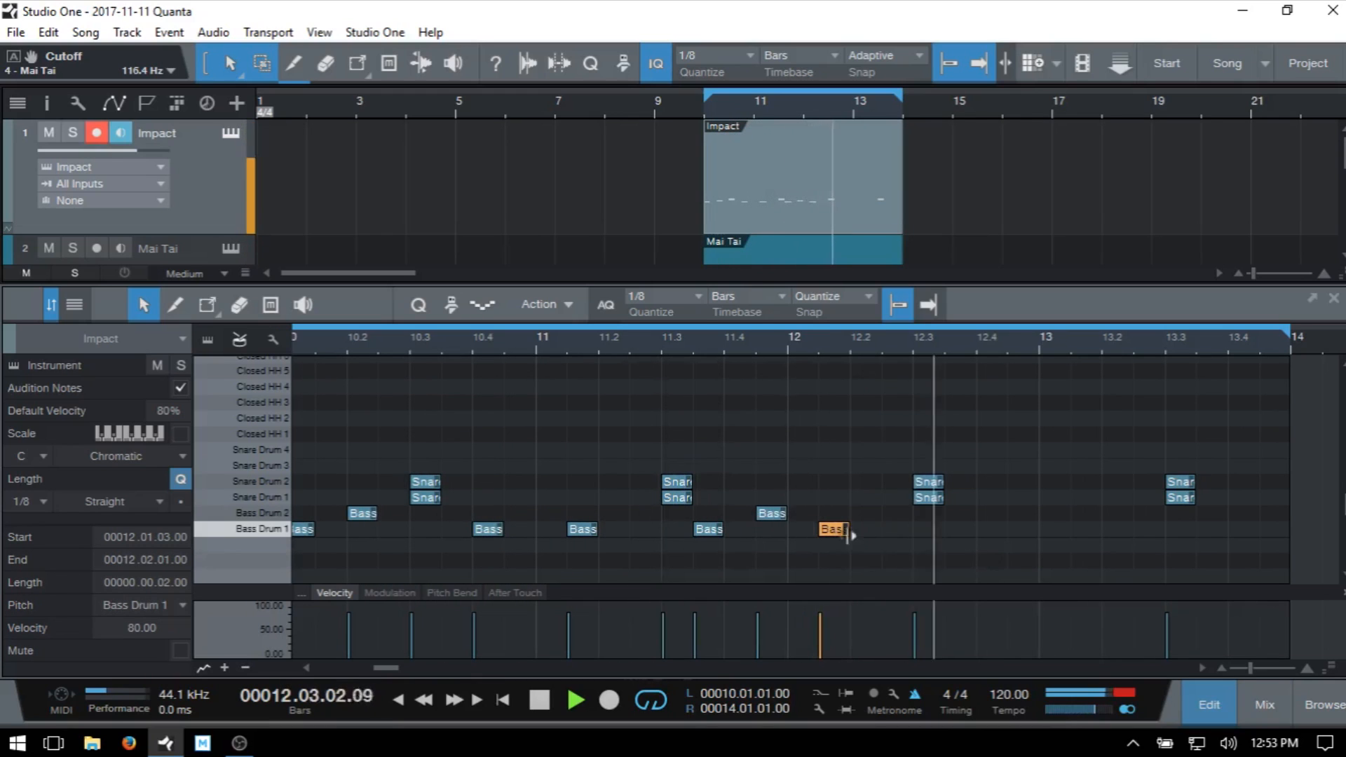
left_click_drag(835, 528, 806, 528)
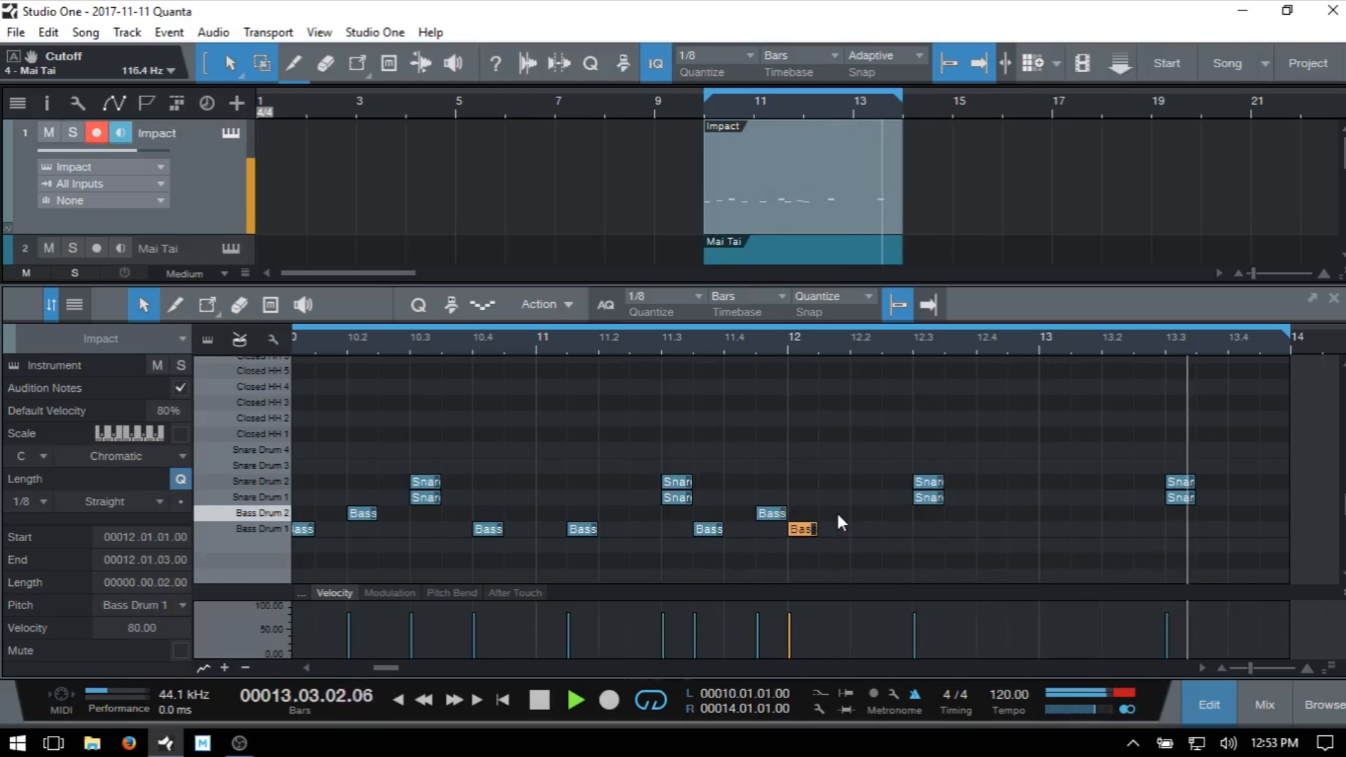
double_click(835, 512)
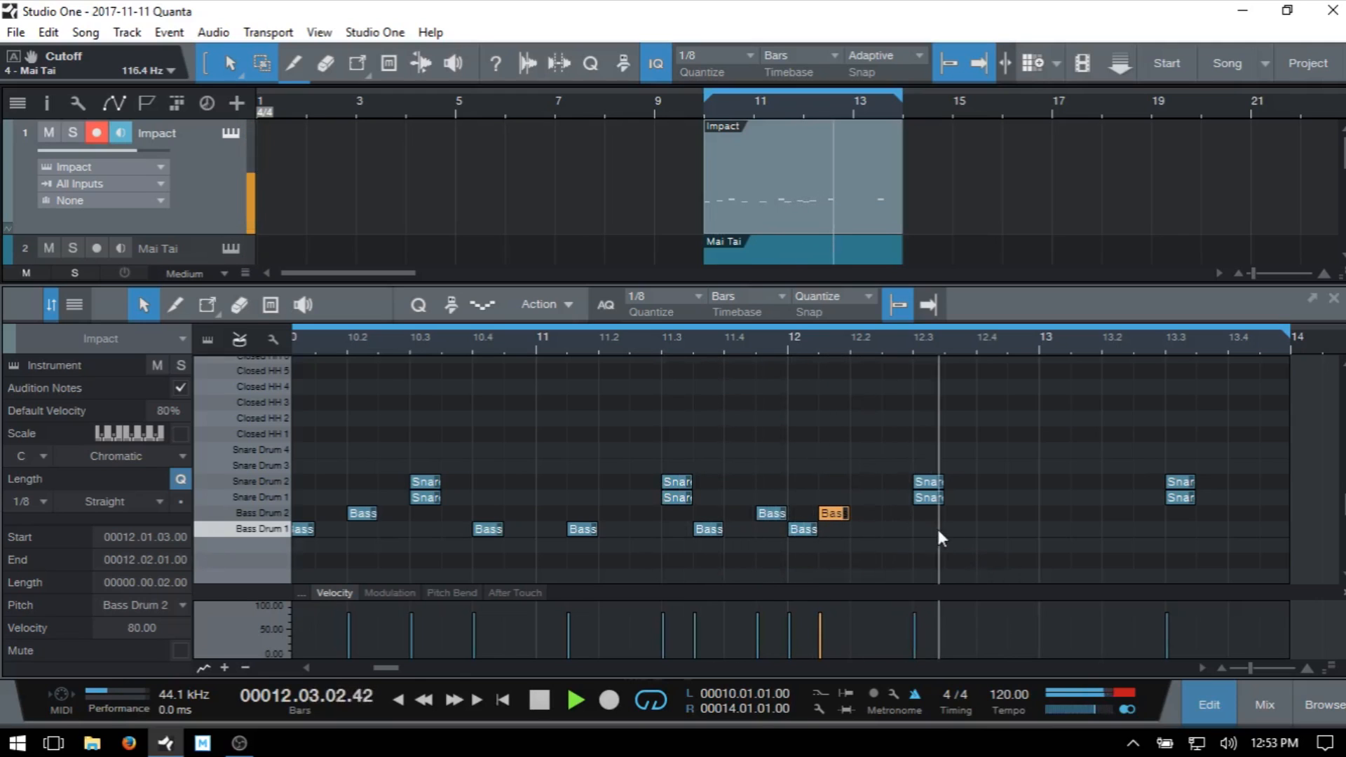
- Add three consecutive Bass Drum 1 hits at 12.04.01, 12.04.03 and 13.01.01
left_click(991, 527)
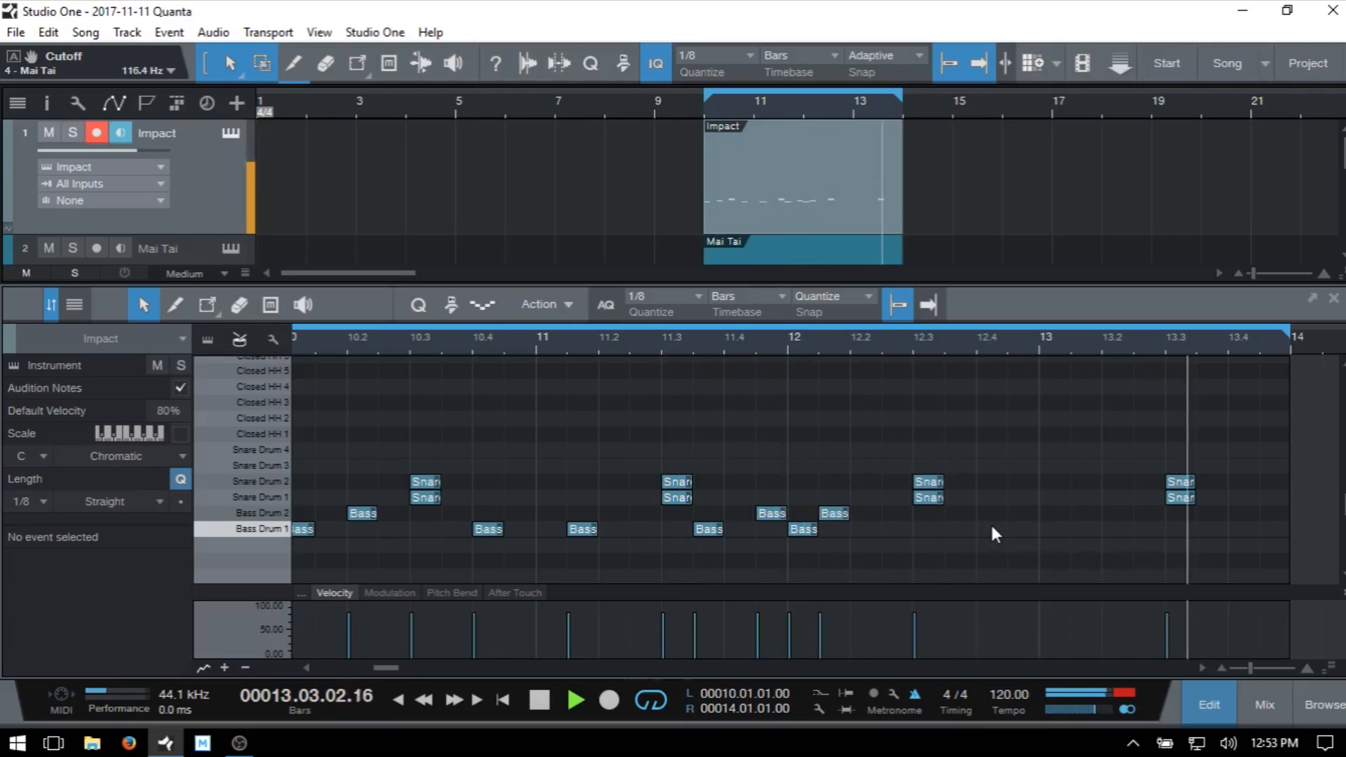
left_click(991, 527, "ctrl")
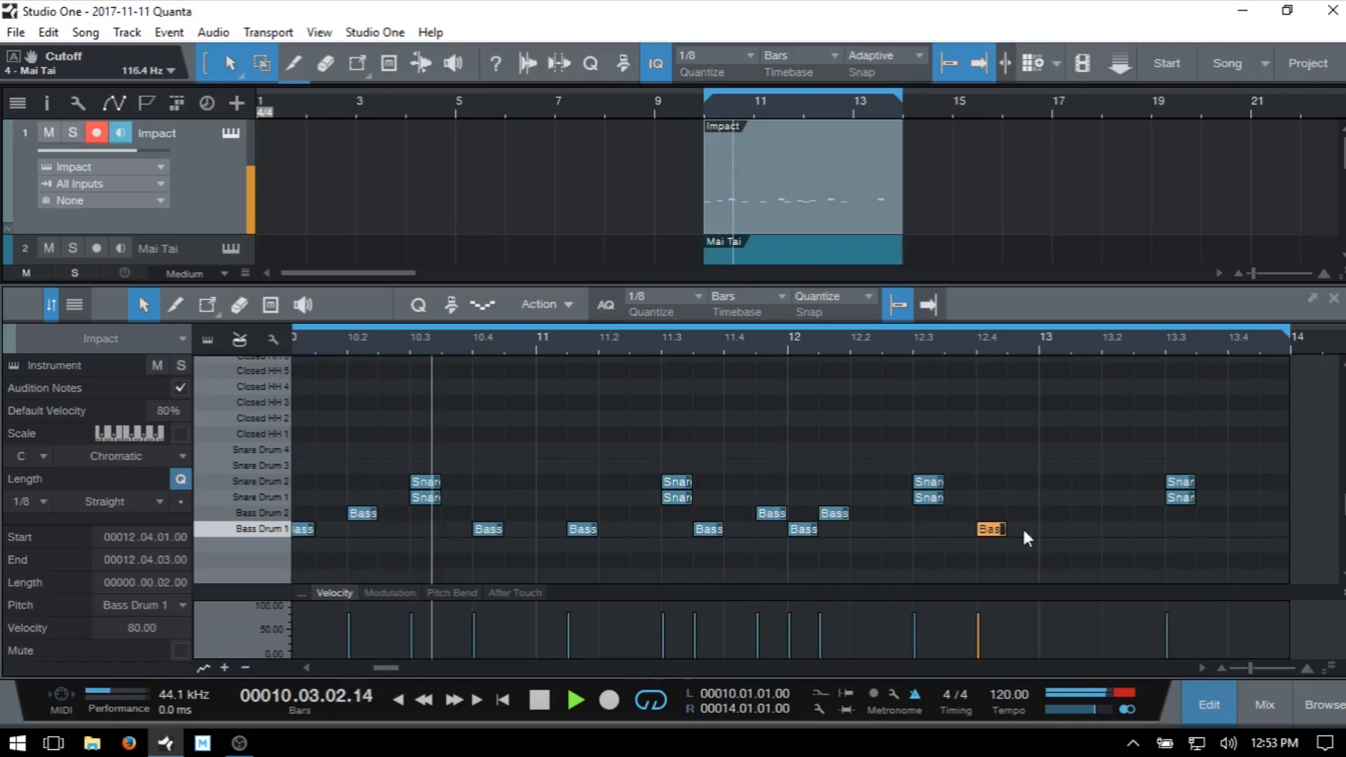
left_click(1022, 530)
left_click(1049, 527)
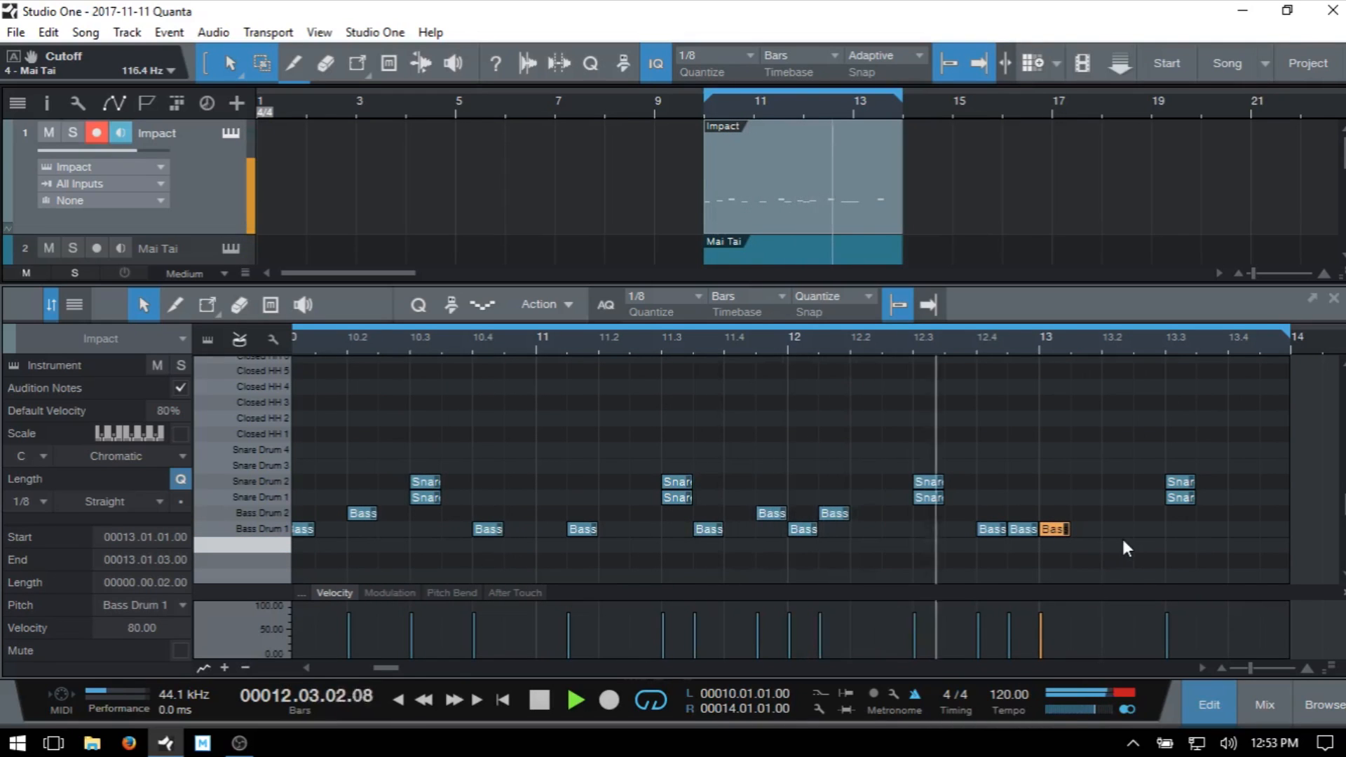
- Add Bass Drum 1 hits at 13.03.03, 13.04.01 and 13.04.03, and remove the one at 13.04.01
left_click(1212, 529)
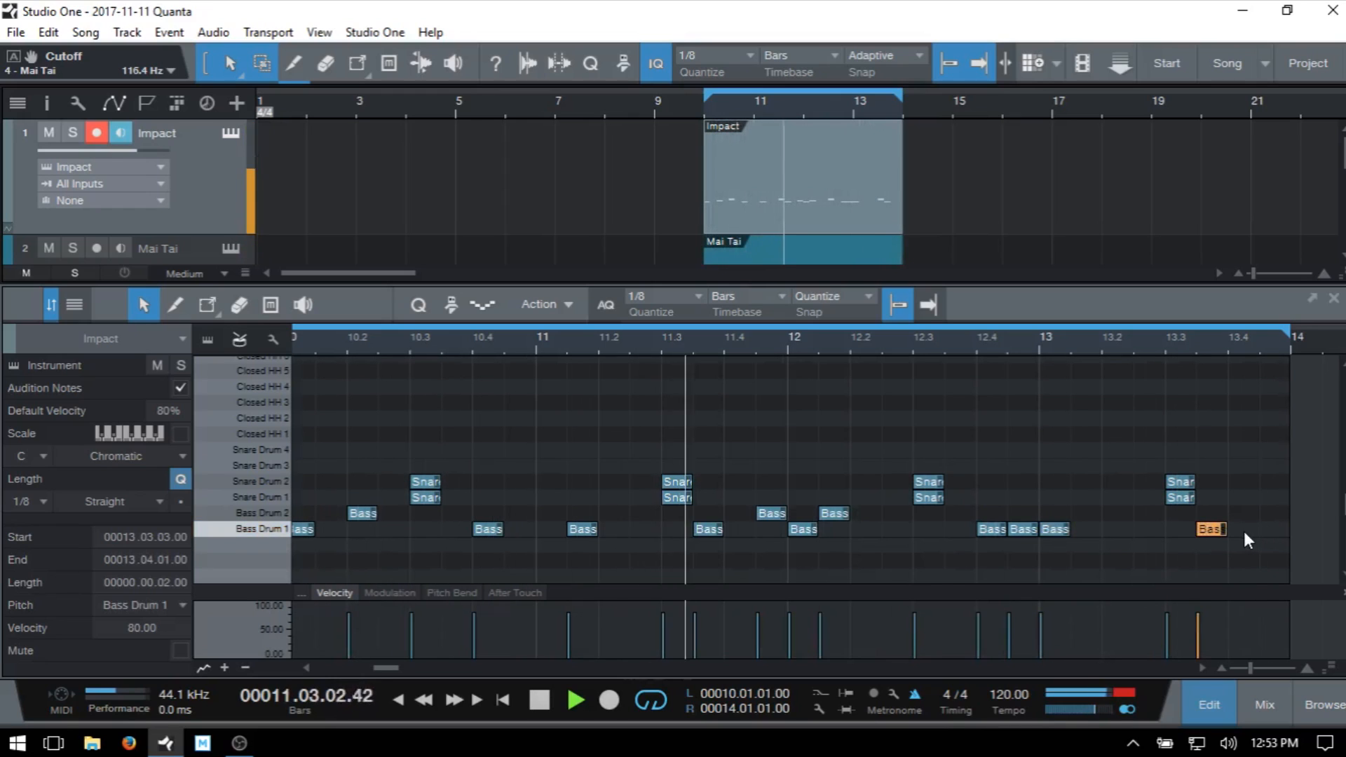
left_click(1245, 531)
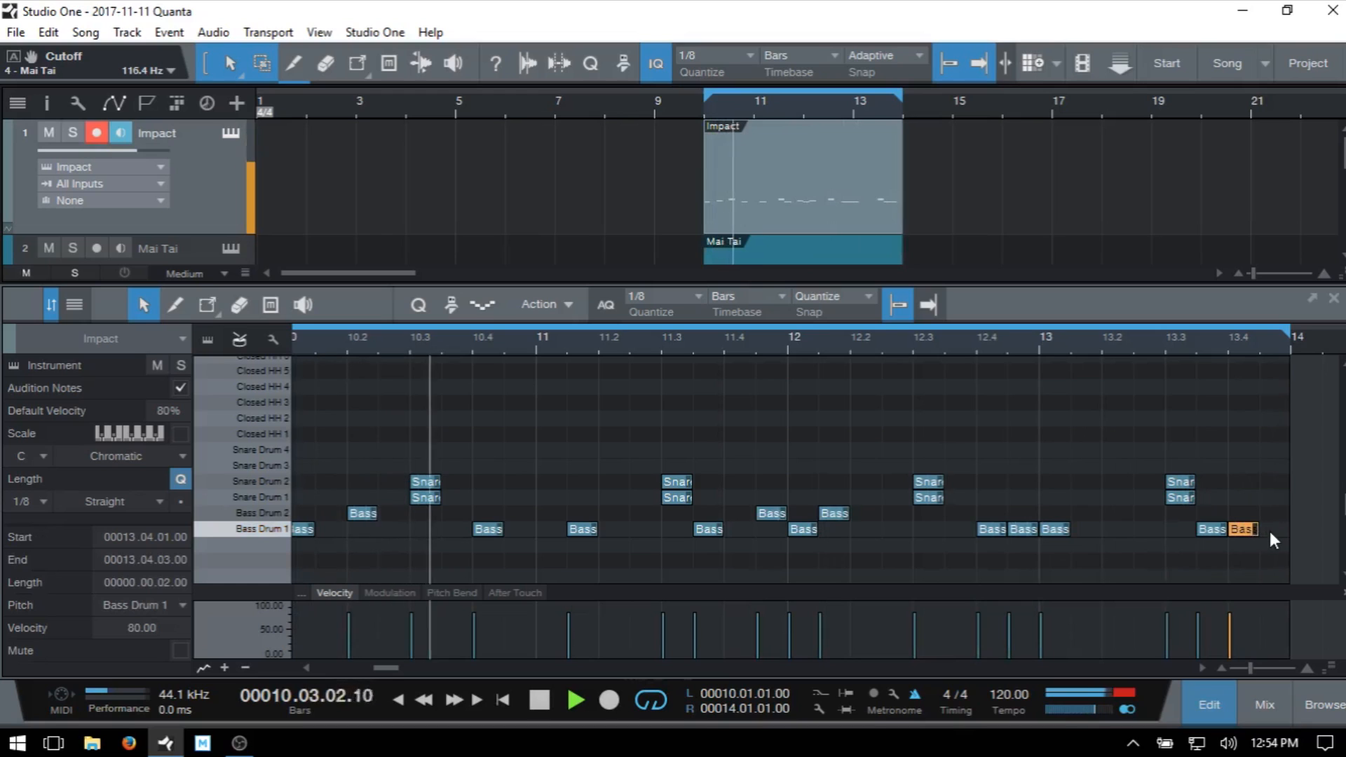
left_click(1269, 529)
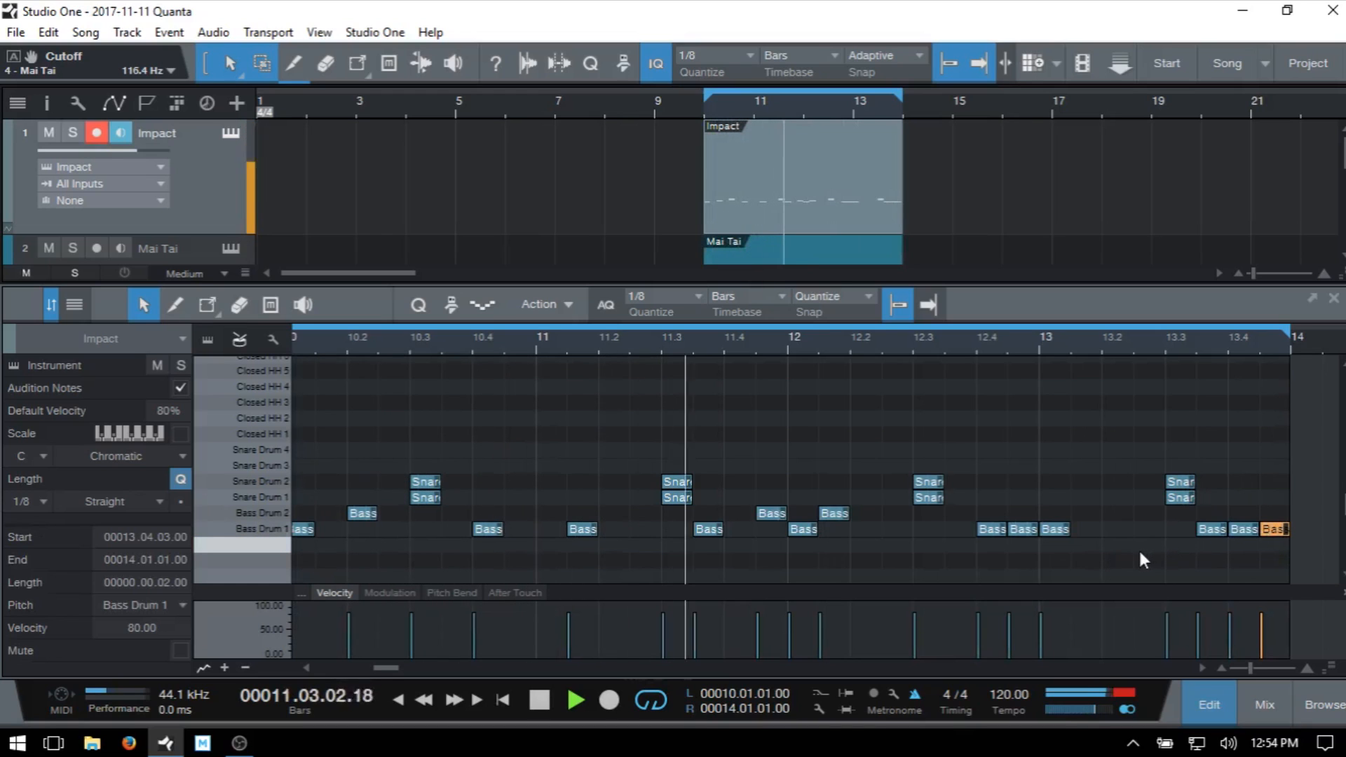
double_click(1245, 531)
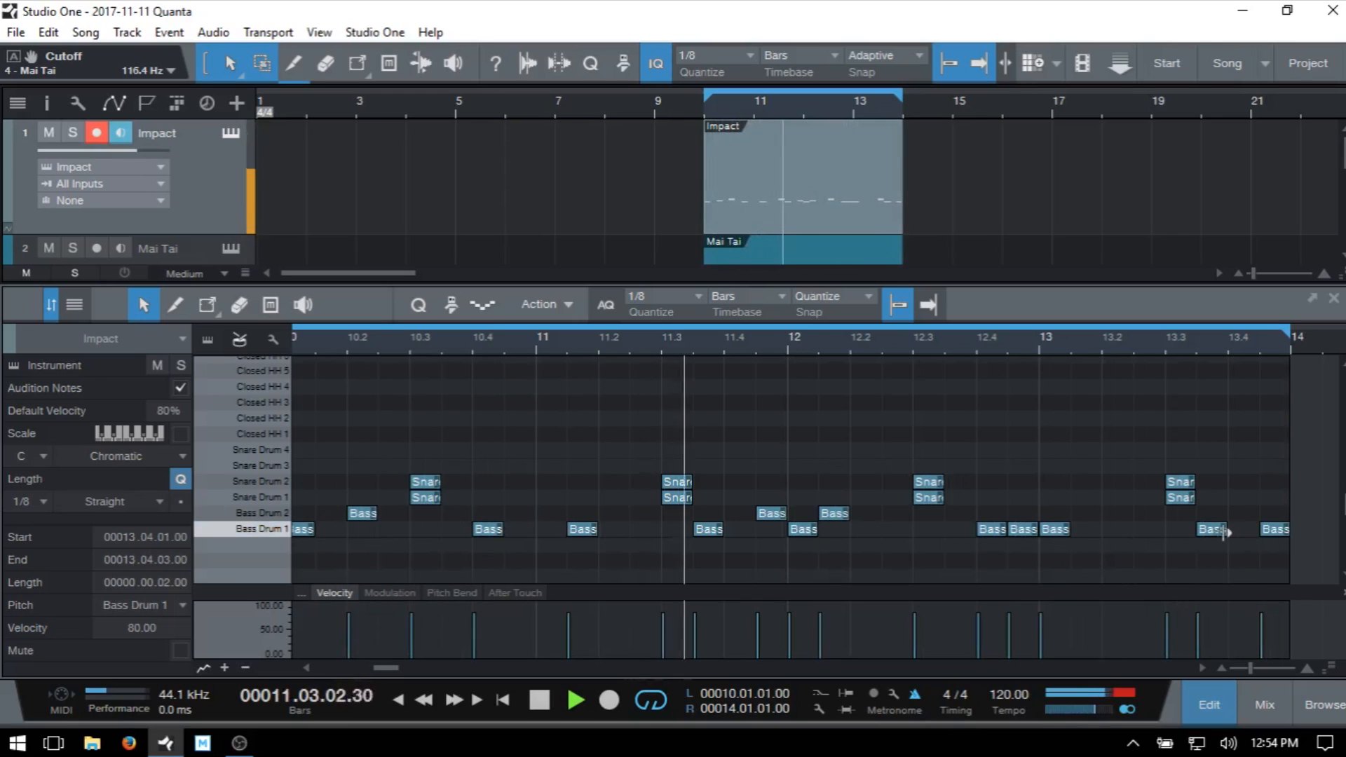
- Stop playback and set the quantize grid to 1/16
key("space")
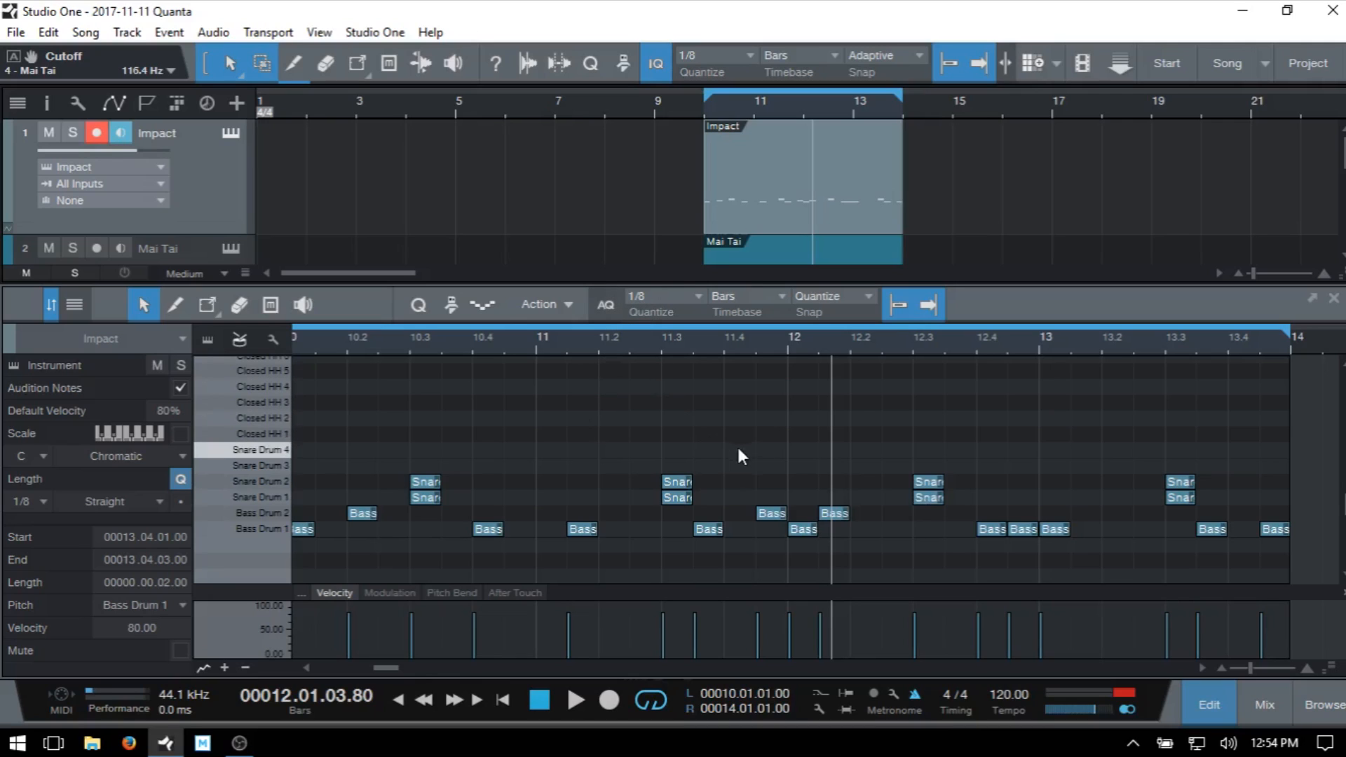
left_click(698, 298)
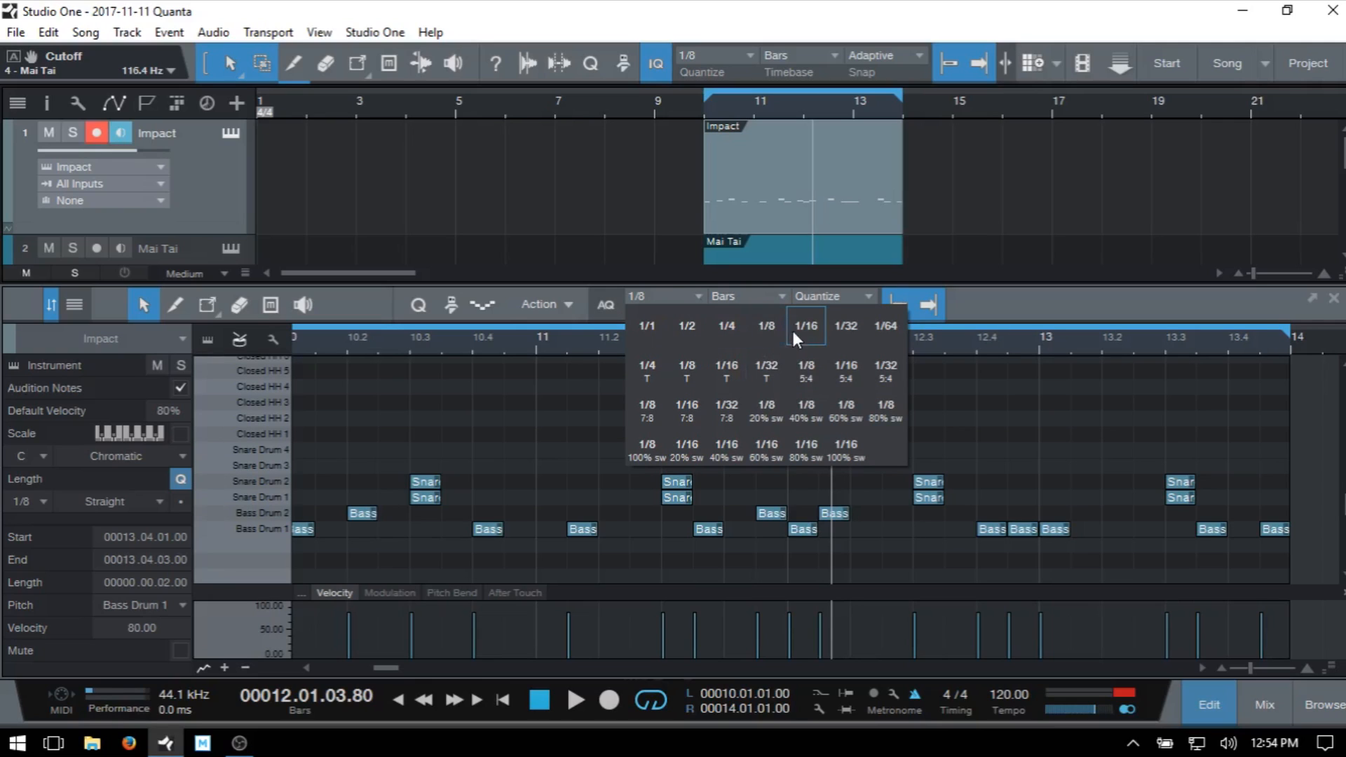
left_click(811, 326)
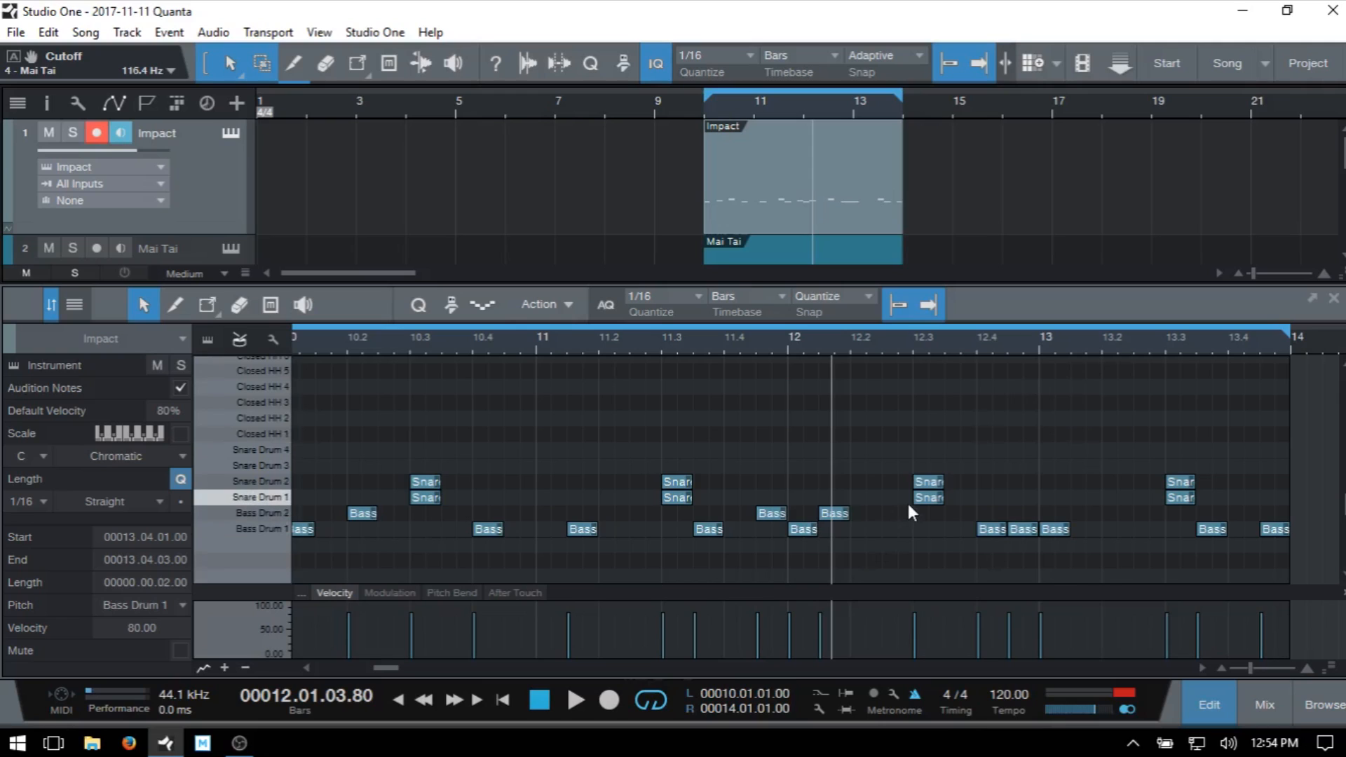
key("e")
key("e")
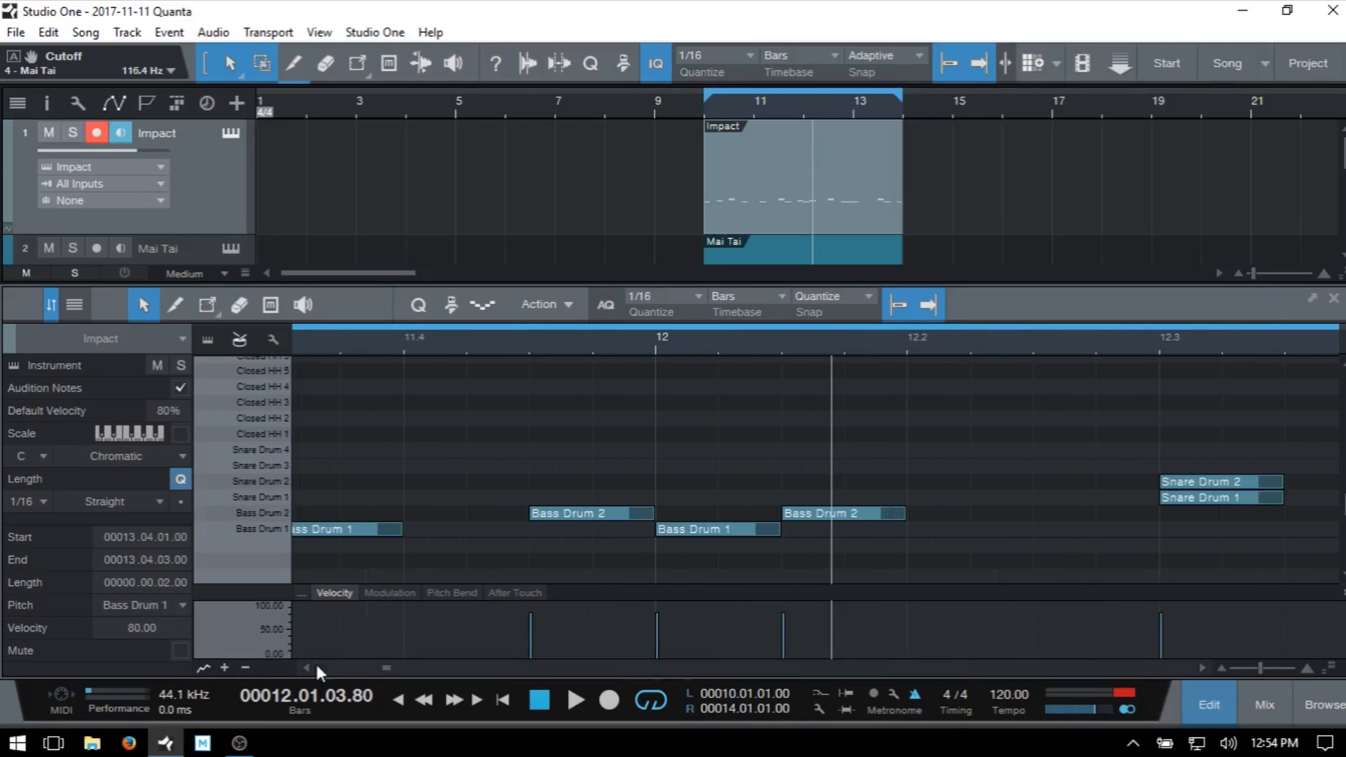
left_click(1202, 670)
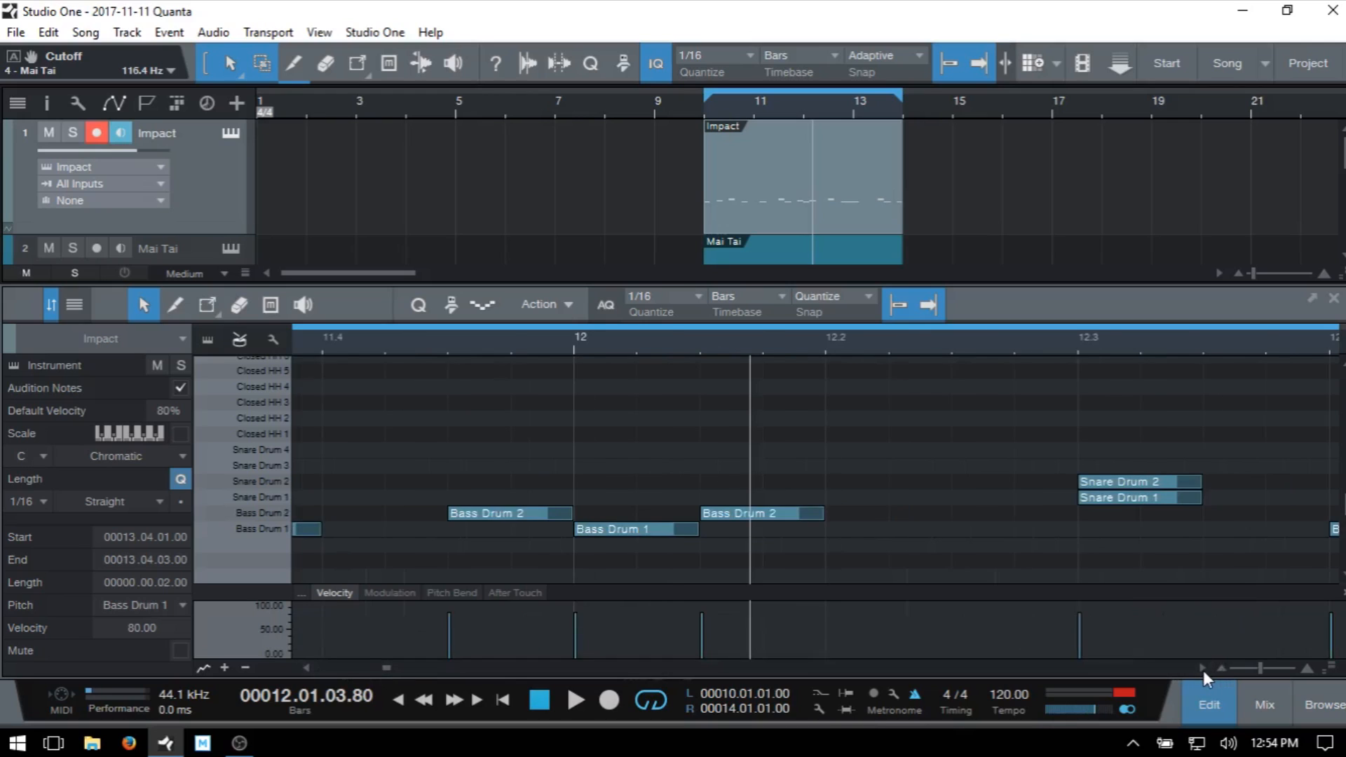
key("w")
key("w")
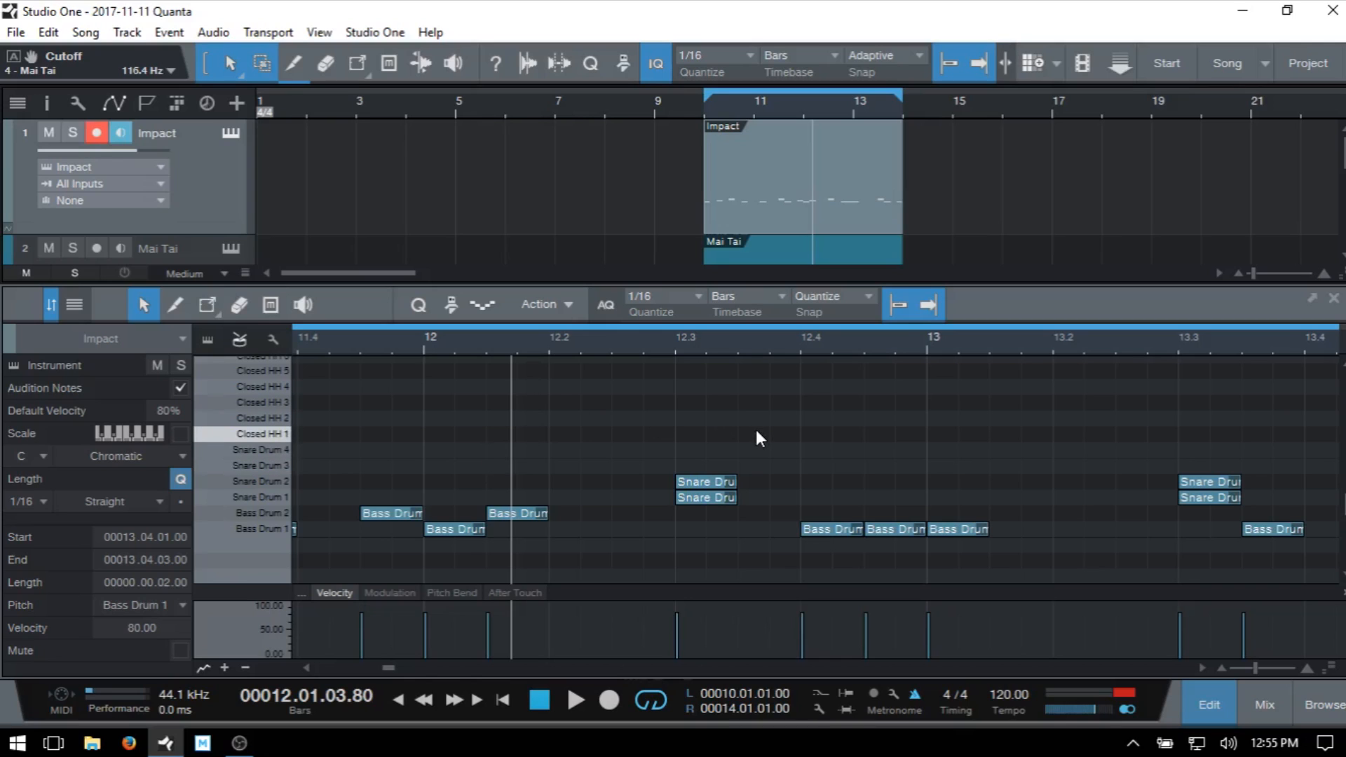
- Play the looped drum pattern in bars 10 to 13 to check it, and stop playback
key("space")
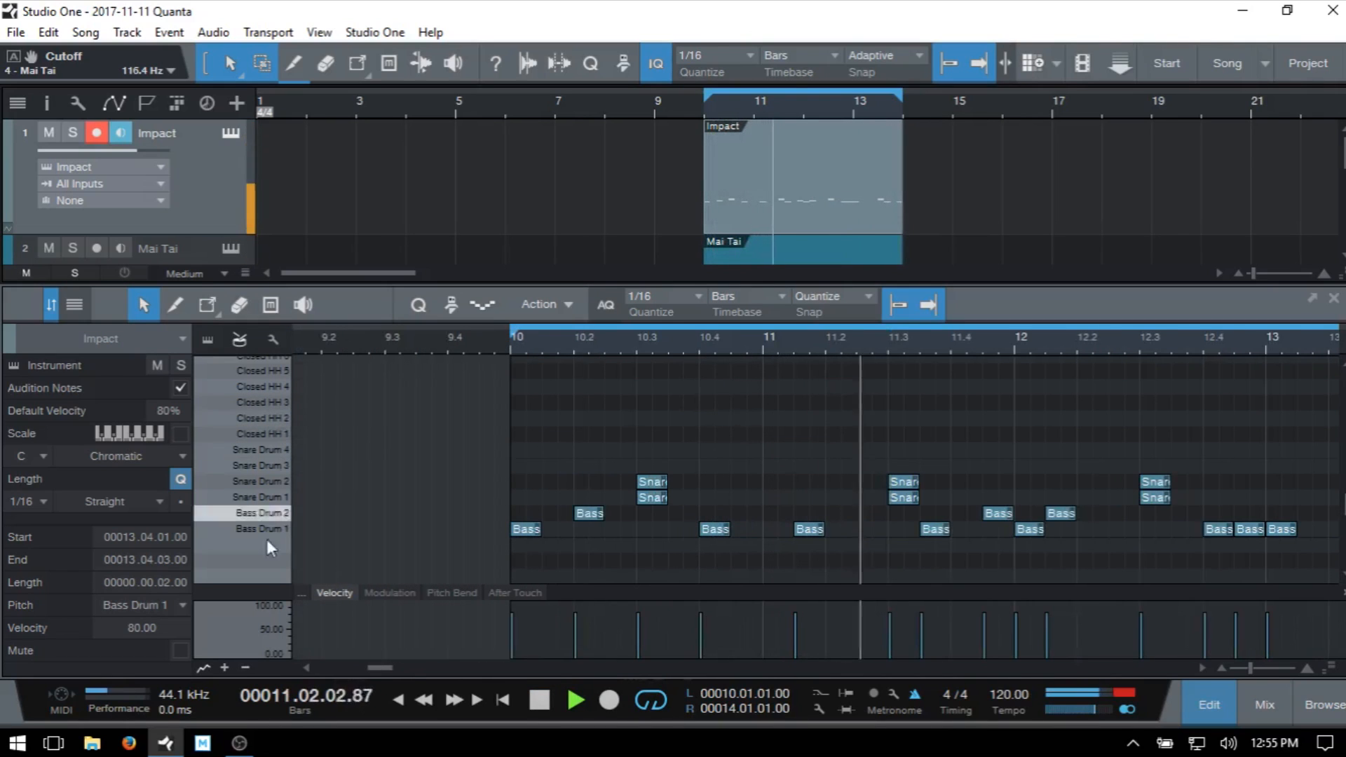
left_click_drag(377, 666, 383, 666)
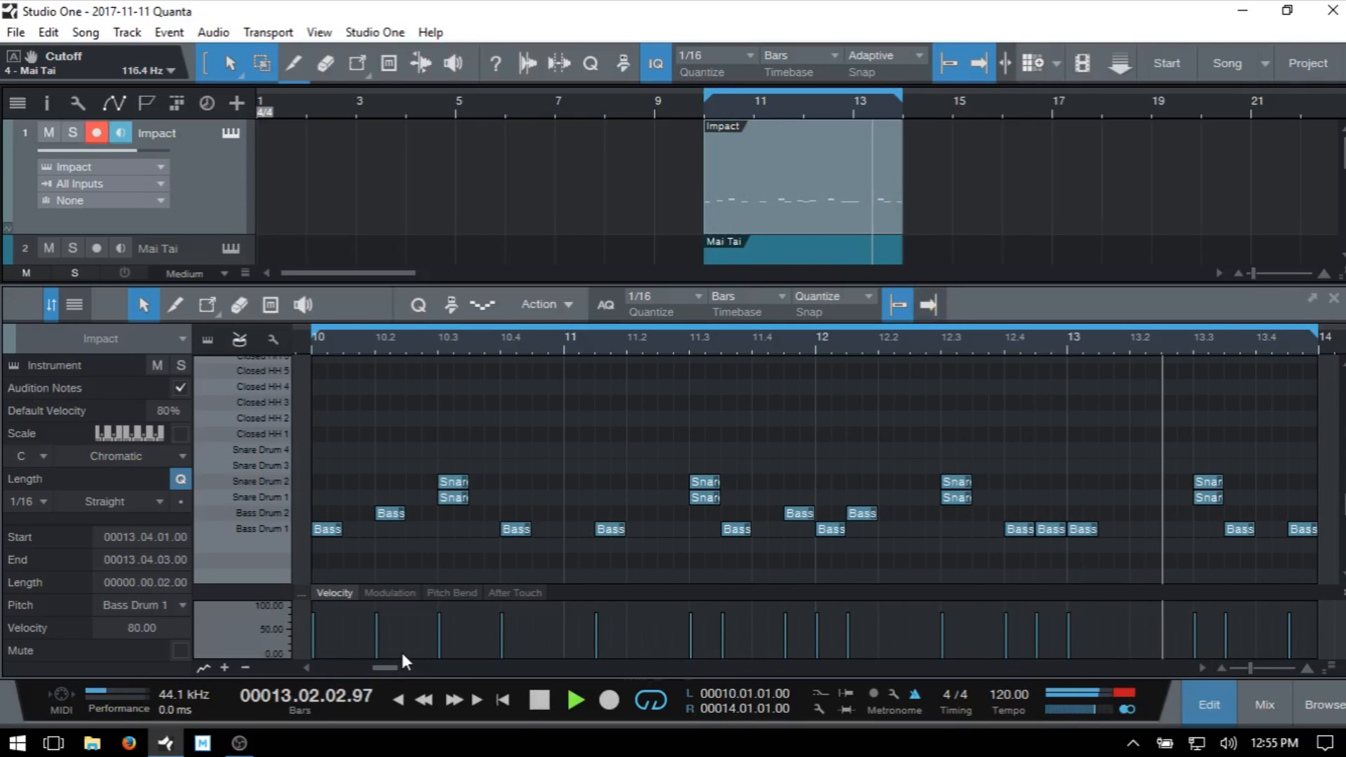
key("space")
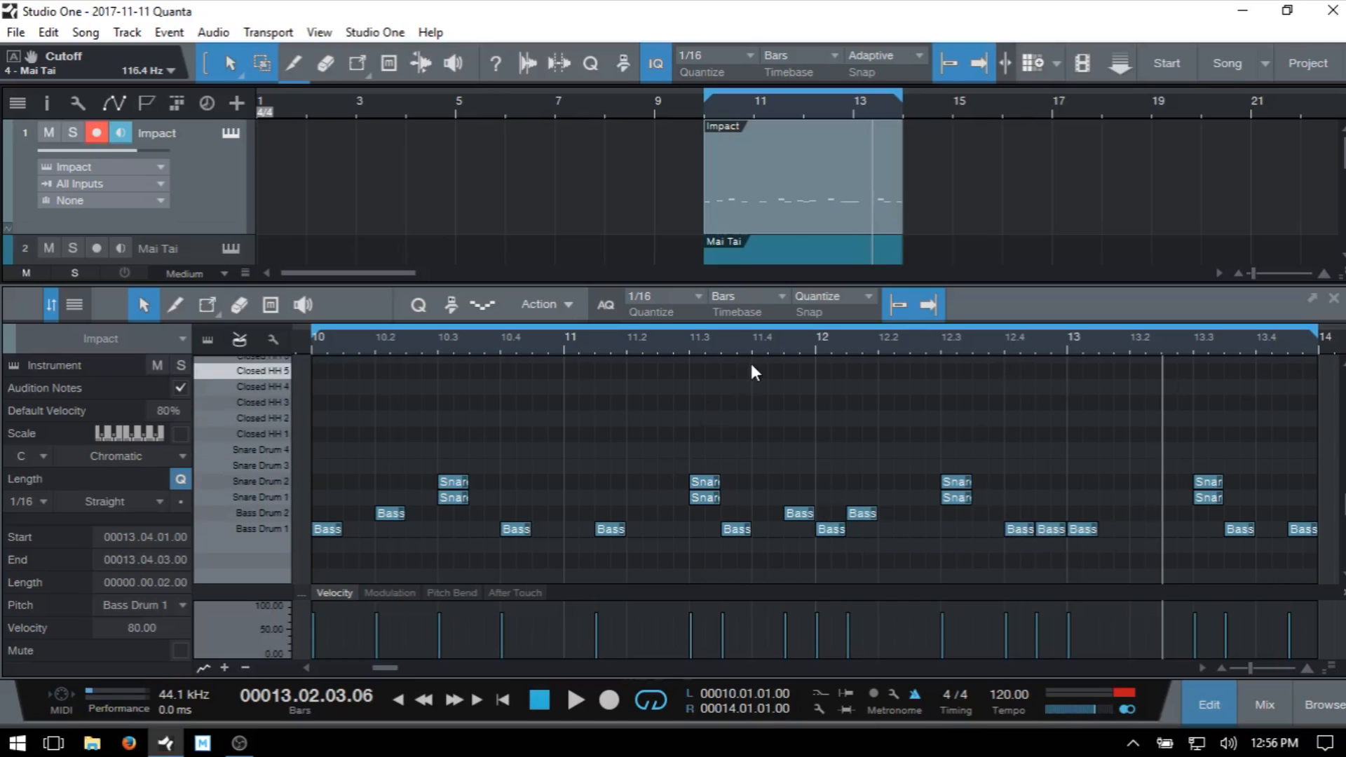
- Enlarge the drum pattern's time scale and play the loop with Autoscroll following the playhead
left_click_drag(765, 344, 761, 391)
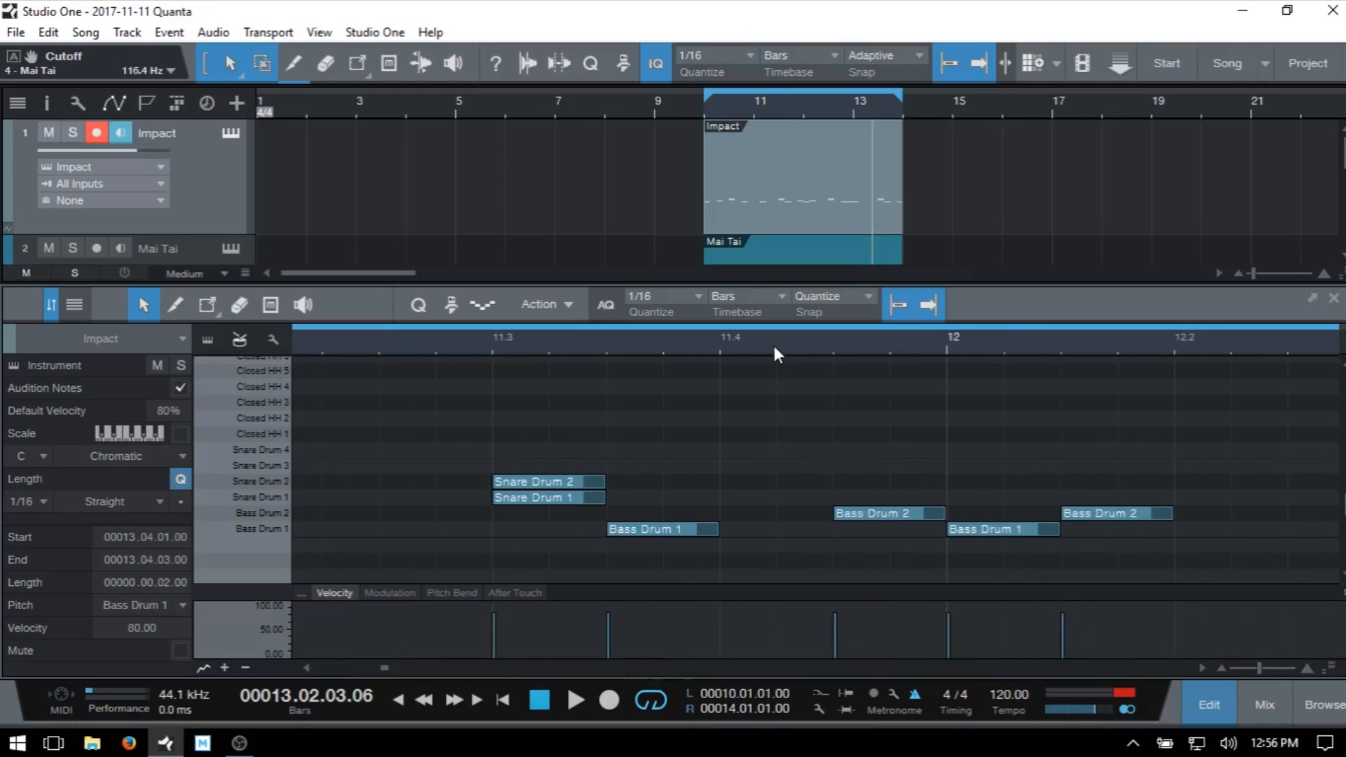
key("f")
key("f")
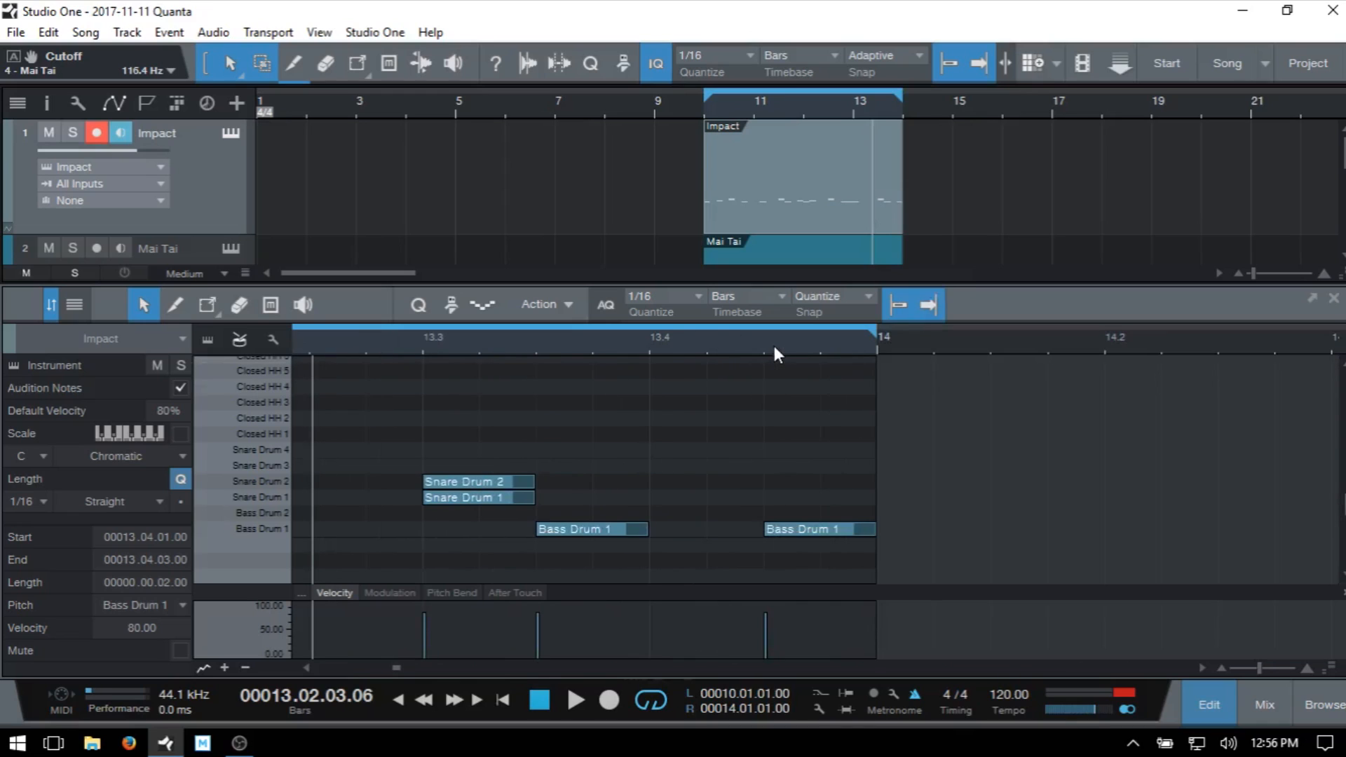
key("space")
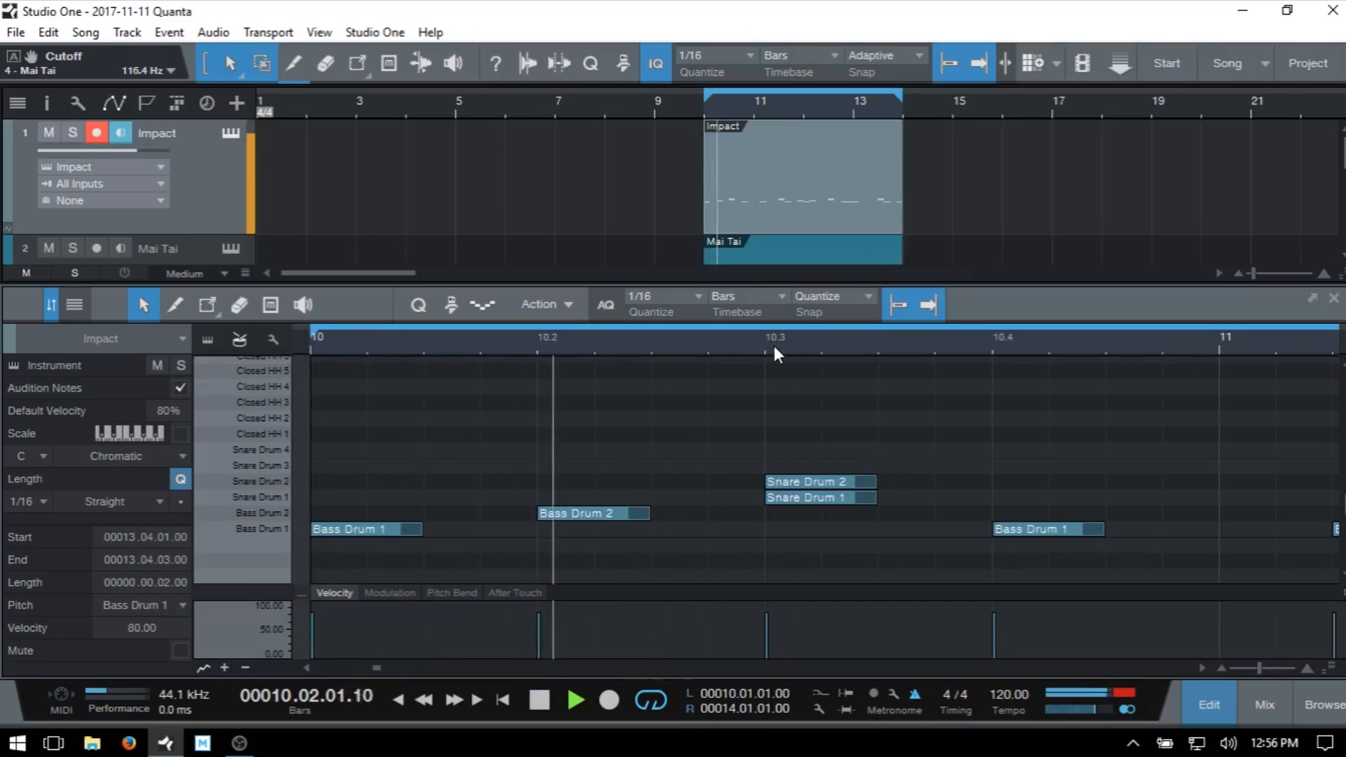
- Turn off Autoscroll in the note editor and reduce the time scale until bars 10 to 14 fit in view
key("f")
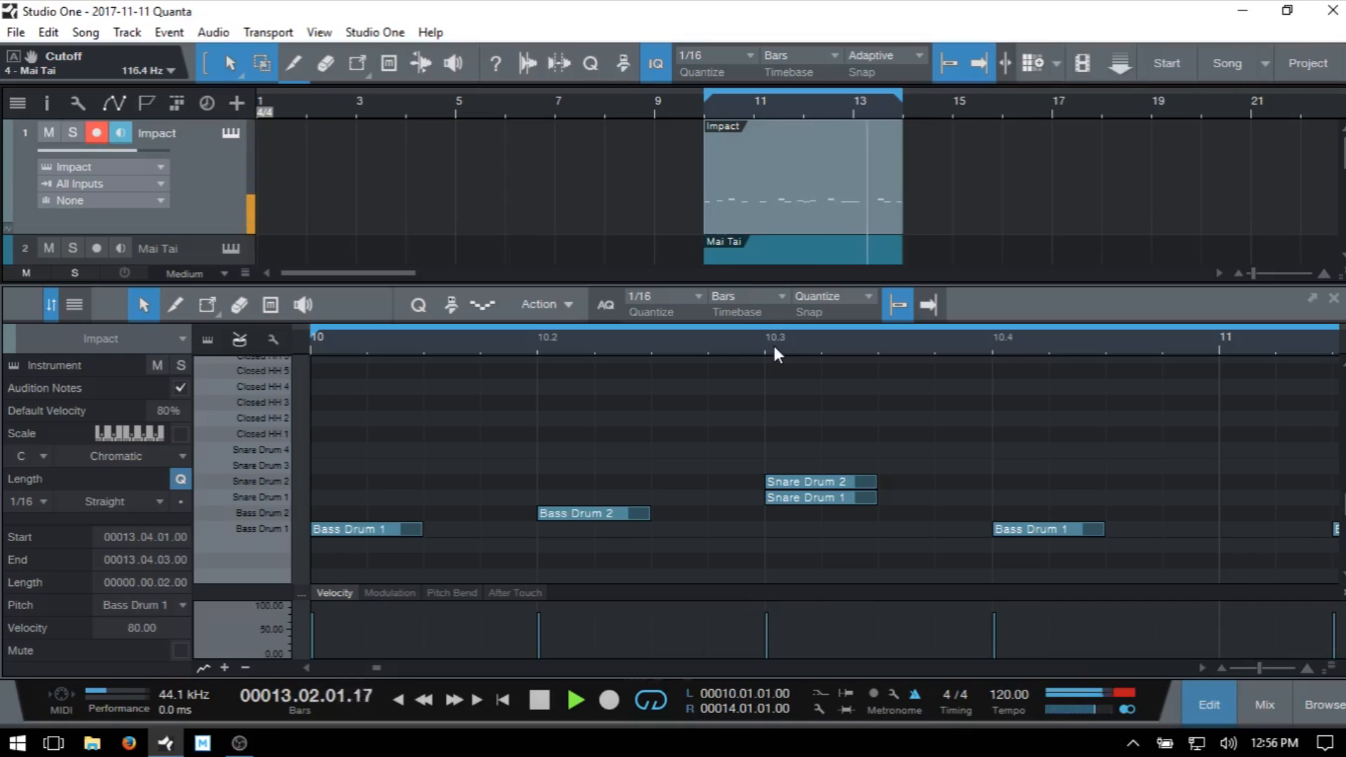
key("f")
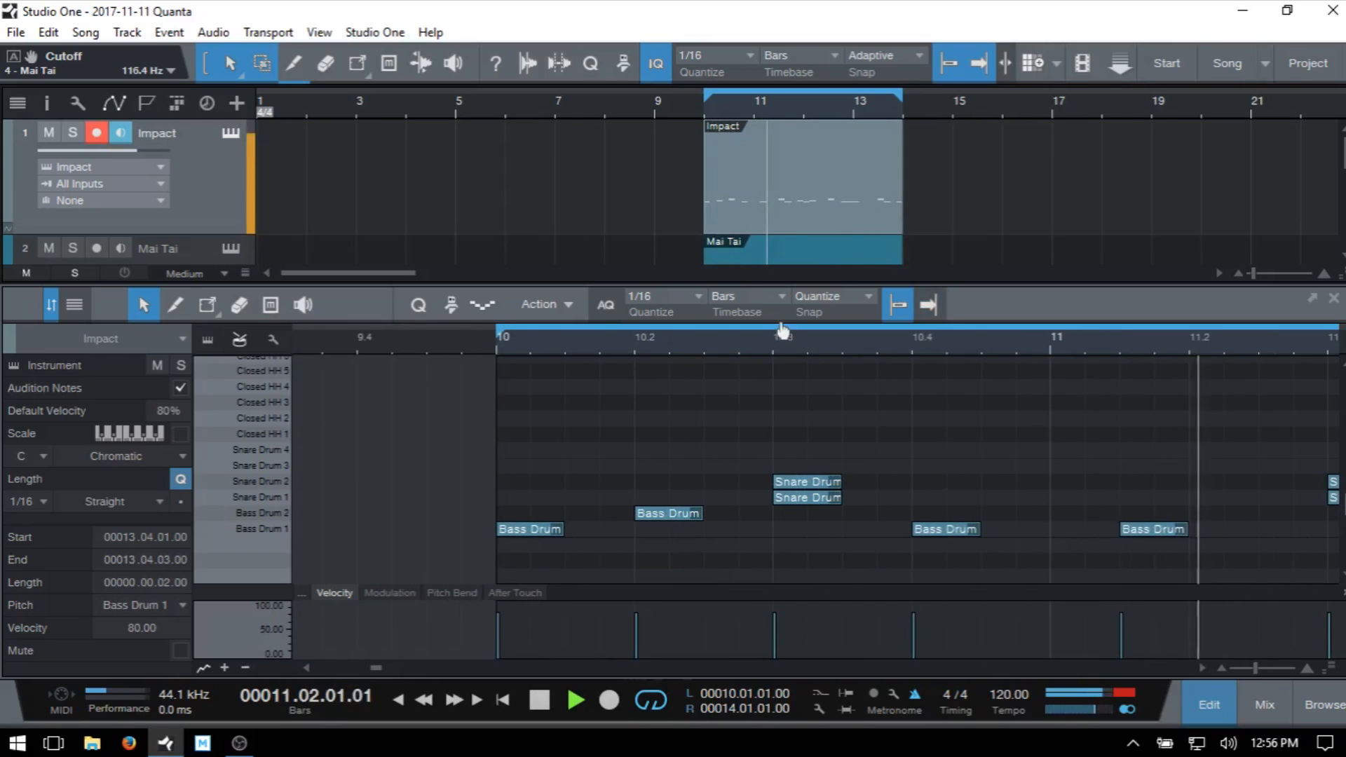
scroll(782, 330, "down", 2)
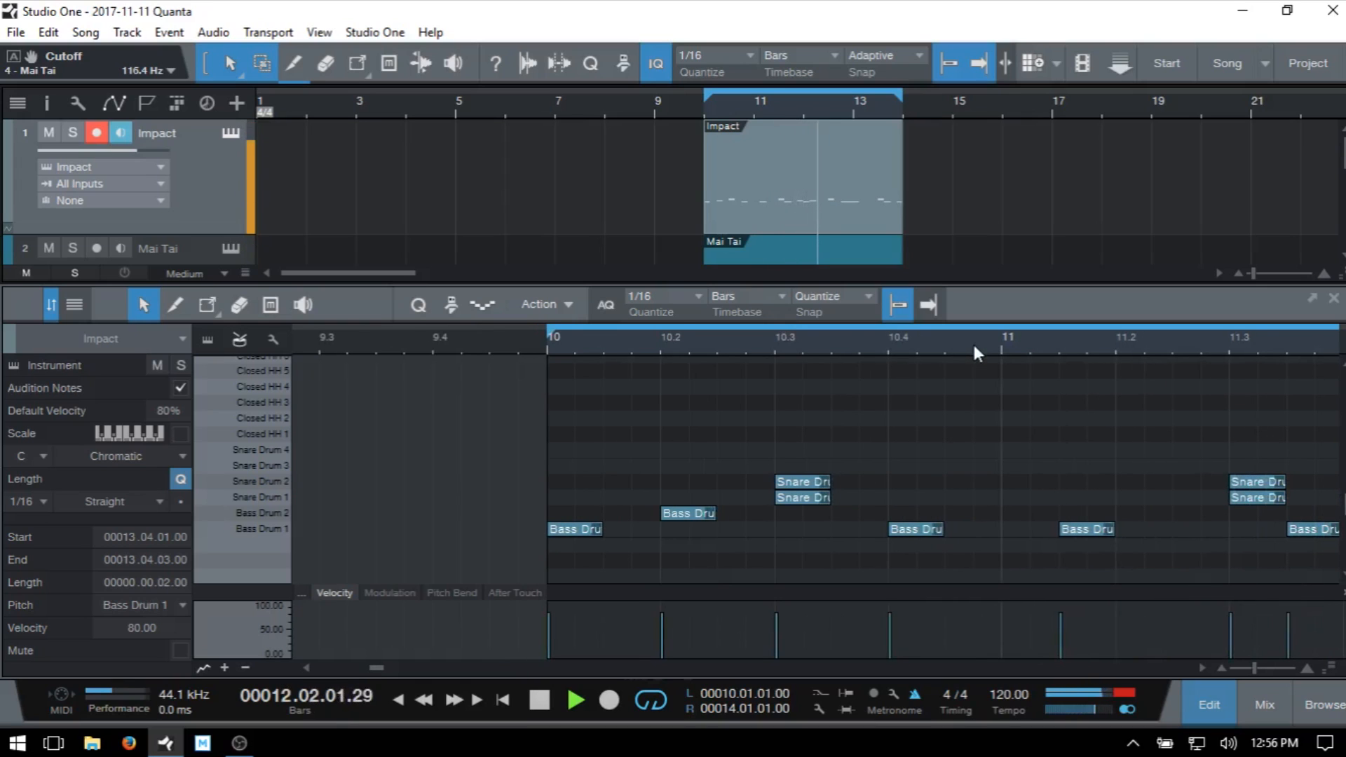
left_click_drag(973, 344, 674, 342)
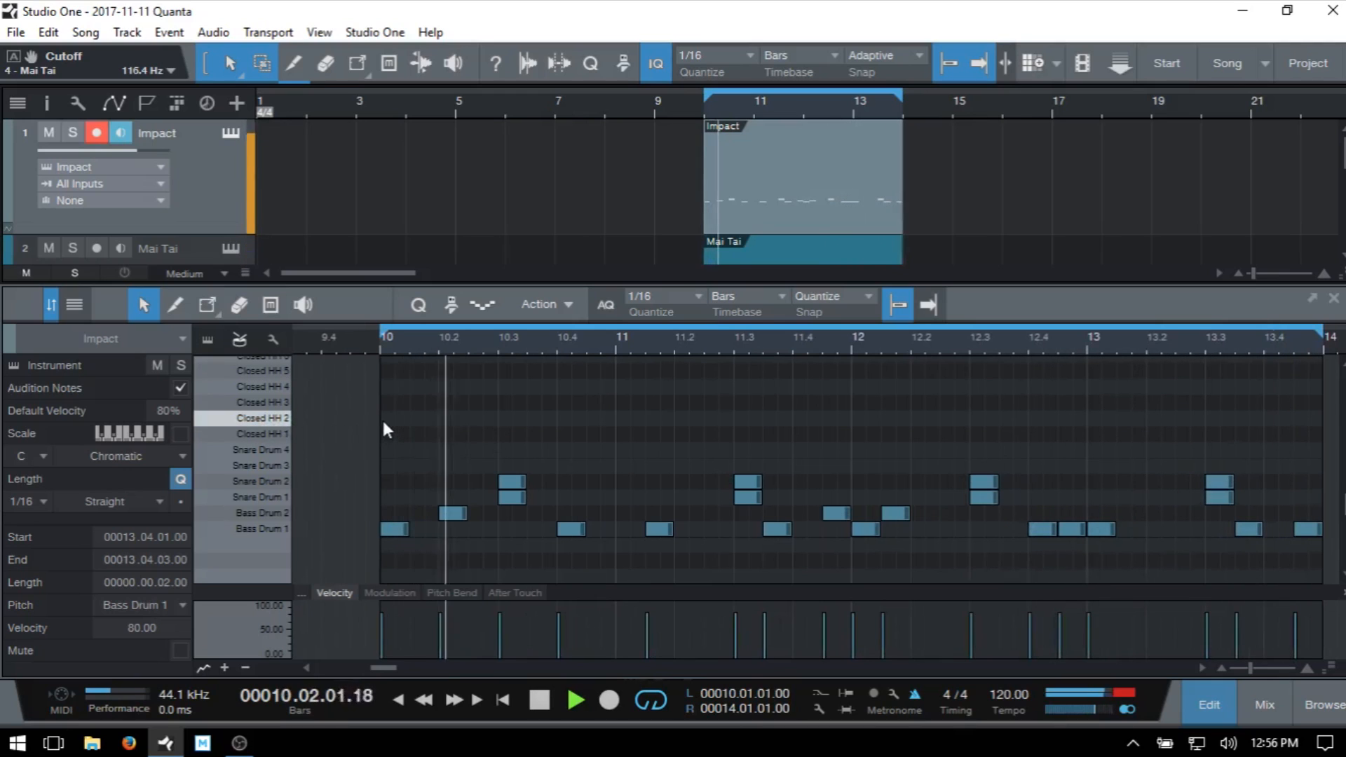
- Add sixteenth-note hits on Closed HH 2 at 10.03.03 and 12.03.04, and on Closed HH 1 at 10.02.04
left_click(535, 419)
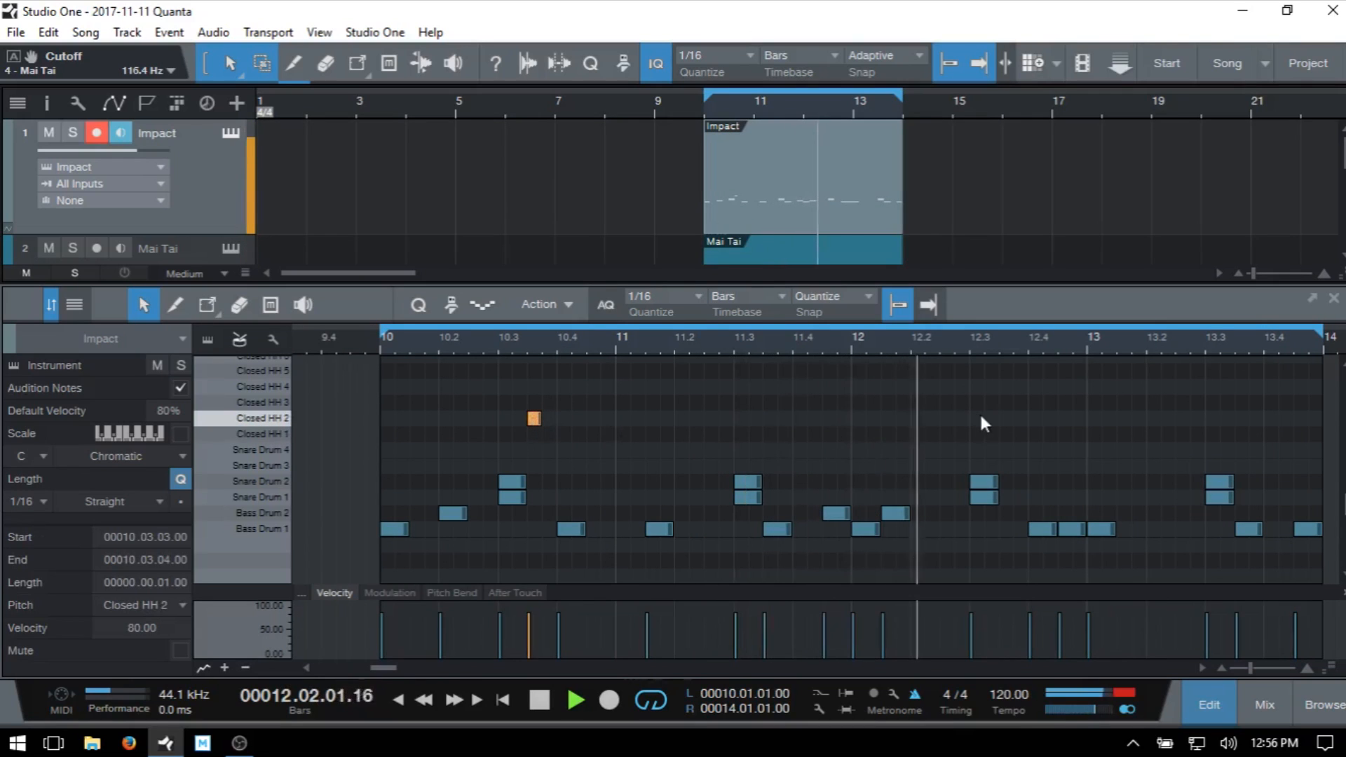
left_click(1020, 420)
left_click(1020, 419)
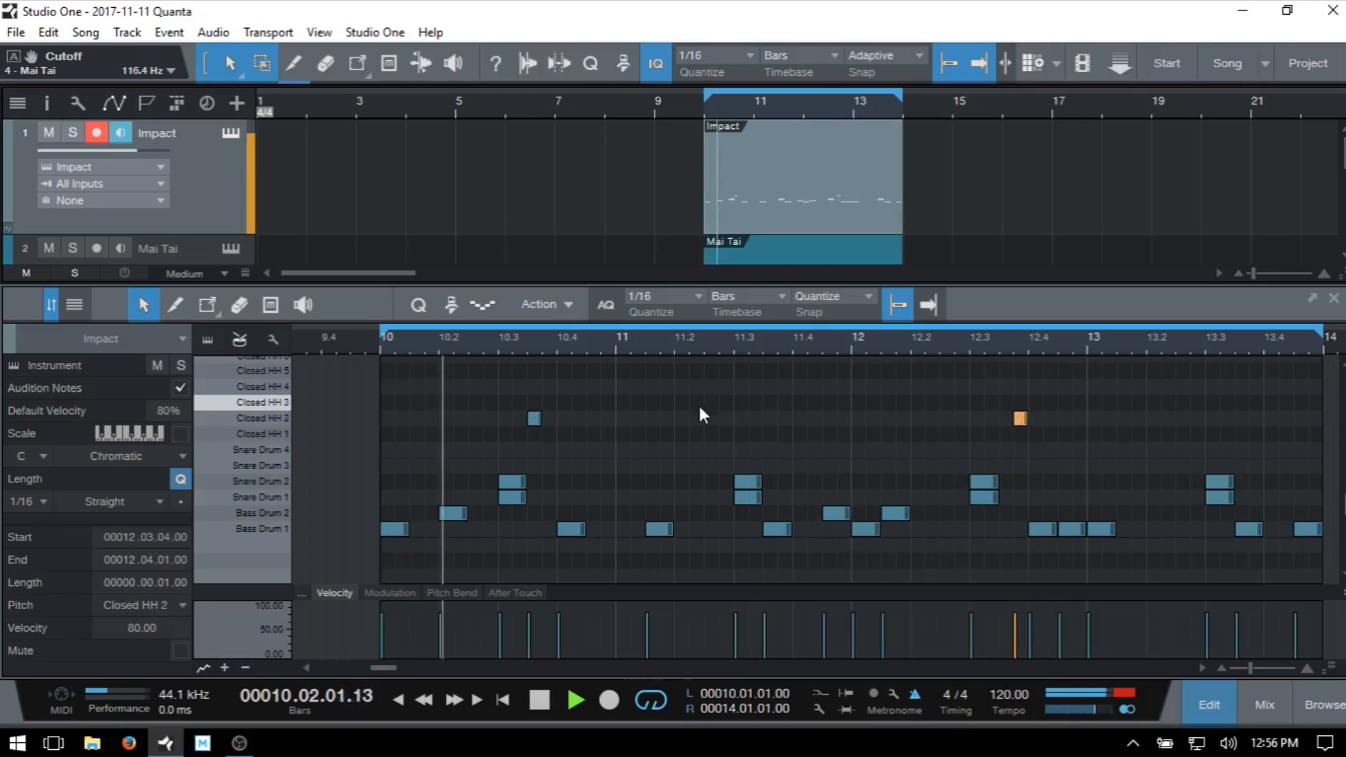
left_click(488, 434)
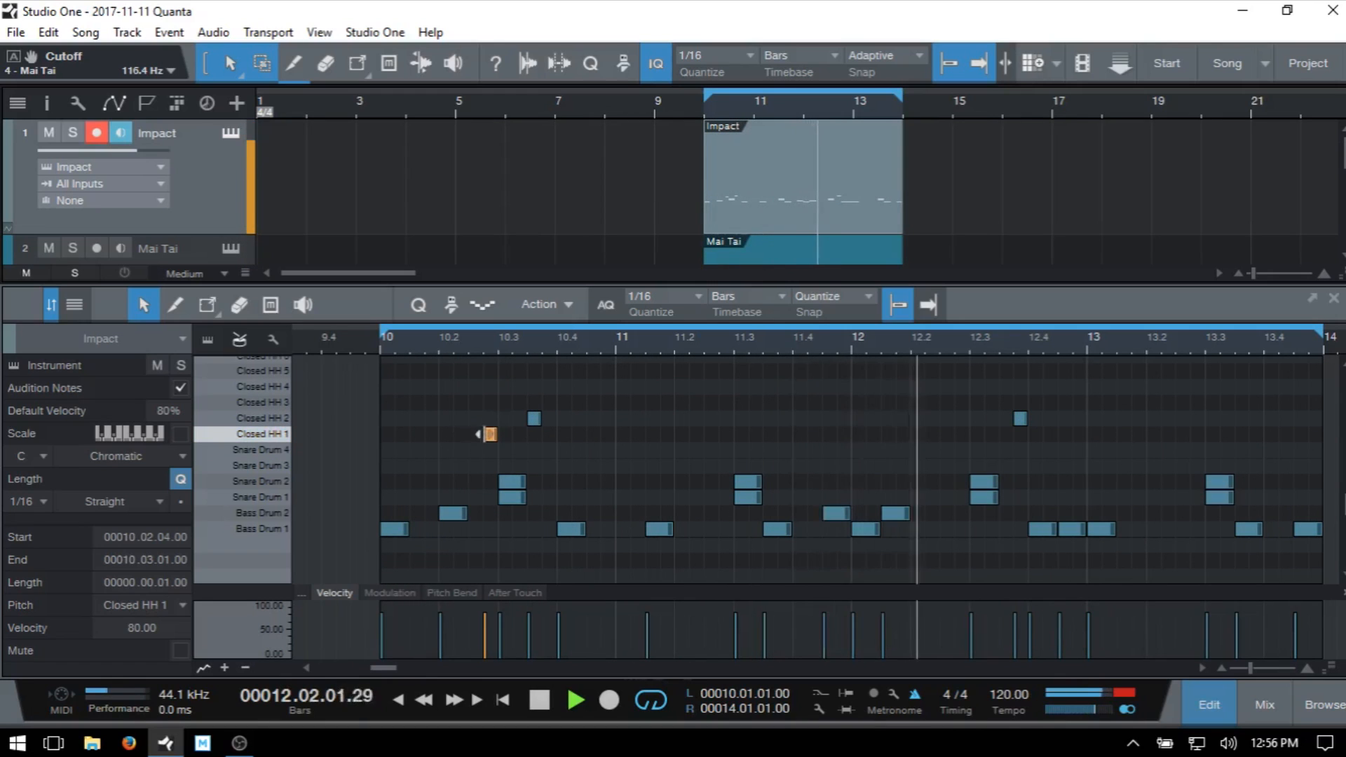
left_click(396, 402)
left_click(385, 403)
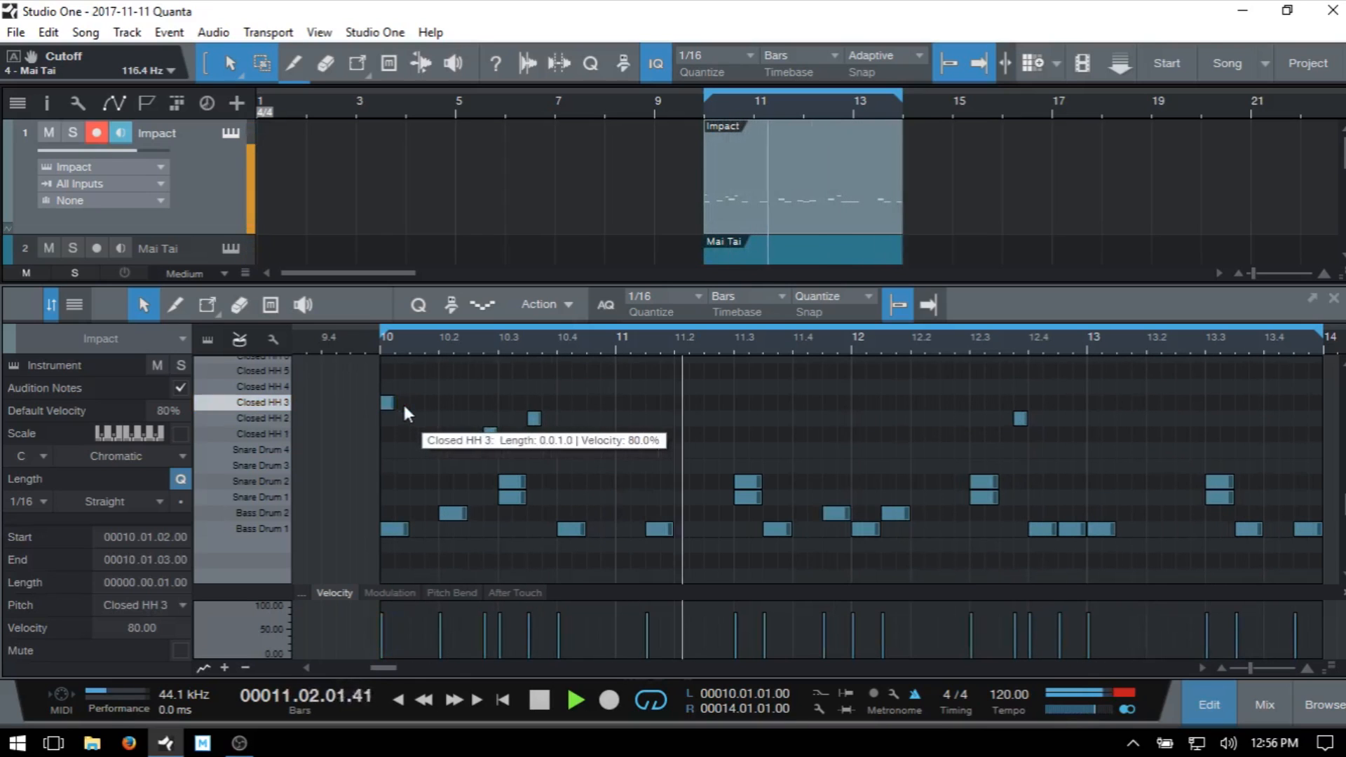
double_click(402, 403)
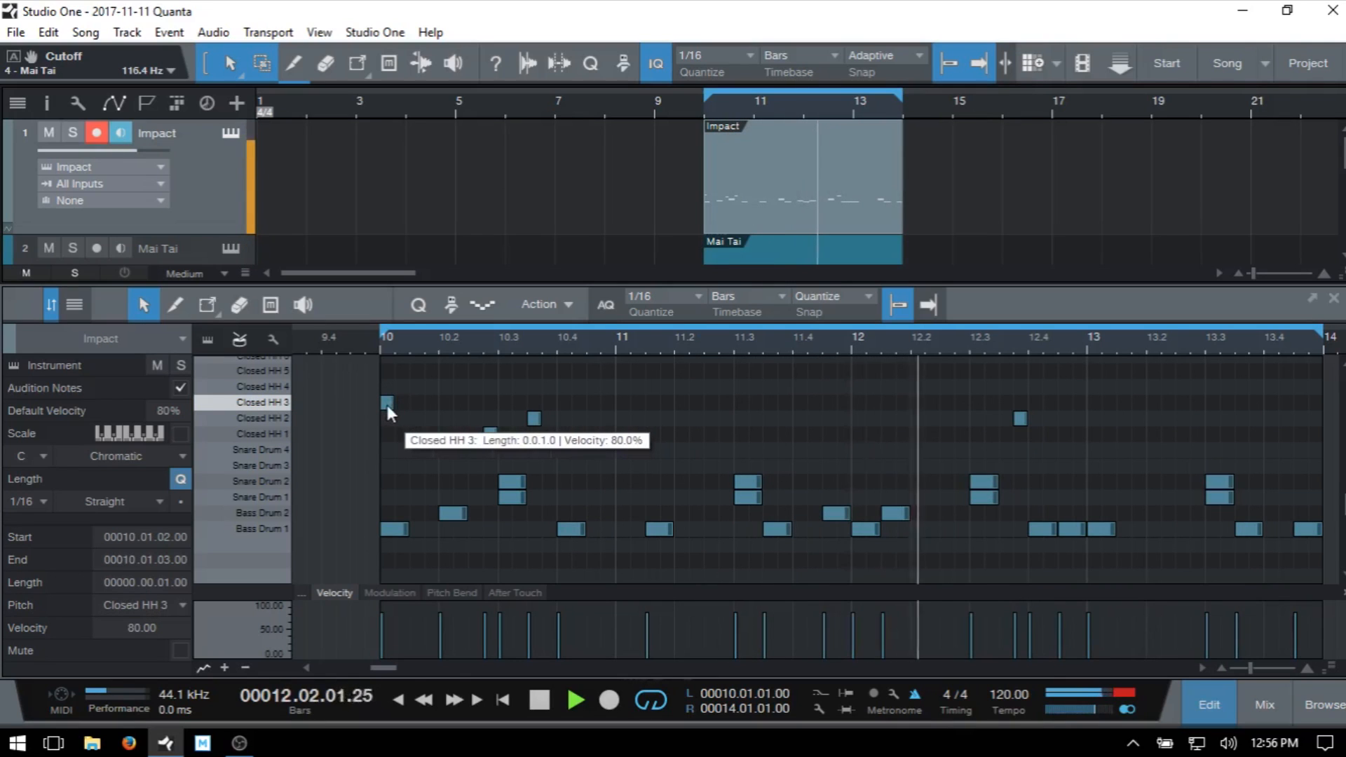
double_click(385, 402)
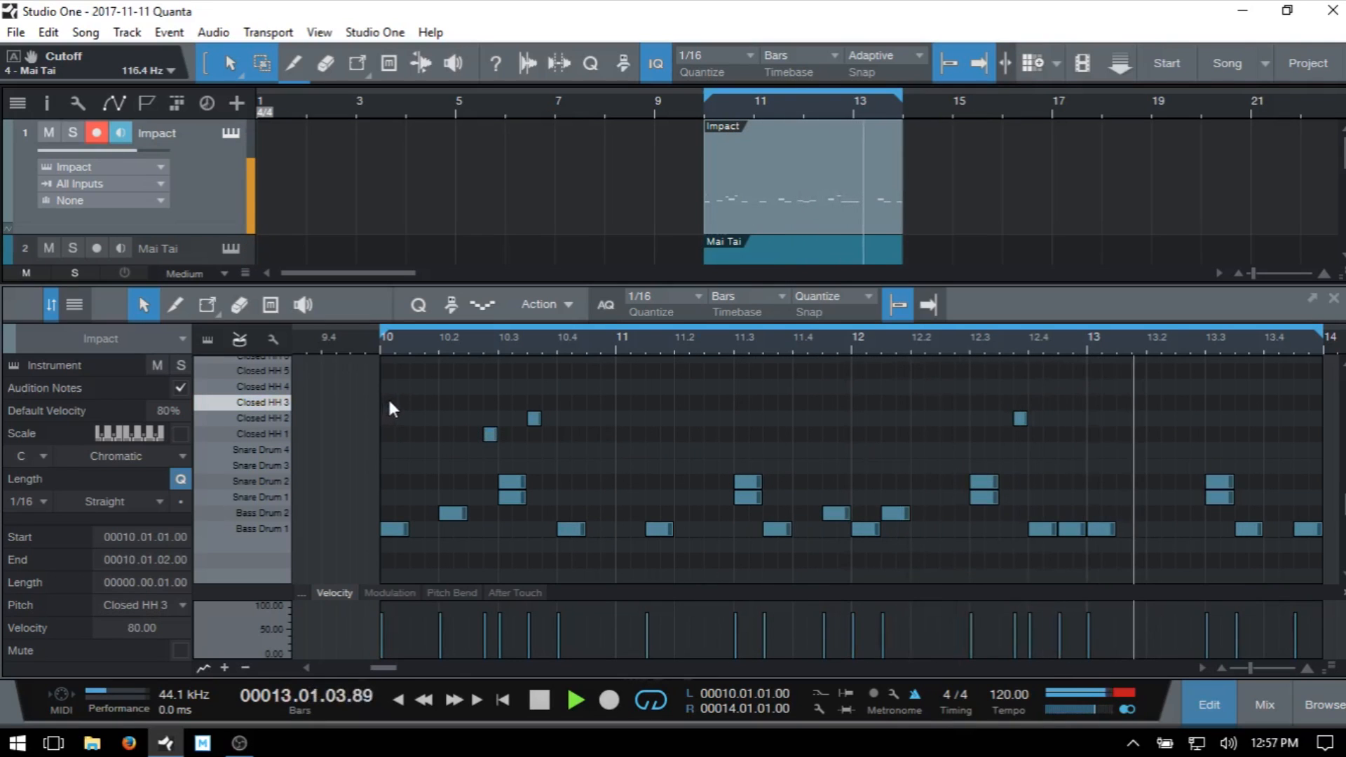
mouse_move(387, 403)
left_mouse_down()
mouse_move(1288, 413)
mouse_move(1319, 401)
left_mouse_up()
double_click(1319, 402)
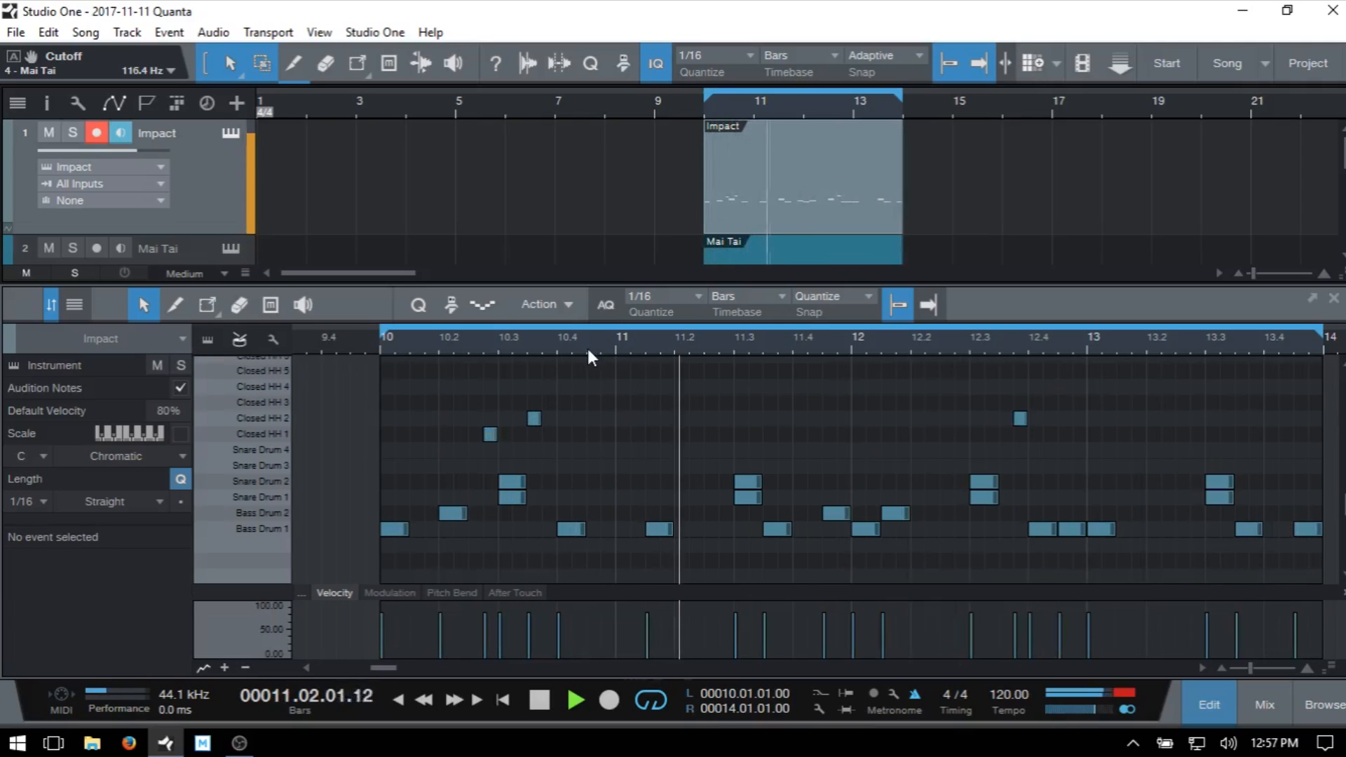
- Add a Closed HH 3 note spanning 10.01.01 to 14.01.01 and split it at a 1/8 grid
double_click(386, 403)
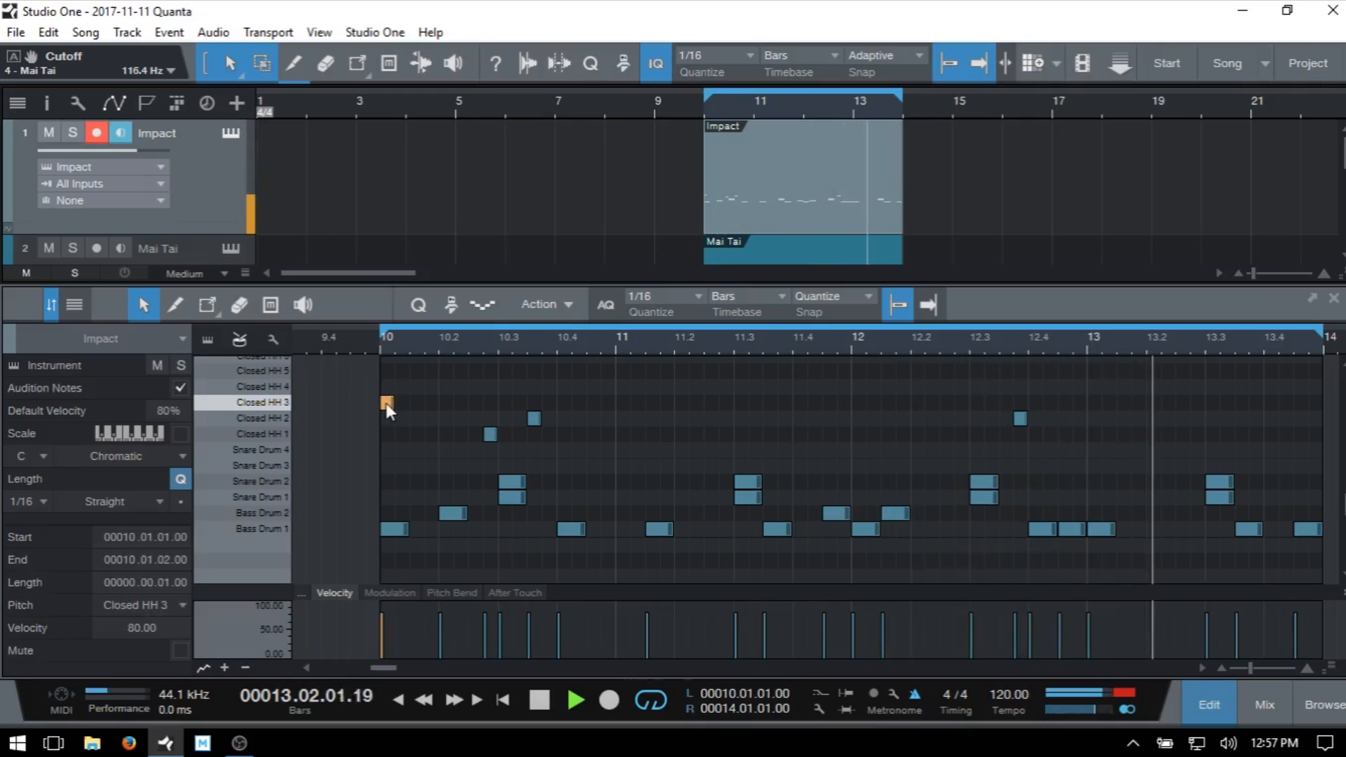
left_click_drag(406, 403, 1320, 404)
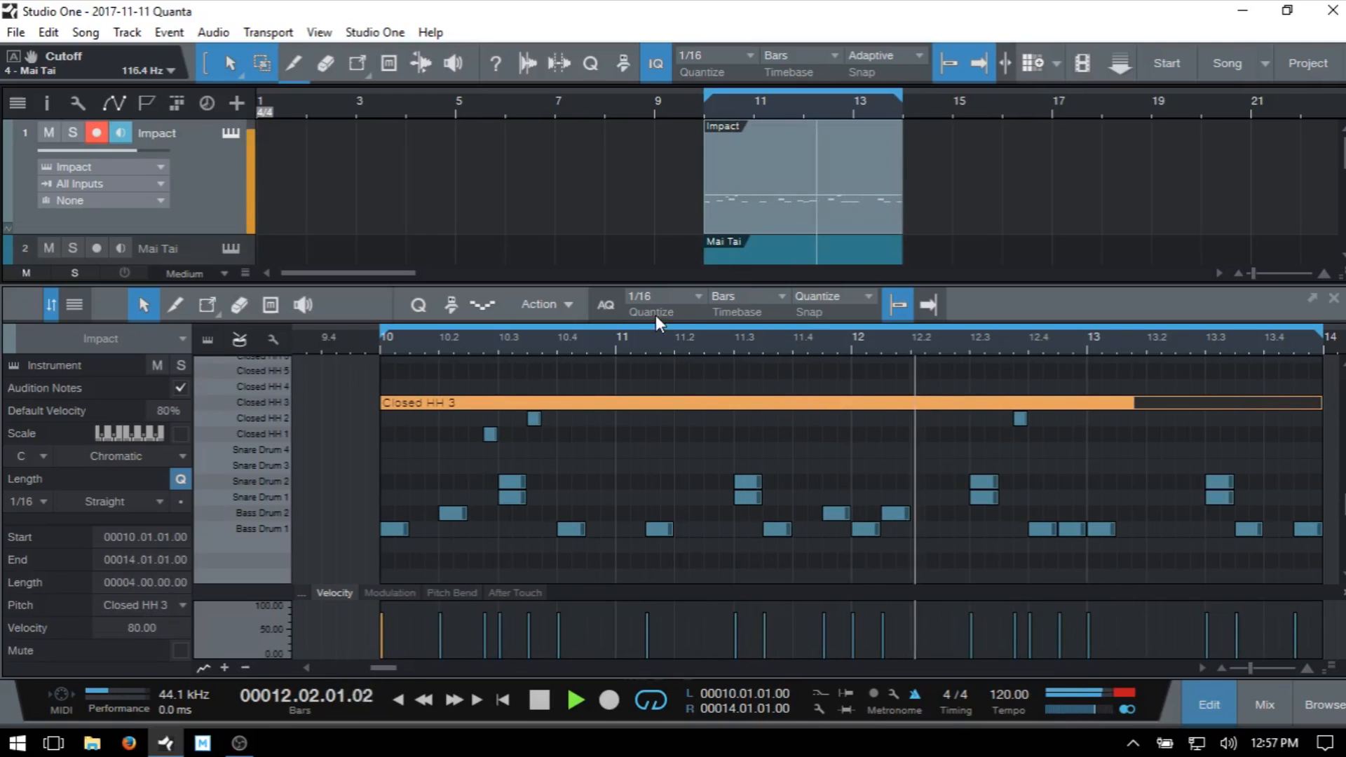
left_click(654, 291)
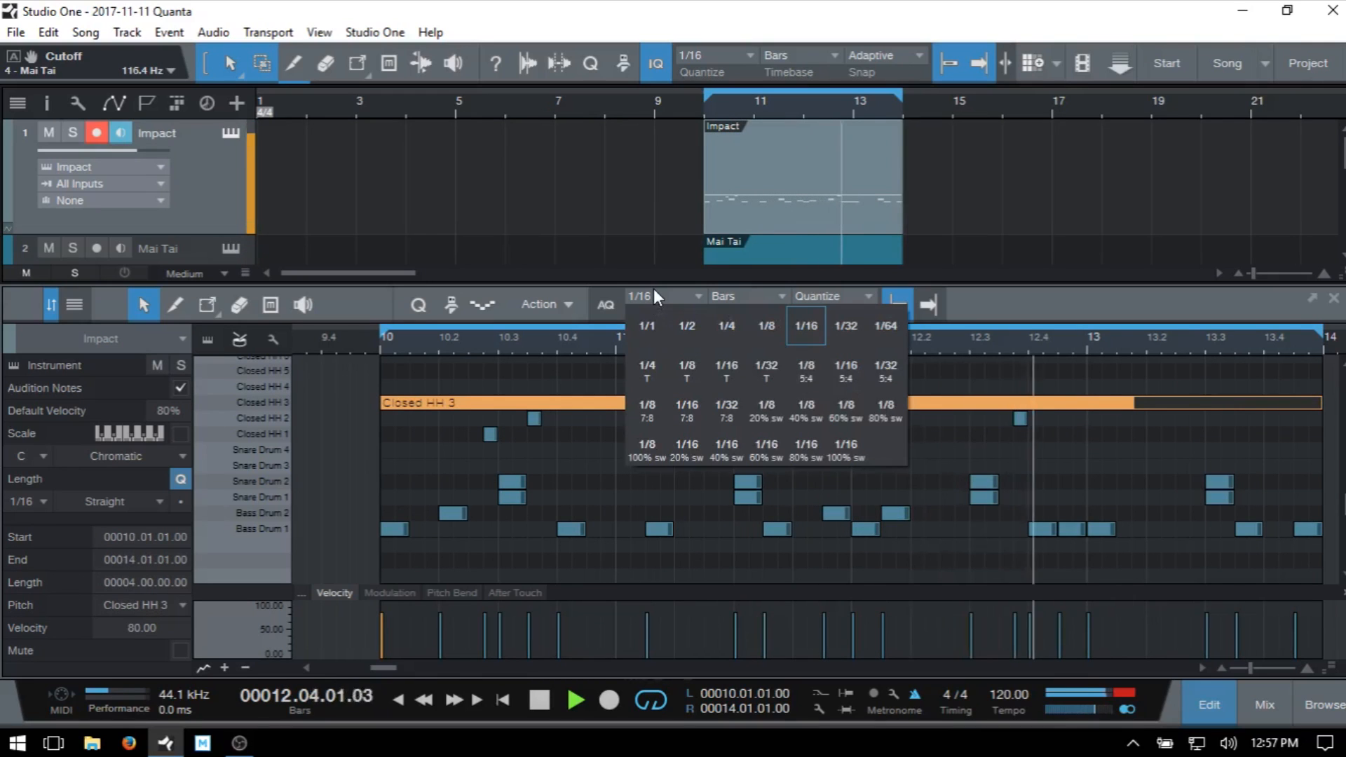
left_click(769, 328)
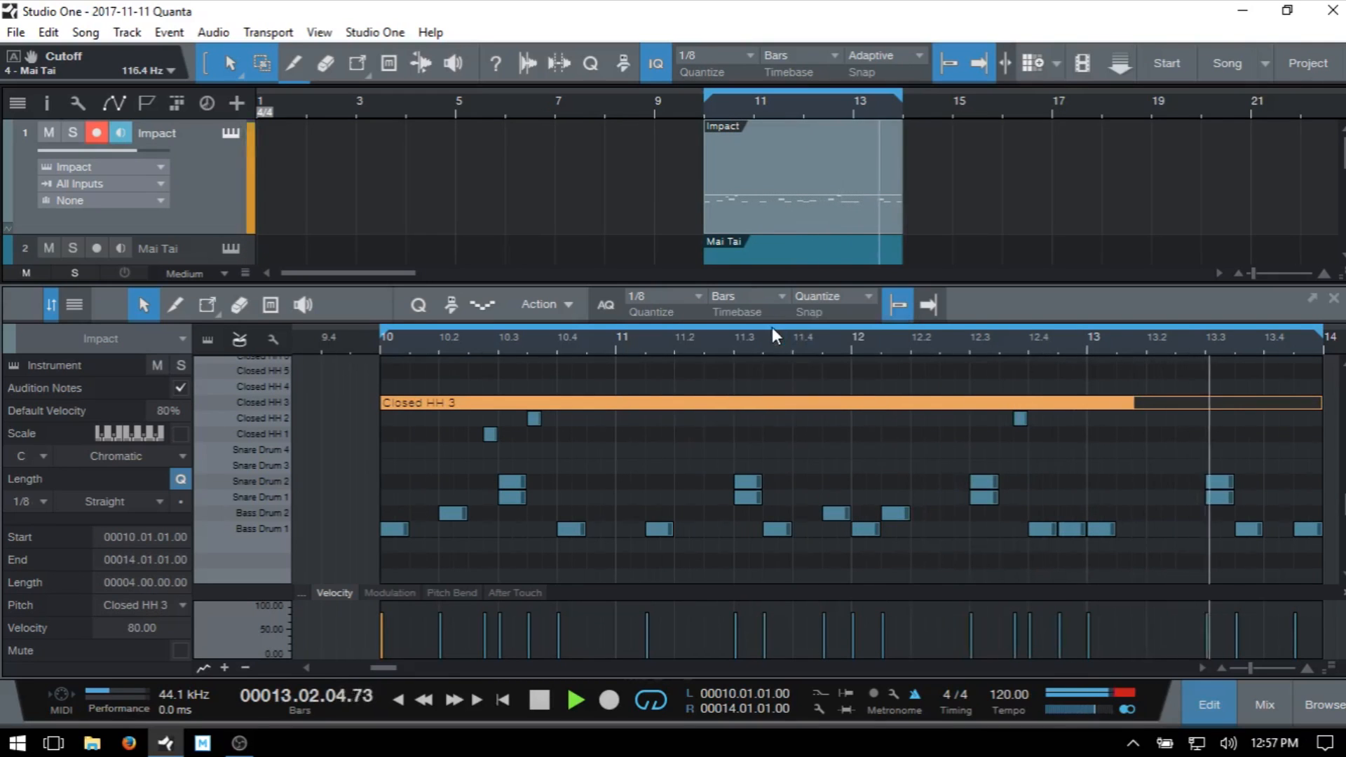
right_click(667, 402)
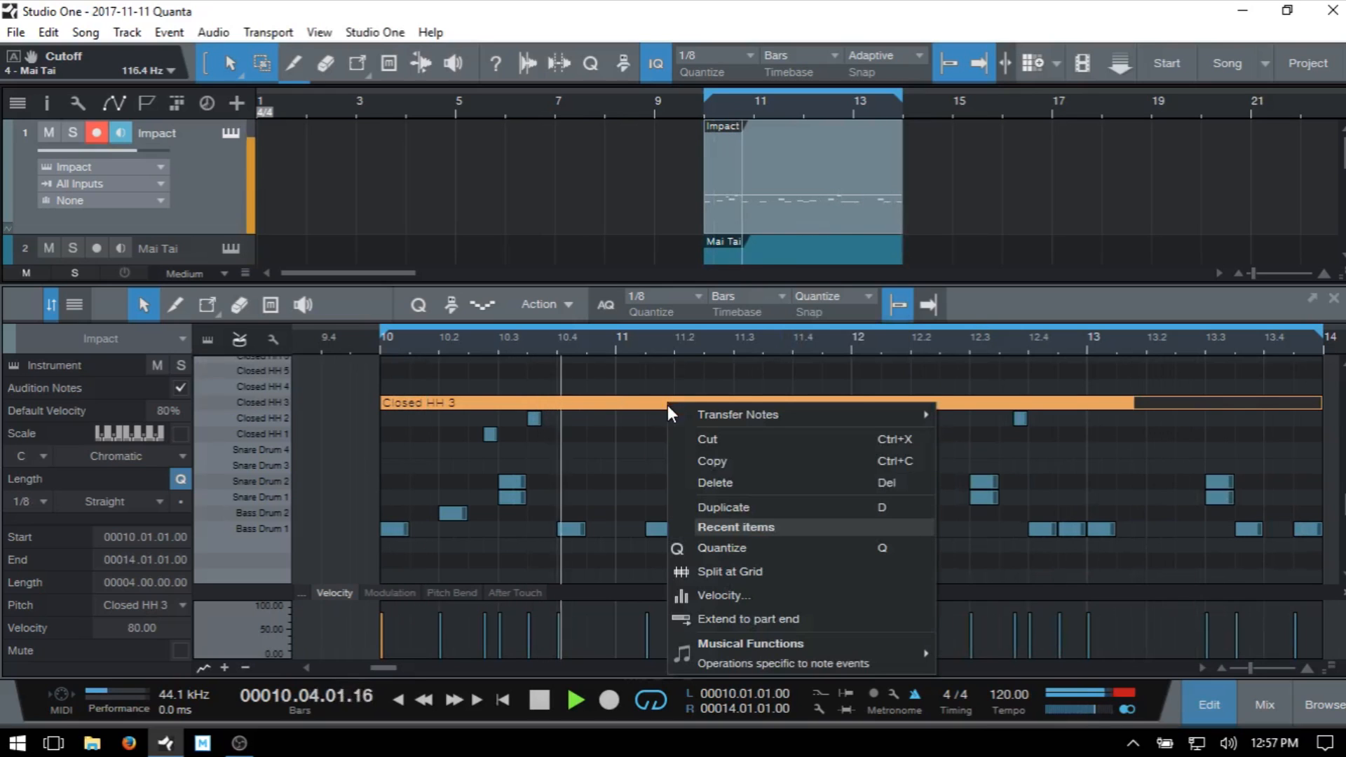
left_click(741, 571)
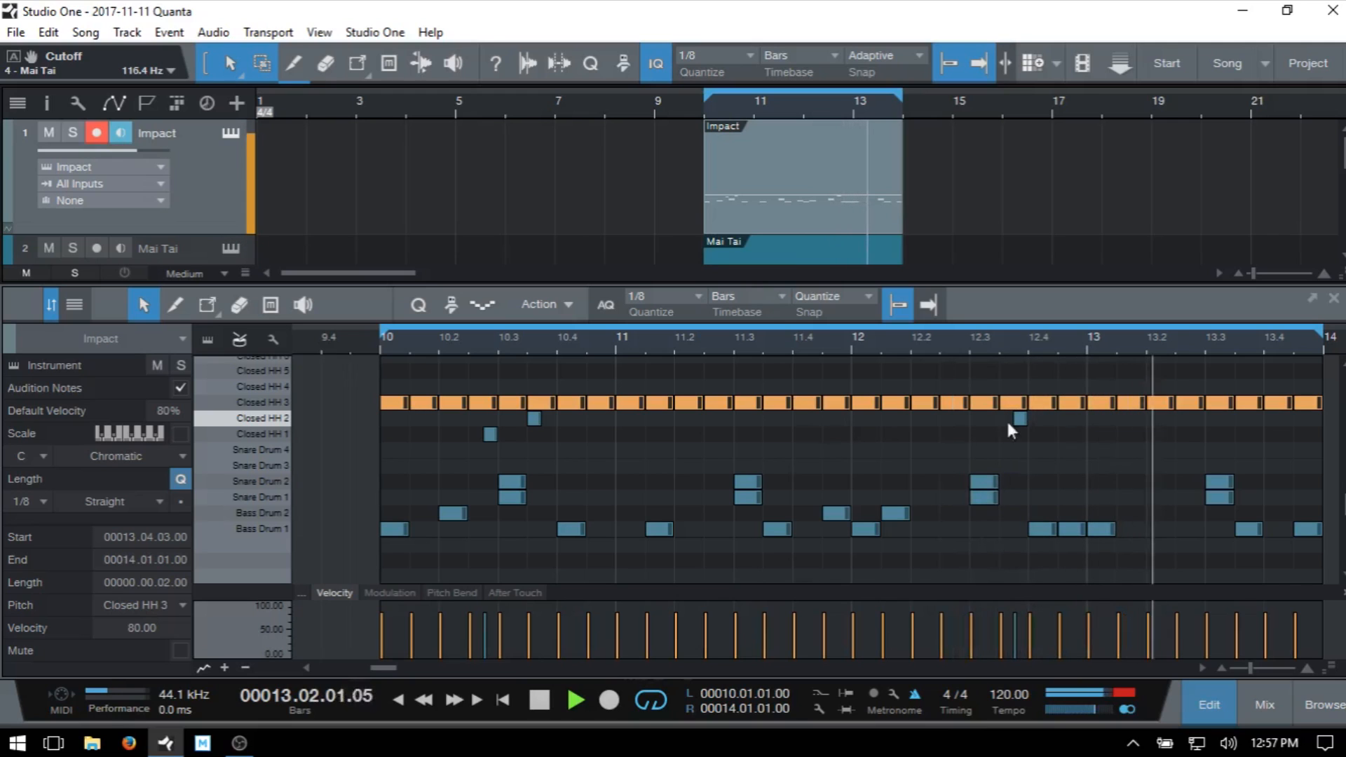
- Add eighth-note Closed HH 2 hits at 13.01.03, 13.03.03, 13.04.01 and 13.04.03
double_click(1126, 418)
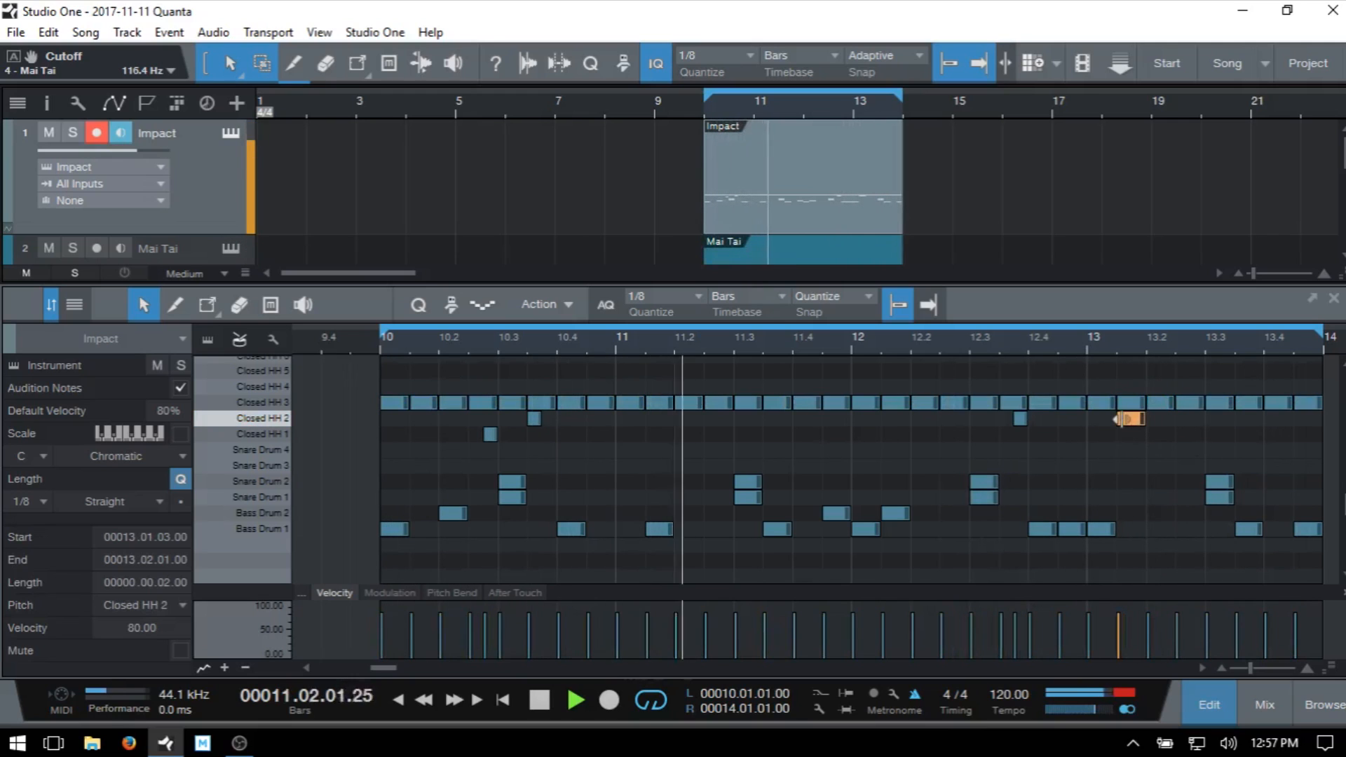
mouse_move(1120, 418)
left_mouse_down()
mouse_move(1136, 419)
mouse_move(1118, 419)
left_mouse_up()
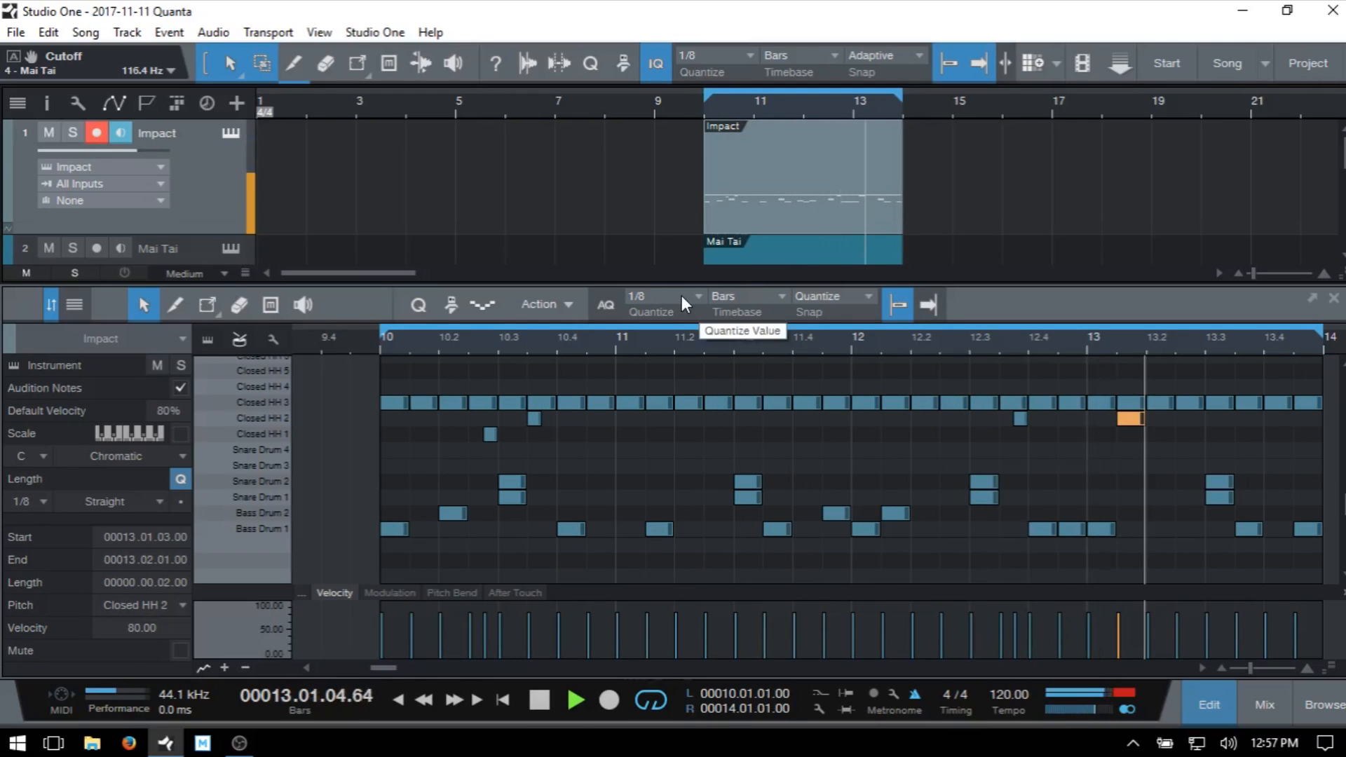
double_click(1242, 418)
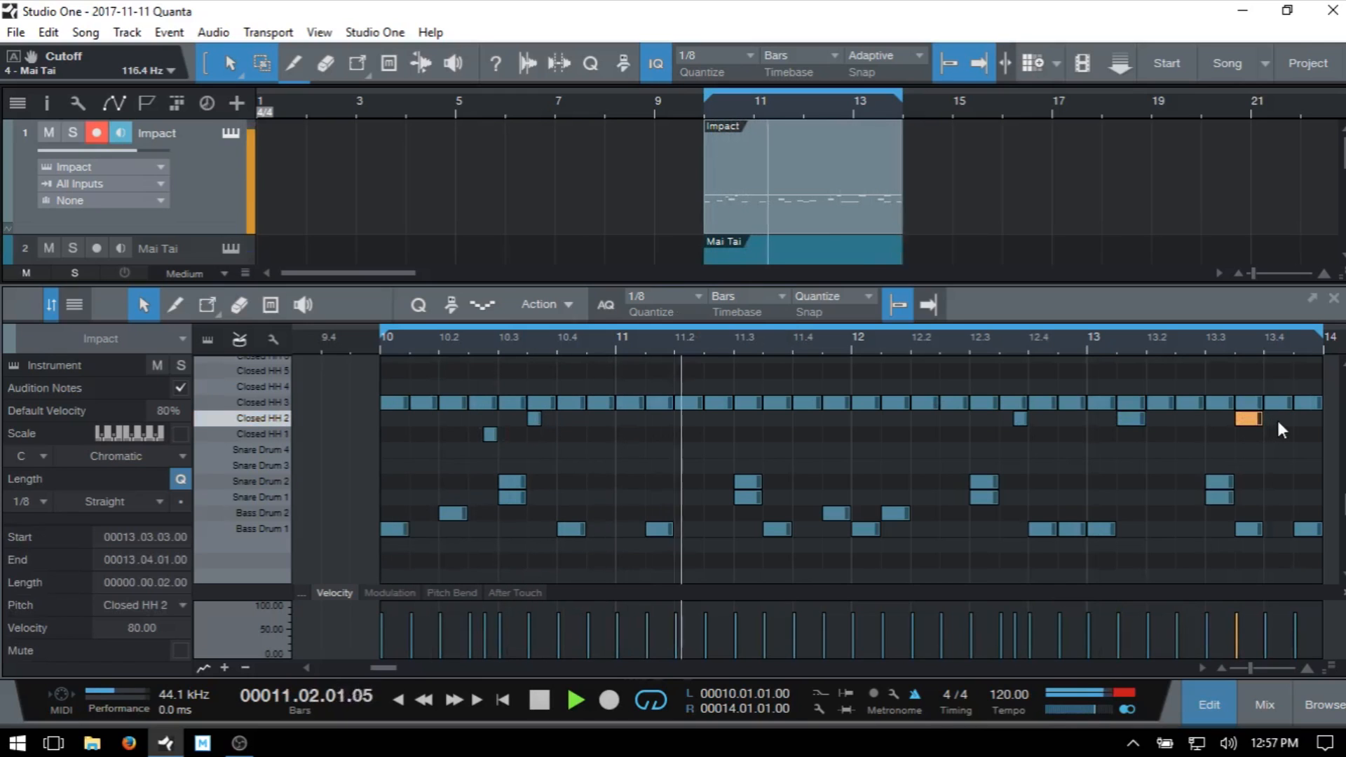
double_click(1276, 418)
double_click(1308, 418)
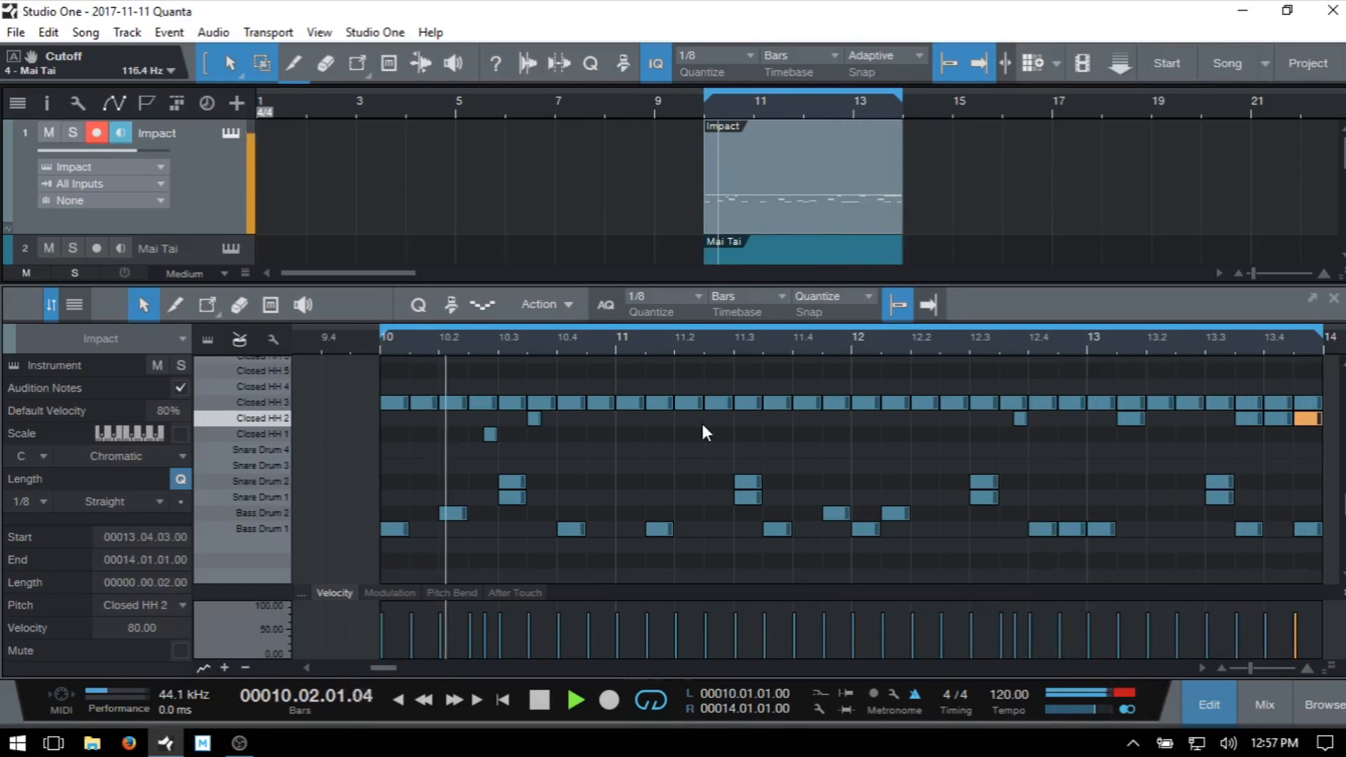
- Remove the Closed HH 1 hit, add Closed HH 2 hits at 11.02.03, 11.04.03 and 10.01.03, and stop playback
double_click(490, 434)
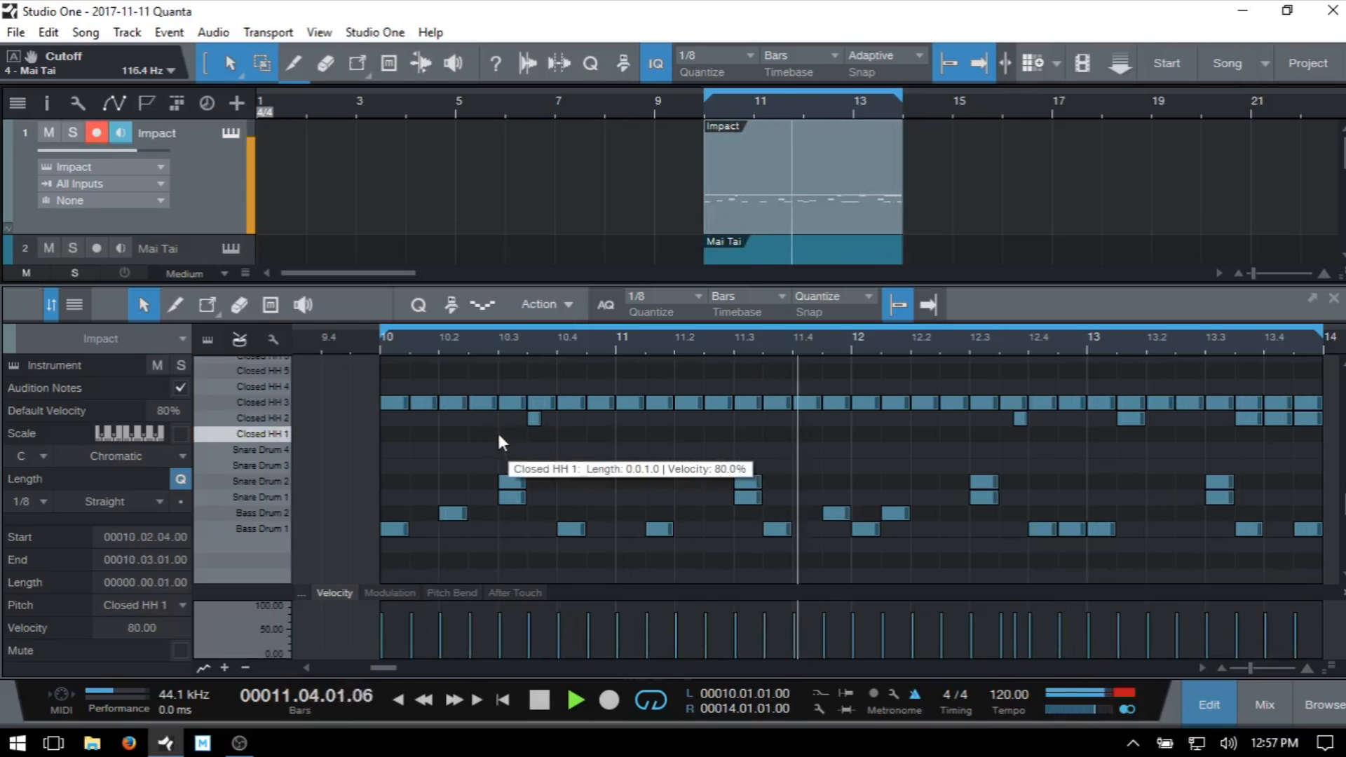
double_click(717, 418)
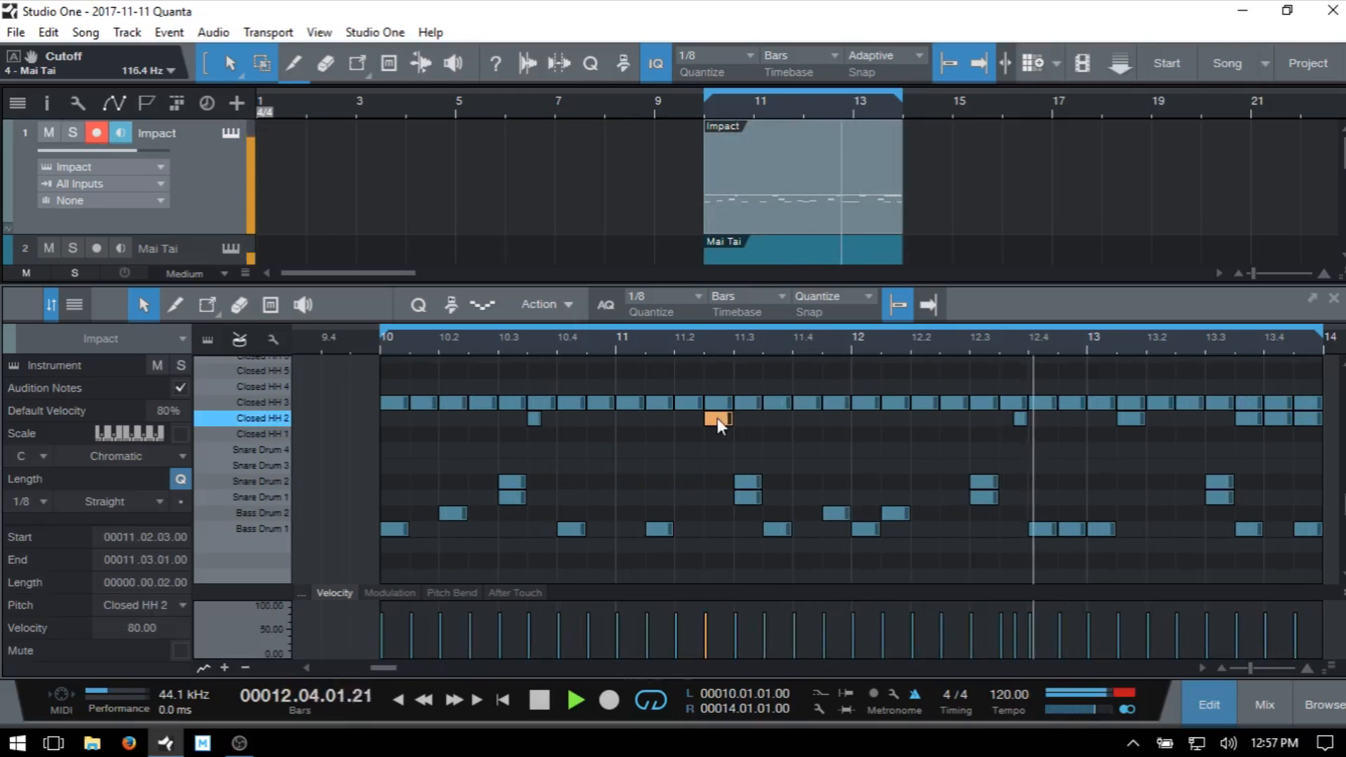
double_click(836, 418)
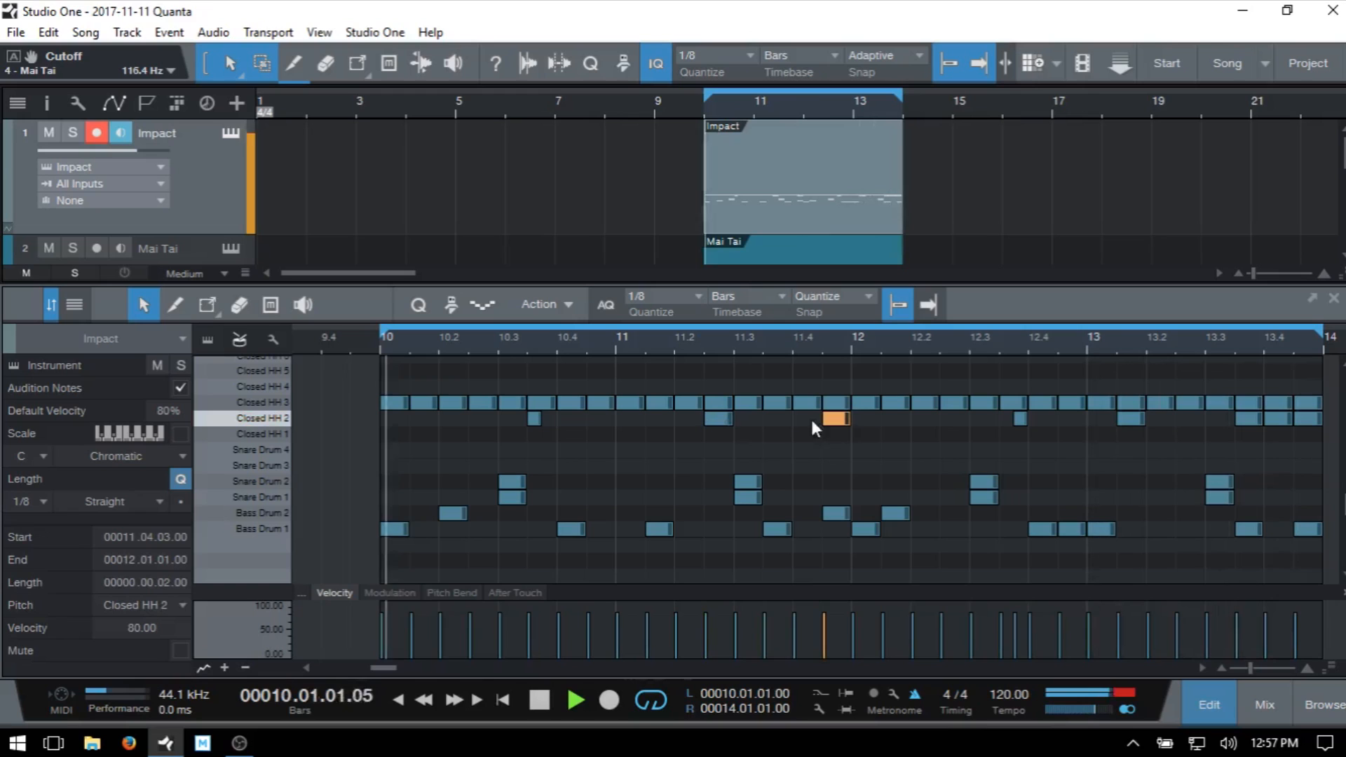
double_click(419, 418)
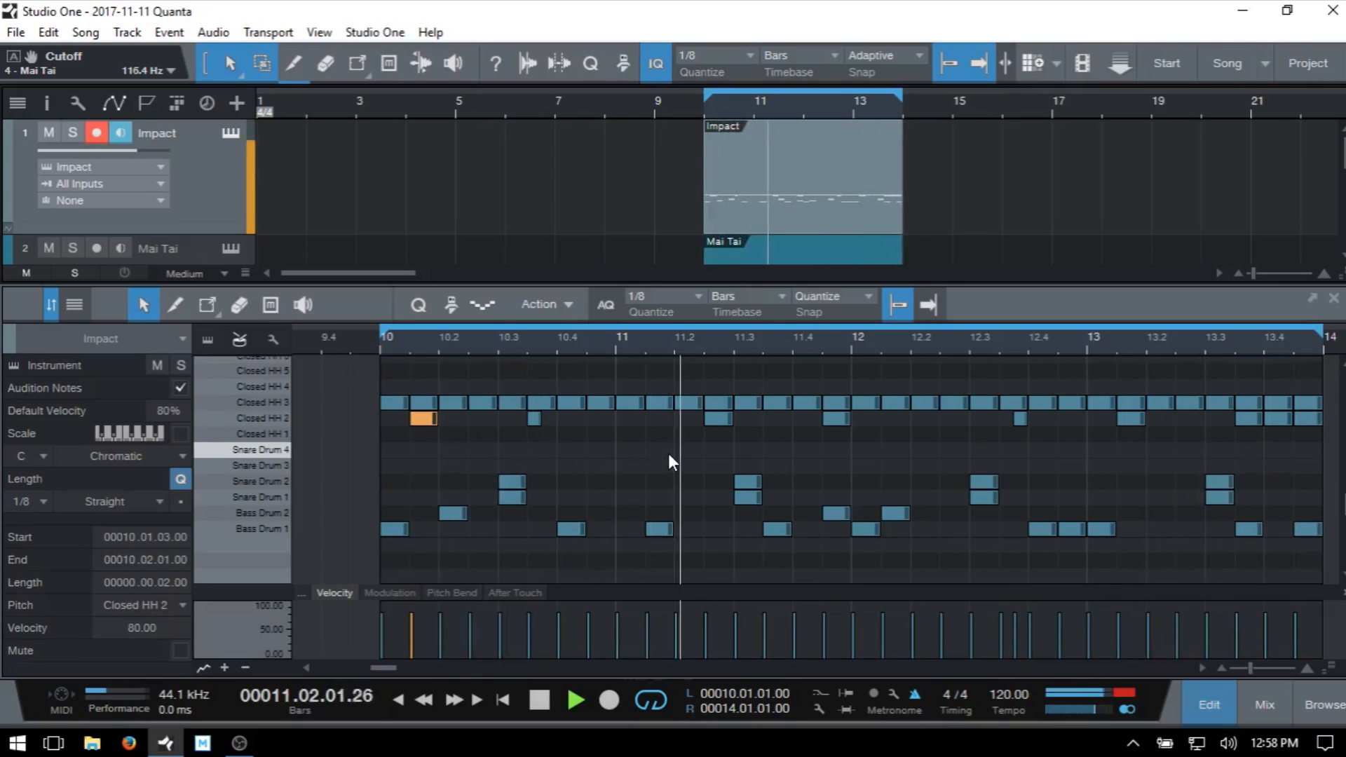
key("space")
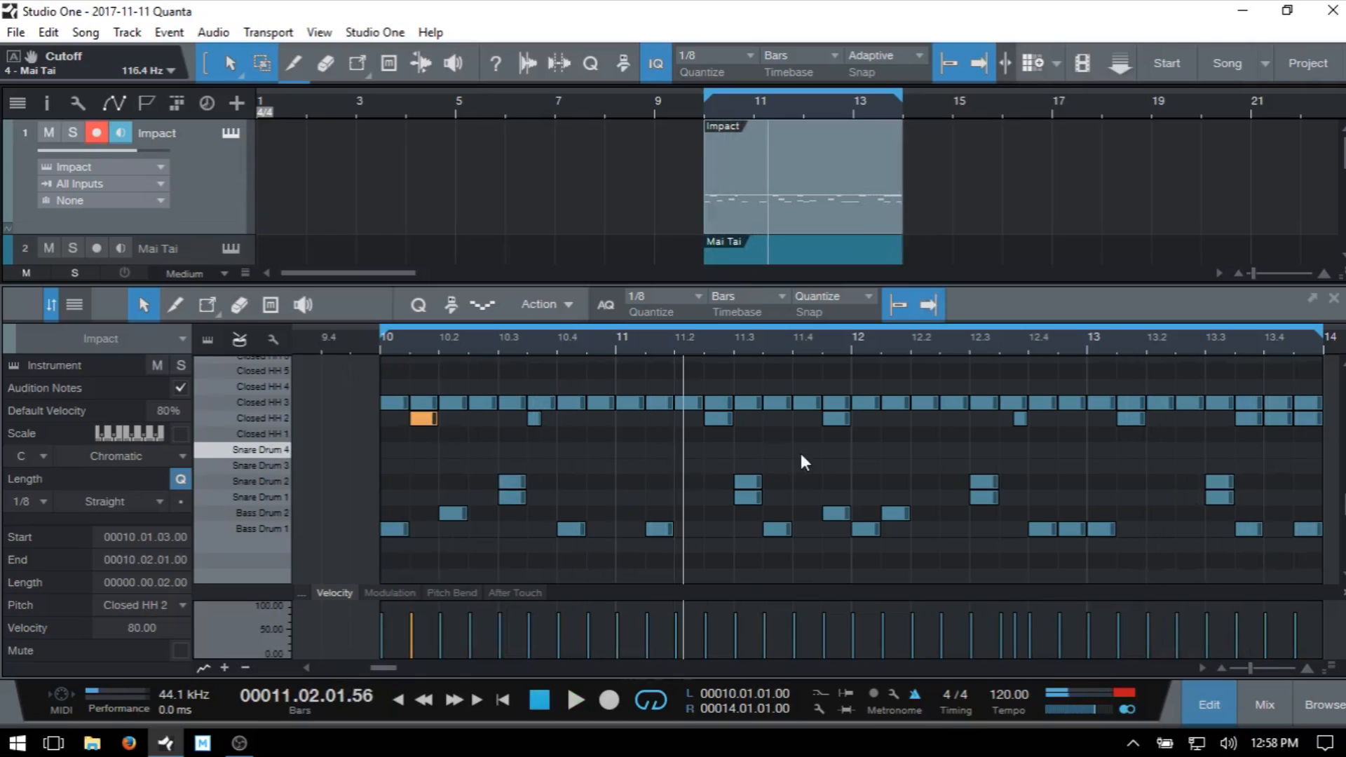
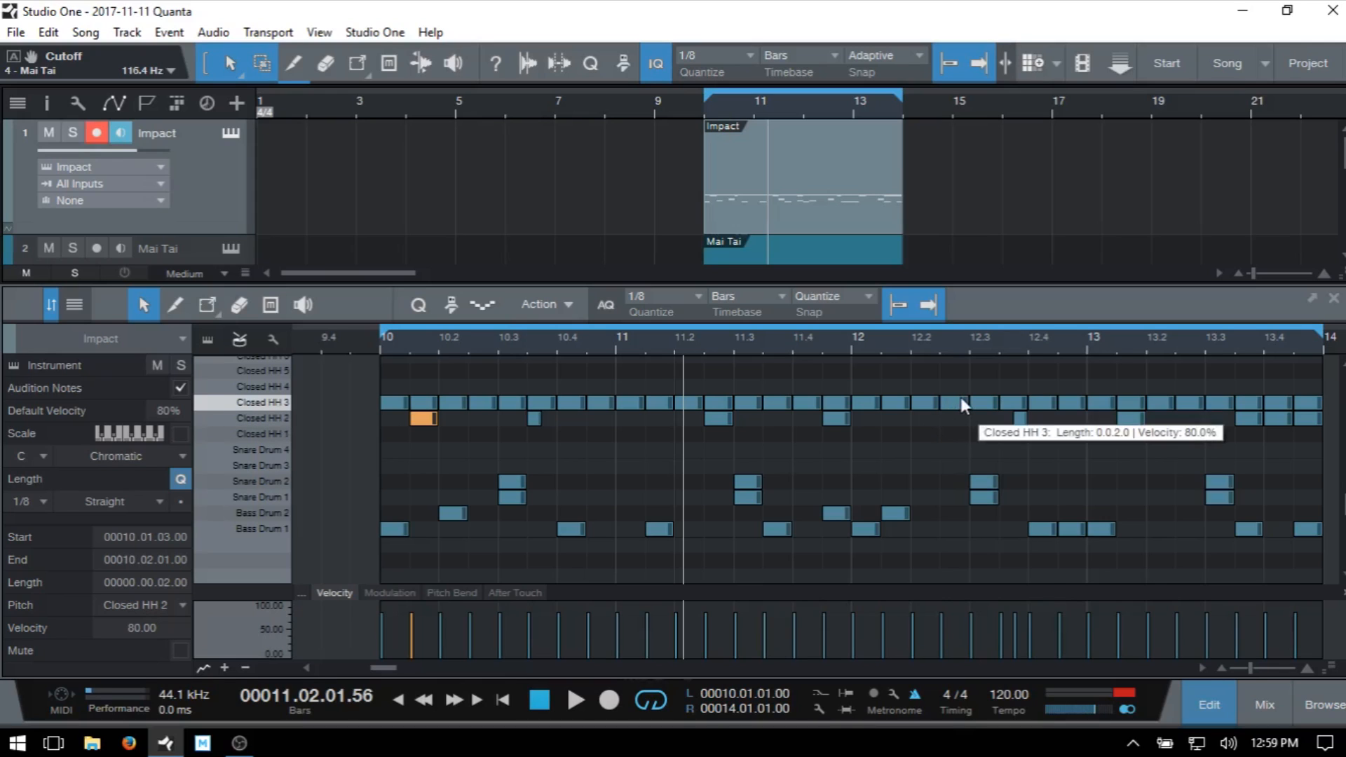
- Replace the note editor with the mixer, open the Impact instrument from its channel, and review its list of outputs
key("F2")
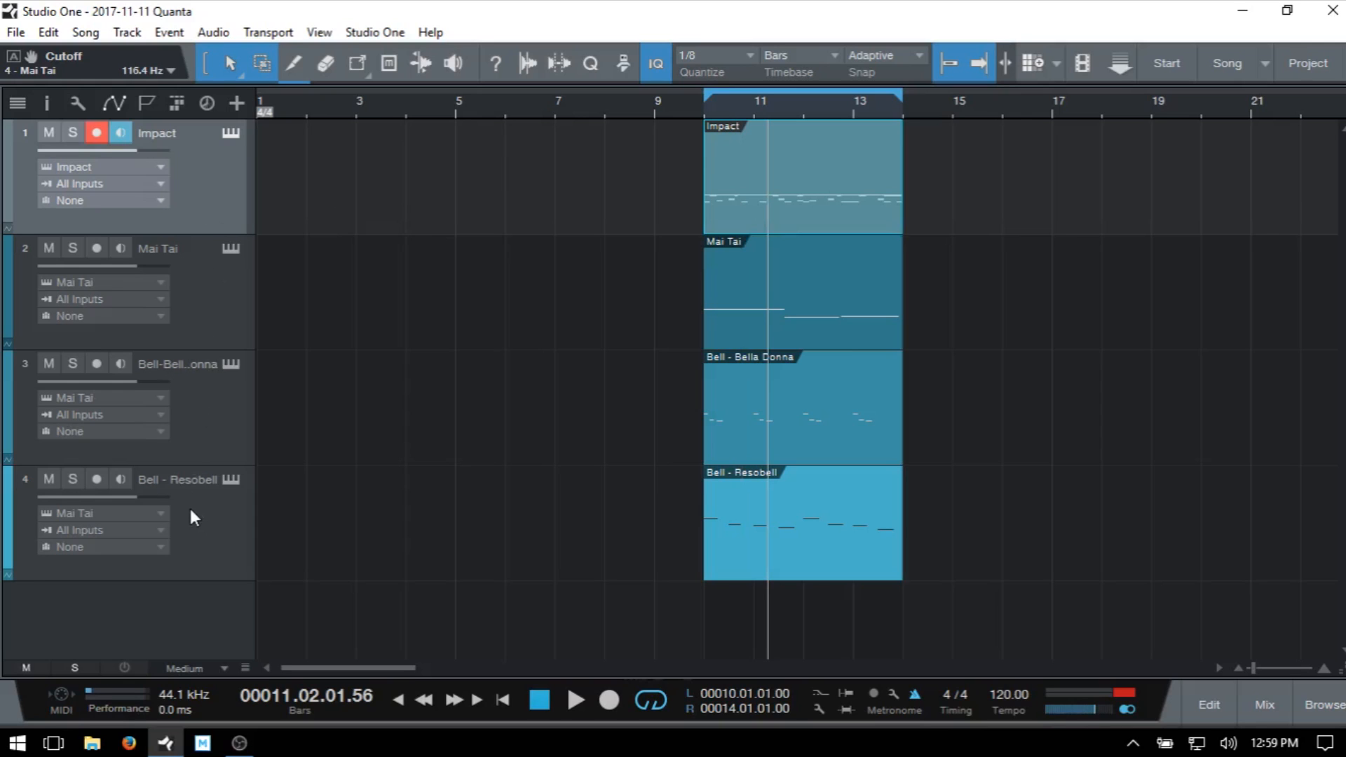
key("F3")
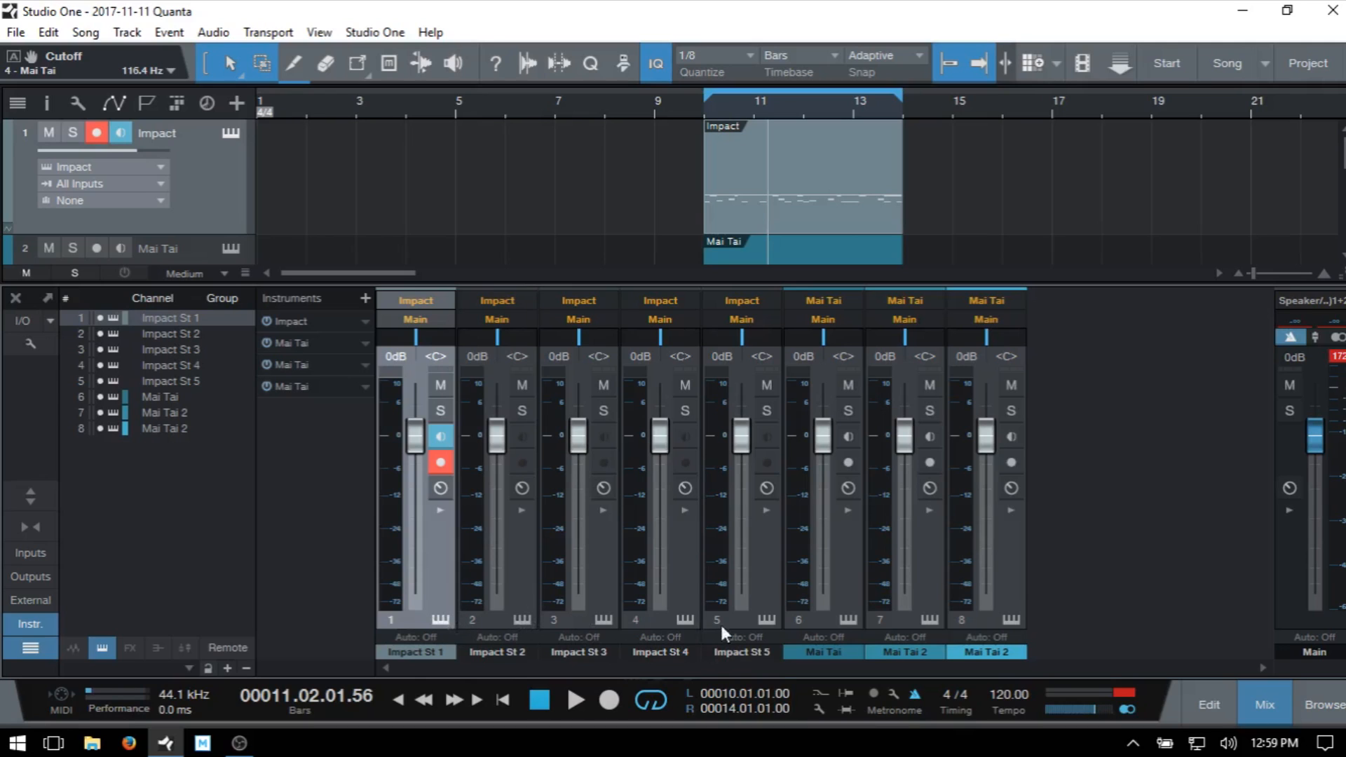
left_click(521, 620)
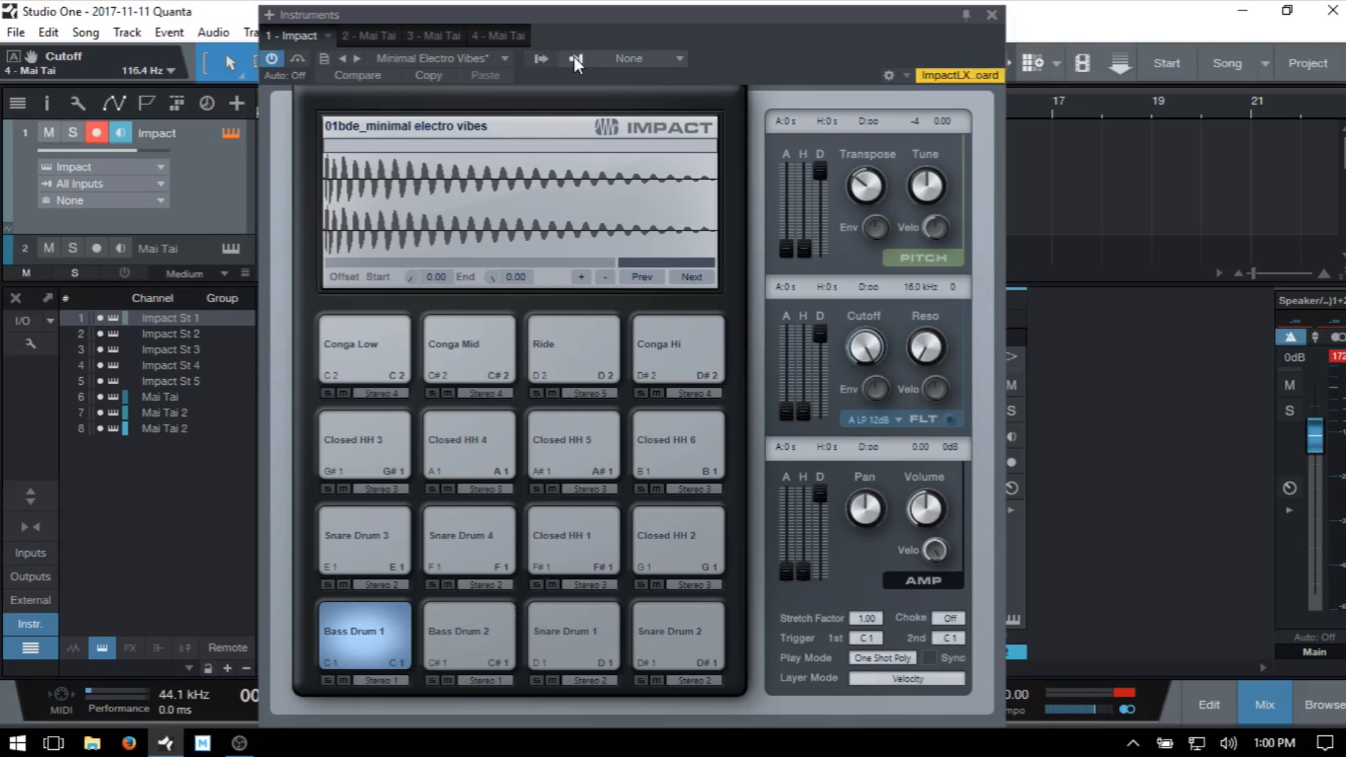
left_click(543, 60)
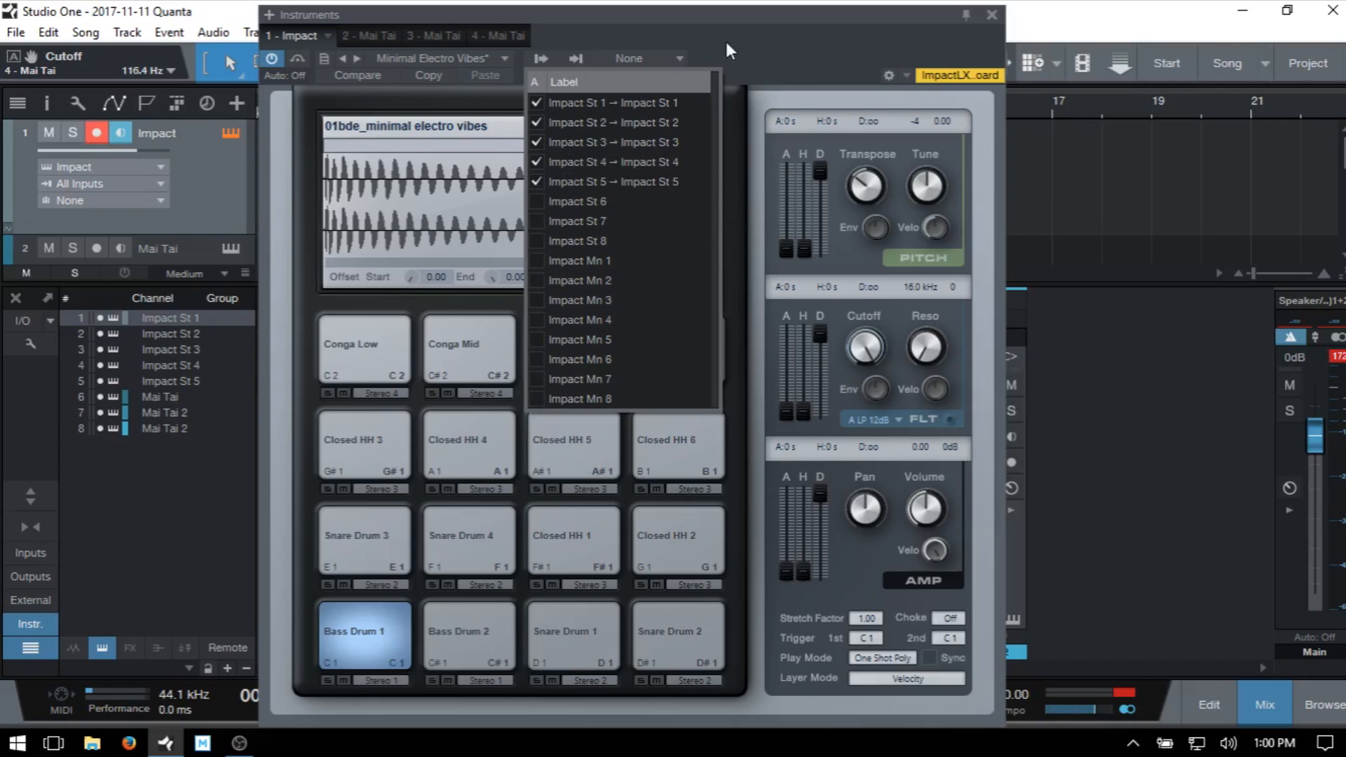
left_click(761, 44)
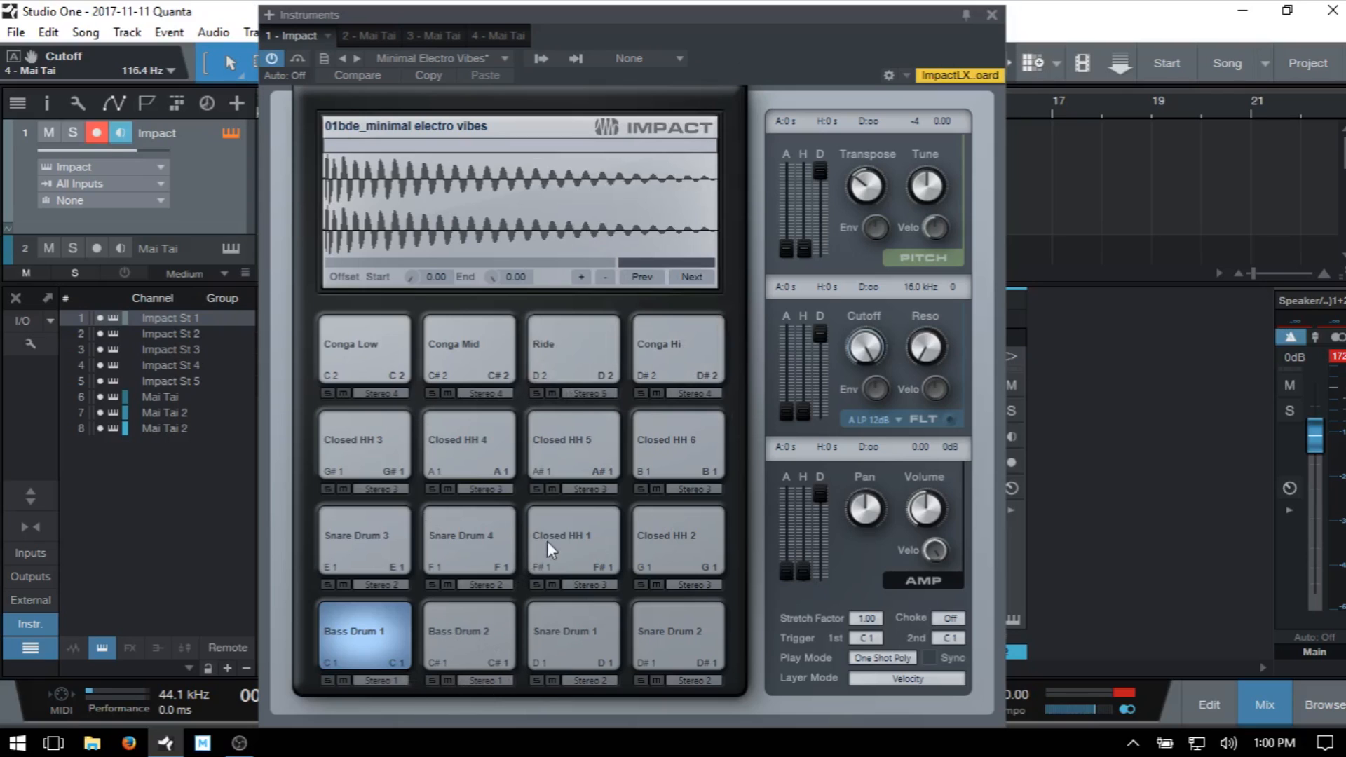
- Route the Closed HH 5 pad to the Stereo 4 output and audition it, with the instrument window moved off the mixer channels
left_click(599, 490)
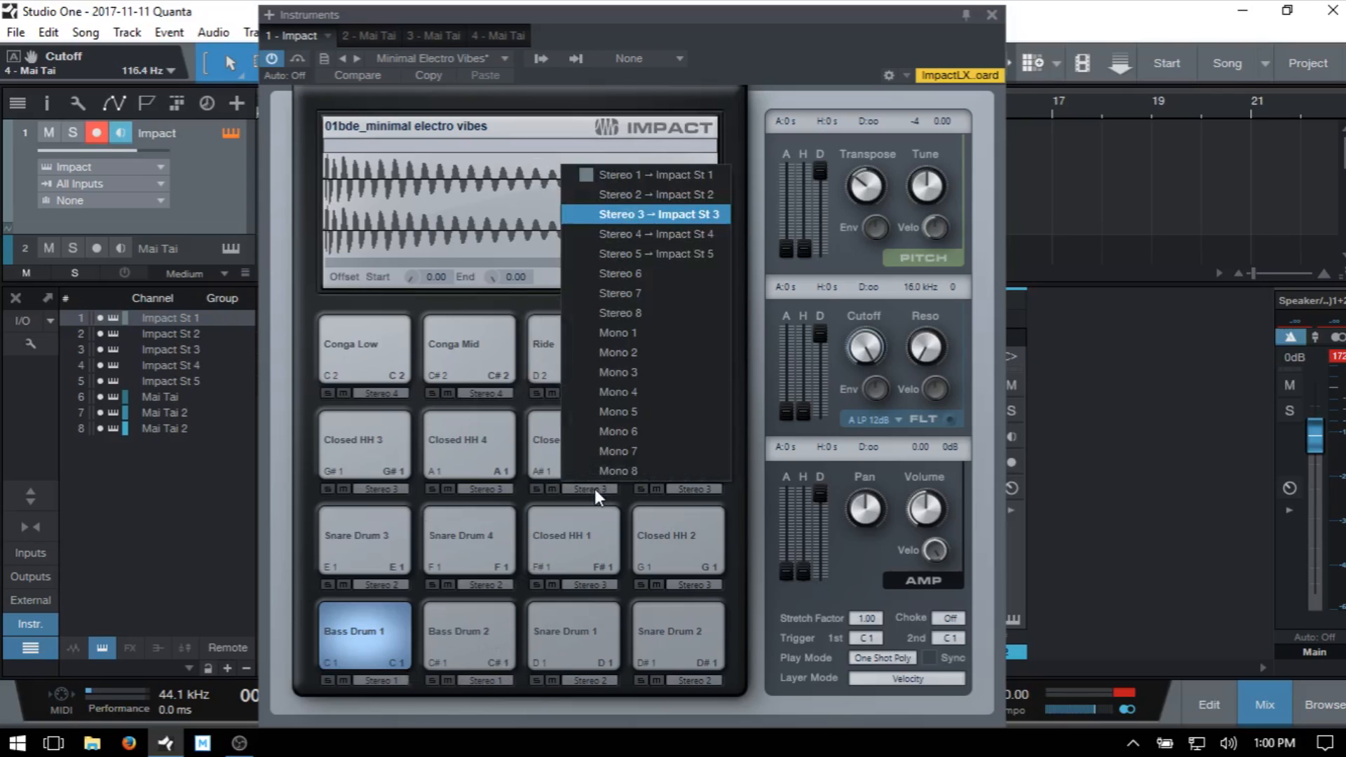
left_click(634, 235)
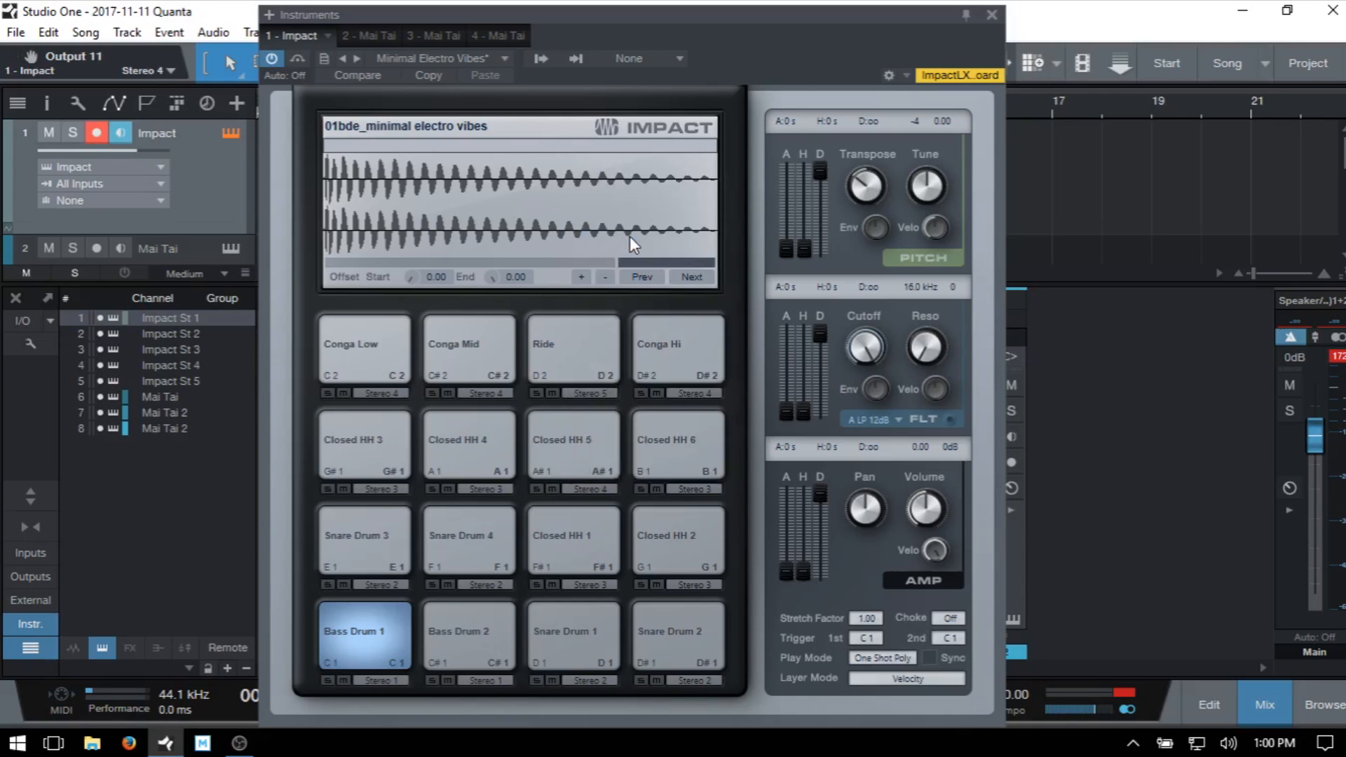
left_click(569, 429)
left_click_drag(664, 28, 298, 43)
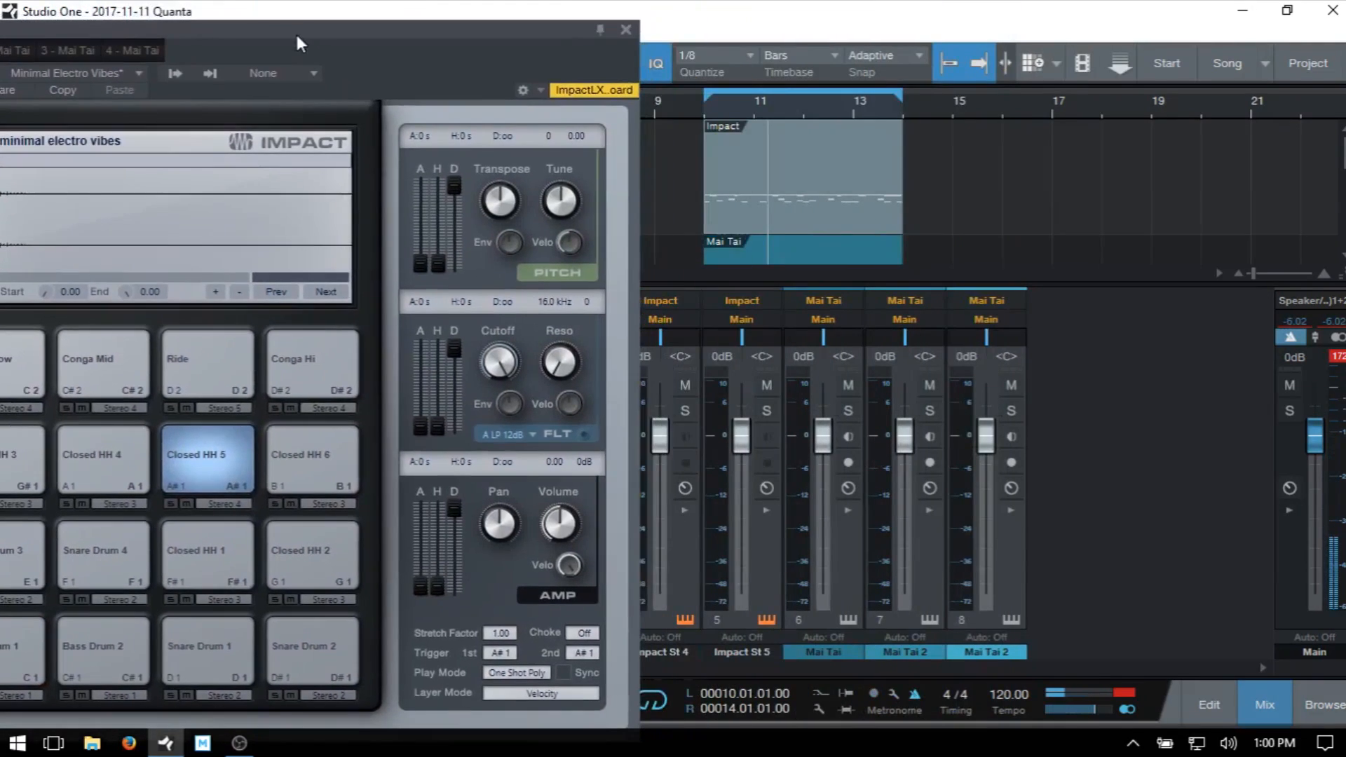
- Audition the Closed HH 5 pad repeatedly, with the Impact window moved clear of the mixer channels, and close the instrument window
left_click(195, 454)
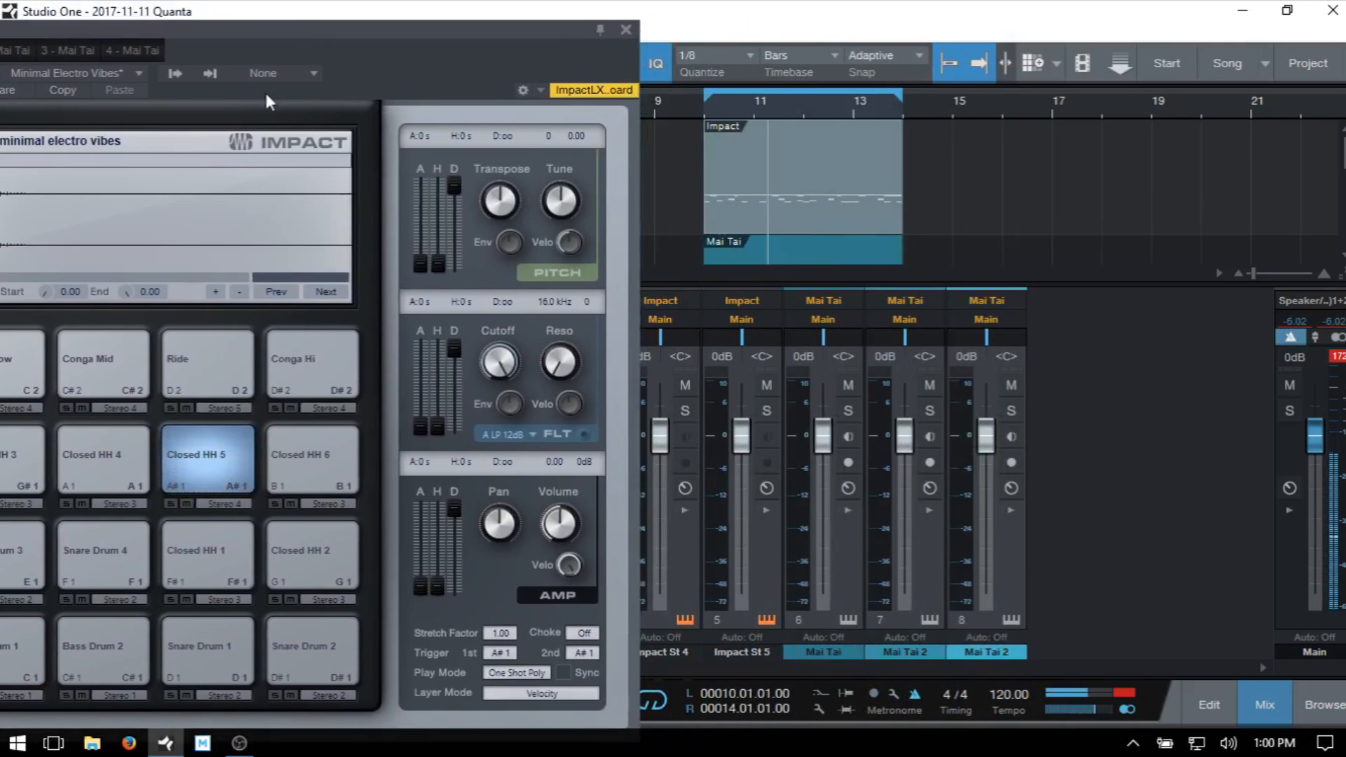
left_click_drag(291, 35, 1130, 44)
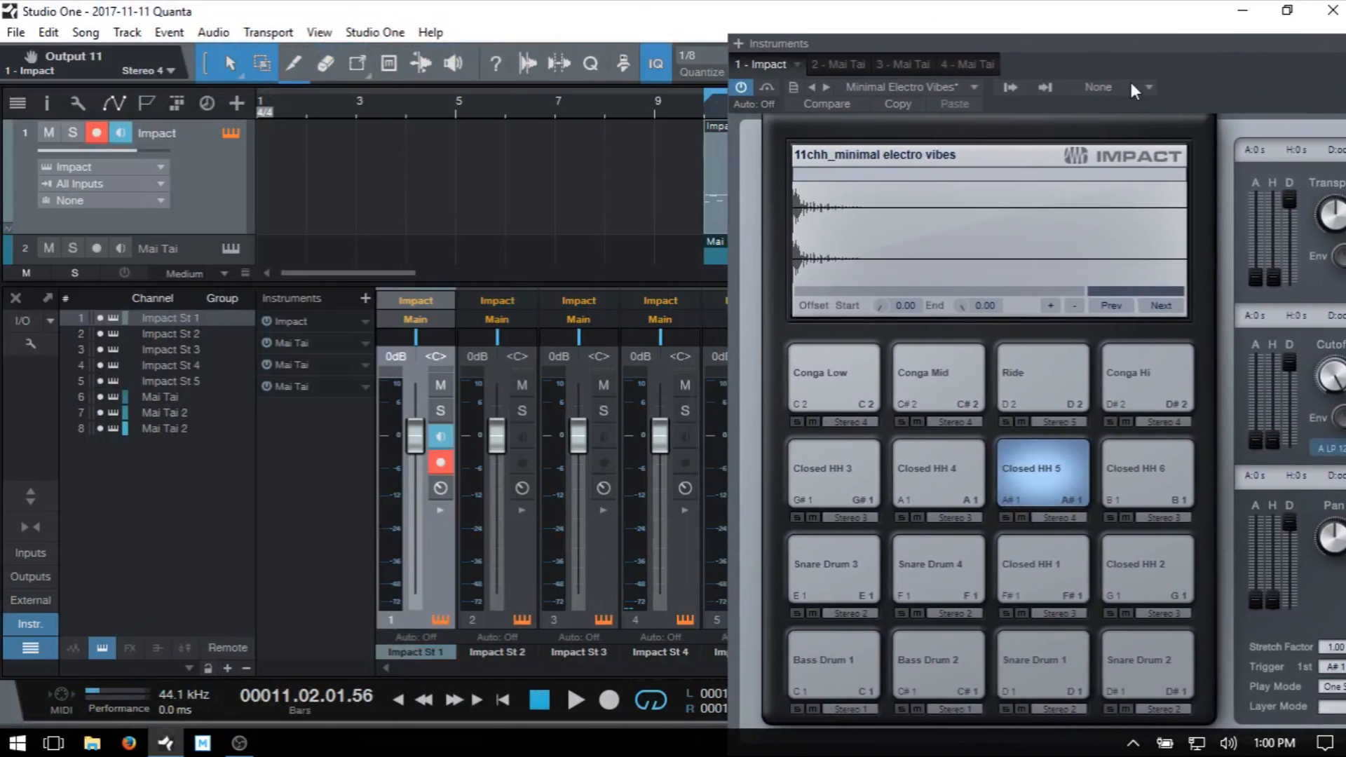
left_click(1045, 466)
left_click(1042, 459)
left_click(1055, 460)
left_click(1055, 455)
left_click_drag(1210, 48, 1039, 65)
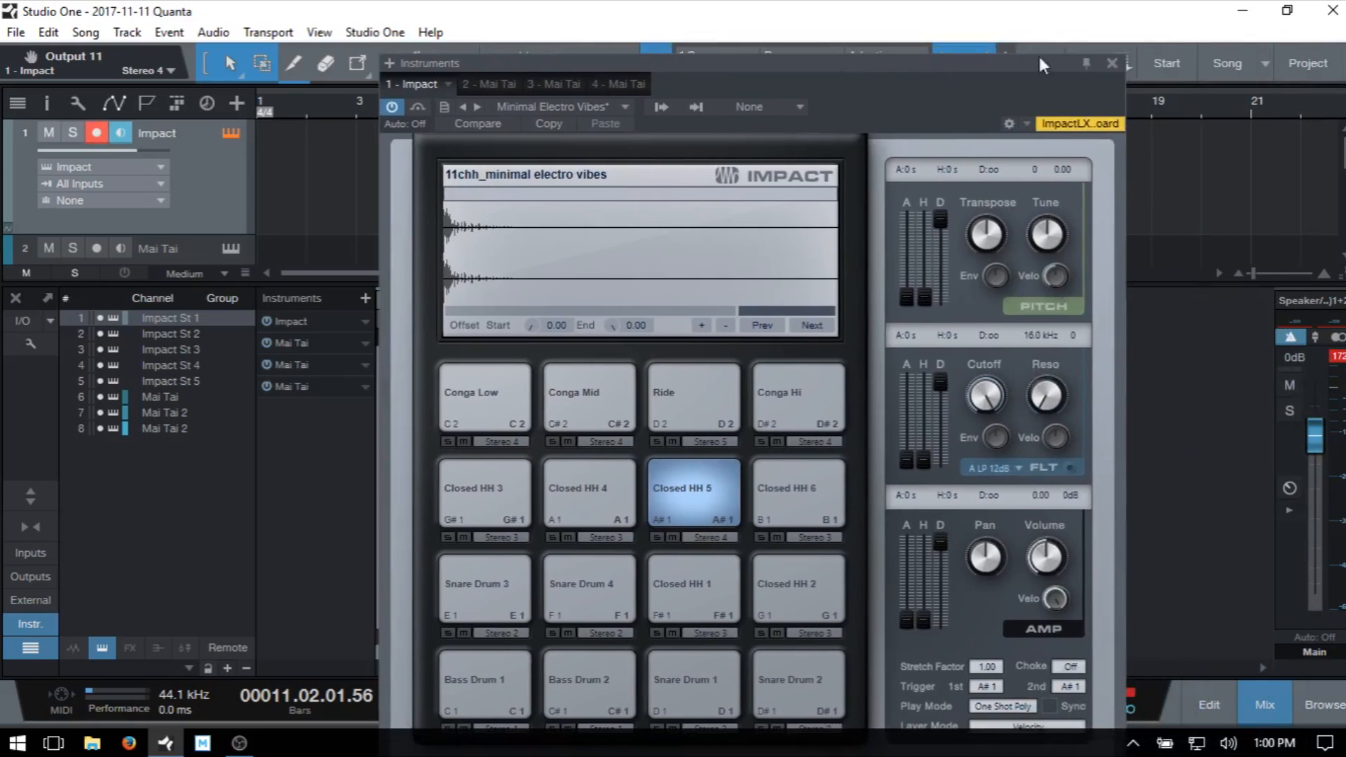
left_click(1111, 61)
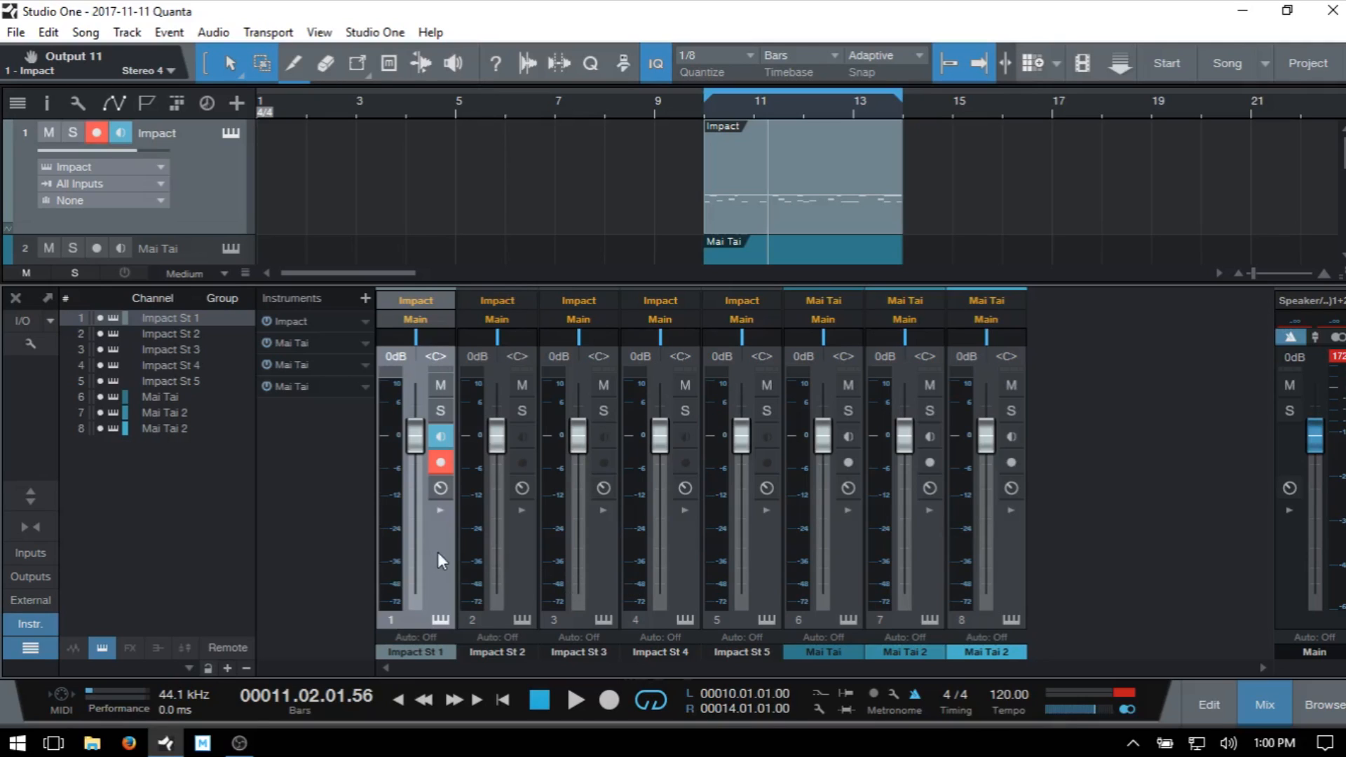
- Add a bus for the selected channels Impact St 1 to Impact St 5 and name it Drums
left_click(766, 552, "shift")
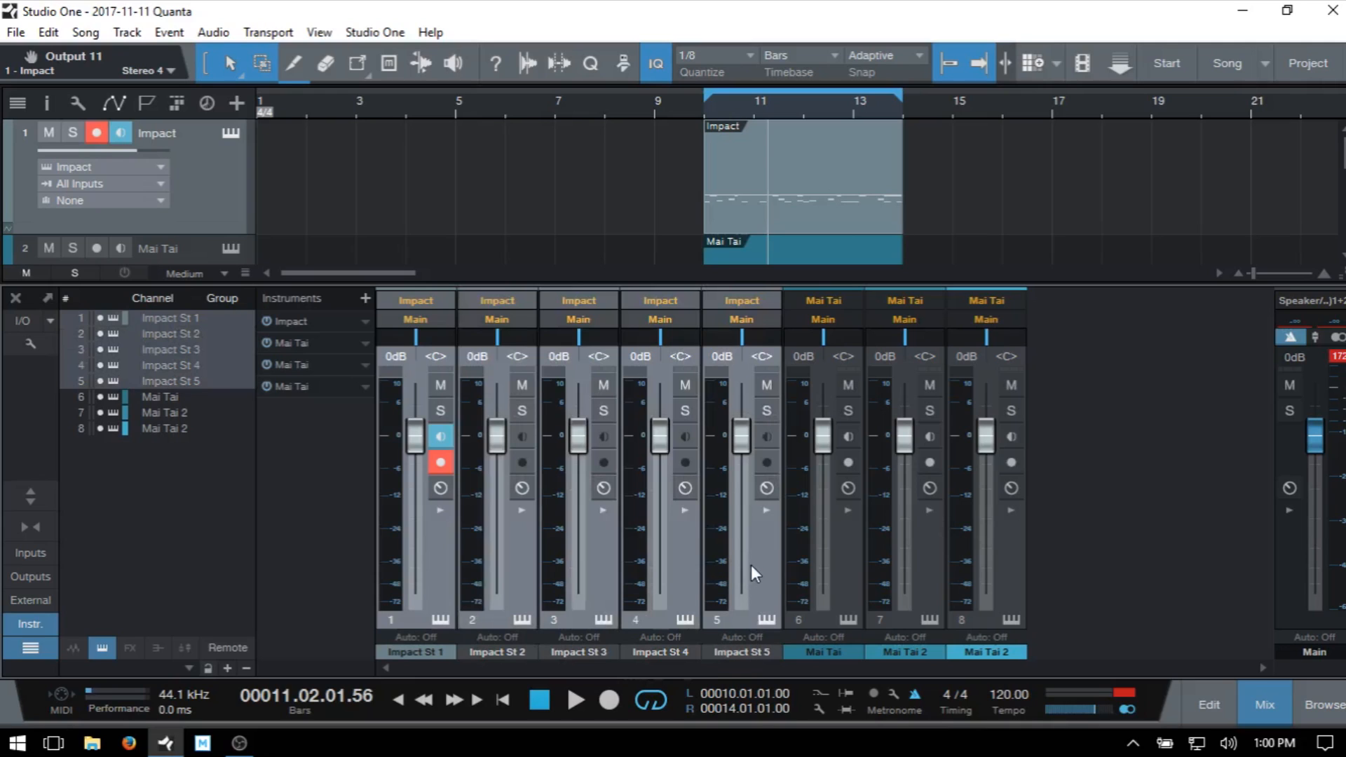
right_click(762, 559)
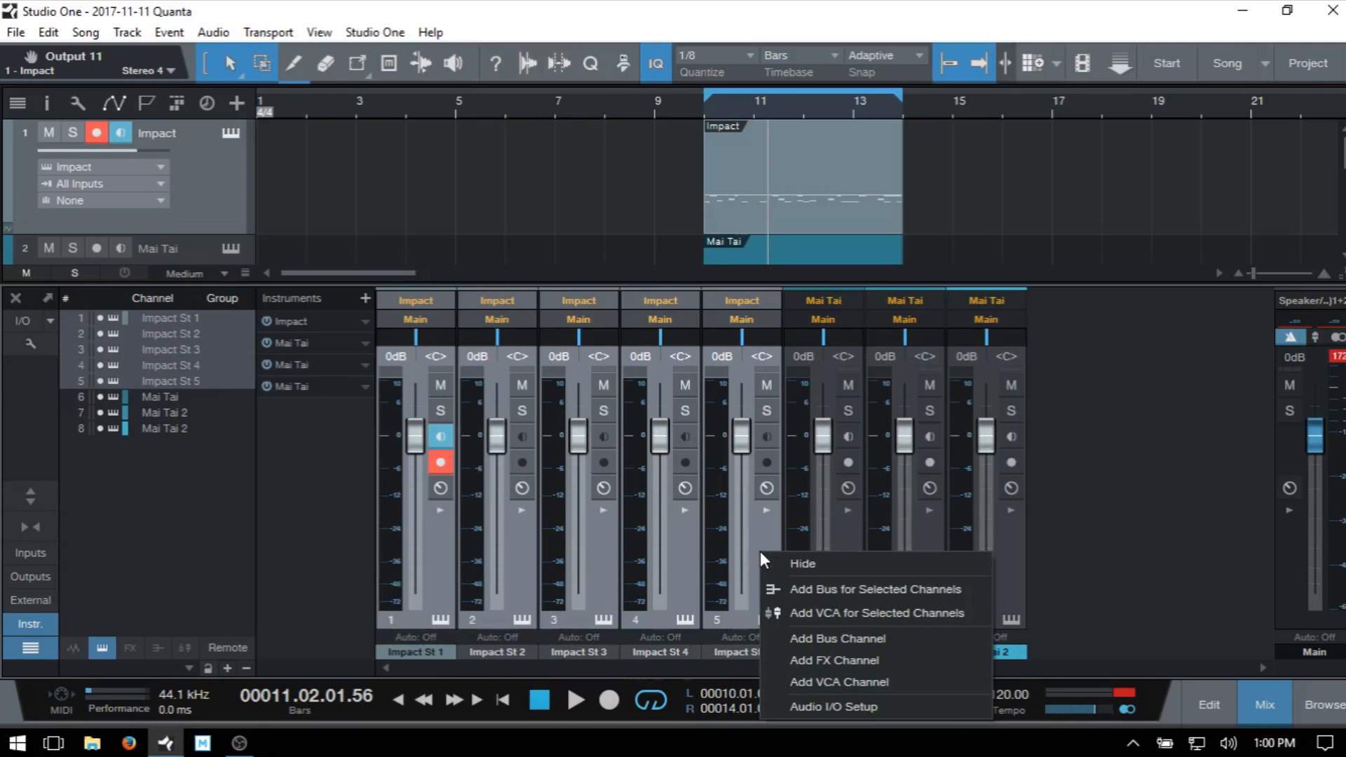
left_click(829, 591)
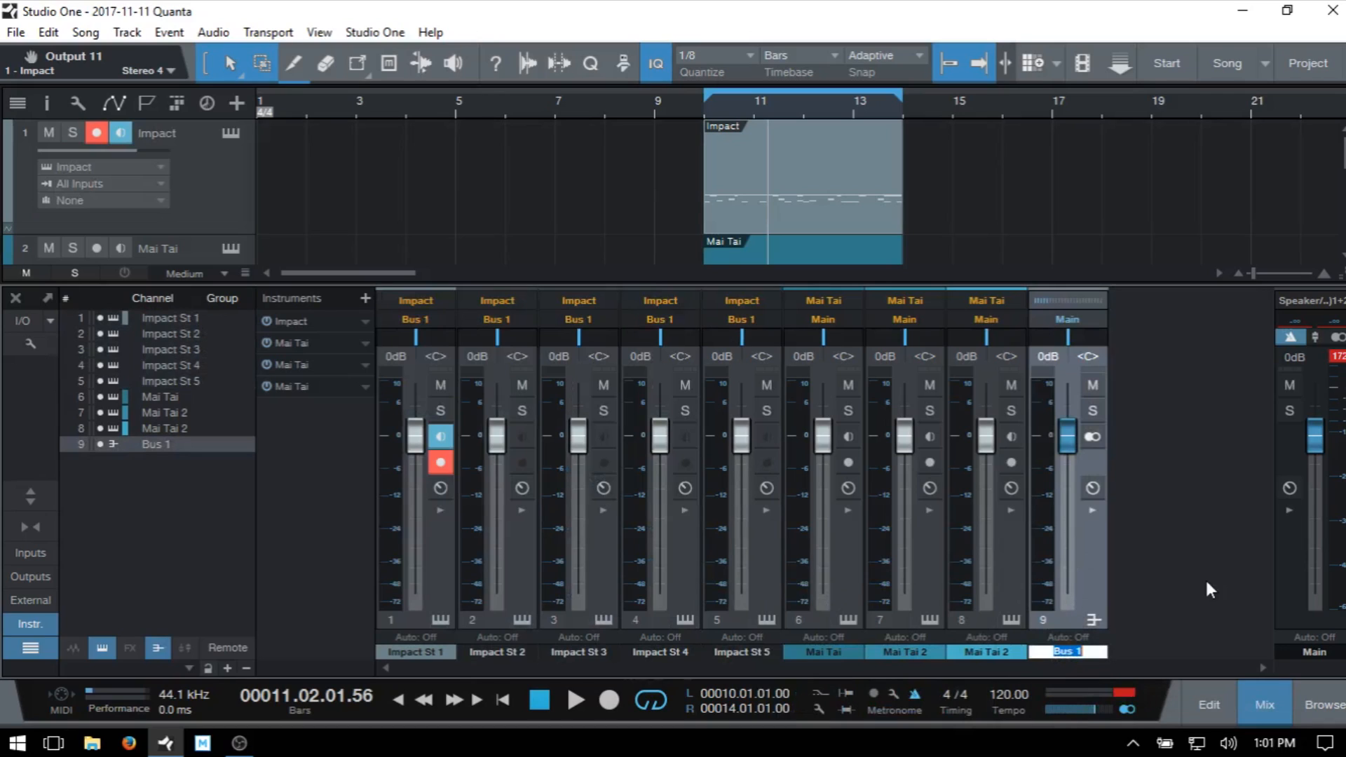
type("Drums")
key("Return")
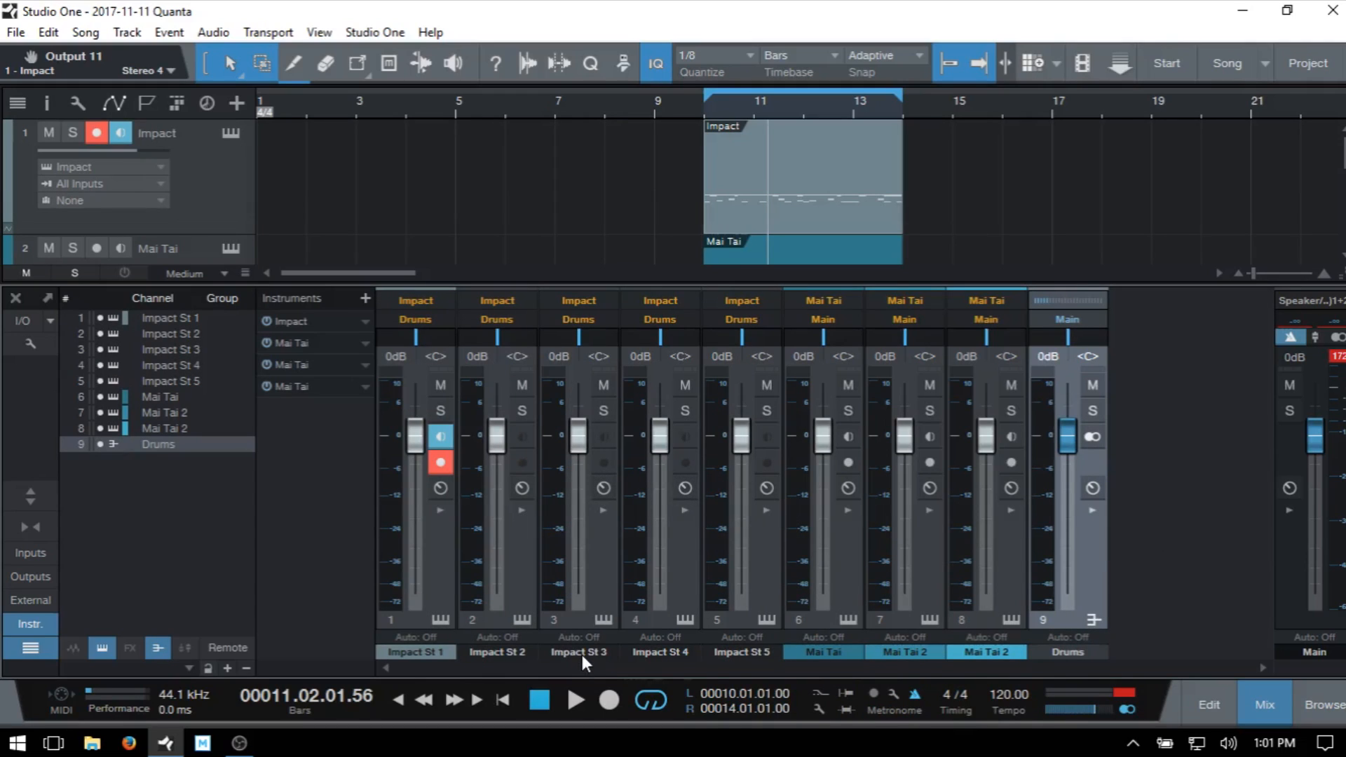
- Rename the Impact St 4 mixer channel as HHats
double_click(658, 649)
type("HHats")
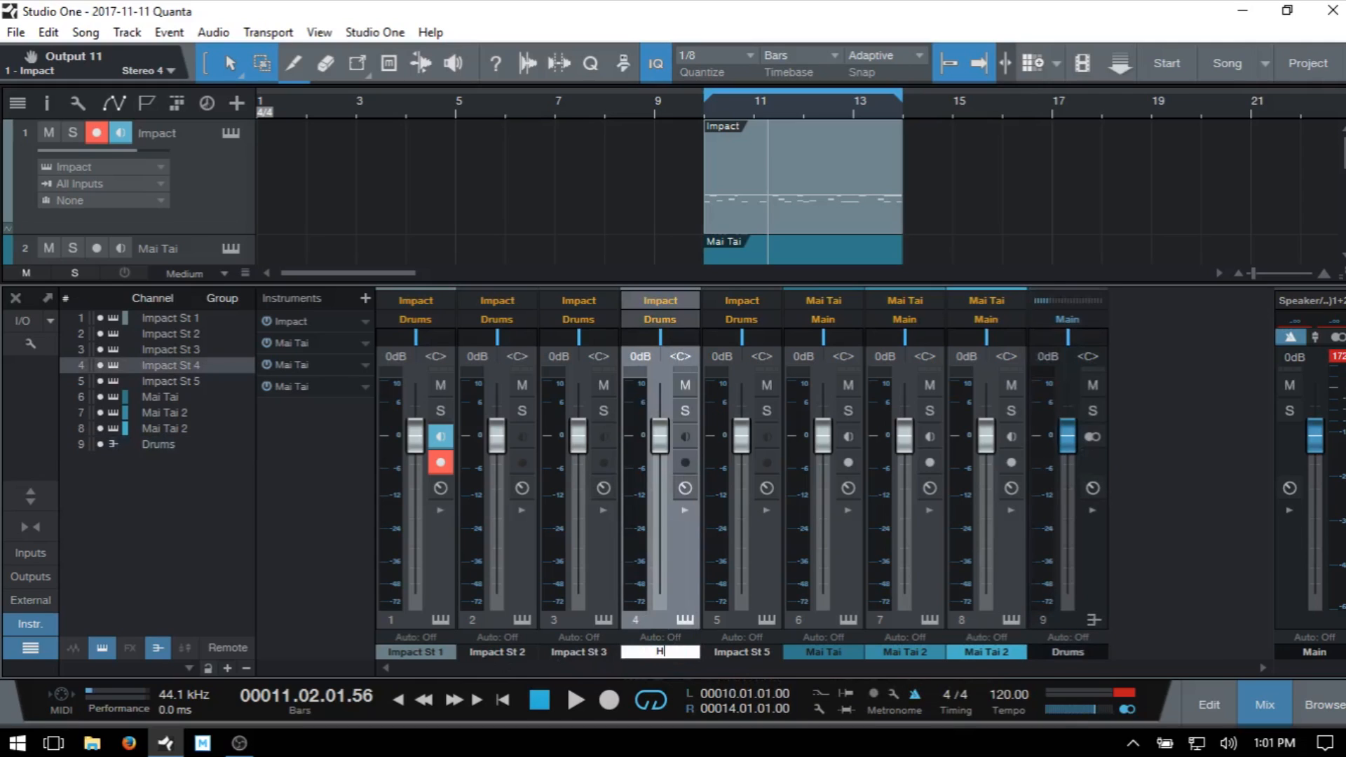
key("Return")
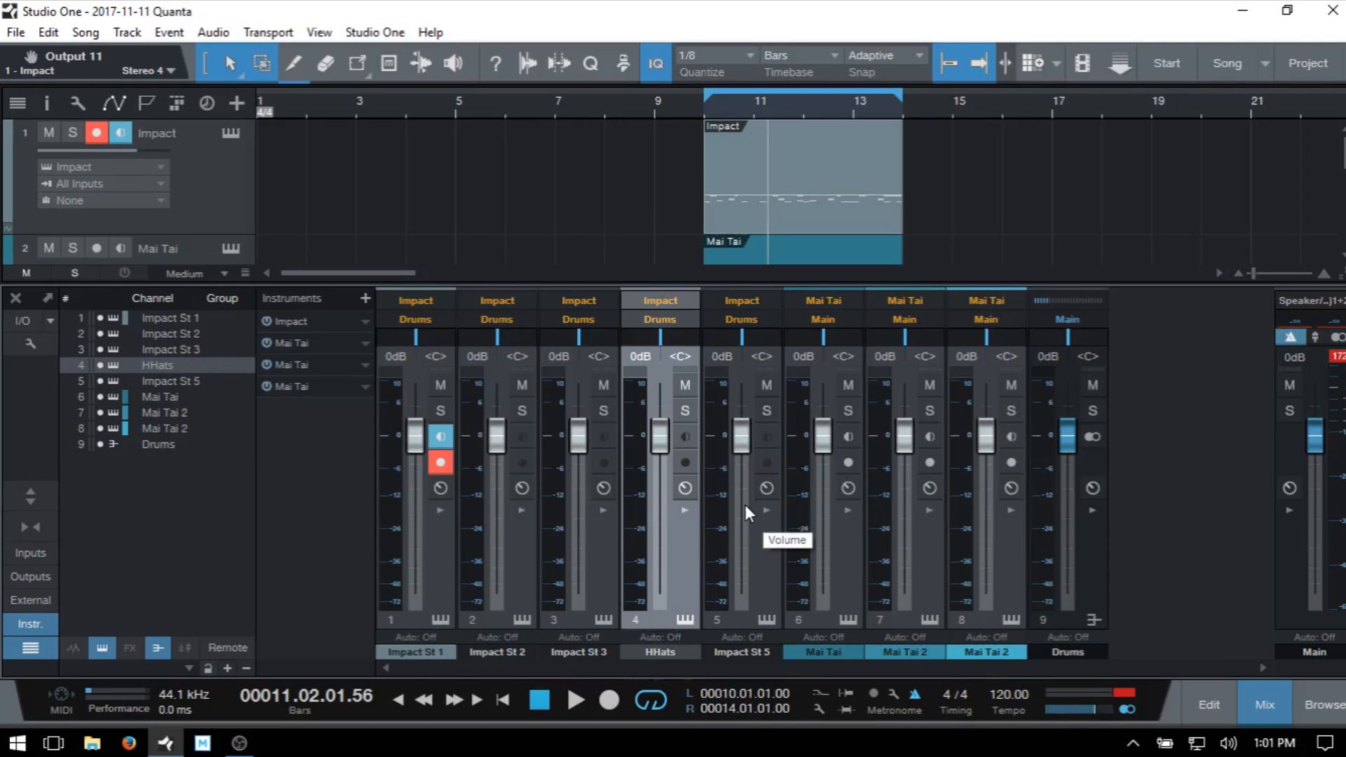
- Recolor the Impact track dark red and hide the mixer to show the full arrangement
left_click(814, 184)
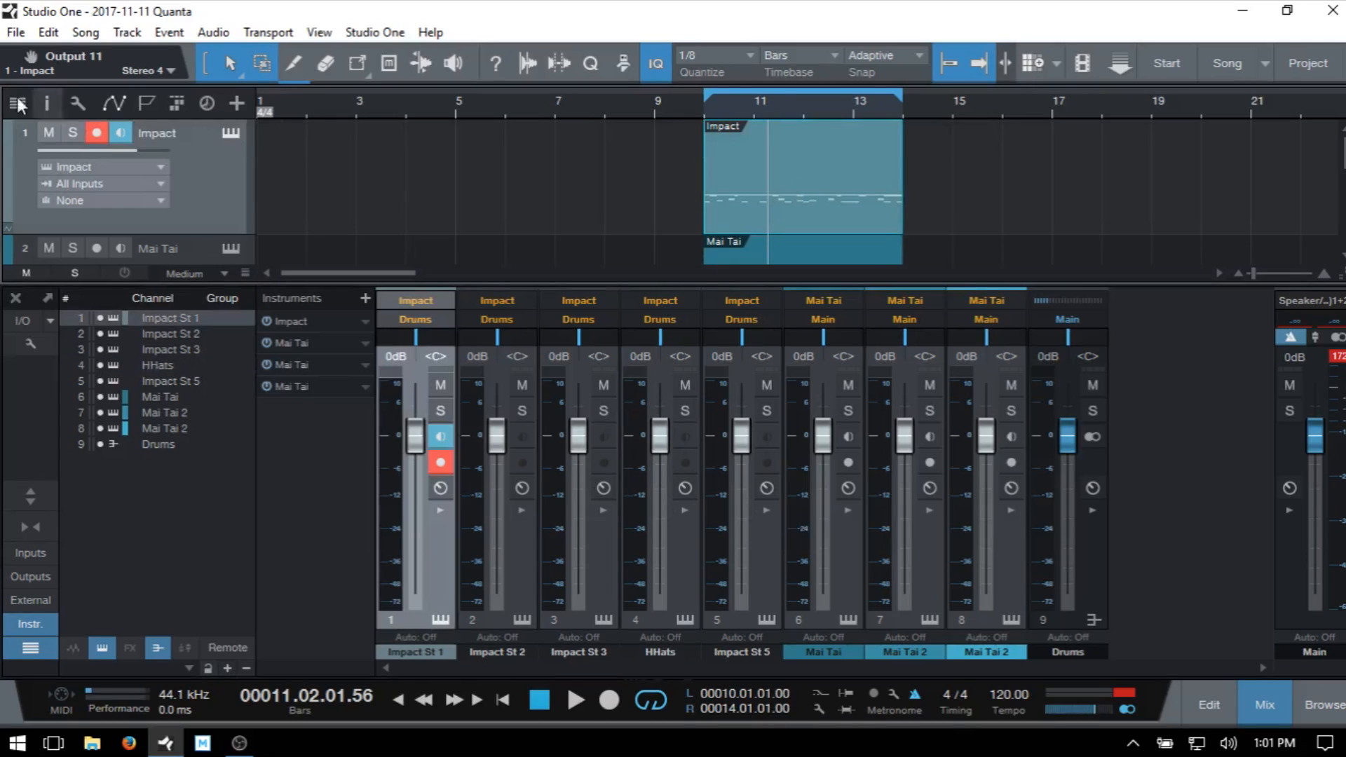
left_click(7, 163)
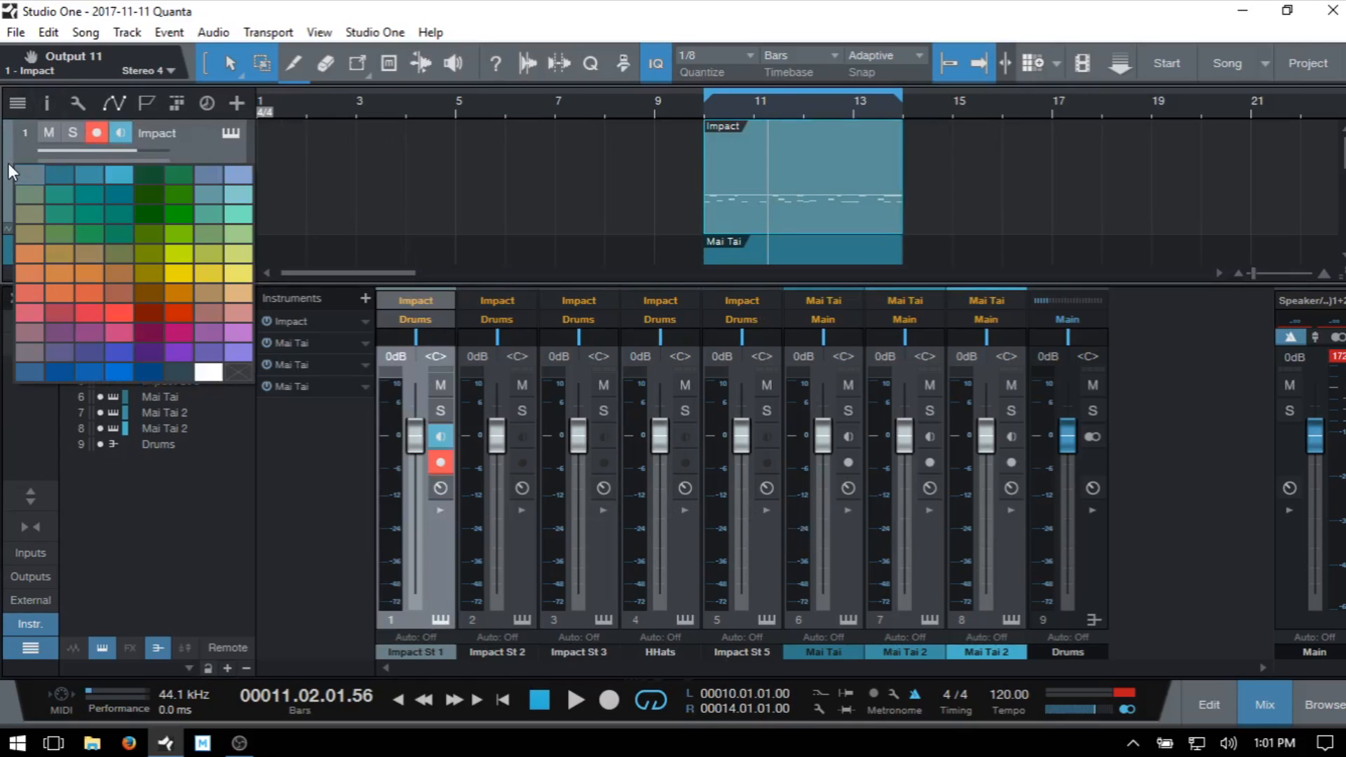
left_click(148, 316)
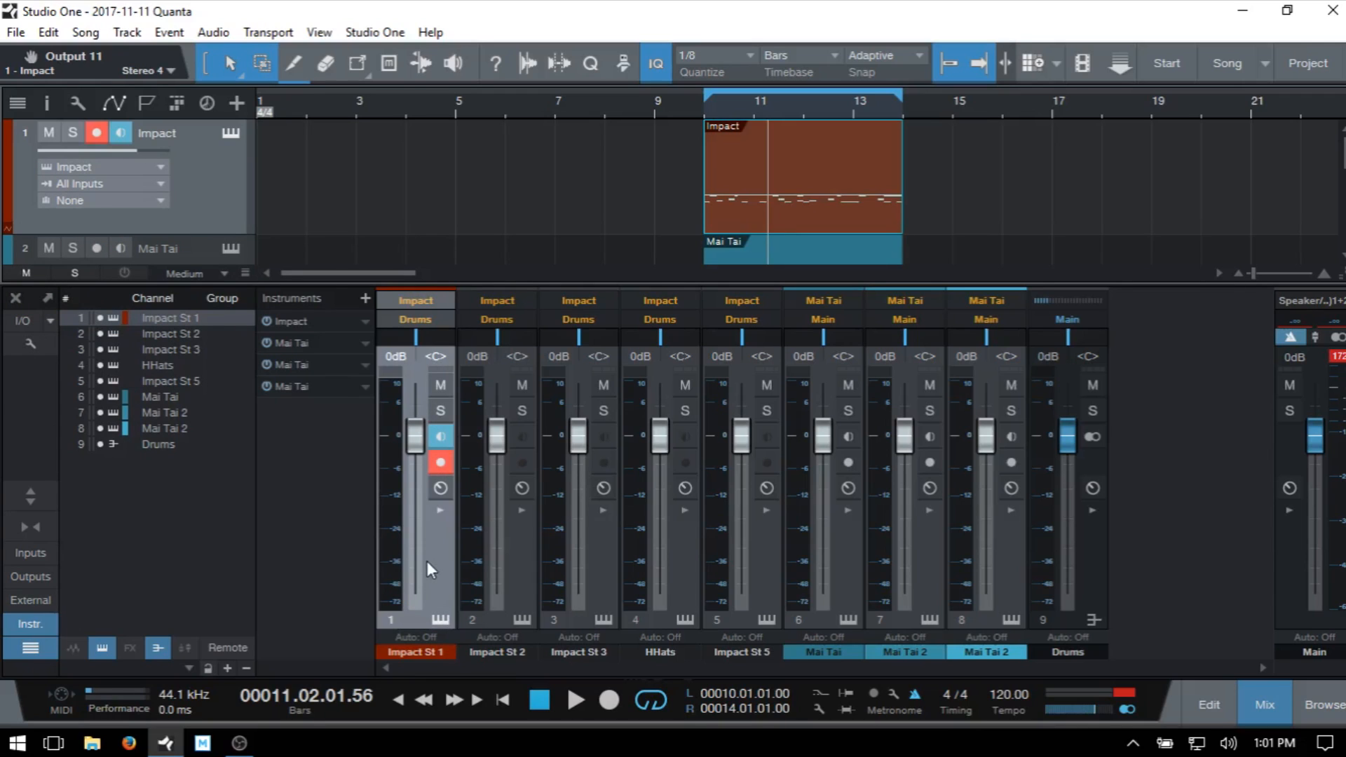
key("F3")
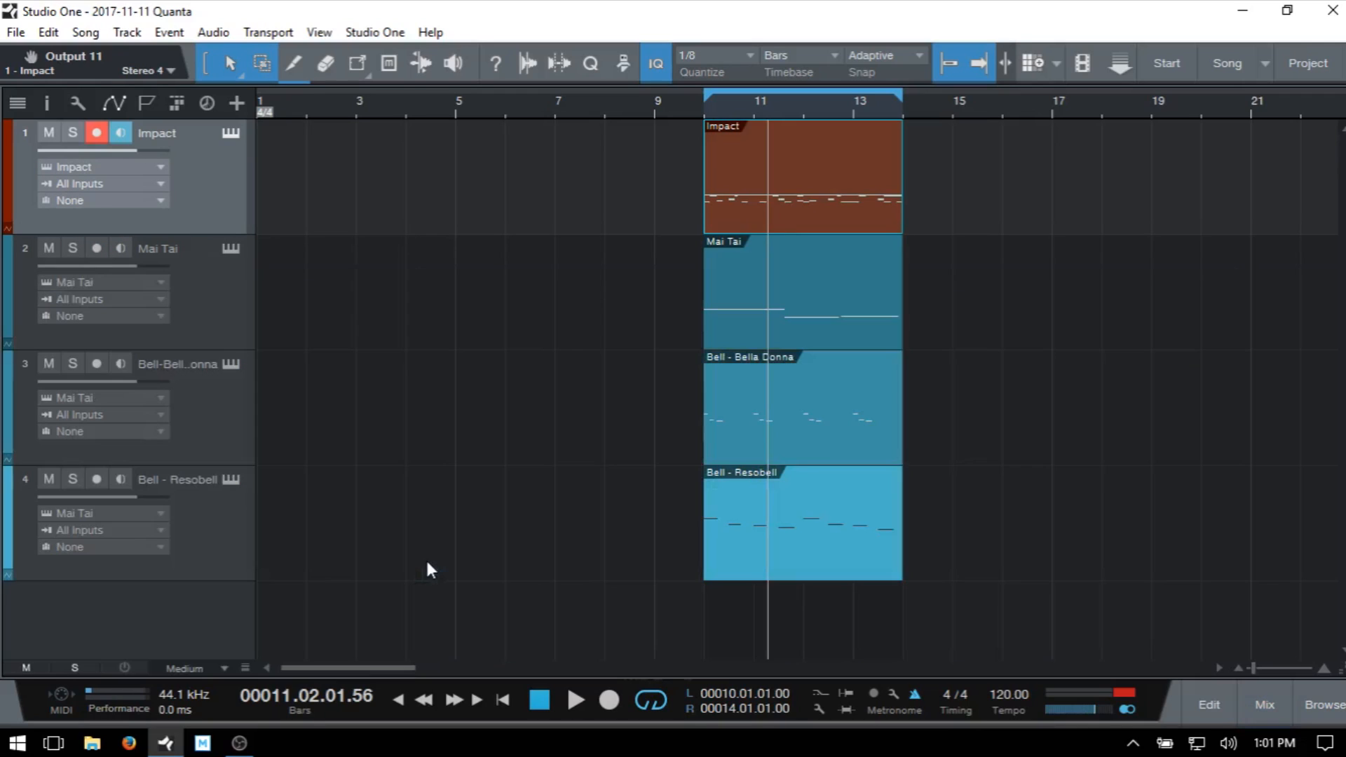
- Open the Impact part in the note editor, switch to the piano keyboard view, audition several keys, and close the editor
double_click(844, 217)
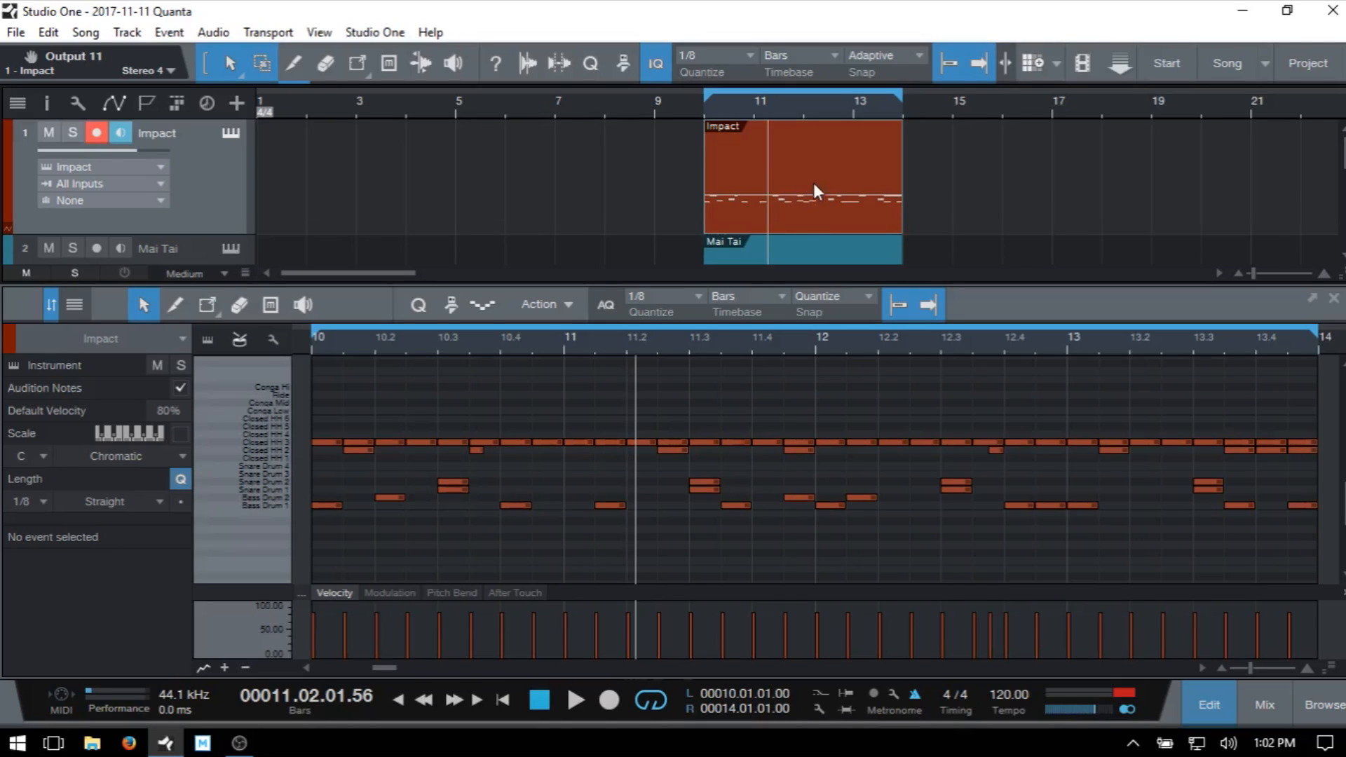
left_click(204, 338)
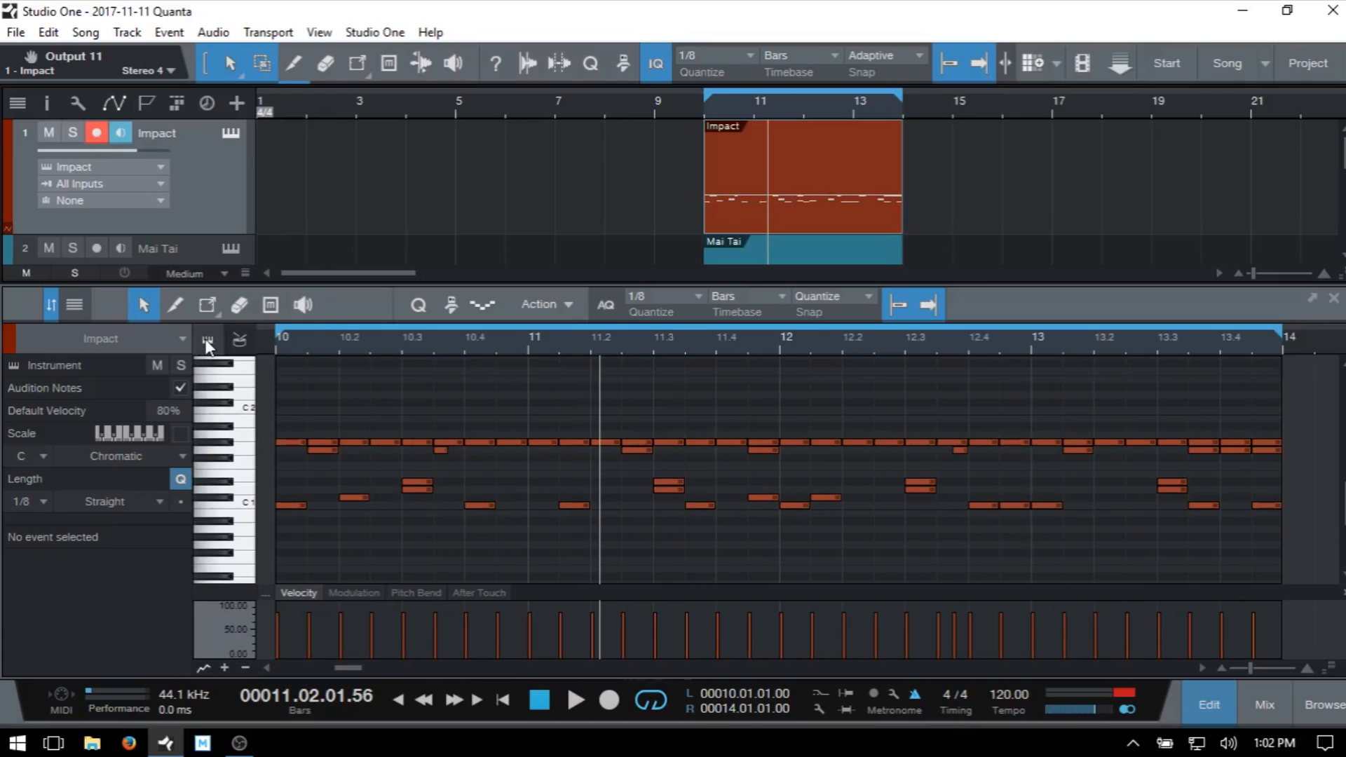
left_click_drag(244, 440, 238, 510)
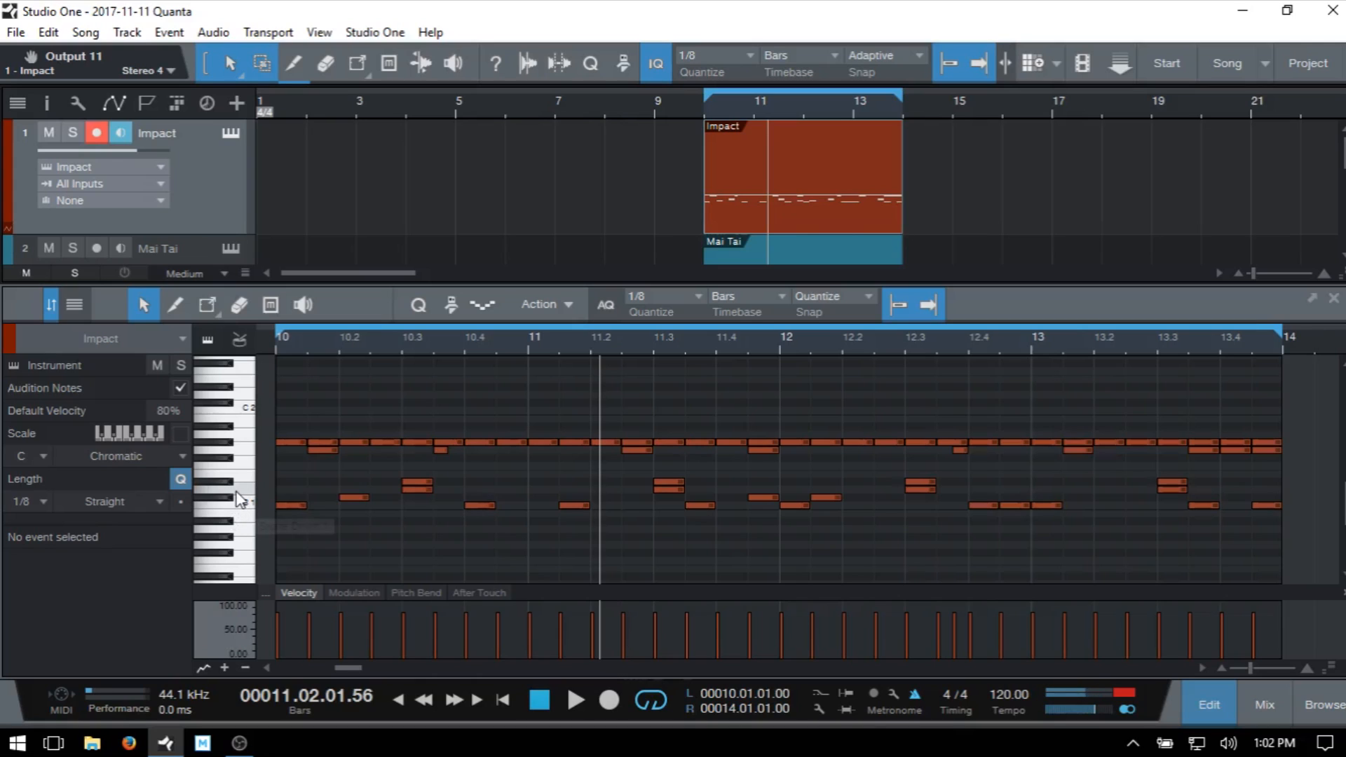
key("F2")
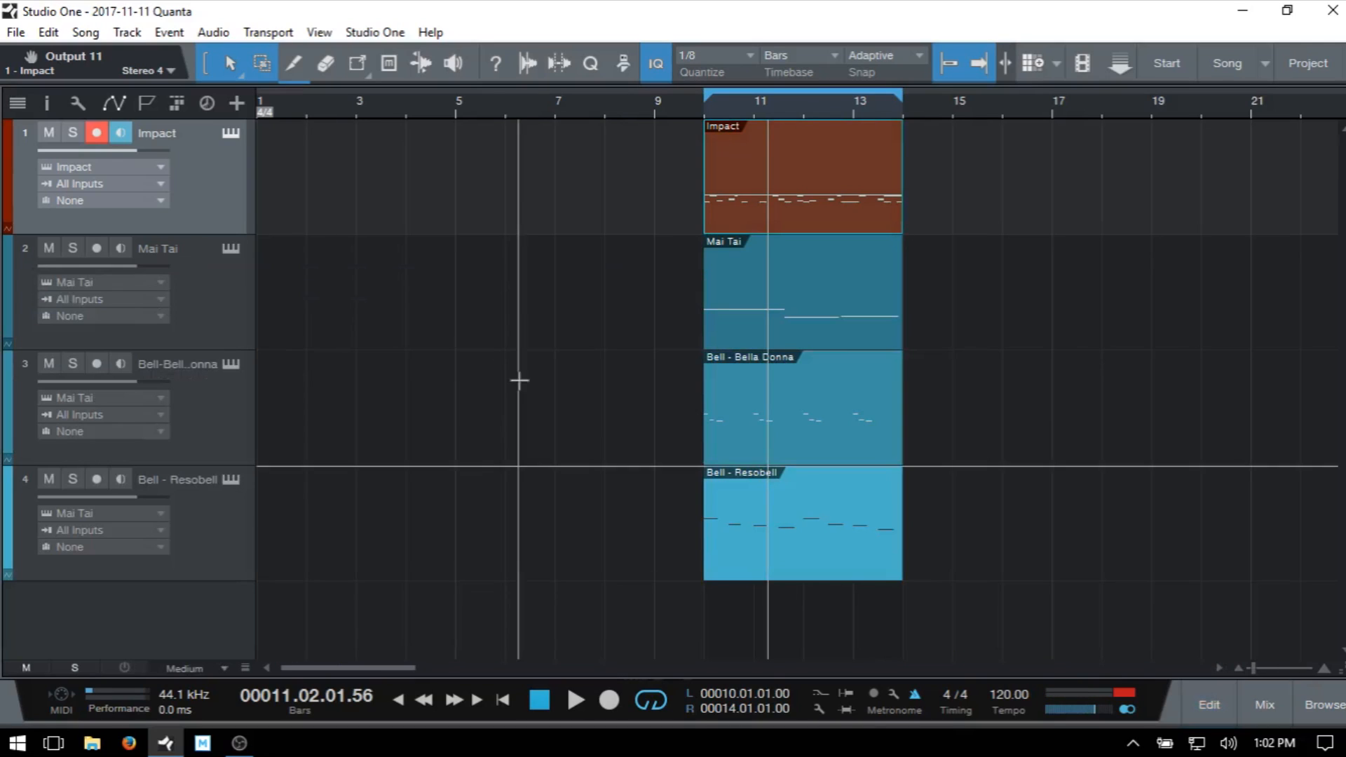
- Play the song from 9.02.01 to hear all parts together, and stop playback
left_click(663, 110)
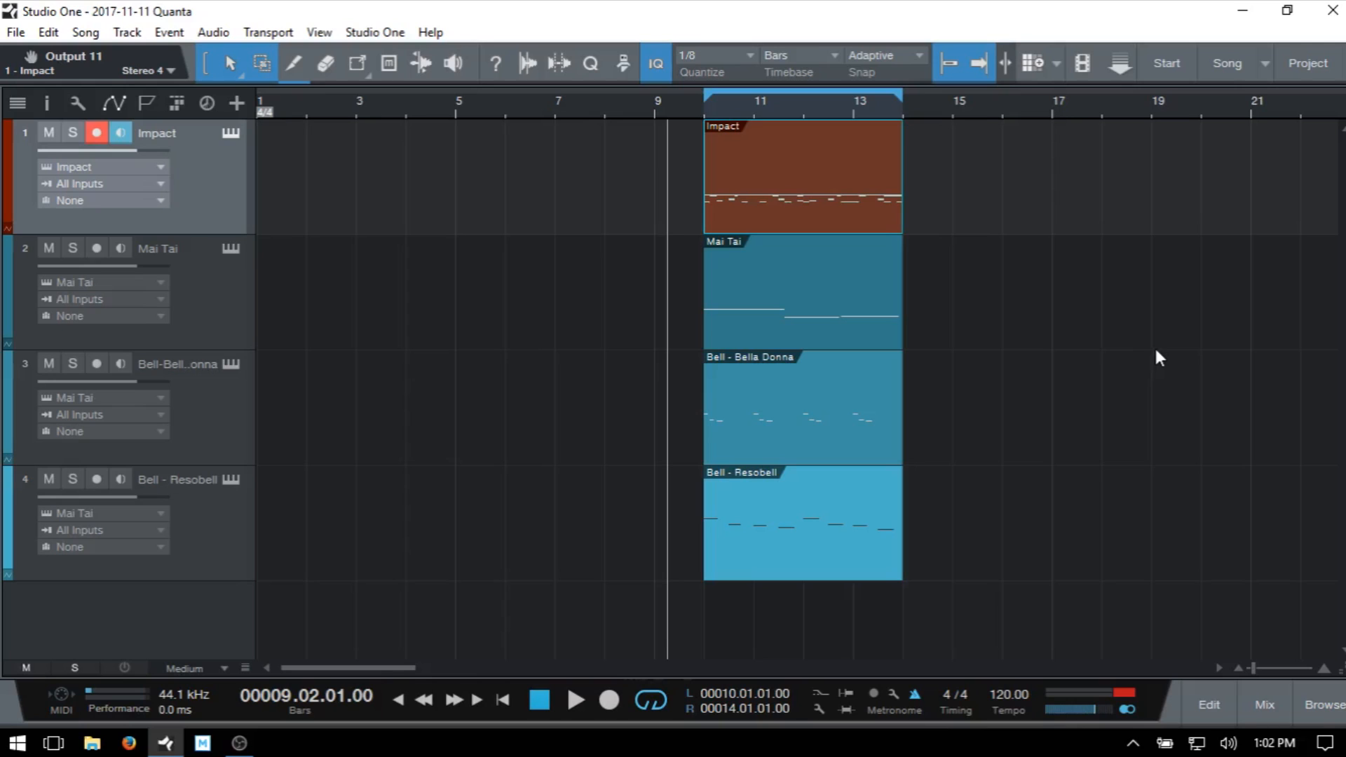
key("space")
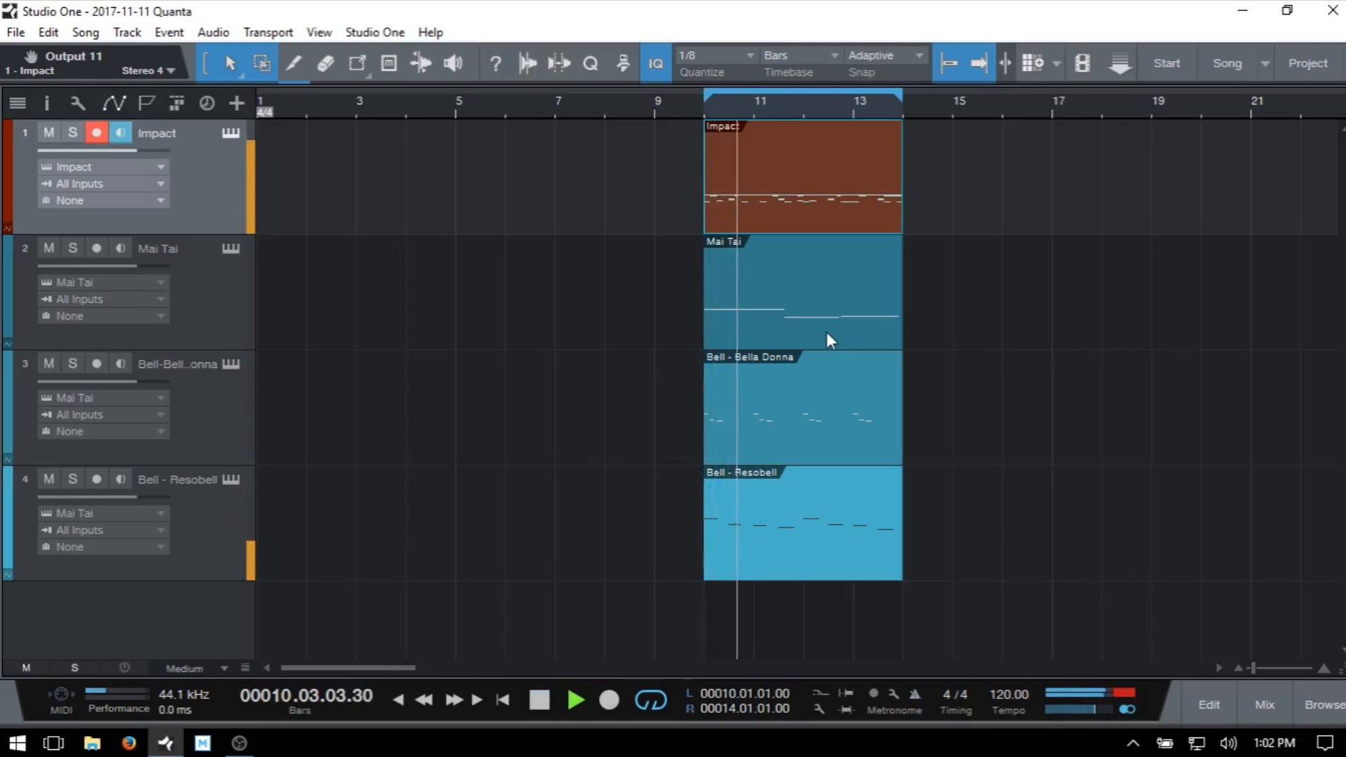
key("space")
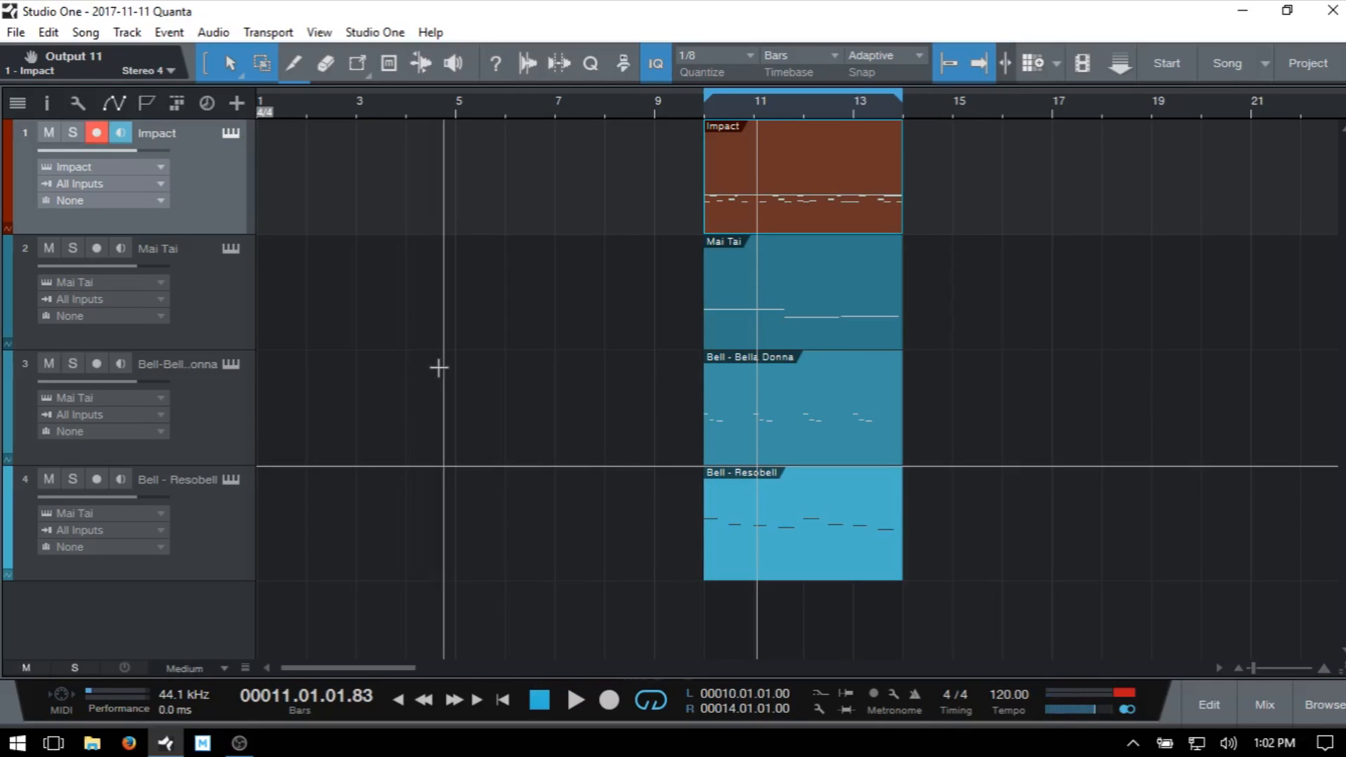
- Show the effects browser, look through the PreSonus effects, and expand the presets of Room Reverb
key("F5")
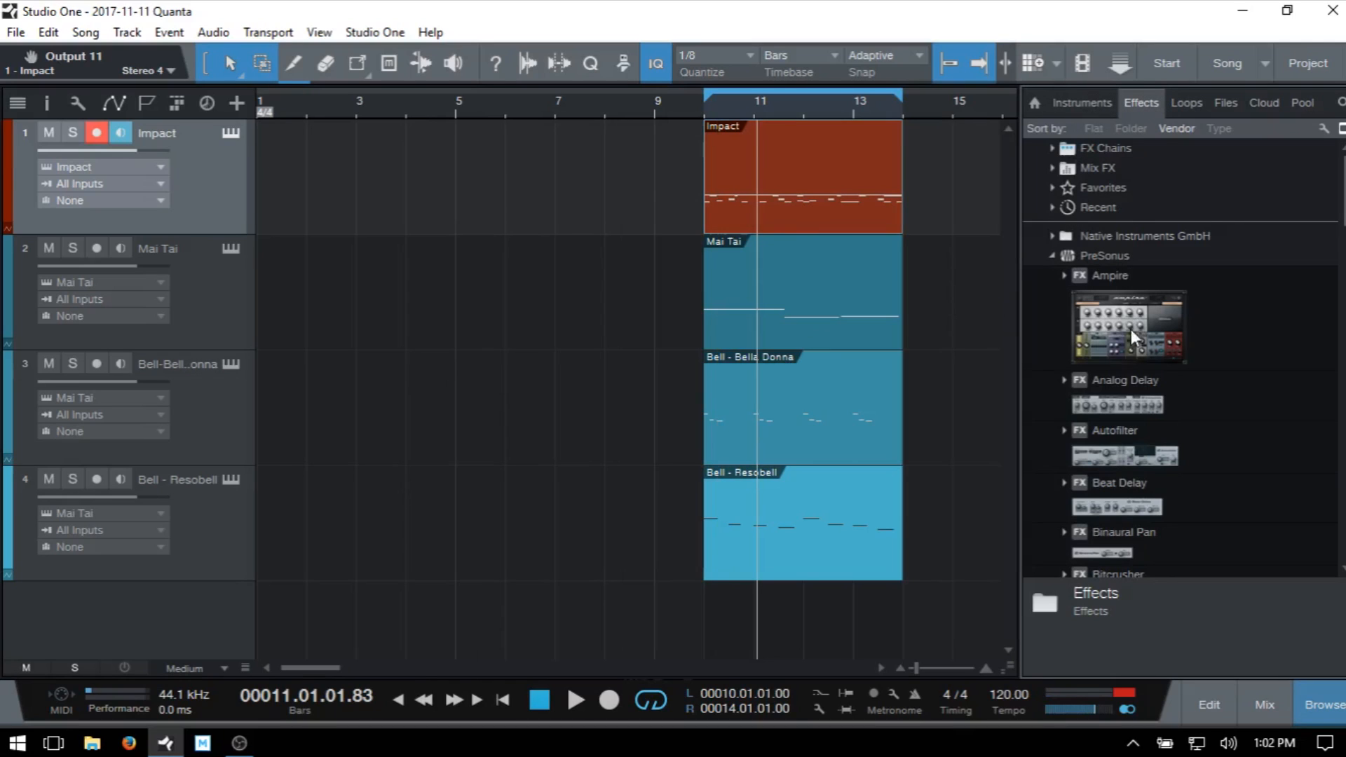
left_click(1053, 254)
left_click(1053, 256)
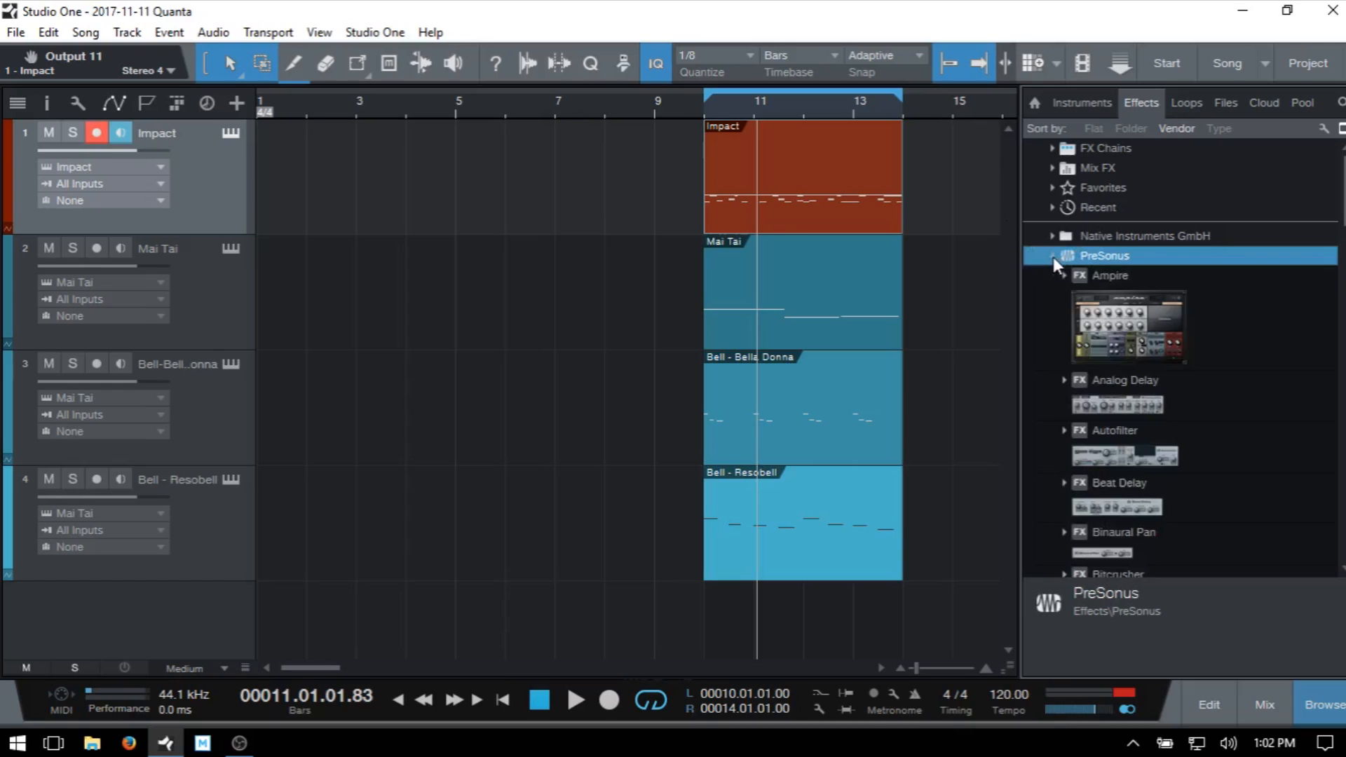
scroll(1178, 295, "down", 5)
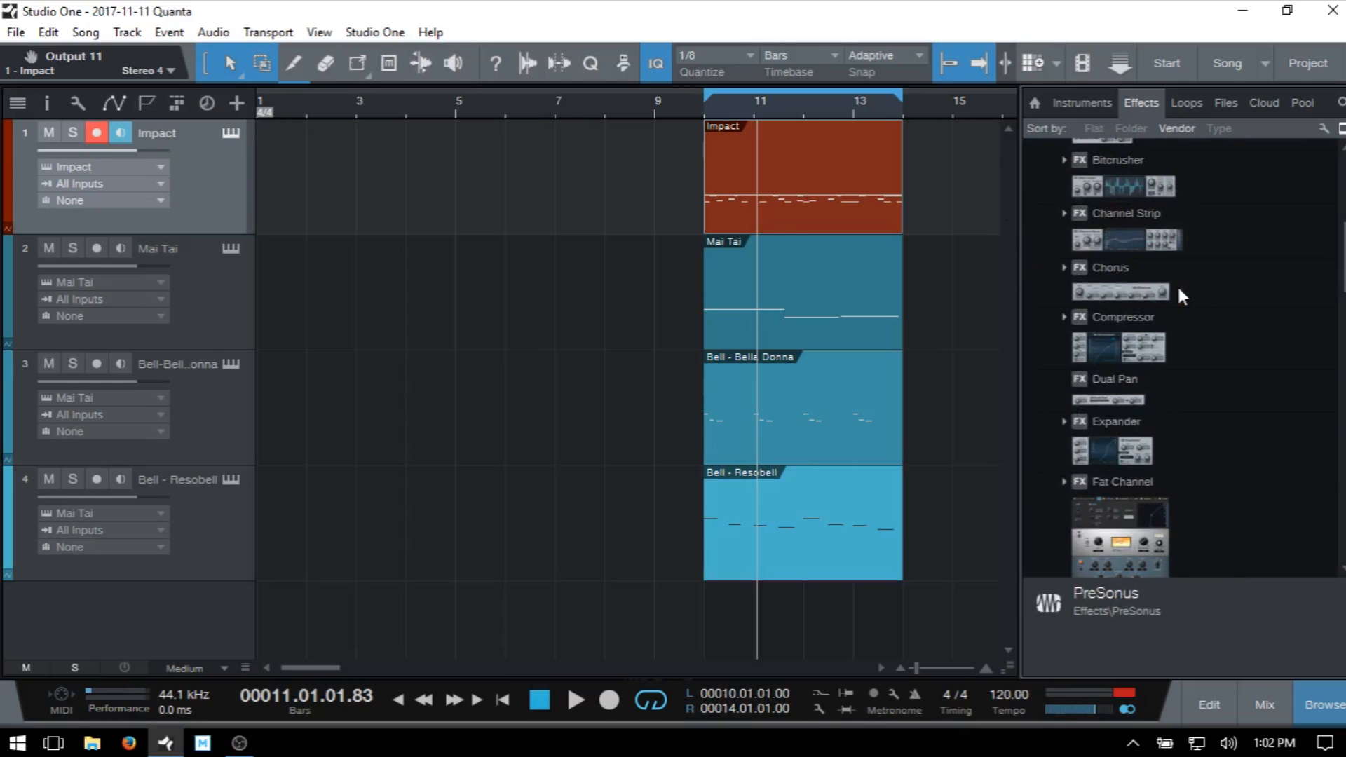
scroll(1180, 297, "up", 3)
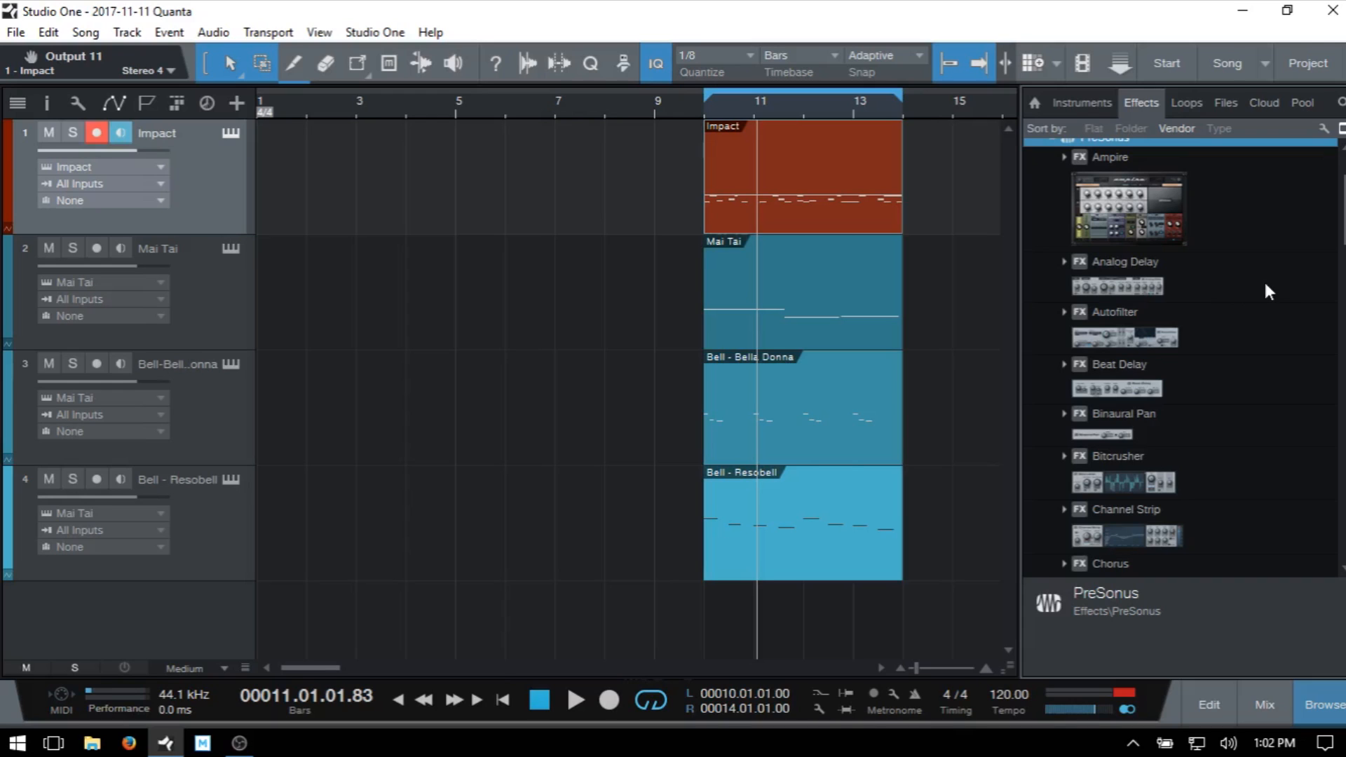
scroll(1266, 284, "down", 5)
scroll(1265, 284, "down", 9)
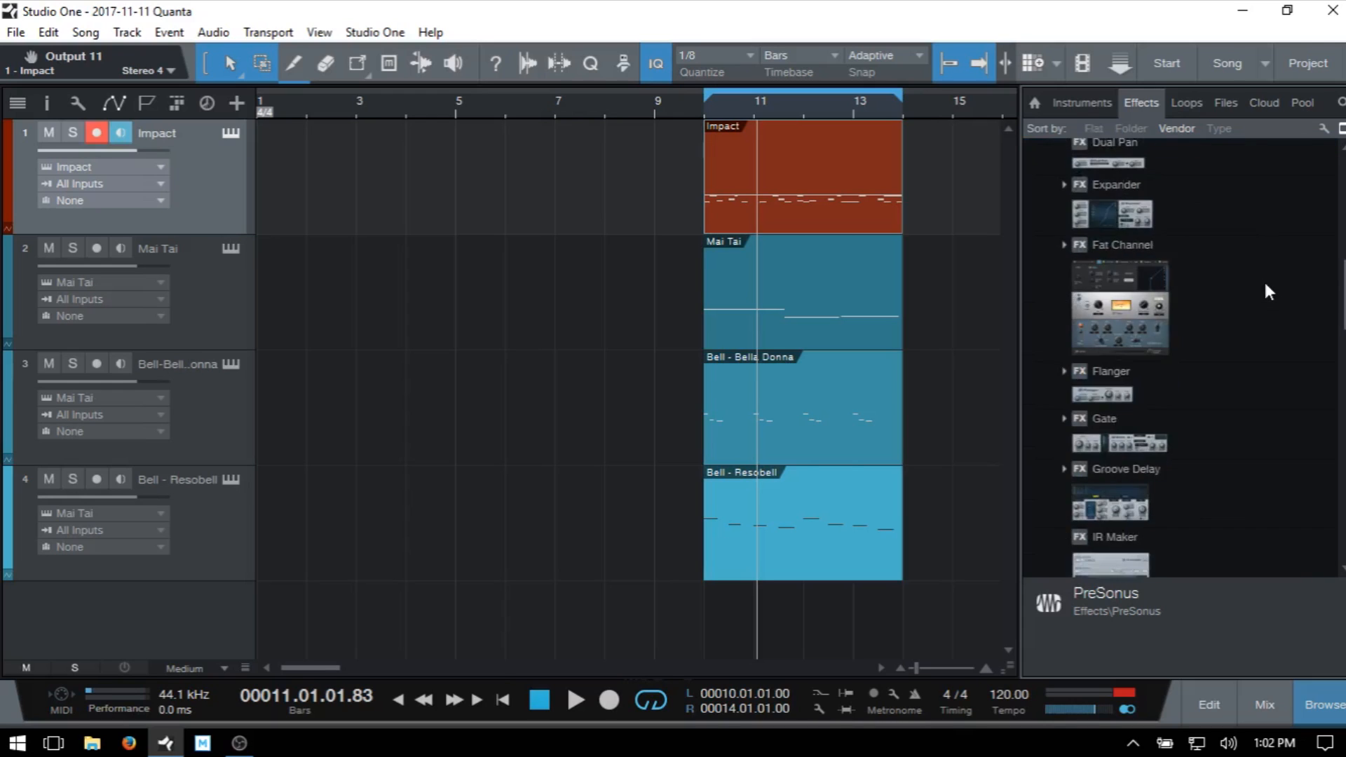
scroll(1268, 292, "down", 4)
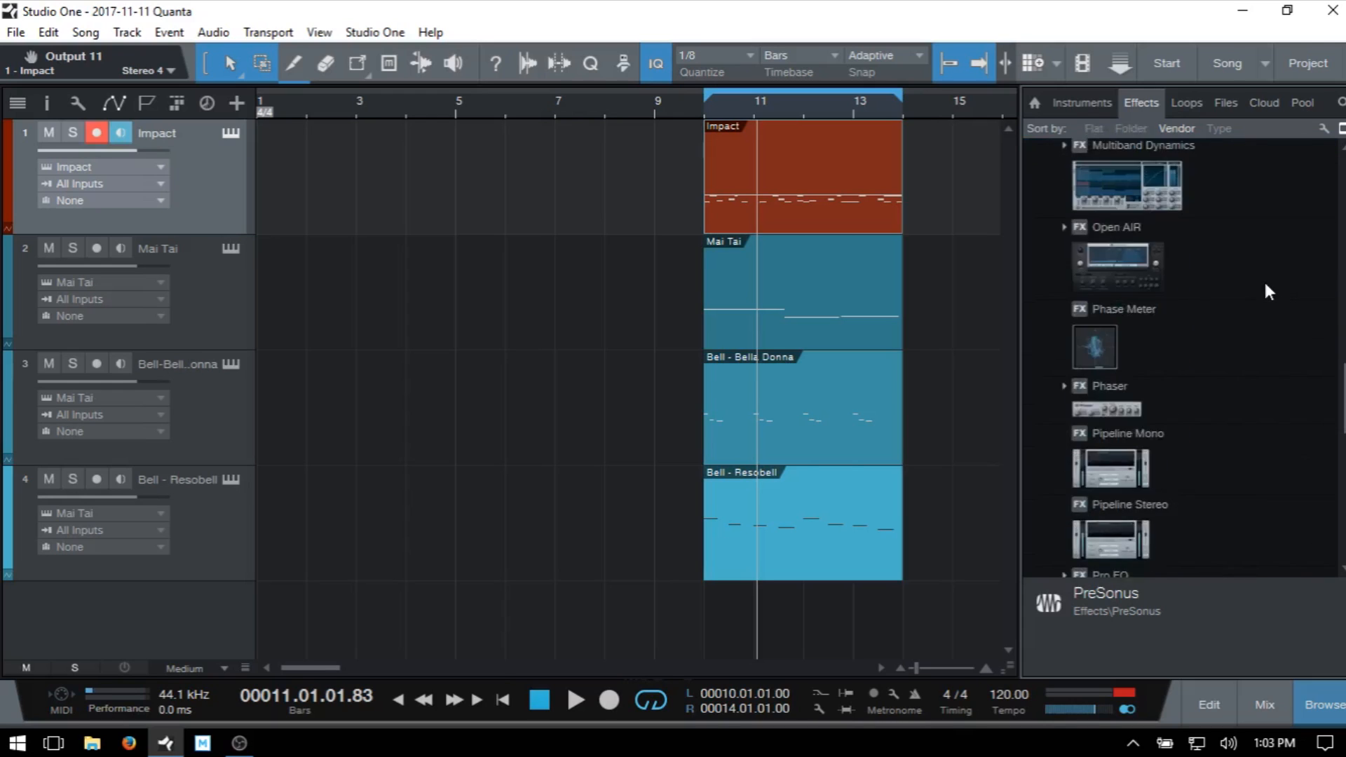
scroll(1268, 292, "down", 3)
scroll(1269, 291, "down", 3)
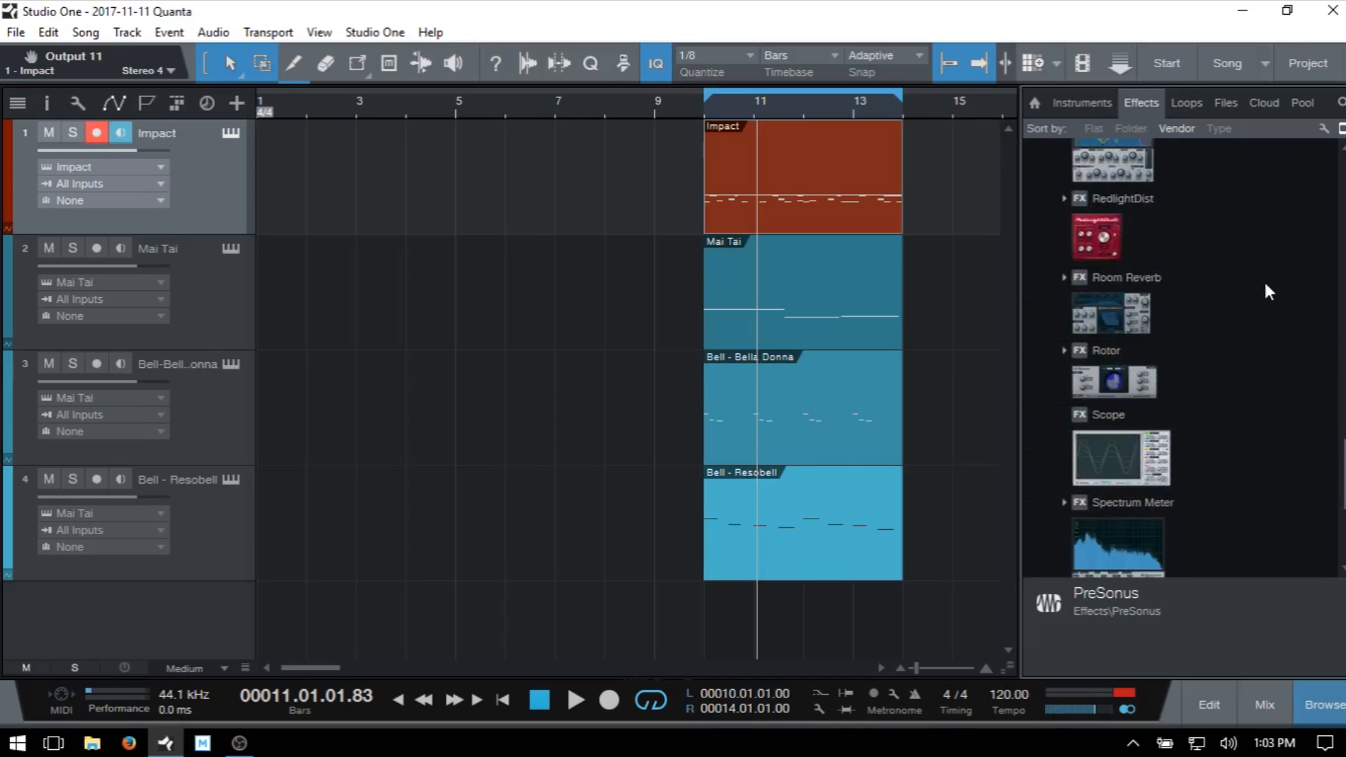
left_click_drag(1120, 305, 502, 260)
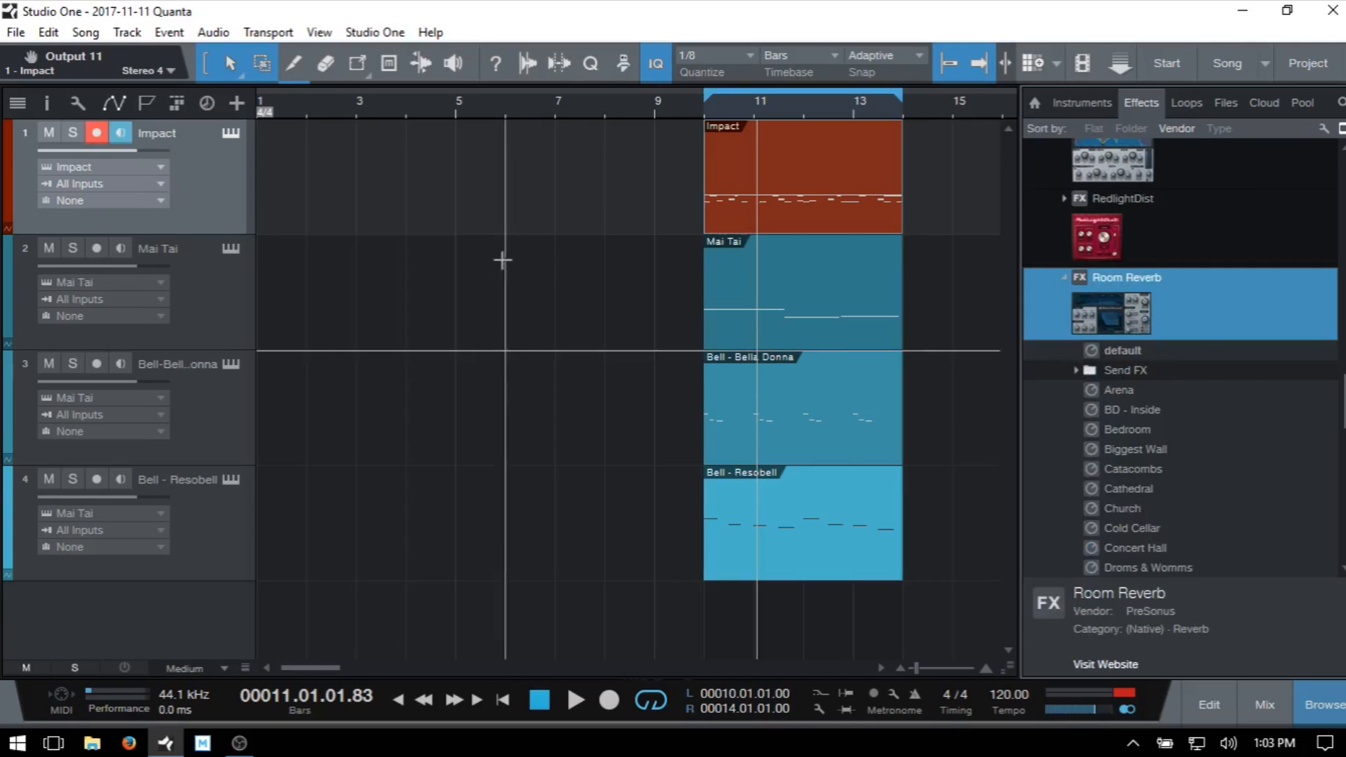
- Play the song from just before bar 10, solo the Bell - Bella Donna track briefly, and solo the Bell - Resobell track instead
left_click(607, 105)
key("space")
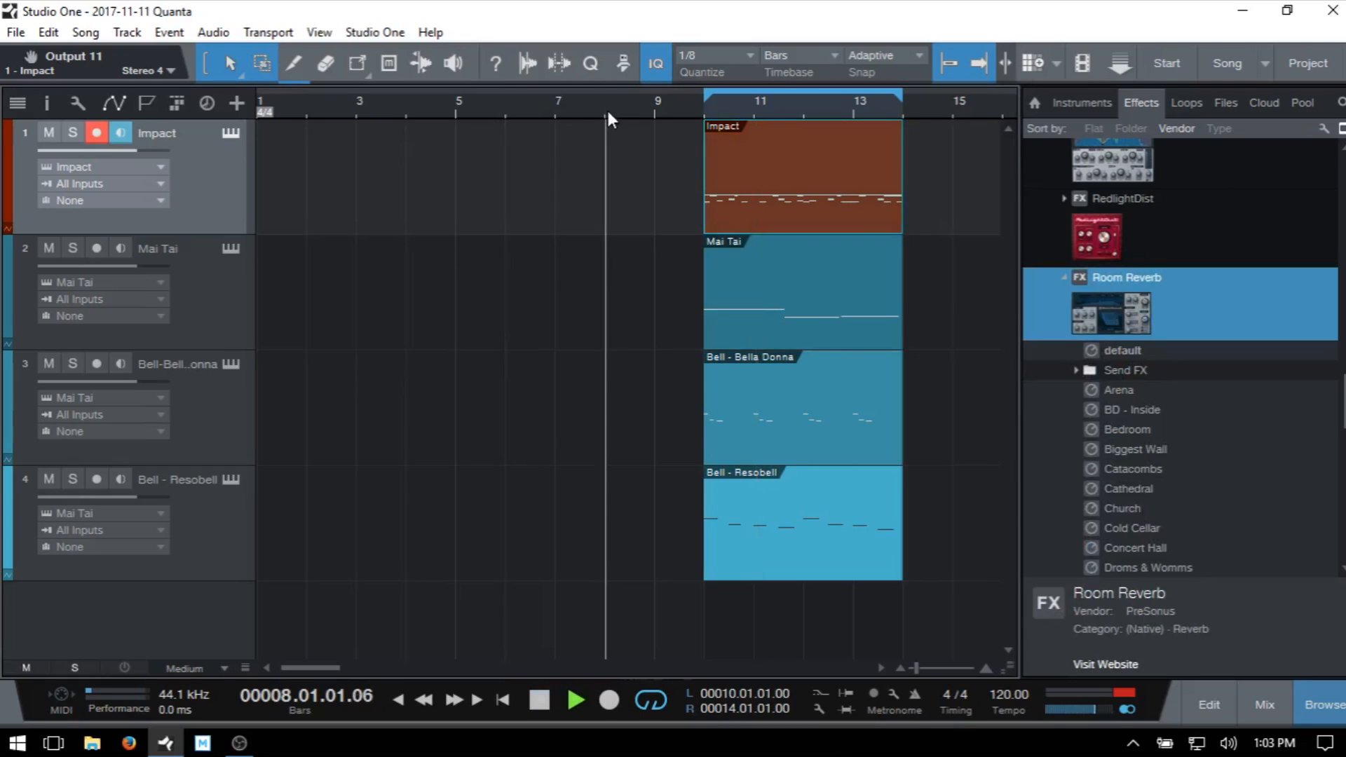
left_click(685, 106)
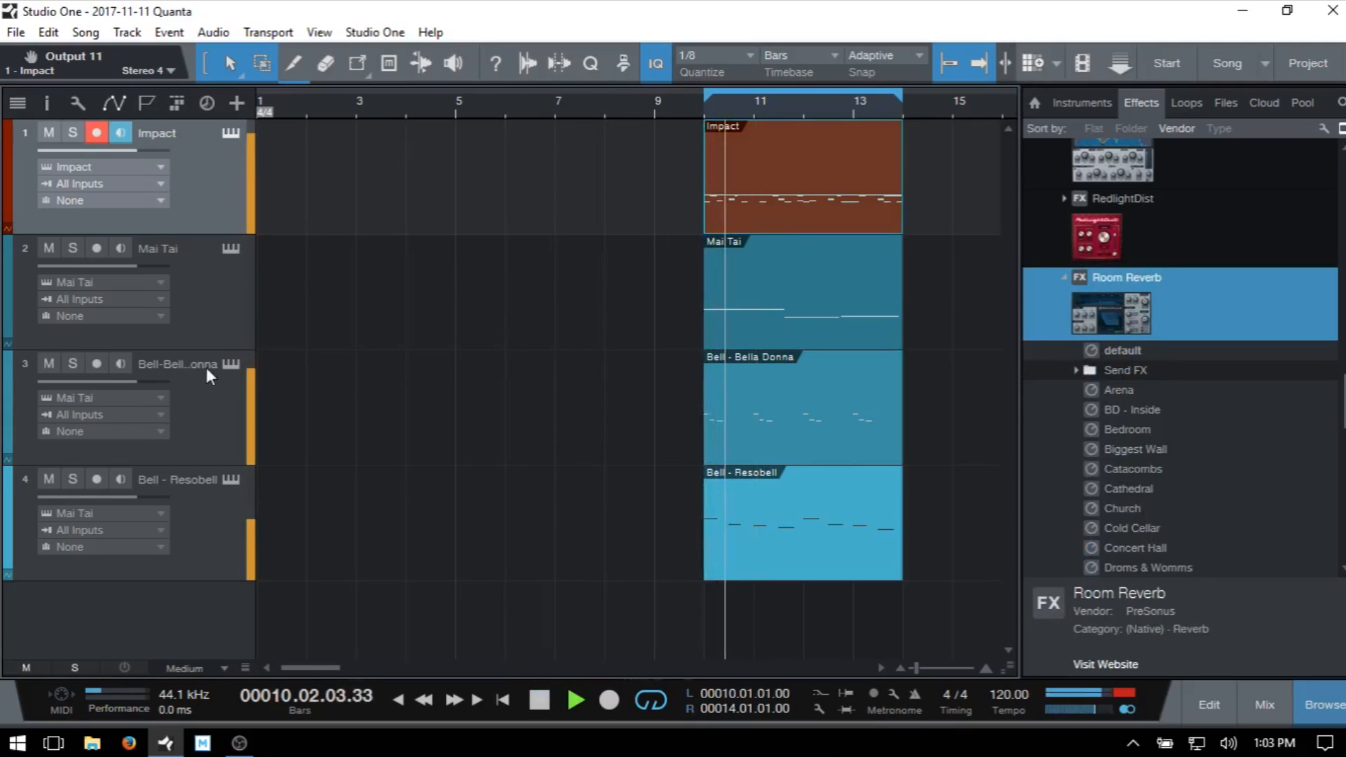
left_click(73, 364)
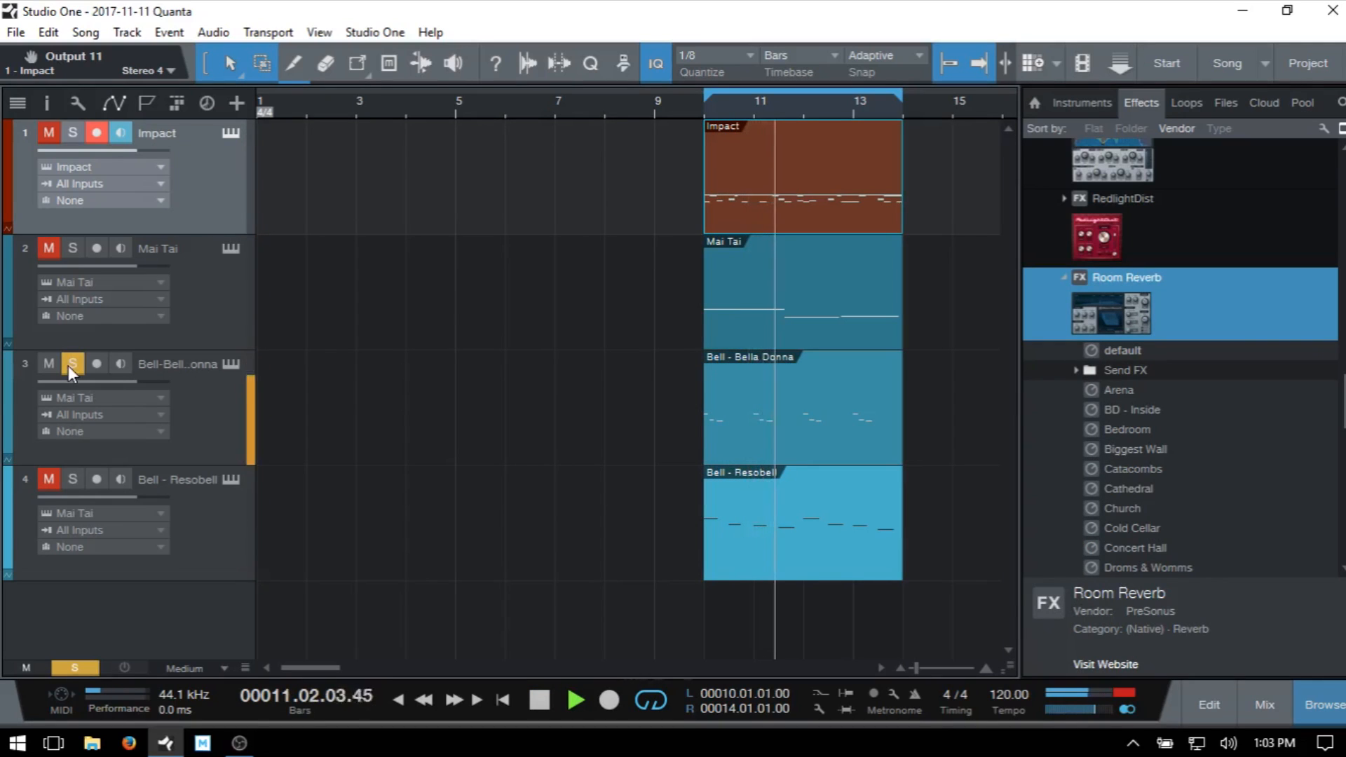
left_click(72, 363)
left_click(73, 479)
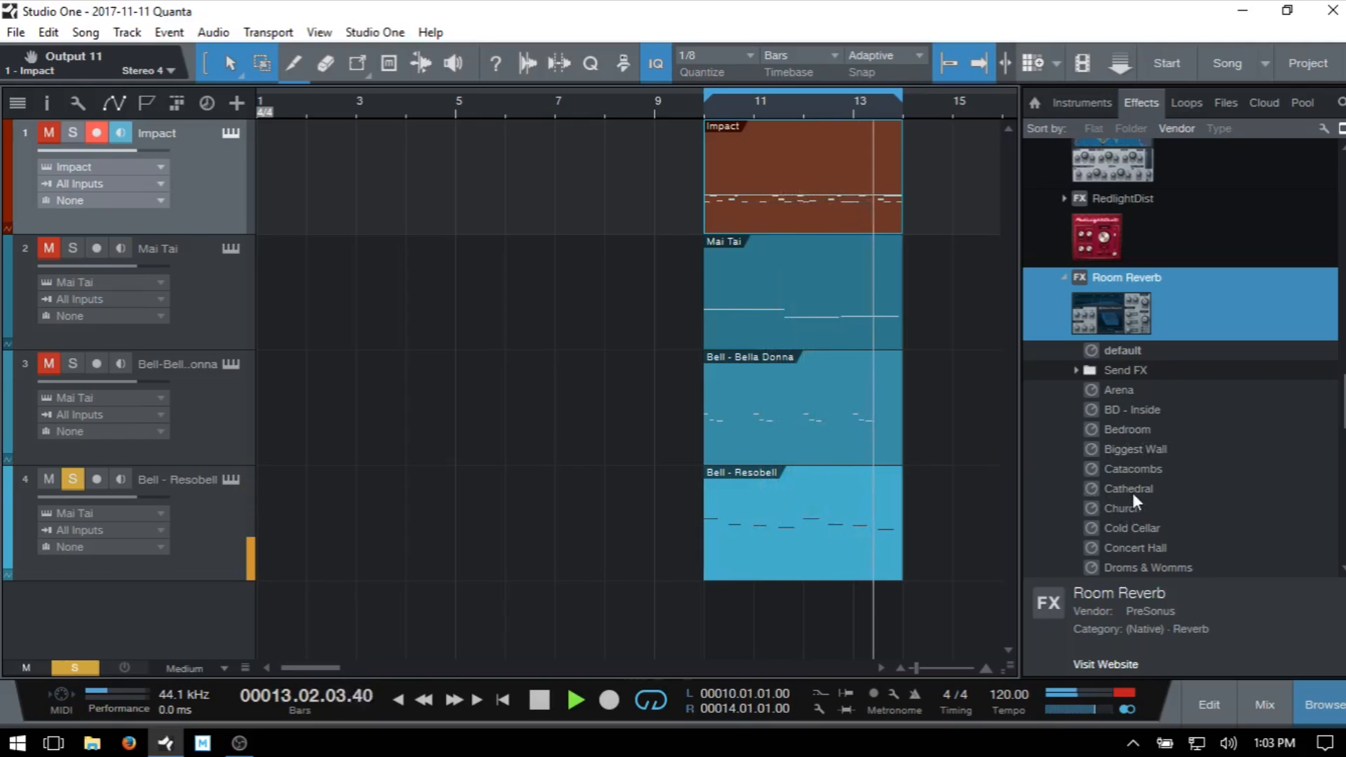
- Insert the Room Reverb Cathedral preset on the Bell - Resobell track and set its Dry/Wet Mix to 68%
left_click_drag(1139, 490, 823, 512)
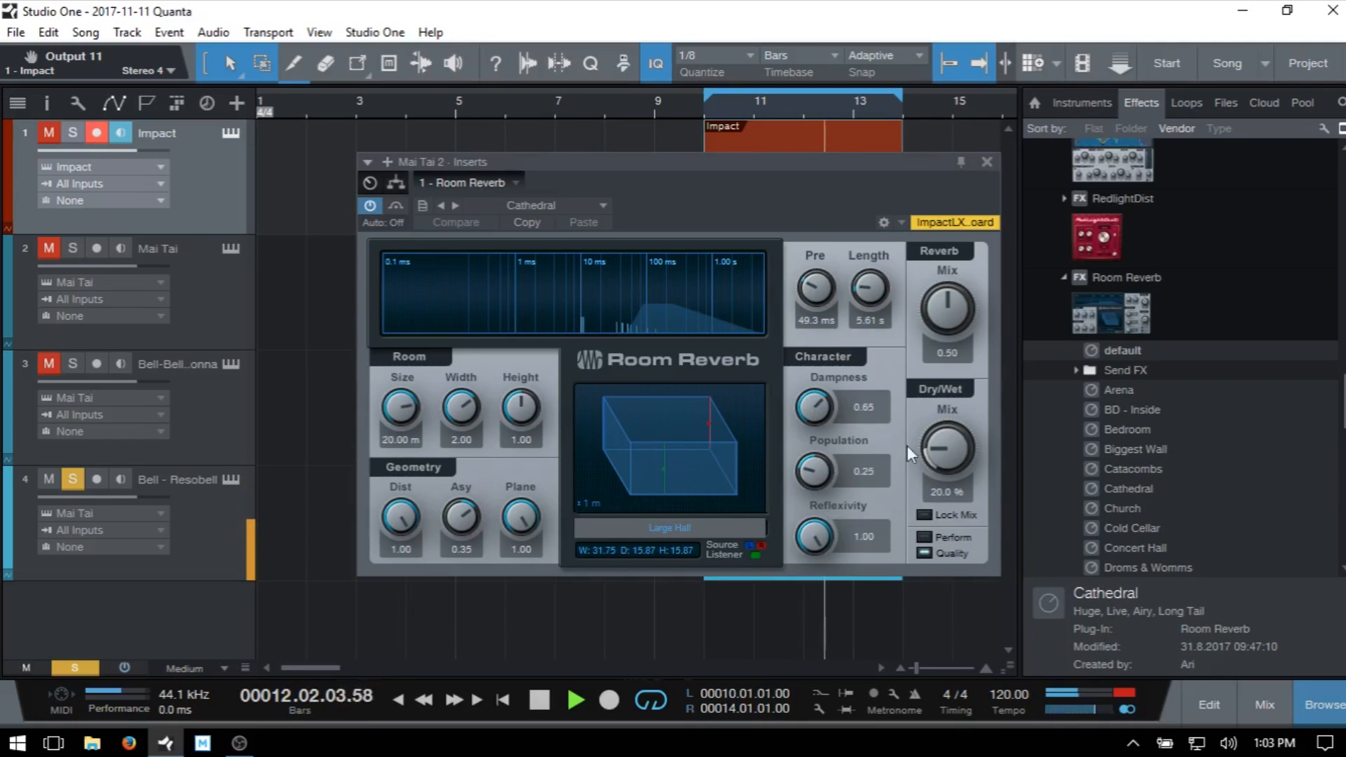
left_click_drag(950, 452, 973, 398)
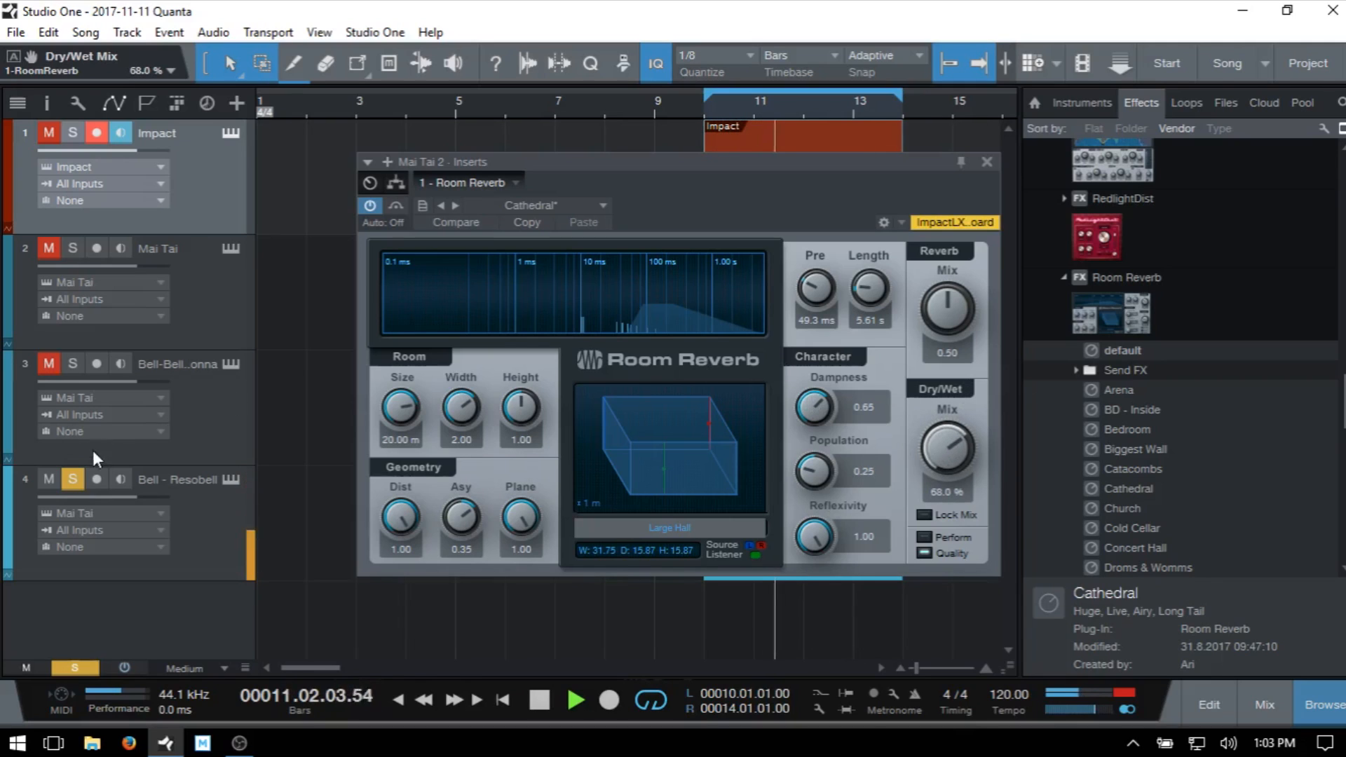
- Turn off solo on the Bell - Resobell track and insert a Compressor on the Impact track
left_click(72, 480)
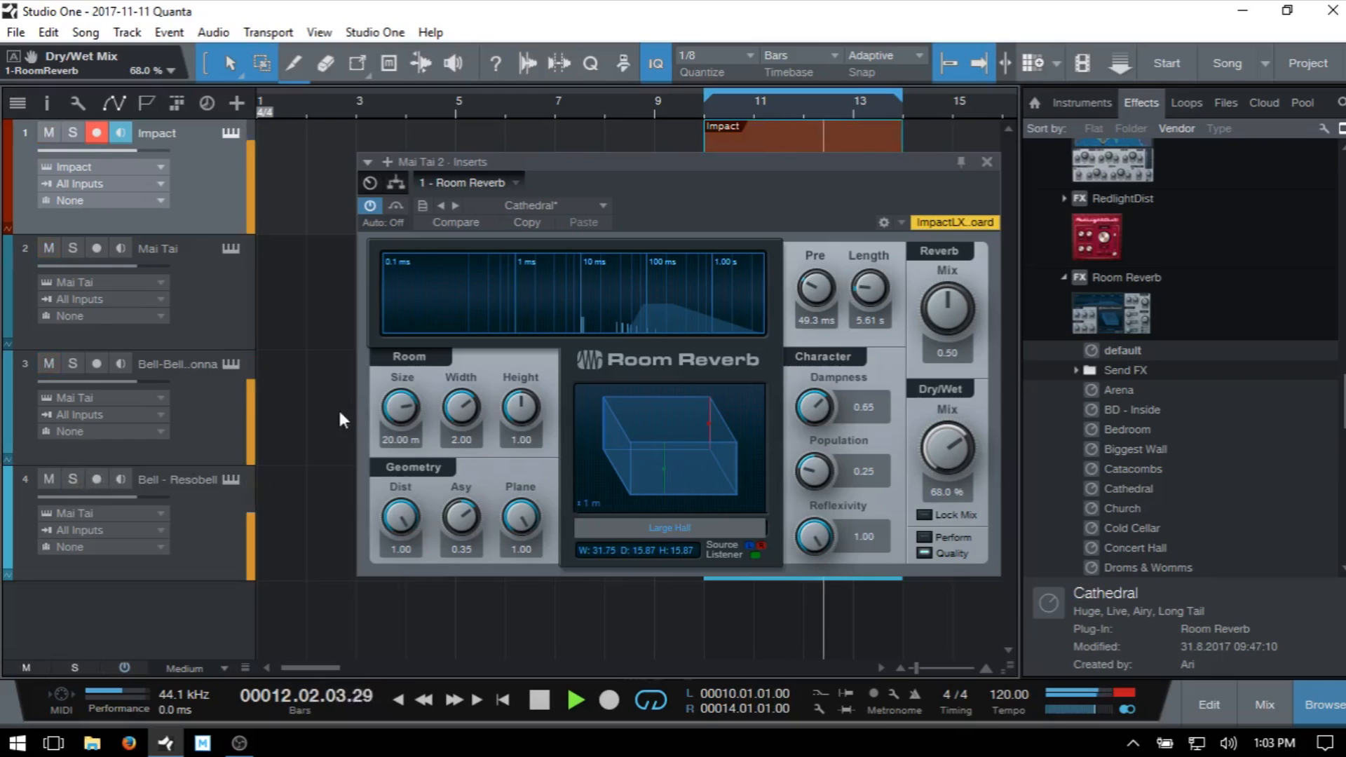
left_click(987, 161)
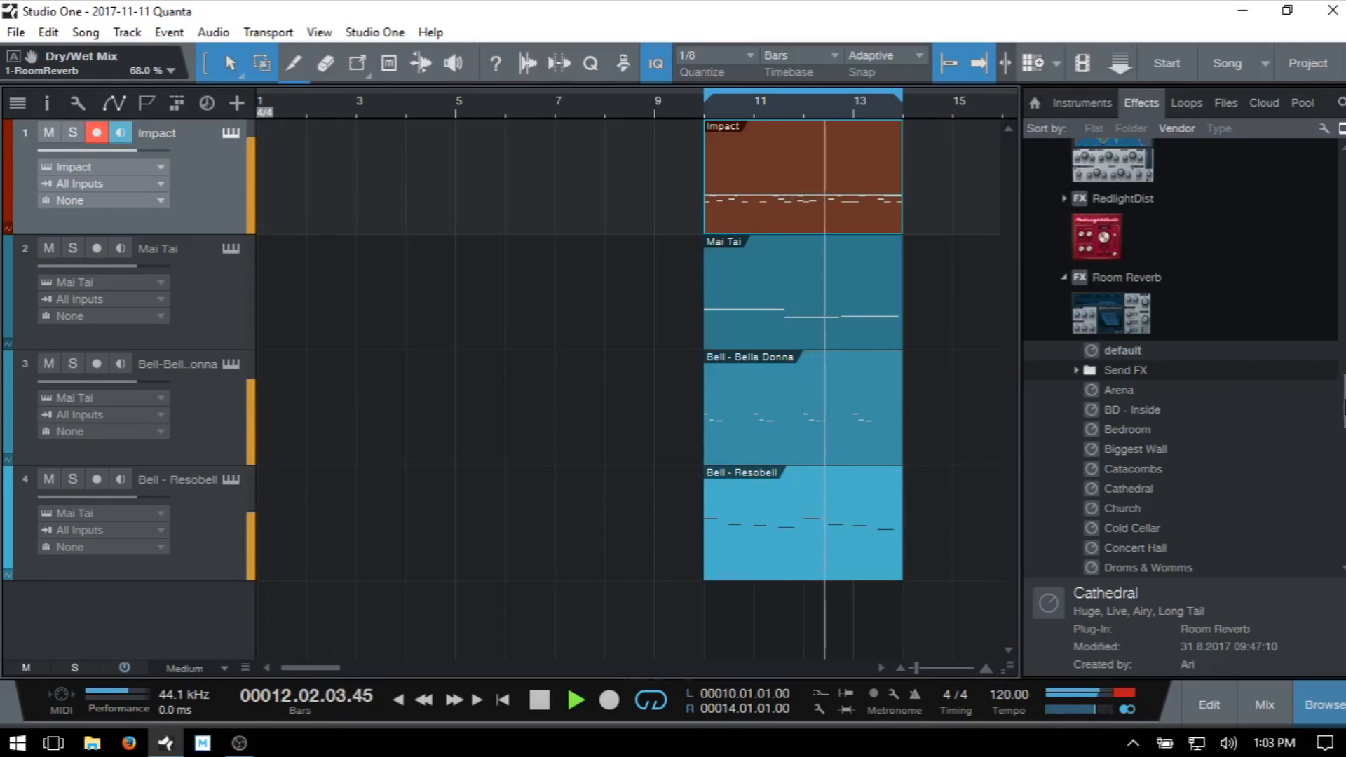
scroll(1307, 378, "up", 8)
scroll(1178, 358, "up", 10)
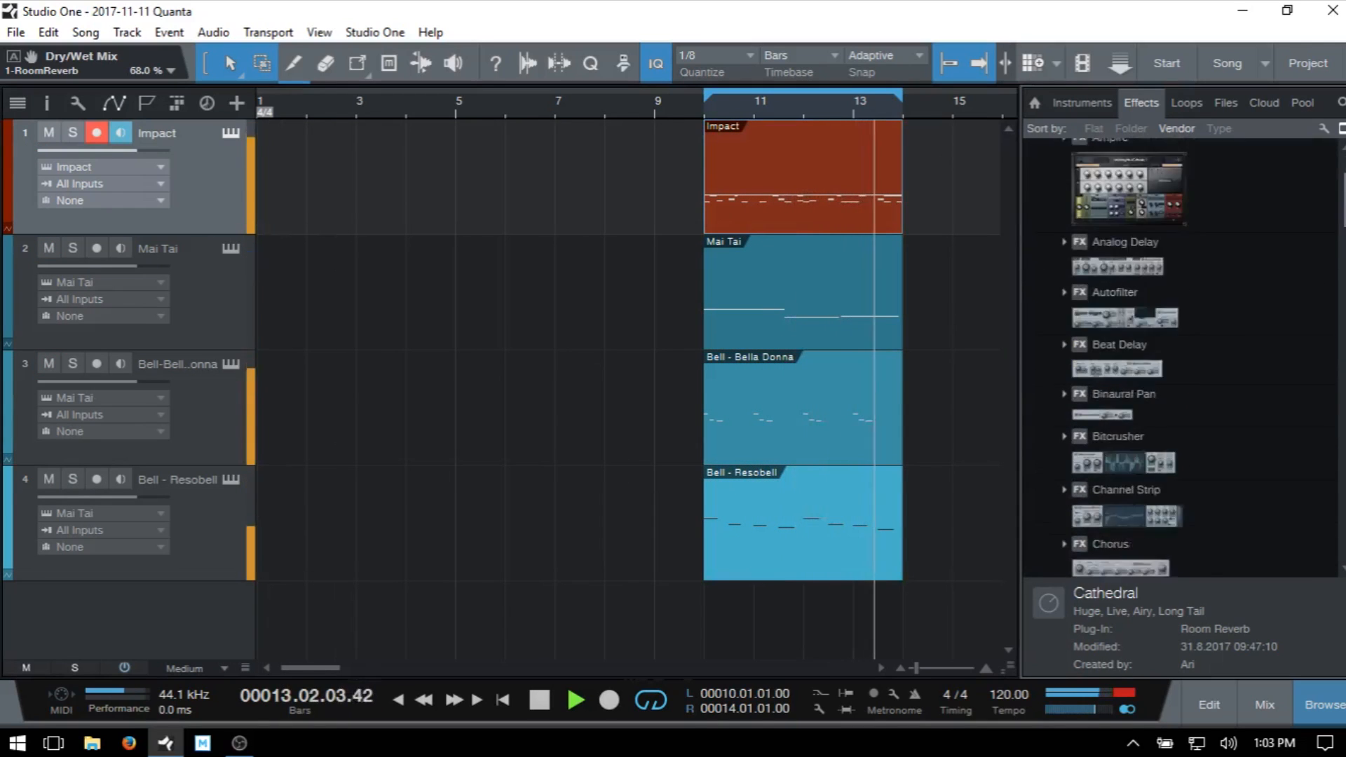
scroll(1143, 343, "down", 3)
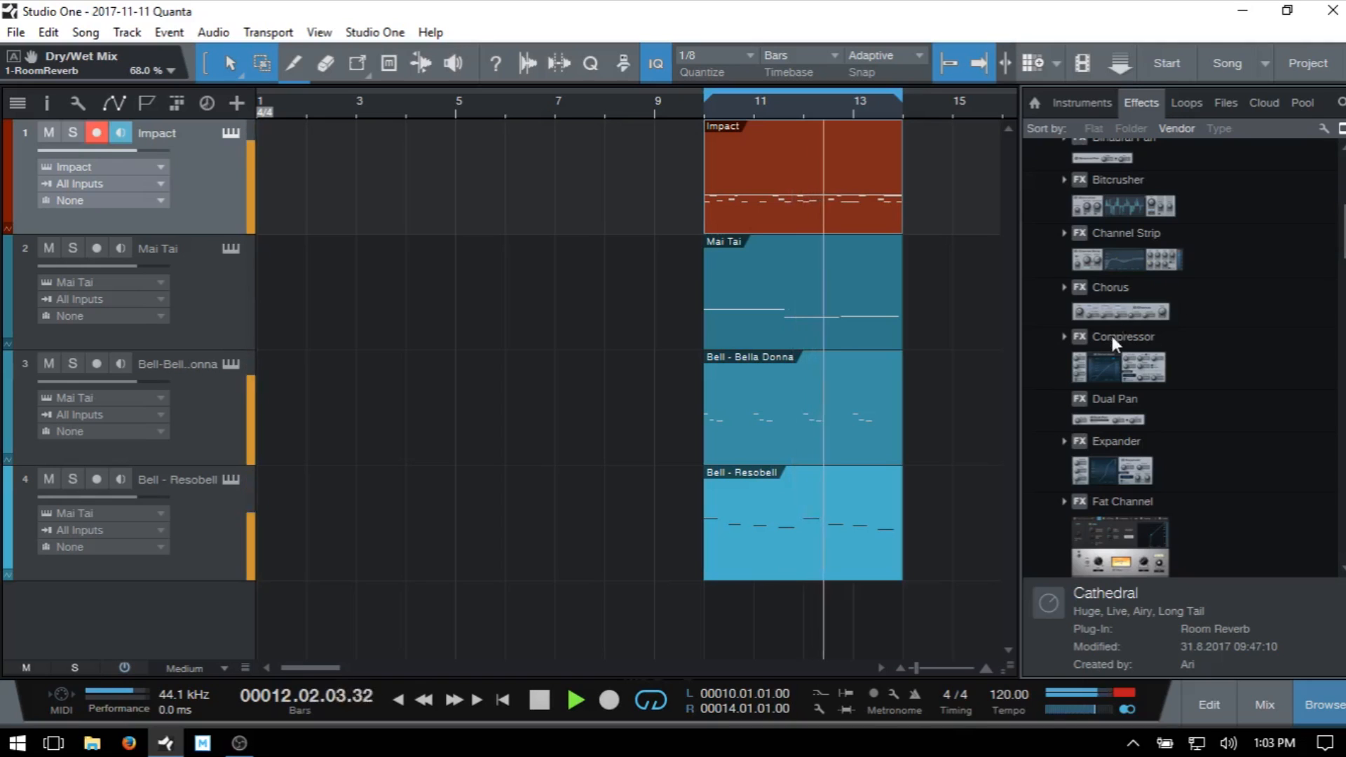
left_click(1125, 361)
left_click_drag(1152, 363, 724, 176)
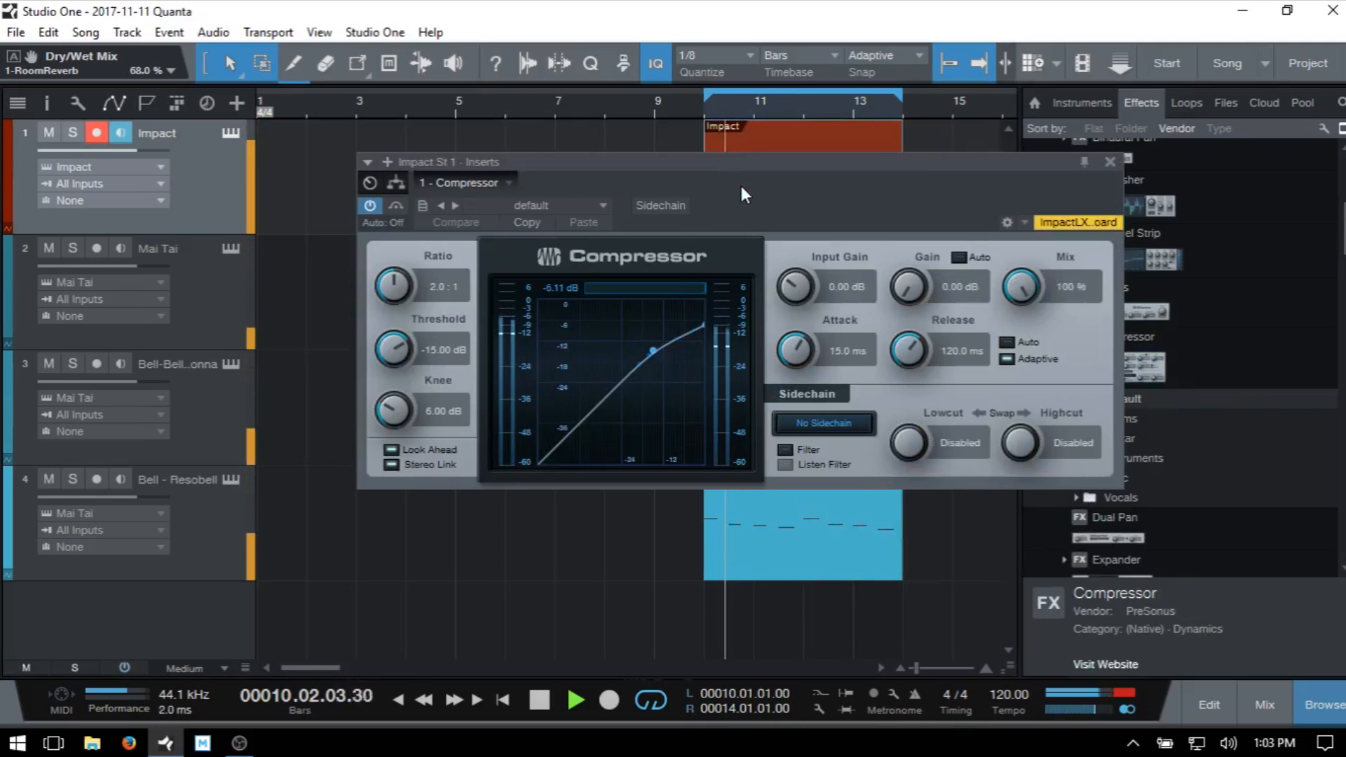
- Load the Drum Bus - Tight preset from the Drums presets in the Impact track's Compressor, and close the effect window
left_click(588, 203)
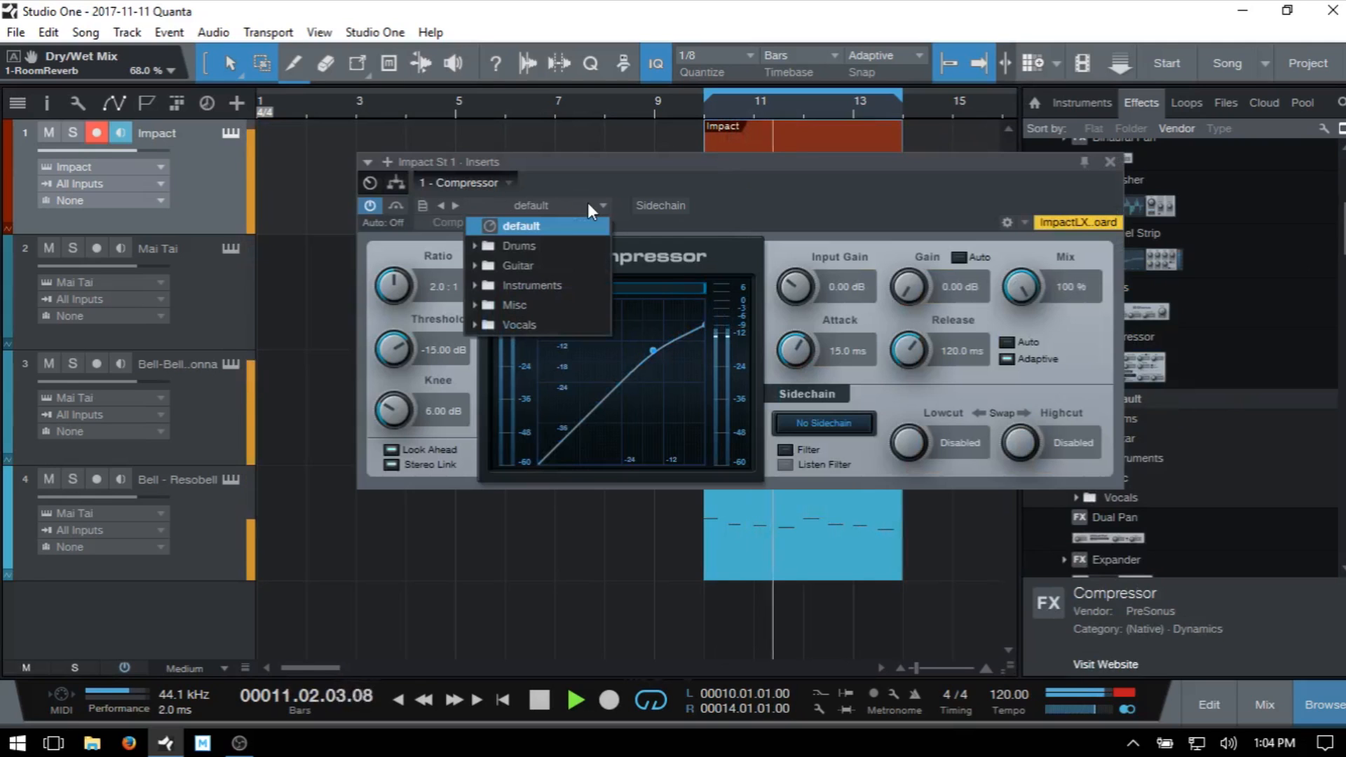
left_click(518, 247)
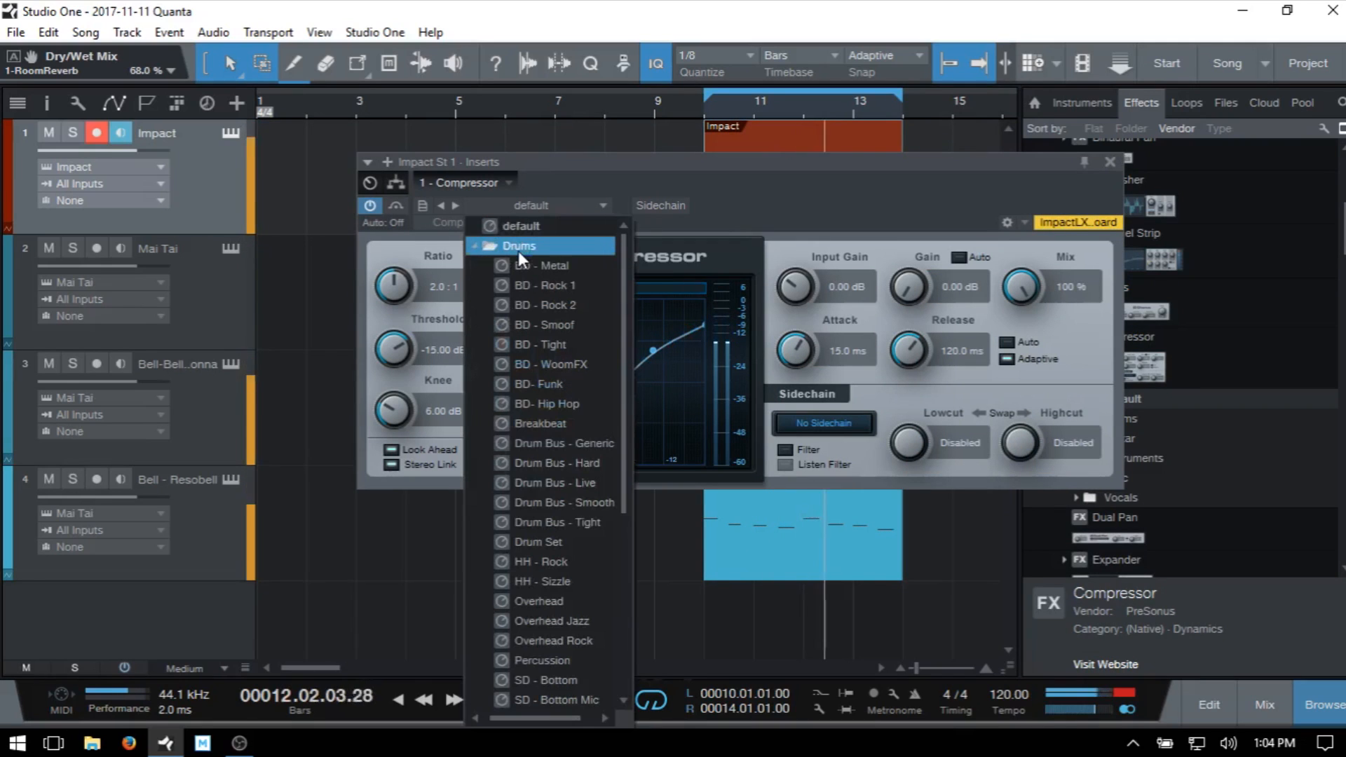
scroll(575, 348, "down", 4)
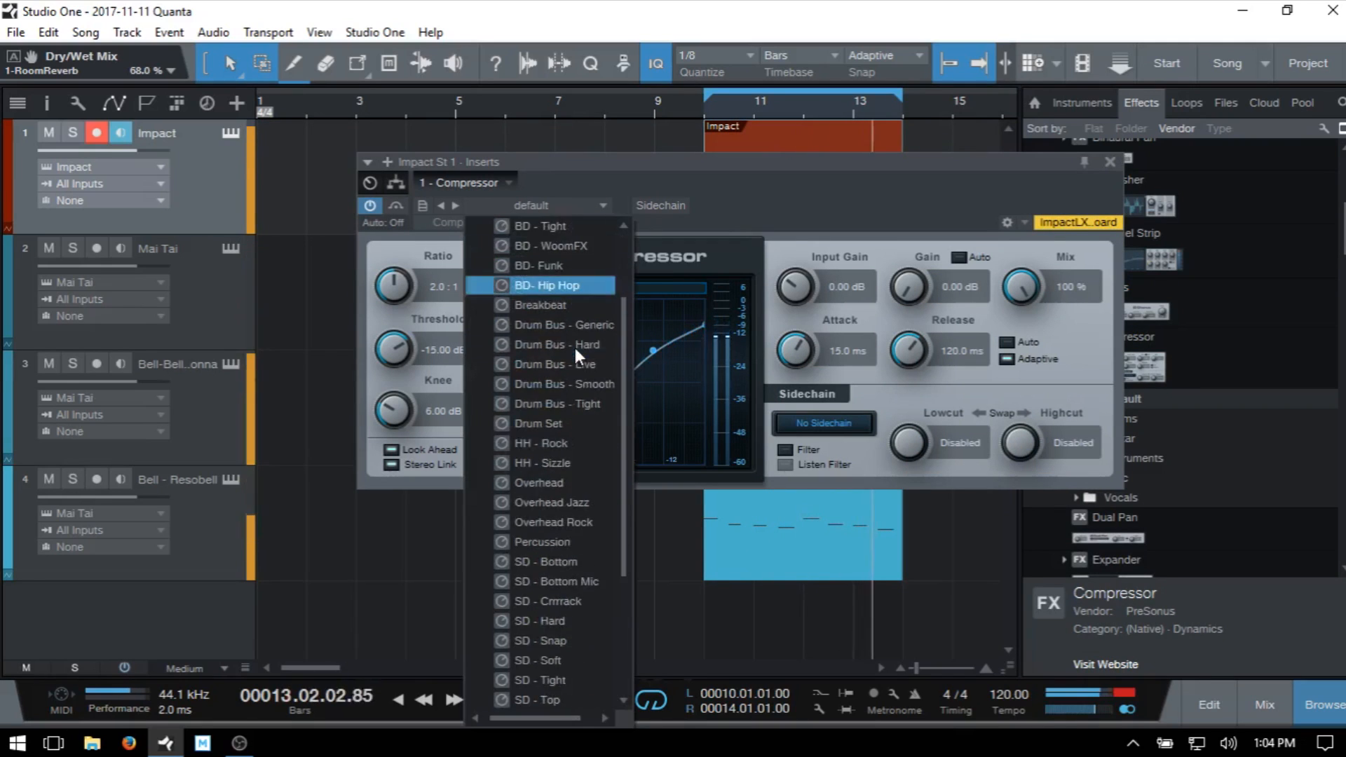
scroll(578, 380, "down", 2)
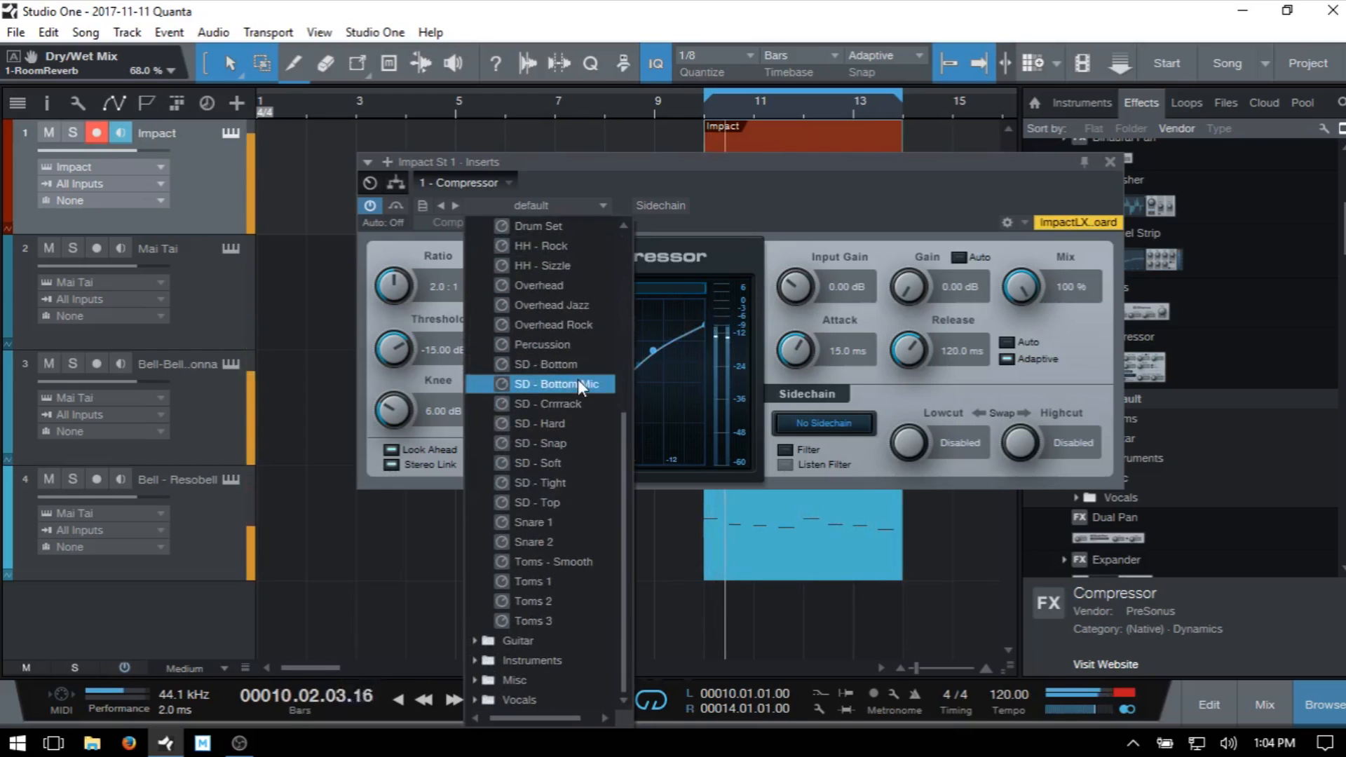
scroll(579, 380, "up", 3)
scroll(579, 379, "up", 2)
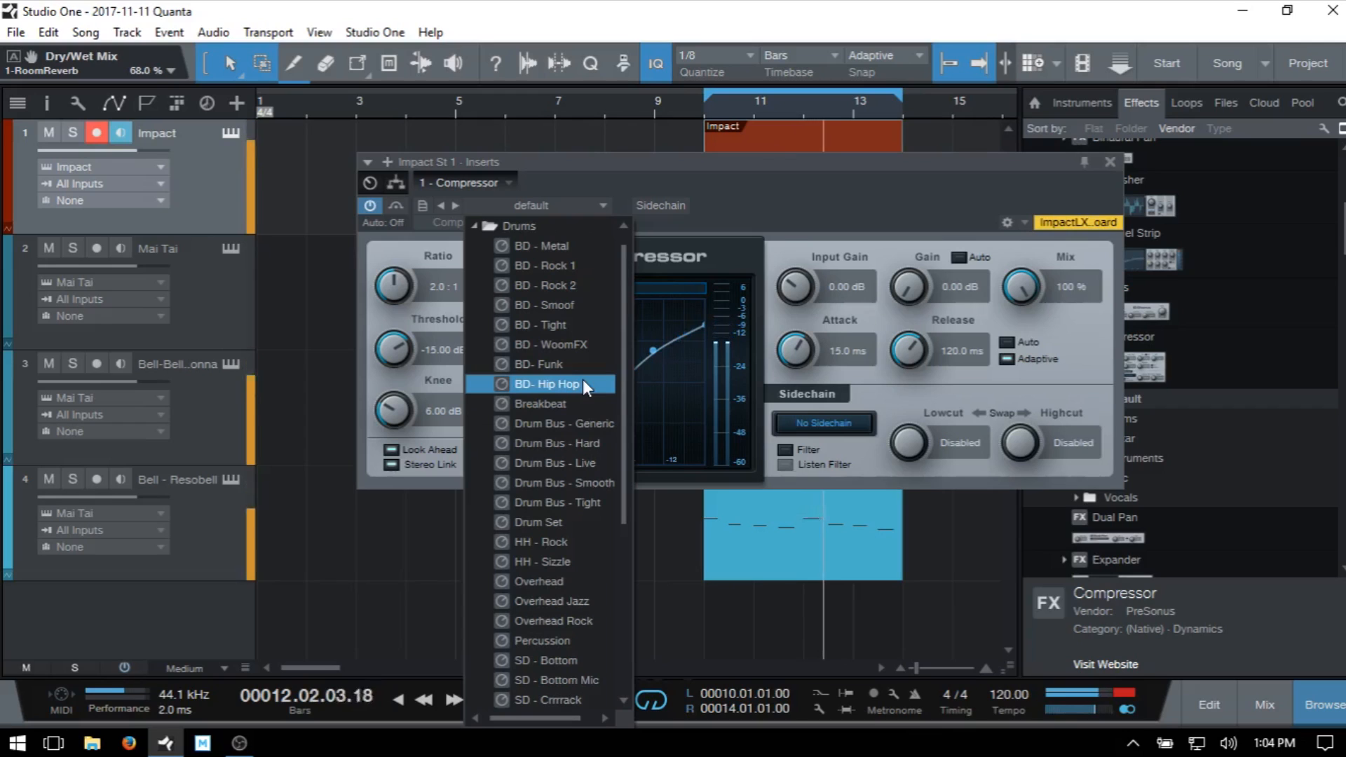
left_click(545, 501)
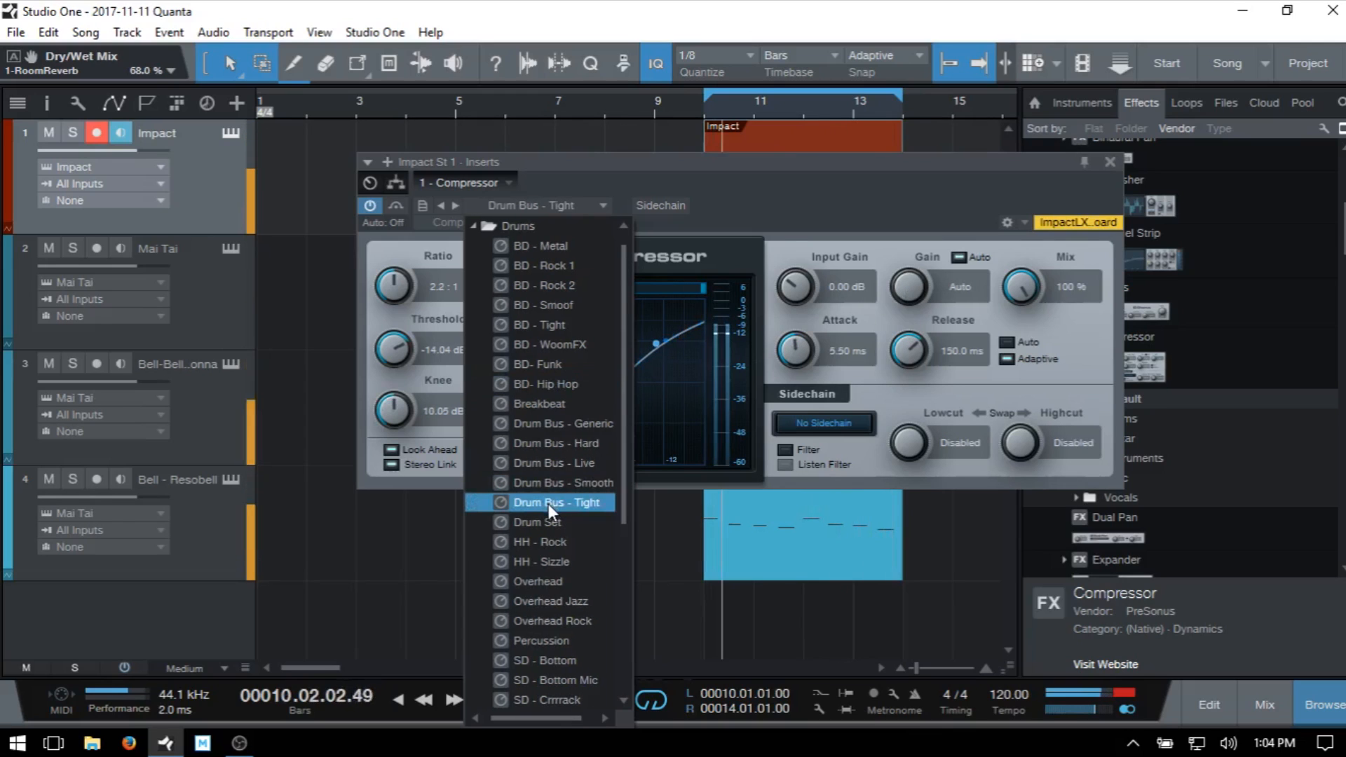
left_click(818, 200)
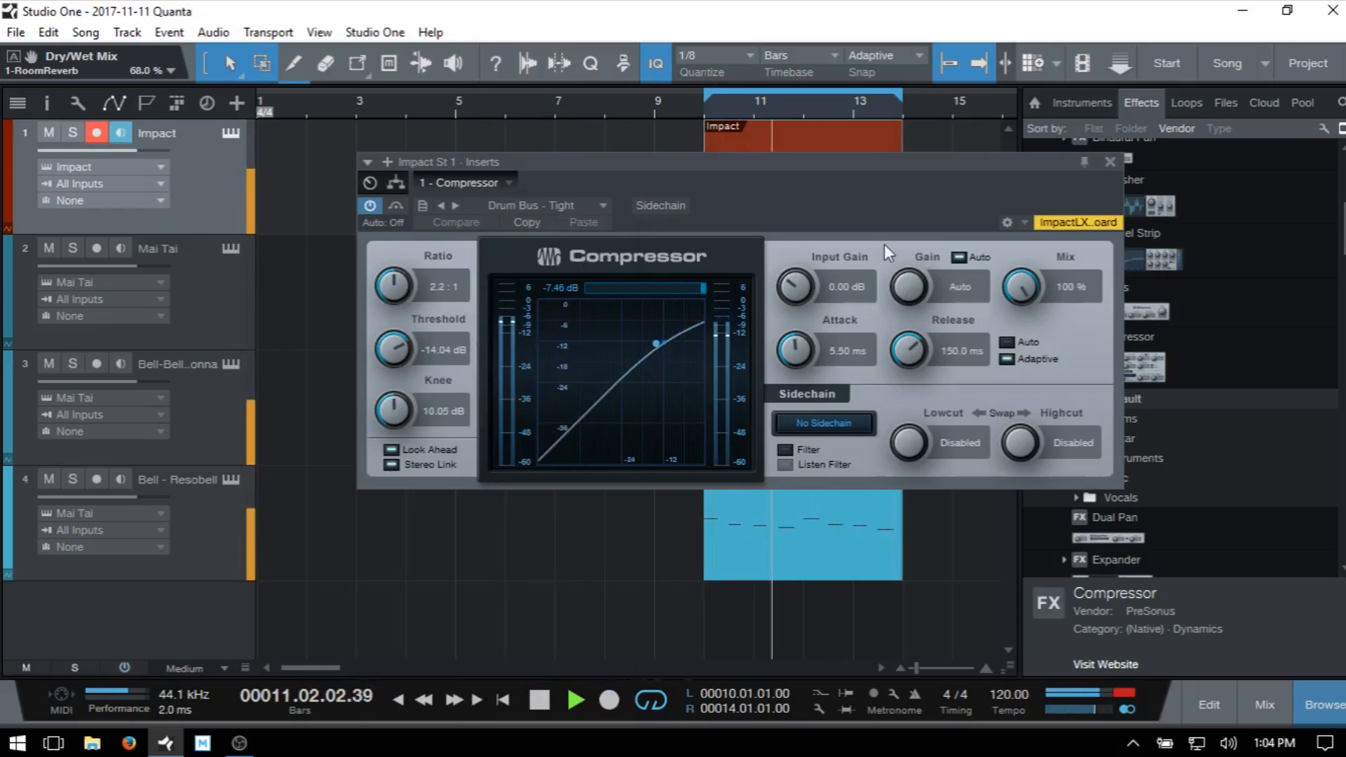
left_click(1109, 161)
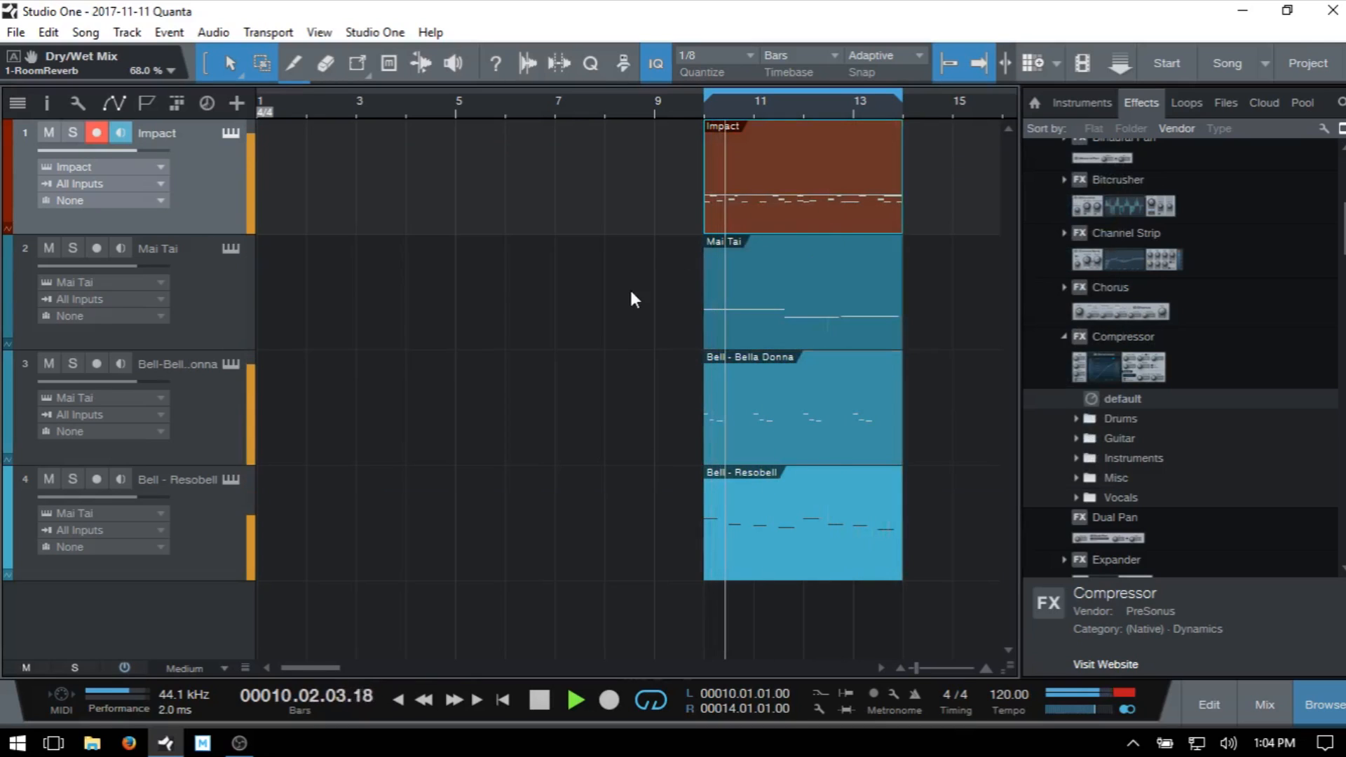
- Replay the song from bar 9, hide the browser, and duplicate the Impact part twice to extend it to bar 22
left_click(660, 106)
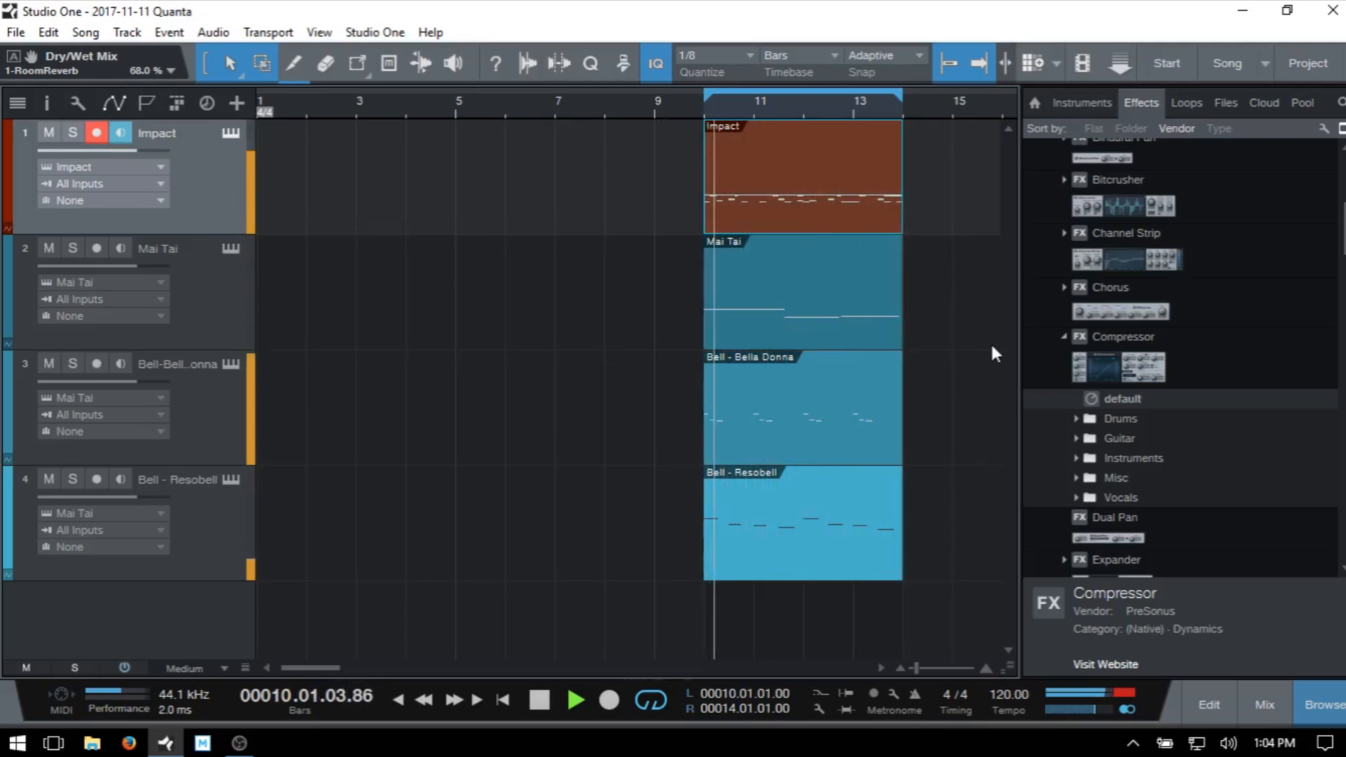
key("F5")
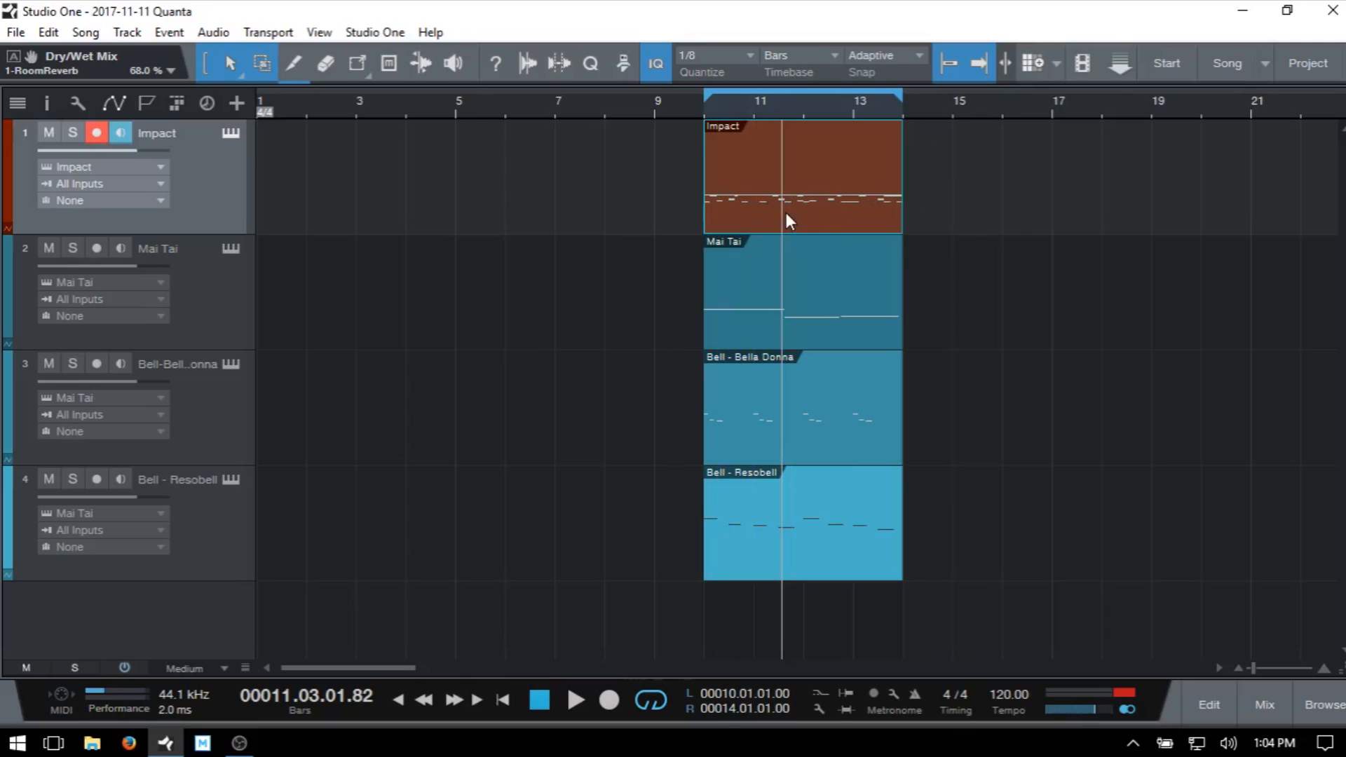
key("d")
key("d")
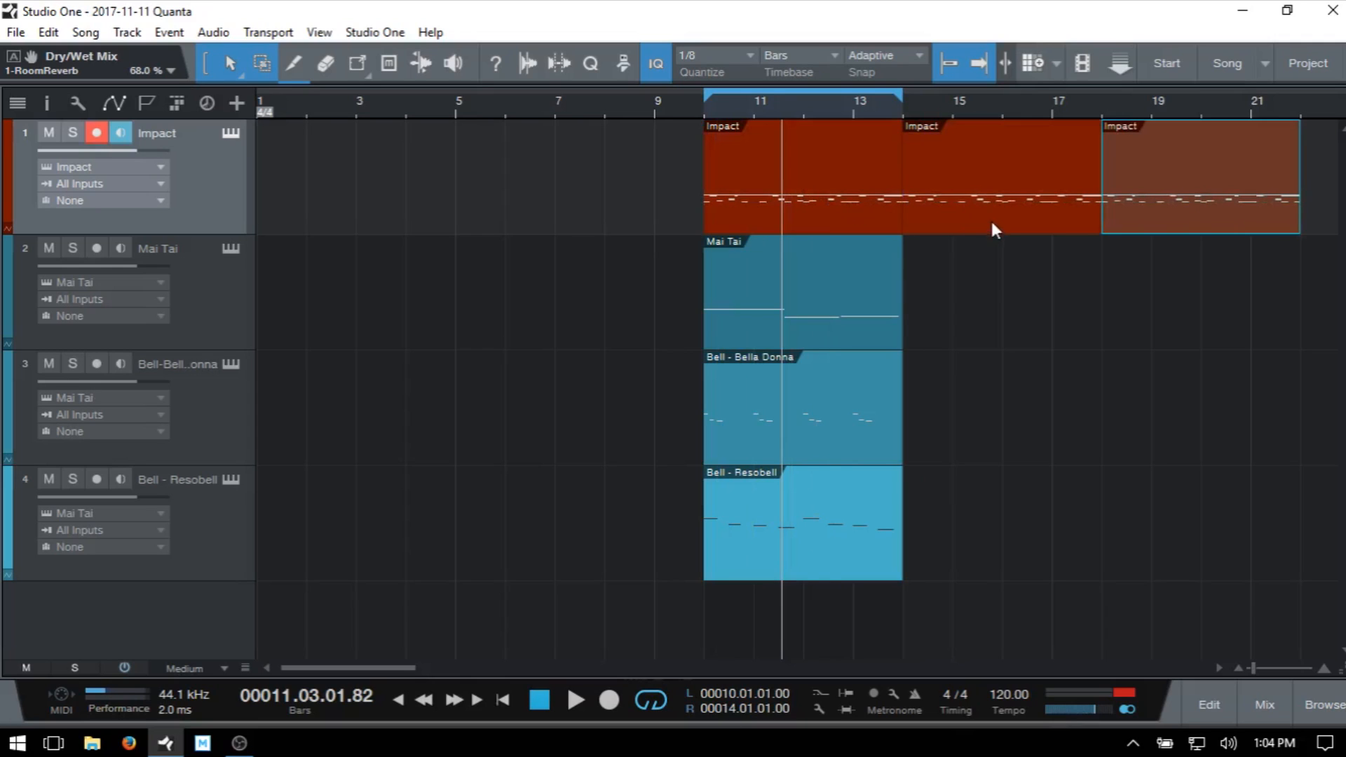
- View the second Impact part in the note editor, set the loop range from bar 14 to bar 18, and close the editor
left_click(1034, 220)
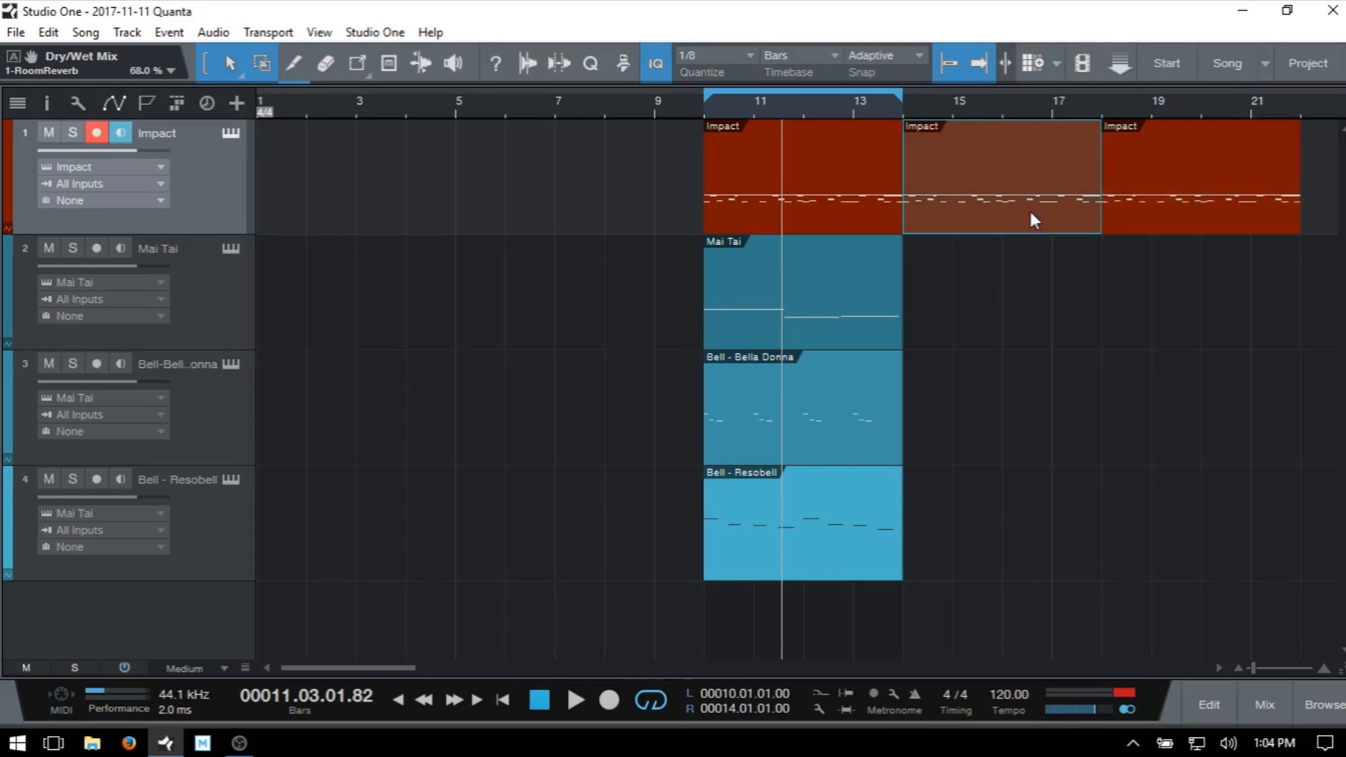
double_click(984, 212)
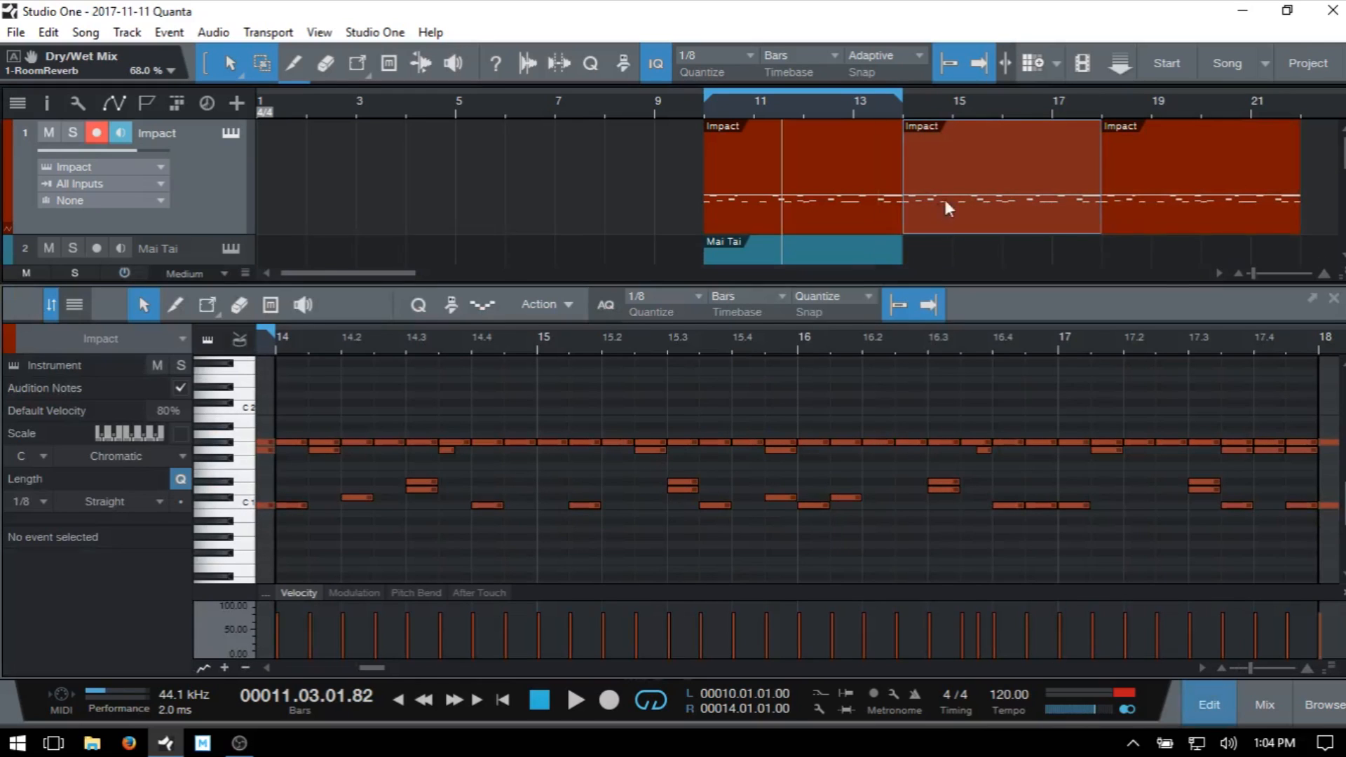
left_click(1099, 102, "alt")
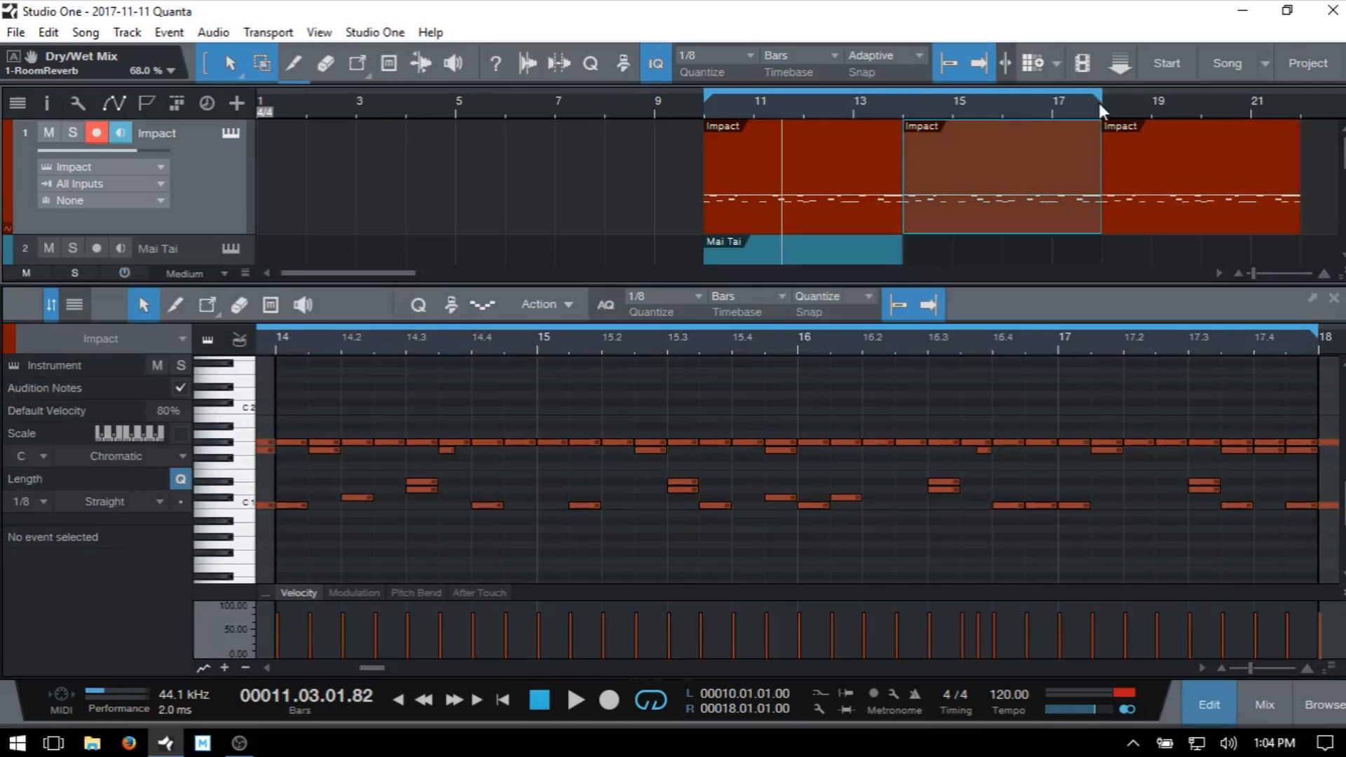
left_click(903, 104)
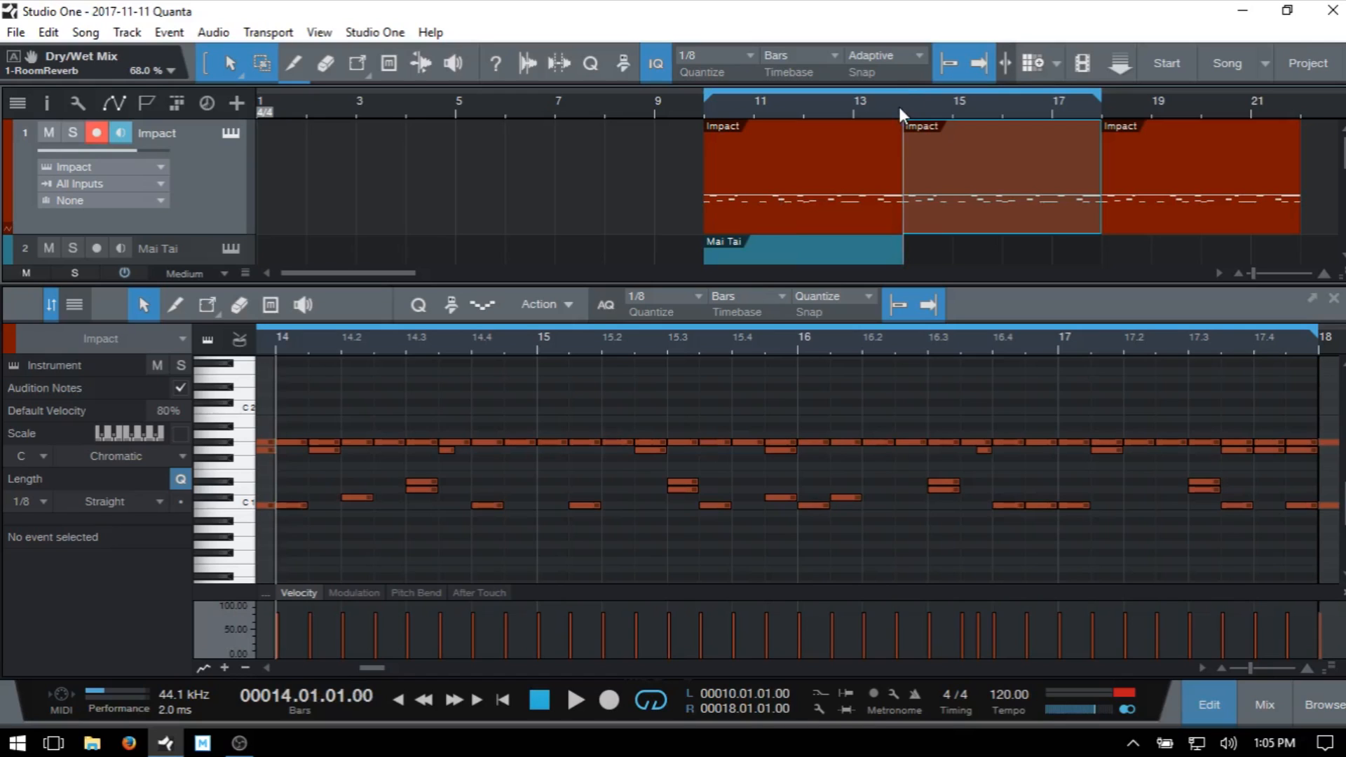
left_click(904, 108, "ctrl")
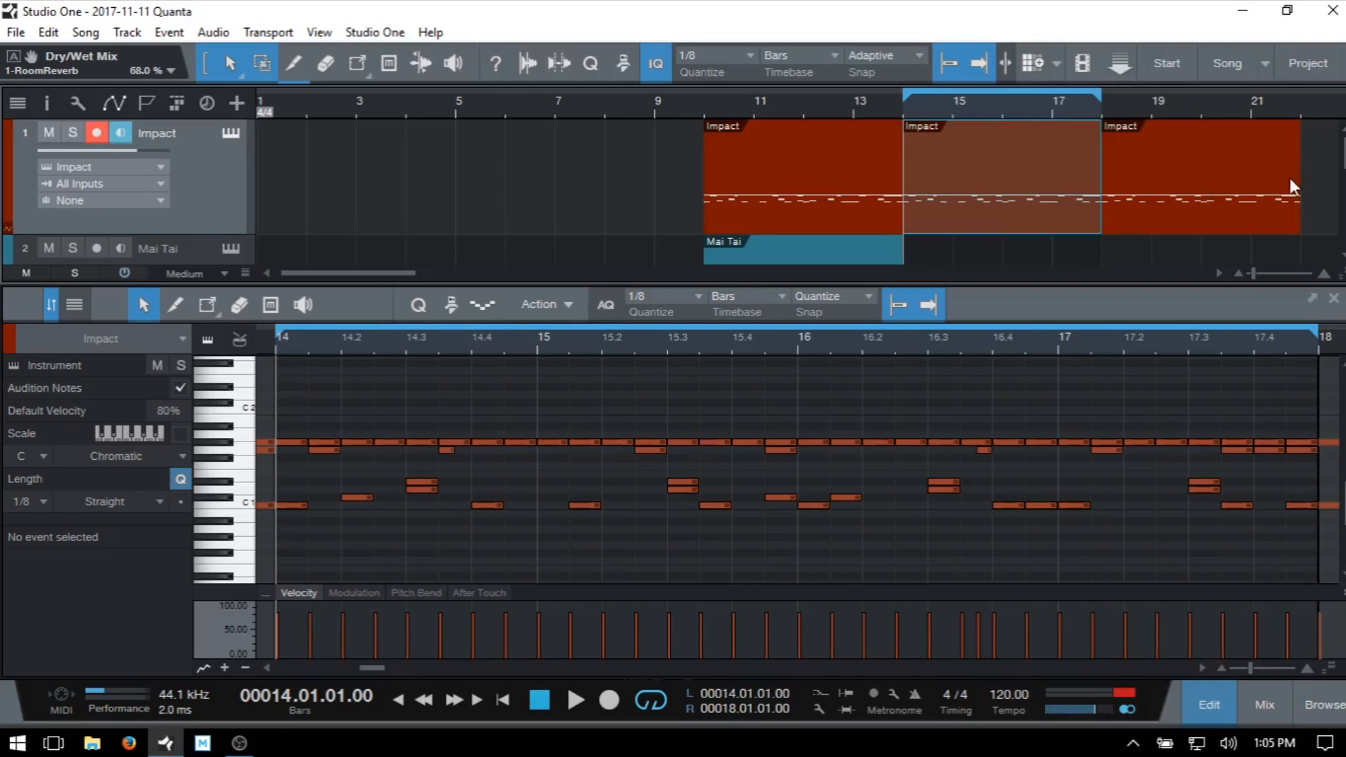
key("F2")
- Duplicate the Mai Tai part twice so its copies fill bars 14 to 22
left_click(800, 327)
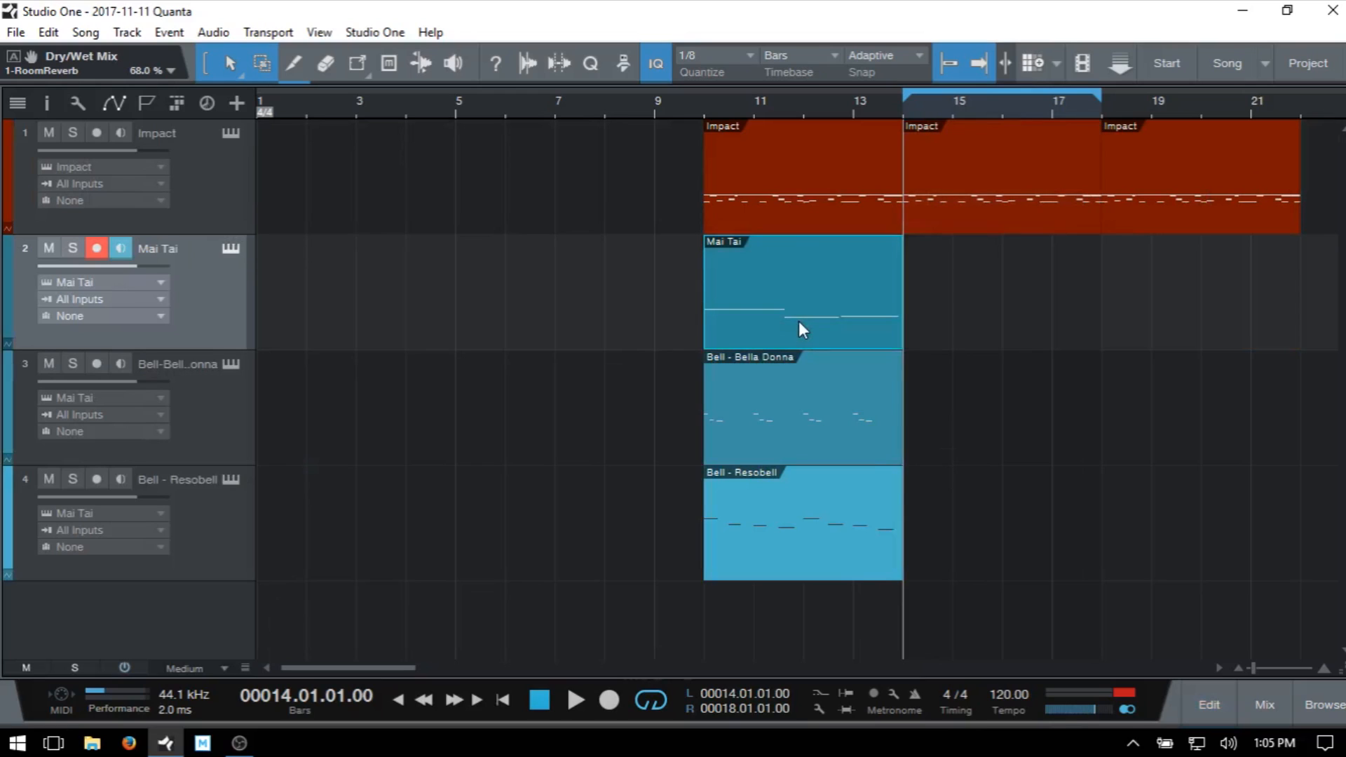
key("d")
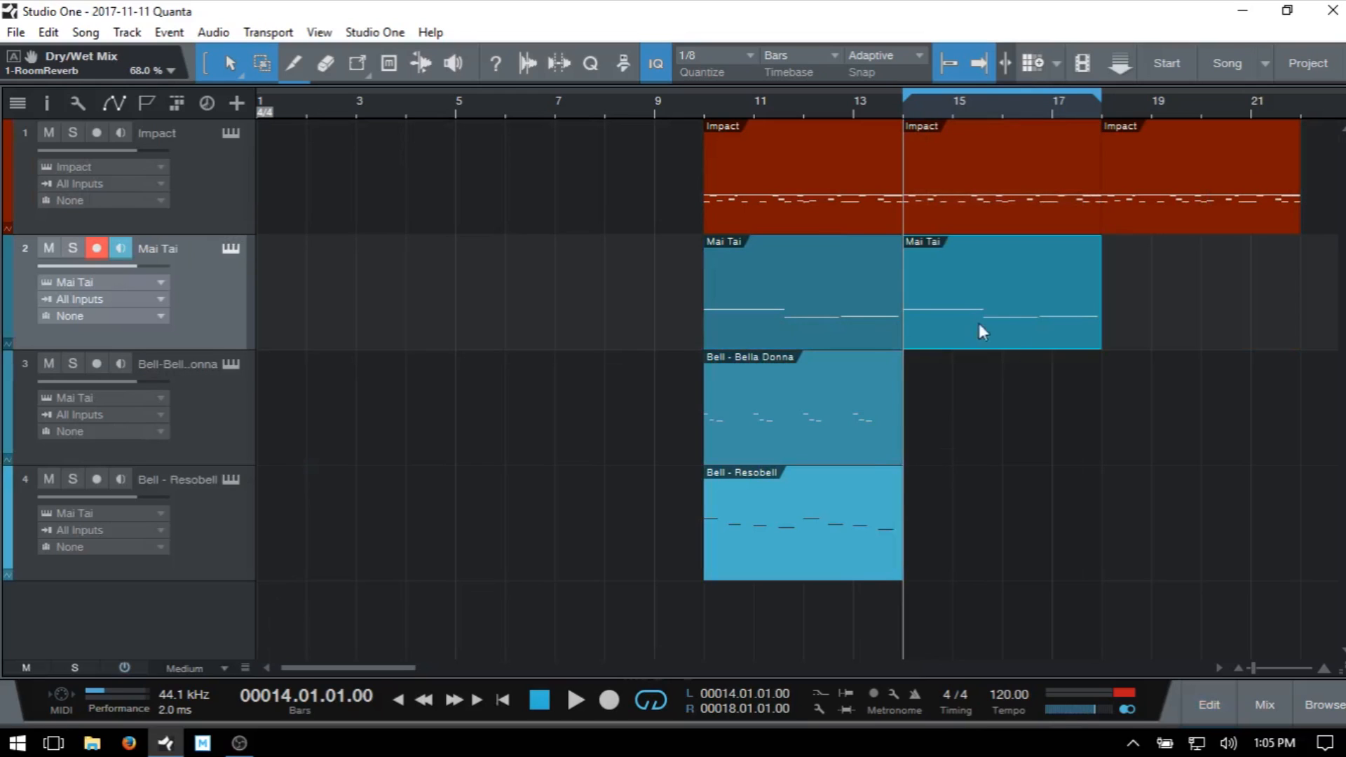
key("d")
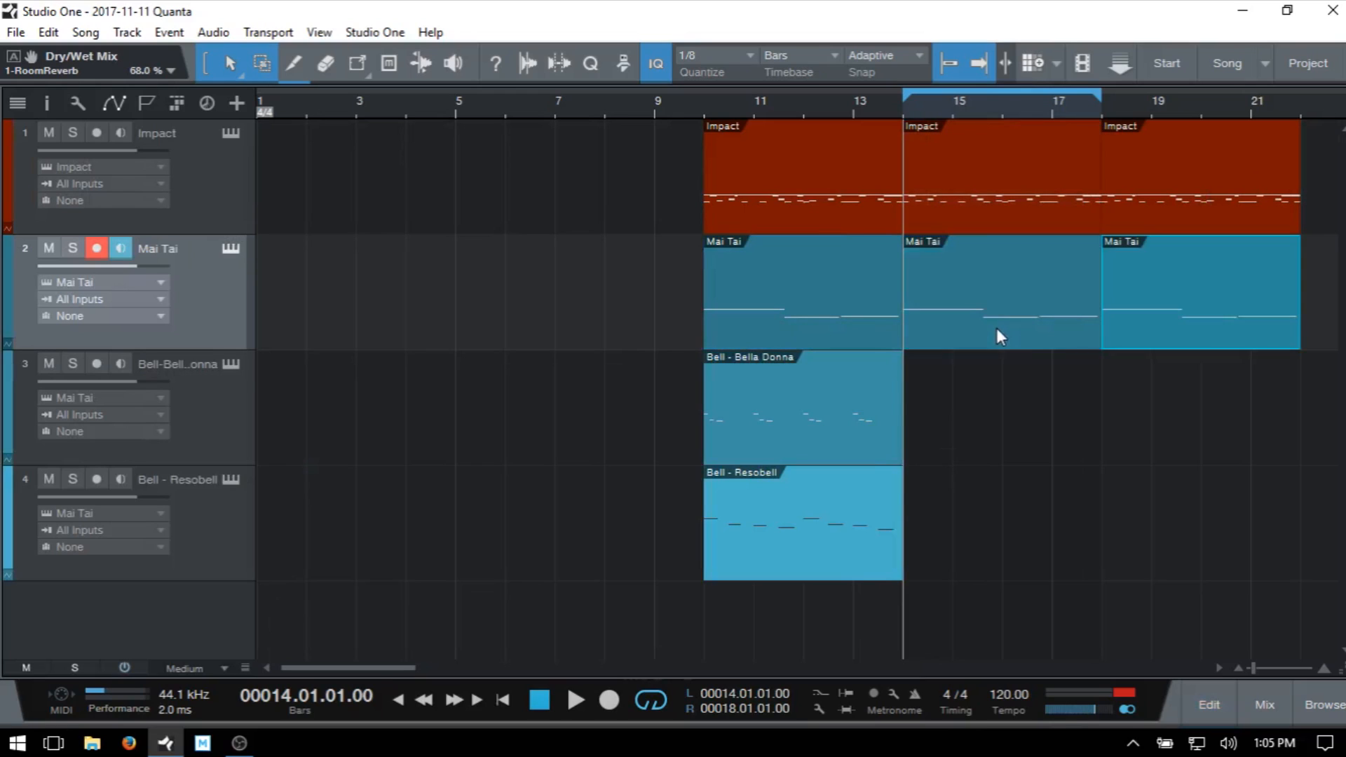
- In the third Mai Tai part, raise the second note's pitch to E 1 and close the note editor
double_click(1182, 332)
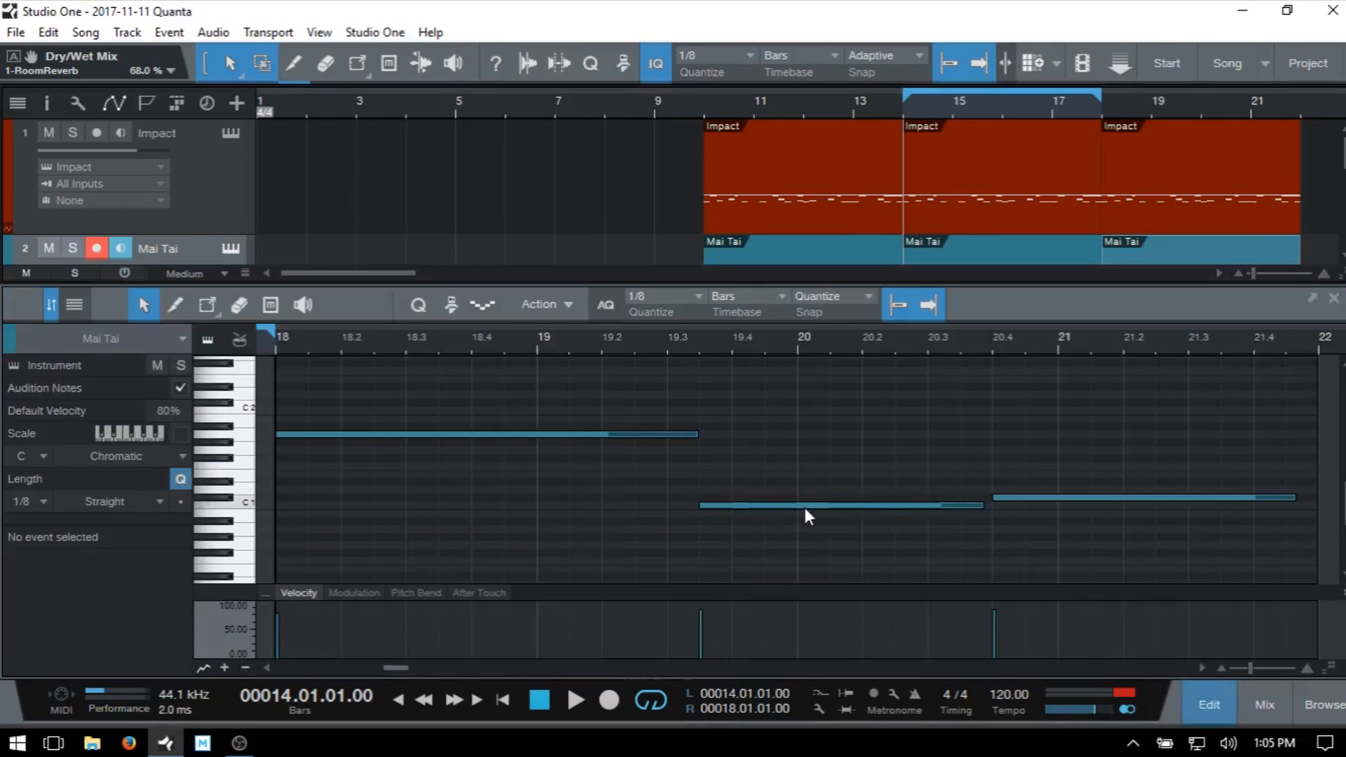
left_click_drag(806, 506, 808, 472)
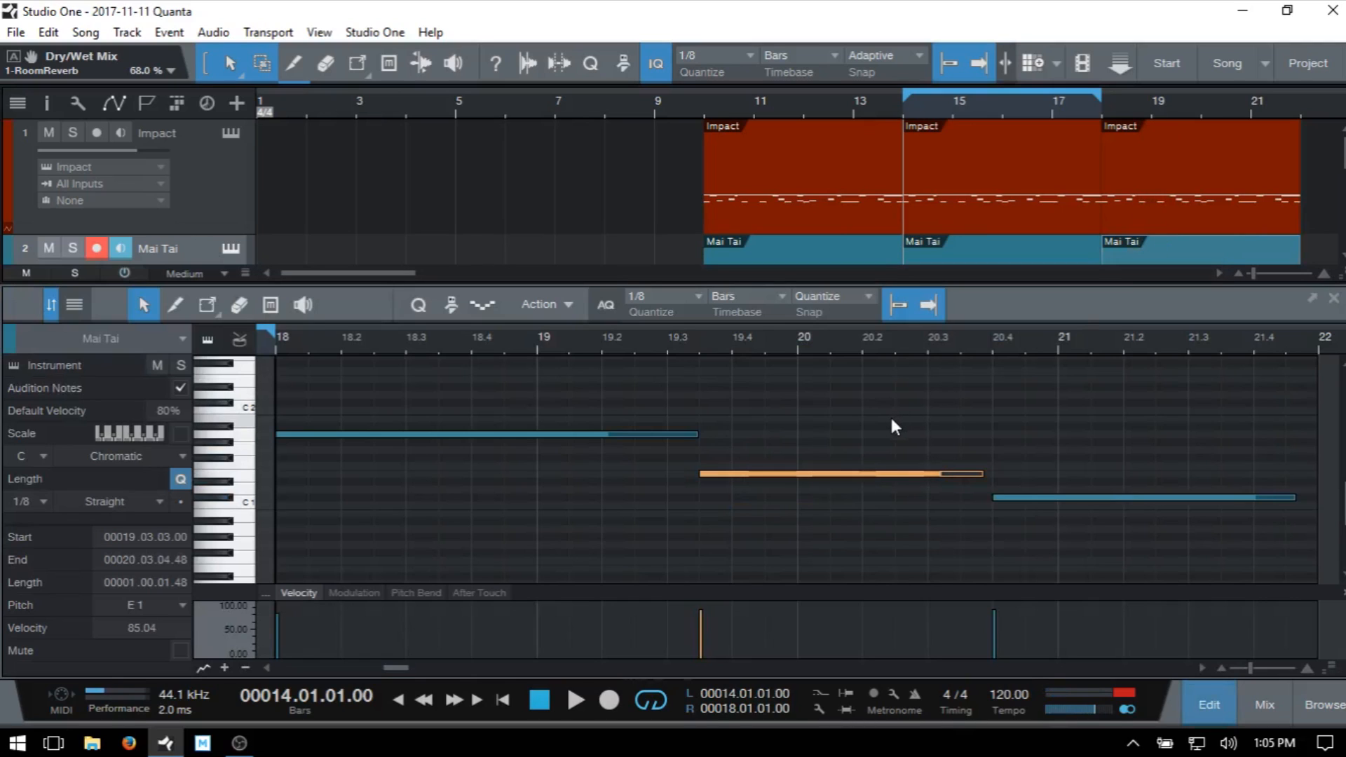
key("F2")
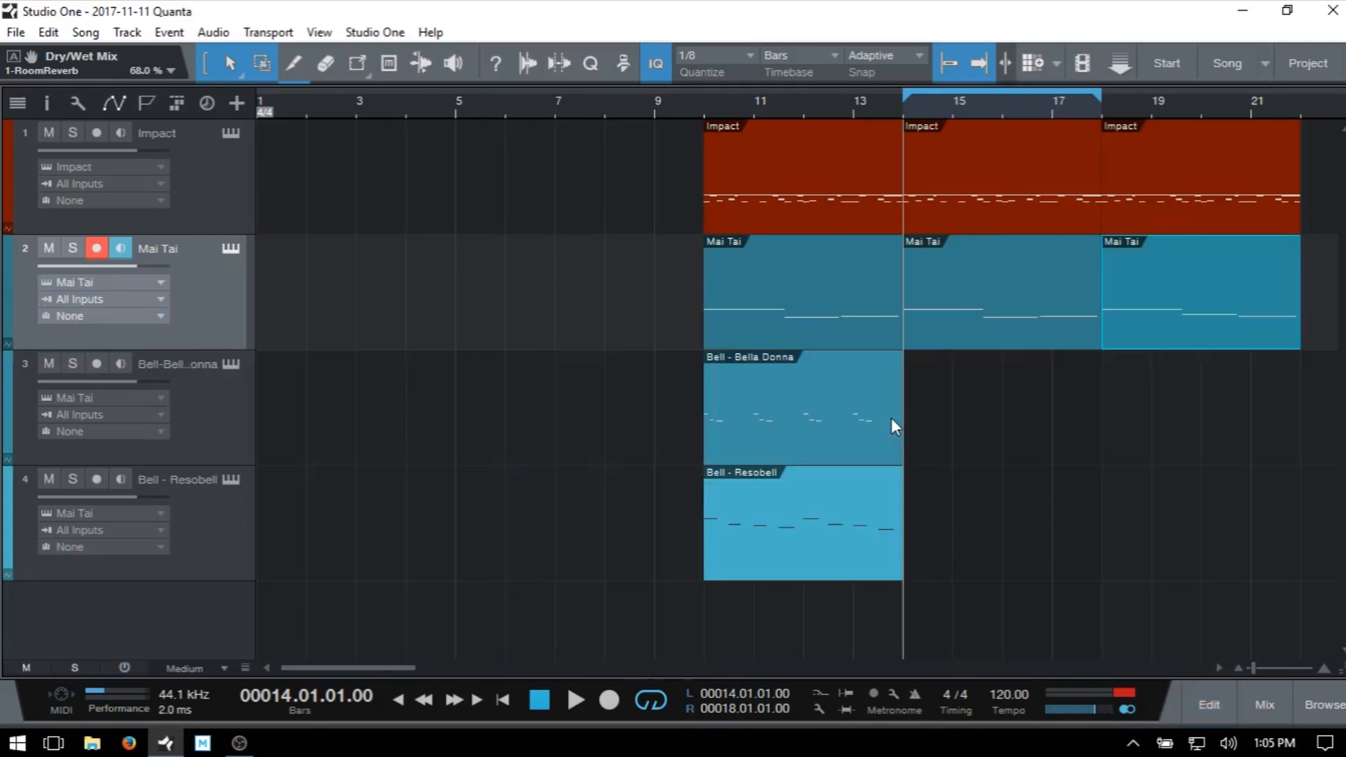